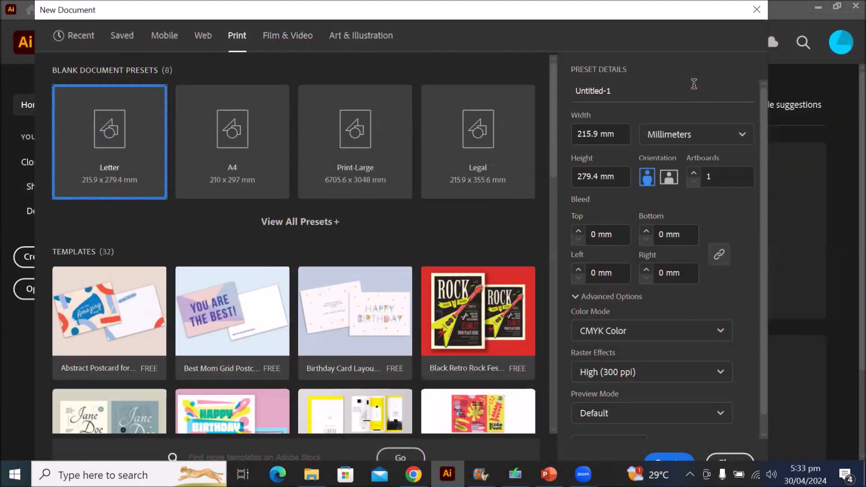
Create a Letter print document, 215.9 x 279.4 mm in CMYK, with six artboards
left_click(694, 173)
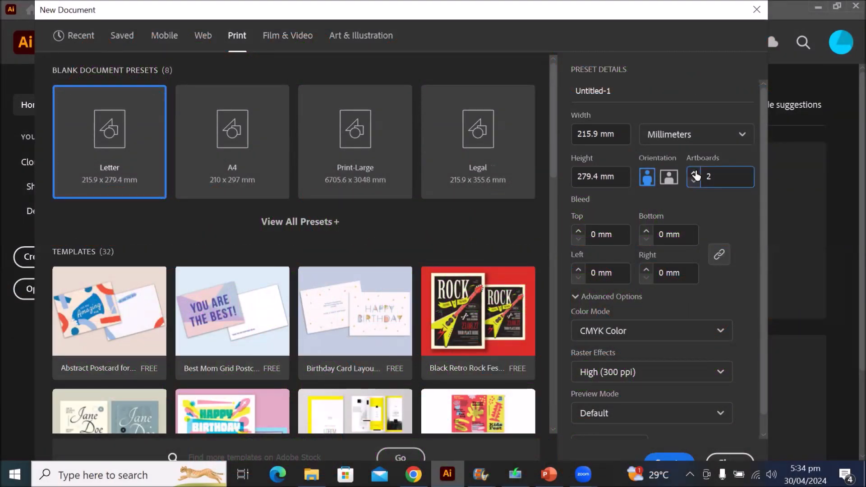
left_click(693, 173)
left_click(694, 173)
left_click(694, 173)
left_click(672, 457)
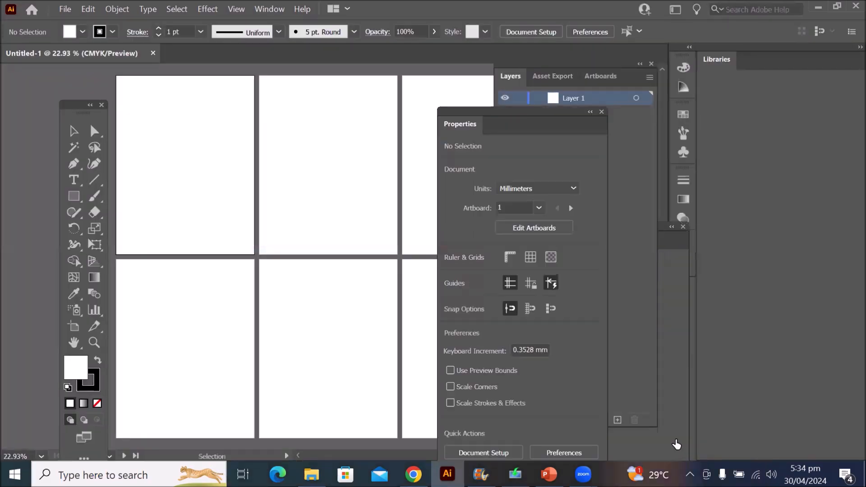
Reset the Essentials Classic workspace and dismiss the tutorial prompt and the Learn panel
left_click(269, 9)
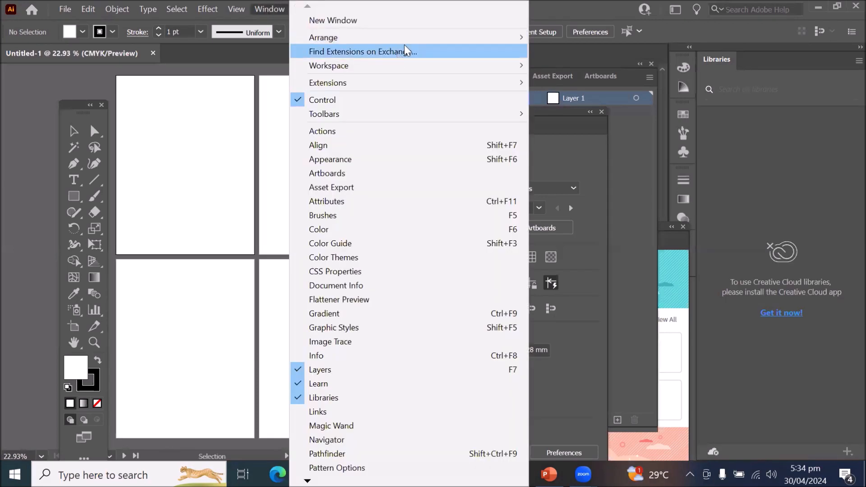
mouse_move(429, 67)
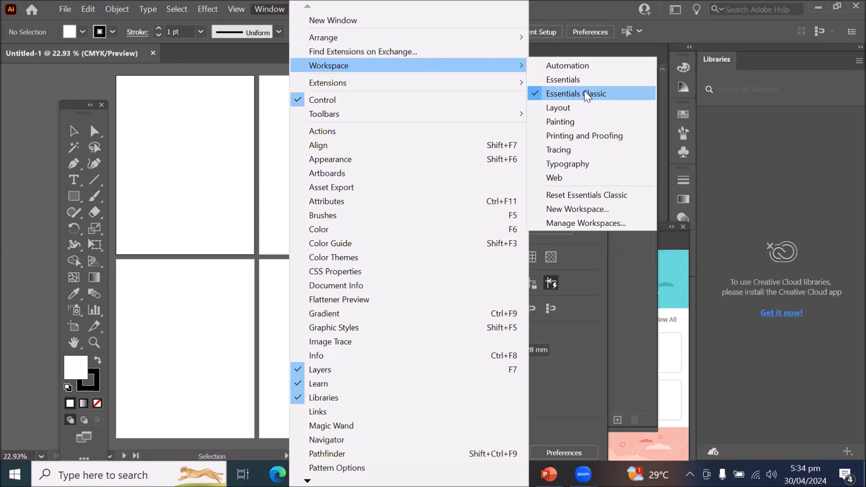
left_click(606, 194)
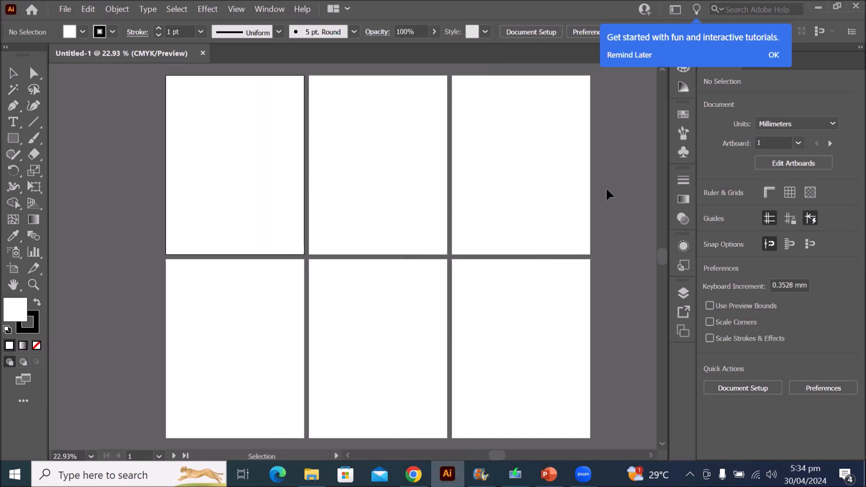
left_click(772, 55)
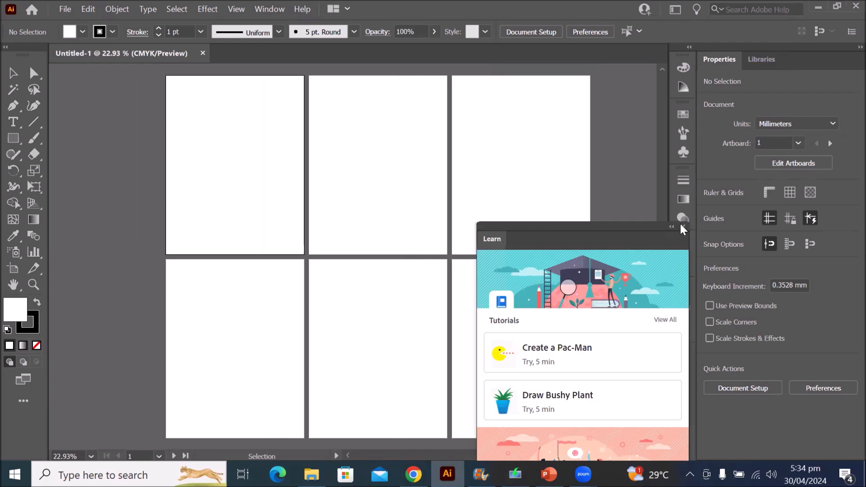
left_click(683, 227)
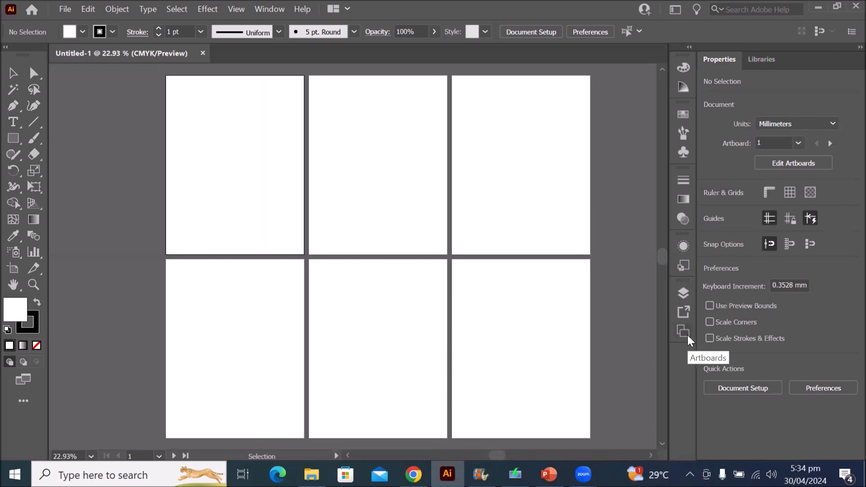
Undock the Layers panel group and the Properties panel so both float over the canvas
left_click(682, 294)
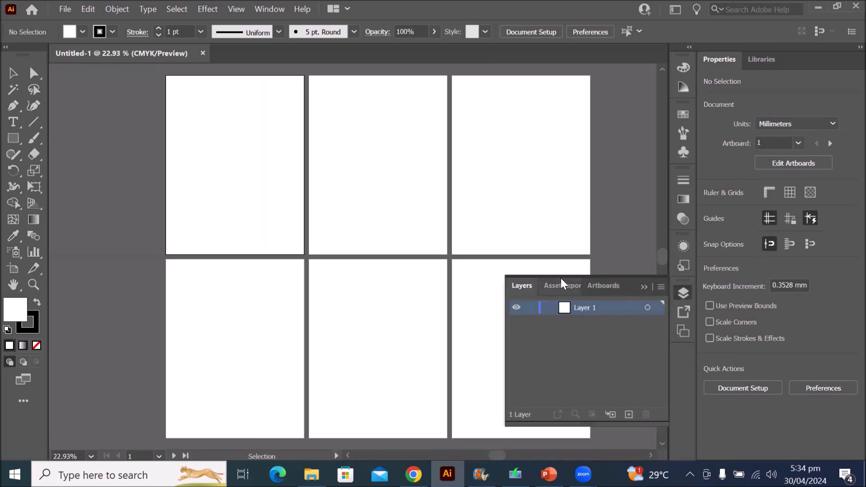
left_click_drag(632, 288, 622, 79)
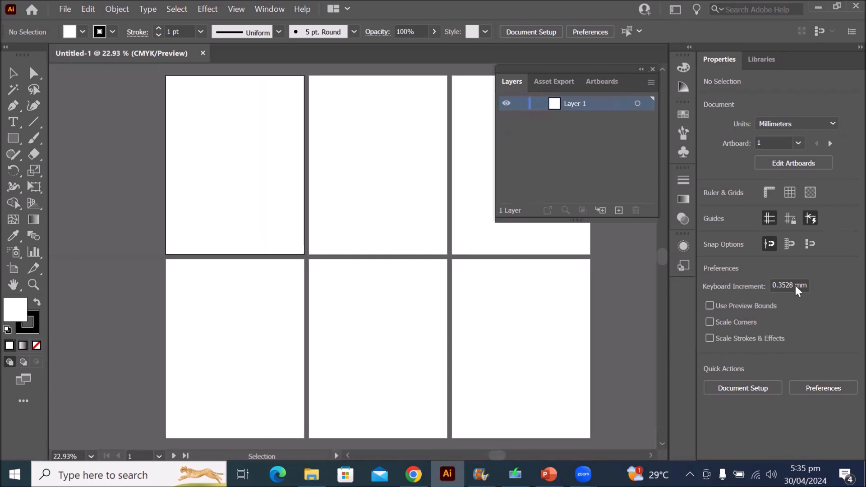
left_click_drag(722, 56, 525, 139)
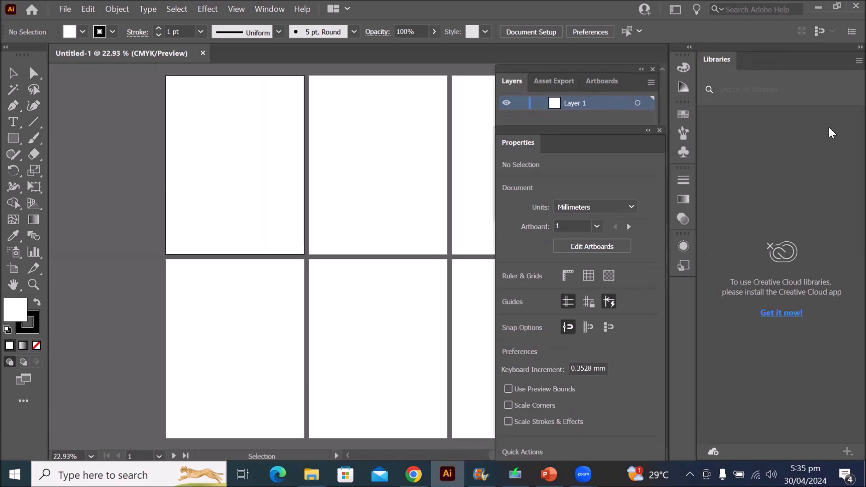
Collapse the Libraries dock to icons and stack the floating Layers and Properties panels beside the artboards
double_click(847, 47)
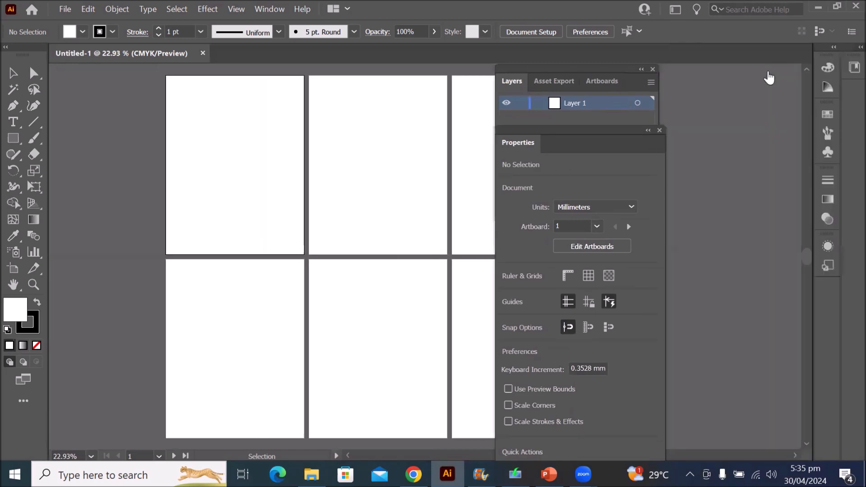
left_click_drag(569, 72, 716, 69)
left_click_drag(570, 131, 702, 228)
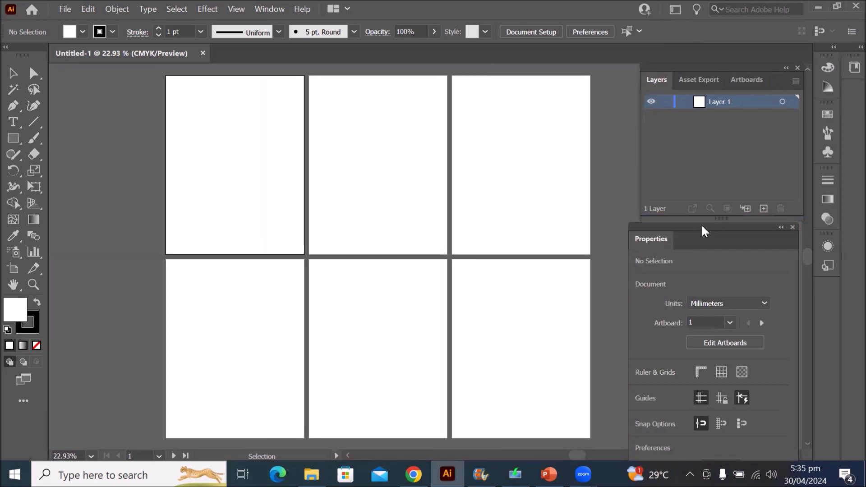
left_click(694, 134)
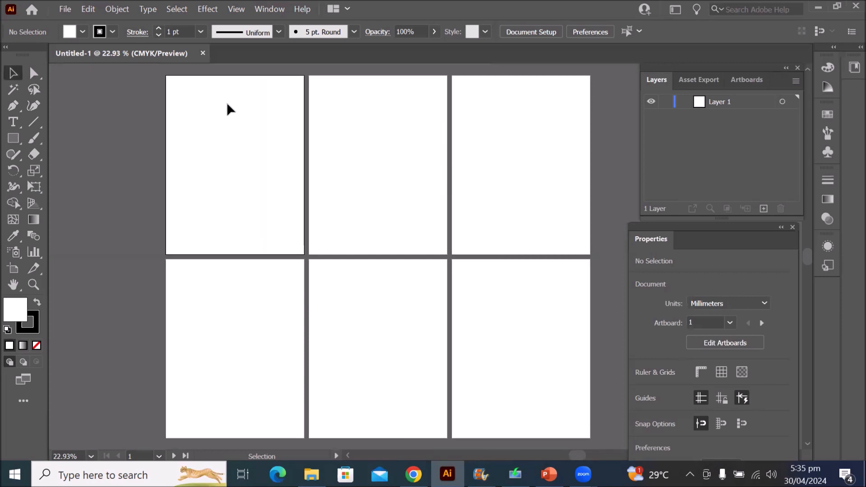
Make the second artboard in the upper row active and switch back to the first one
left_click(361, 99)
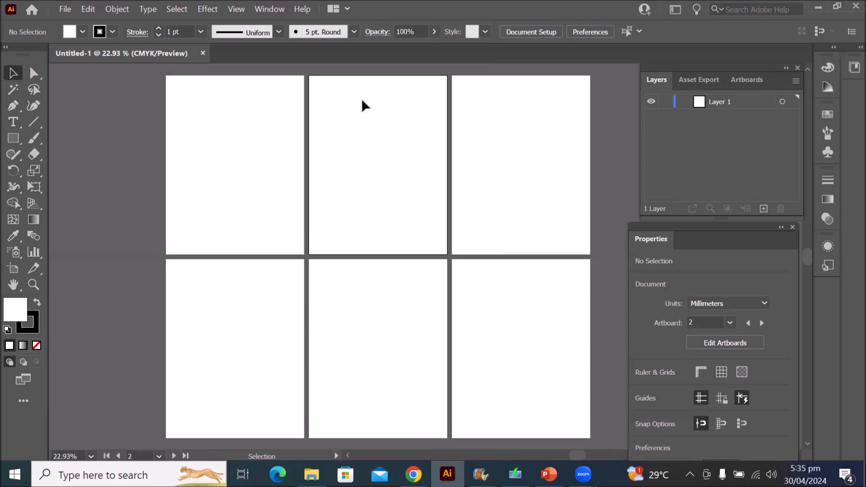
left_click(221, 109)
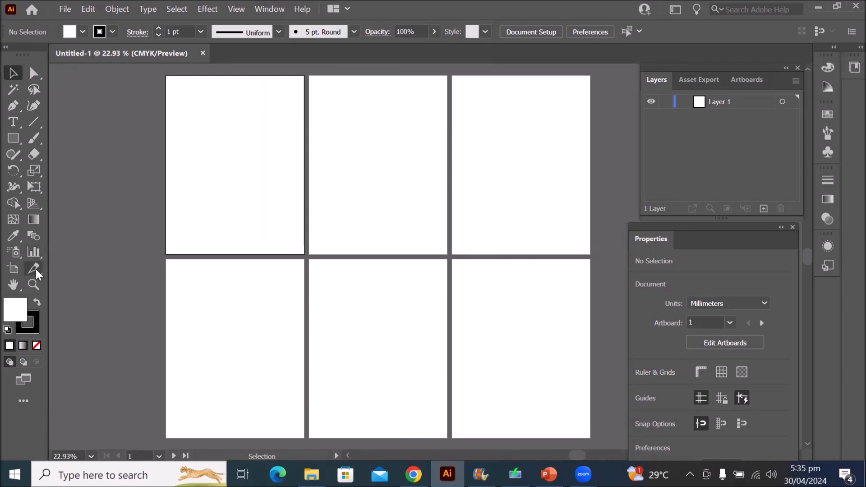
Magnify an area of the first artboard with the Zoom tool and zoom out well past all six artboards
left_click(33, 285)
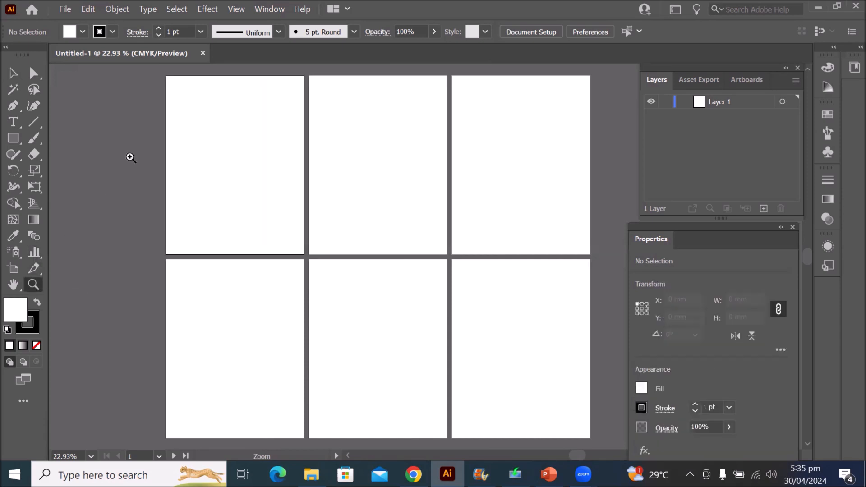
left_click_drag(172, 93, 281, 183)
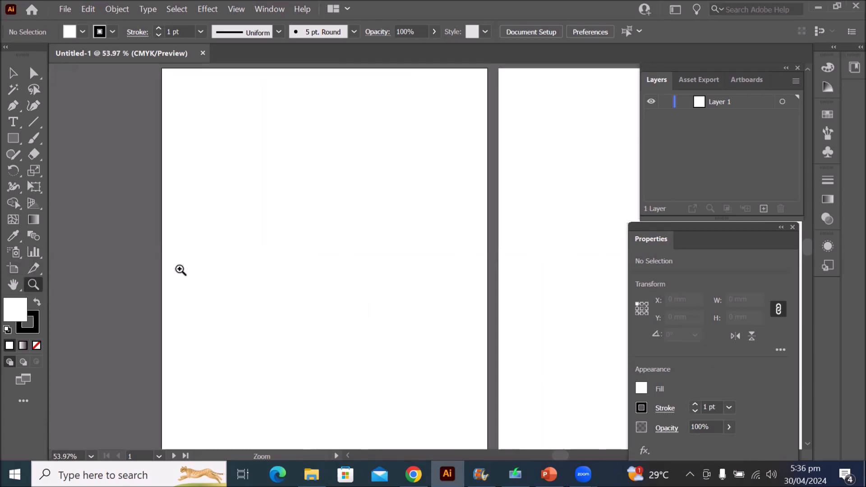
left_click(285, 269, "alt")
left_click(498, 289, "alt")
left_click(499, 289, "alt")
left_click(501, 288, "alt")
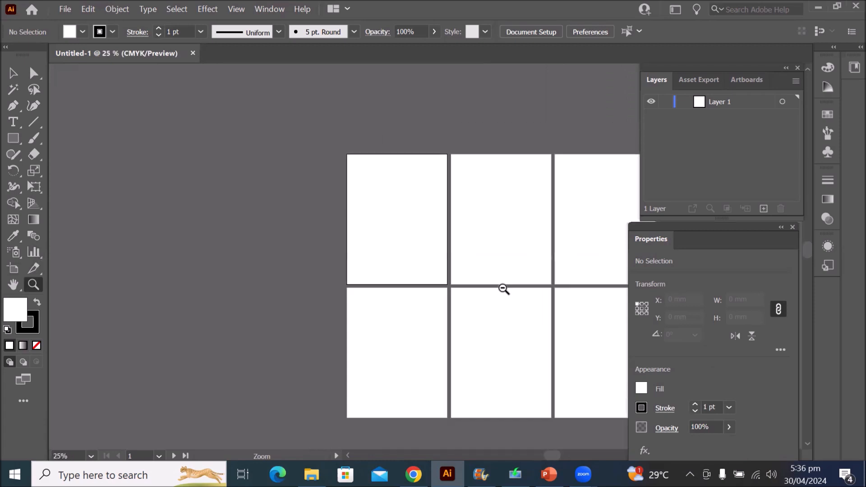
left_click(502, 289, "alt")
left_click(503, 289, "alt")
left_click(503, 289, "alt")
left_click(504, 288, "alt")
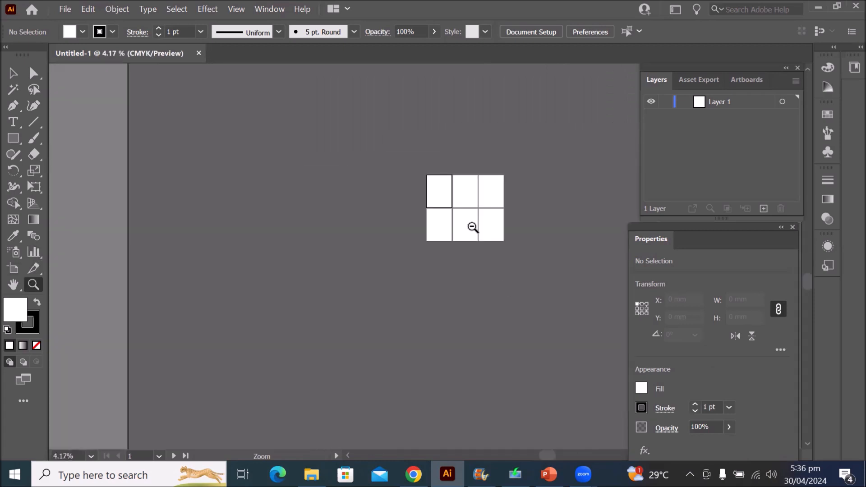
Zoom in and out repeatedly on the first artboard with the Zoom tool
left_click(442, 194)
left_click(437, 253)
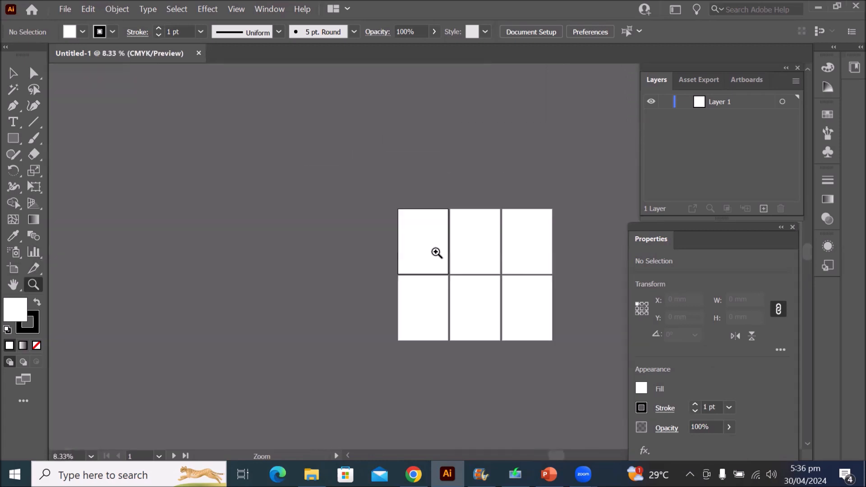
left_click(434, 245)
left_click(413, 249)
left_click(398, 255)
left_click(398, 255)
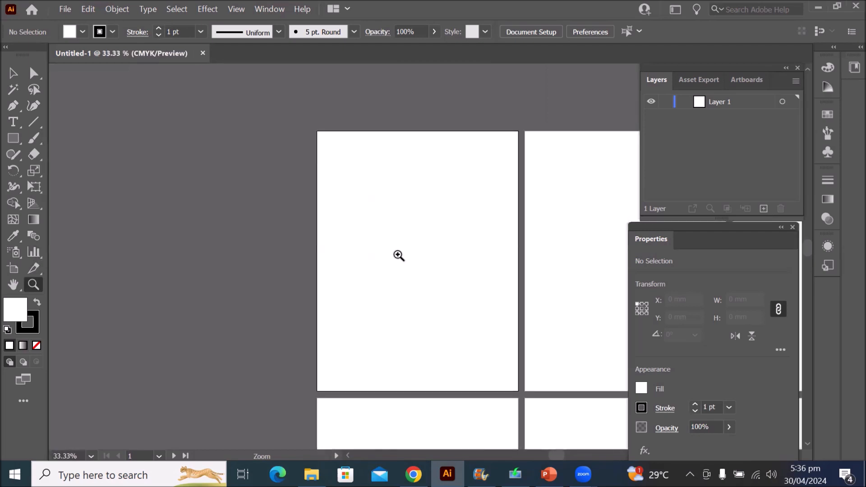
left_click(402, 257, "alt")
left_click(402, 257, "alt")
left_click(402, 257, "alt")
left_click(403, 258, "alt")
left_click(402, 258, "alt")
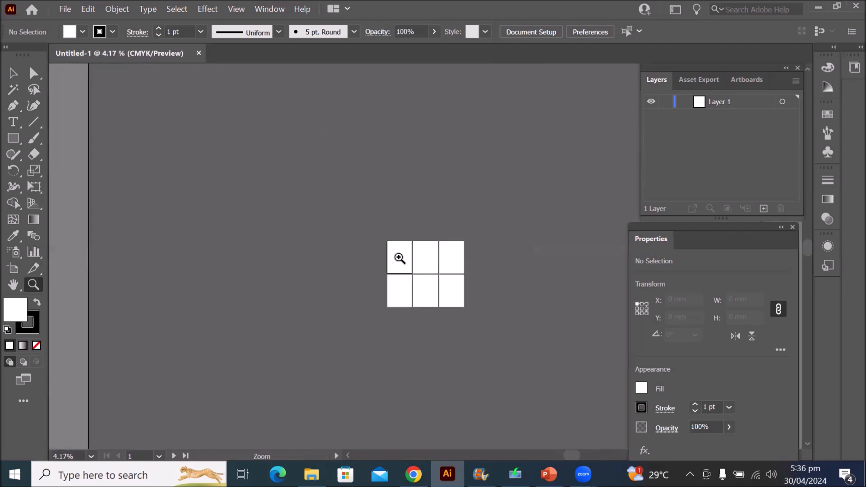
left_click(399, 258)
left_click(400, 257)
left_click(399, 258)
left_click(400, 258, "alt")
left_click(400, 258, "alt")
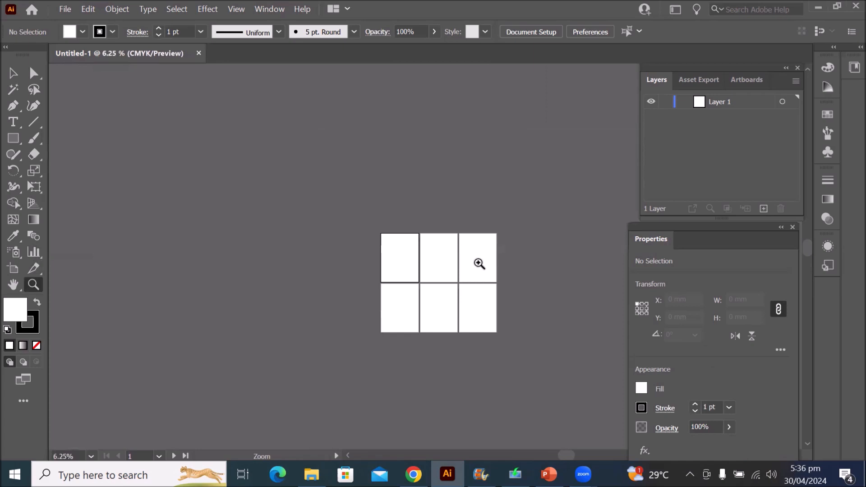
Zoom in on the third artboard of the upper row and back out to the whole set
left_click(488, 258)
left_click(492, 261)
left_click(492, 260)
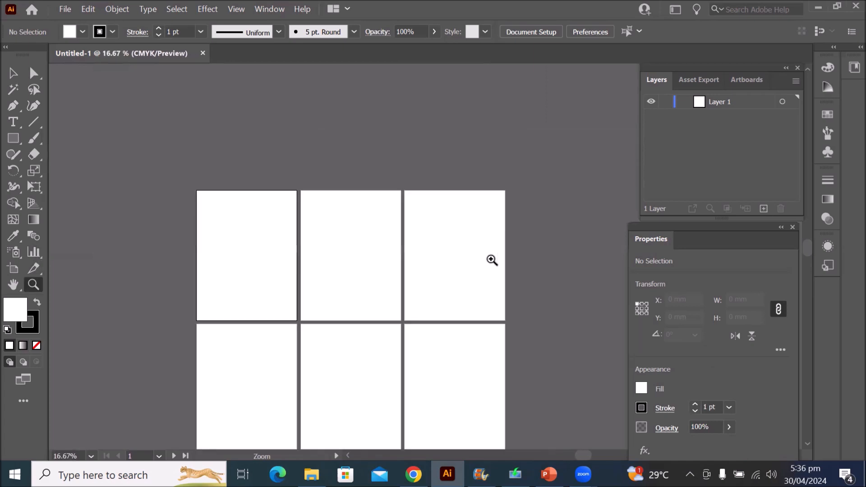
left_click(491, 261)
left_click(491, 260, "alt")
left_click(492, 260, "alt")
left_click(492, 260, "alt")
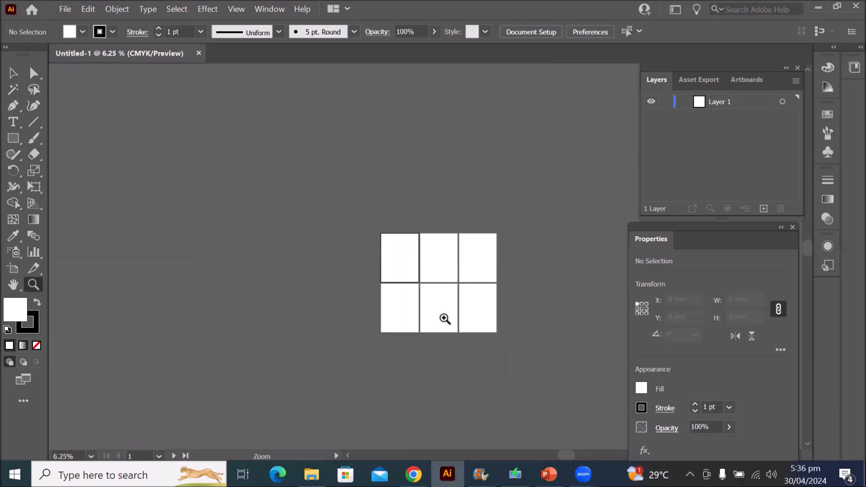
Zoom in on the middle artboard of the lower row and back out
left_click(444, 319)
left_click(444, 319)
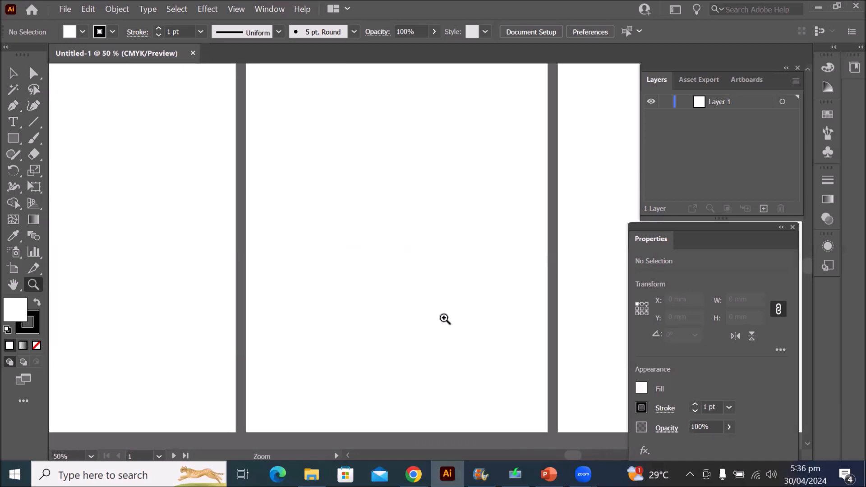
left_click(445, 319, "alt")
left_click_drag(425, 153, 429, 150)
left_click(428, 151, "alt")
left_click(429, 150, "alt")
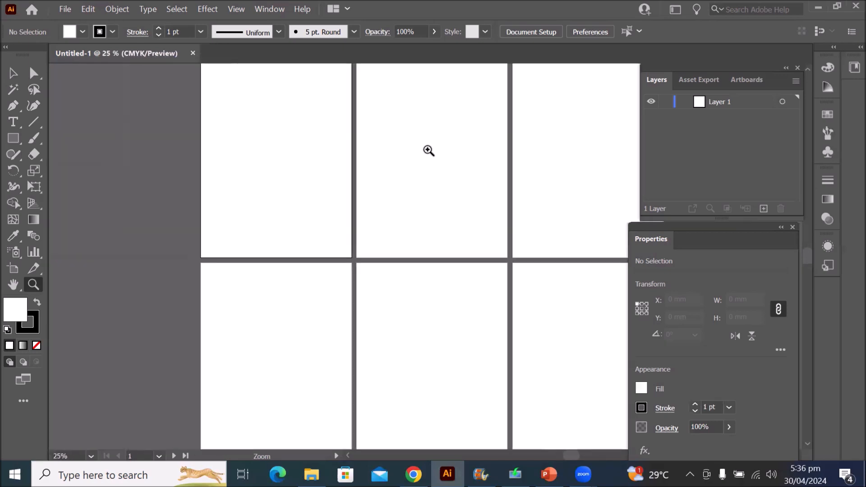
left_click(428, 150, "alt")
Zoom in on the last artboard of the lower row and back out to see all artboards
left_click(542, 296)
left_click(549, 293)
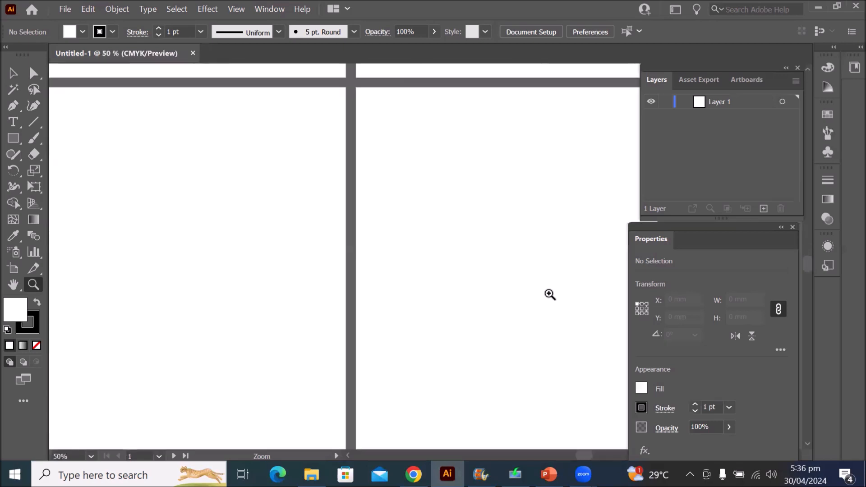
left_click(549, 293, "alt")
left_click(548, 293, "alt")
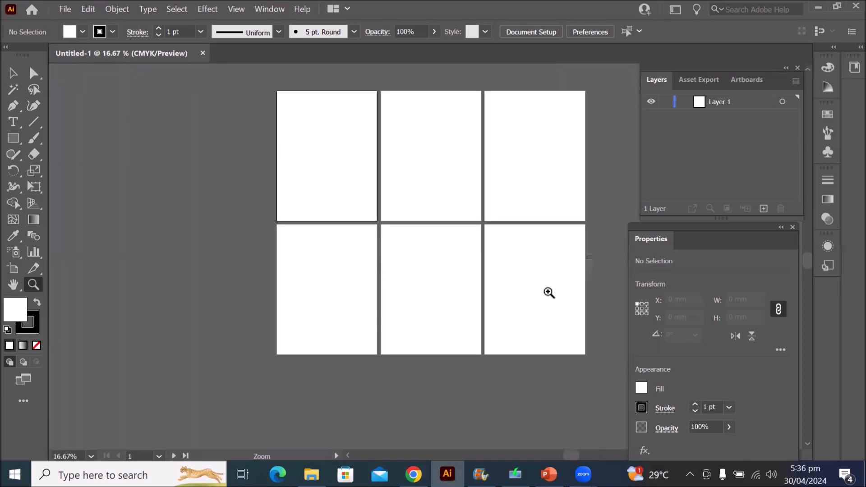
With the Selection tool active, fit the first artboard in the window and return to fitting all artboards
left_click(15, 73)
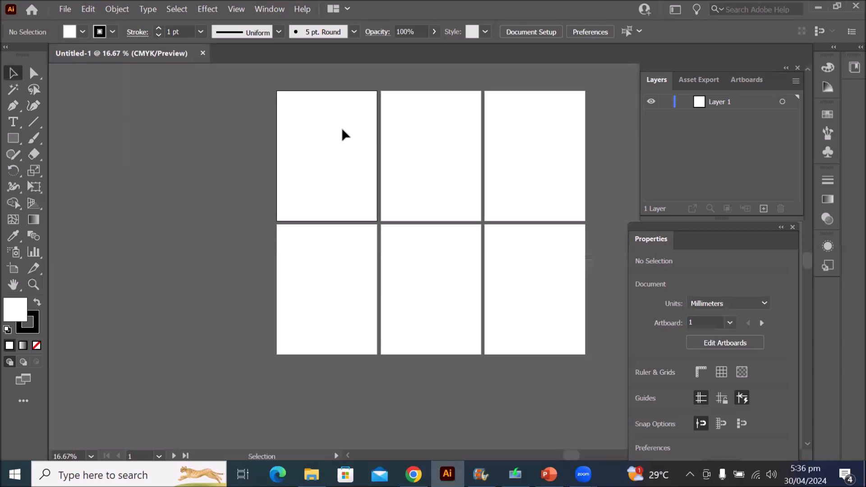
left_click(235, 9)
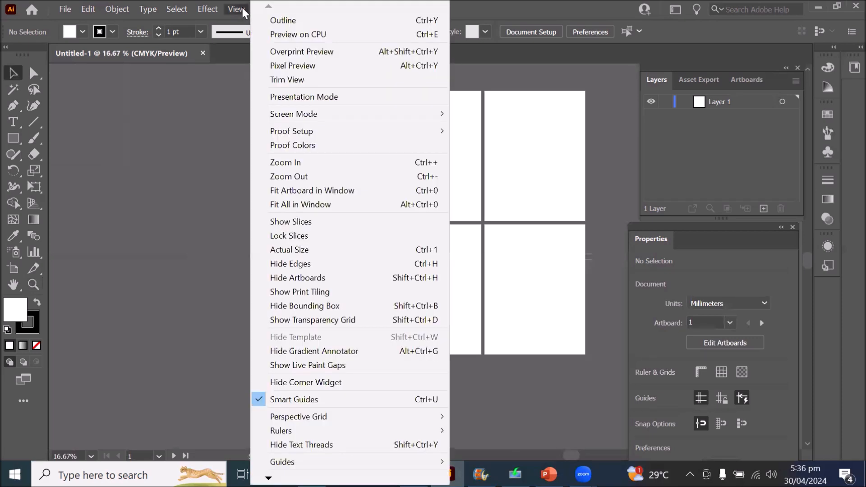
mouse_move(270, 13)
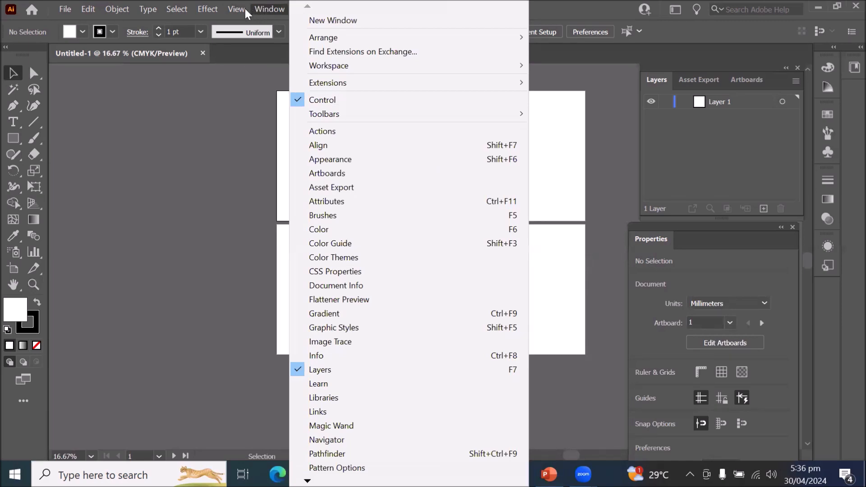
mouse_move(243, 12)
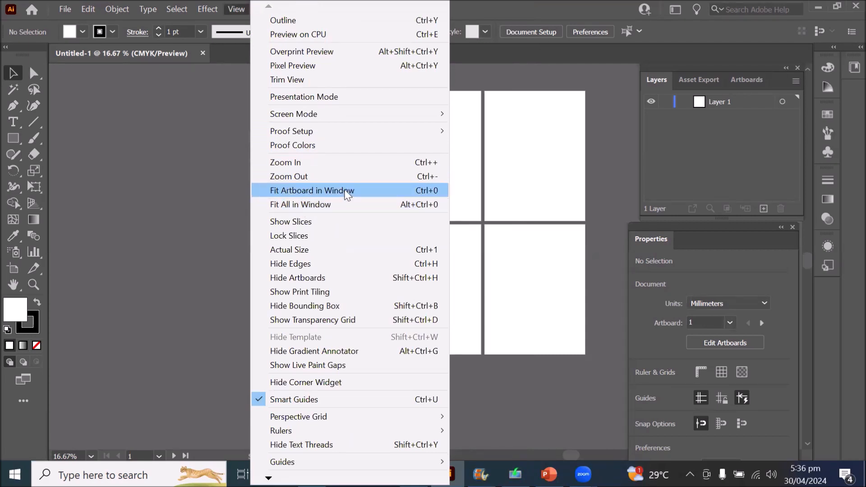
left_click(404, 195)
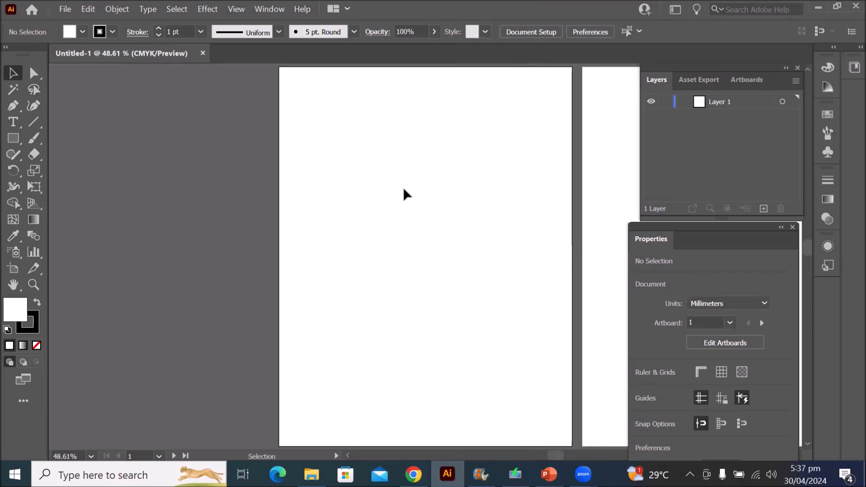
key("ctrl")
key("ctrl+alt+0")
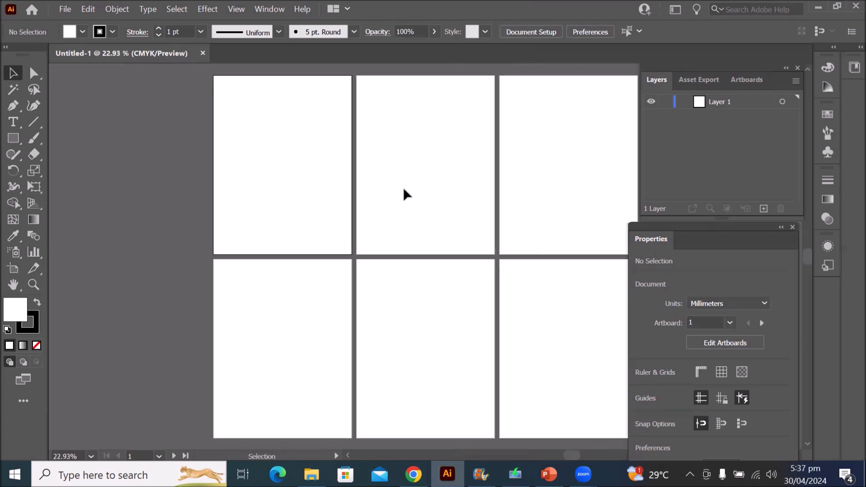
Move the floating Properties panel clear of the artboards, just below the Layers panel
left_click_drag(682, 229, 708, 238)
left_click_drag(706, 245, 704, 244)
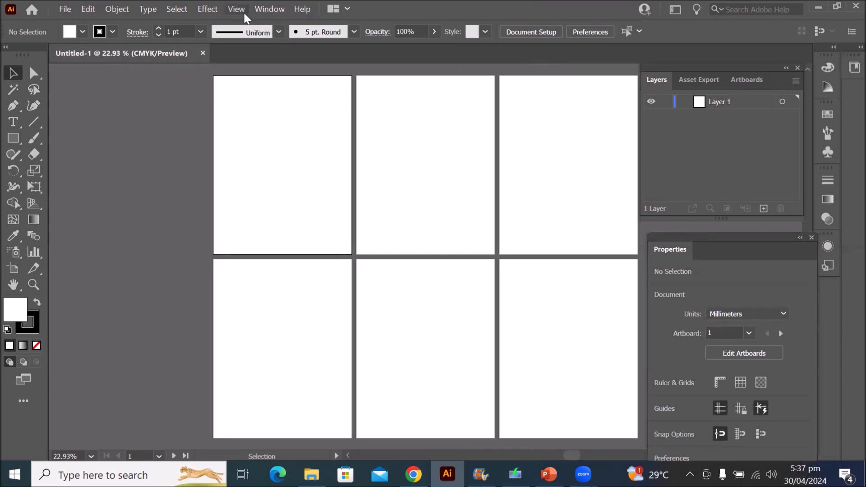
Make the second artboard of the upper row active, fit it in the window, and return to fitting all artboards
left_click(439, 134)
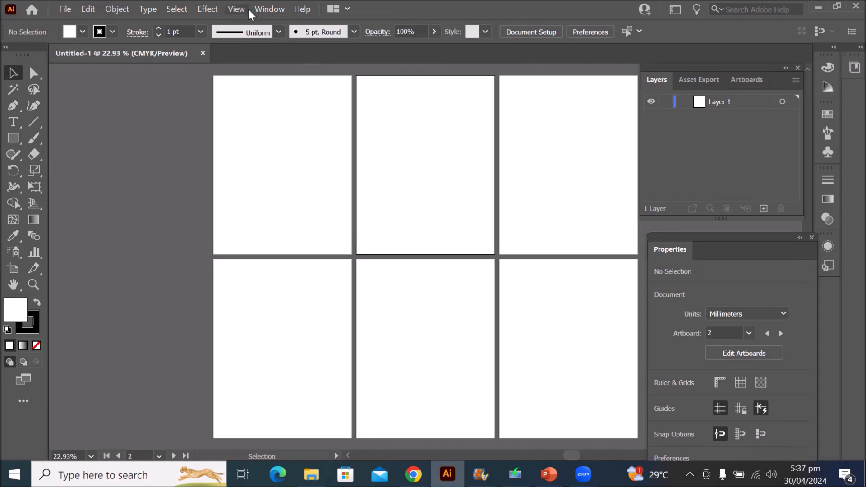
key("ctrl+0")
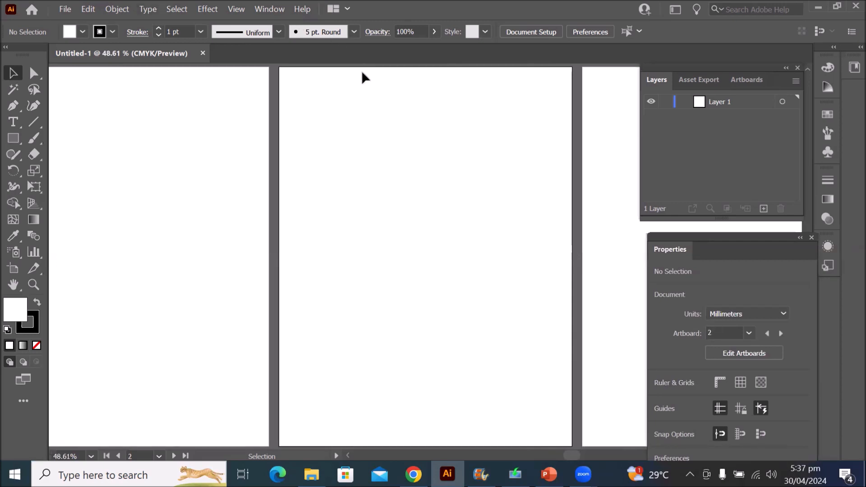
key("ctrl+alt+0")
scroll(362, 74, "up", 2)
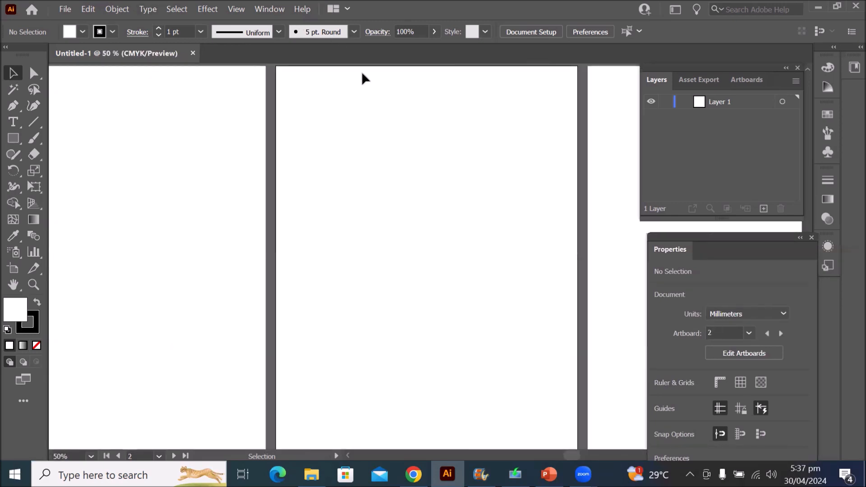
key("ctrl+alt+0")
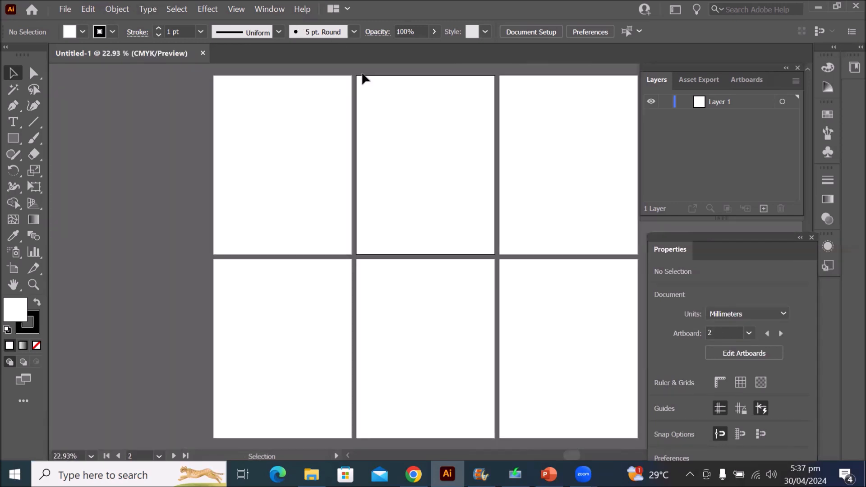
Make the third artboard of the upper row active and zoom in and out repeatedly over the artboards
left_click(244, 16)
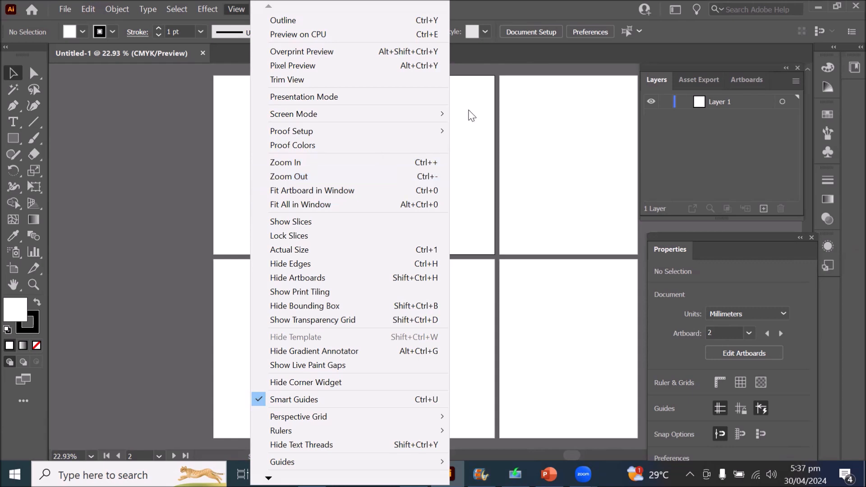
left_click(517, 138)
scroll(469, 157, "up", 1)
scroll(469, 162, "up", 3)
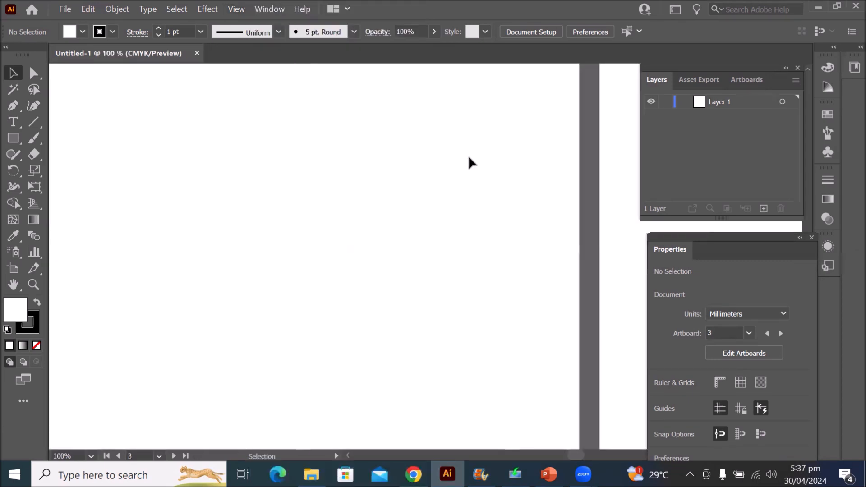
scroll(469, 161, "down", 5)
scroll(468, 163, "up", 5)
scroll(467, 162, "down", 6)
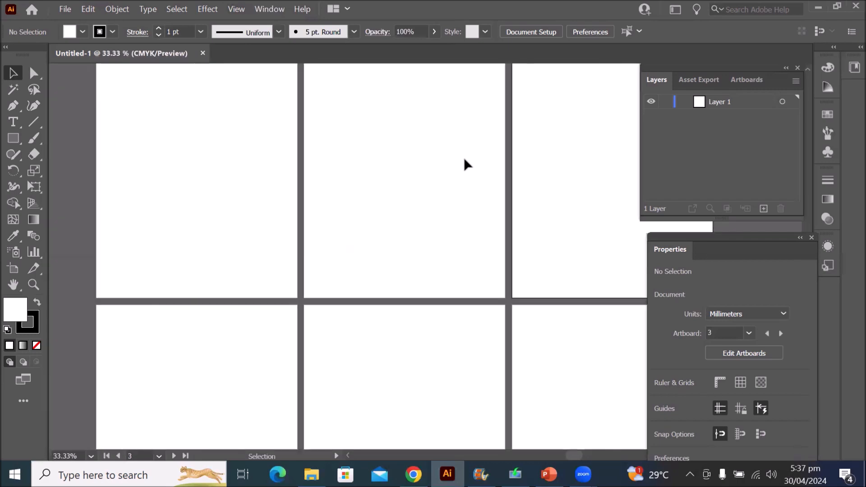
scroll(473, 154, "up", 5)
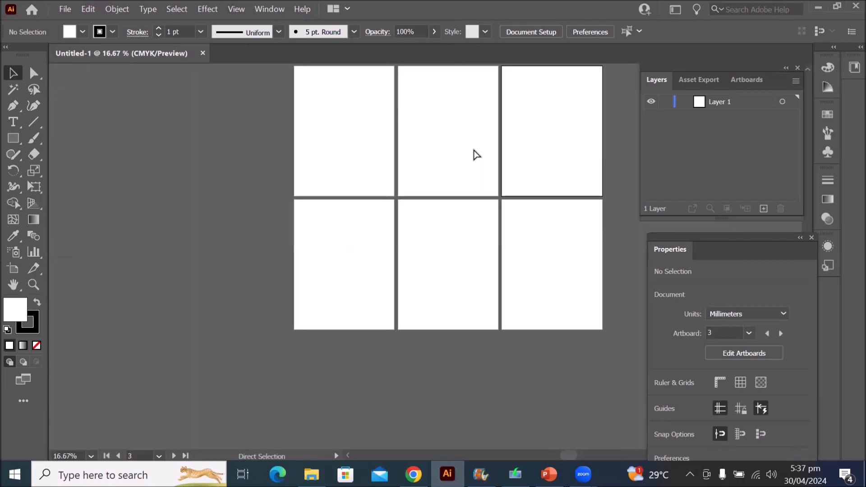
scroll(474, 155, "down", 9)
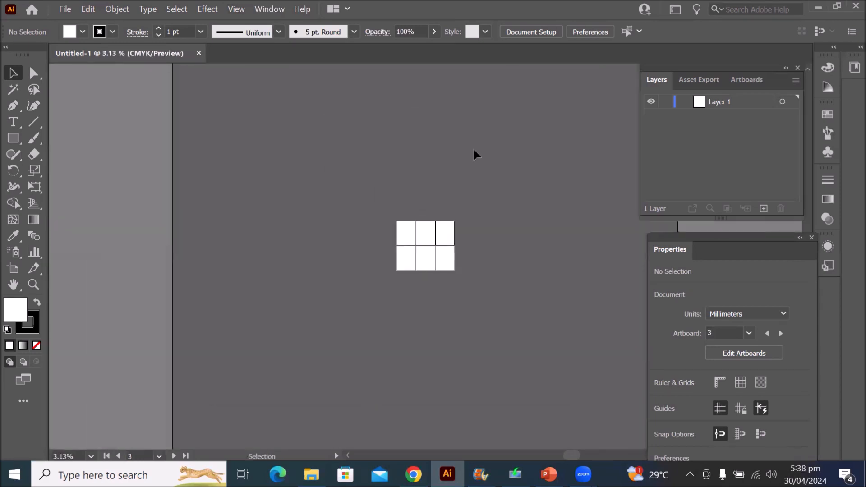
scroll(474, 154, "up", 5)
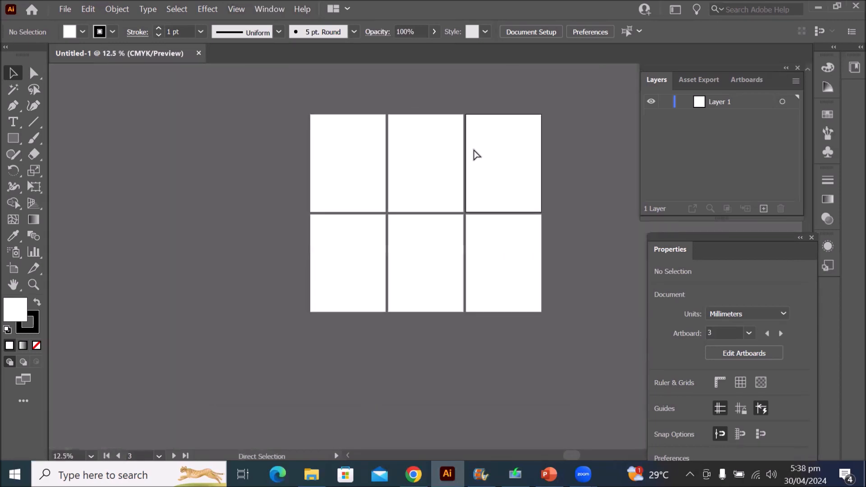
scroll(474, 155, "down", 5)
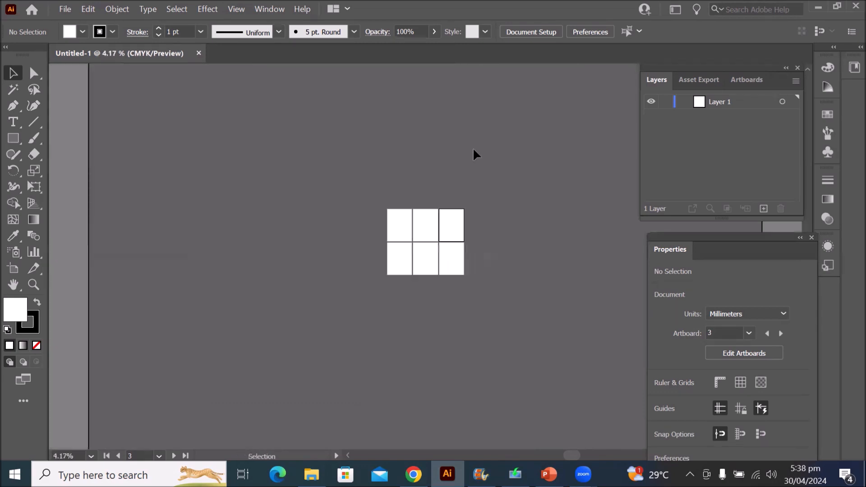
Fit the third artboard in the window and bring the whole set back with Fit All in Window
key("ctrl+0")
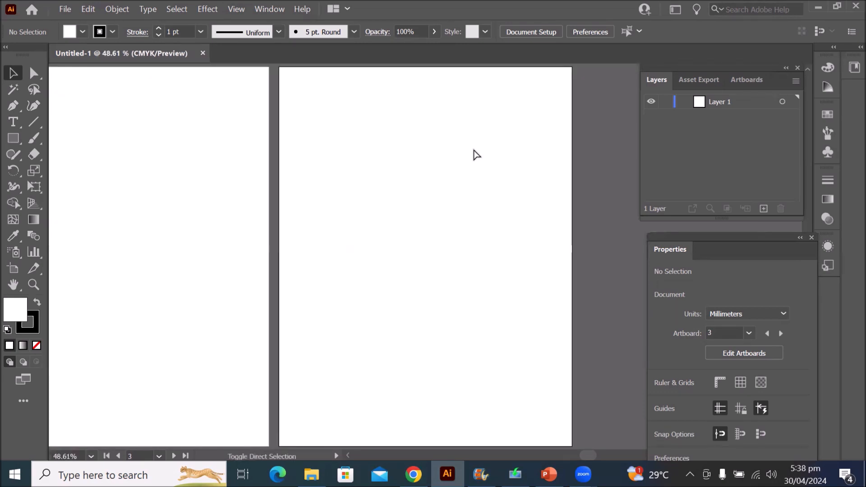
key("ctrl+alt+0")
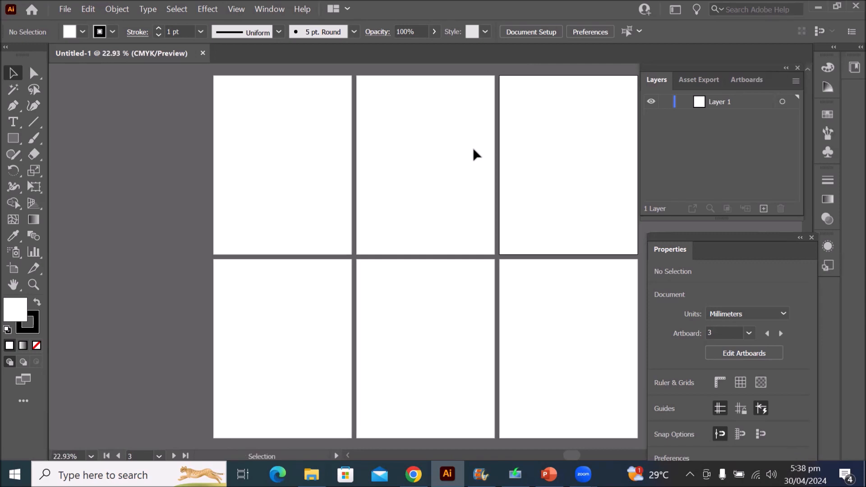
left_click(240, 11)
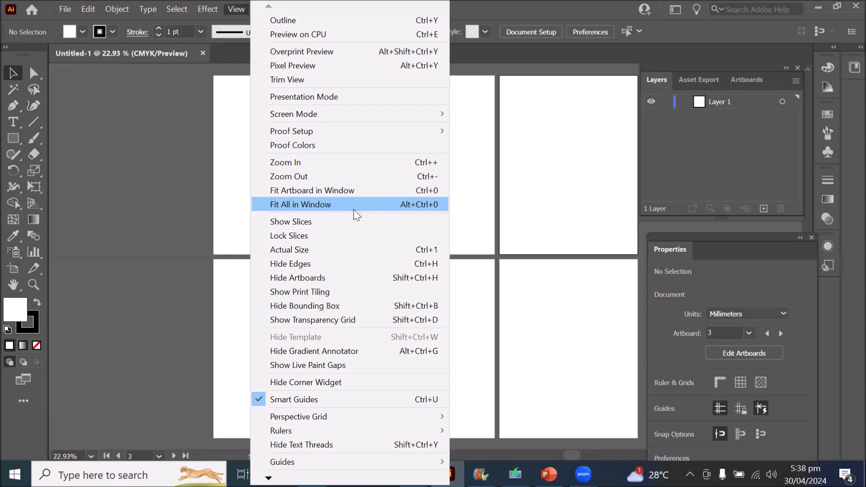
left_click(404, 206)
left_click(532, 208)
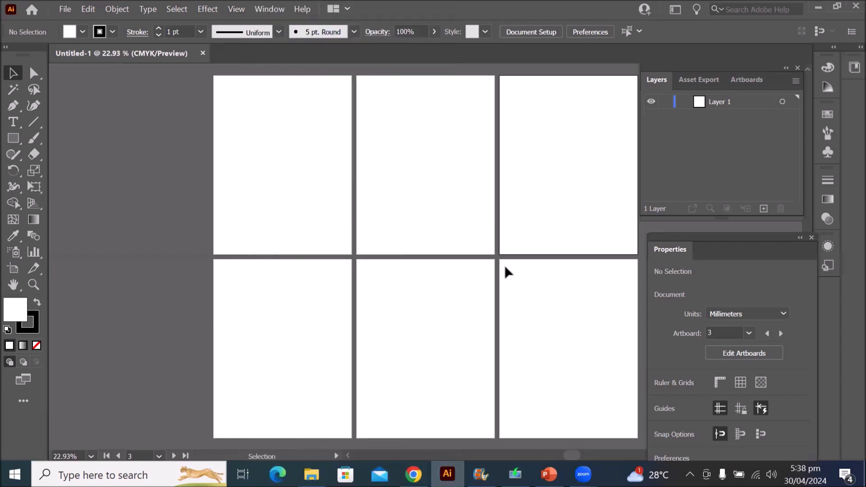
Make the first artboard active, zoom in and out on it, and pan until its whole page is in view
left_click(260, 134)
scroll(260, 134, "up", 1)
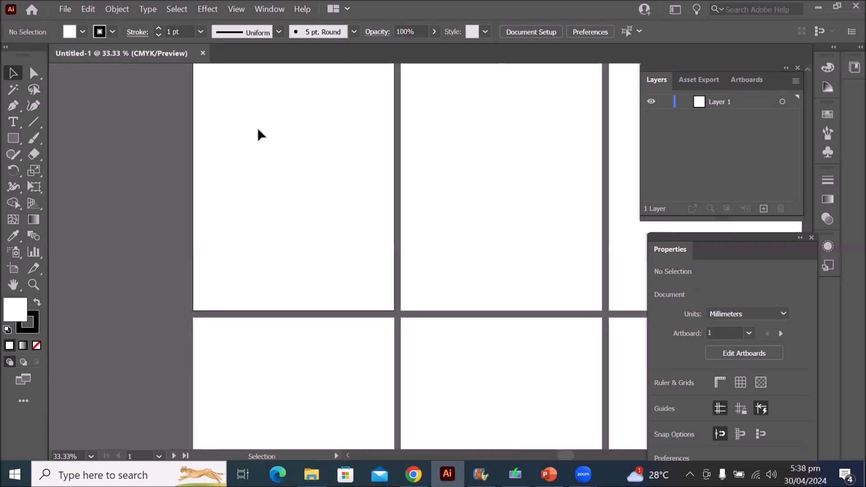
scroll(259, 134, "up", 2)
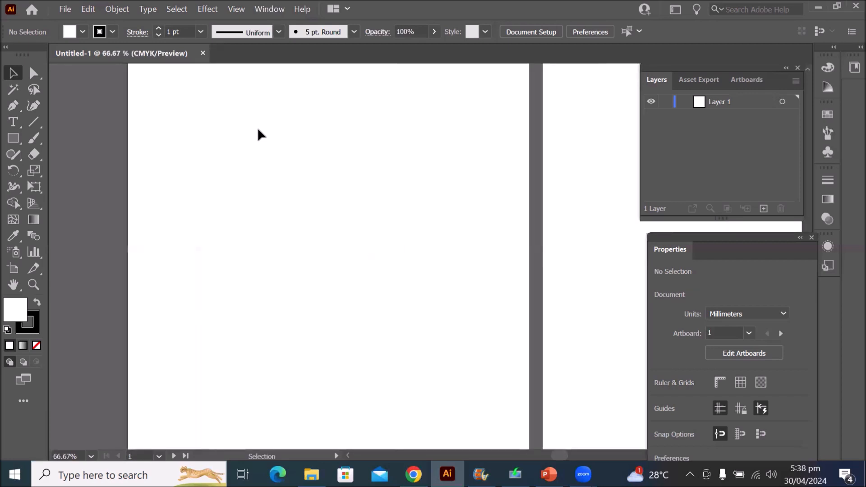
scroll(260, 133, "down", 2)
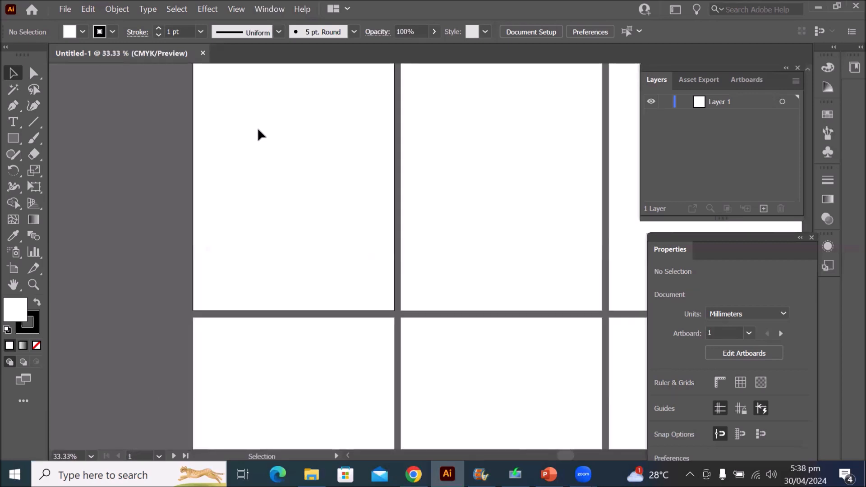
left_click_drag(257, 126, 208, 155)
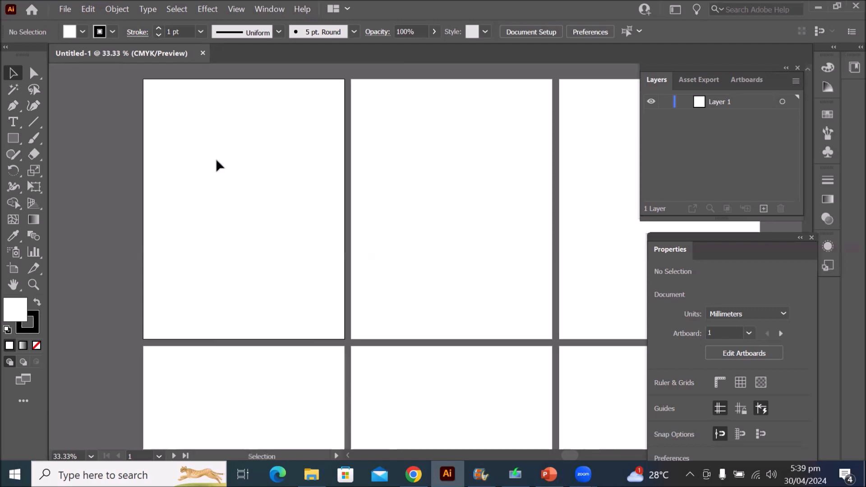
Undock the Tools panel to float over the canvas and pan across the artboards with the Hand tool
left_click_drag(17, 53, 85, 77)
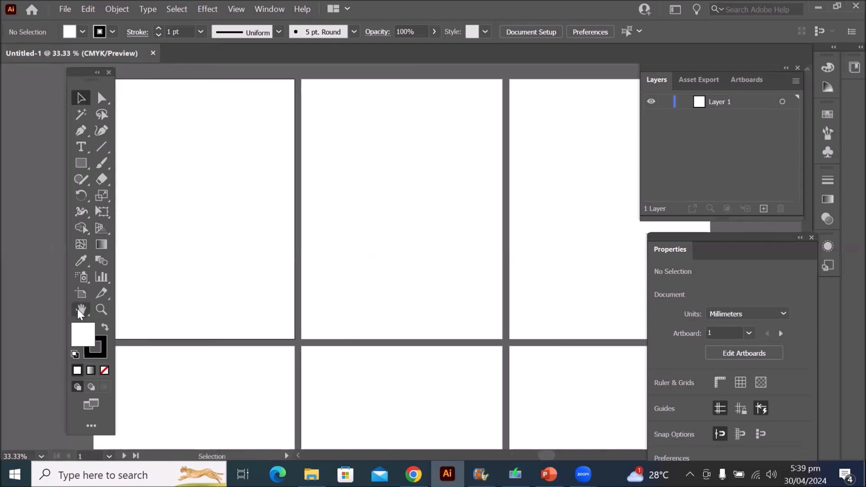
left_click(81, 309)
left_click_drag(441, 195, 520, 182)
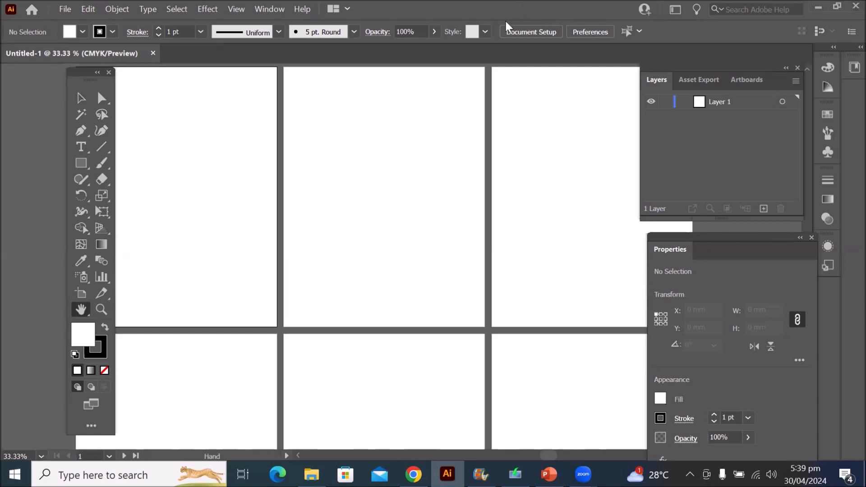
left_click(101, 310)
left_click(83, 312)
left_click_drag(559, 194, 432, 174)
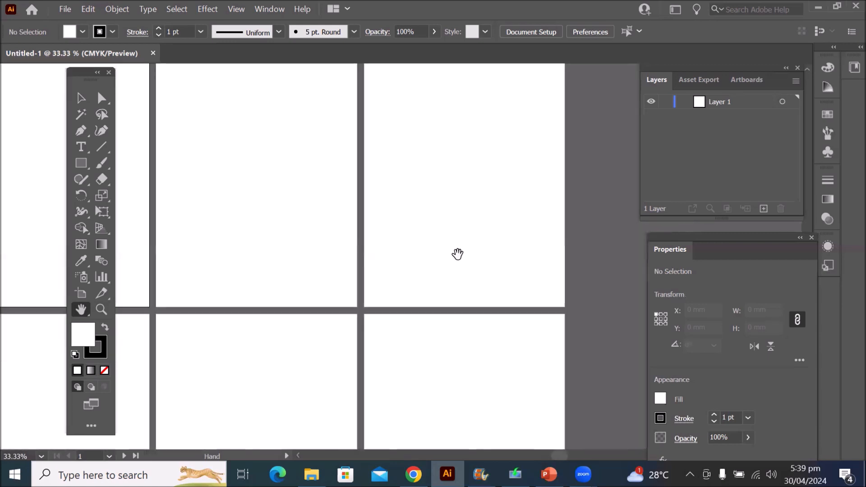
With the Hand tool active, zoom in and out over the artboards and fit the first artboard in the window
scroll(457, 253, "up", 3)
scroll(484, 230, "down", 5)
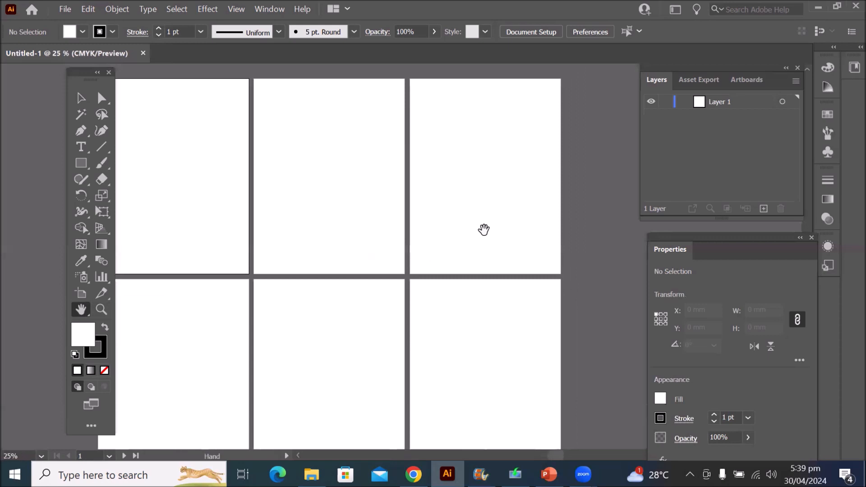
scroll(483, 230, "up", 3)
scroll(483, 230, "down", 3)
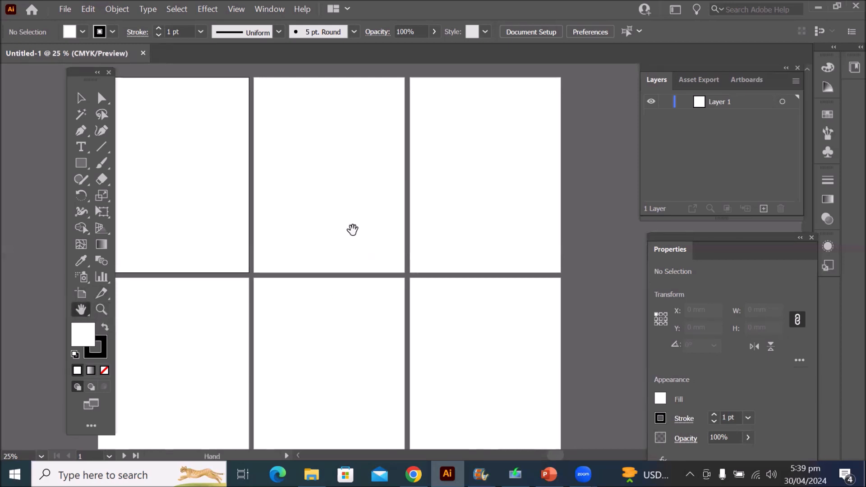
left_click_drag(462, 199, 454, 173)
scroll(470, 128, "up", 4)
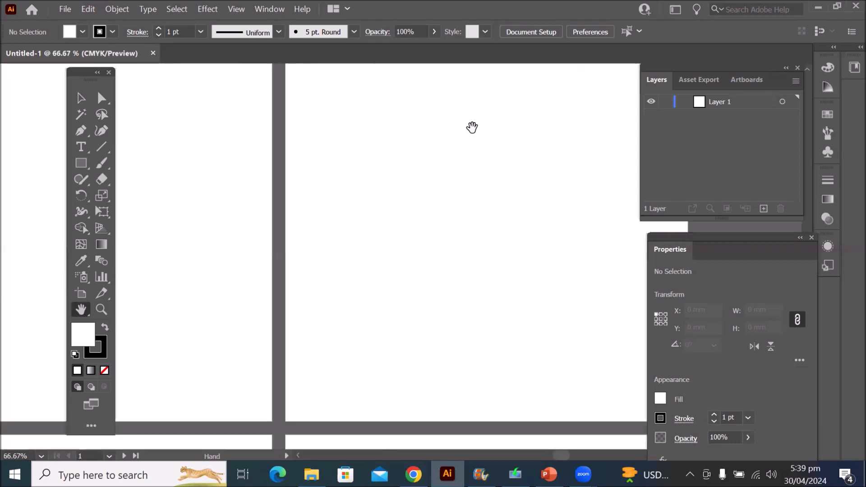
scroll(472, 128, "down", 4)
scroll(299, 129, "up", 4)
scroll(296, 125, "down", 2)
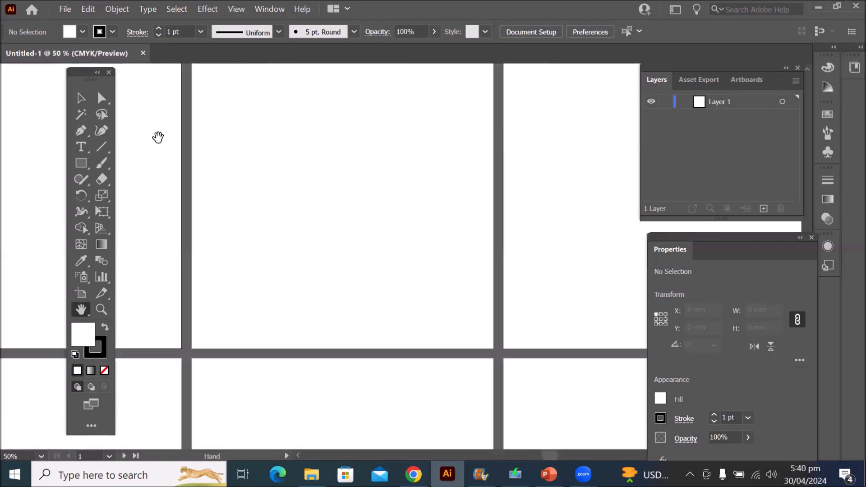
scroll(158, 137, "down", 3)
scroll(145, 120, "up", 1)
scroll(145, 120, "down", 1)
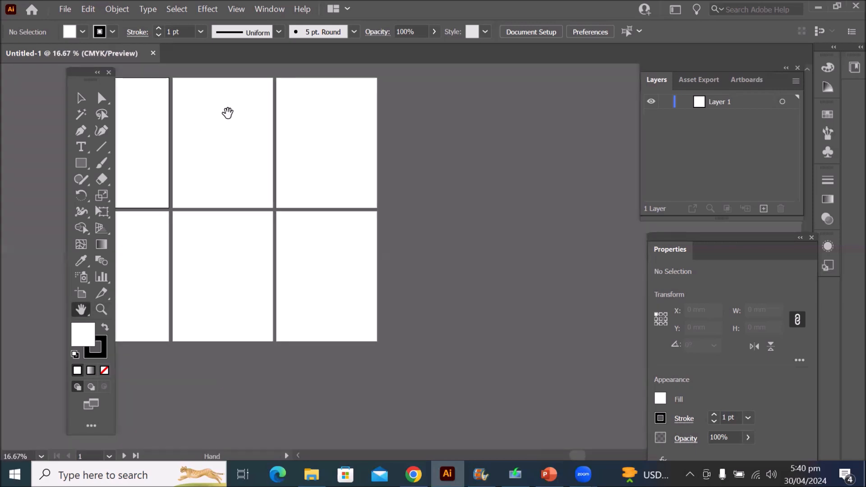
scroll(228, 113, "up", 3)
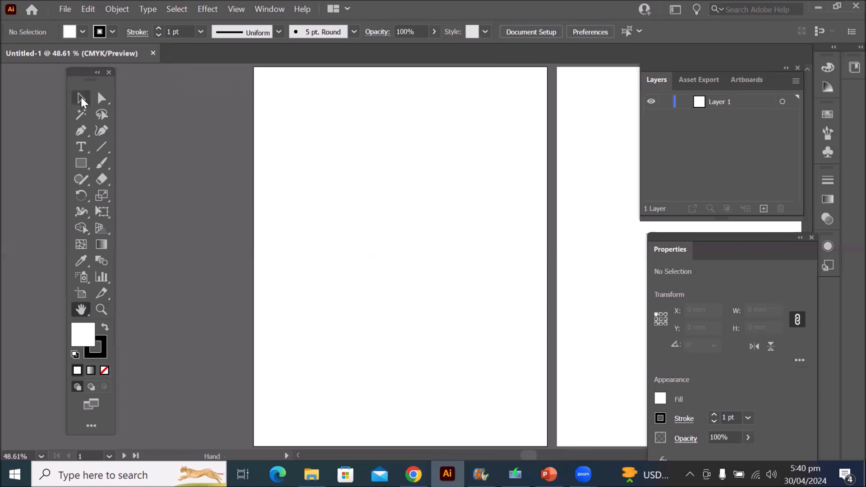
Switch to the Selection tool, zoom out to all artboards, and fit the third artboard of the upper row in the window
left_click(81, 97)
scroll(359, 172, "down", 5)
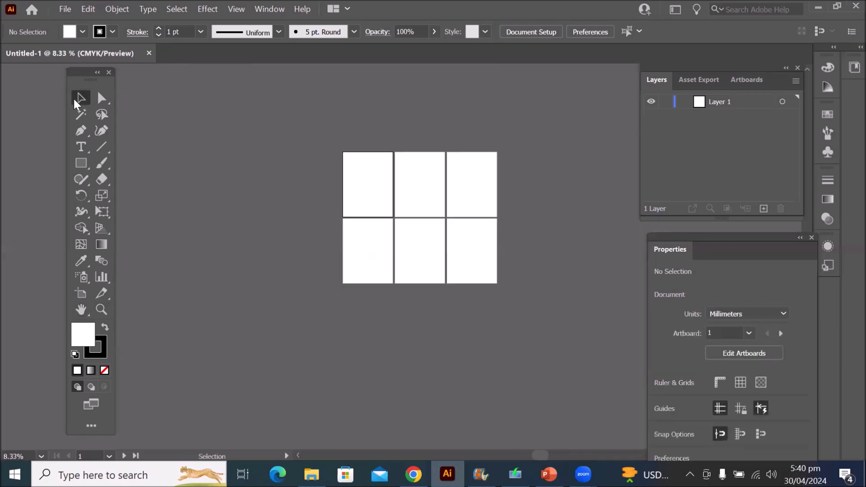
left_click(479, 195)
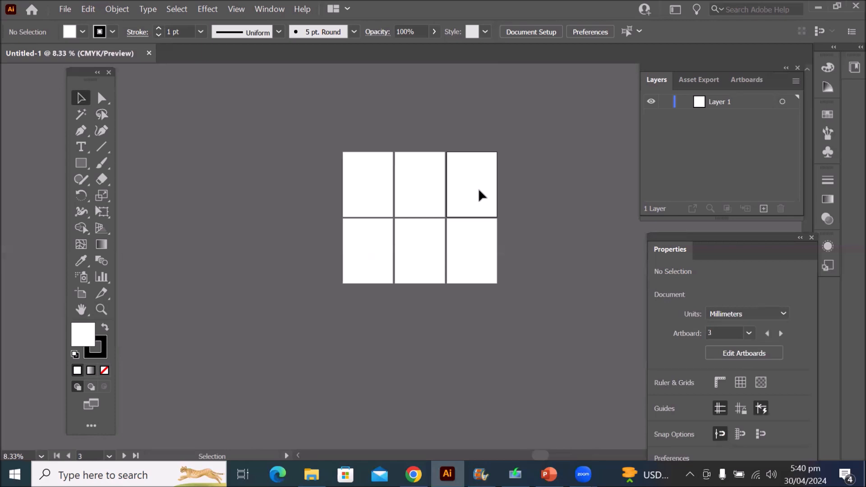
key("ctrl+0")
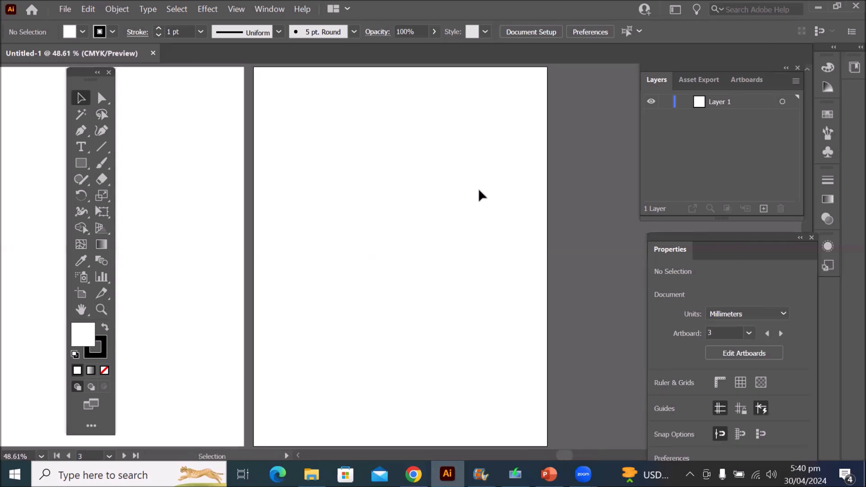
Fit the last artboard of the lower row in the window and pan across to the first column of artboards
scroll(452, 196, "down", 8)
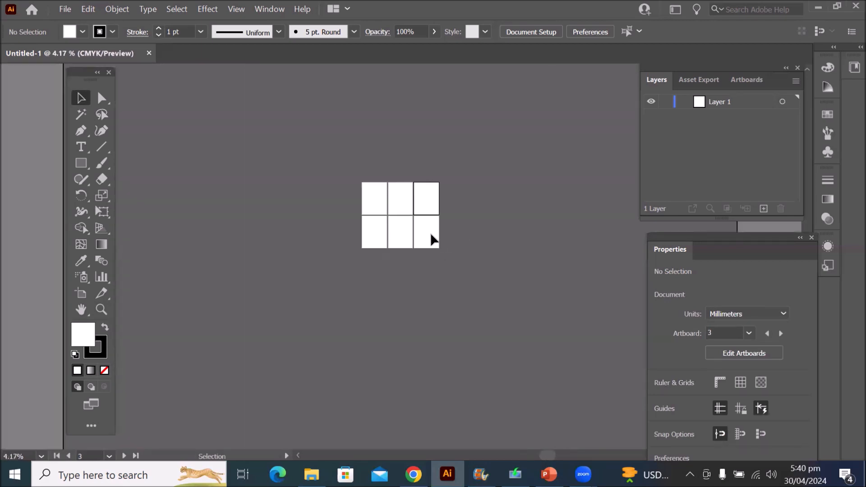
left_click(432, 239)
key("ctrl+0")
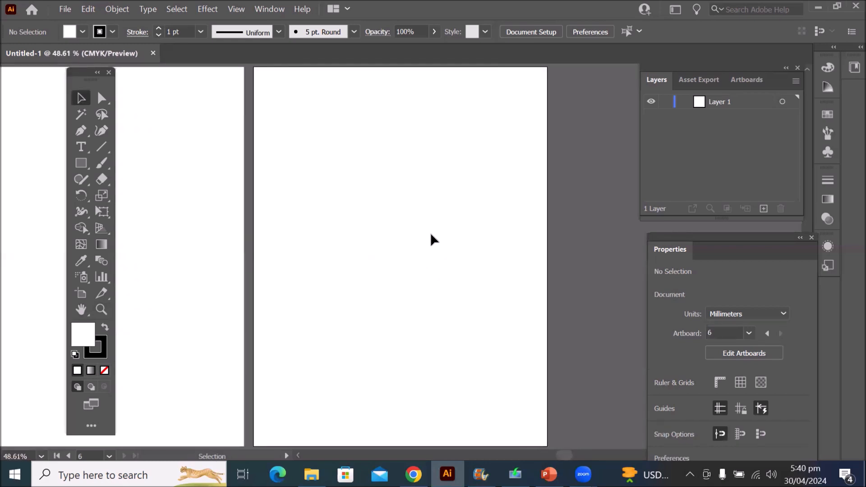
left_click_drag(306, 230, 317, 429)
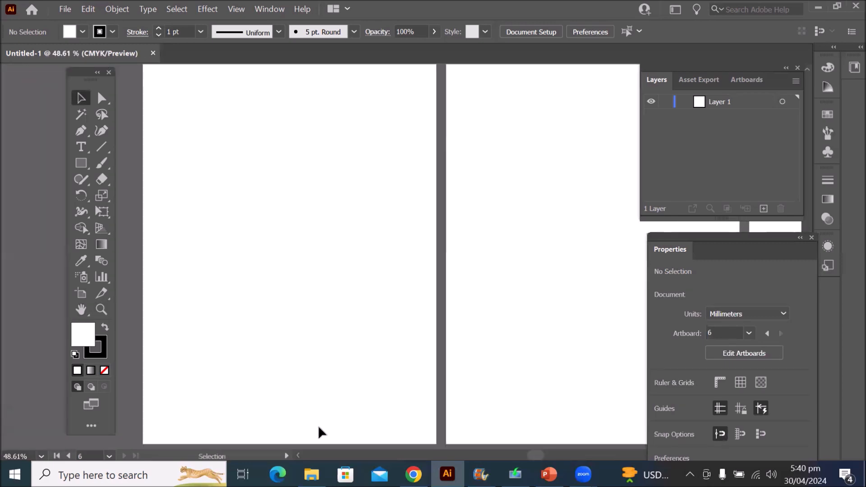
Draw a square about 19 mm per side near the upper-left corner of the first artboard with the Rectangle tool
left_click(82, 165)
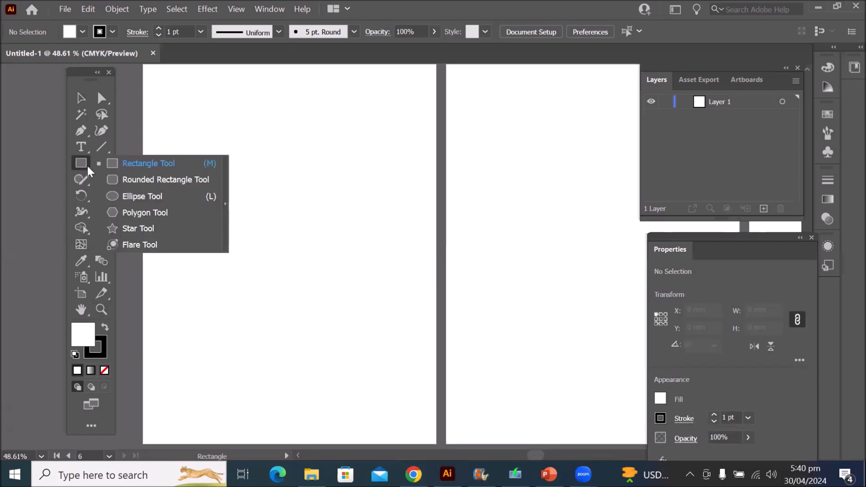
left_click(138, 165)
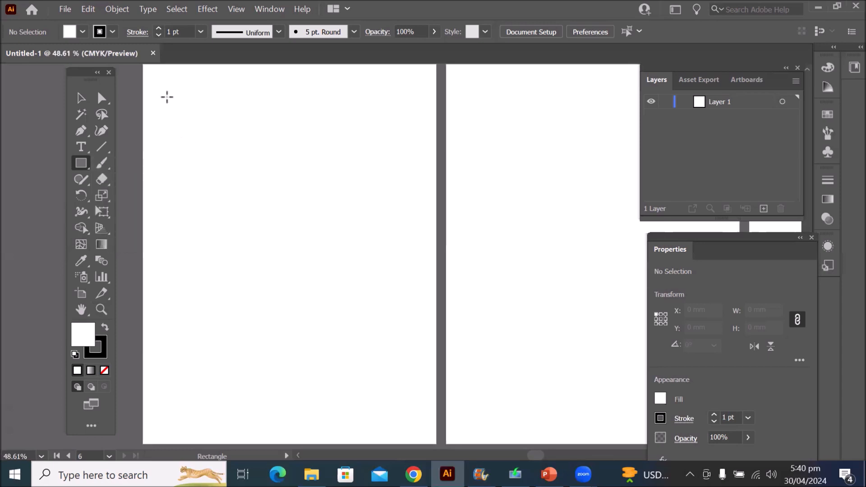
left_click_drag(172, 82, 197, 119)
left_click_drag(164, 89, 238, 163)
mouse_move(200, 119)
left_mouse_down()
mouse_move(330, 252)
mouse_move(181, 106)
mouse_move(415, 272)
mouse_move(189, 114)
left_mouse_up()
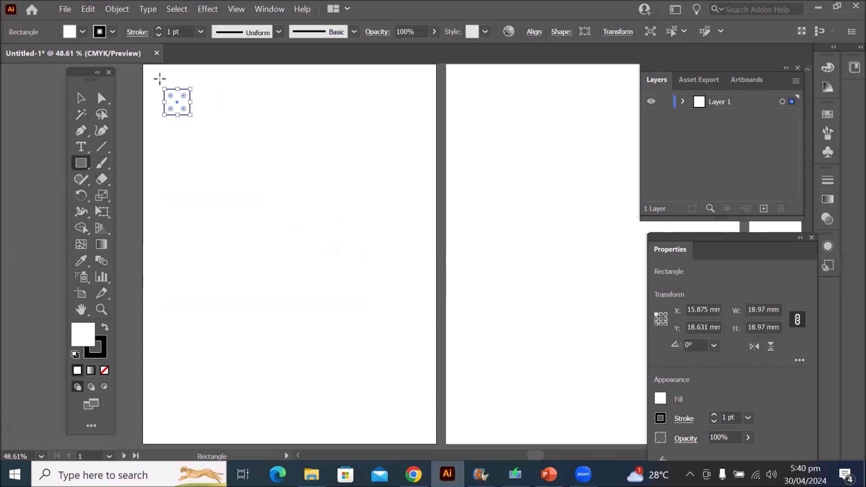
scroll(163, 74, "up", 6)
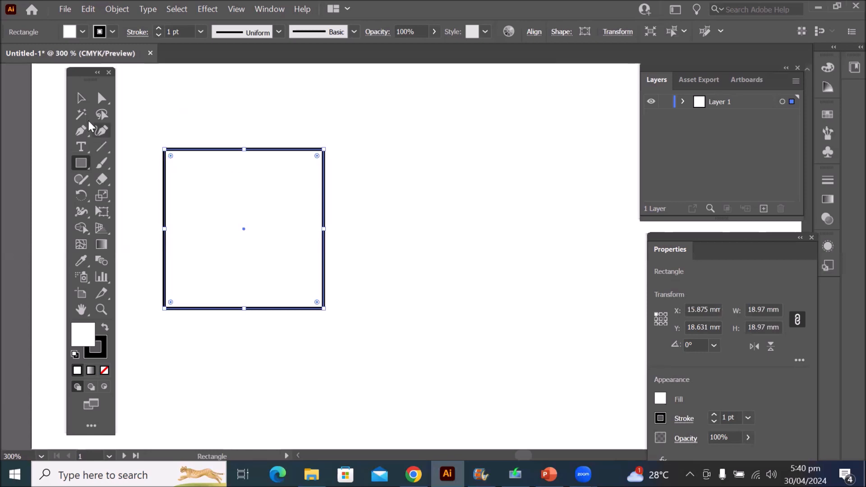
Move the square around the first artboard with the Selection tool and scale it up to about 53 mm per side
left_click(81, 98)
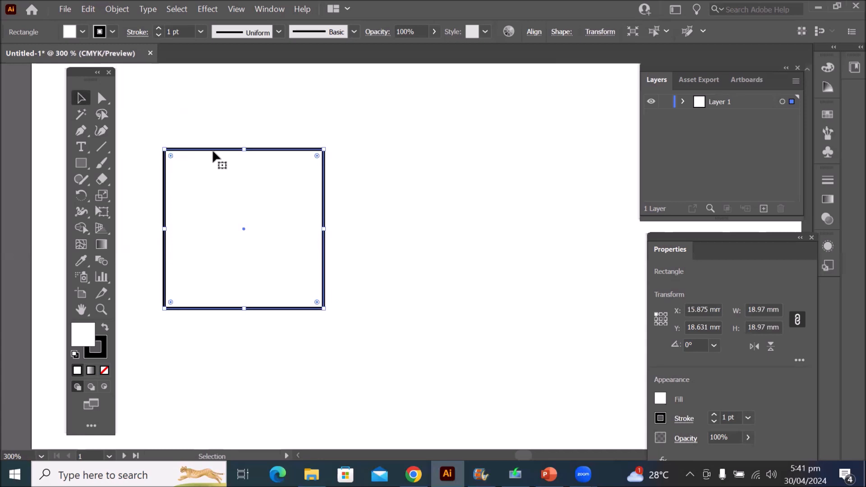
left_click_drag(216, 152, 525, 164)
scroll(331, 111, "down", 4)
left_click_drag(416, 185, 432, 297)
left_click_drag(527, 146, 427, 197)
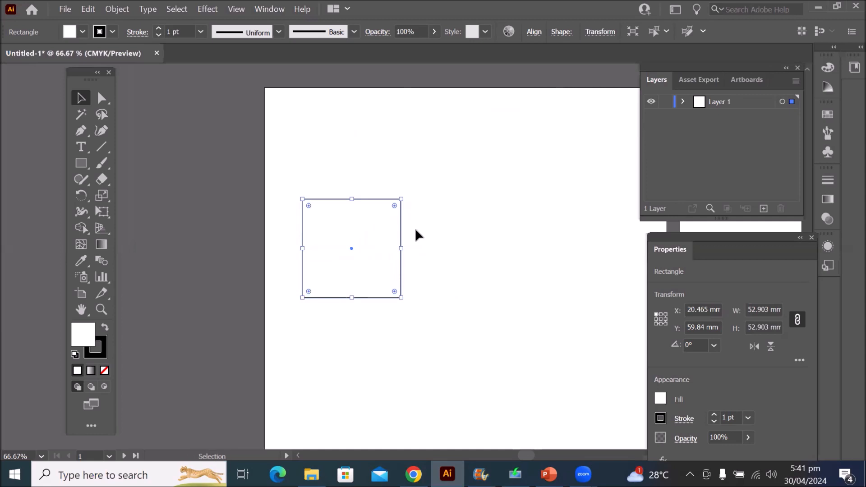
Stretch the square horizontally into a rectangle about 95 mm wide
left_click_drag(402, 249, 511, 277)
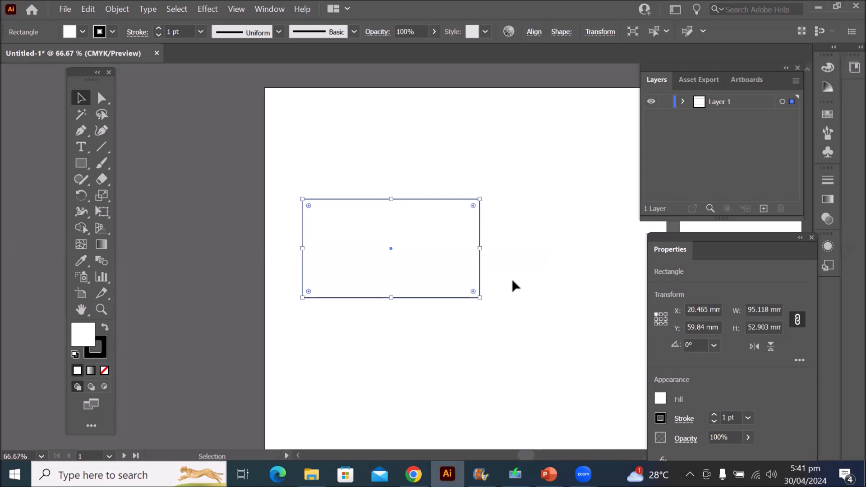
left_click(483, 200)
left_click(478, 206)
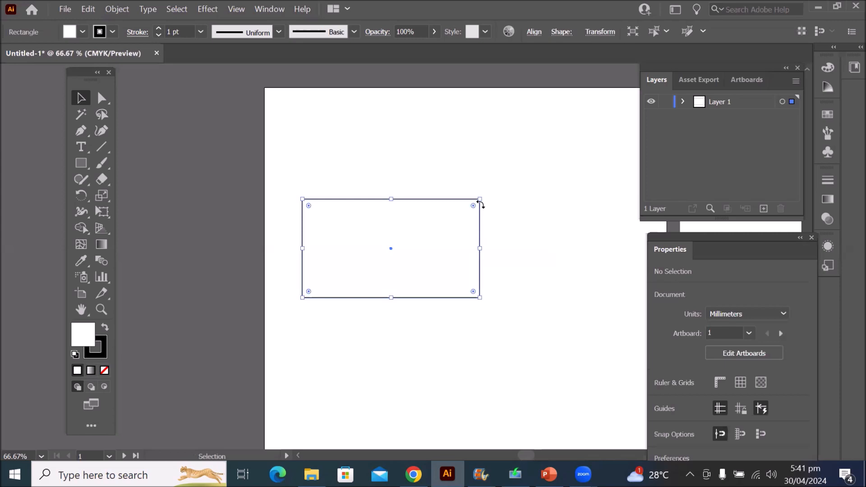
Scale the rectangle down proportionally to about 69 × 43 mm and delete it
left_click_drag(480, 202, 456, 205)
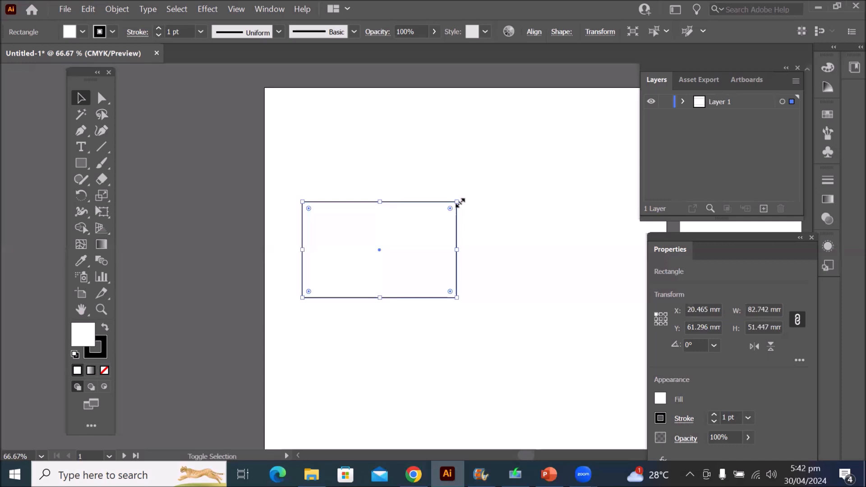
left_click_drag(460, 201, 483, 221)
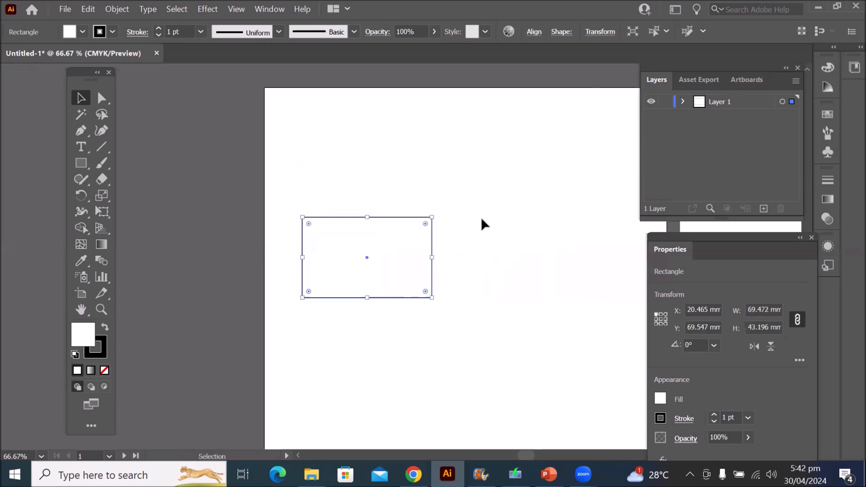
key("Delete")
Draw a full-width rectangle about 216 × 13.6 mm across the first artboard, just above its bottom edge
scroll(476, 220, "down", 2)
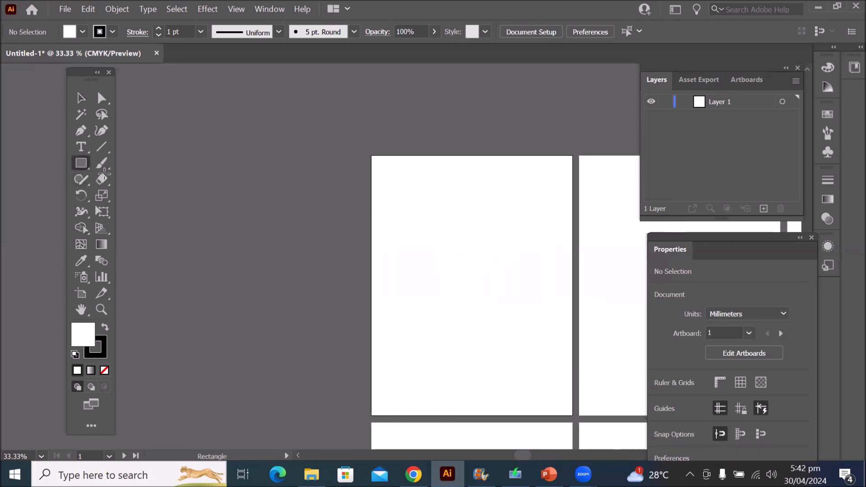
key("m")
key("space")
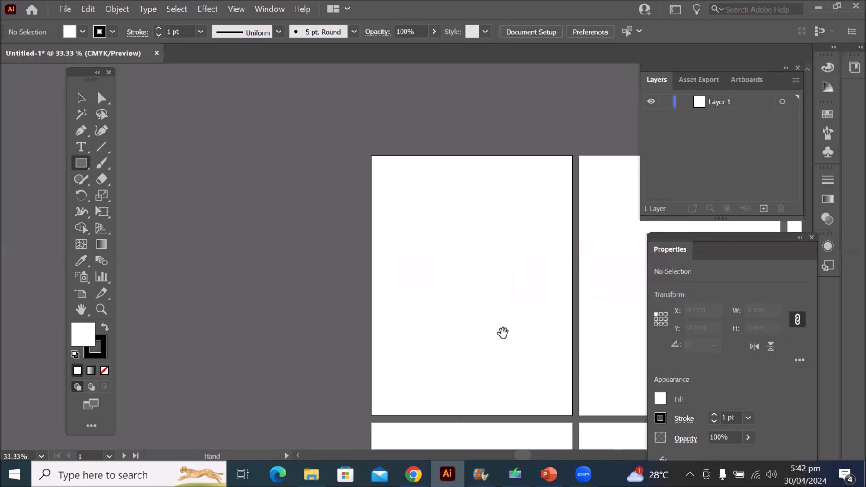
left_click_drag(433, 261, 377, 273)
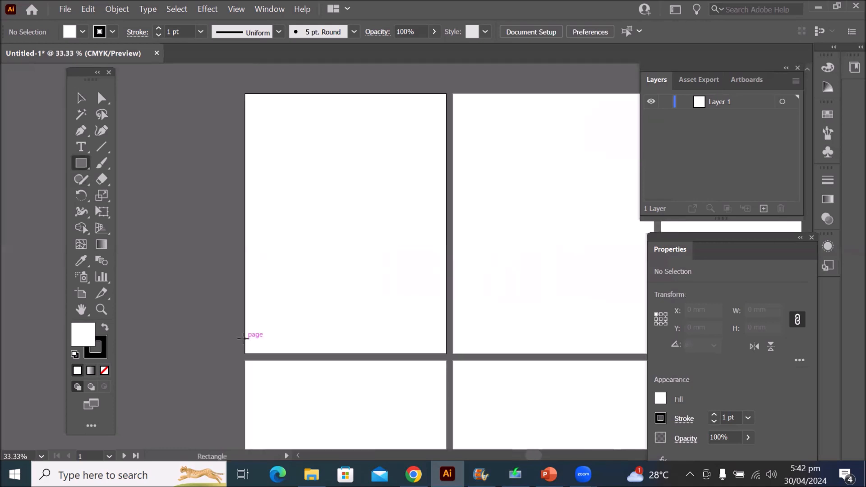
left_click_drag(244, 331, 446, 344)
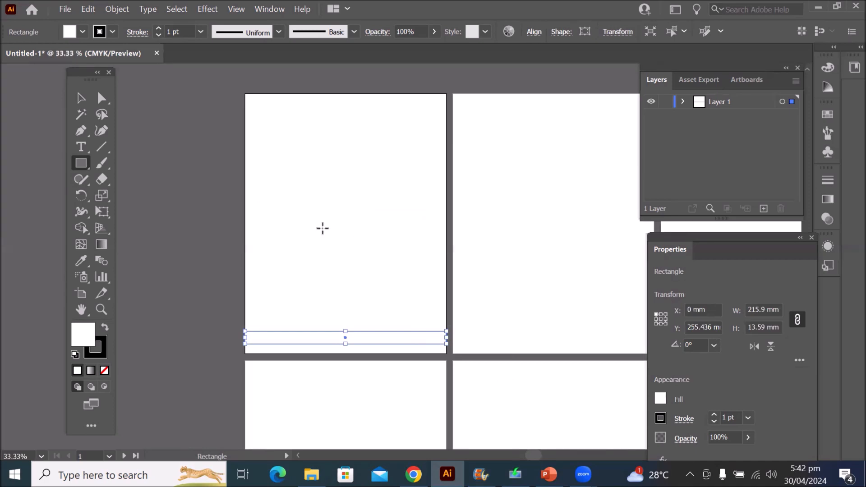
Fill the full-width rectangle with yellow and set its stroke colour to light blue
left_click(83, 32)
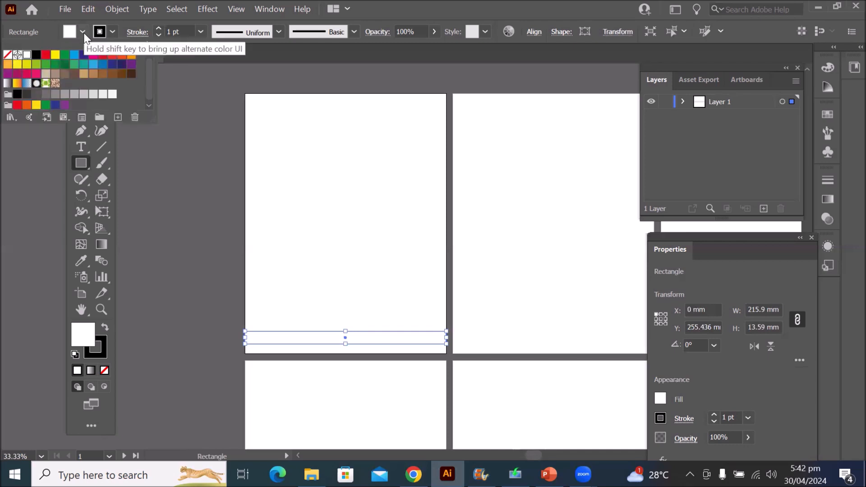
left_click(54, 57)
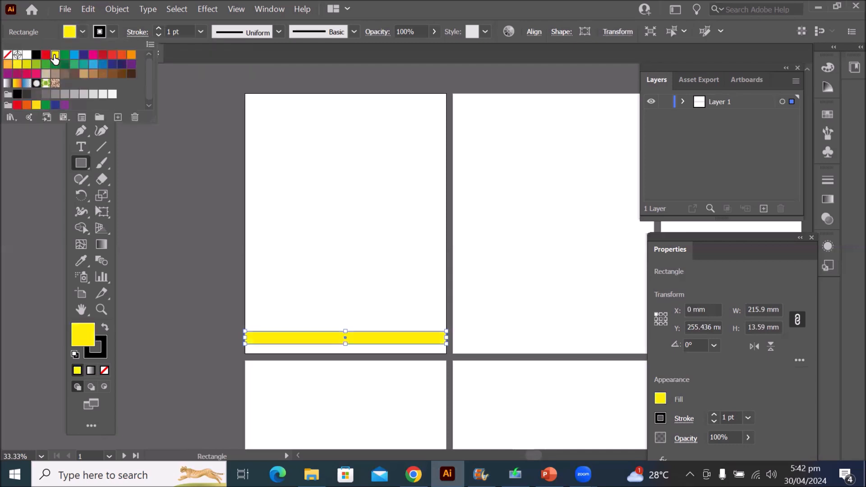
left_click(110, 31)
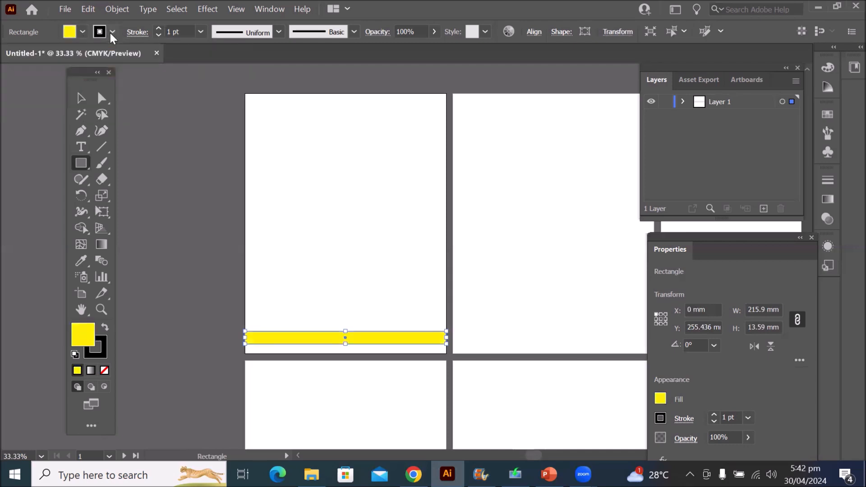
left_click(111, 32)
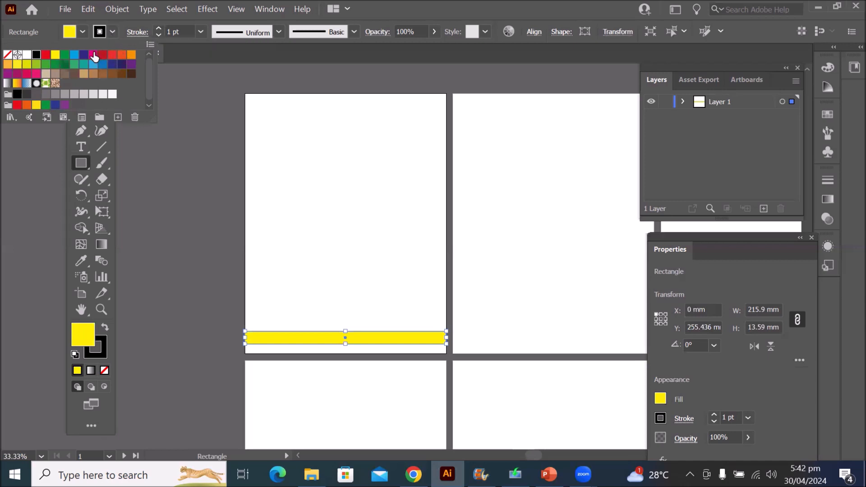
left_click(74, 56)
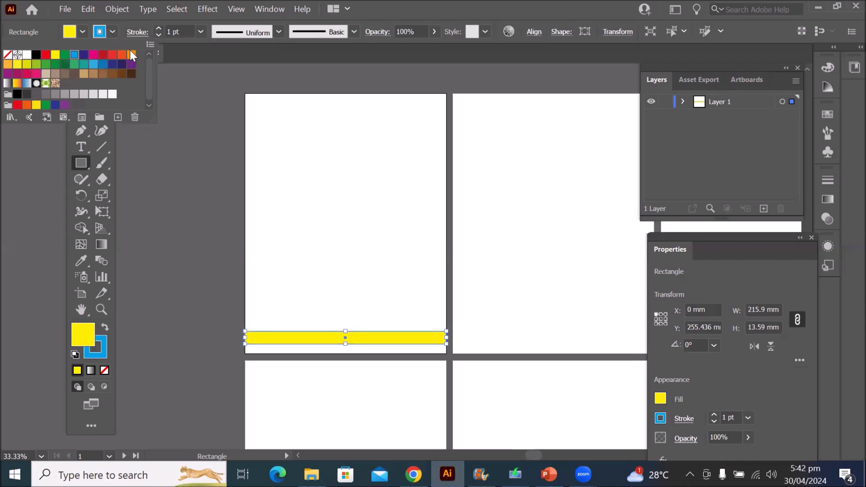
key("Escape")
Increase the rectangle's stroke weight to 16 pt
left_click(158, 27)
left_click(159, 27)
left_click(159, 27)
left_click(158, 27)
left_click(159, 27)
left_click(157, 27)
left_click(157, 27)
left_click(157, 27)
left_click(157, 27)
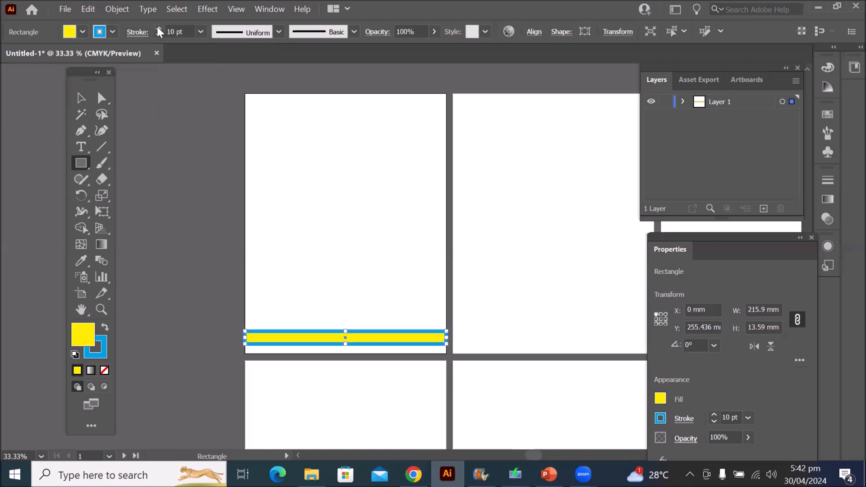
left_click(157, 27)
left_click(157, 27)
left_click(157, 27)
left_click(158, 27)
left_click(157, 28)
left_click(158, 27)
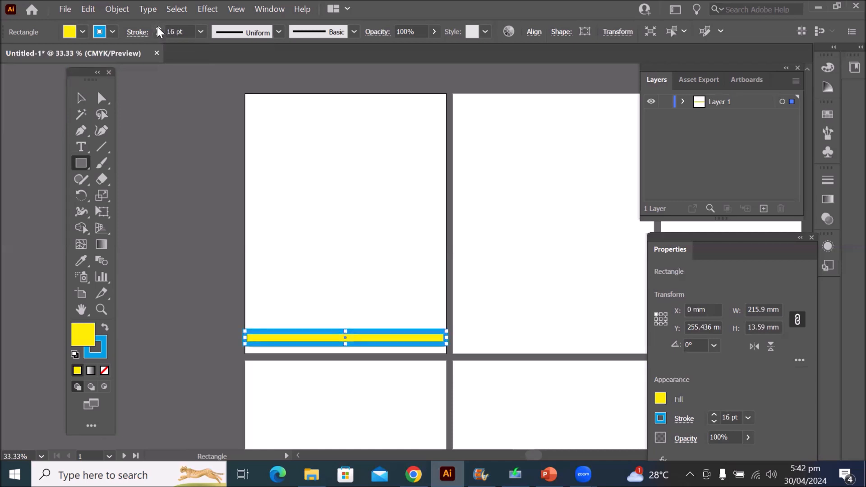
Apply the pointed-oval variable width profile to the rectangle's stroke, and replace it with the double-bulge profile
left_click(279, 33)
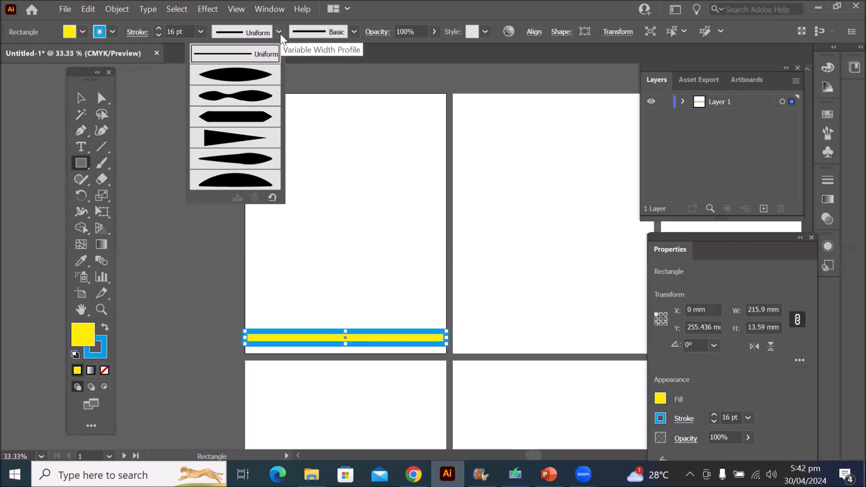
left_click(259, 75)
scroll(453, 381, "up", 2)
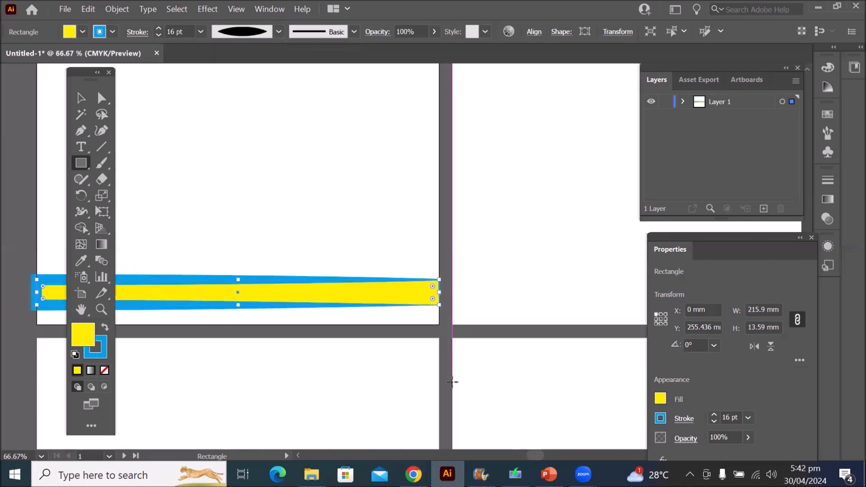
scroll(452, 382, "down", 1)
left_click(279, 33)
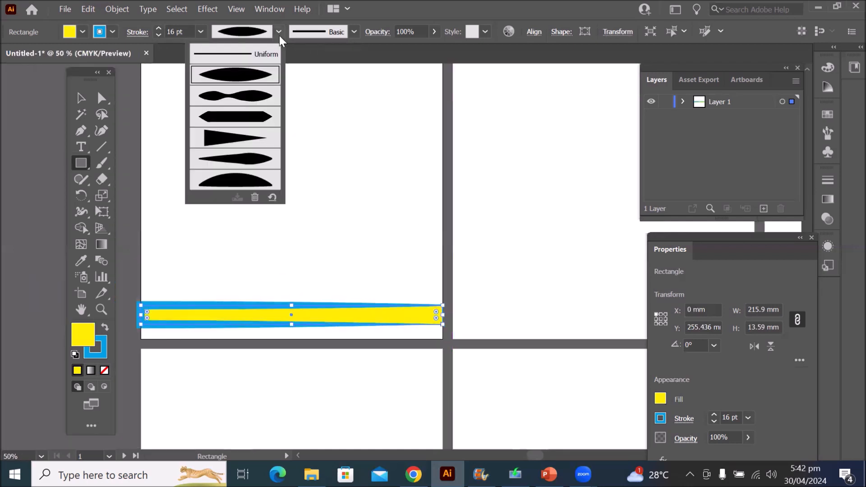
left_click(251, 89)
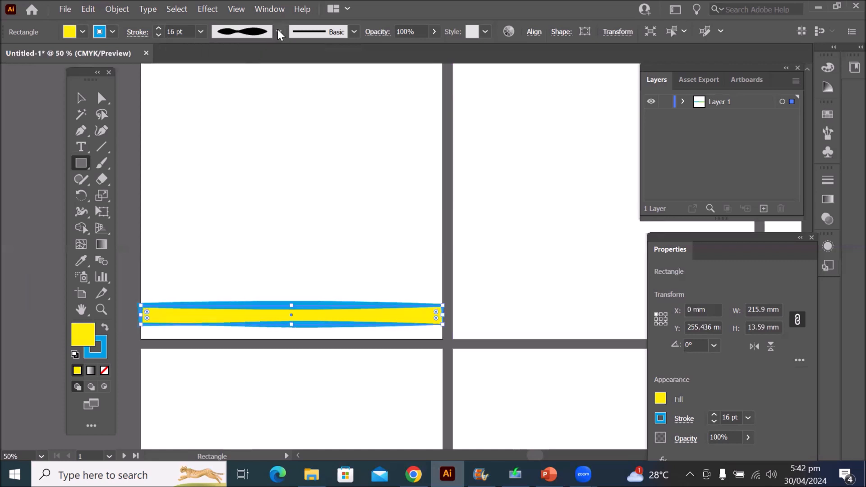
Try the angular-ended, triangular taper and half-dome variable width profiles in turn on the rectangle's stroke
left_click(279, 31)
left_click(258, 113)
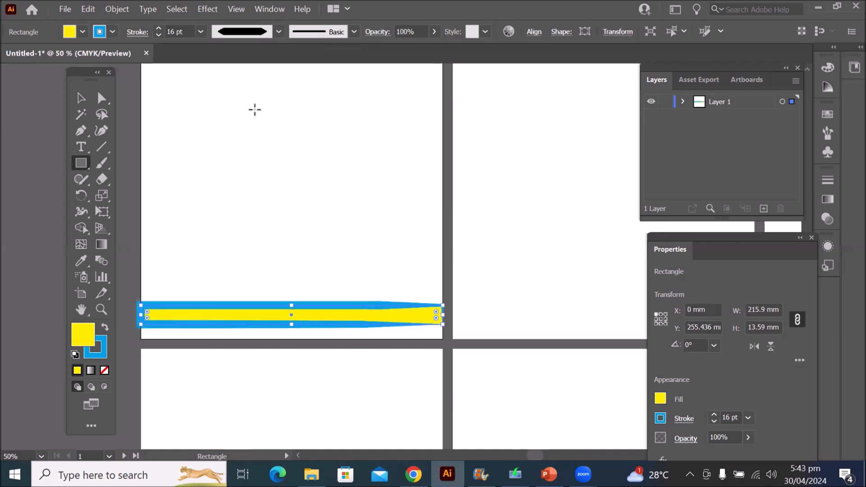
left_click(280, 31)
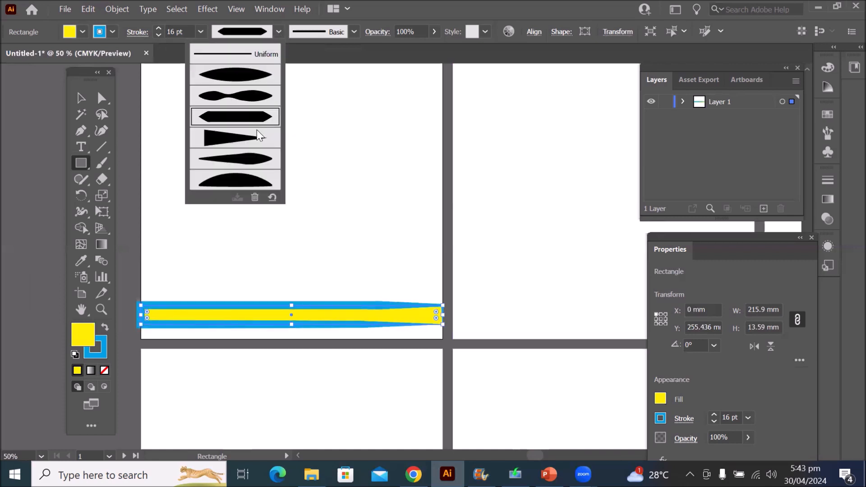
left_click(259, 135)
left_click(278, 31)
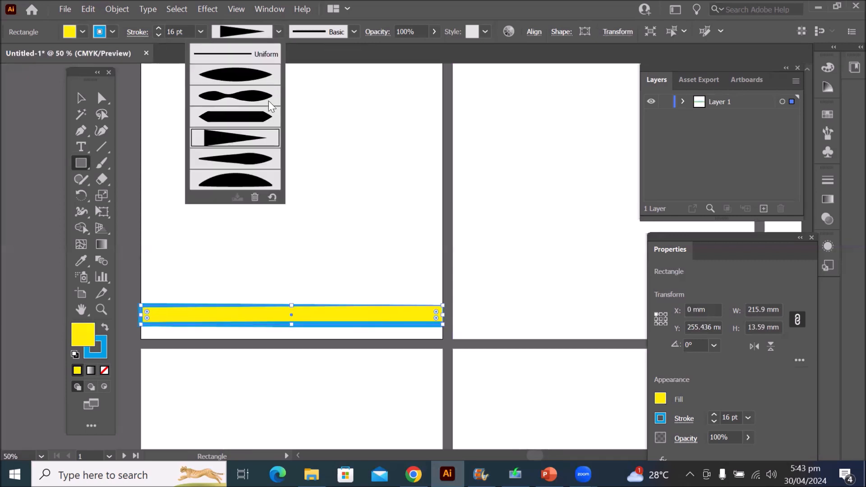
left_click(243, 179)
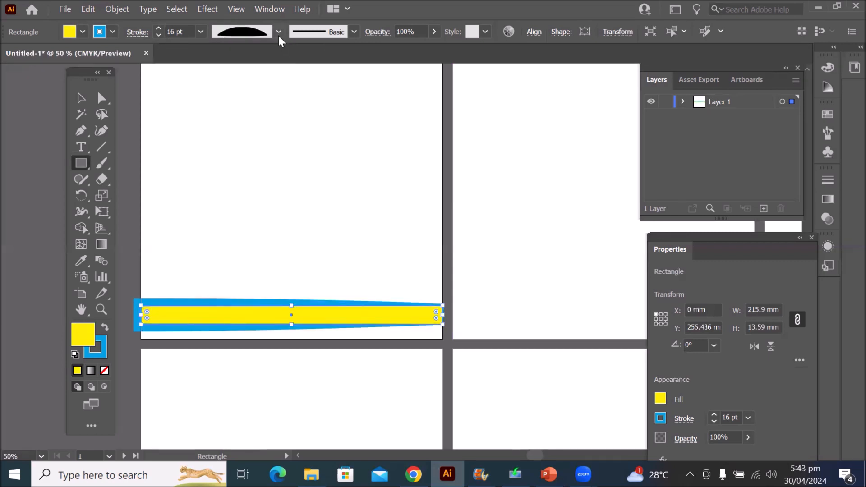
Apply the 6.00 bristle brush to the rectangle's stroke, and replace it with the denim-like pattern brush
left_click(355, 32)
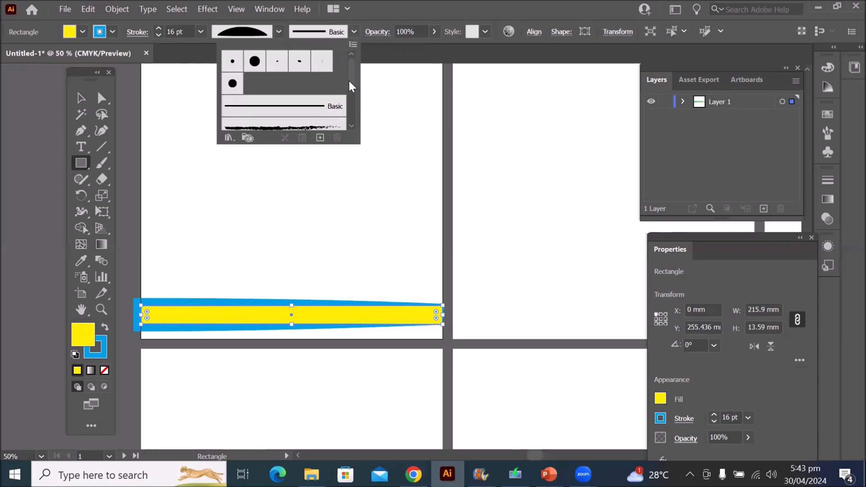
left_click_drag(351, 78, 366, 130)
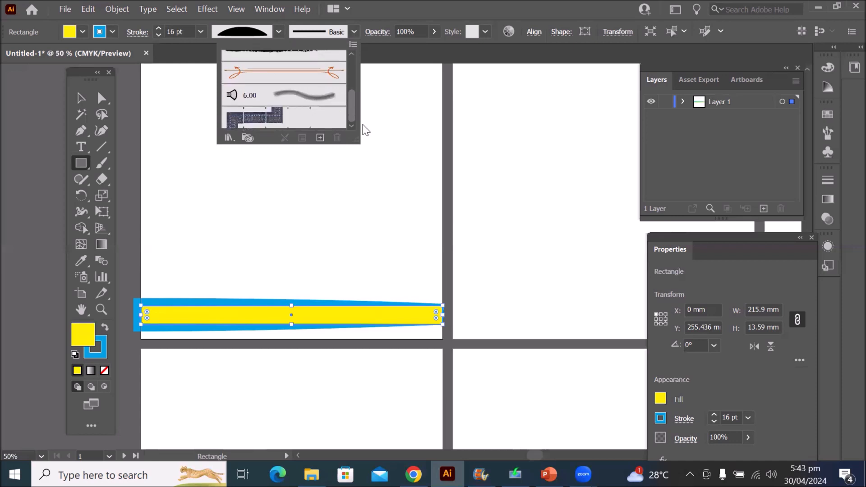
left_click(313, 75)
left_click(307, 96)
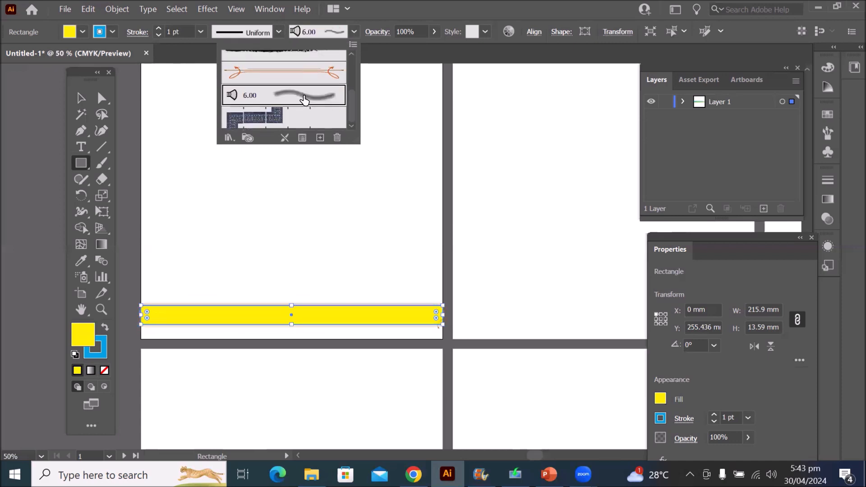
left_click(283, 118)
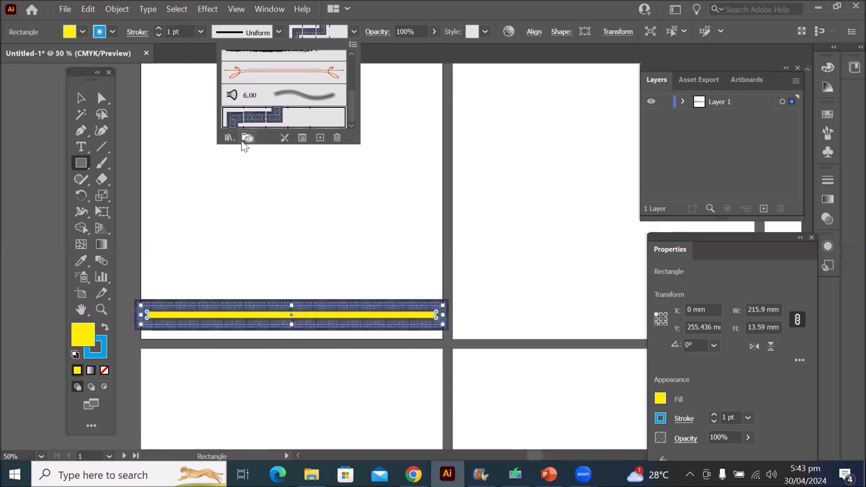
Open the Decorative_Scatter brush library and apply its teal 3D cube scatter brush to the rectangle's stroke
left_click(228, 138)
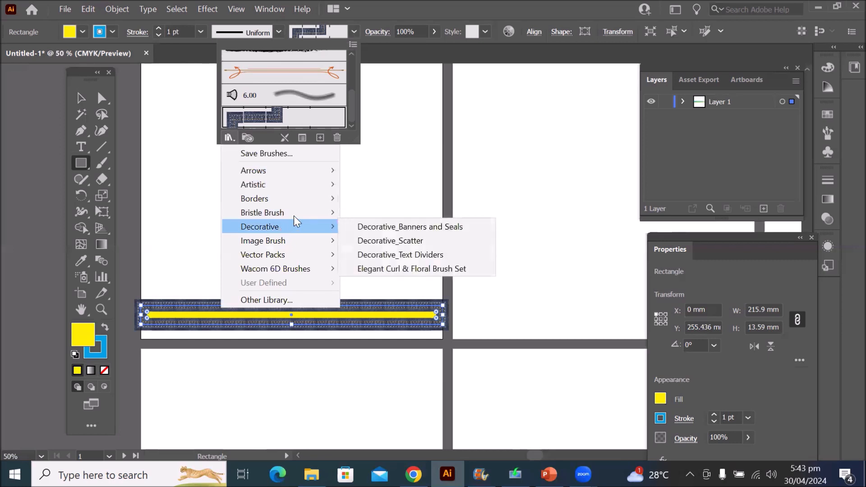
mouse_move(296, 213)
mouse_move(324, 227)
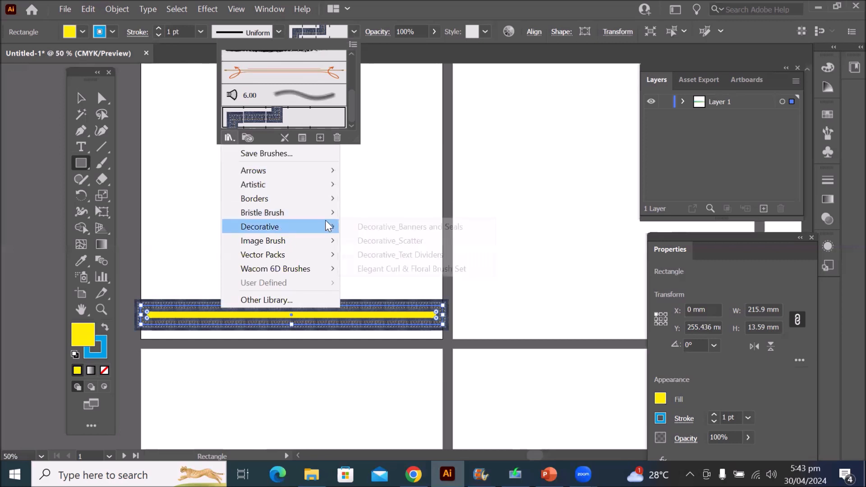
left_click(402, 241)
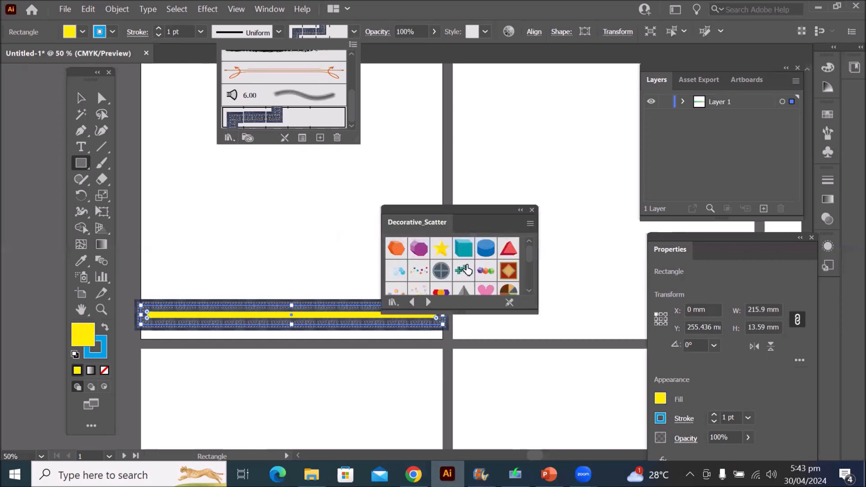
left_click(444, 254)
left_click(463, 251)
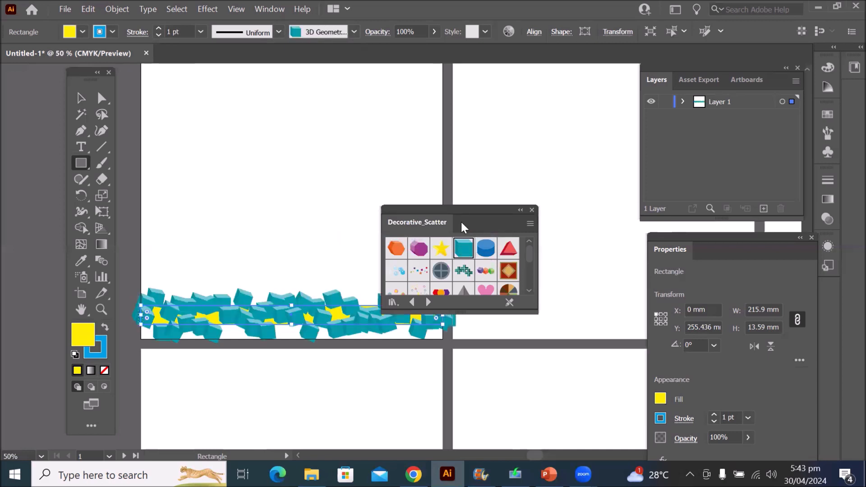
Try the 3D Geometric 6, diamond, Confetti and Dot Rings scatter brushes on the rectangle's stroke, and settle on the Geometric brush
left_click_drag(467, 209, 526, 157)
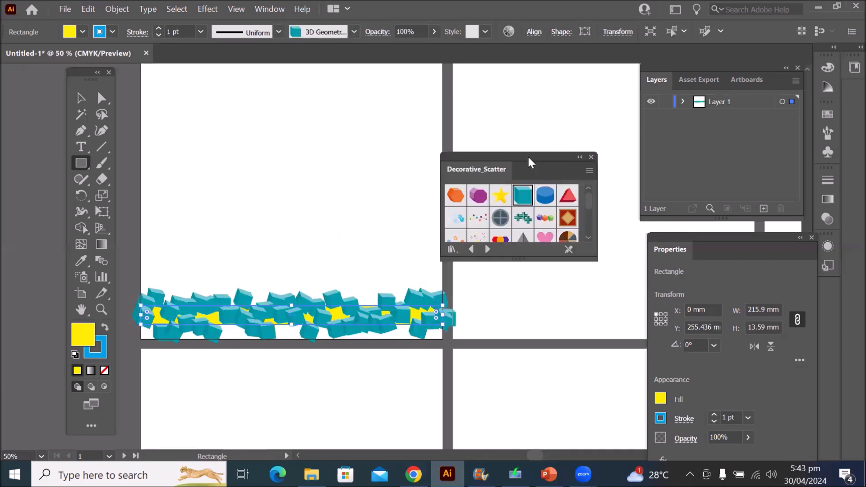
left_click(568, 199)
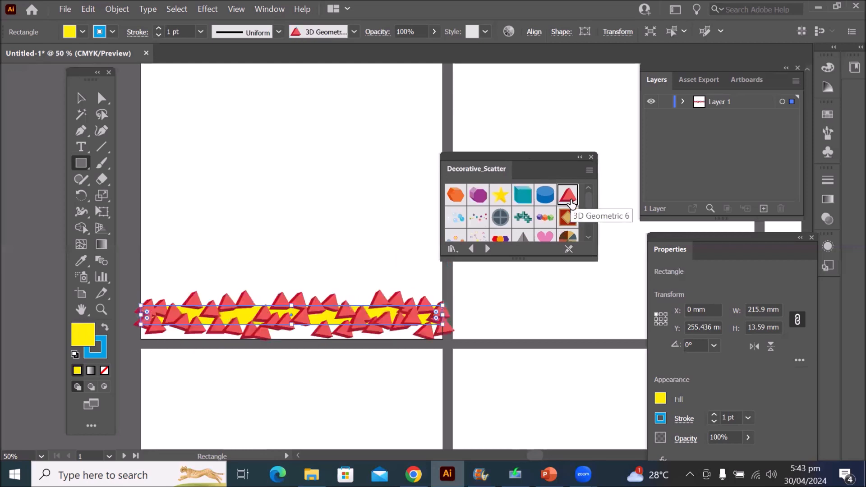
left_click(566, 218)
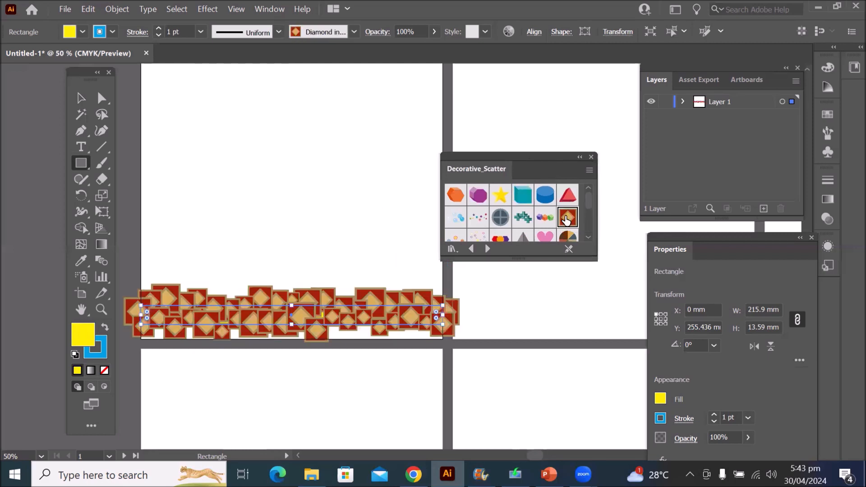
left_click(479, 219)
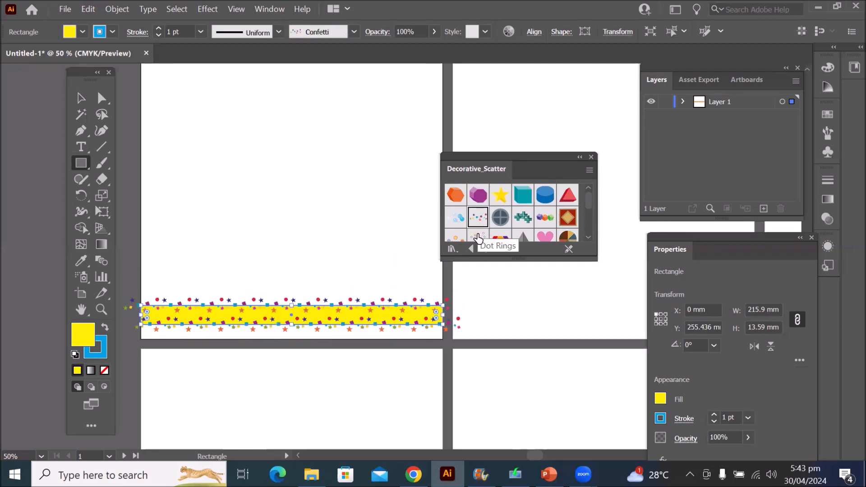
left_click(479, 237)
left_click(501, 237)
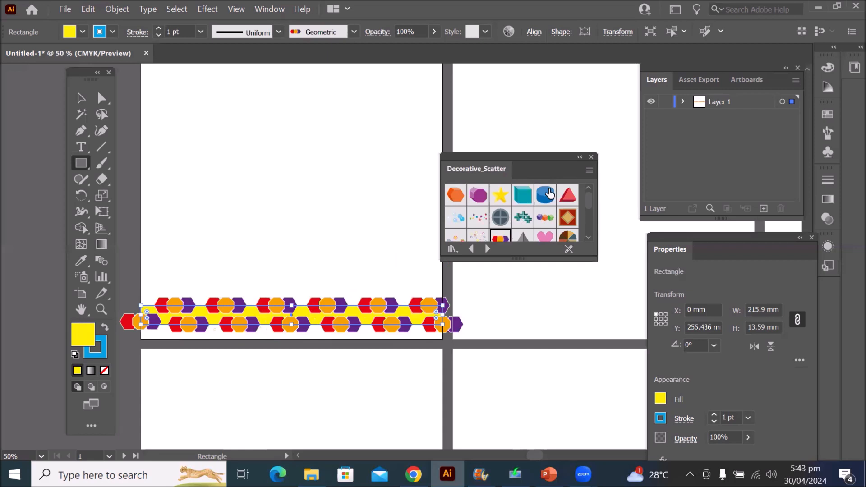
left_click(591, 157)
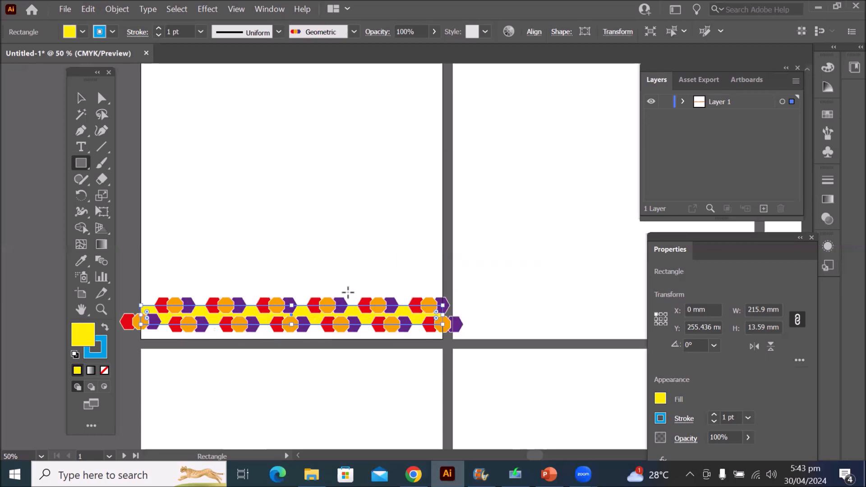
Look over the file commands and the available export options for the artwork
scroll(342, 289, "down", 2)
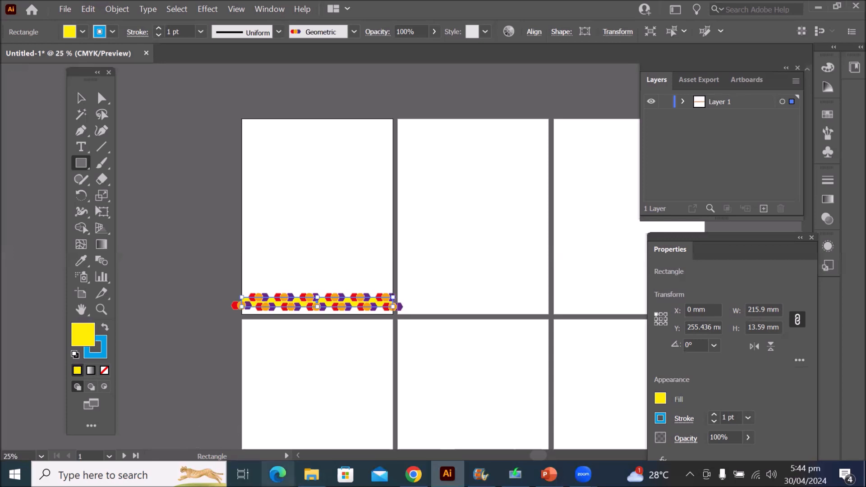
left_click(81, 98)
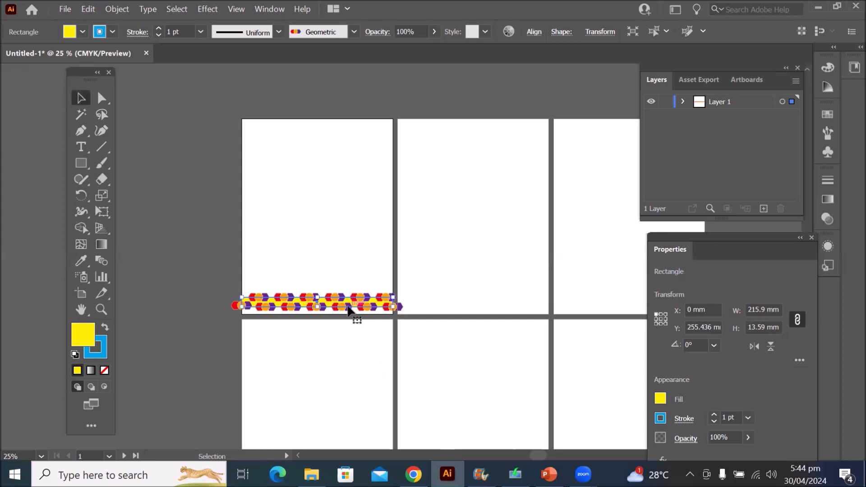
left_click(63, 9)
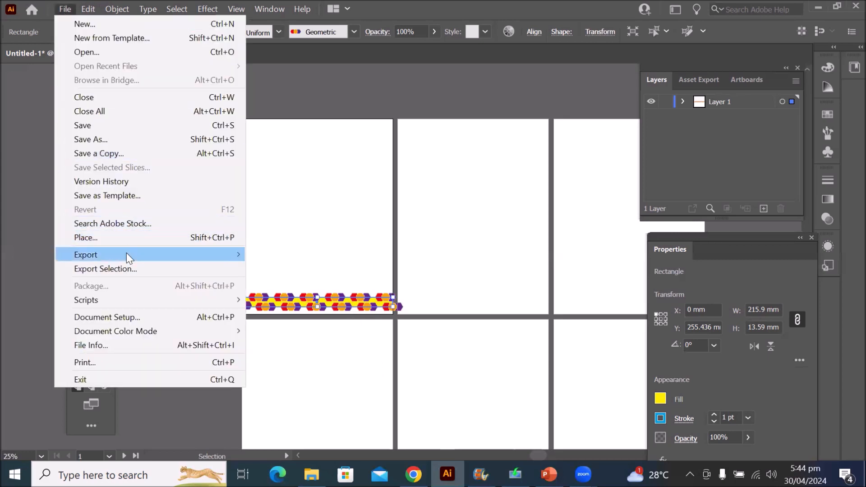
mouse_move(126, 254)
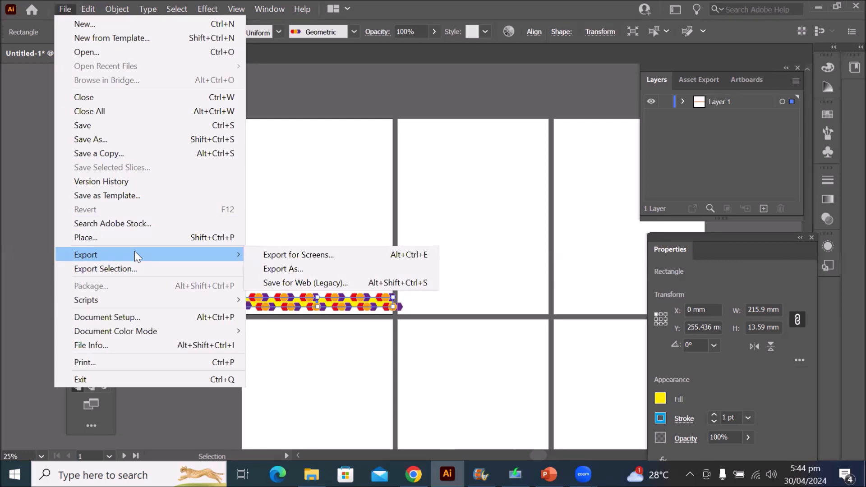
left_click(286, 306)
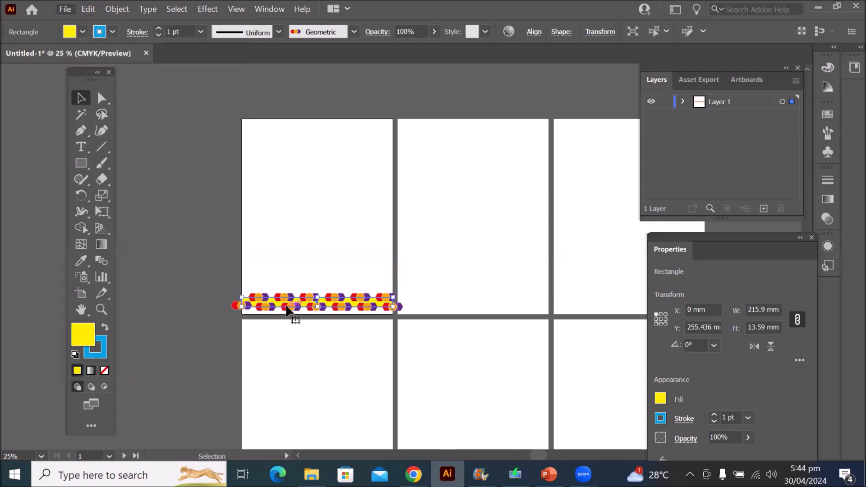
Delete the brushed rectangle and draw a yellow square about 24.9 mm wide in its place on the first artboard
key("Delete")
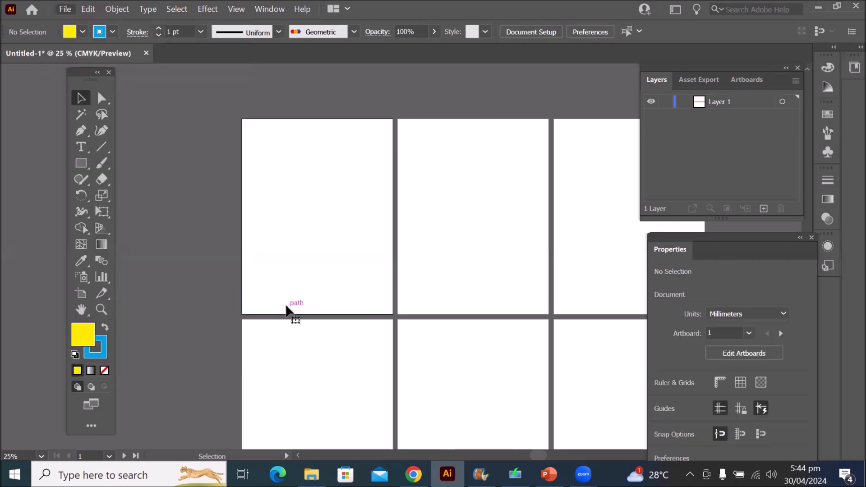
left_click(86, 157)
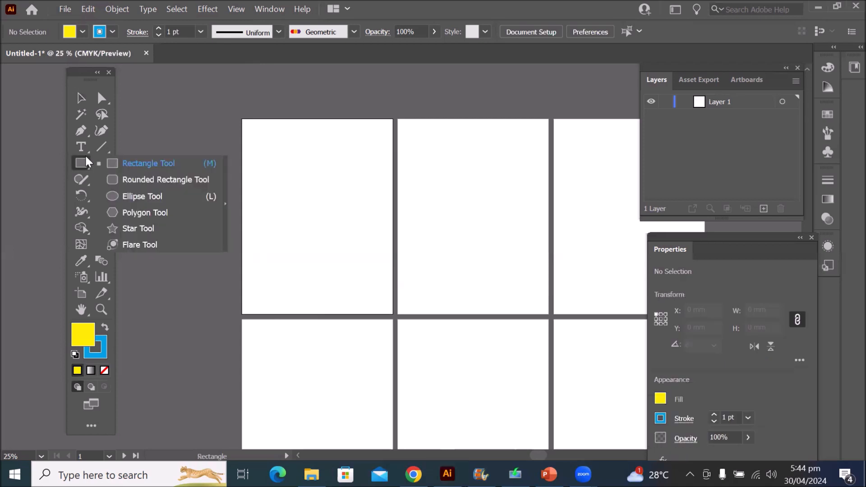
left_click(140, 164)
scroll(322, 233, "up", 2)
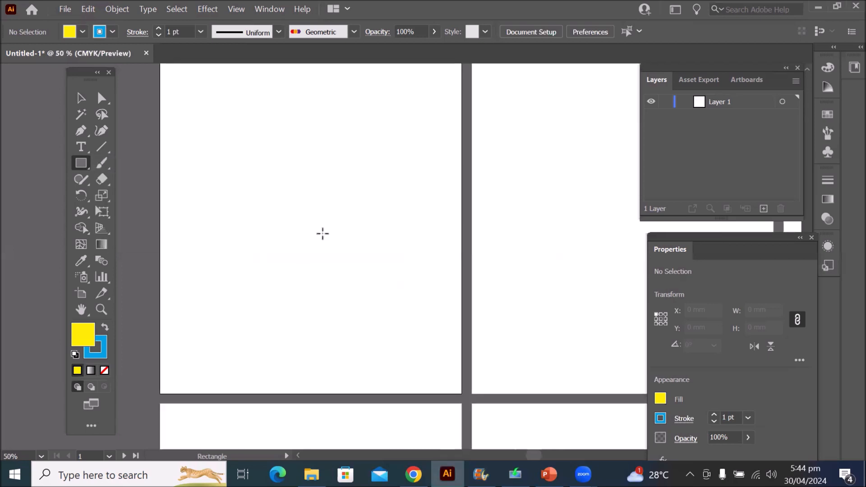
mouse_move(216, 155)
left_mouse_down()
mouse_move(337, 217)
mouse_move(251, 171)
left_mouse_up()
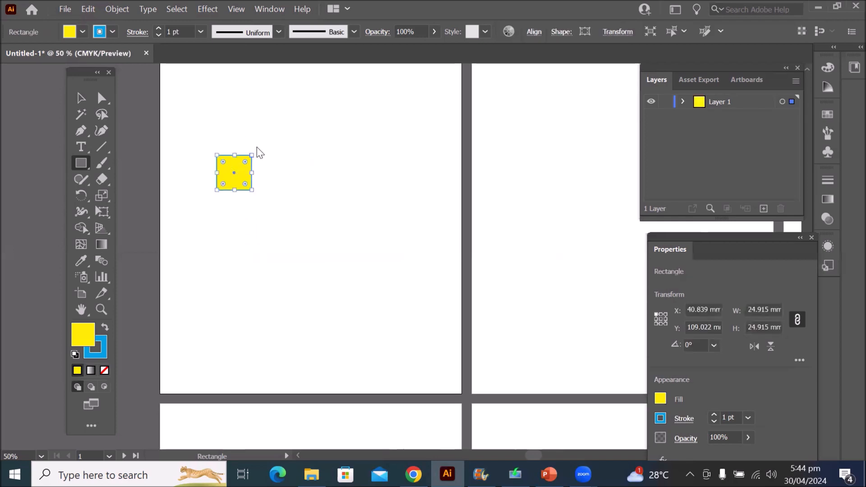
Rotate the square to 315° and duplicate the resulting diamond into a cluster of six closely spaced diamonds
left_click_drag(253, 150, 269, 175)
key("ctrl+z")
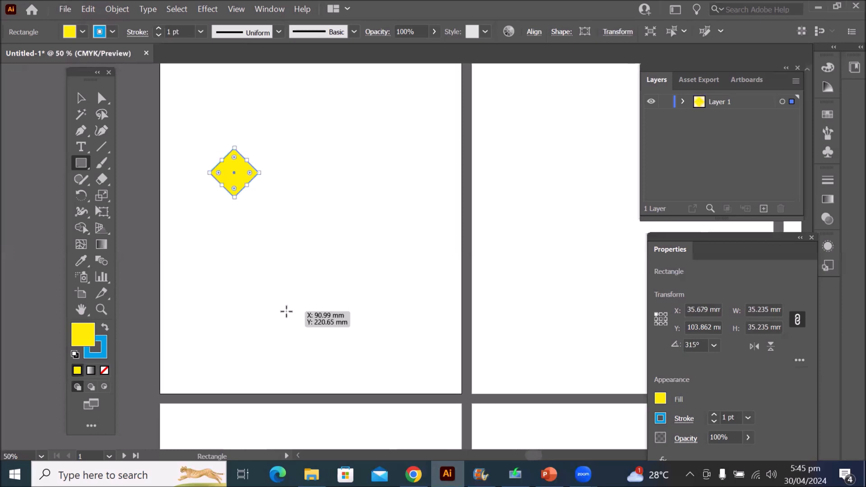
left_click(79, 100)
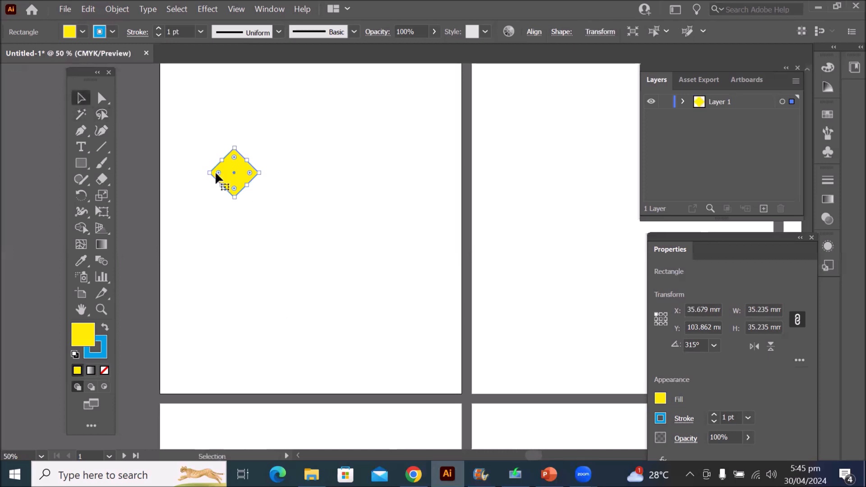
left_click_drag(224, 182, 265, 159)
left_click_drag(259, 205, 290, 237)
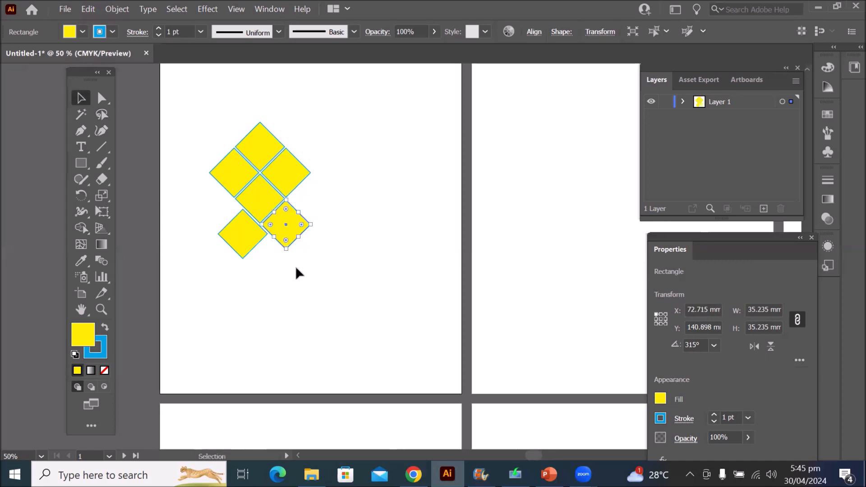
left_click(246, 308)
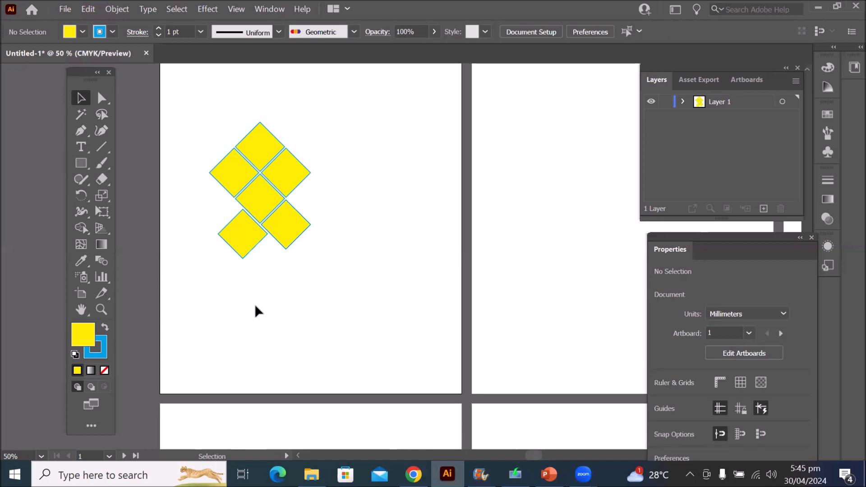
Move the lower-right diamond about 25.6 mm right and up, and the lower-left one about 22 mm right and 2 mm down
left_click_drag(288, 235, 321, 198)
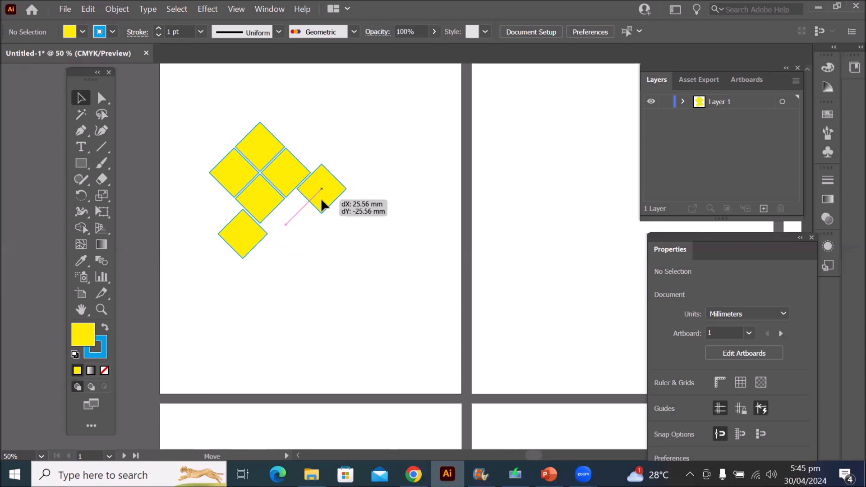
left_click_drag(244, 240, 277, 245)
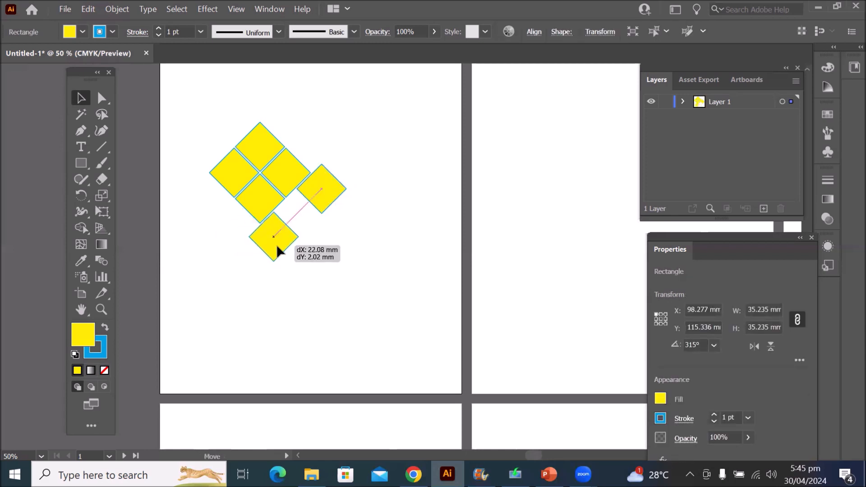
left_click_drag(277, 246, 277, 246)
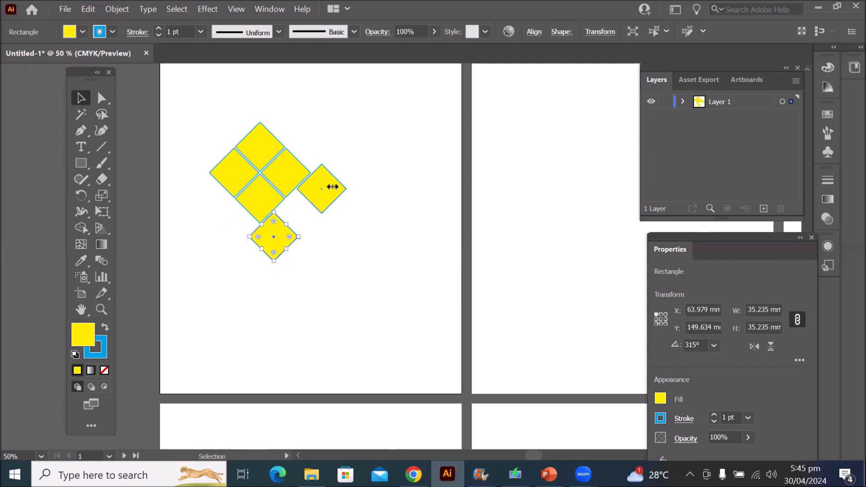
Copy one outer diamond and reposition the outer ones so that one sits at each corner of the central four-diamond block
left_click(379, 151)
left_click_drag(328, 186, 304, 133)
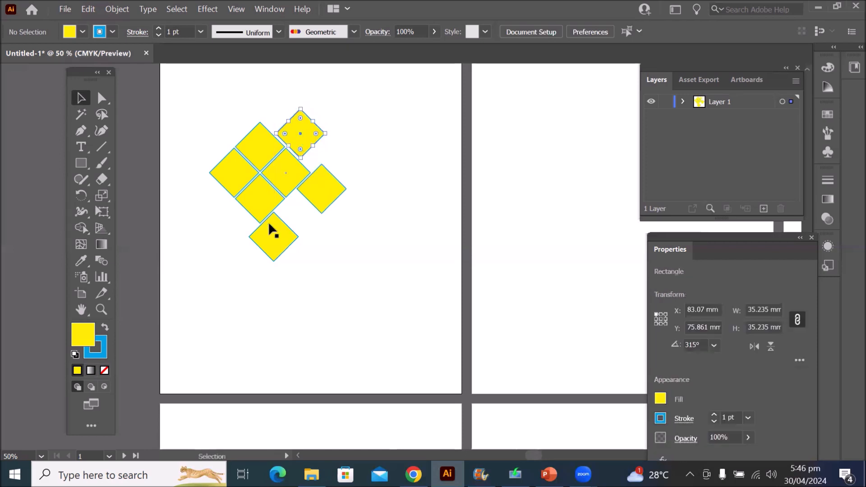
left_click_drag(273, 232, 221, 126)
left_click_drag(323, 185, 224, 221)
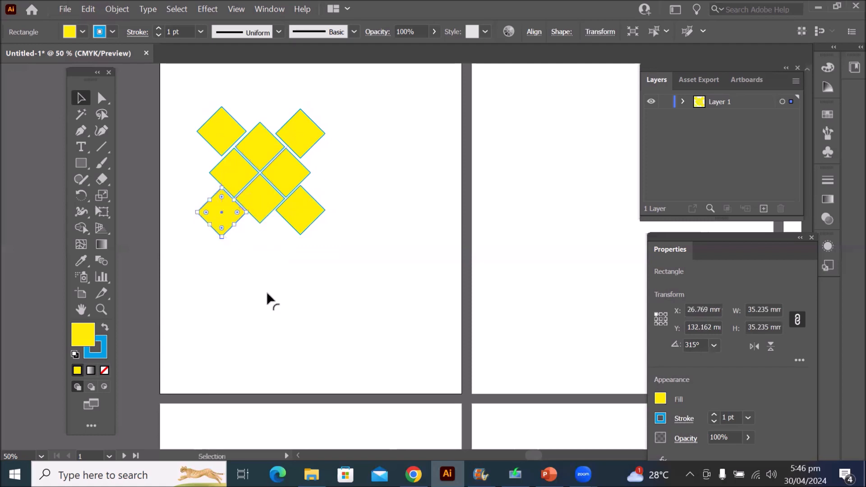
left_click(295, 282)
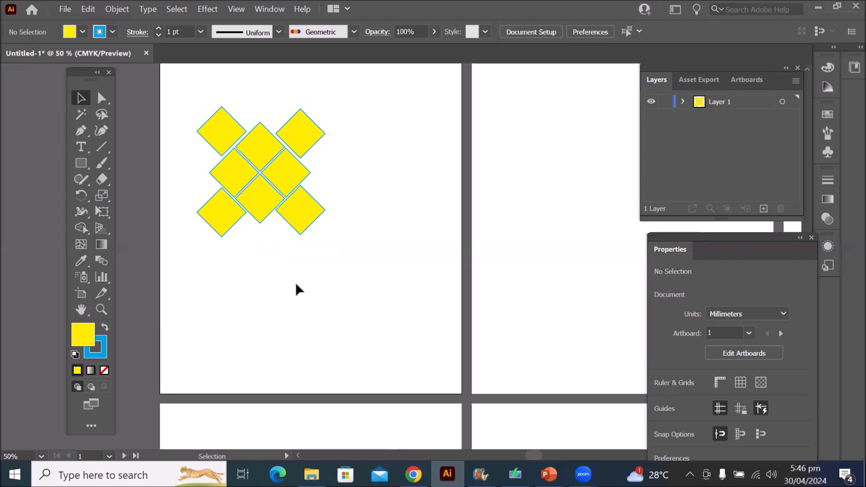
left_click(305, 141)
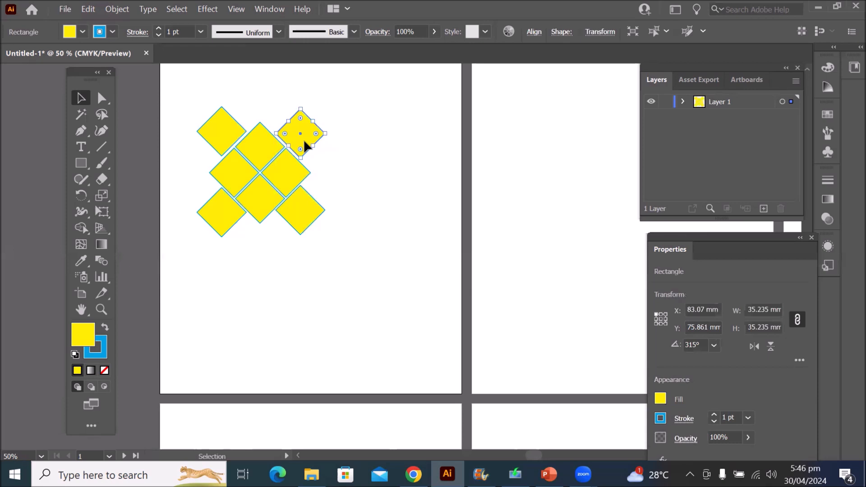
left_click(335, 283)
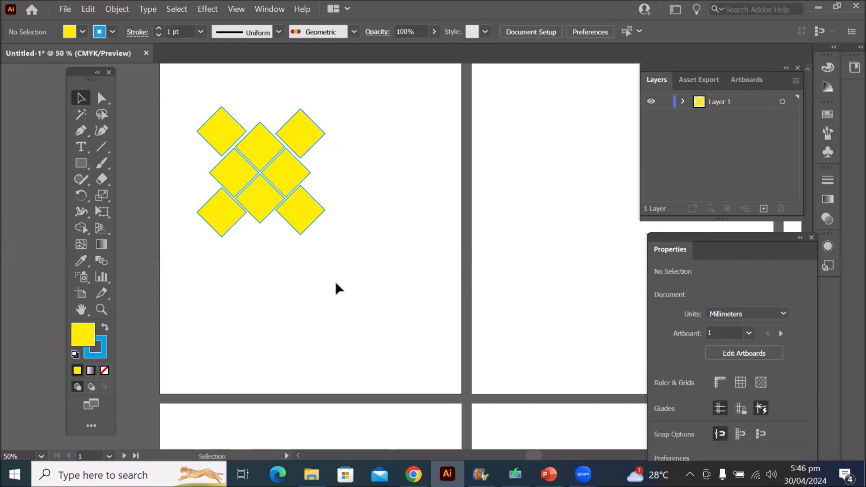
Draw a square about 29.8 mm wide below the diamond pattern, and move the Properties panel closer to it
key("space")
left_click_drag(552, 286, 548, 254)
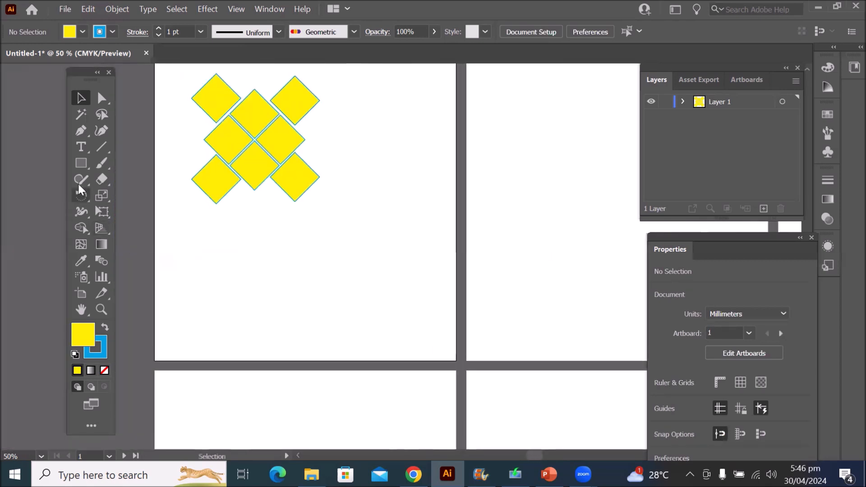
left_click(80, 163)
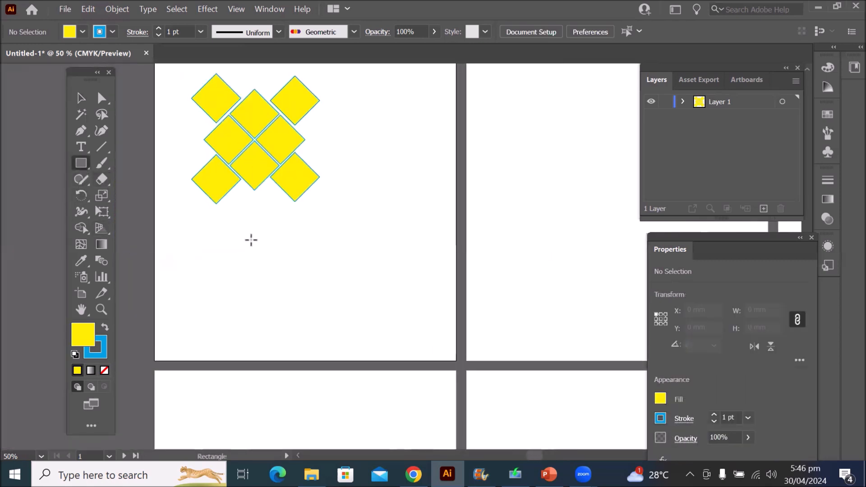
left_click_drag(252, 245, 293, 282)
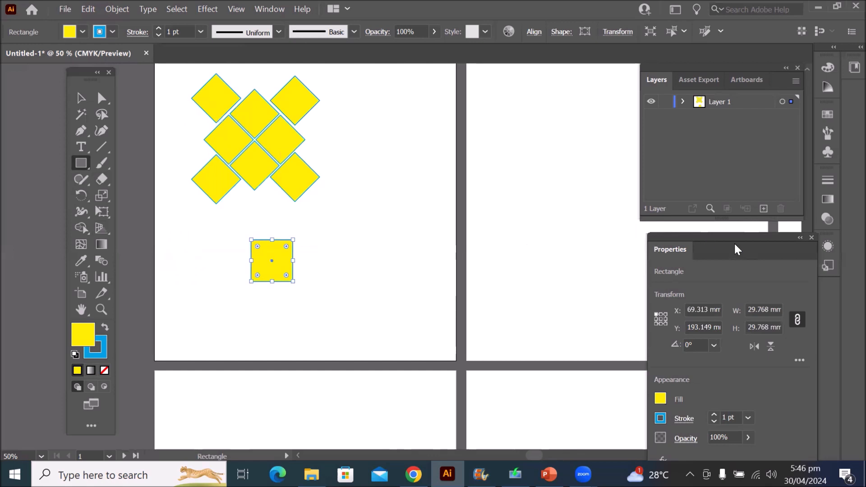
left_click_drag(738, 246, 549, 98)
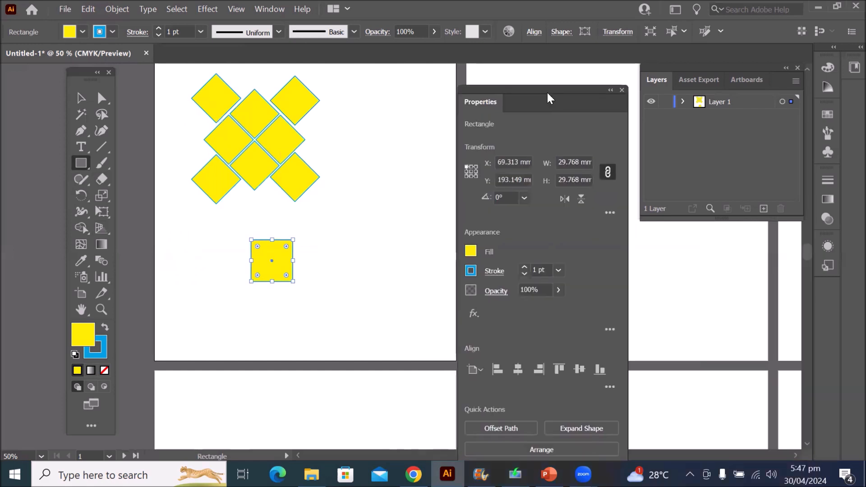
Try rounding the new square's corners with the corner widgets, and undo the rounding
left_click(610, 213)
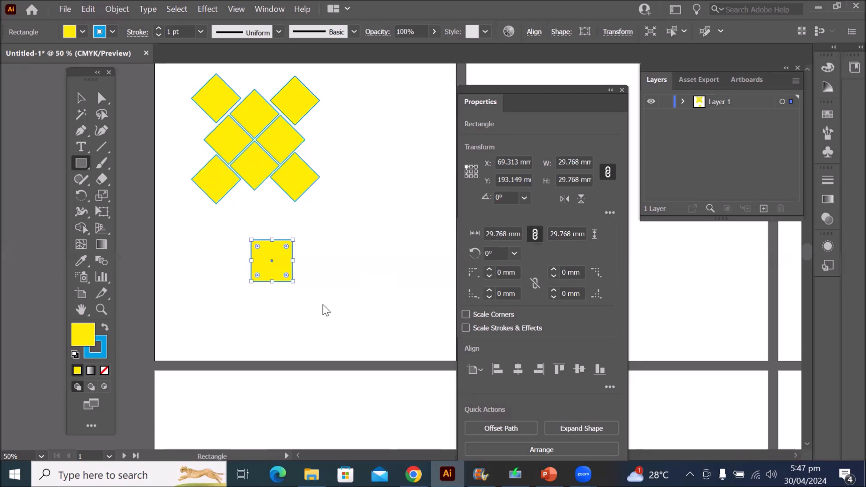
scroll(300, 288, "up", 1)
scroll(300, 288, "up", 1)
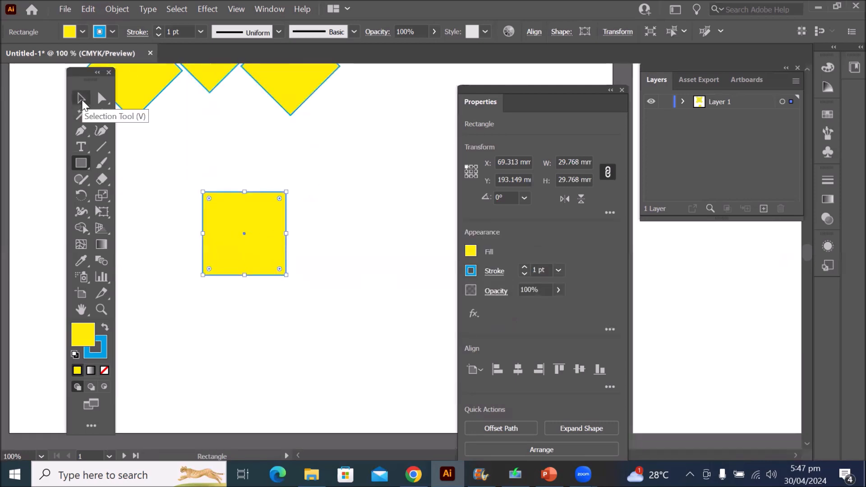
left_click(81, 100)
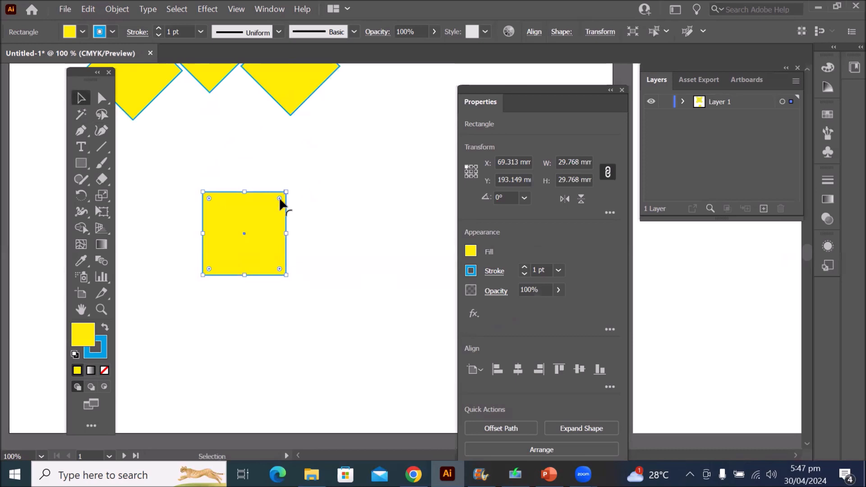
left_click_drag(280, 198, 255, 222)
left_click_drag(210, 270, 230, 248)
key("ctrl+z")
key("ctrl+z")
Try rounding only the square's upper-right and lower-left corners to about 6.9 mm, and undo it
left_click(102, 97)
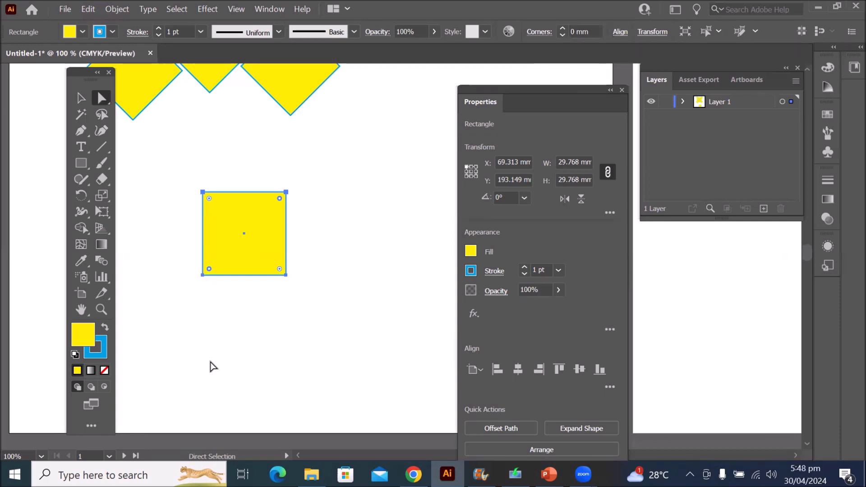
left_click_drag(280, 200, 271, 213)
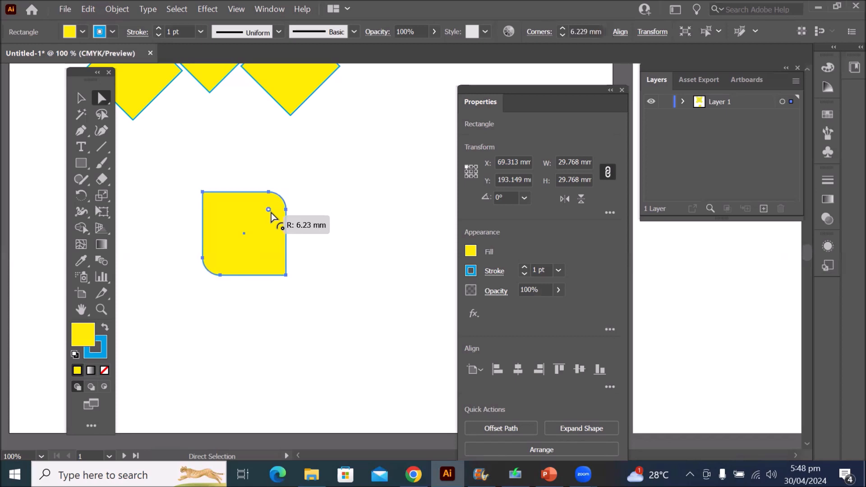
left_click_drag(271, 213, 272, 216)
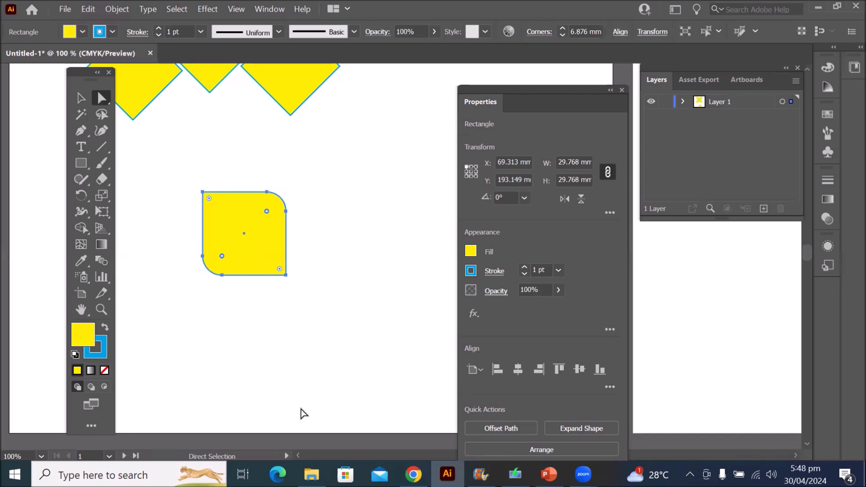
key("ctrl+z")
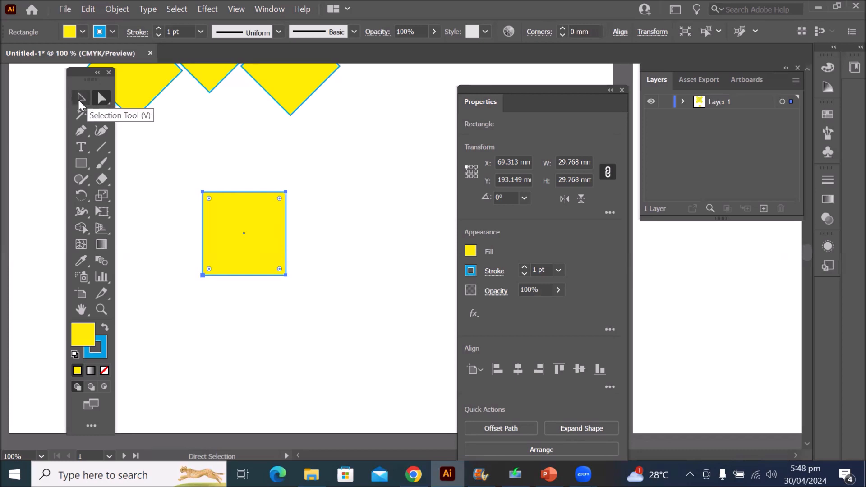
Round the square's upper-right and lower-left corners to a radius of about 23 mm to form a leaf shape
left_click(80, 102)
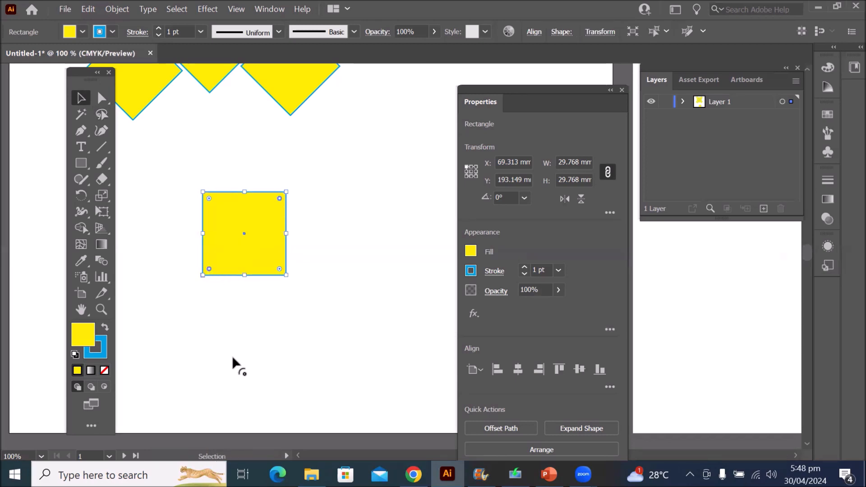
left_click_drag(209, 269, 277, 221)
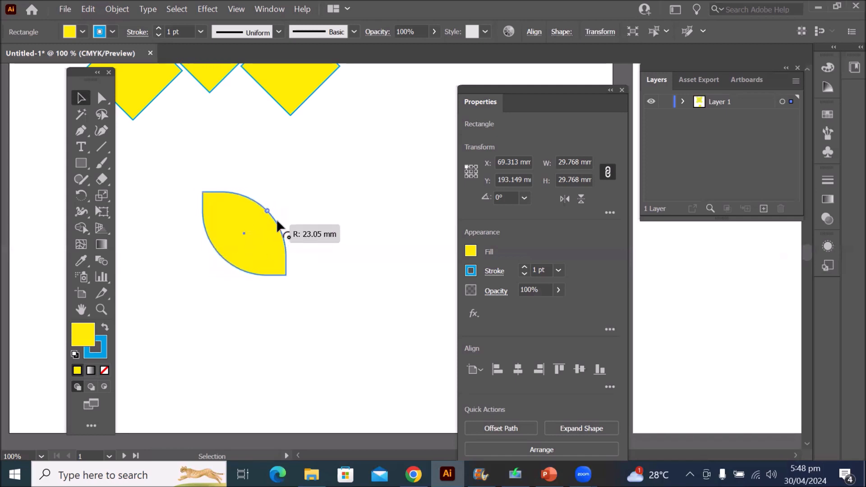
mouse_move(277, 221)
left_mouse_down()
mouse_move(253, 235)
mouse_move(197, 314)
mouse_move(285, 223)
left_mouse_up()
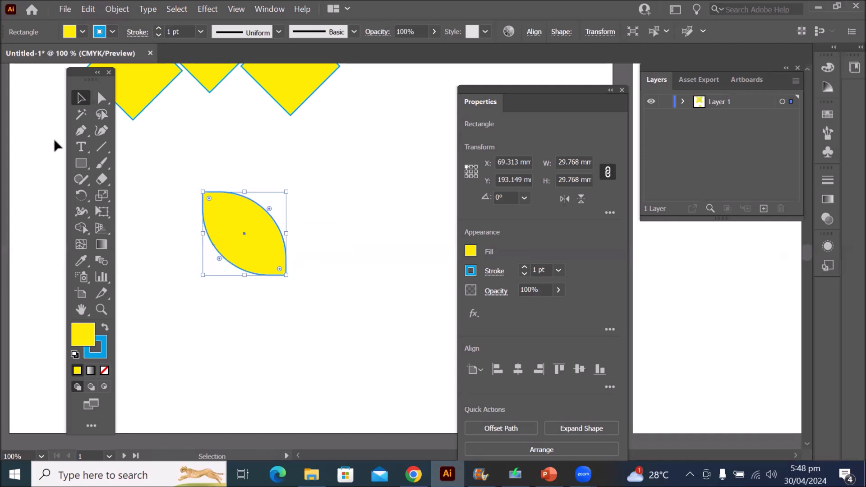
Duplicate the leaf, flip the copy horizontally and place it to the right of the original as a mirrored pair
left_click_drag(255, 256, 289, 259)
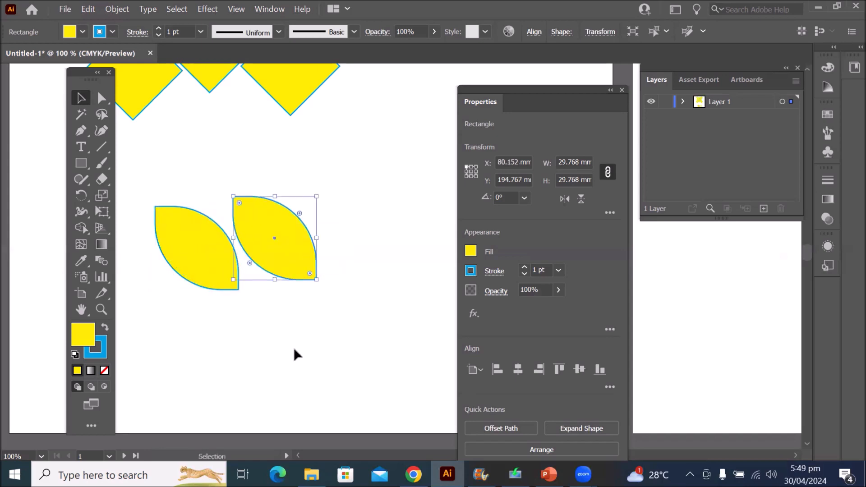
left_click(564, 199)
left_click_drag(211, 232, 301, 244)
Duplicate the leaf pair below, flip the copy vertically and move it up against the first pair to form a four-petal flower
left_click_drag(132, 180, 337, 323)
left_click_drag(291, 263, 291, 370)
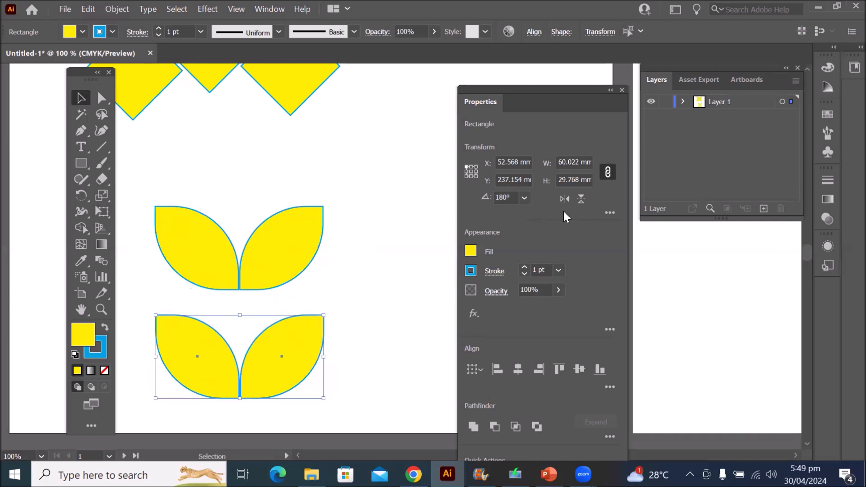
left_click(581, 199)
left_click_drag(275, 272, 274, 326)
left_click(361, 332)
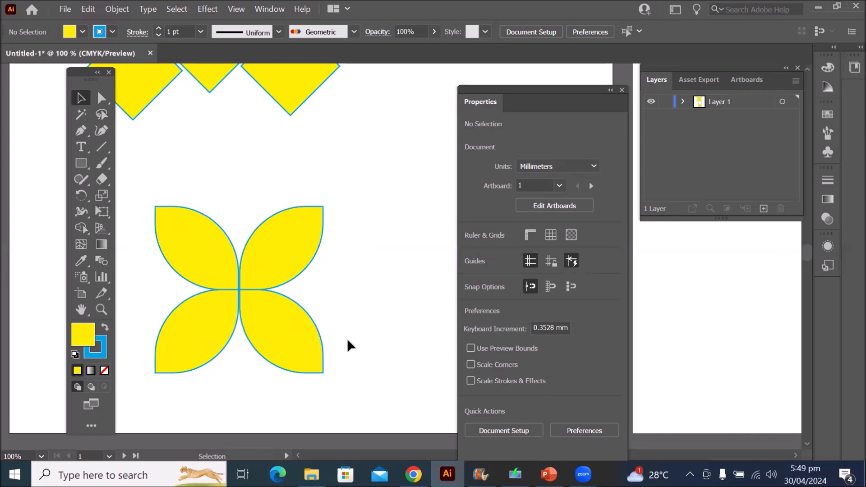
Rotate the four-petal flower 90° and duplicate it about 85 mm to the right
left_click_drag(134, 181, 364, 407)
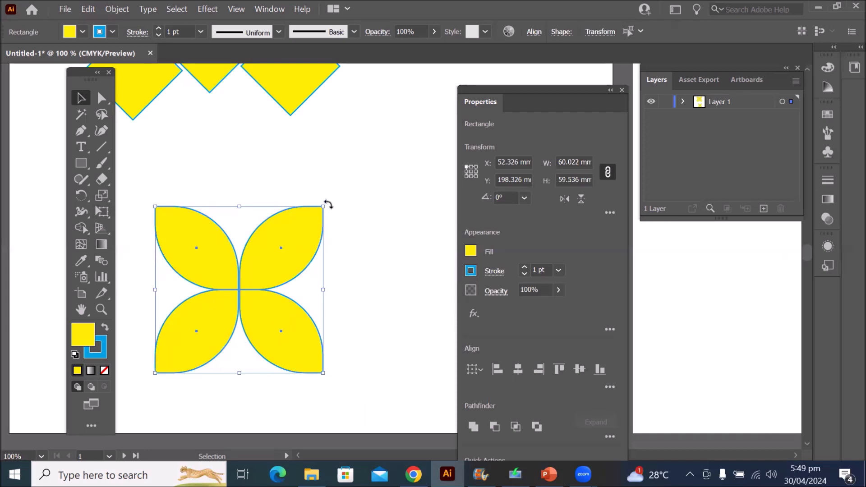
left_click_drag(328, 205, 305, 357)
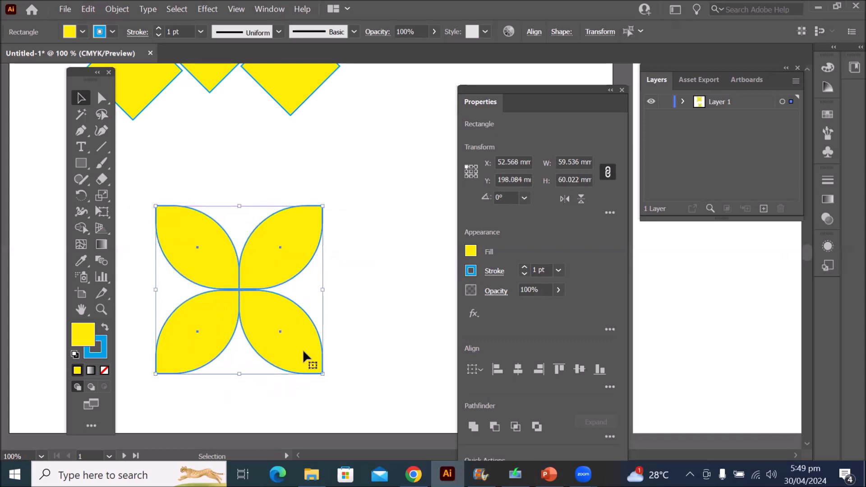
scroll(309, 328, "down", 3)
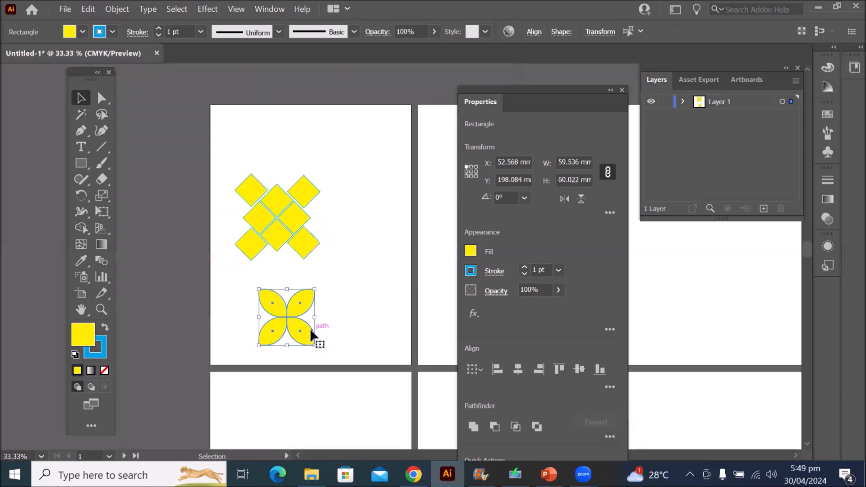
left_click_drag(304, 335, 383, 337)
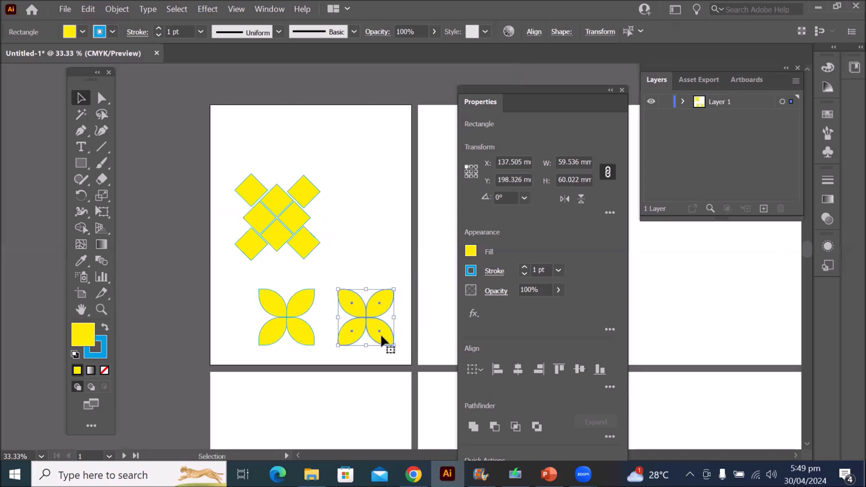
left_click(396, 286)
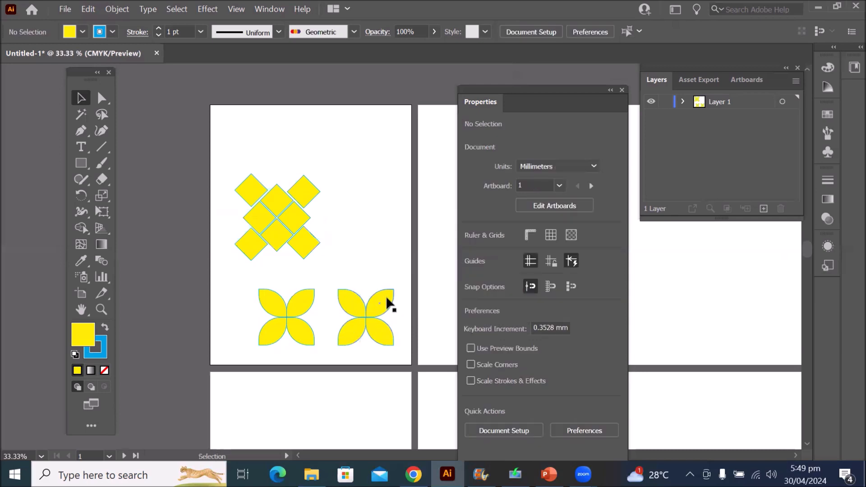
Rotate the copied flower 45° and place it centred over the original to form an eight-petal flower
left_click_drag(333, 330, 402, 363)
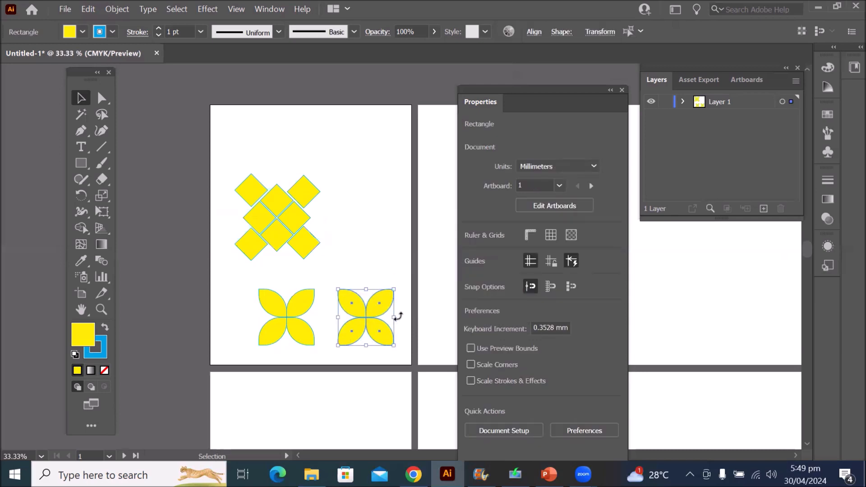
left_click_drag(398, 287, 368, 281)
left_click_drag(382, 317, 304, 320)
left_click(295, 355)
scroll(299, 354, "up", 3)
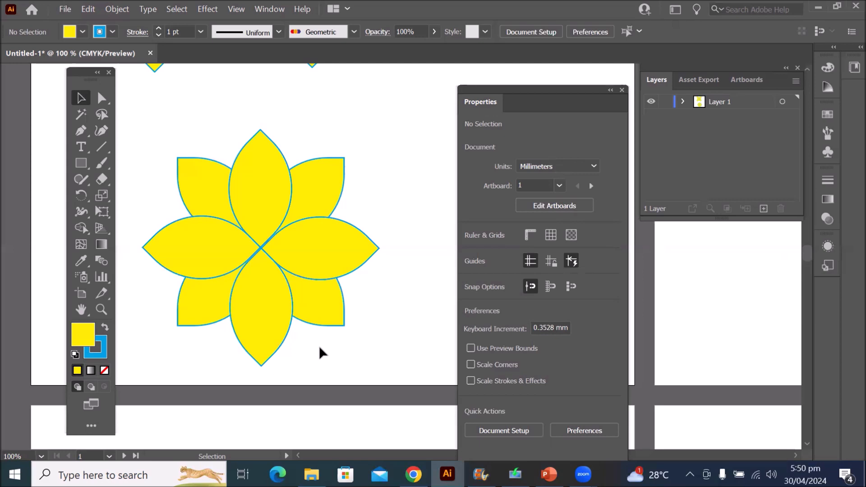
Fill the four diagonal petals at the back of the flower with magenta
scroll(332, 348, "down", 1)
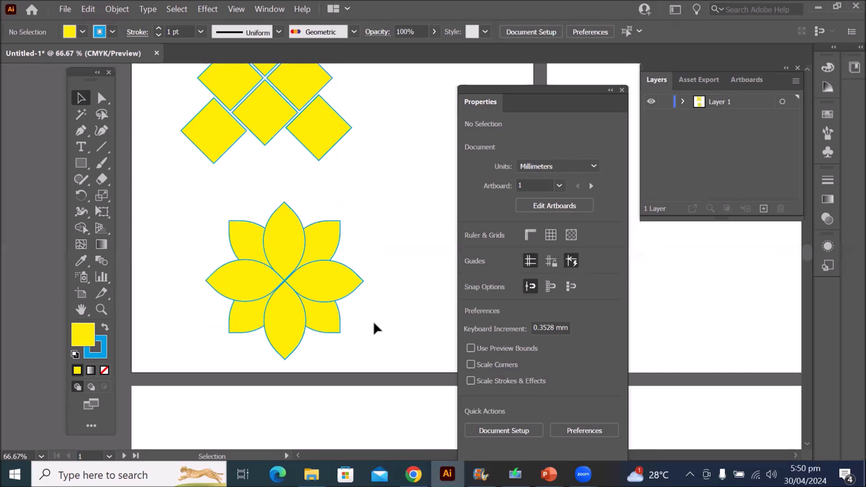
left_click(234, 239)
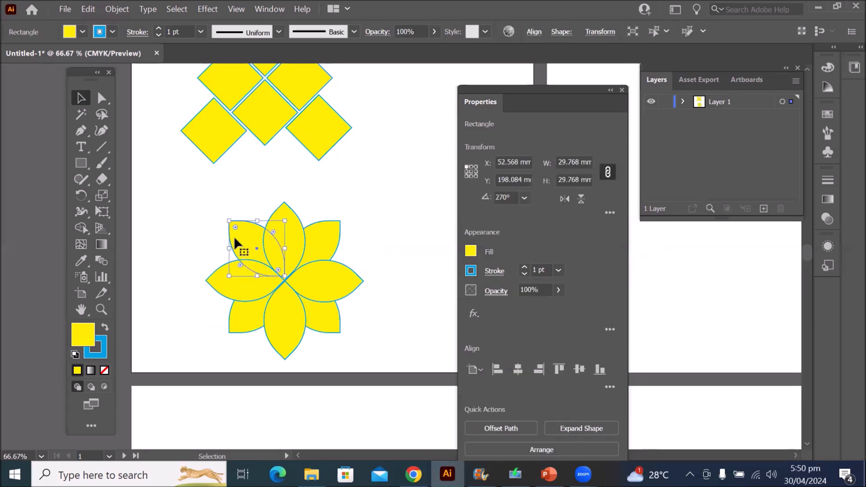
left_click(321, 232, "shift")
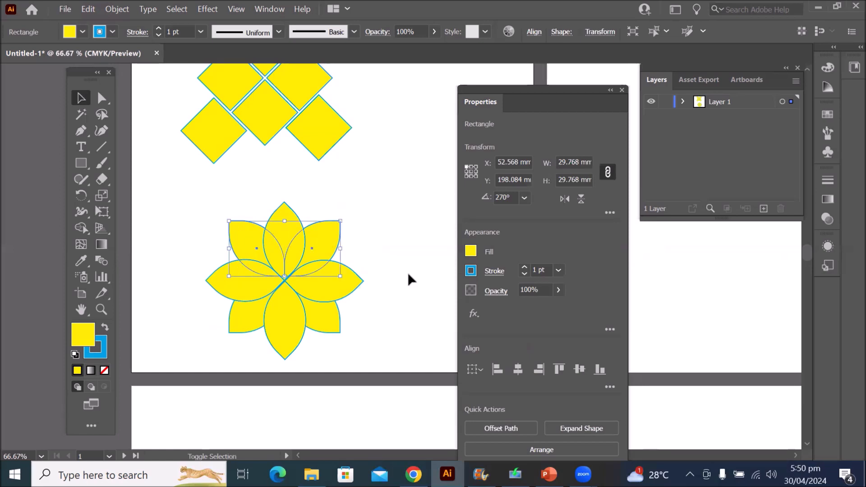
left_click(322, 323, "shift")
left_click(248, 327, "shift")
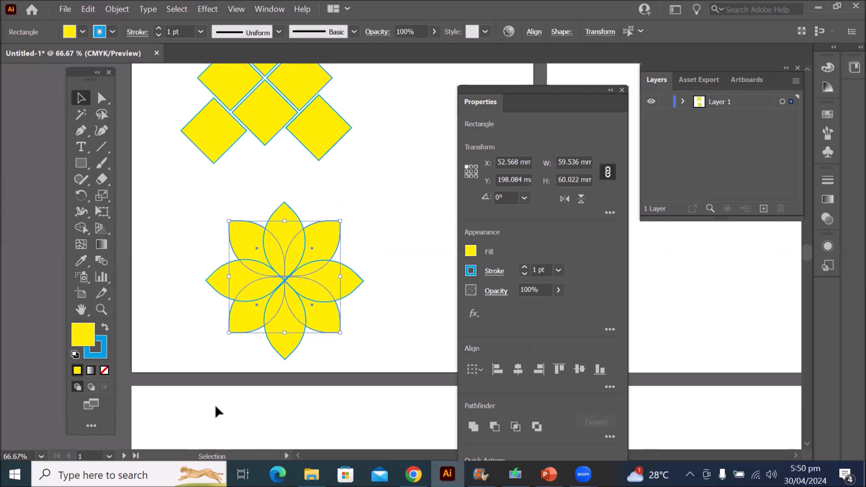
left_click(81, 32)
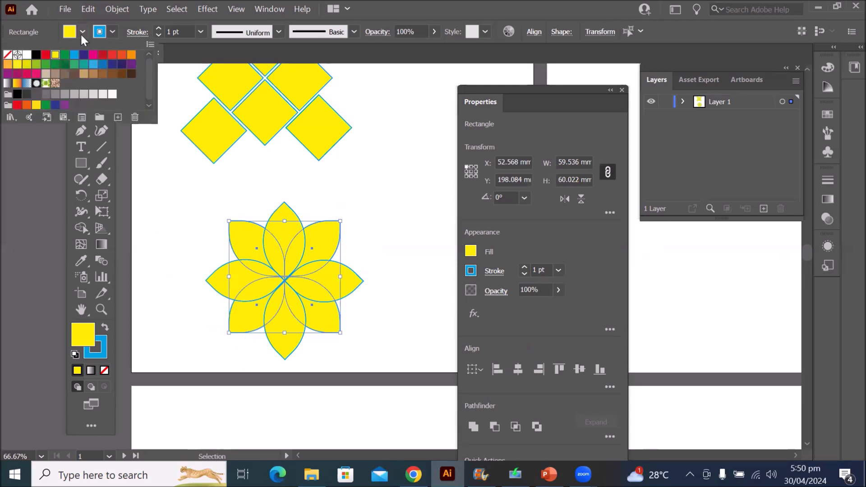
left_click(93, 56)
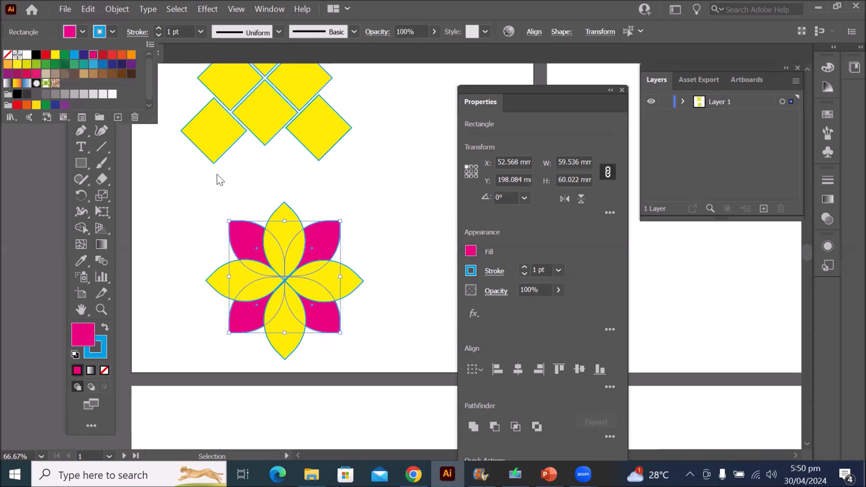
left_click(212, 197)
left_click(342, 212)
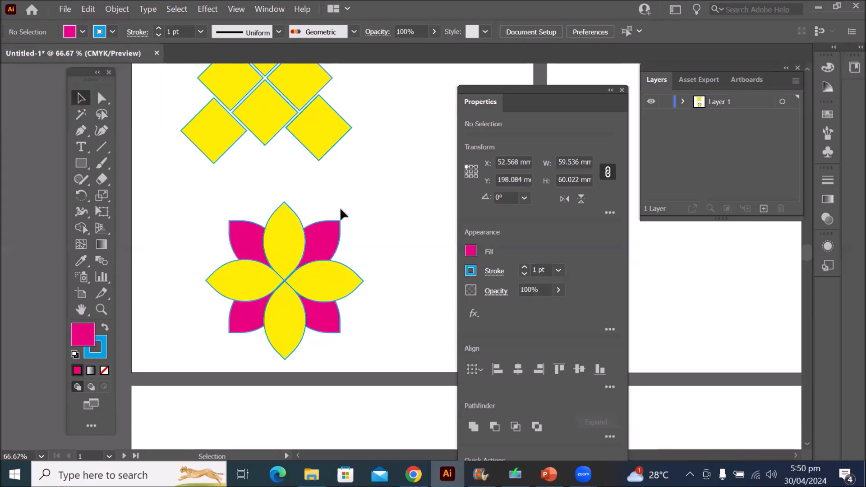
Fill the four front petals of the flower with dark blue
left_click(286, 220)
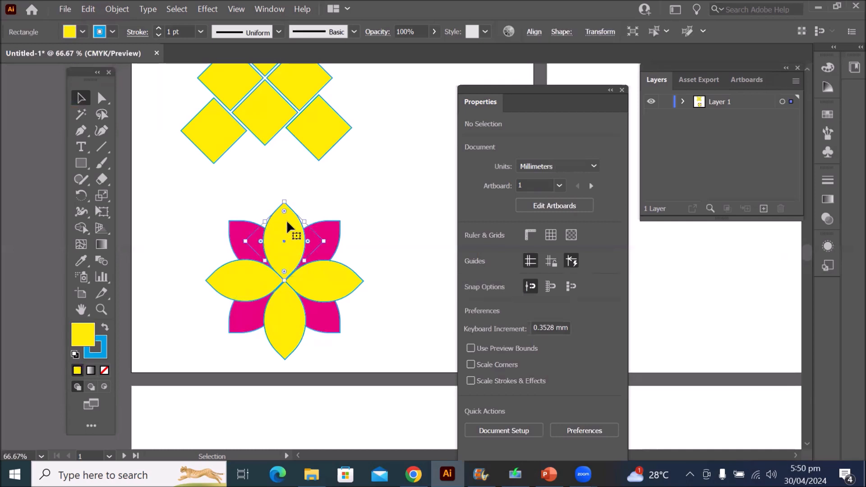
left_click(346, 291, "shift")
left_click(288, 342, "shift")
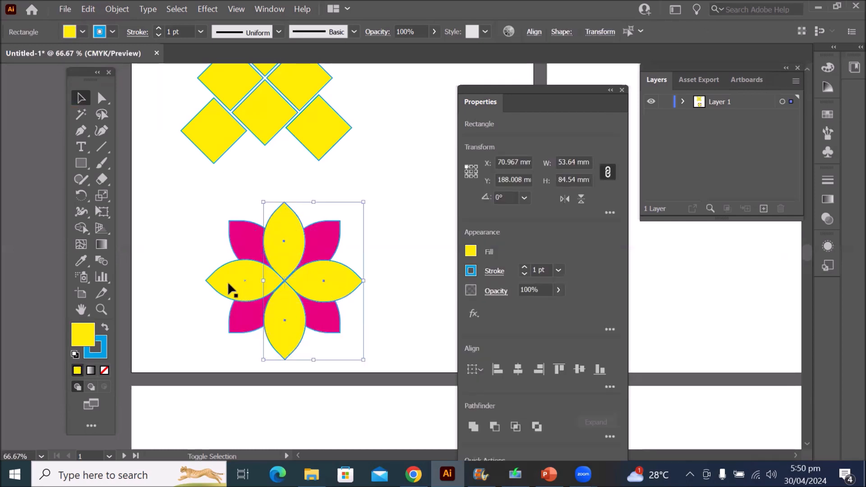
left_click(236, 297, "shift")
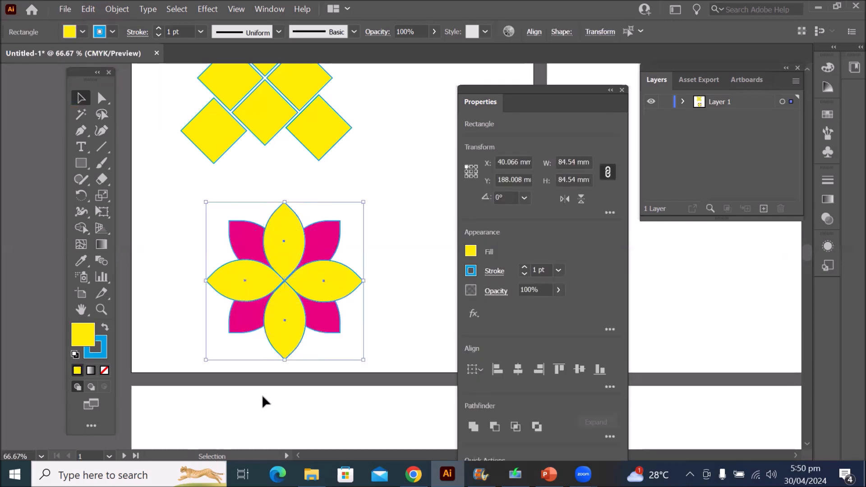
left_click(82, 32)
left_click(84, 55)
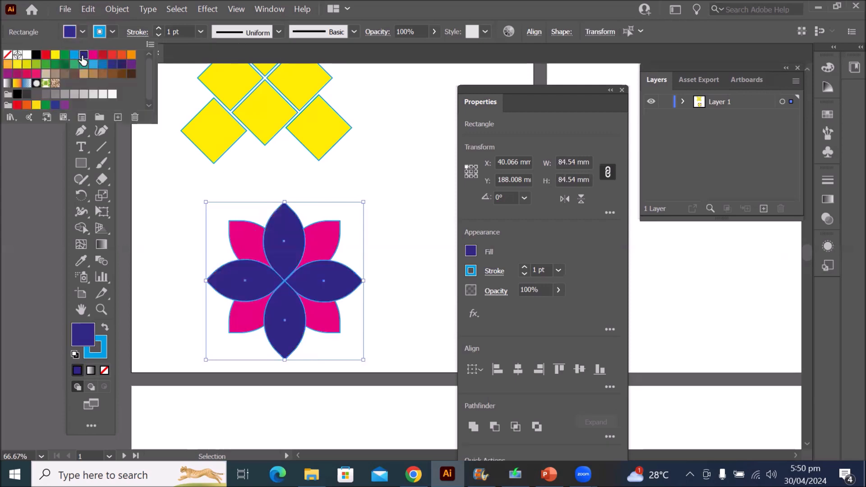
left_click(422, 153)
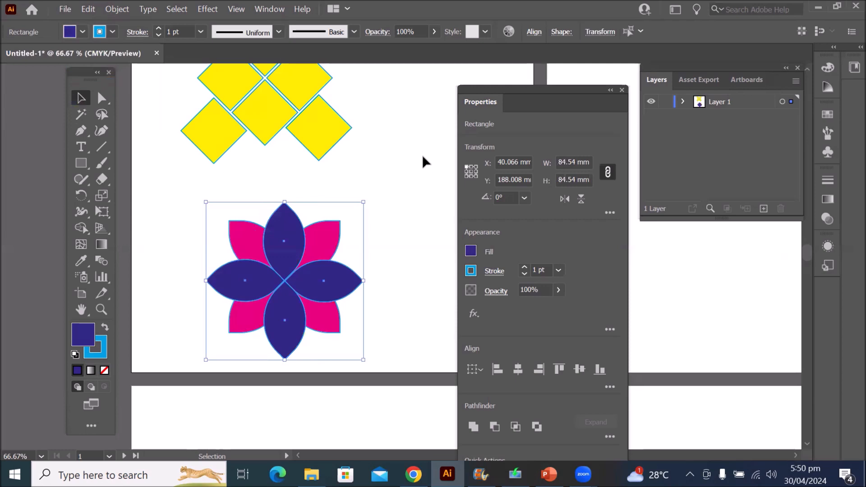
left_click(423, 156)
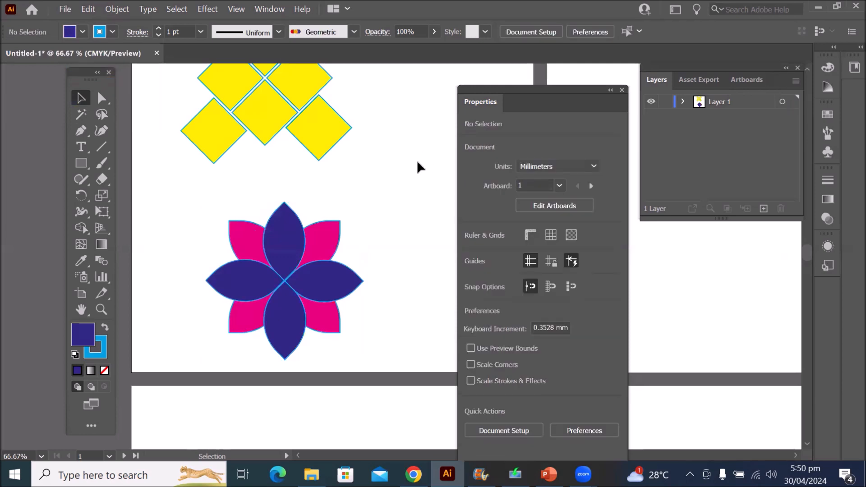
Fill the upper-right and lower-left diagonal petals at the back of the flower with orange
left_click(334, 236)
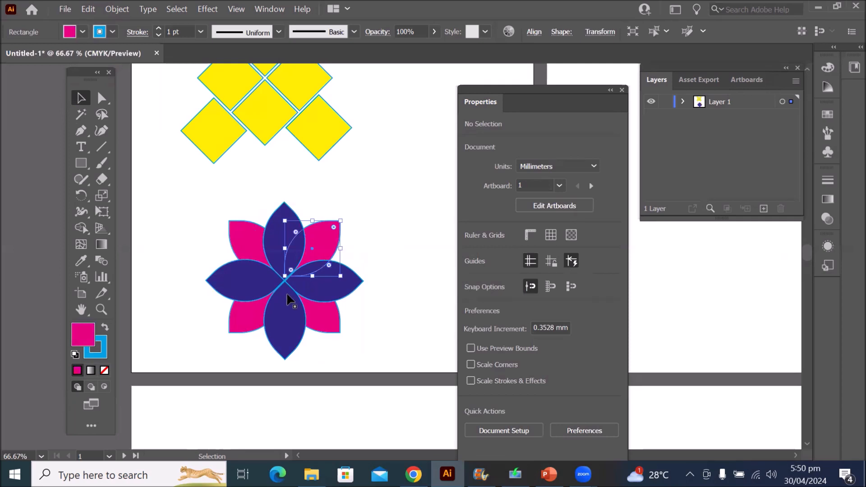
left_click(251, 324, "shift")
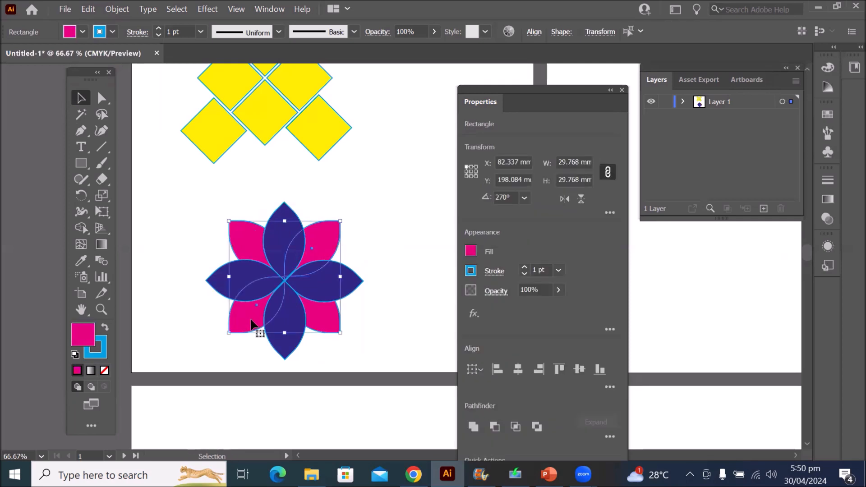
left_click(84, 31)
left_click(113, 56)
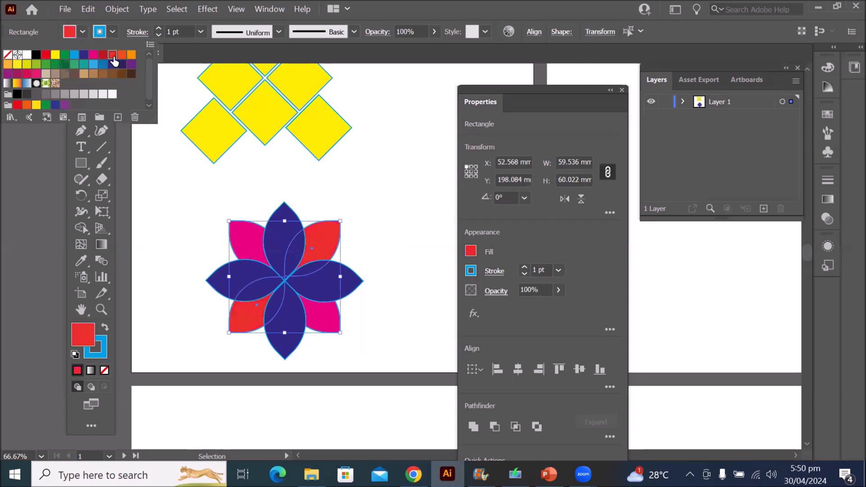
left_click(131, 55)
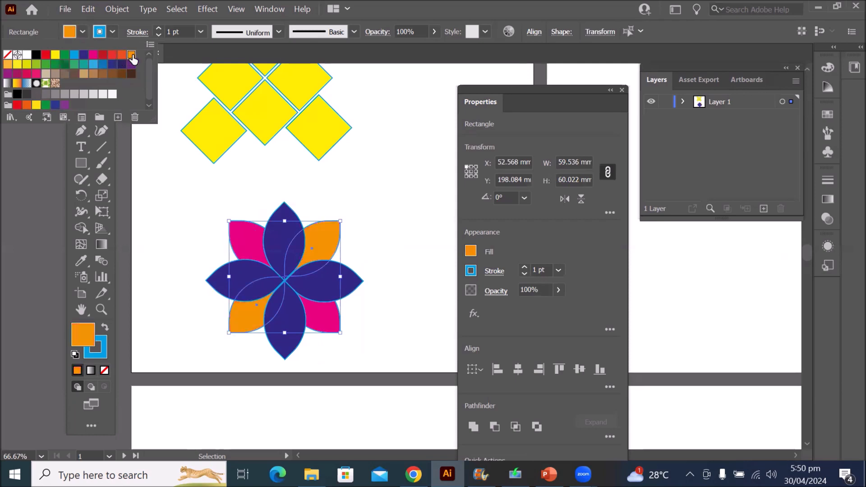
left_click(394, 143)
left_click(393, 140)
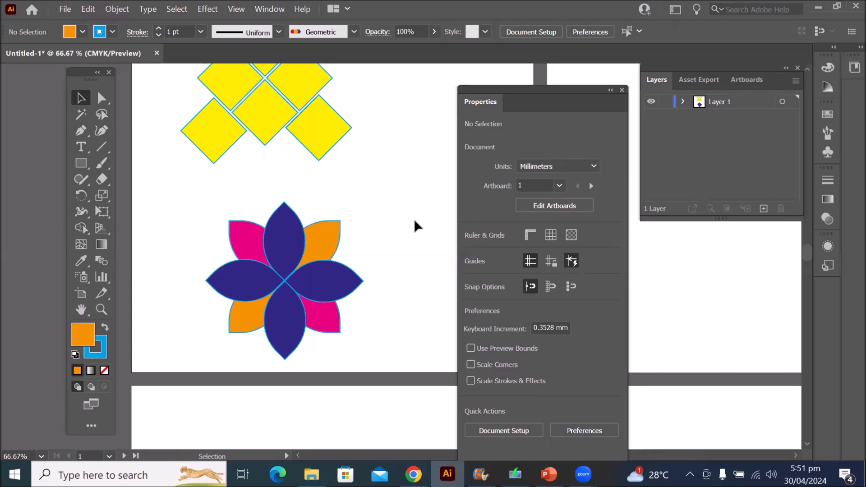
Add the single letter "S" as point text on the blank area beside the flower's upper-left petal
scroll(419, 230, "down", 1)
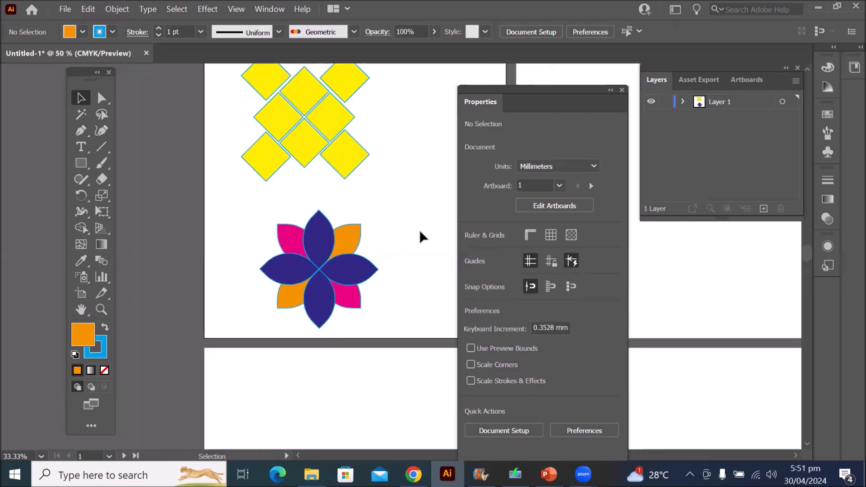
scroll(419, 229, "up", 1)
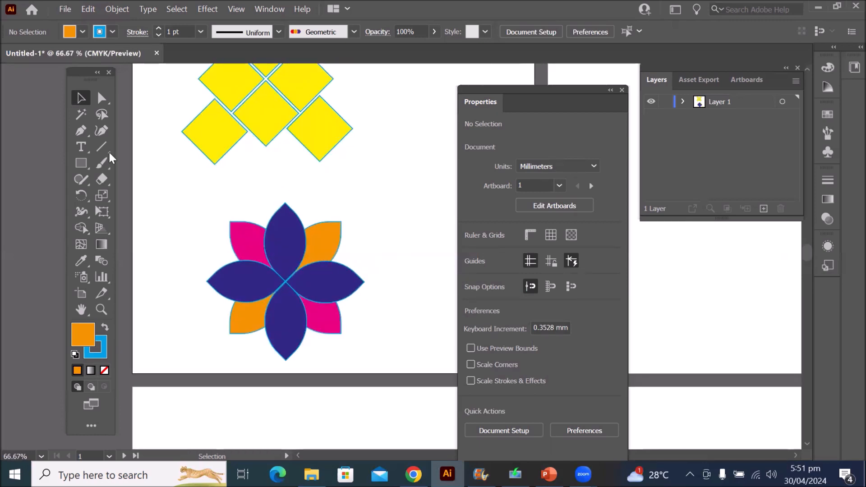
key("t")
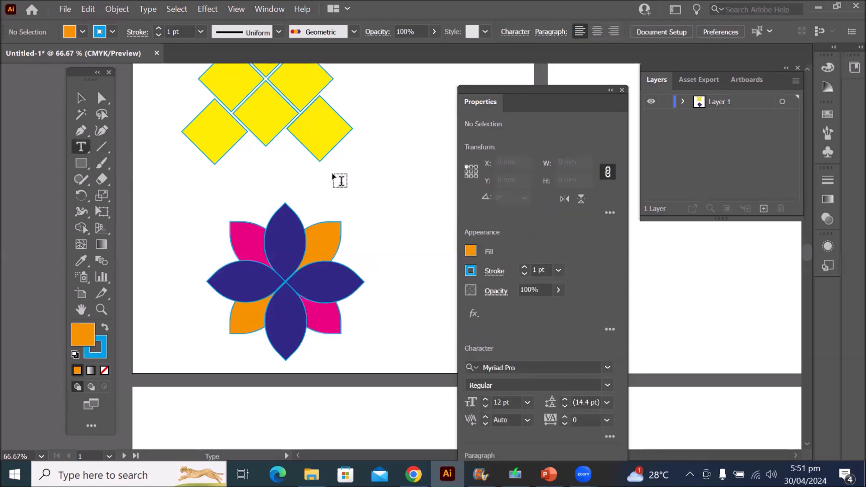
left_click(176, 204)
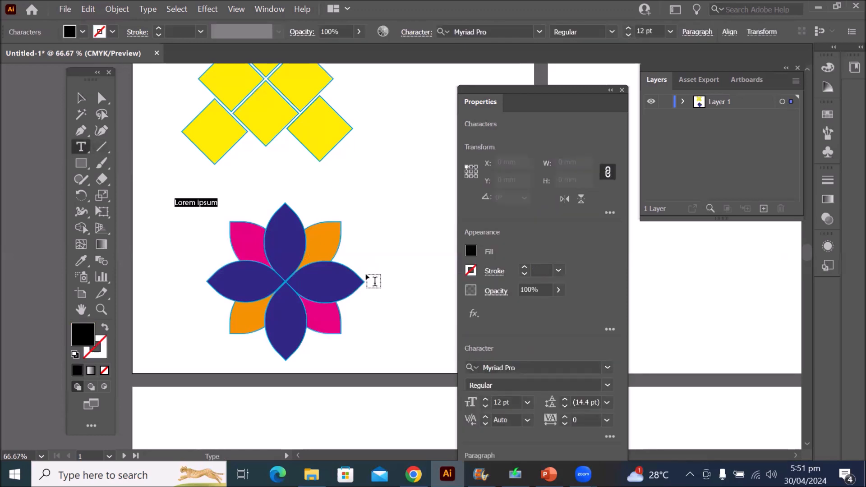
type("s")
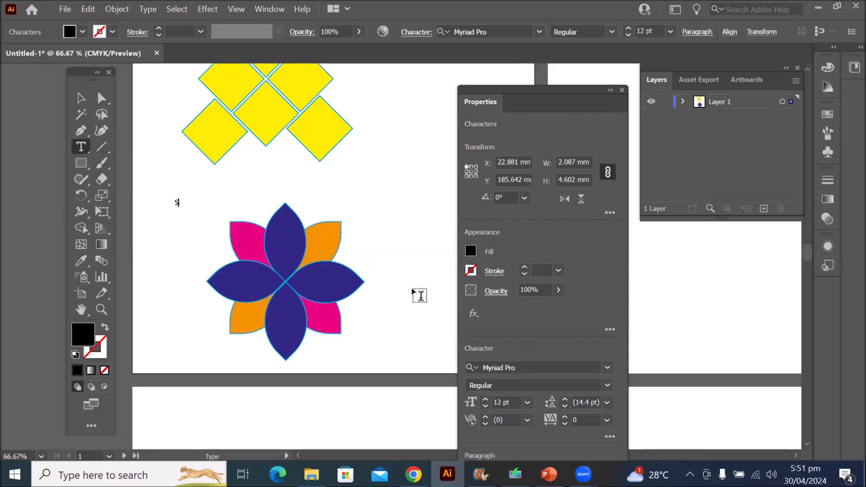
left_click(81, 98)
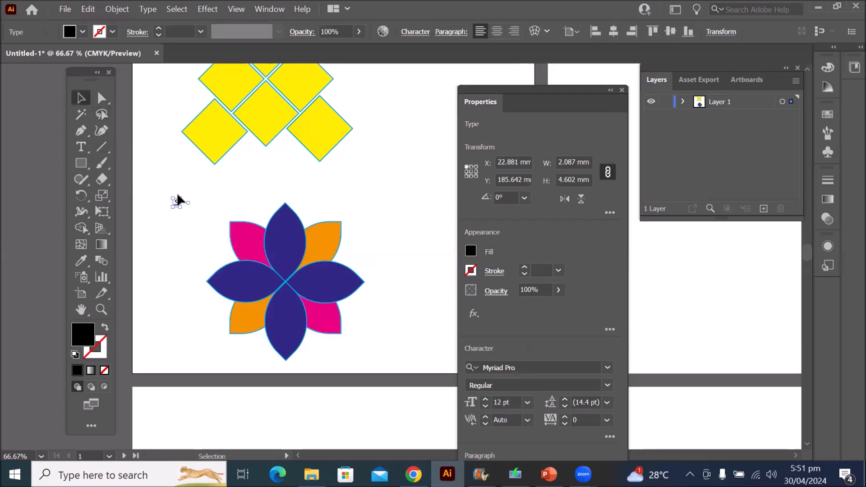
Enlarge the letter S to about 79 × 80 mm and place it centred over the flower
left_click_drag(184, 197, 315, 130)
left_click_drag(212, 209, 317, 289)
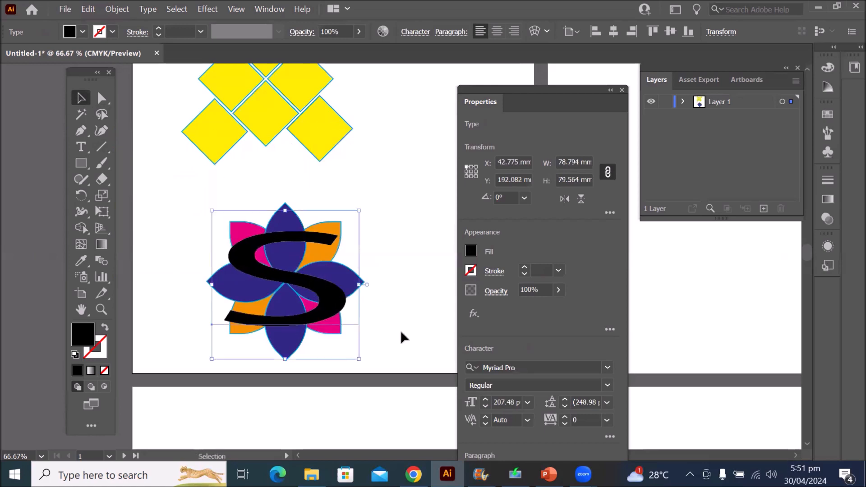
left_click(421, 302)
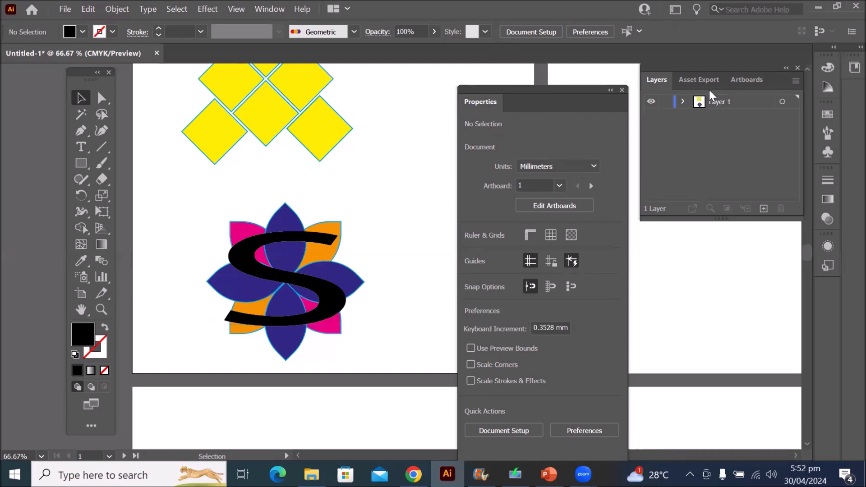
Expand Layer 1 to list its individual objects and enlarge the layer list vertically
left_click(682, 102)
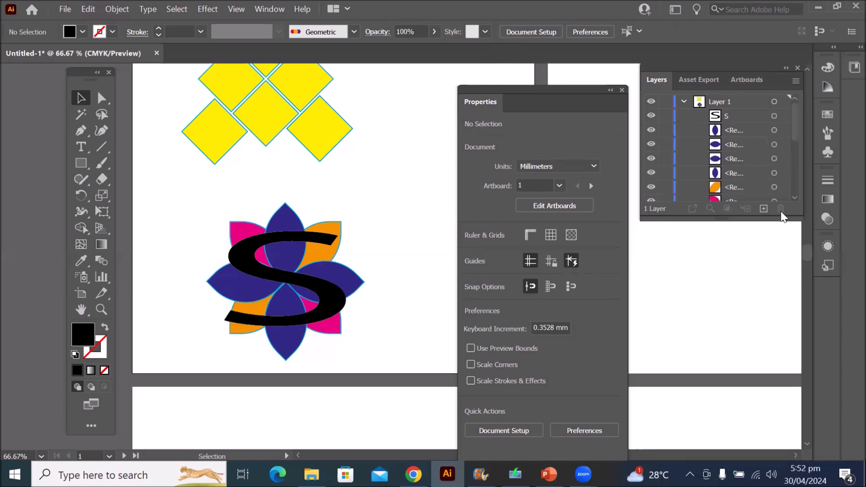
left_click_drag(730, 220, 725, 335)
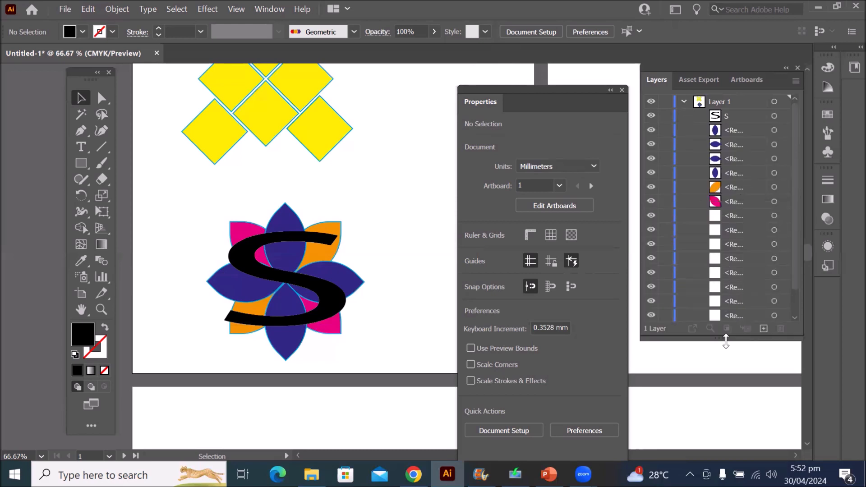
left_click(325, 245)
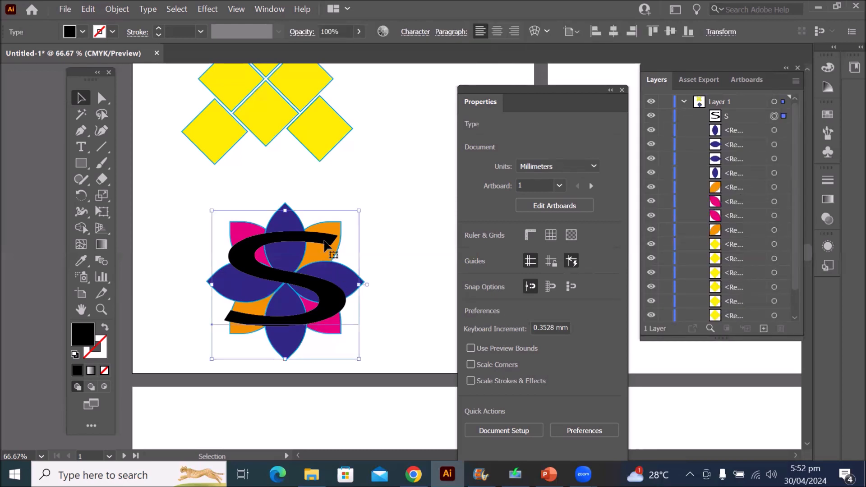
left_click(410, 213)
Fill the letter S over the flower with yellow
left_click(329, 246)
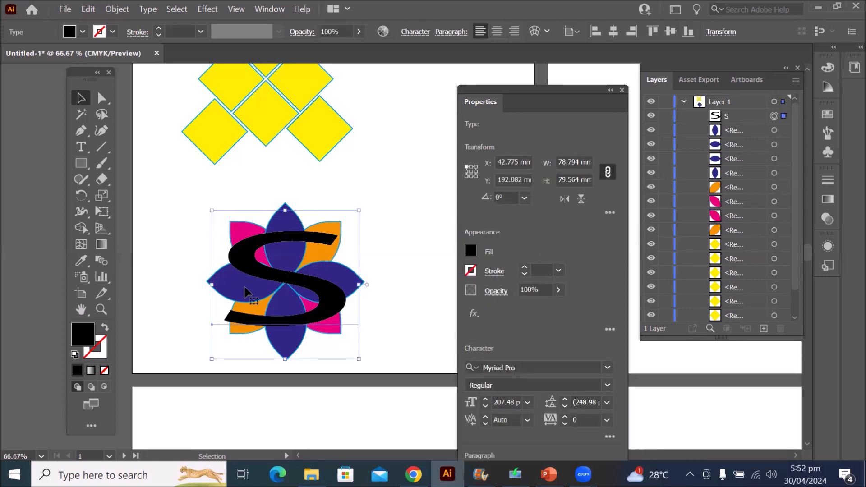
left_click(81, 31)
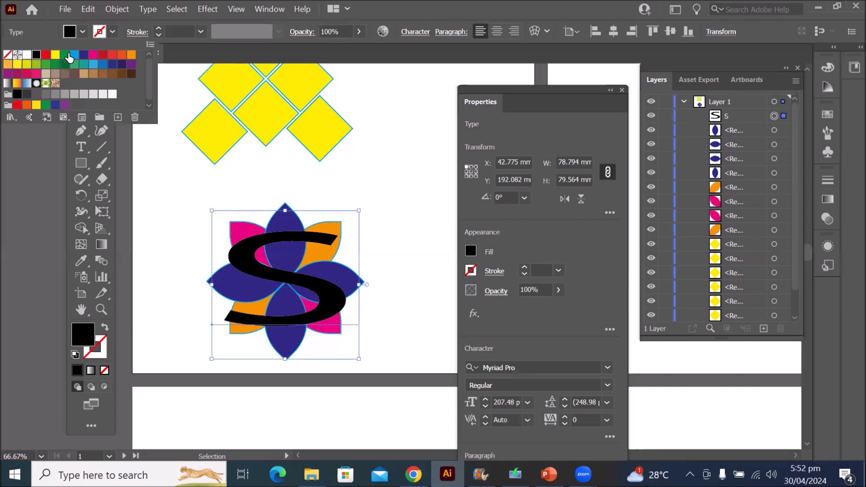
left_click(55, 55)
left_click(420, 140)
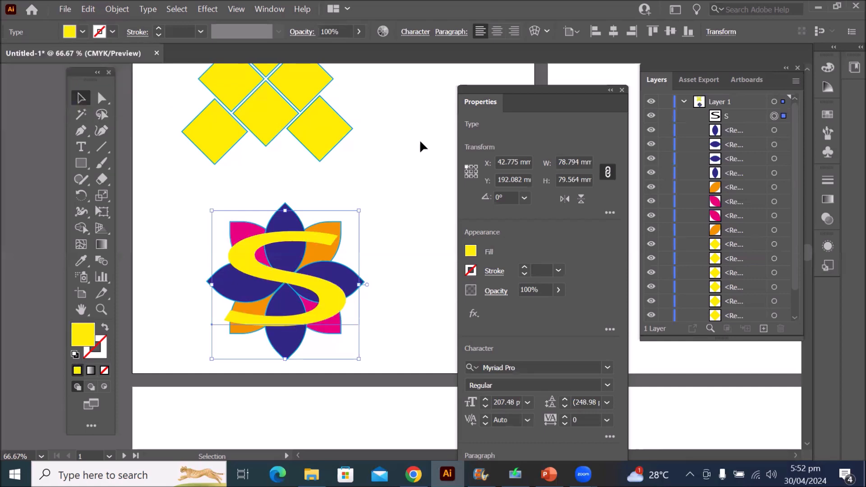
Move the flower's upper dark blue petal above the letter S in the layer order
scroll(411, 273, "up", 3)
scroll(317, 301, "down", 1)
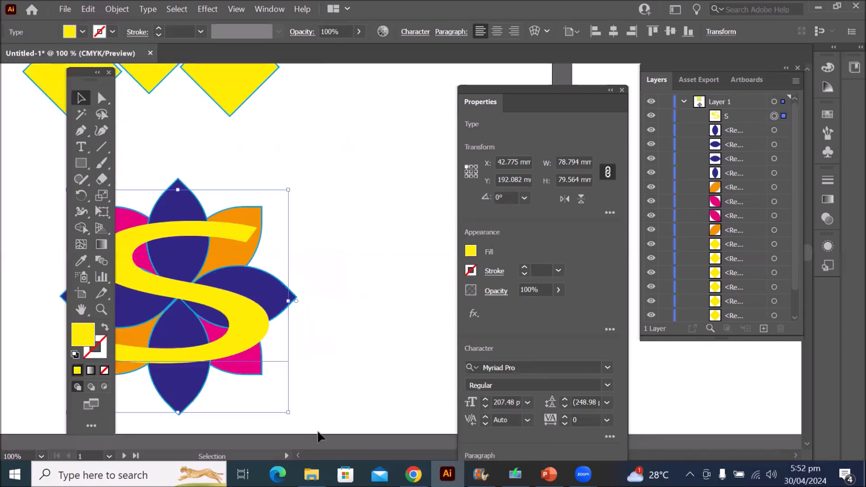
scroll(318, 436, "left", 3)
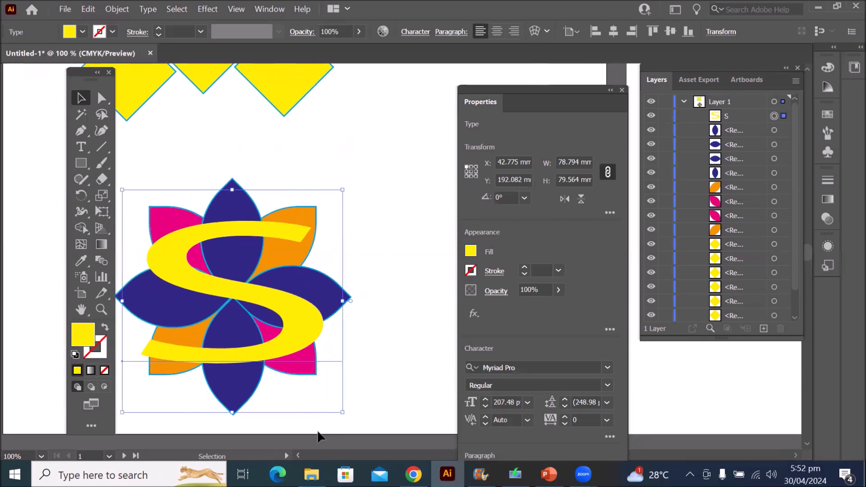
scroll(318, 436, "left", 1)
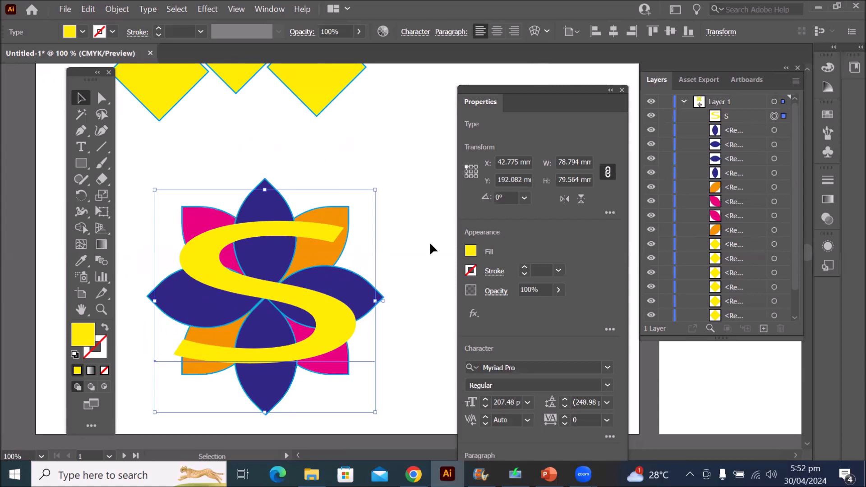
left_click(309, 138)
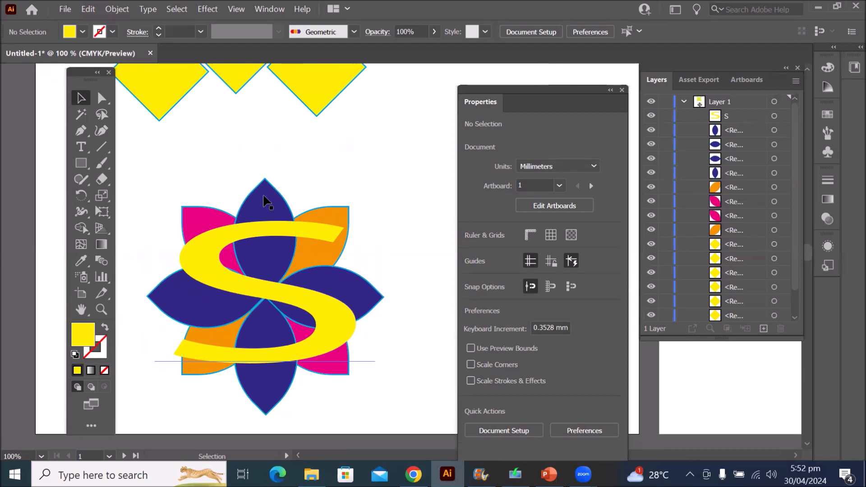
left_click(264, 196)
left_click(323, 159)
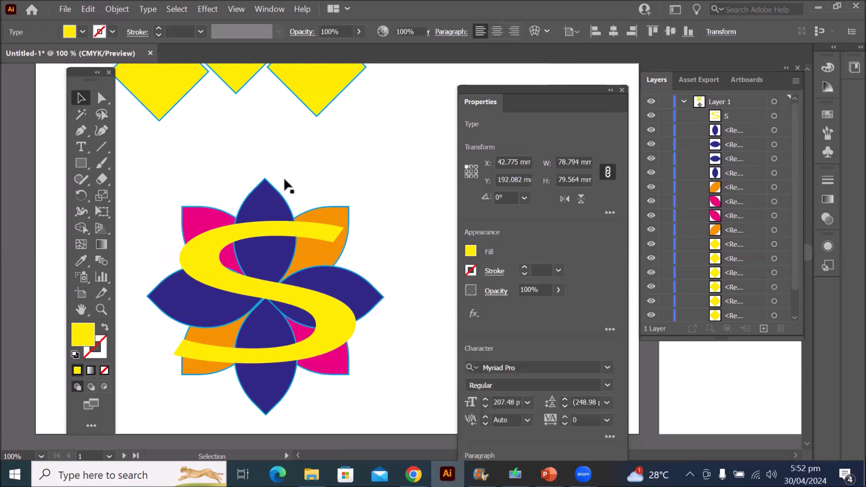
left_click(270, 186)
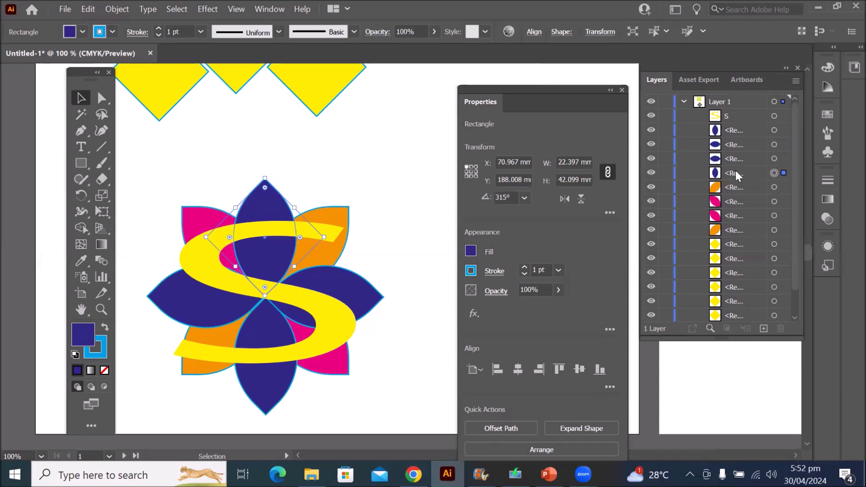
left_click_drag(734, 171, 730, 109)
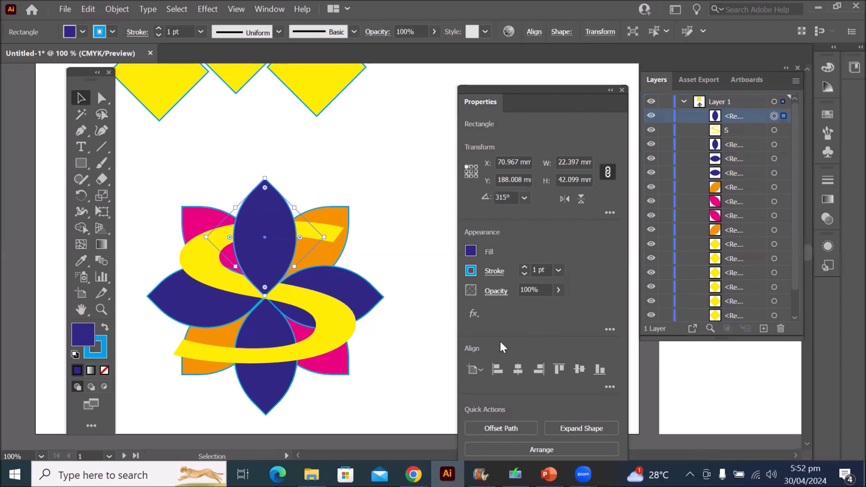
Move the flower's lower dark blue petal above the letter S in the layer order
left_click(265, 403)
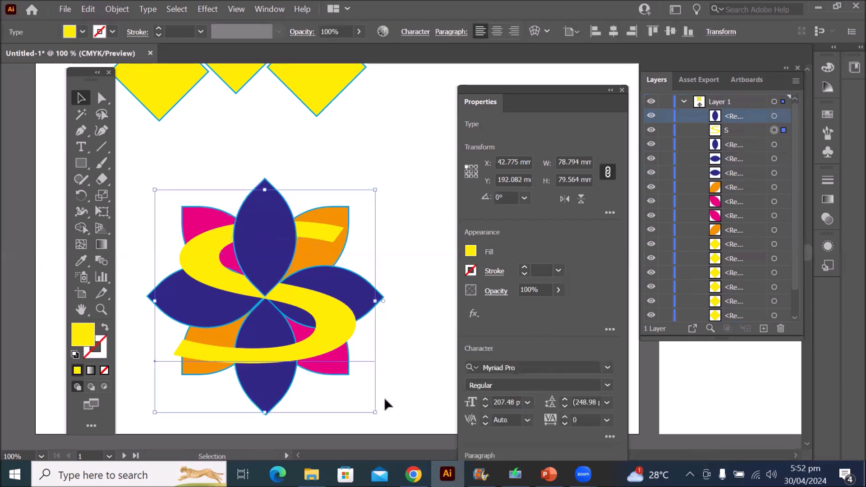
left_click(267, 412)
left_click(266, 411)
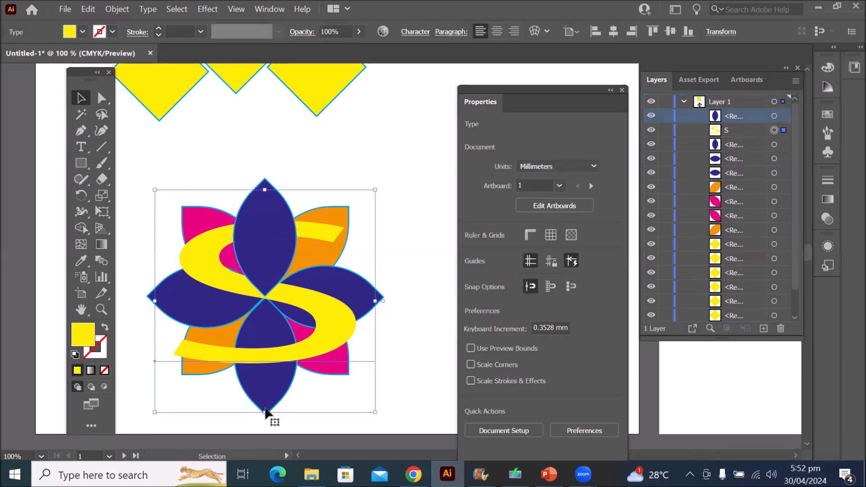
left_click(396, 378)
scroll(355, 393, "down", 2)
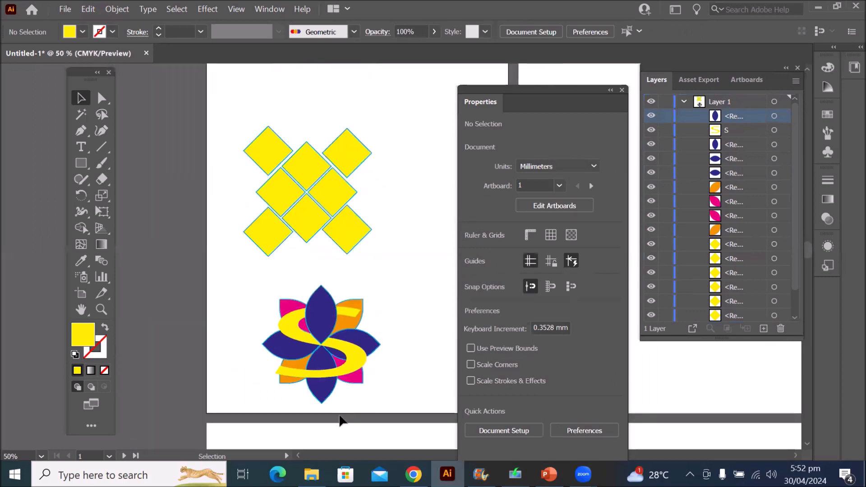
scroll(340, 415, "up", 5)
left_click(231, 341)
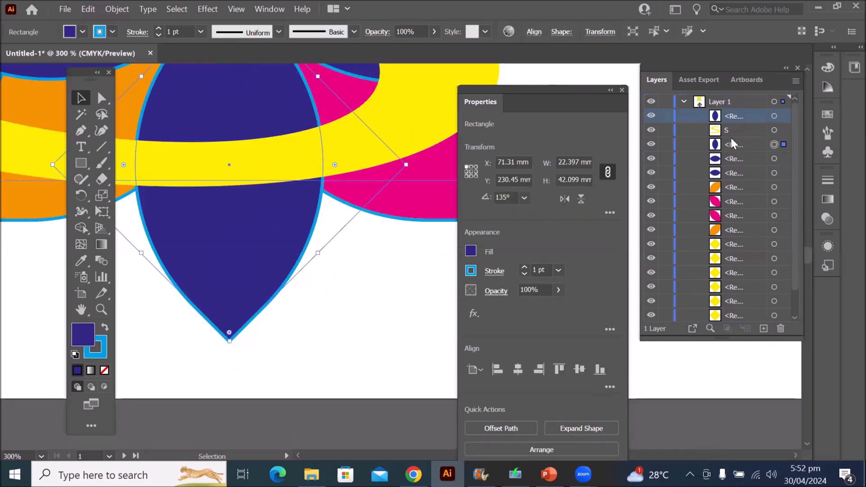
left_click_drag(736, 145, 735, 124)
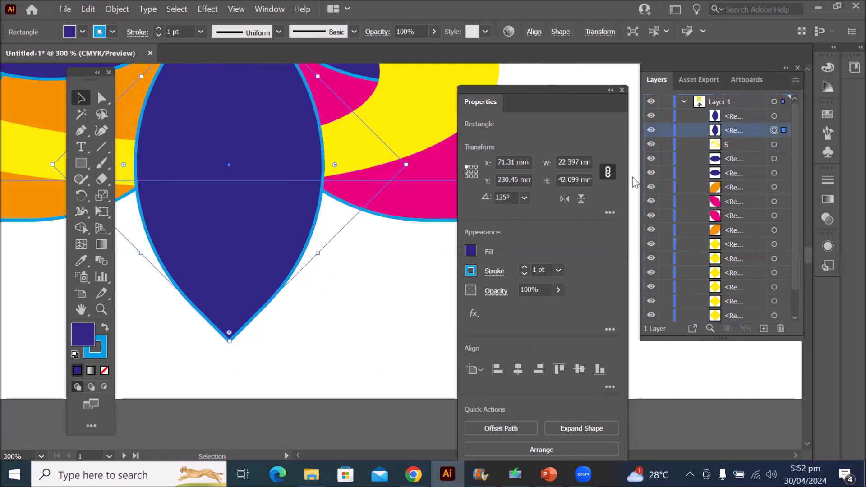
Move the flower's left dark blue petal above the letter S in the layer order
scroll(395, 238, "down", 3)
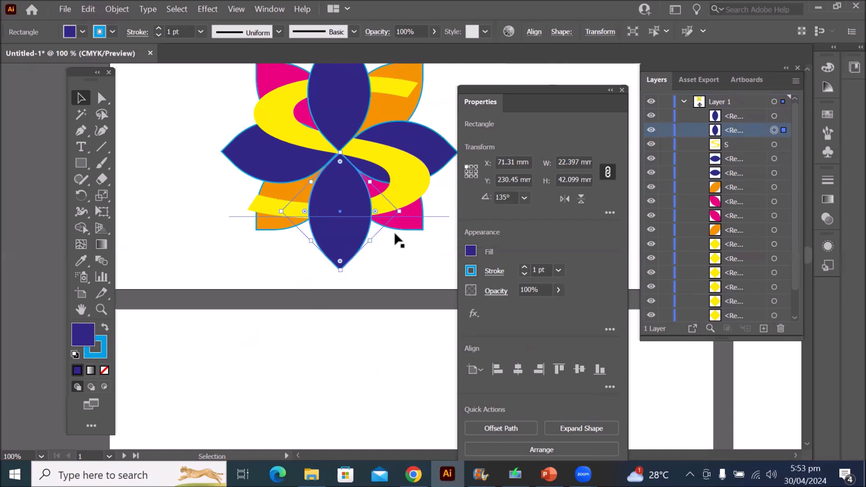
scroll(395, 233, "down", 1)
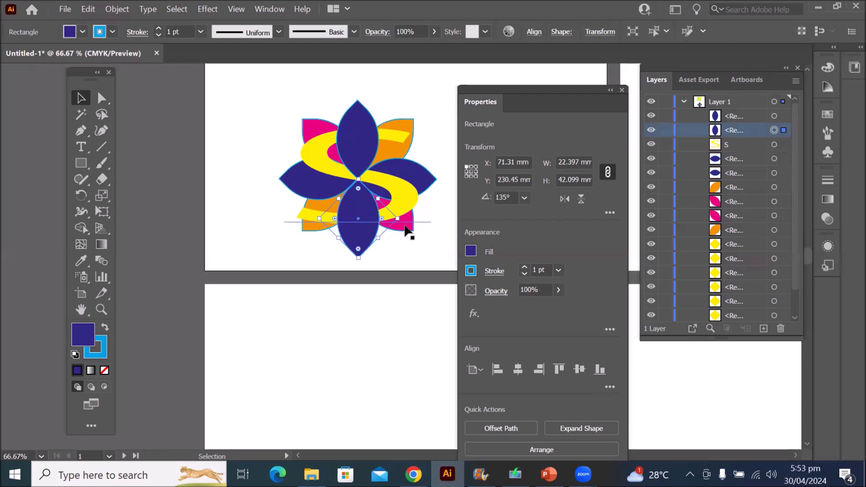
left_click(266, 174)
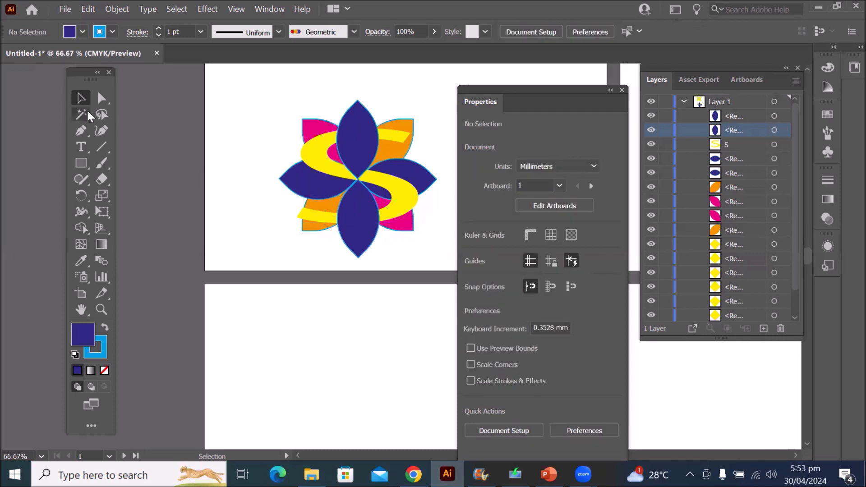
left_click(289, 186)
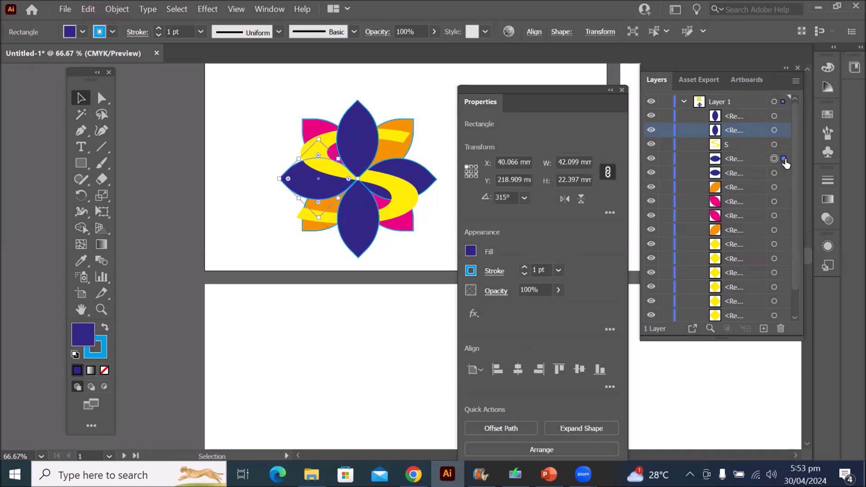
left_click(733, 159)
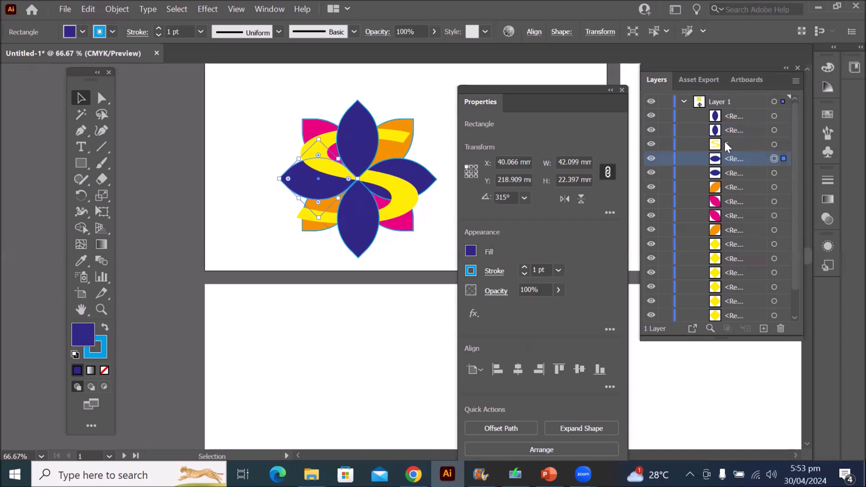
left_click_drag(730, 158, 736, 145)
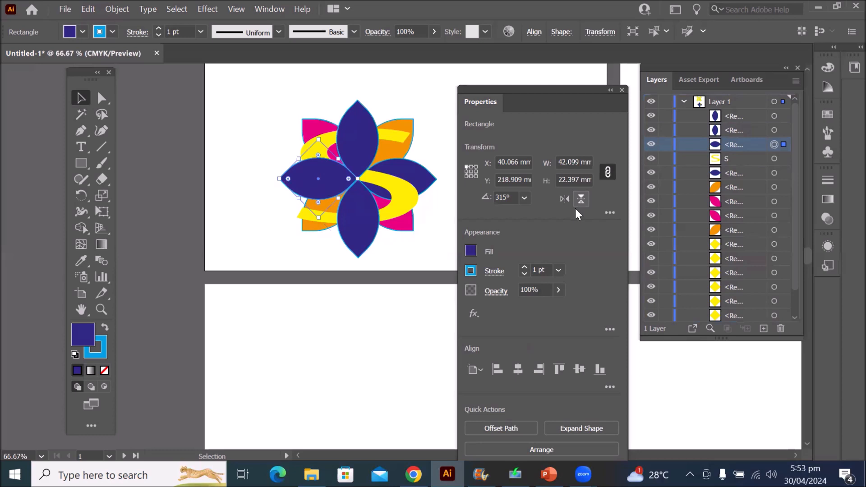
Move the flower's right dark blue petal above the letter S in the layer order and clear the selection
left_click(432, 183)
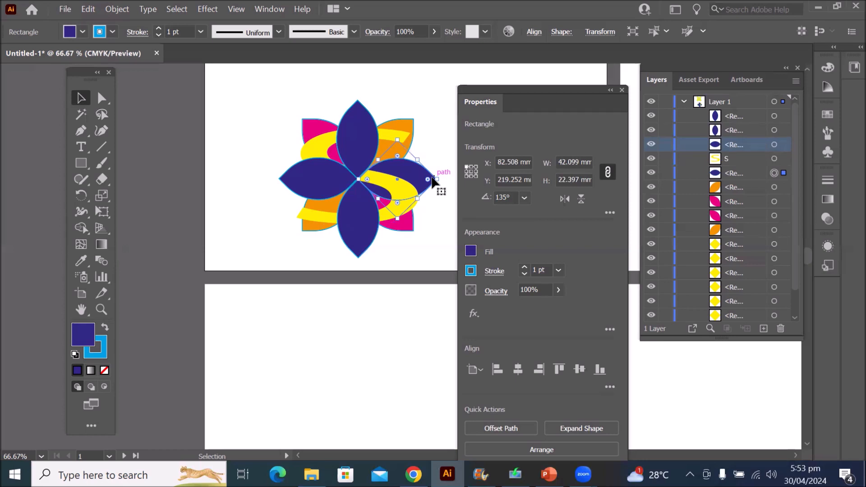
left_click(729, 179)
left_click_drag(729, 178, 724, 155)
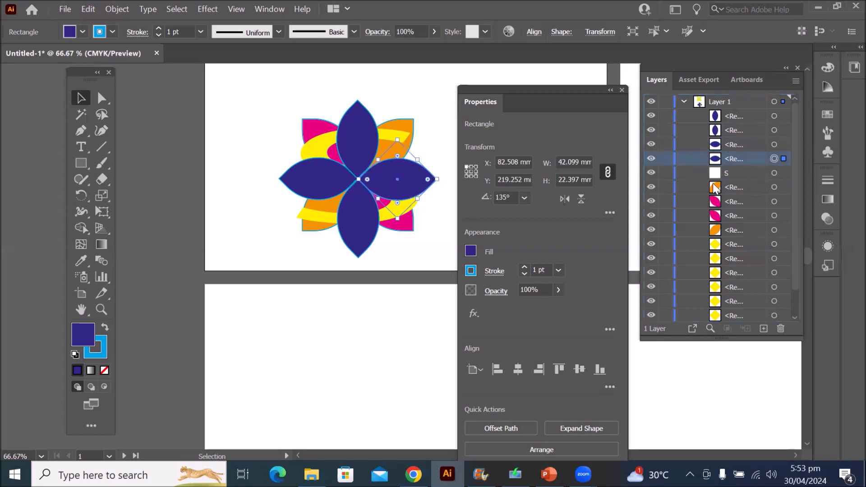
left_click(423, 332)
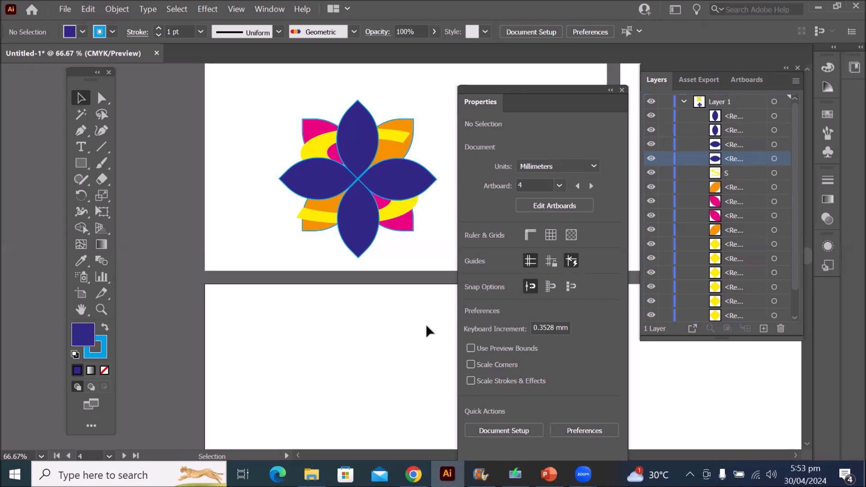
Try a reduced opacity of about 40% on the flower's upper dark blue petal and restore it to 100%
left_click(357, 113)
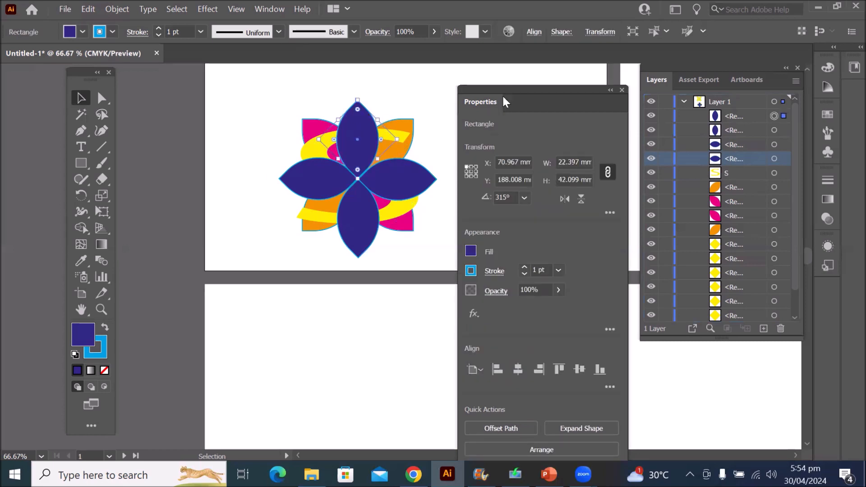
left_click_drag(521, 87, 521, 70)
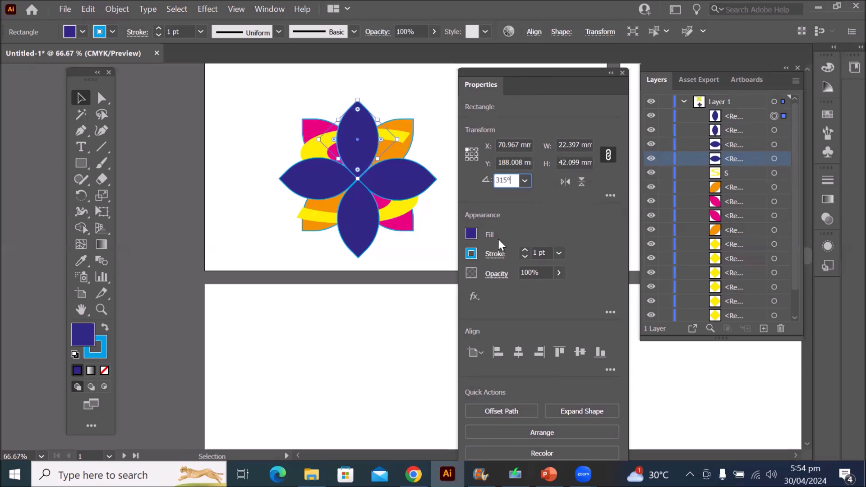
left_click(498, 274)
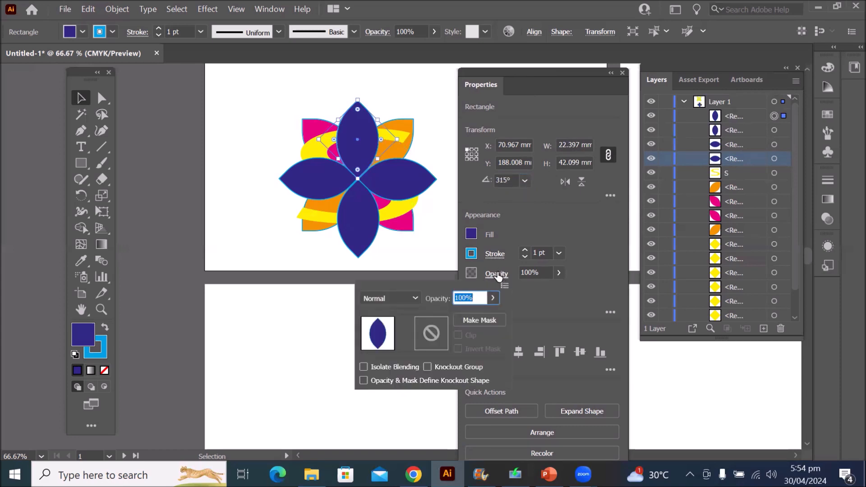
left_click(493, 298)
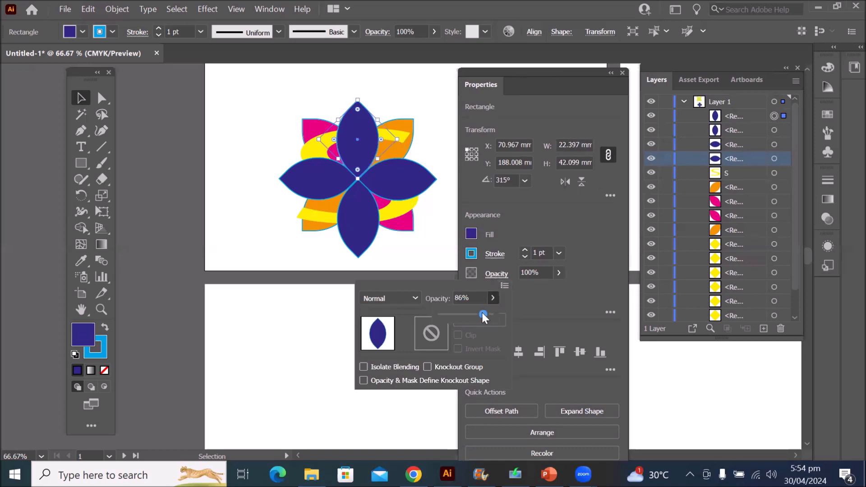
mouse_move(470, 311)
left_mouse_down()
mouse_move(457, 312)
mouse_move(491, 310)
mouse_move(481, 318)
mouse_move(464, 313)
left_mouse_up()
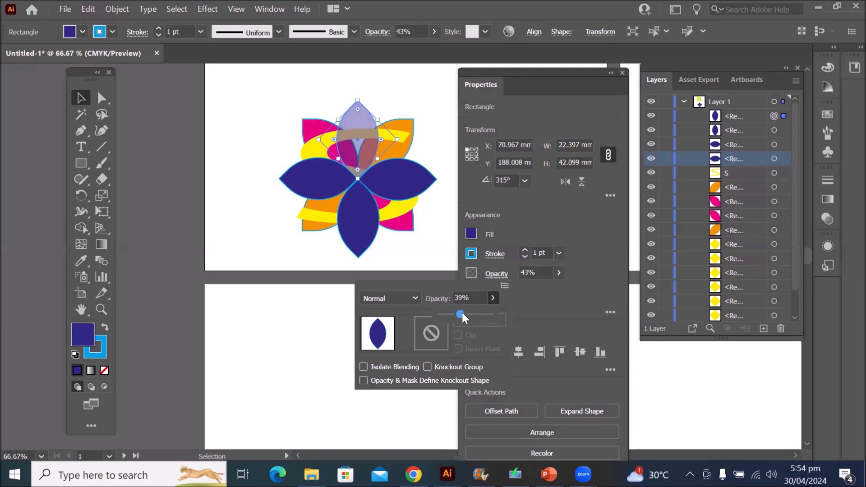
left_click_drag(463, 310, 504, 313)
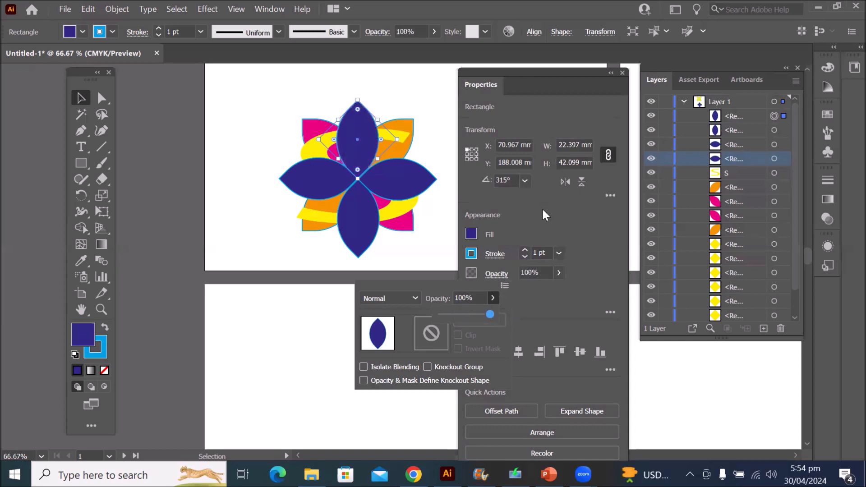
left_click(545, 222)
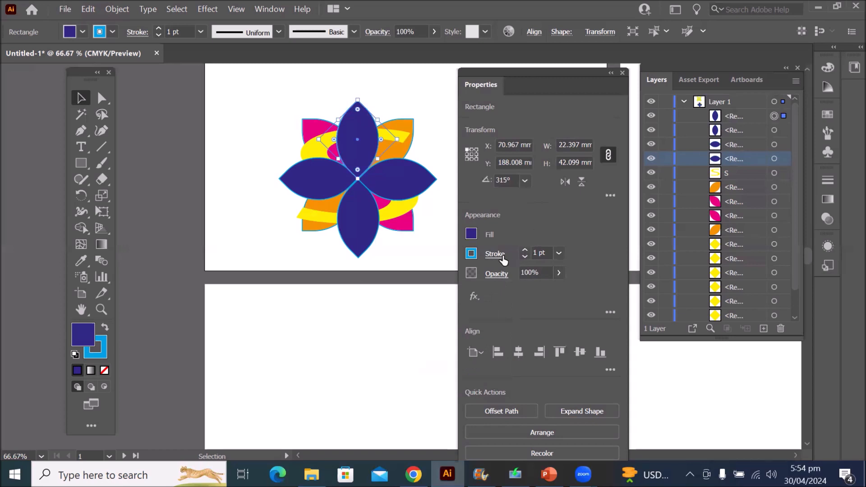
Fill the flower's upper petal with green
scroll(358, 111, "up", 3)
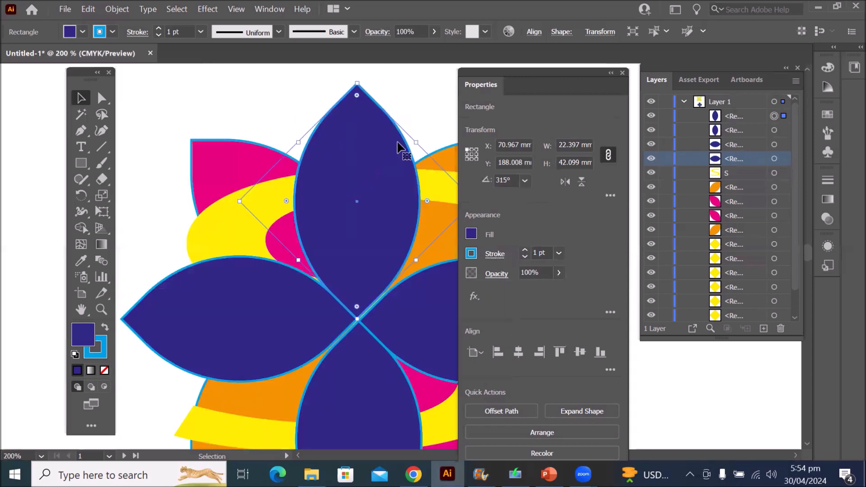
left_click(471, 234)
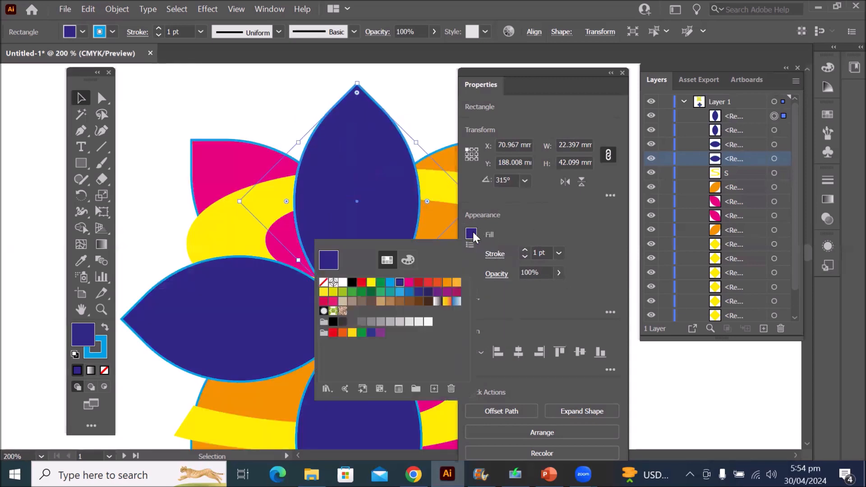
left_click(380, 283)
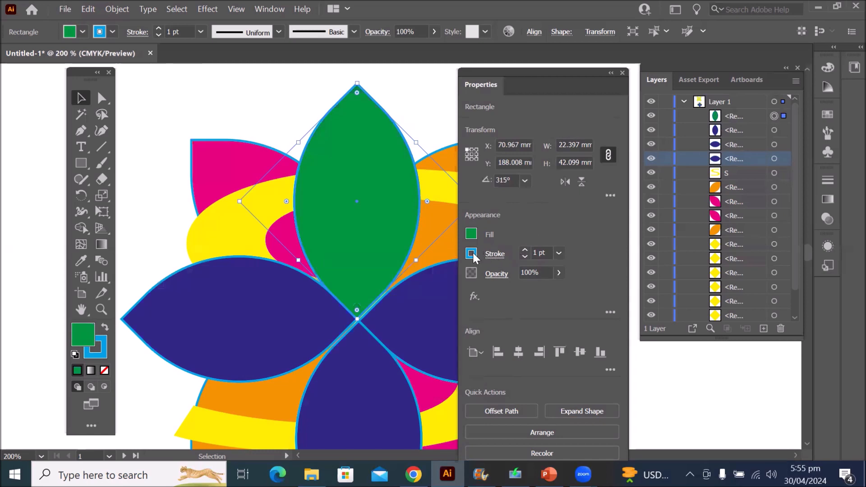
Give the green upper petal a red stroke with a weight of 6 pt
left_click(471, 253)
left_click(363, 303)
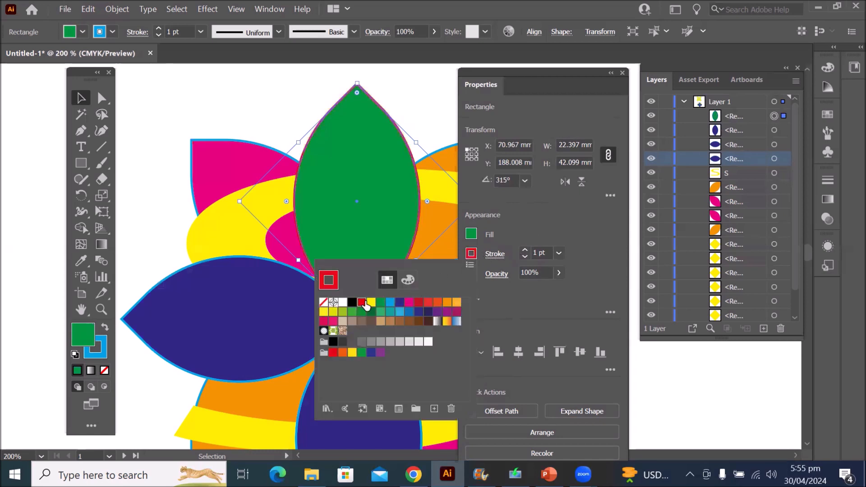
left_click(523, 249)
left_click(524, 251)
left_click(524, 251)
left_click(524, 251)
left_click(524, 251)
left_click(524, 251)
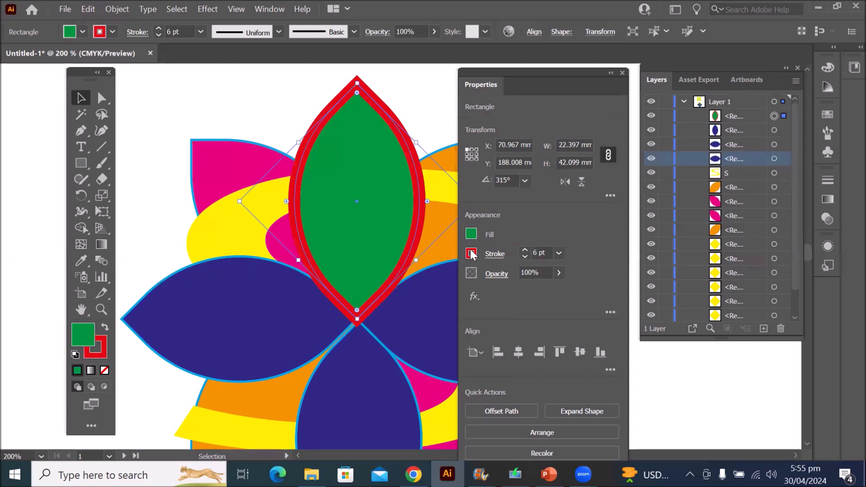
Try 0% opacity on the green upper petal and return it to 100%
left_click(559, 273)
left_click_drag(555, 289, 505, 289)
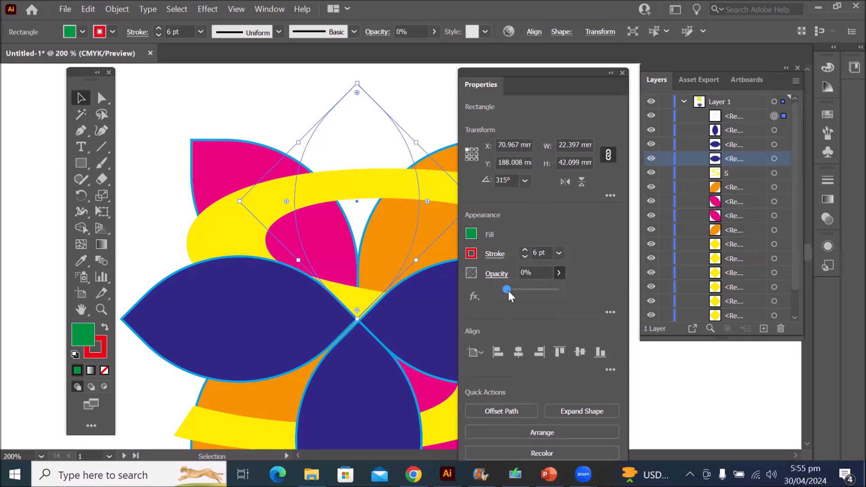
left_click_drag(507, 289, 558, 291)
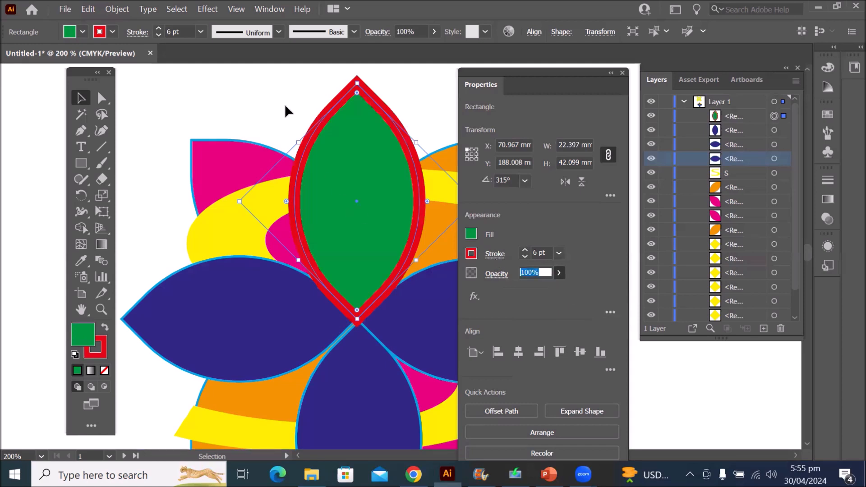
Fill the upper-left and lower-right corner squares of the yellow square pattern with dark red
scroll(284, 103, "down", 6)
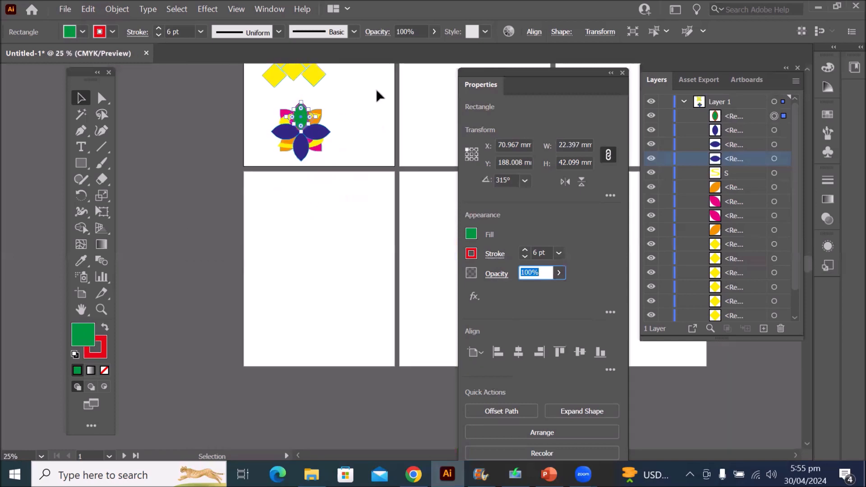
left_click_drag(419, 125, 251, 247)
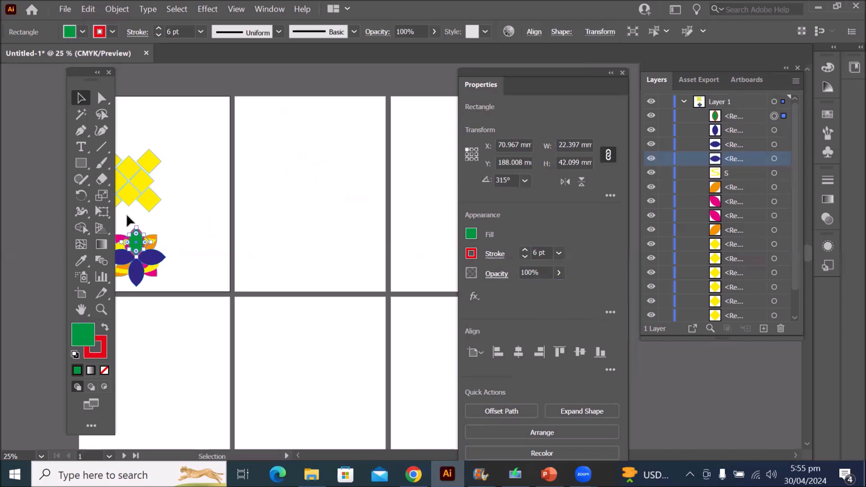
left_click_drag(179, 226, 265, 201)
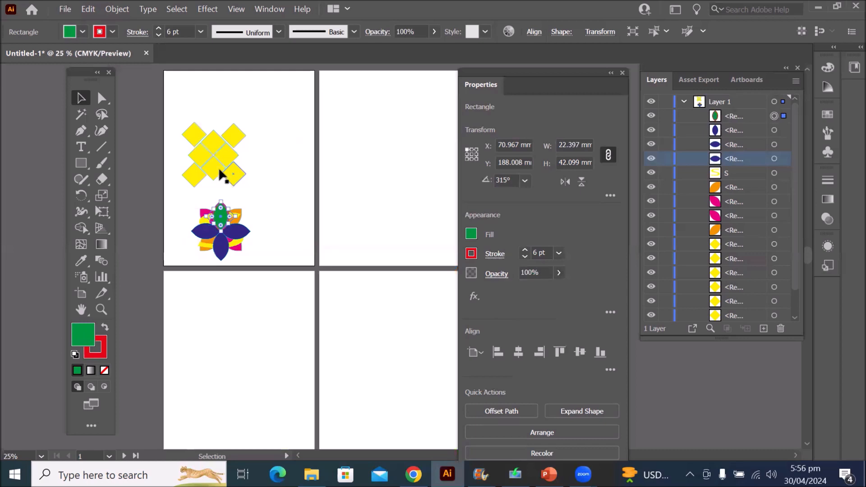
scroll(223, 174, "up", 2)
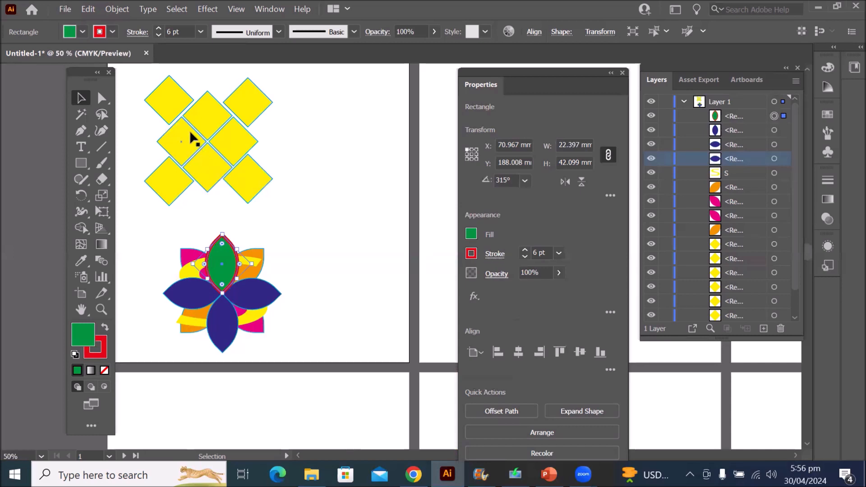
left_click(168, 106)
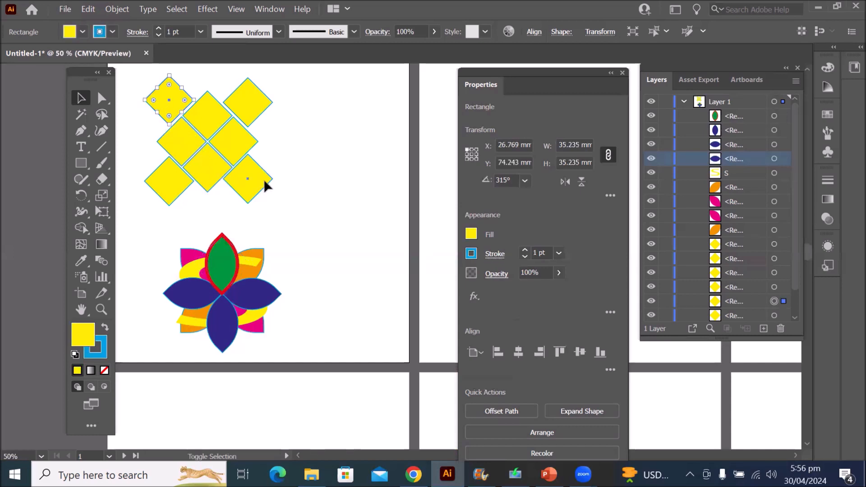
left_click(264, 179, "shift")
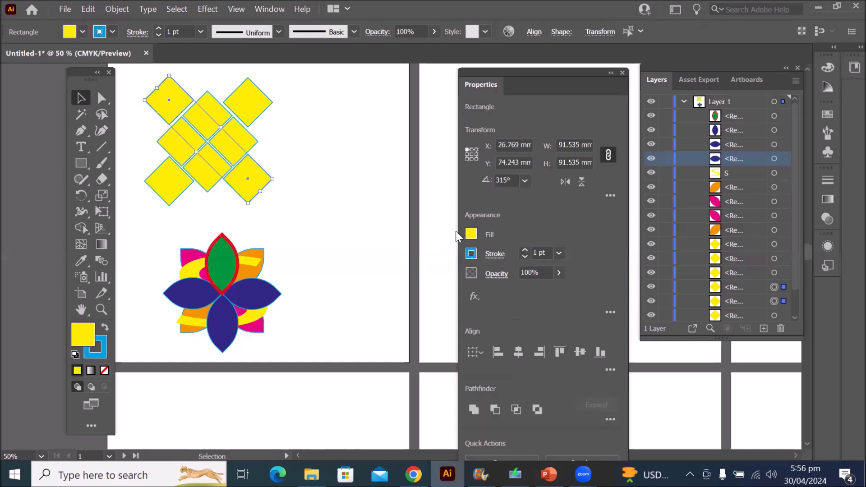
left_click(470, 234)
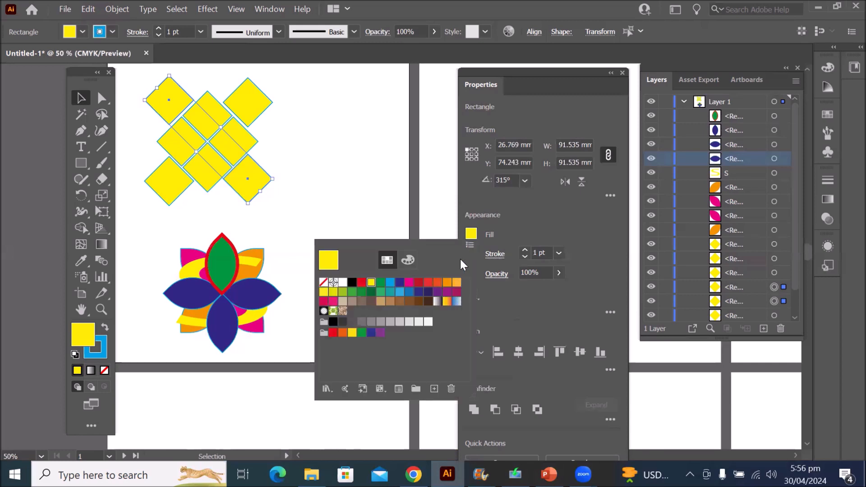
left_click(419, 283)
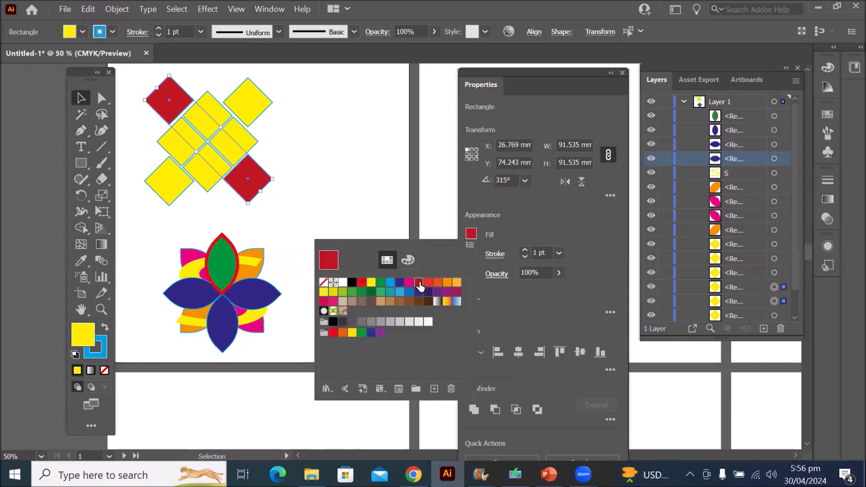
Fill the upper-right and lower-left corner squares of the square pattern with green
left_click(245, 103)
left_click(242, 118)
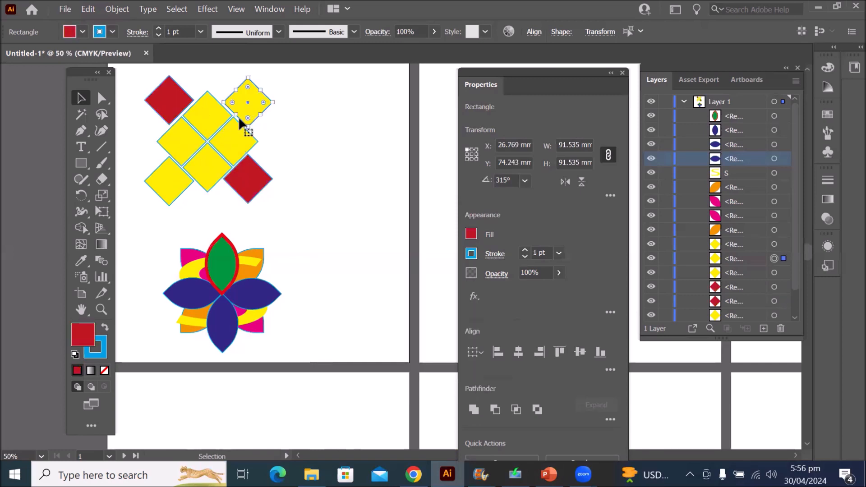
left_click(166, 193, "shift")
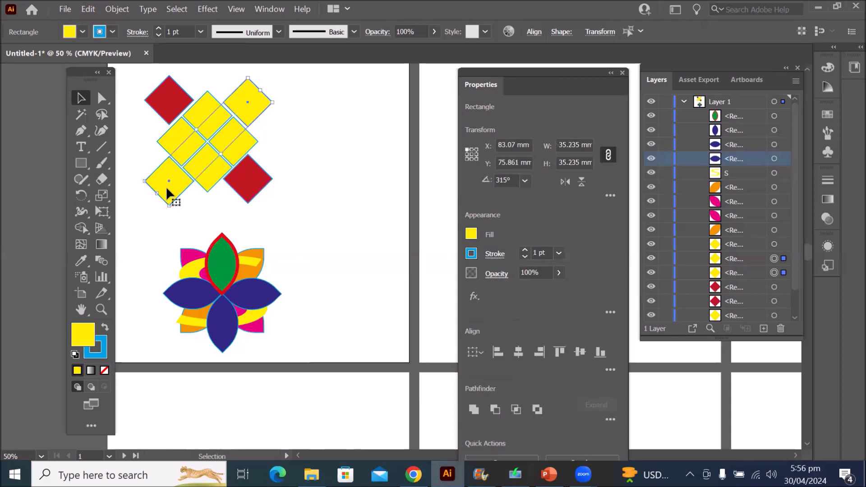
left_click(472, 235)
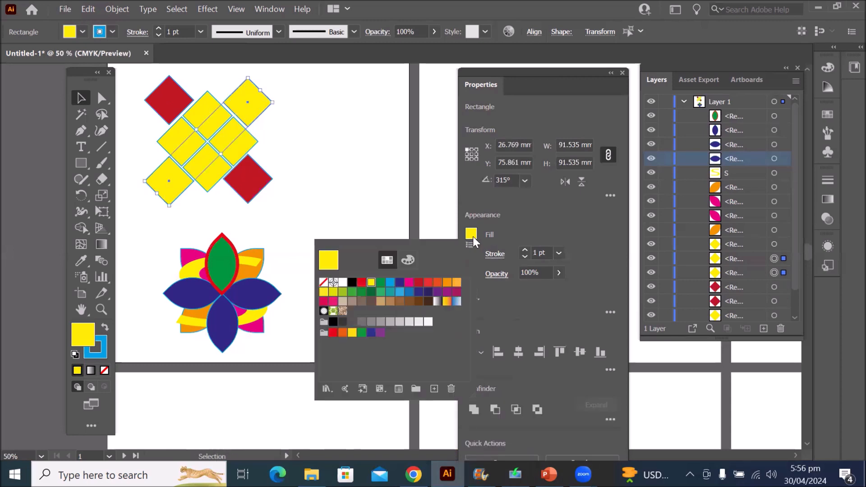
left_click(380, 283)
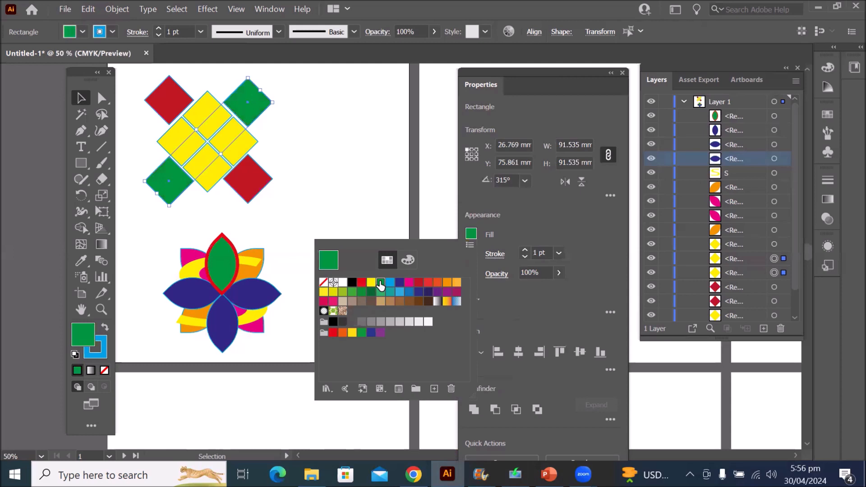
Fill the top and bottom squares of the central yellow diamond group with light orange
left_click(350, 192)
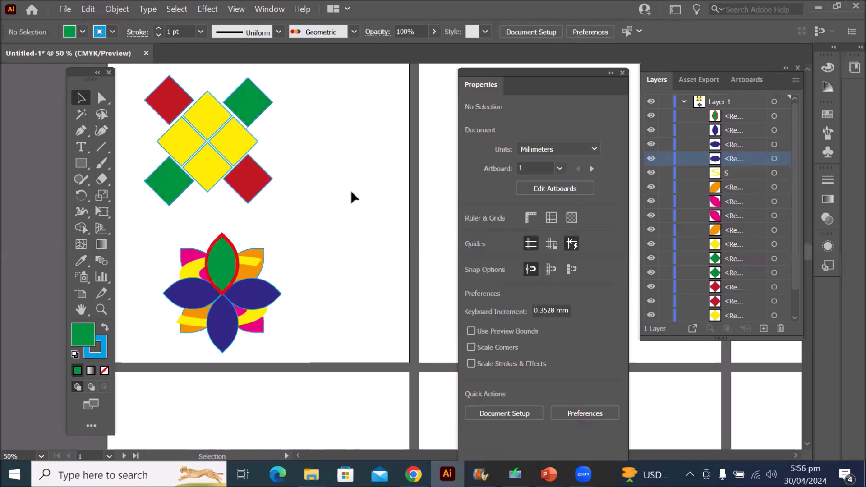
left_click(212, 114)
left_click(216, 164, "shift")
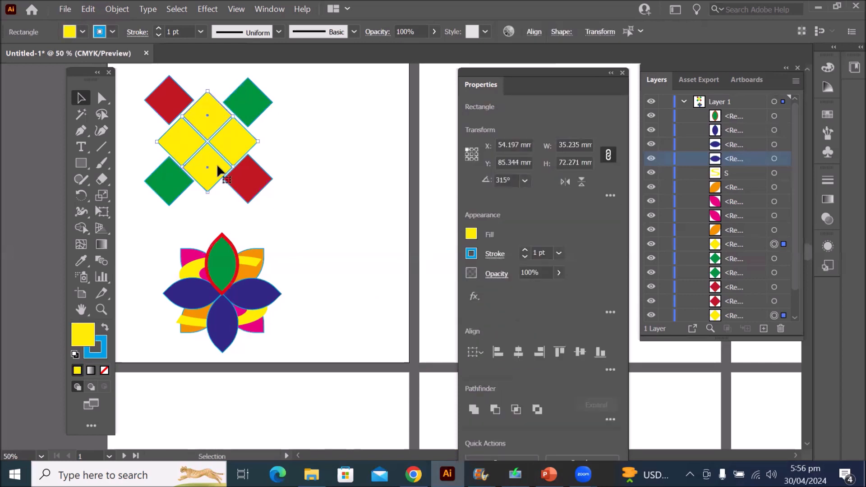
left_click(474, 232)
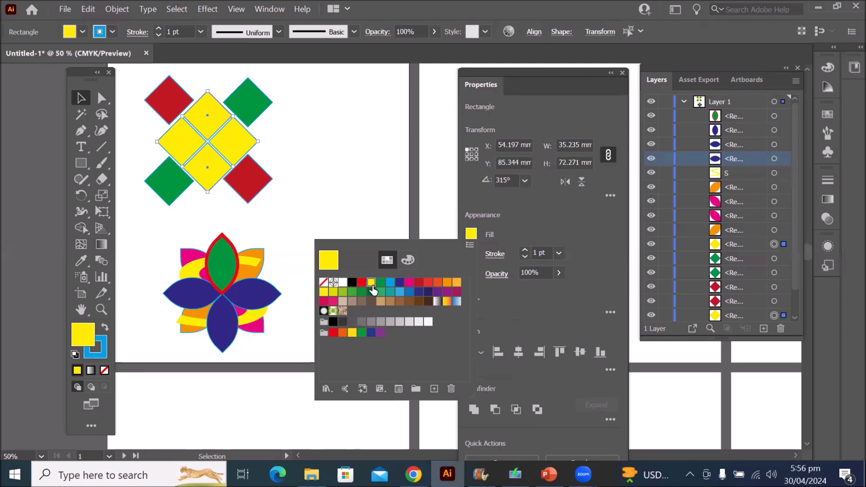
left_click(456, 283)
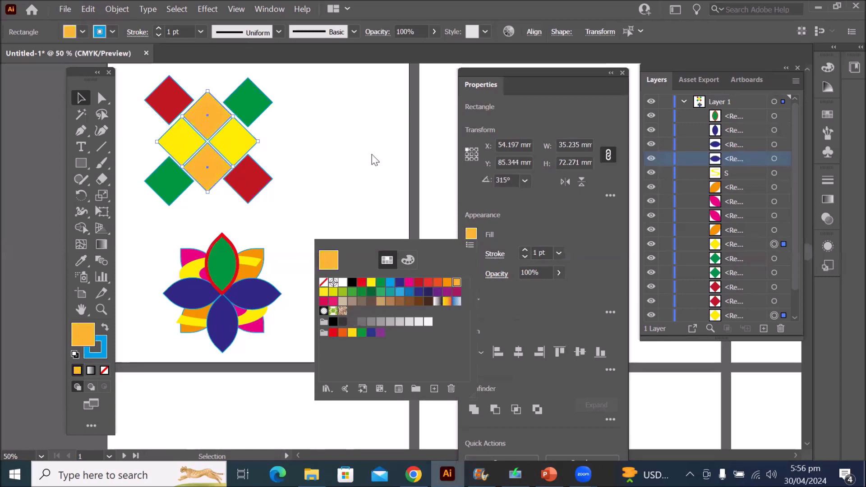
left_click(360, 234)
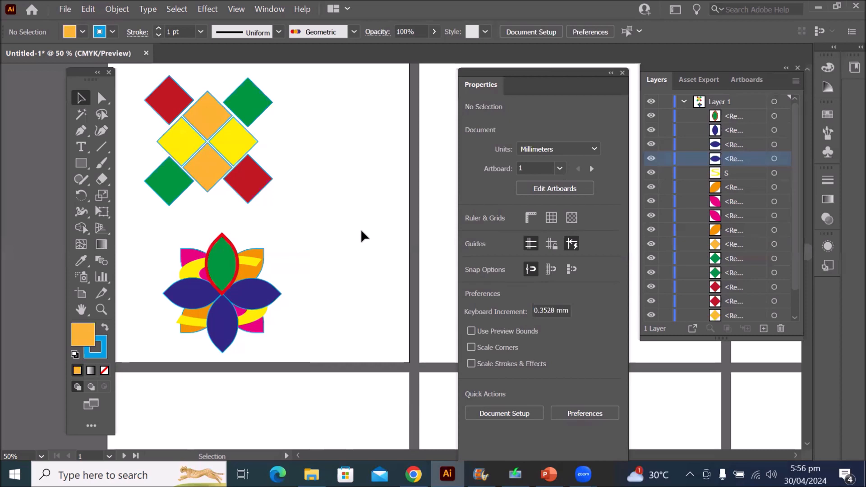
Draw a rectangle about 201 × 19 mm along the bottom of the second artboard and fill it with red
key("ctrl+minus")
key("ctrl+minus")
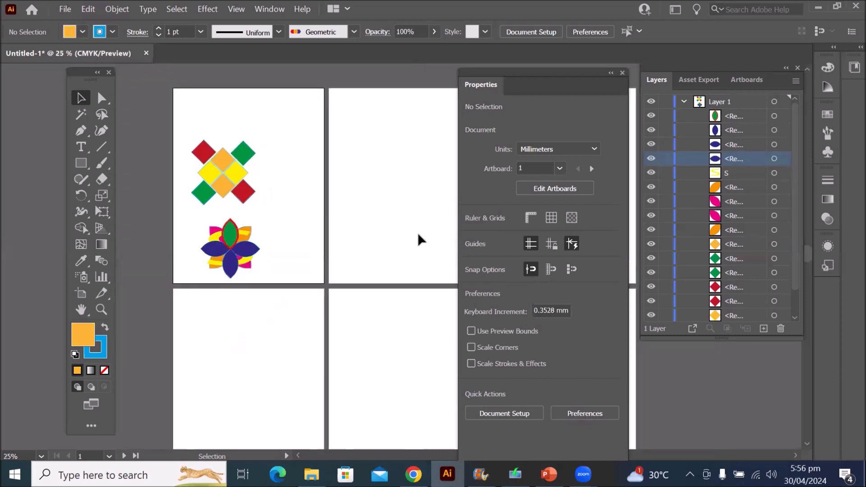
left_click_drag(427, 239, 283, 214)
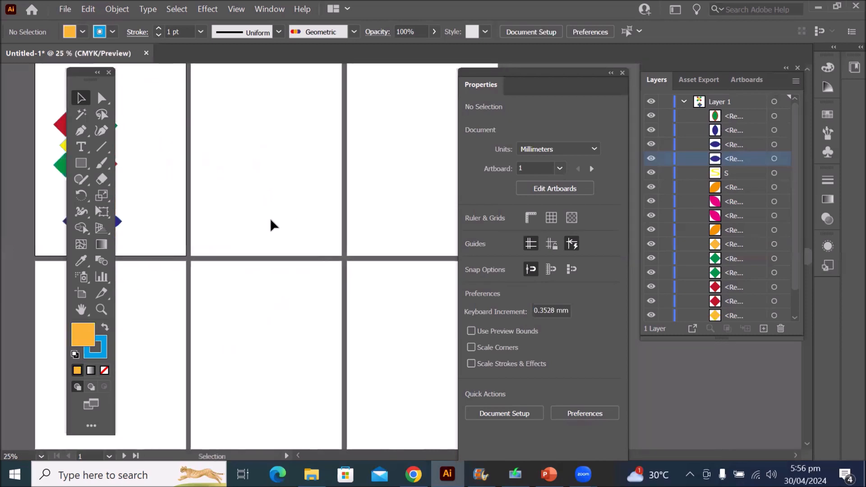
left_click(81, 167)
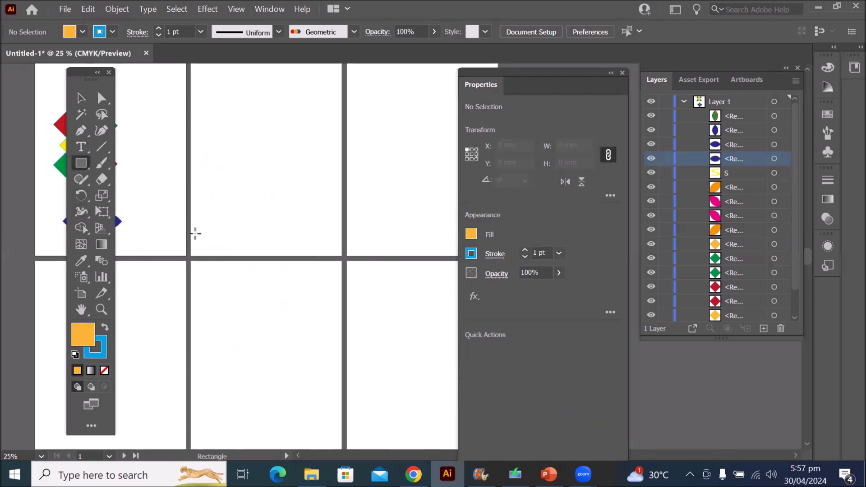
mouse_move(195, 234)
left_mouse_down()
mouse_move(286, 254)
mouse_move(334, 246)
left_mouse_up()
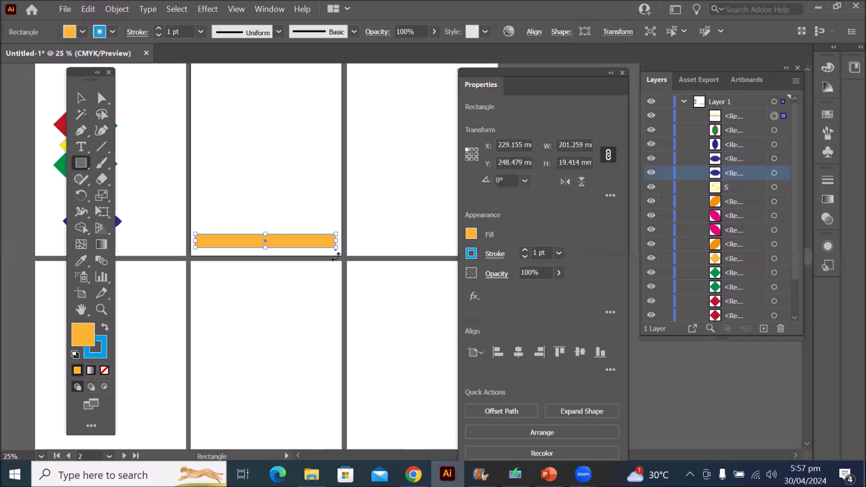
left_click(470, 234)
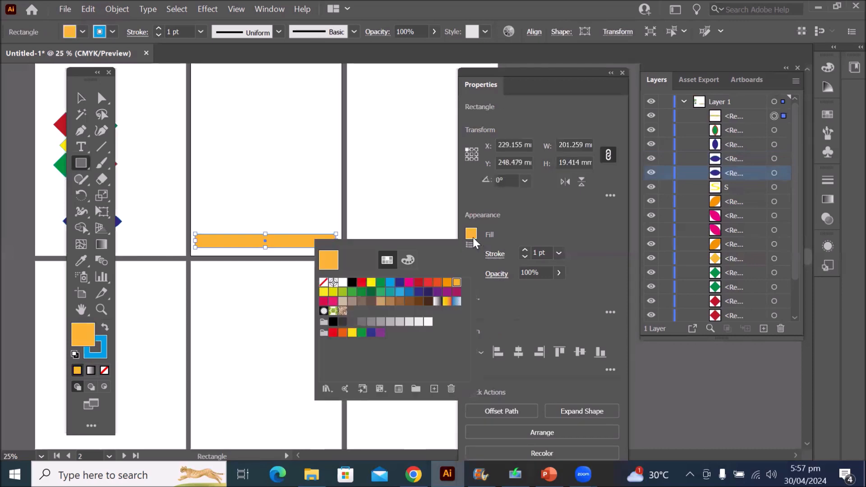
left_click(361, 282)
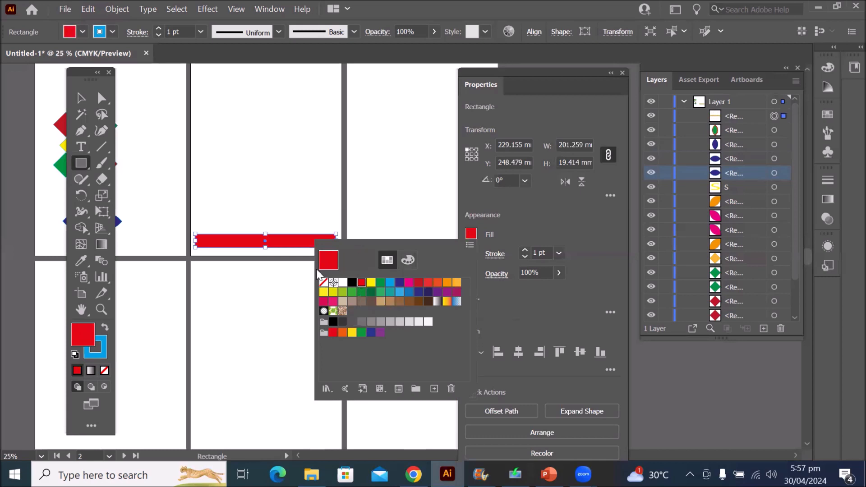
left_click(275, 280)
Resize the red rectangle to about 106 × 44 mm, keeping its lower-left corner in place
scroll(273, 272, "up", 2)
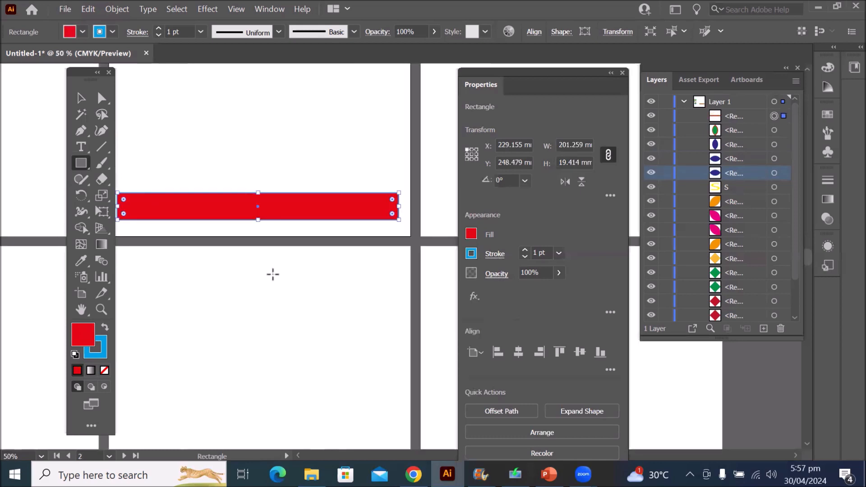
scroll(272, 273, "down", 1)
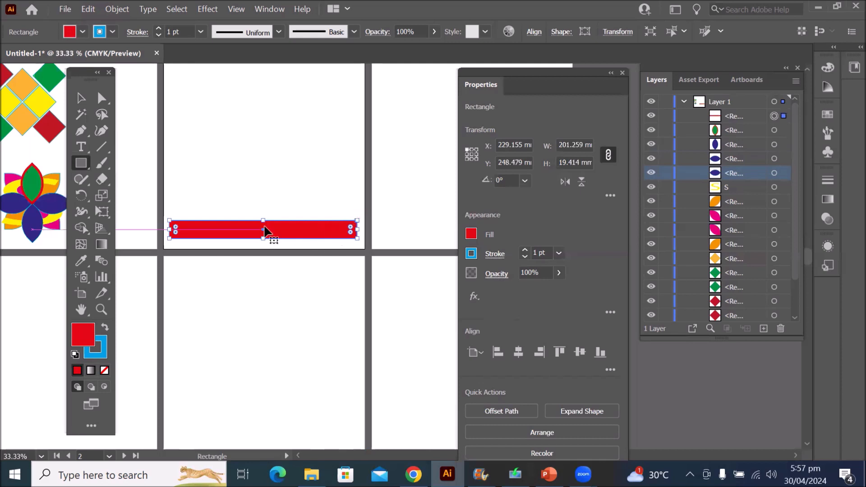
left_click_drag(261, 220, 267, 83)
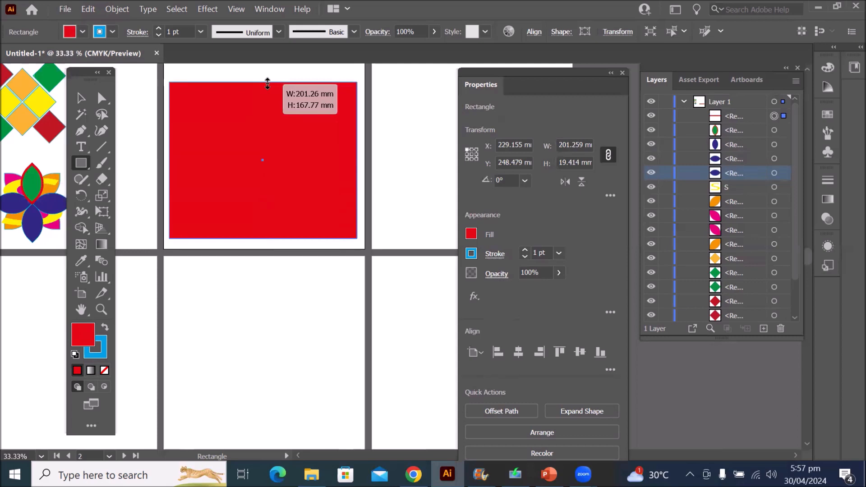
left_click_drag(267, 83, 267, 80)
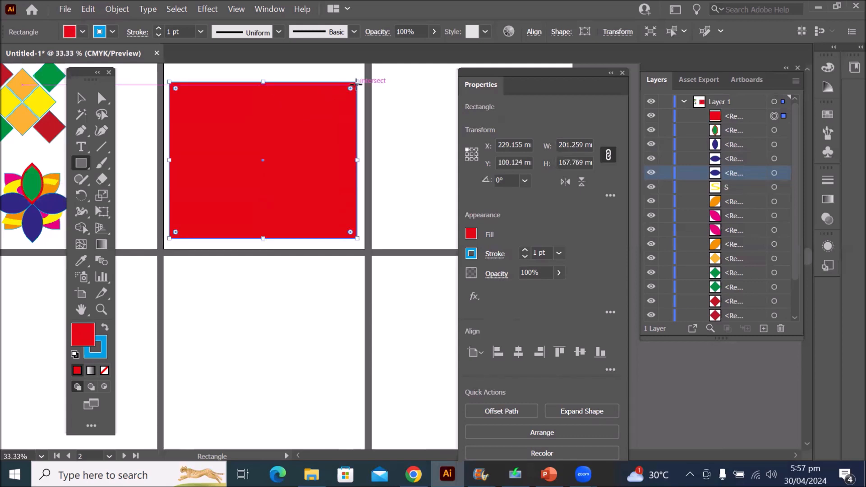
left_click_drag(356, 82, 269, 199)
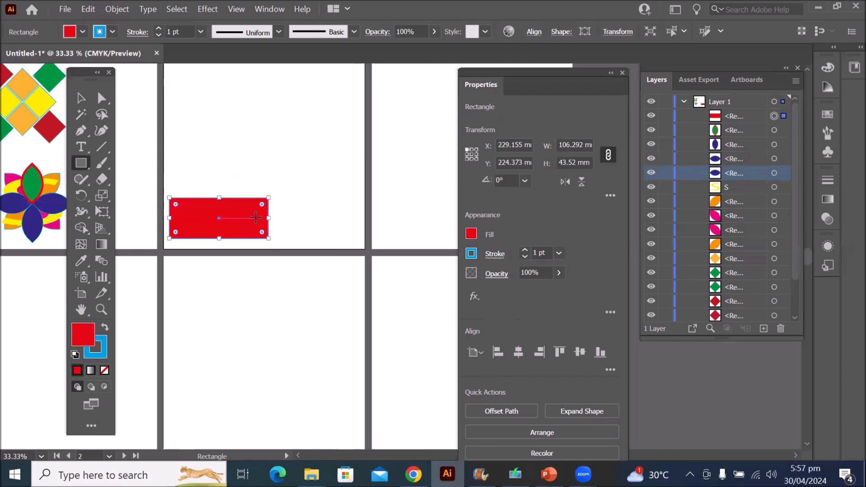
scroll(282, 228, "up", 1)
scroll(246, 216, "up", 1)
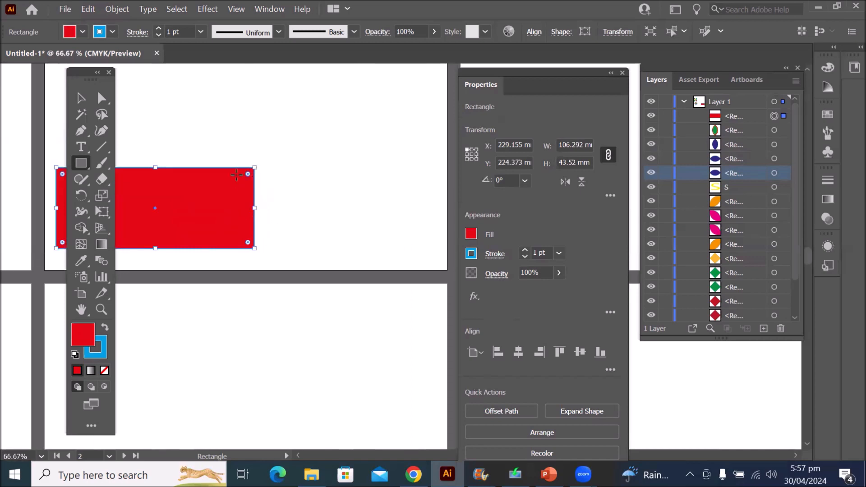
scroll(236, 188, "down", 1)
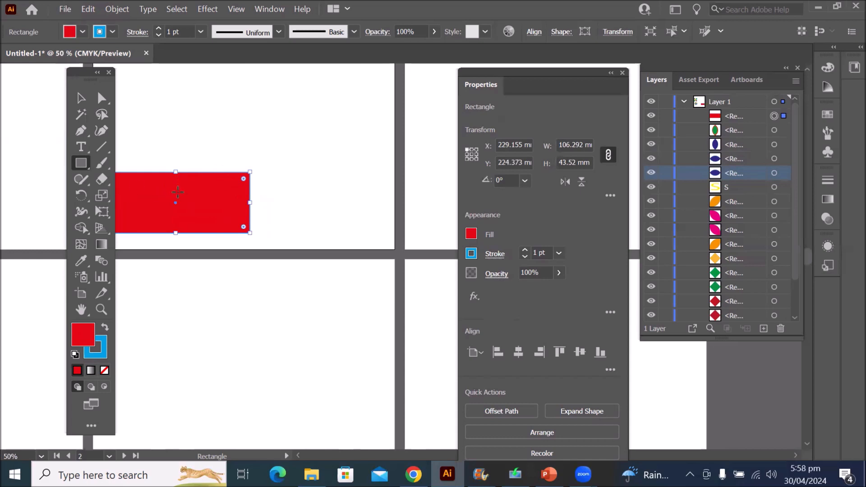
Move the red rectangle up and right on the second artboard and reduce its height to about 39 mm
left_click(81, 97)
left_click_drag(177, 183, 252, 110)
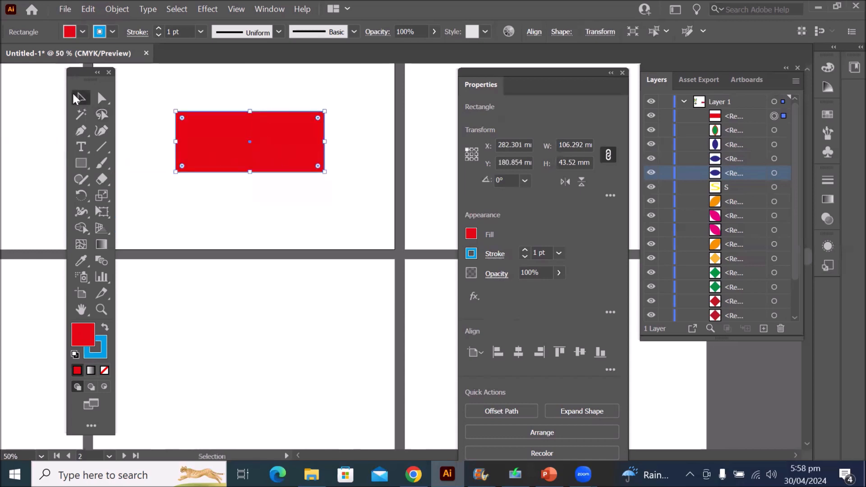
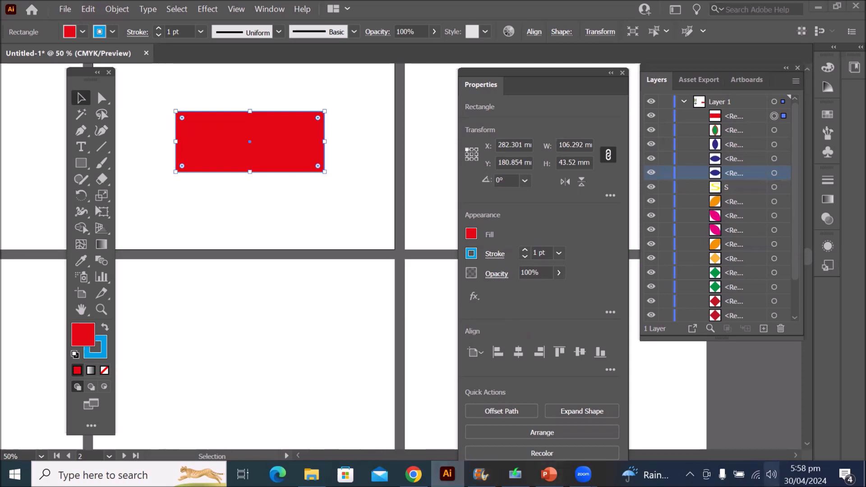
left_click(771, 474)
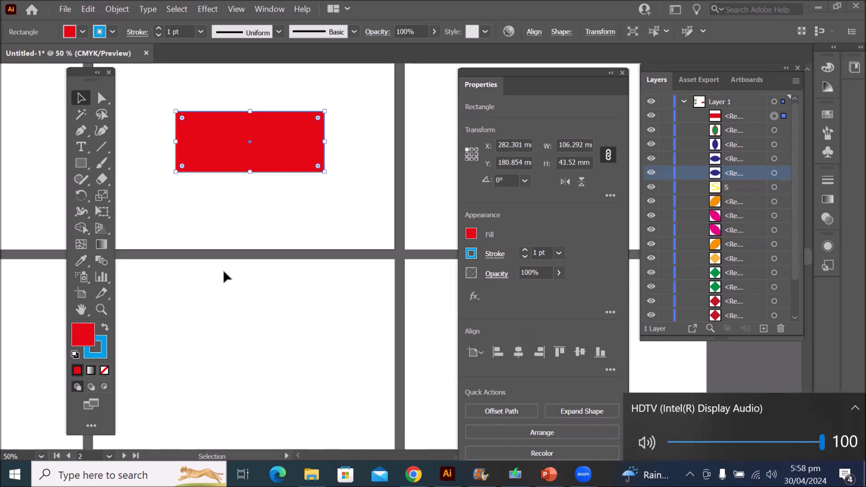
left_click(199, 204)
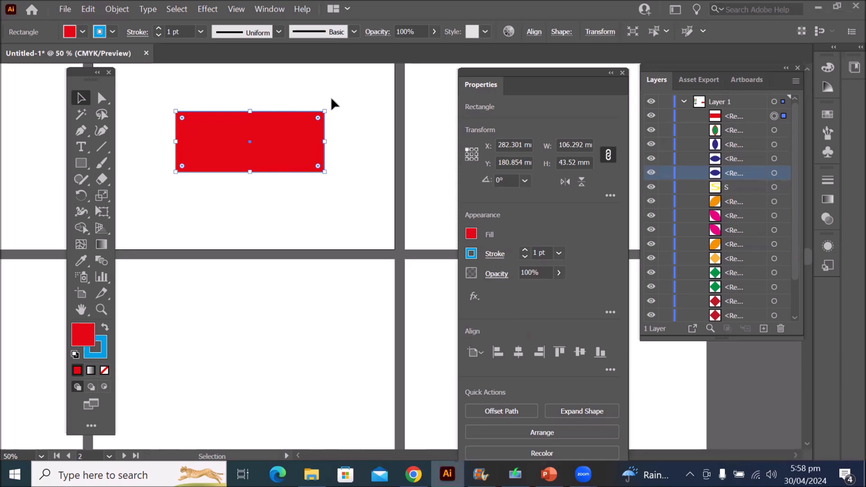
mouse_move(250, 112)
left_mouse_down()
mouse_move(253, 75)
mouse_move(256, 145)
mouse_move(257, 97)
mouse_move(259, 138)
mouse_move(253, 112)
mouse_move(287, 124)
mouse_move(275, 110)
mouse_move(249, 104)
mouse_move(269, 116)
mouse_move(251, 116)
left_mouse_up()
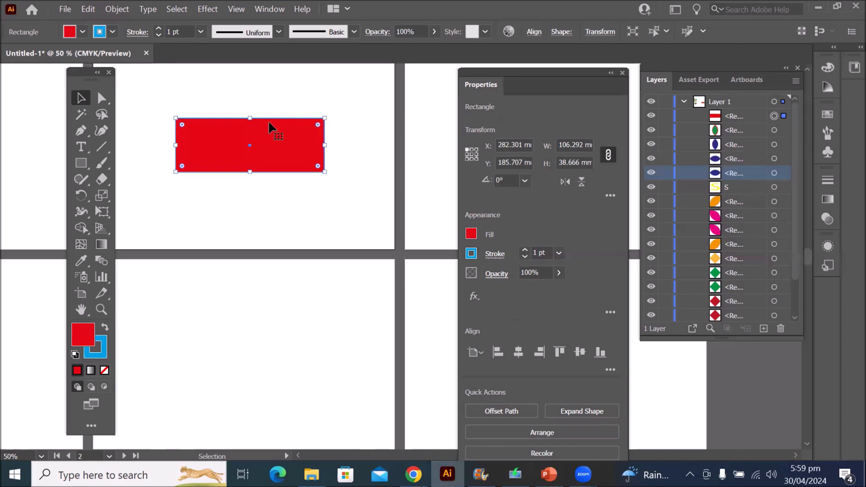
Try the Shear tool on the red rectangle and undo the distortion
left_click_drag(103, 195, 161, 211)
mouse_move(251, 118)
left_mouse_down()
mouse_move(261, 123)
mouse_move(230, 122)
mouse_move(271, 131)
mouse_move(250, 127)
left_mouse_up()
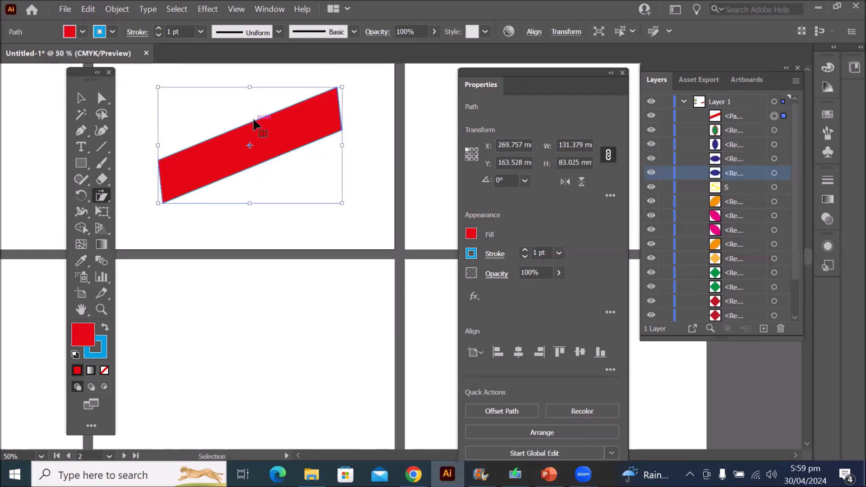
key("ctrl+z")
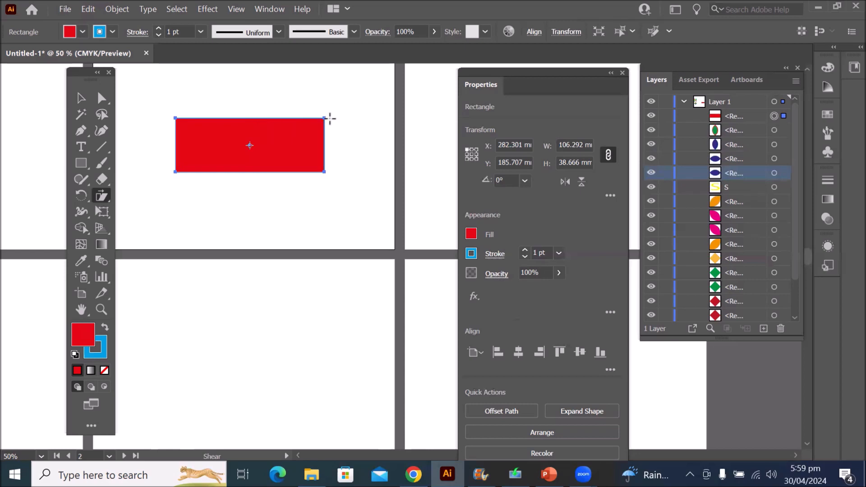
Move the red rectangle toward the lower-left of the second artboard and widen it to about 178 mm
scroll(329, 119, "down", 4)
scroll(368, 109, "up", 1)
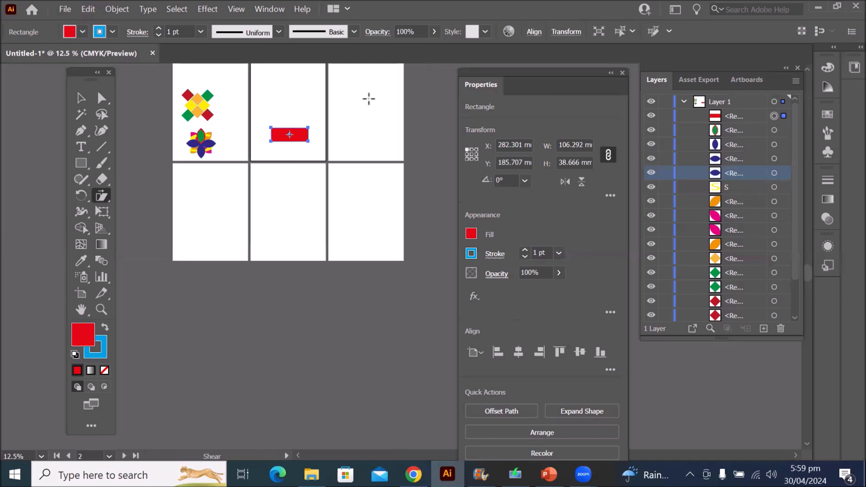
key("v")
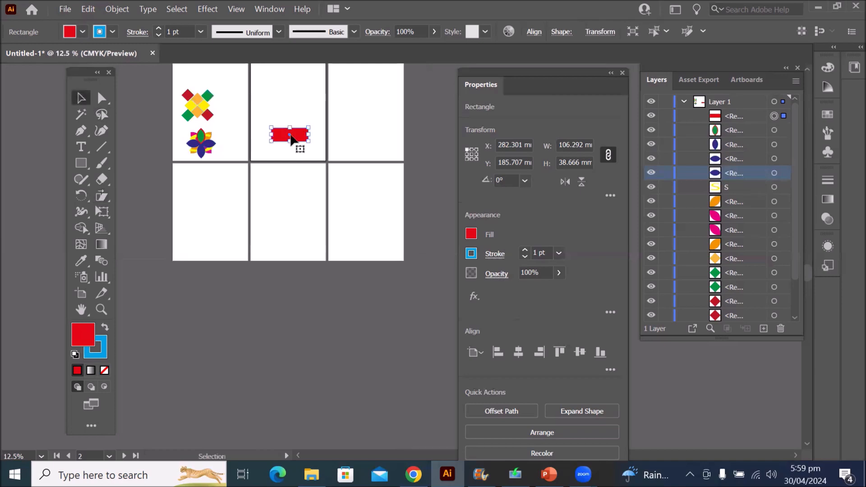
mouse_move(282, 144)
left_mouse_down()
mouse_move(272, 235)
mouse_move(282, 184)
mouse_move(267, 152)
left_mouse_up()
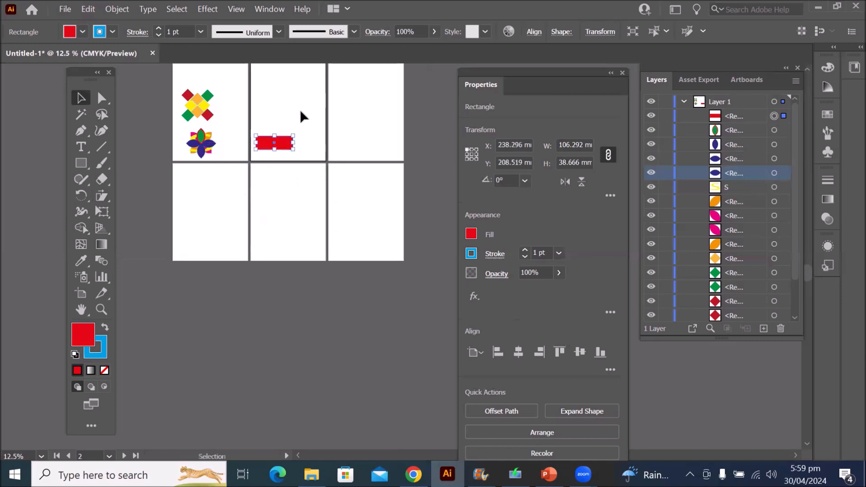
scroll(301, 111, "up", 3)
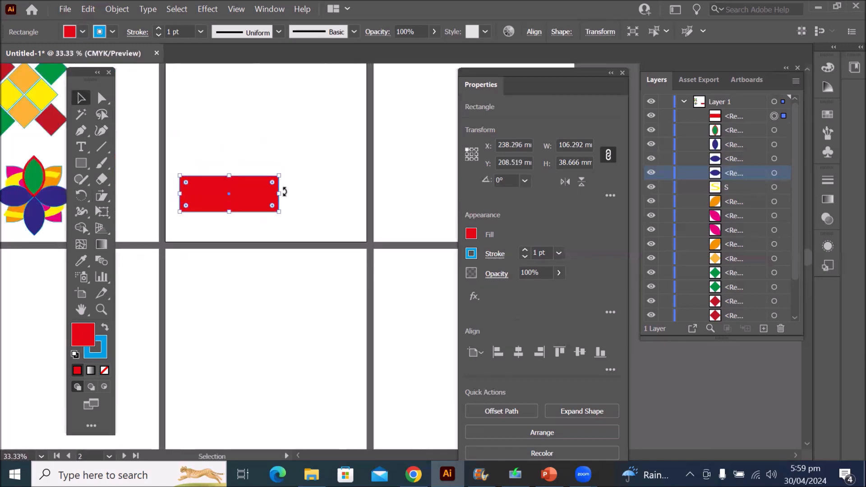
left_click_drag(280, 193, 345, 192)
left_click(80, 164)
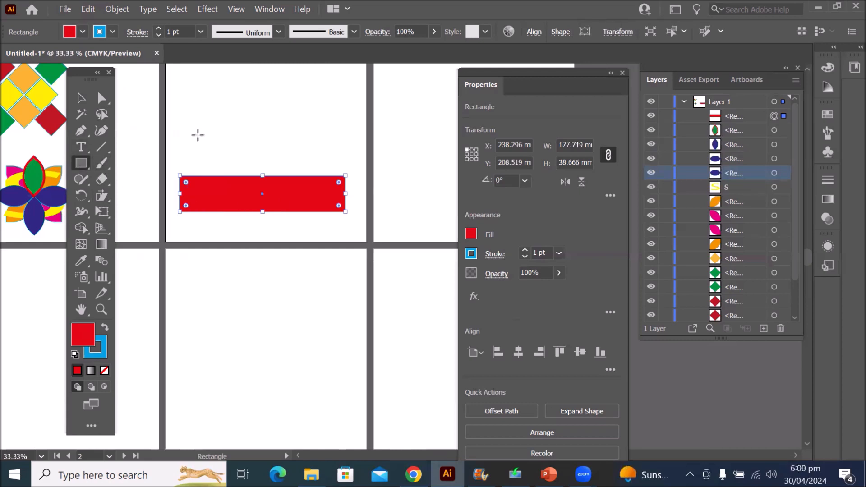
left_click(220, 115)
left_click_drag(395, 170, 257, 85)
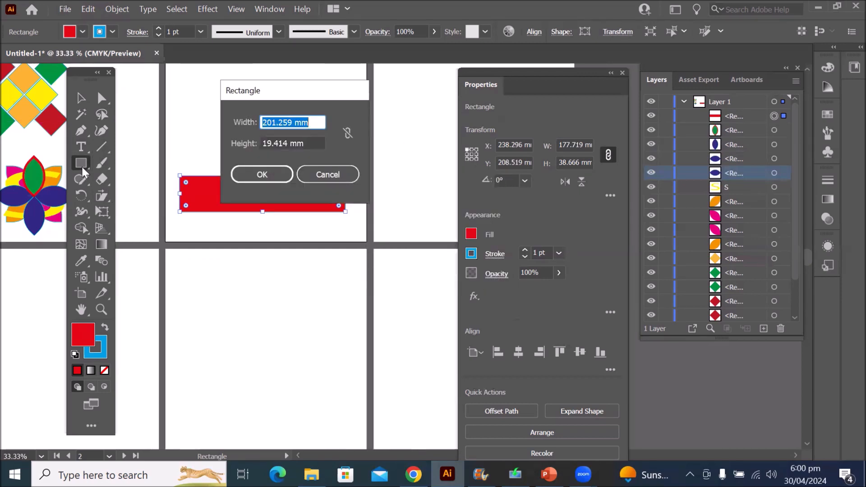
left_click(315, 174)
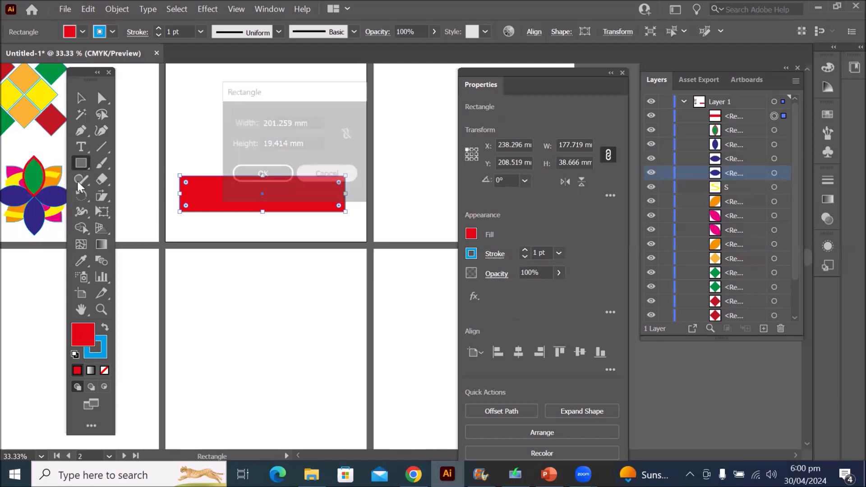
left_click(80, 164)
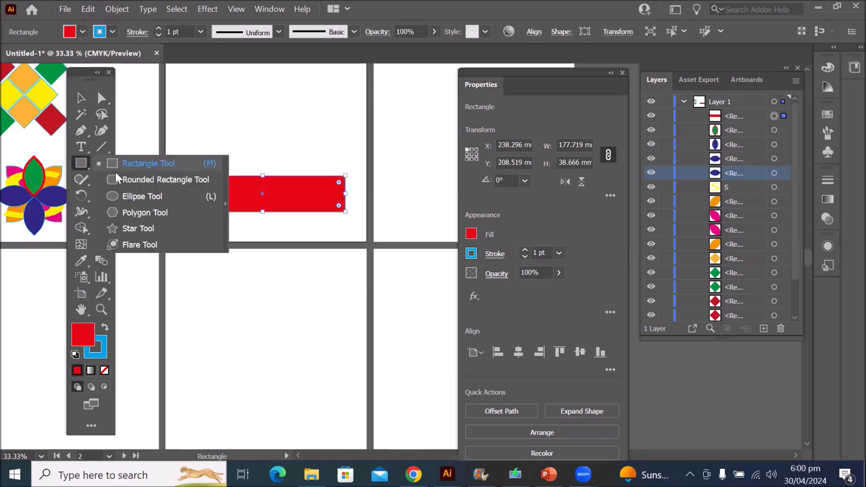
left_click(131, 195)
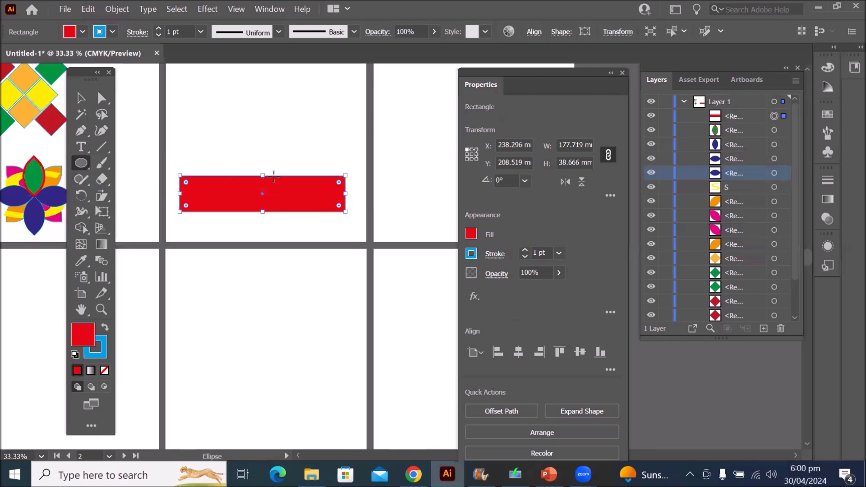
left_click(177, 201)
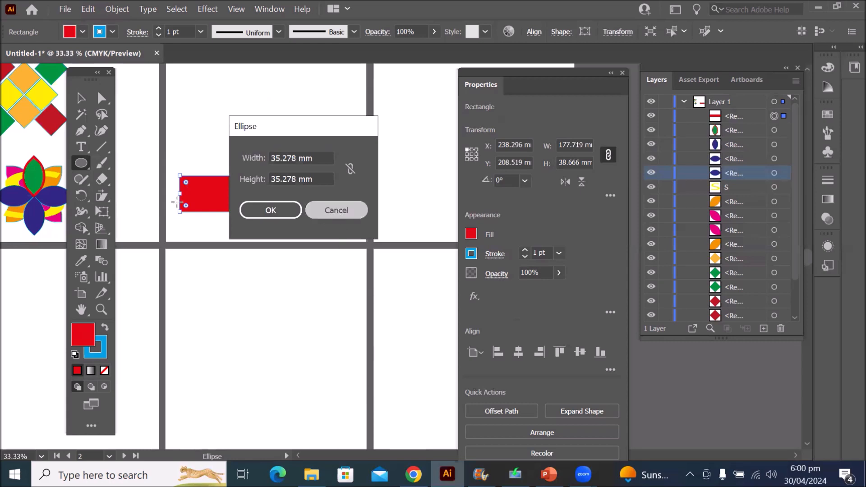
key("Escape")
Create a three-sided polygon with a 17.639 mm radius above the red rectangle on the second artboard
left_click(81, 164)
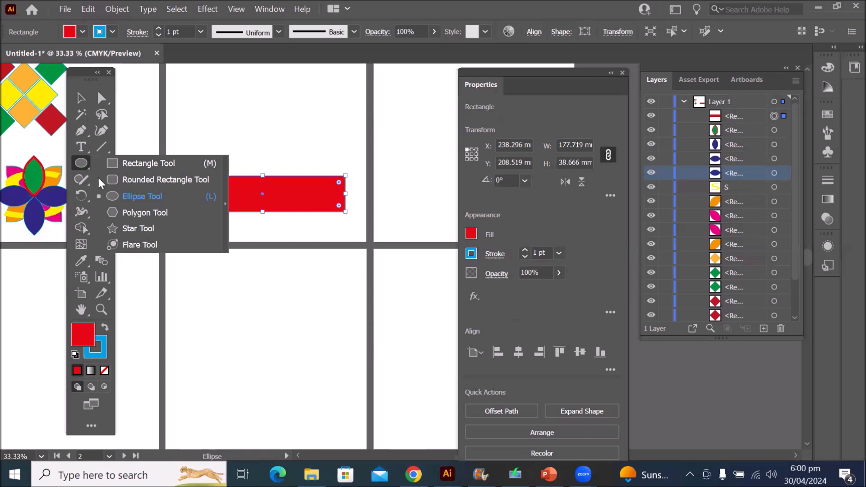
left_click(138, 212)
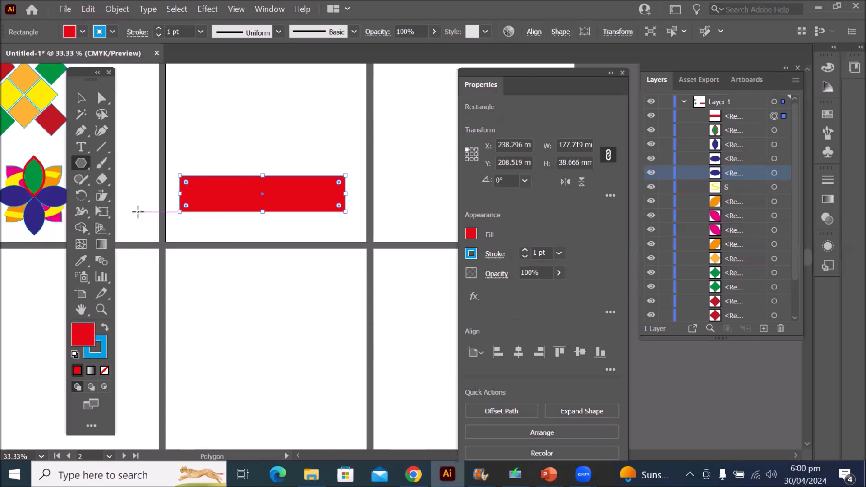
left_click(246, 112)
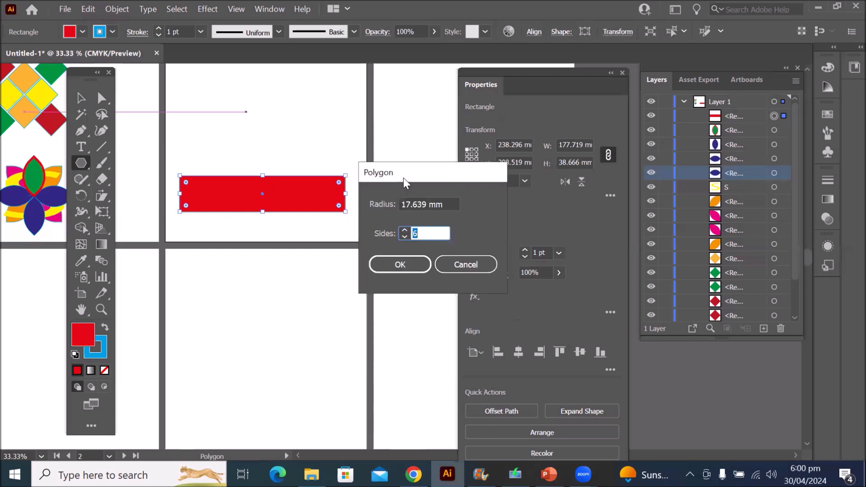
left_click_drag(403, 178, 233, 87)
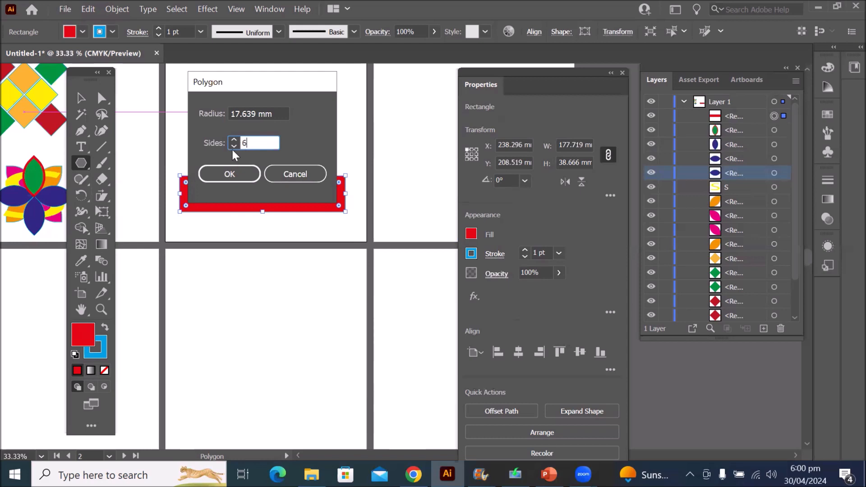
left_click(229, 173)
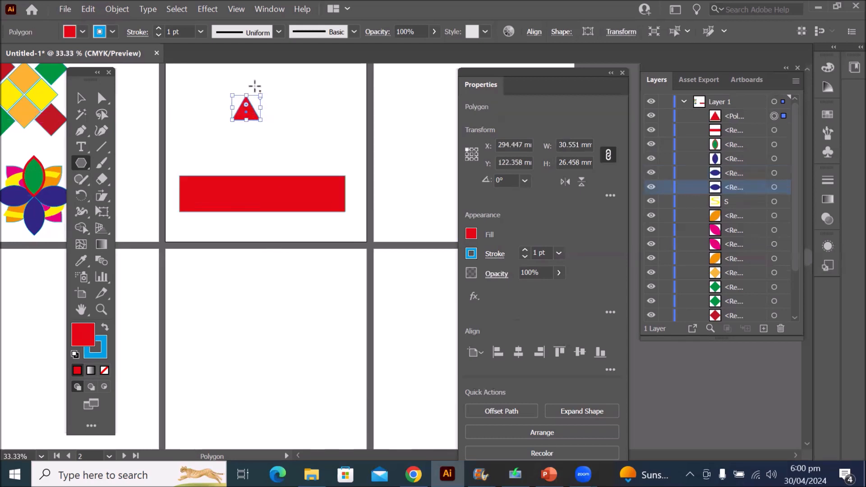
Create a ten-sided polygon with a 17.639 mm radius to the right of the red triangle on the second artboard
scroll(247, 86, "up", 2)
scroll(351, 183, "down", 2)
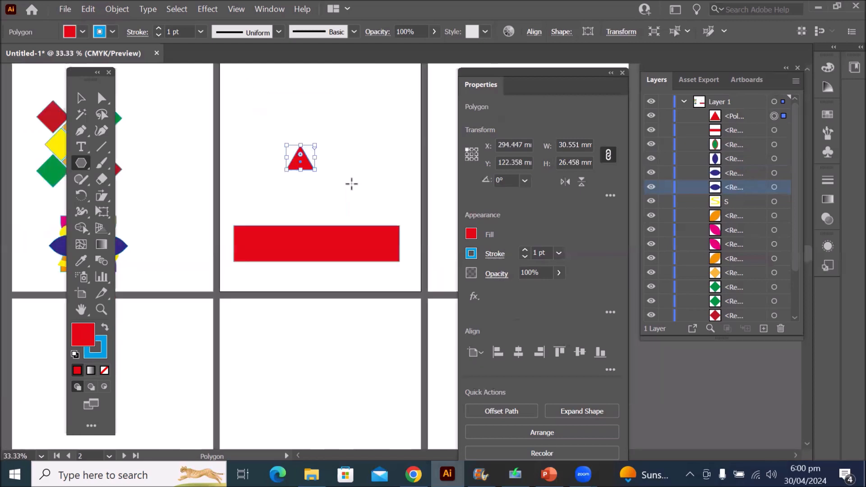
right_click(77, 165)
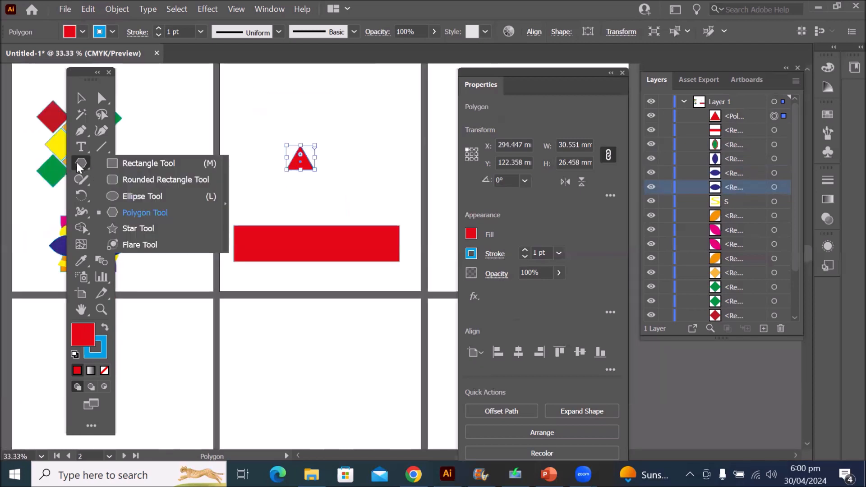
left_click(135, 213)
scroll(379, 158, "up", 2)
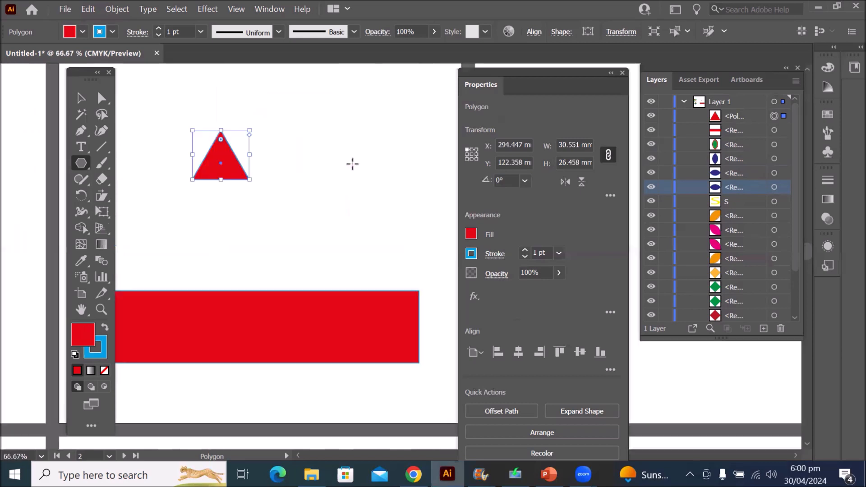
left_click(304, 154)
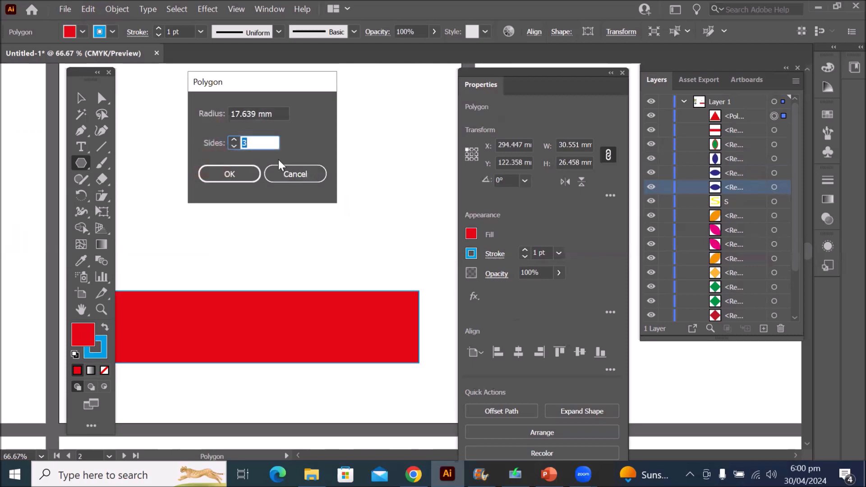
type("4")
left_click(234, 140)
left_click(234, 140)
left_click(233, 139)
left_click(234, 139)
left_click(233, 140)
left_click(239, 173)
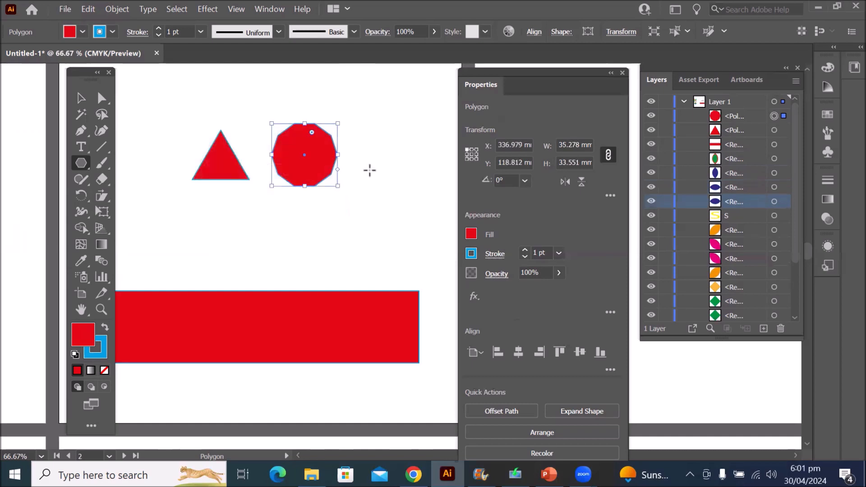
Create a polygon with 1000 sides and a 17.639 mm radius to the right of the ten-sided polygon
key("ctrl+1")
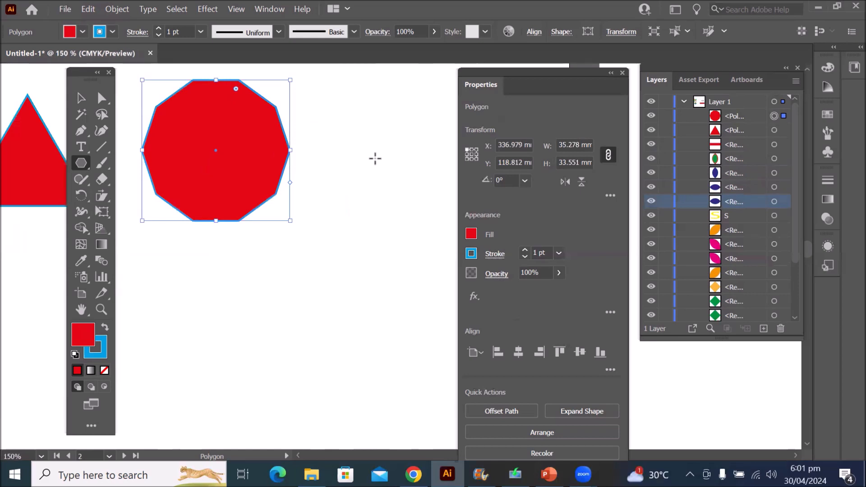
scroll(375, 158, "down", 3)
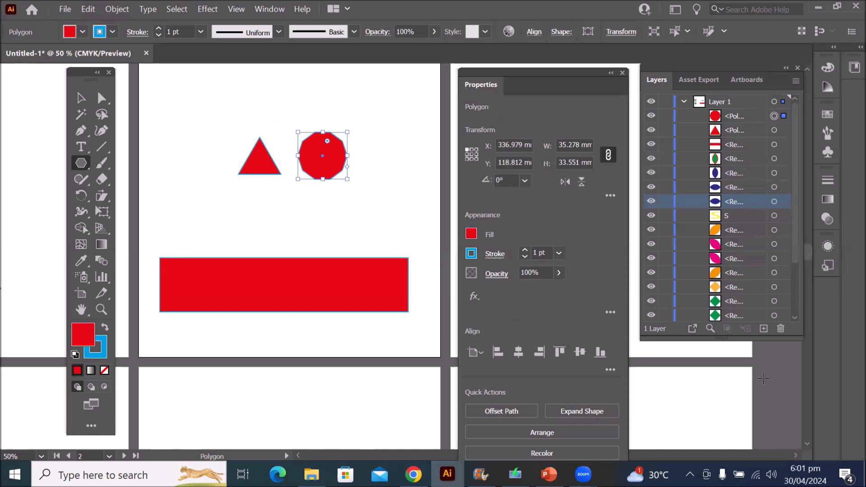
left_click(797, 455)
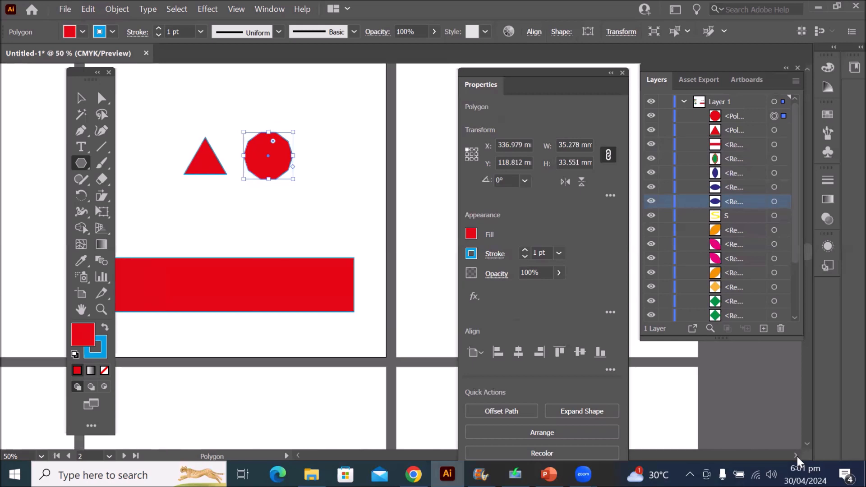
left_click(334, 152)
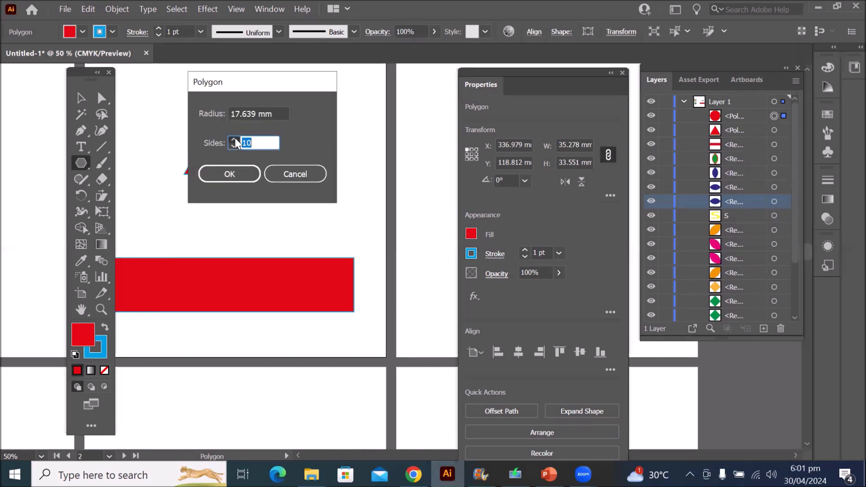
left_click_drag(235, 140, 234, 139)
left_click_drag(234, 138, 234, 138)
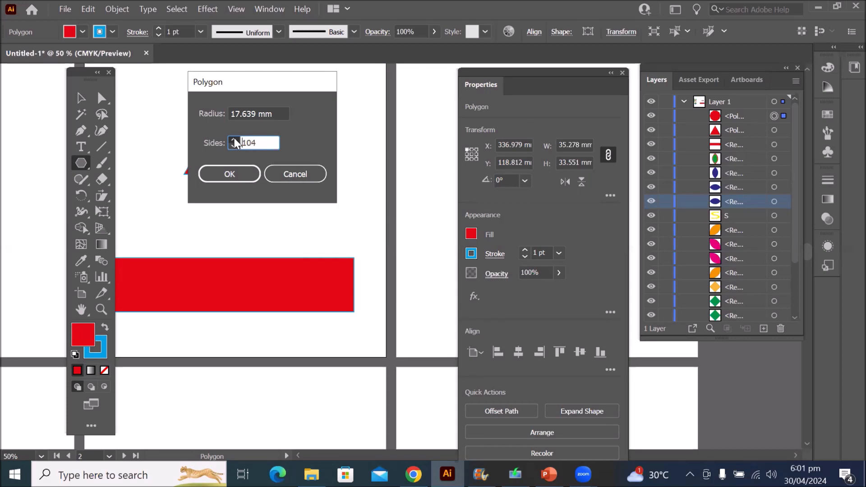
left_click_drag(234, 138, 234, 138)
key("Delete")
key("Delete")
key("BackSpace")
type("500")
left_click(234, 140)
left_click(234, 140)
left_click(234, 140)
left_click(234, 140)
type("999")
left_click(234, 140)
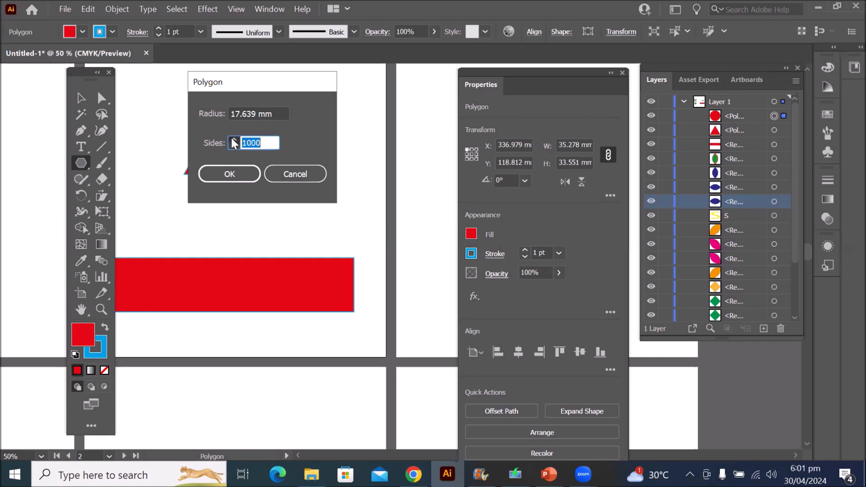
left_click(270, 143)
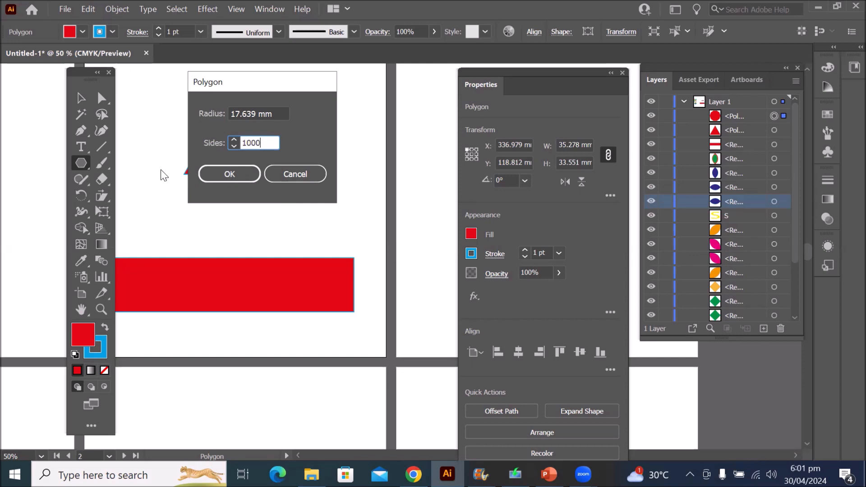
left_click(230, 174)
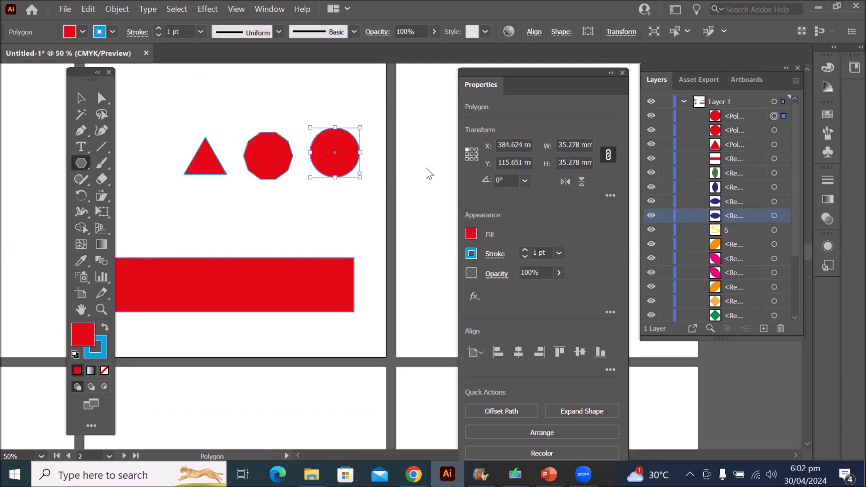
Examine the outline of the 1000-sided polygon up close
scroll(392, 141, "up", 1)
scroll(363, 151, "up", 3)
scroll(371, 94, "up", 2)
scroll(371, 94, "down", 1)
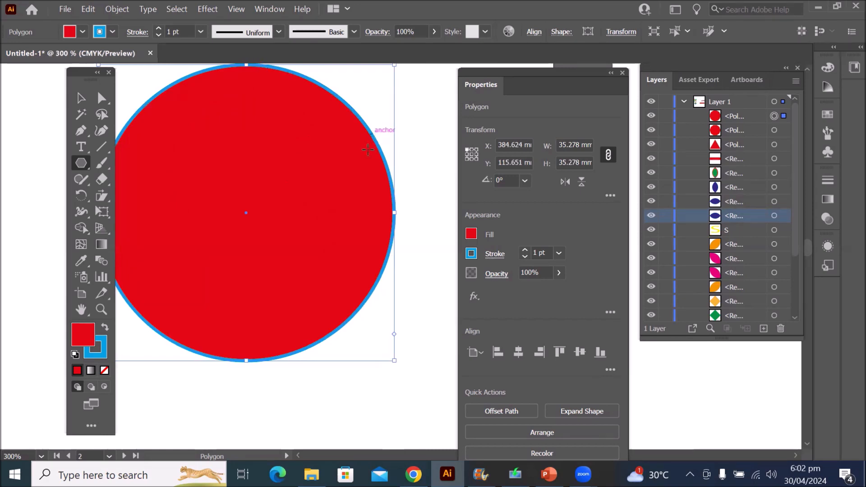
scroll(365, 145, "down", 5)
scroll(365, 150, "down", 1)
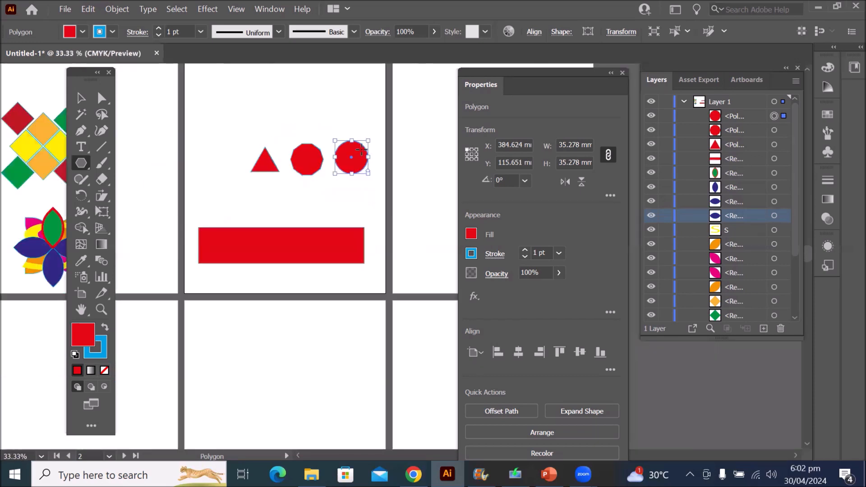
Create a three-sided polygon with a 17.639 mm radius on the fifth artboard and move it near the artboard's upper edge
key("space")
left_click_drag(325, 294, 290, 118)
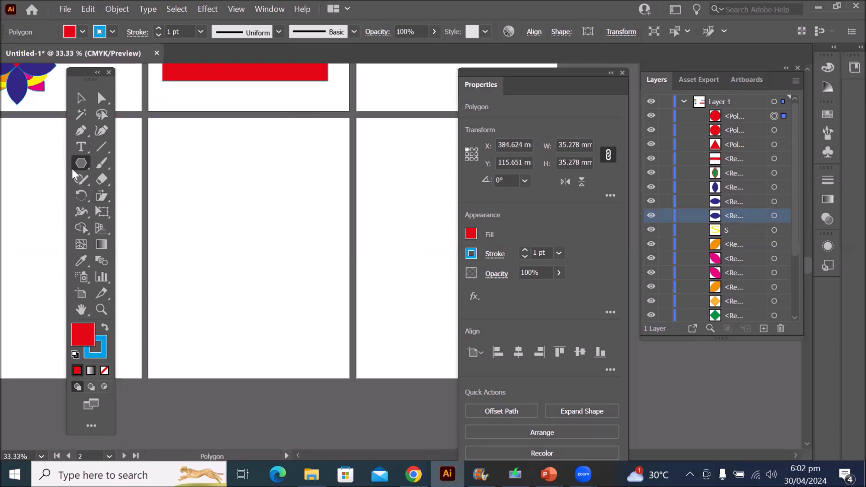
left_click(237, 234)
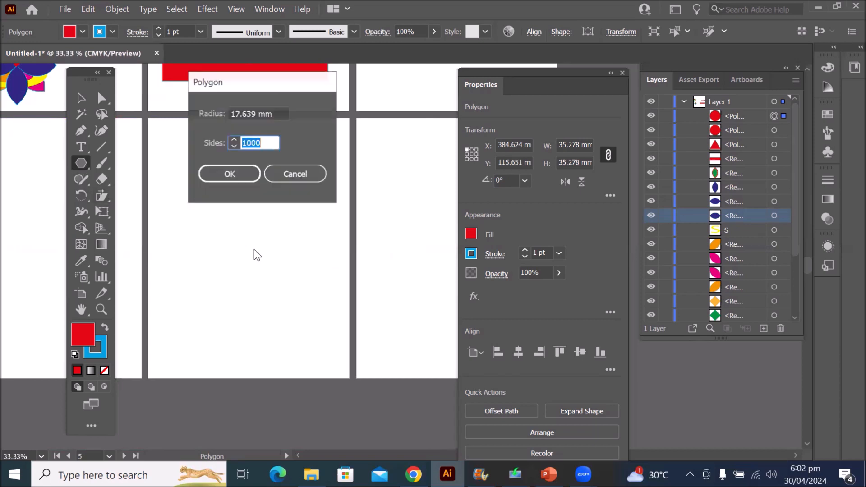
type("3")
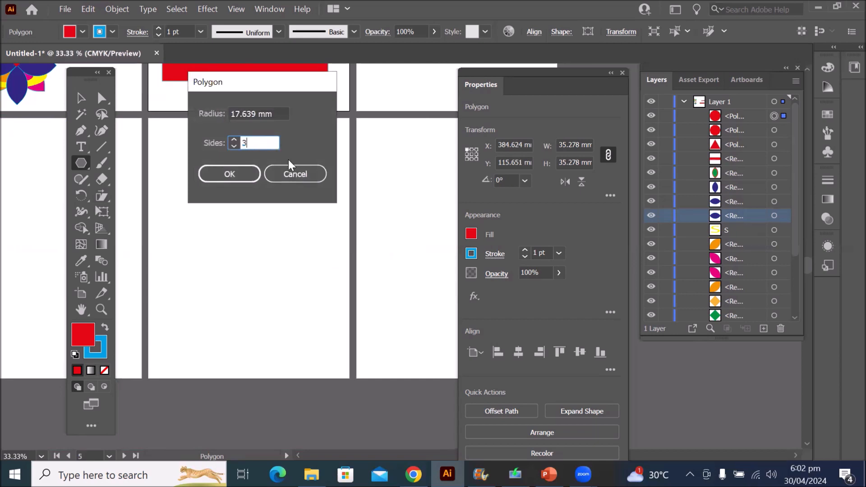
left_click(248, 172)
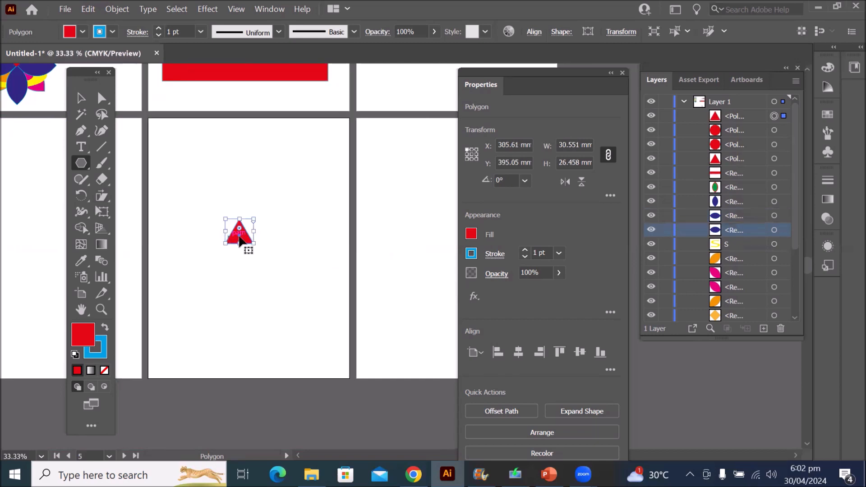
left_click(80, 99)
left_click_drag(249, 225, 260, 145)
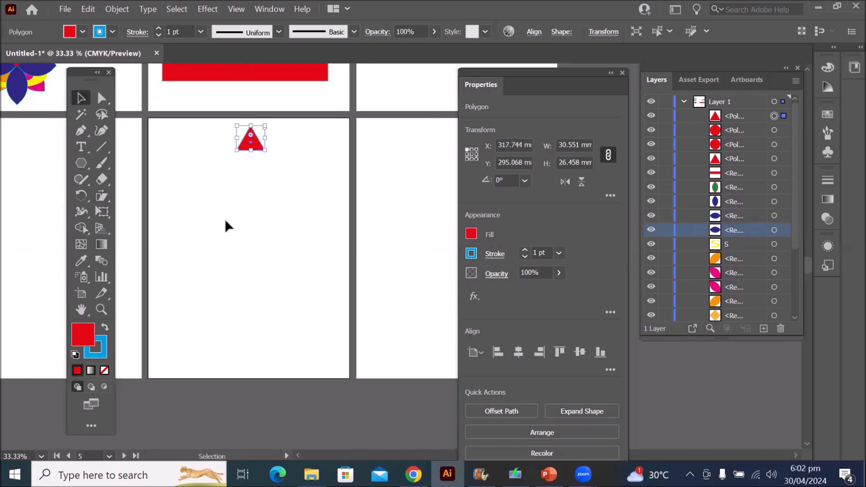
Draw a large polygon freehand on the fifth artboard, about 177 × 176 mm, raising its side count to 14
left_click(82, 162)
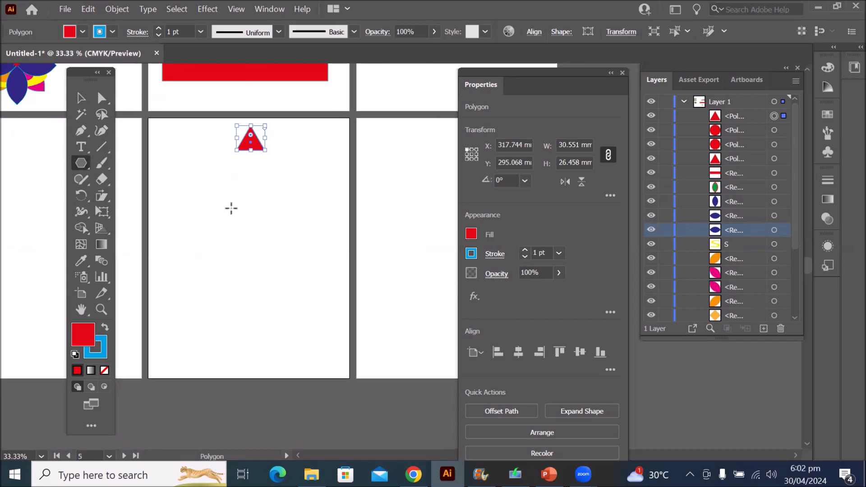
left_click_drag(225, 205, 291, 245)
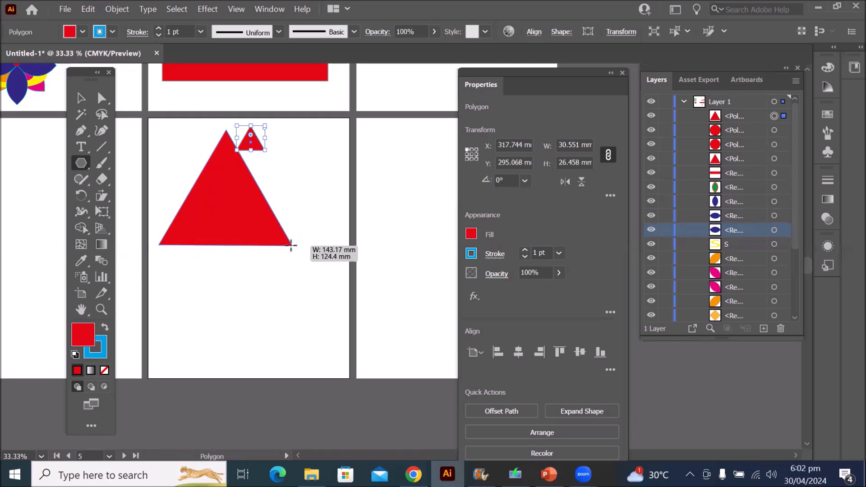
key("Up")
left_click_drag(291, 245, 282, 267)
key("Up")
key("Up")
key("Up")
key("Up")
key("Up")
key("Up")
key("Up")
key("Up")
key("Up")
key("Up")
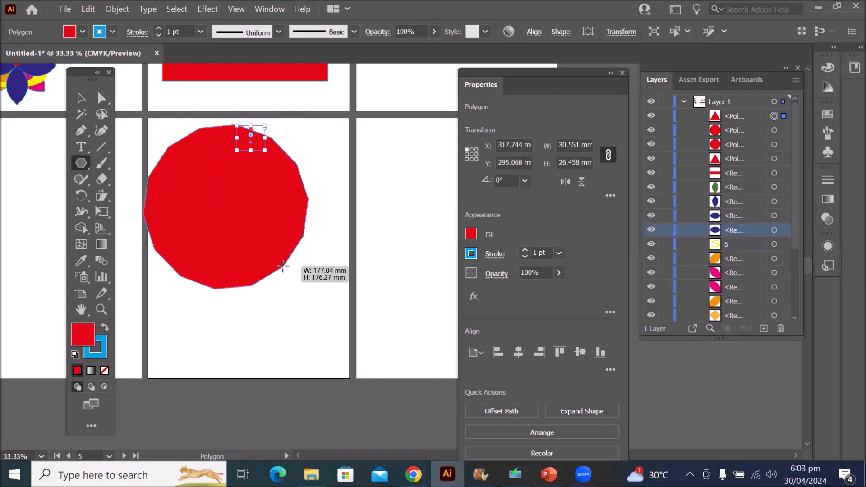
Shrink the polygon being drawn to about 85 × 85 mm and vary its side count, settling on eight sides
left_click_drag(283, 267, 264, 189)
key("Down")
key("Down")
key("Down")
key("Down")
key("Down")
key("Down")
key("Down")
key("Down")
key("Down")
key("Down")
key("Down")
key("Up")
key("Up")
key("Up")
key("Up")
key("Up")
key("Up")
key("Up")
key("Up")
key("Up")
key("Down")
key("Down")
key("Down")
key("Down")
key("Down")
key("Up")
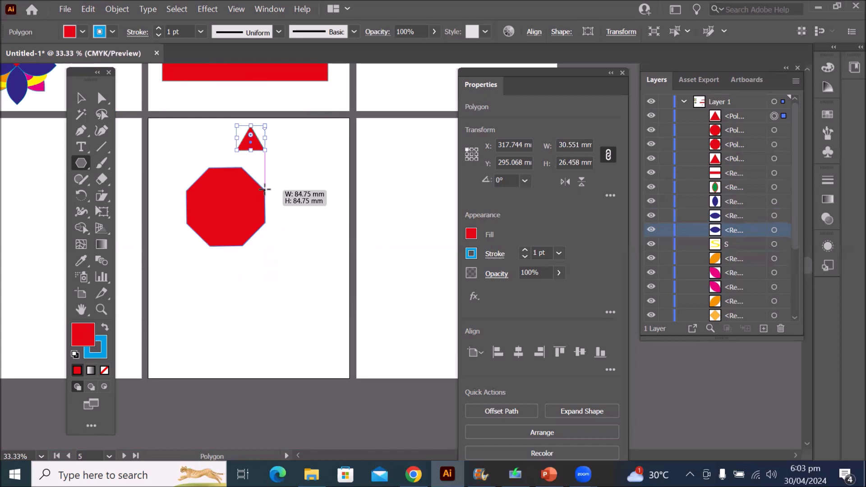
Enlarge the octagon being drawn to about 115 × 112 mm and vary its side count, settling on ten sides
mouse_move(265, 189)
left_mouse_down()
mouse_move(356, 276)
mouse_move(309, 214)
mouse_move(273, 186)
left_mouse_up()
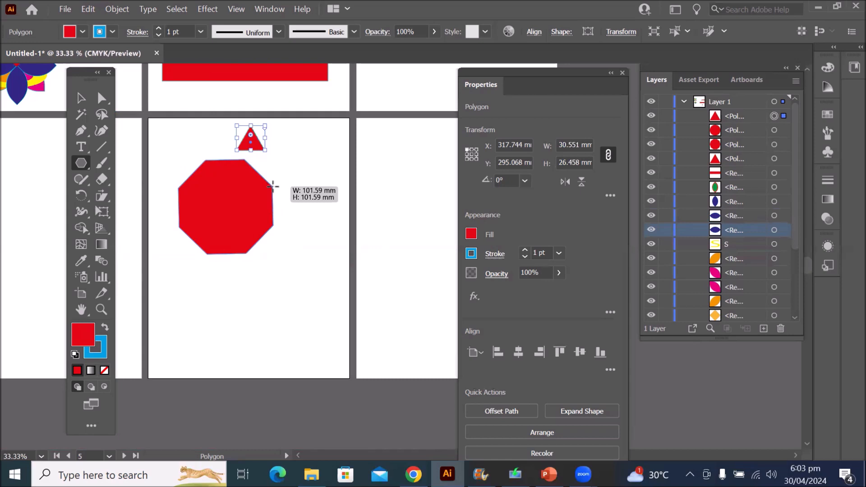
key("Up")
key("Up")
key("Up")
key("Up")
key("Up")
key("Up")
key("Up")
key("Up")
left_click_drag(272, 186, 272, 234)
key("Up")
key("Up")
key("Up")
key("Up")
key("Down")
key("Down")
key("Down")
key("Down")
key("Down")
key("Down")
key("Down")
key("Down")
key("Down")
key("Down")
key("Down")
key("Down")
key("Down")
key("Down")
key("Down")
key("Down")
key("Down")
key("Up")
key("Up")
key("Up")
key("Up")
key("Up")
left_click_drag(272, 234, 272, 234)
key("Up")
key("Up")
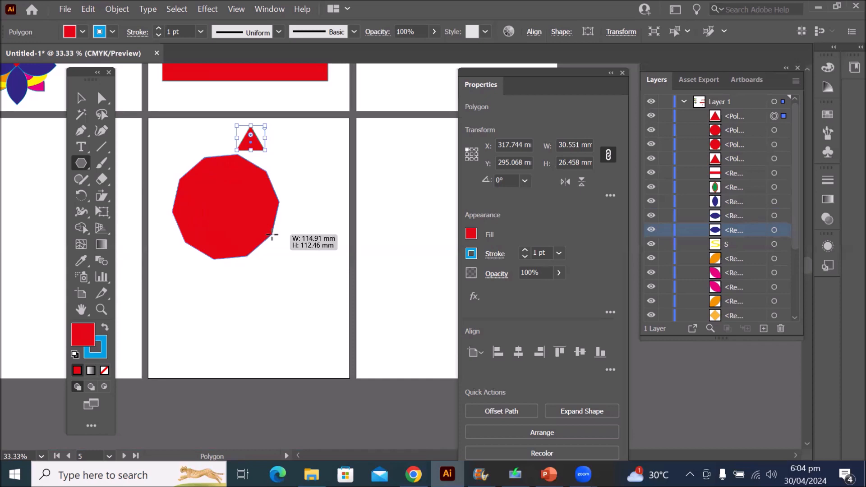
Shrink the many-sided polygon being drawn to about 85 × 85 mm and vary its side count, settling on an octagon
mouse_move(272, 234)
left_mouse_down()
mouse_move(270, 212)
mouse_move(265, 223)
left_mouse_up()
key("Down")
key("Down")
key("Down")
key("Down")
key("Down")
key("Down")
key("Down")
key("Down")
key("Up")
key("Up")
key("Up")
key("Up")
key("Up")
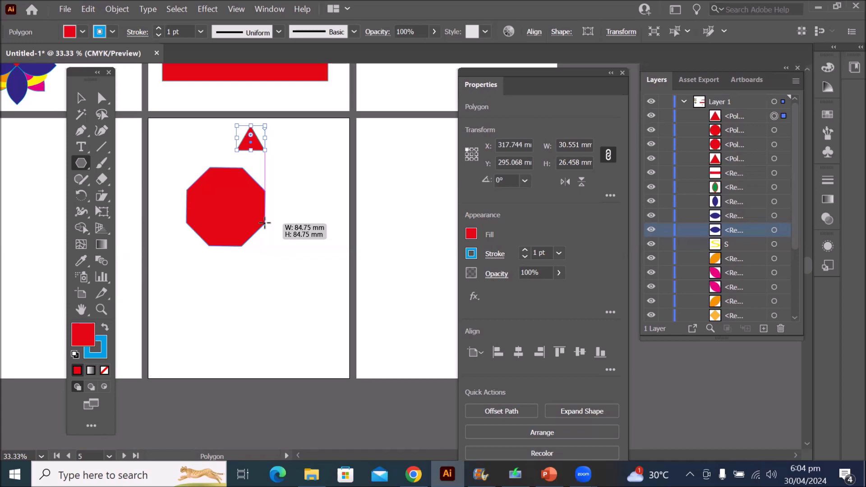
Reduce the polygon being drawn to six sides and finish it as a hexagon about 45 × 39 mm below the triangle
mouse_move(266, 223)
left_mouse_down()
mouse_move(248, 220)
mouse_move(311, 259)
mouse_move(265, 177)
mouse_move(243, 228)
mouse_move(296, 266)
mouse_move(237, 224)
left_mouse_up()
key("Down")
key("Down")
key("Down")
key("Up")
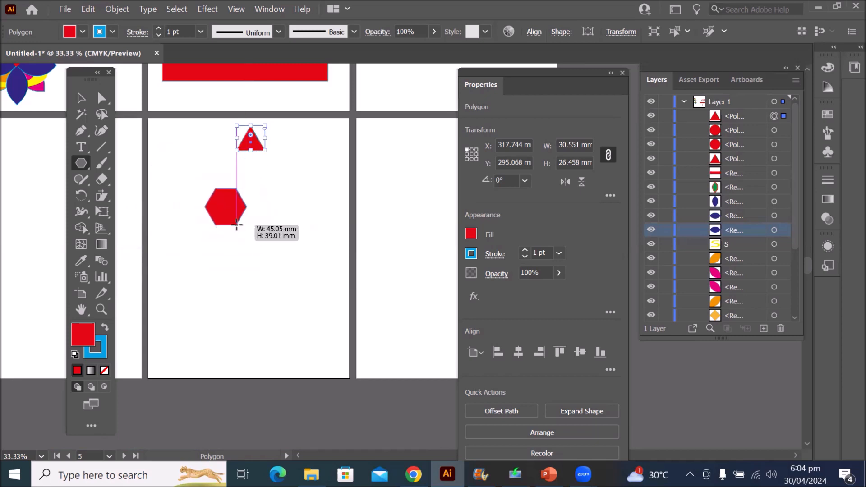
left_click_drag(237, 224, 238, 225)
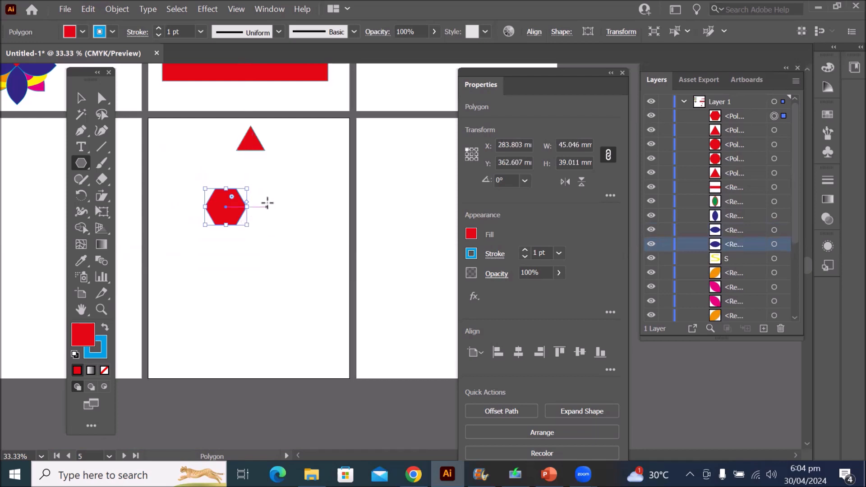
Rotate the hexagon to 270° so that it stands on a corner
scroll(267, 203, "up", 5)
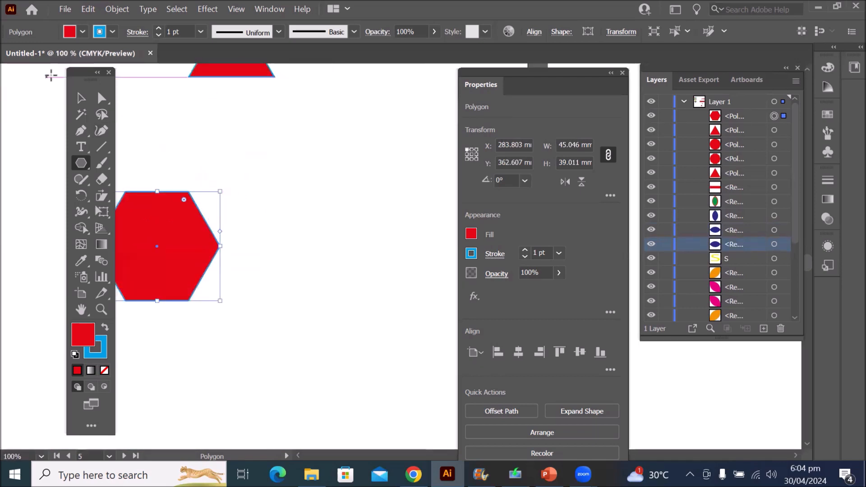
left_click_drag(90, 74, 41, 98)
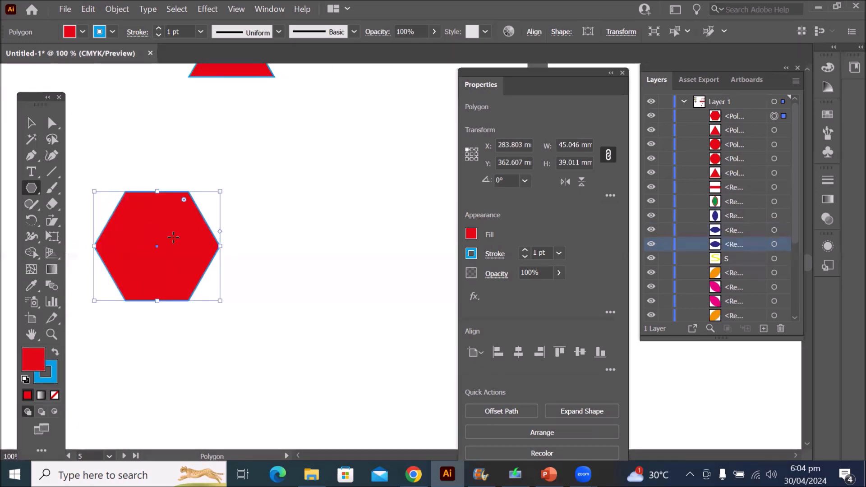
left_click_drag(225, 187, 243, 305)
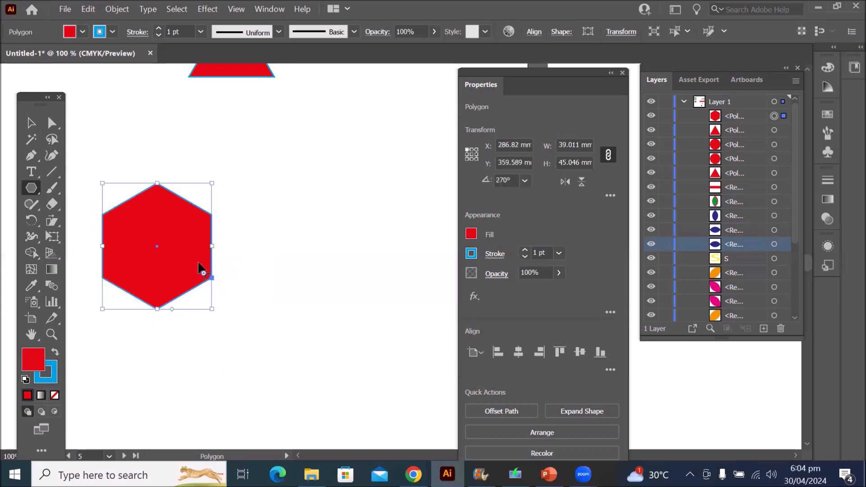
left_click_drag(174, 232, 257, 246)
key("ctrl+z")
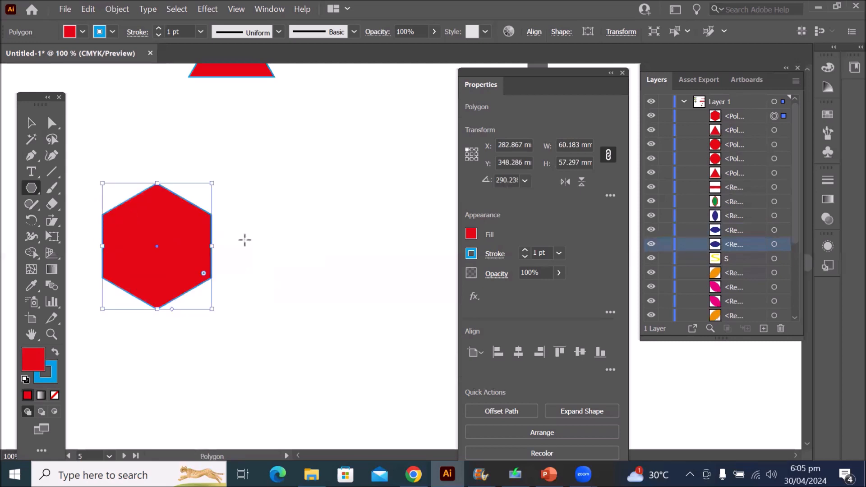
Duplicate the hexagon edge to edge to build a honeycomb of seven, with six hexagons surrounding a central one
left_click(31, 122)
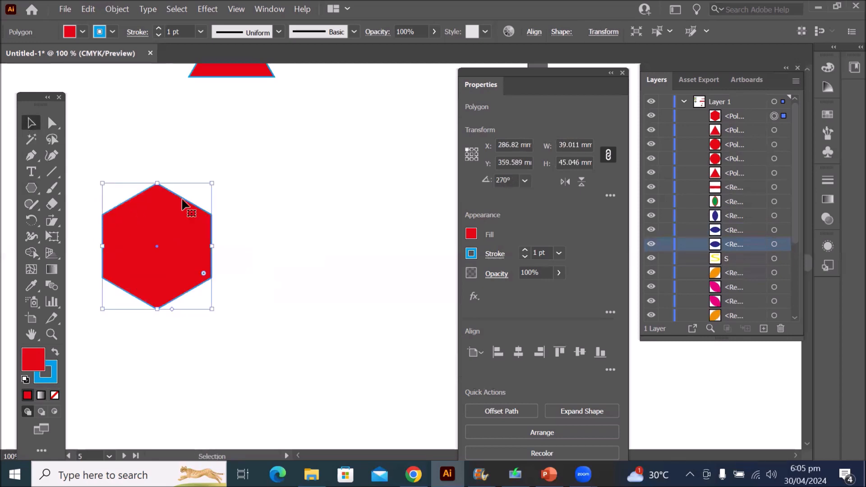
left_click_drag(207, 245, 306, 245)
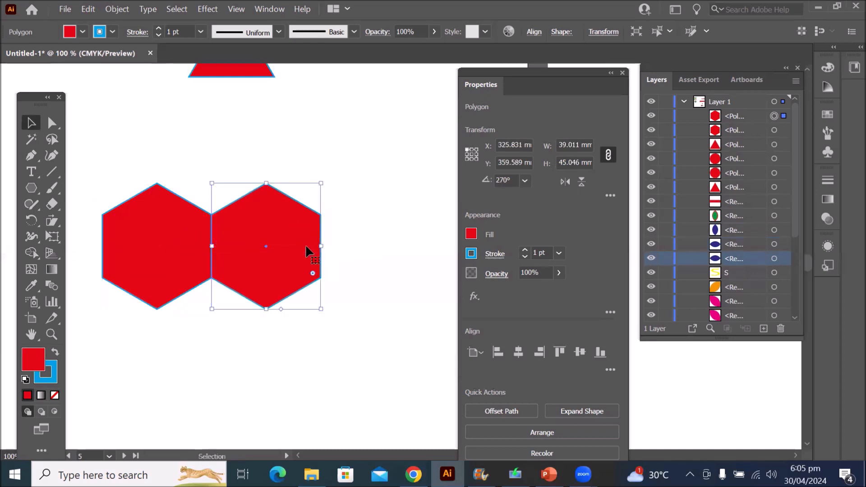
scroll(311, 257, "down", 3)
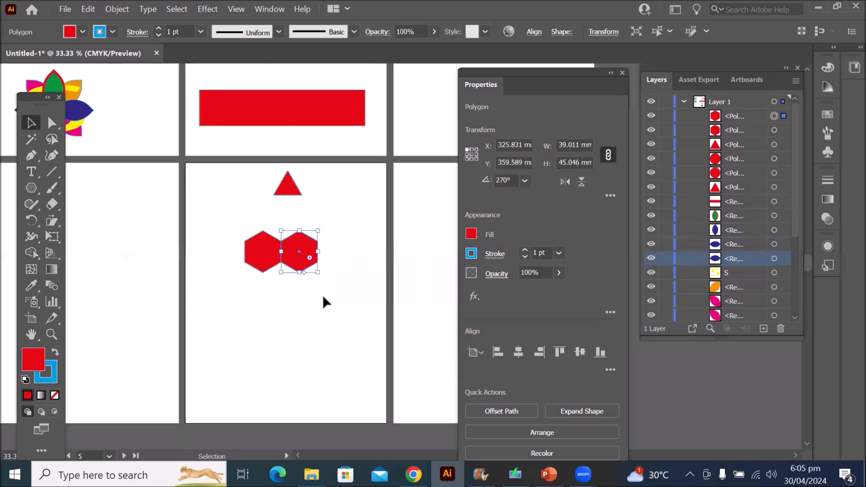
scroll(325, 301, "up", 2)
left_click_drag(280, 226, 271, 348)
Fill the central hexagon of the honeycomb with dark blue and deselect it
left_click(245, 264)
left_click(82, 32)
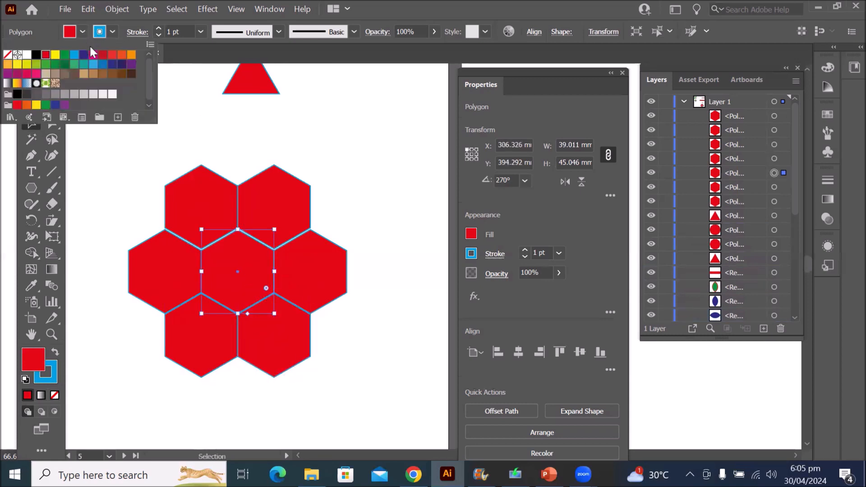
left_click(84, 54)
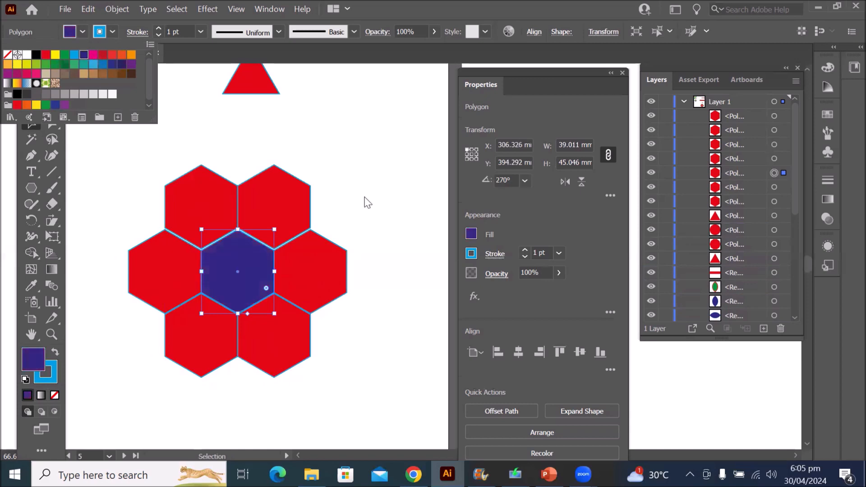
left_click(369, 199)
left_click(371, 195)
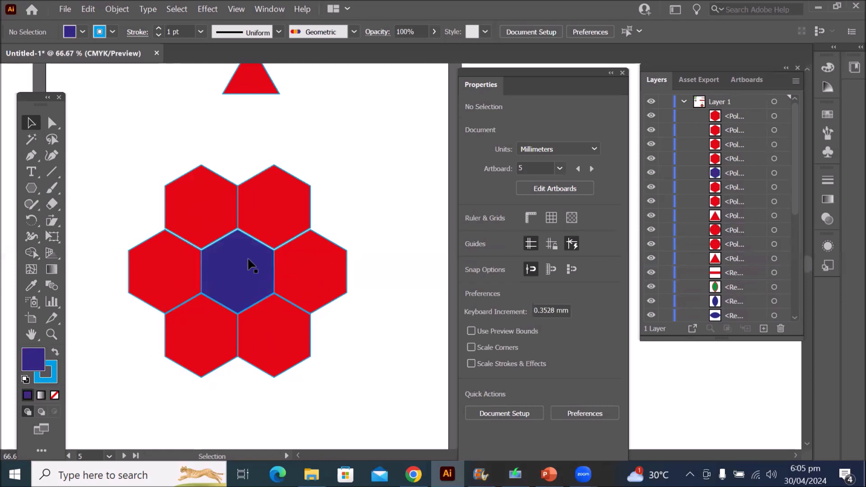
Add two red hexagon copies diagonally outward from each lower hexagon of the honeycomb, forming two legs
scroll(325, 286, "down", 2)
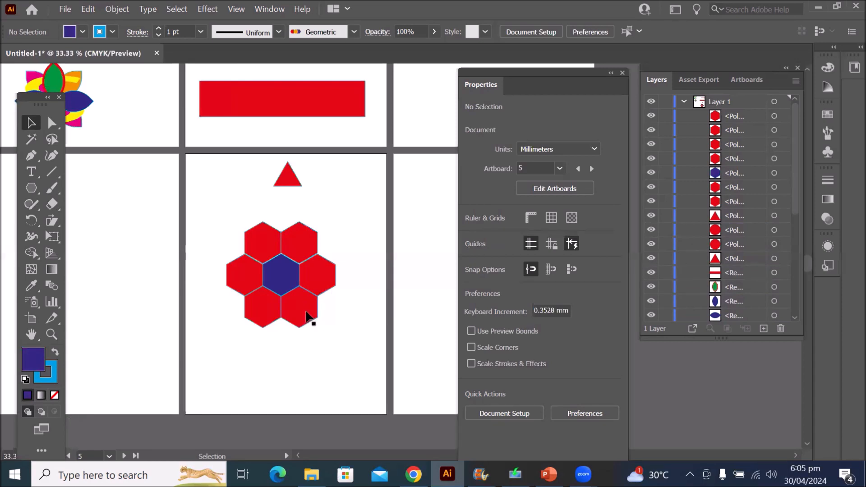
left_click_drag(306, 315, 252, 348)
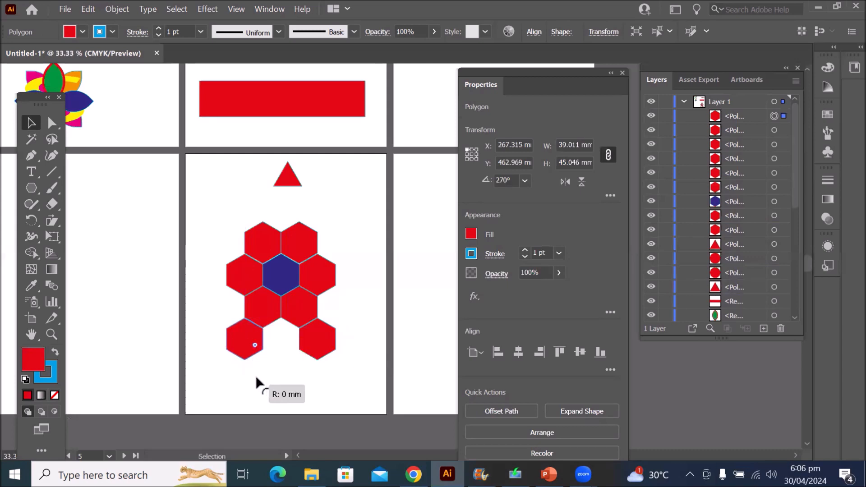
left_click_drag(246, 339, 228, 370)
left_click_drag(327, 346, 341, 375)
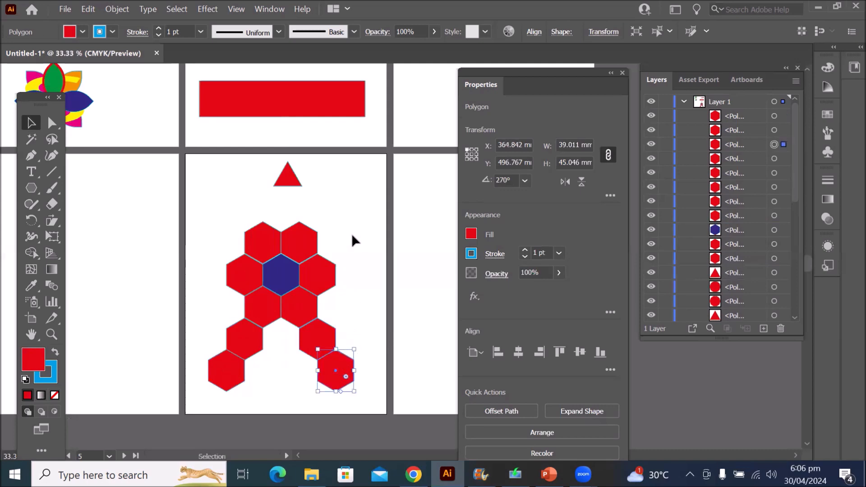
Move the red triangle to the artboard's upper left corner and place a hexagon copy centred on top of the honeycomb
left_click(292, 191)
left_click_drag(286, 180, 206, 186)
left_click_drag(263, 246, 286, 209)
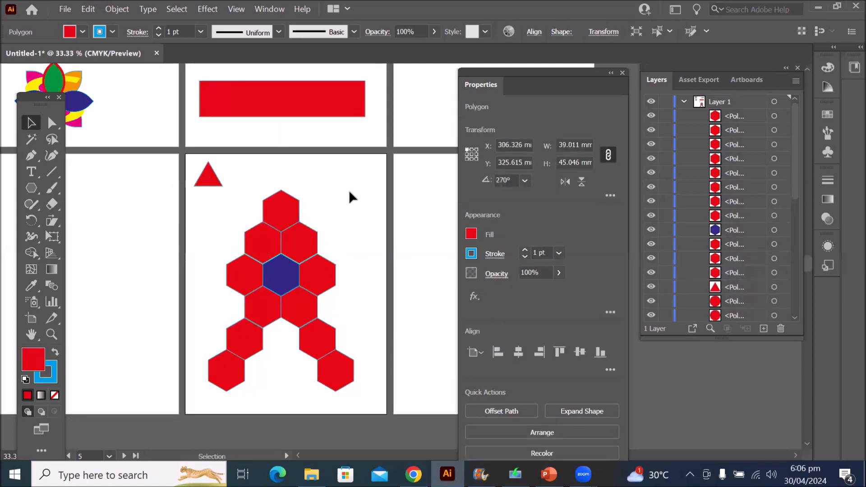
Fill the topmost hexagon with green, replace that fill with dark blue, and deselect it
left_click(303, 217)
left_click(273, 210)
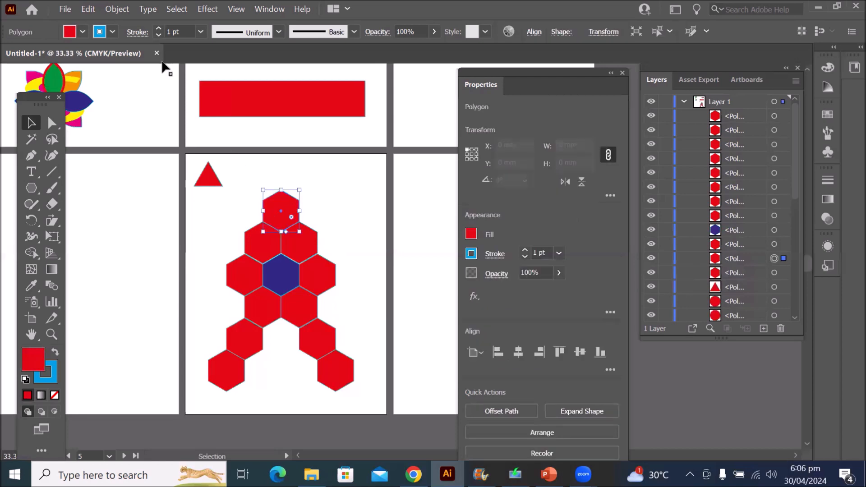
left_click(83, 32)
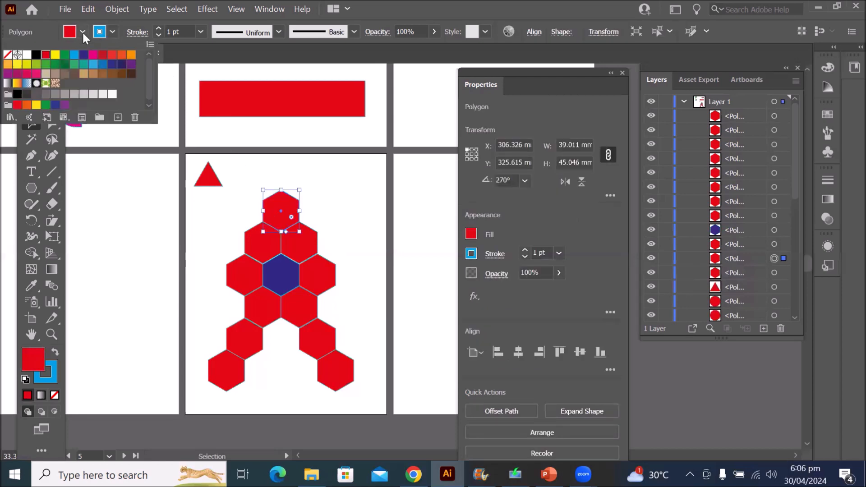
left_click(65, 56)
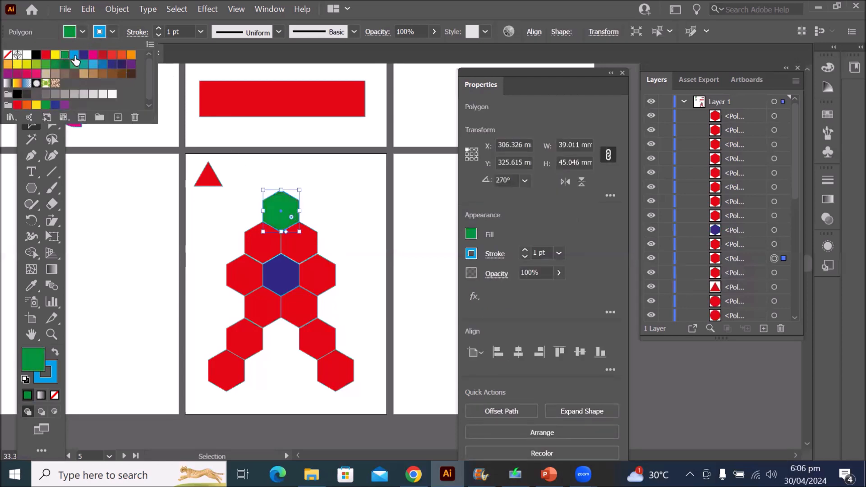
left_click(83, 55)
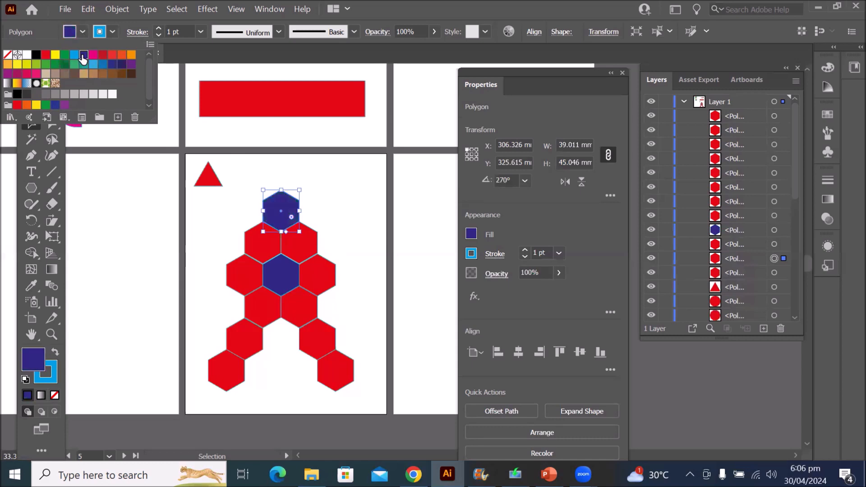
left_click(349, 180)
Place a red hexagon copy on each outer side of the honeycomb, diagonally below its middle row, and deselect
left_click_drag(323, 282, 214, 300)
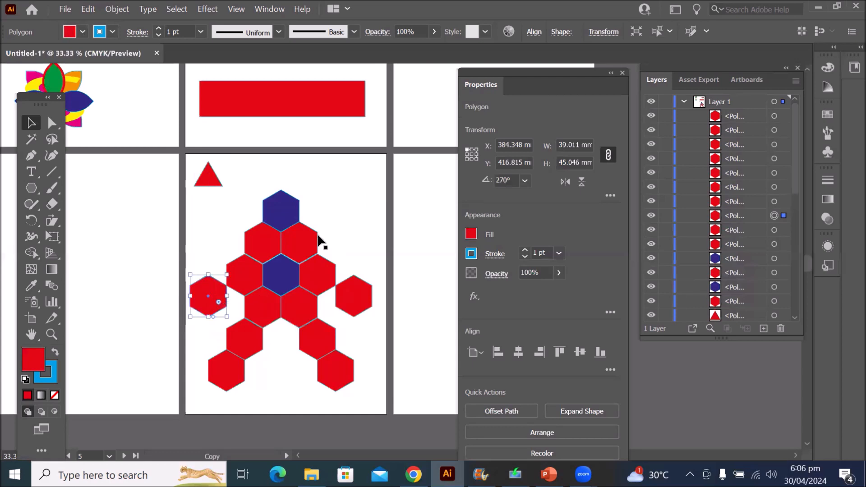
left_click(353, 207)
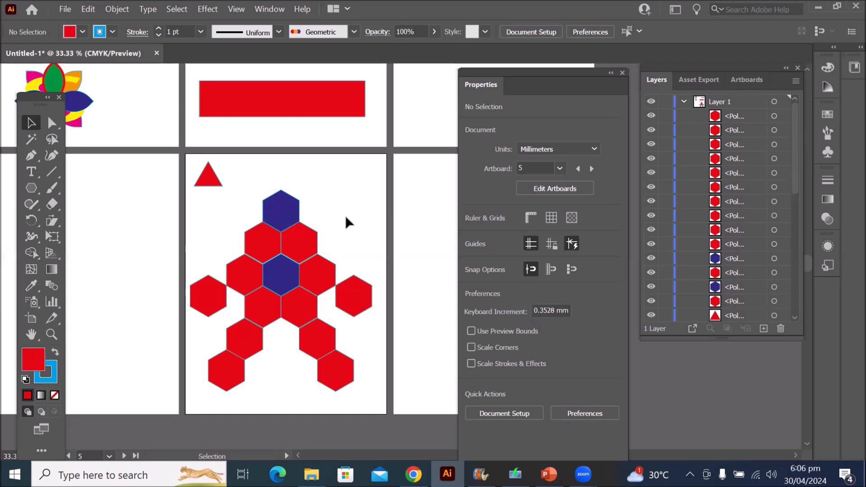
Try rounding the topmost hexagon's corners almost into a circle, and return them to sharp corners
scroll(284, 230, "up", 3)
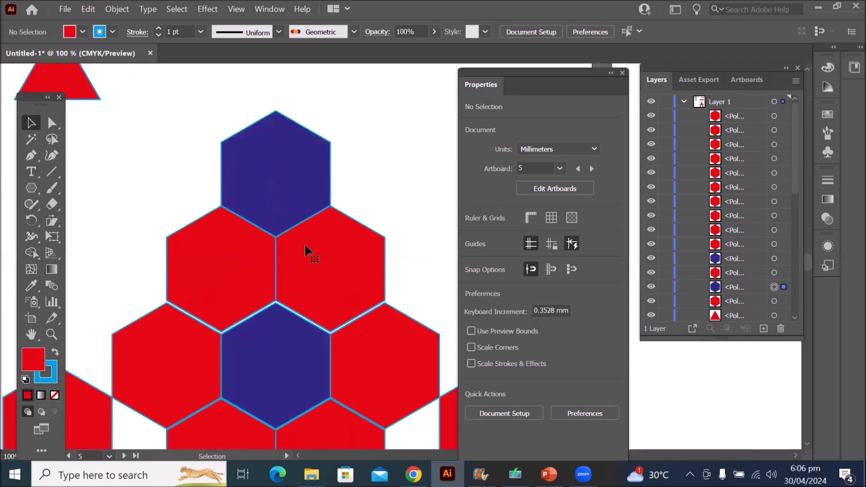
left_click(278, 157)
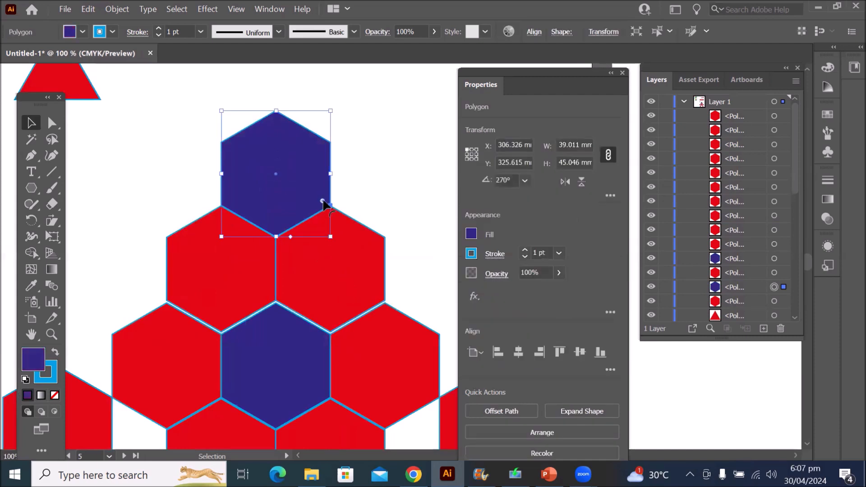
left_click_drag(322, 201, 284, 175)
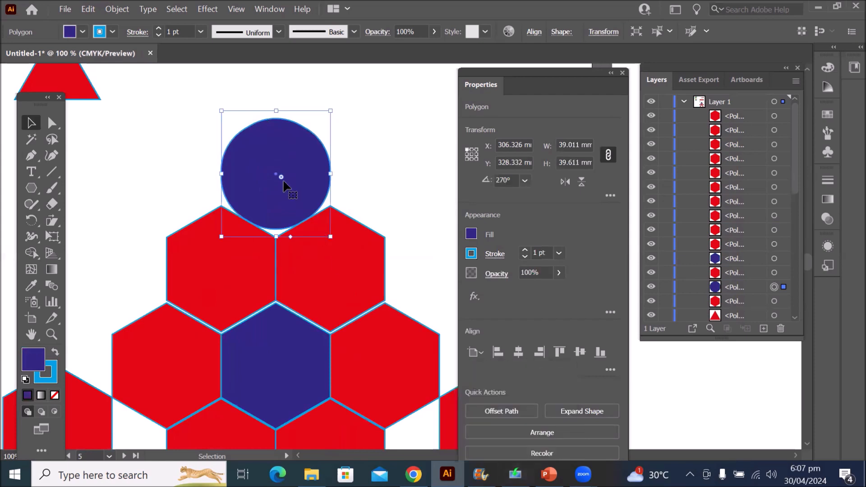
left_click_drag(284, 180, 318, 220)
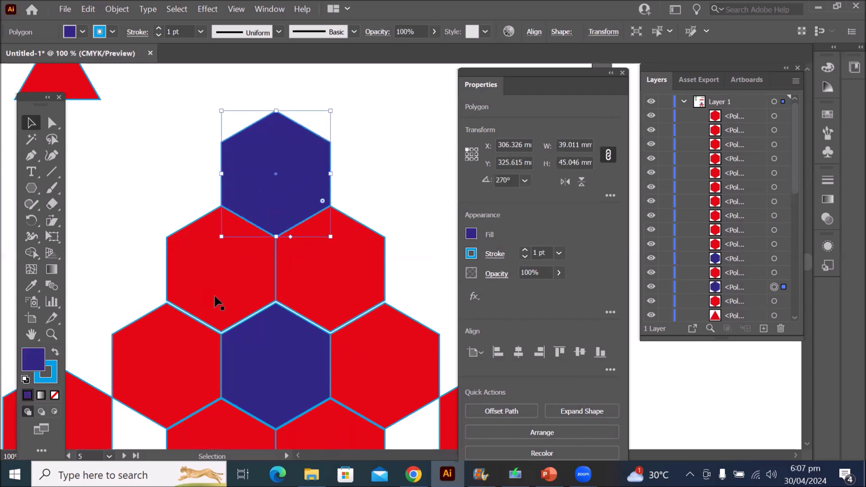
Try rounding the outer upper corners of the two red hexagons beside the central blue one to about 19.5 mm, undo it, and deselect
scroll(218, 303, "down", 1)
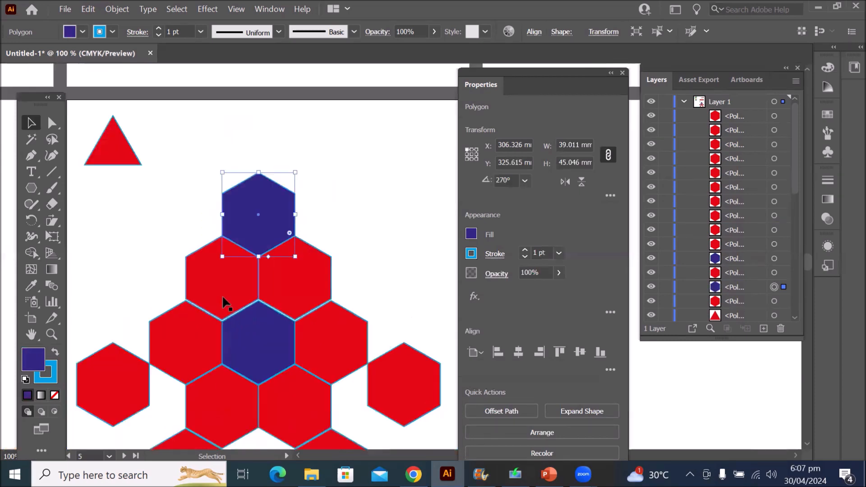
left_click(177, 342)
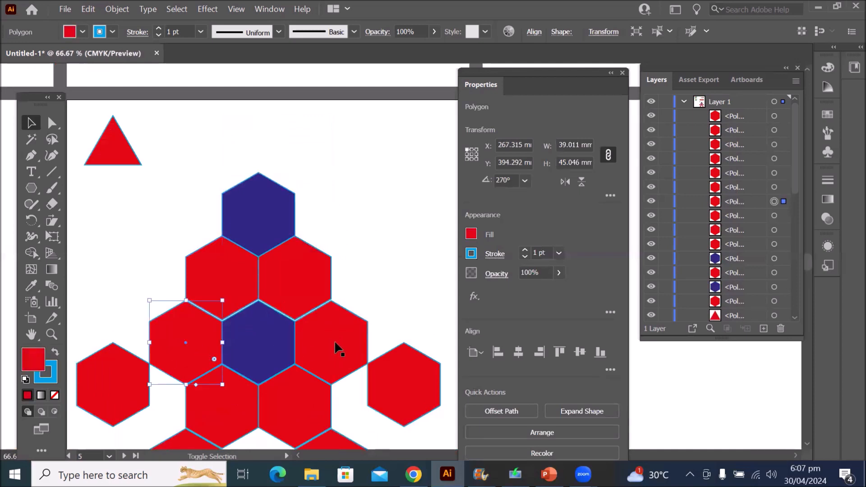
left_click(334, 345, "shift")
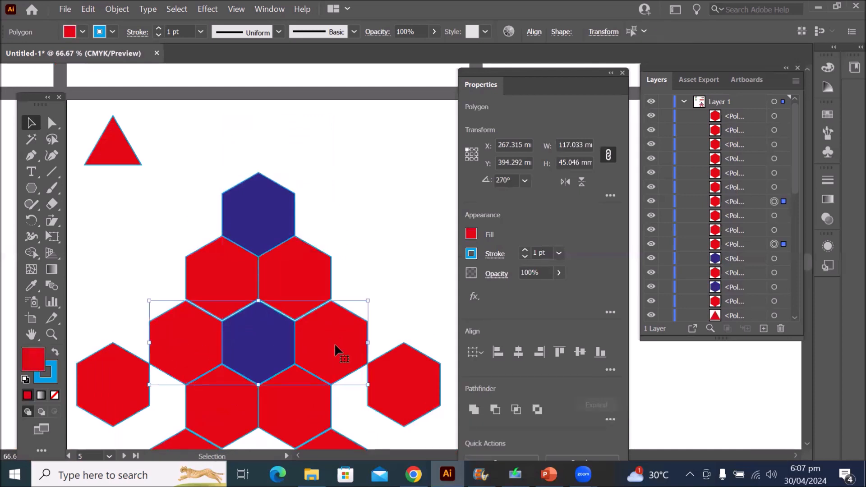
left_click(53, 123)
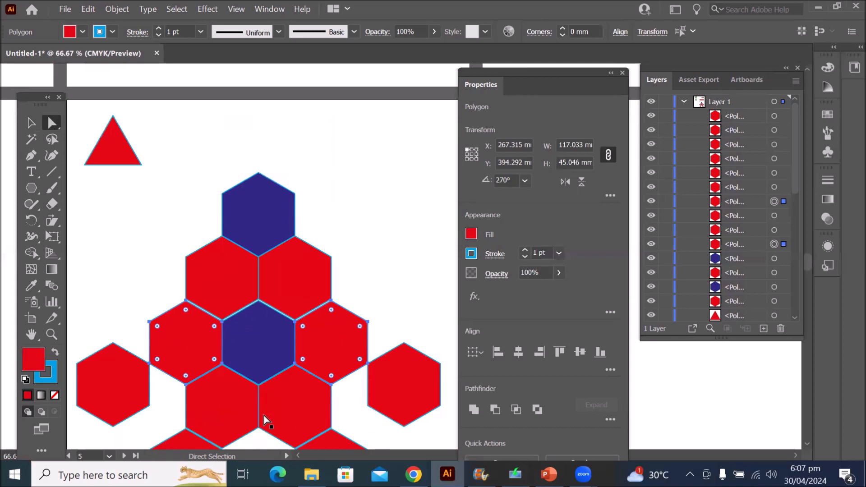
scroll(263, 415, "up", 1)
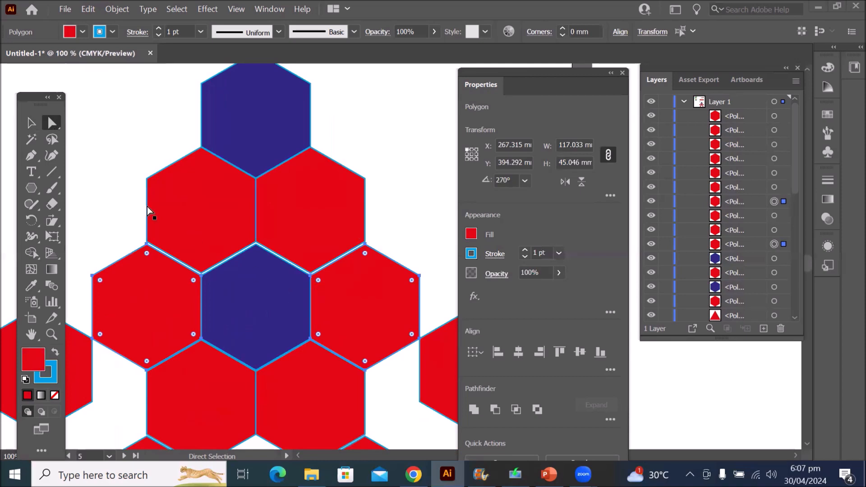
left_click(32, 123)
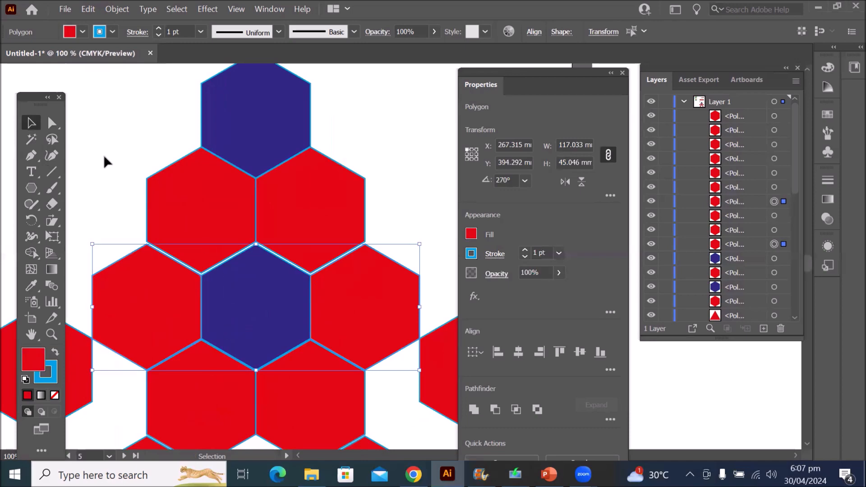
left_click(51, 123)
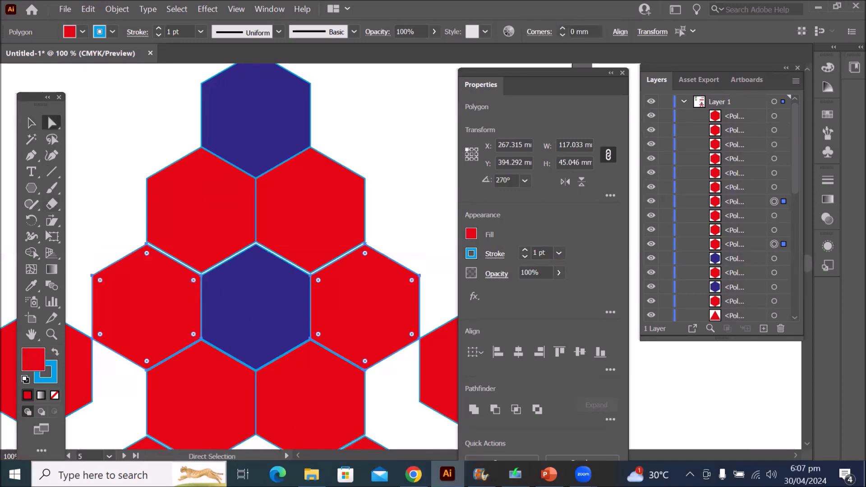
mouse_move(108, 474)
left_click(574, 95)
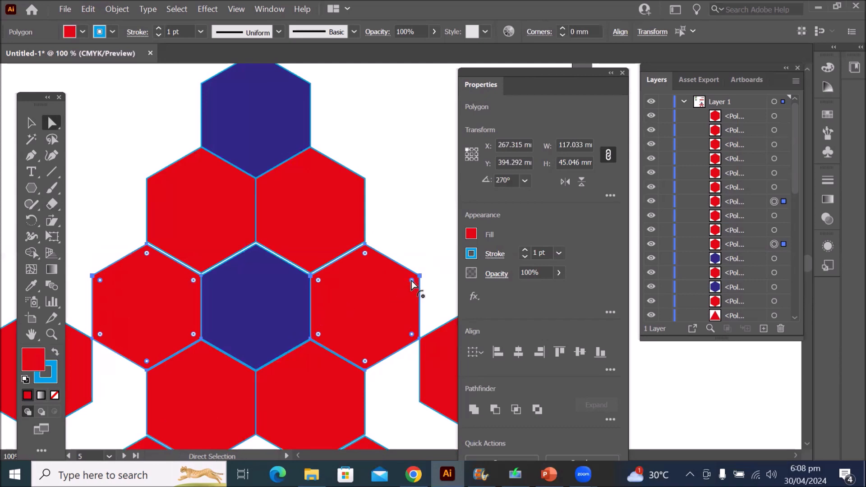
left_click_drag(410, 280, 358, 329)
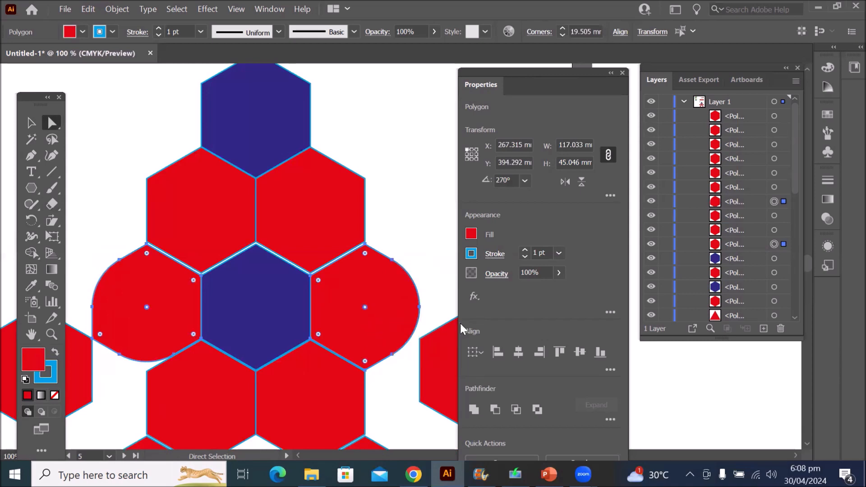
key("ctrl+z")
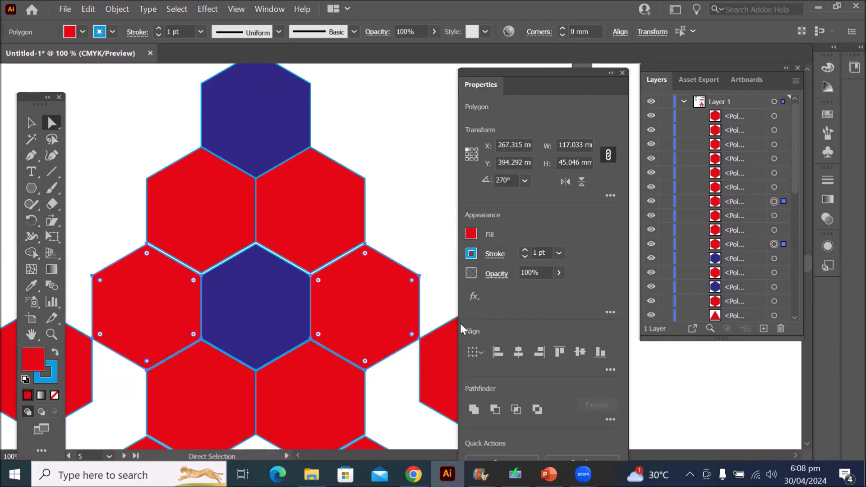
left_click(421, 206)
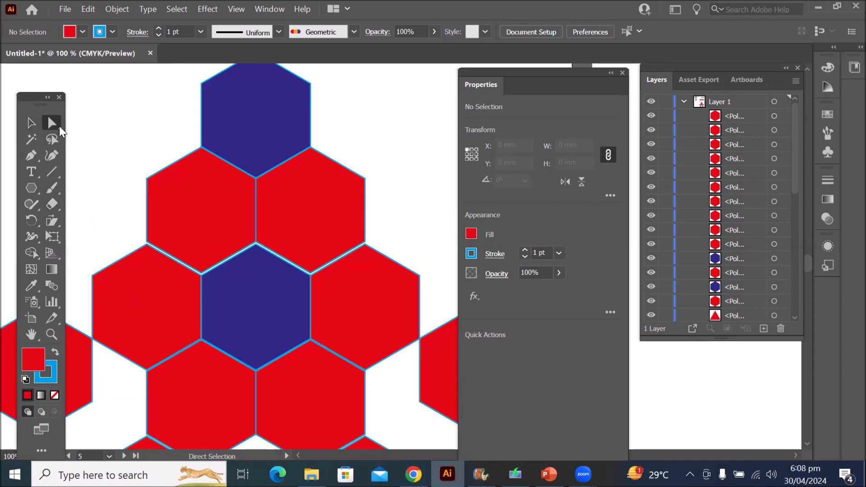
Round the outer upper corner of each red hexagon directly below the topmost blue one, using about 31.5 mm on the left hexagon
left_click(197, 212)
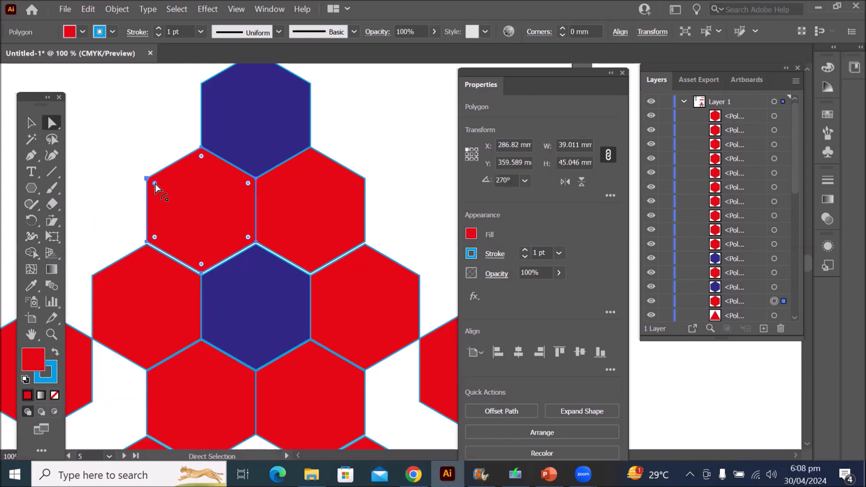
left_click_drag(155, 184, 228, 241)
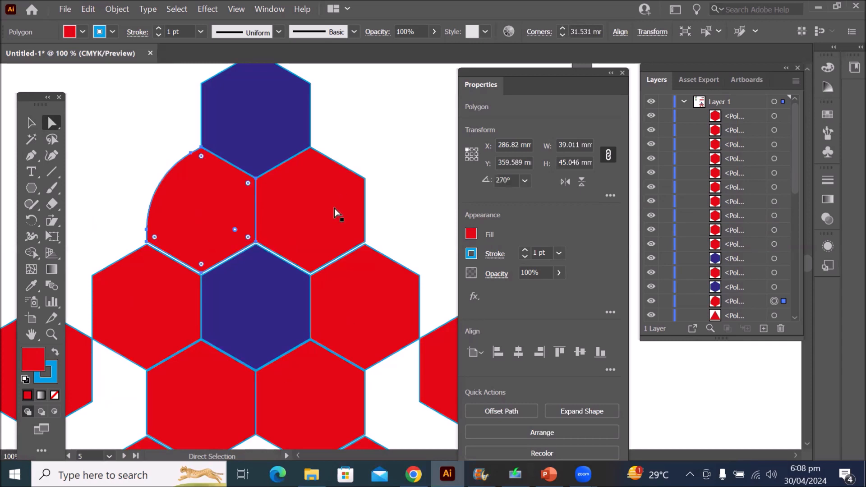
left_click(365, 179)
mouse_move(356, 185)
left_mouse_down()
mouse_move(289, 236)
mouse_move(357, 183)
left_mouse_up()
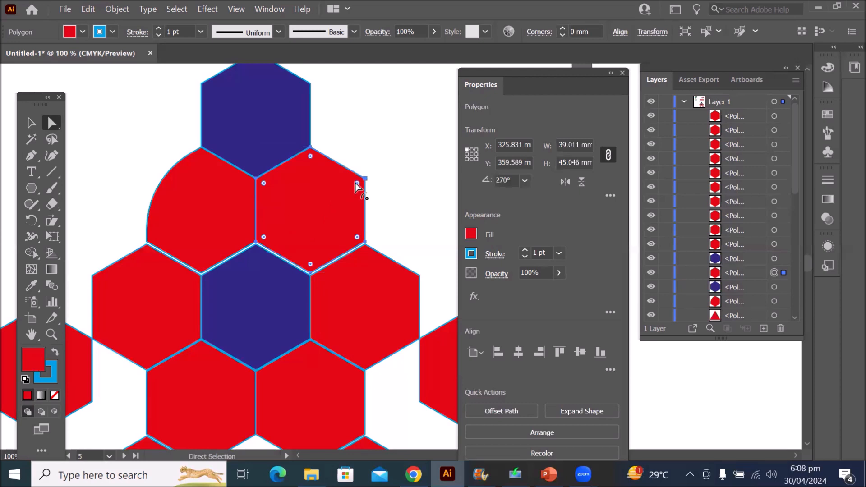
left_click_drag(356, 186, 260, 289)
Slightly round the remaining corners of the left red hexagon directly below the topmost blue one, and deselect it
left_click(213, 229)
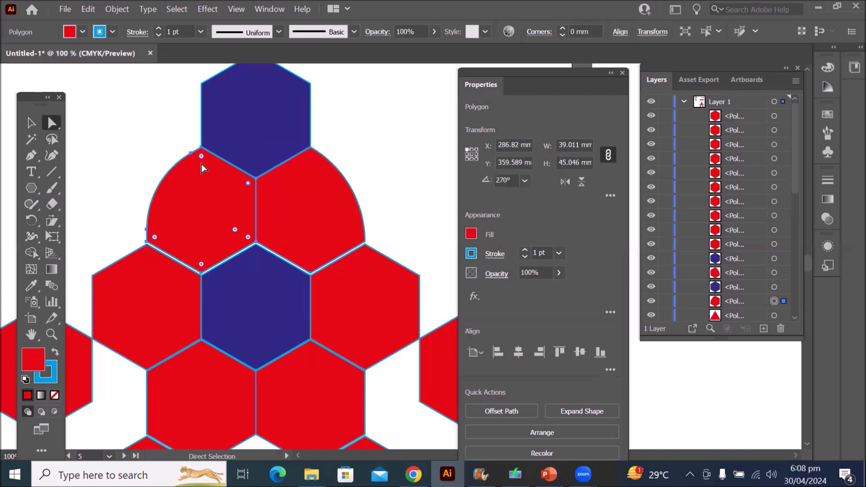
left_click_drag(201, 156, 208, 161)
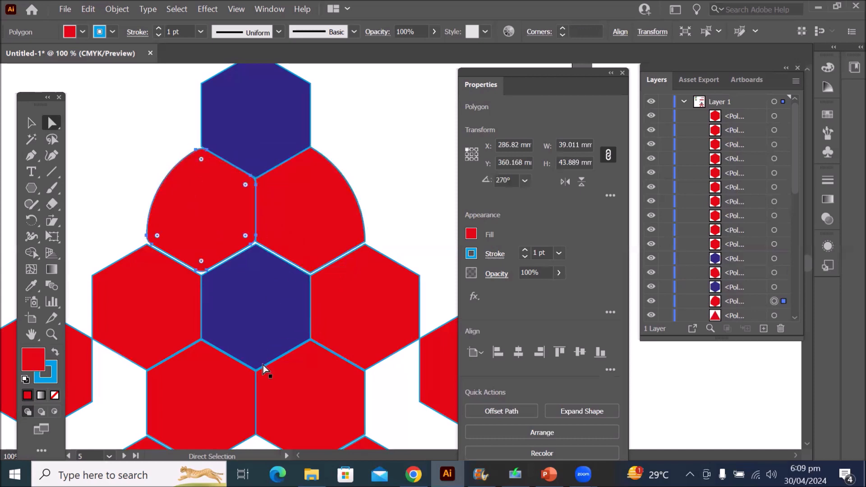
left_click(400, 212)
Try rounding two opposite corners of the honeycomb's outer right hexagon to about 39 mm, and return them to sharp corners
scroll(418, 361, "down", 3)
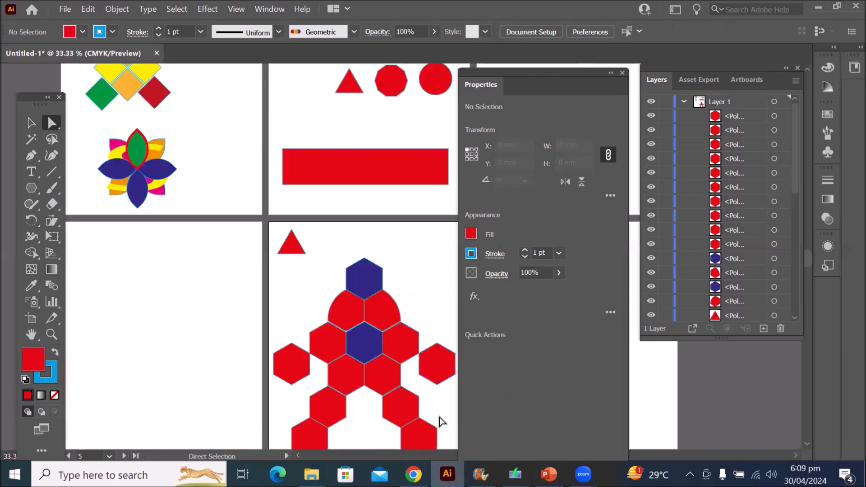
left_click_drag(441, 412, 281, 274)
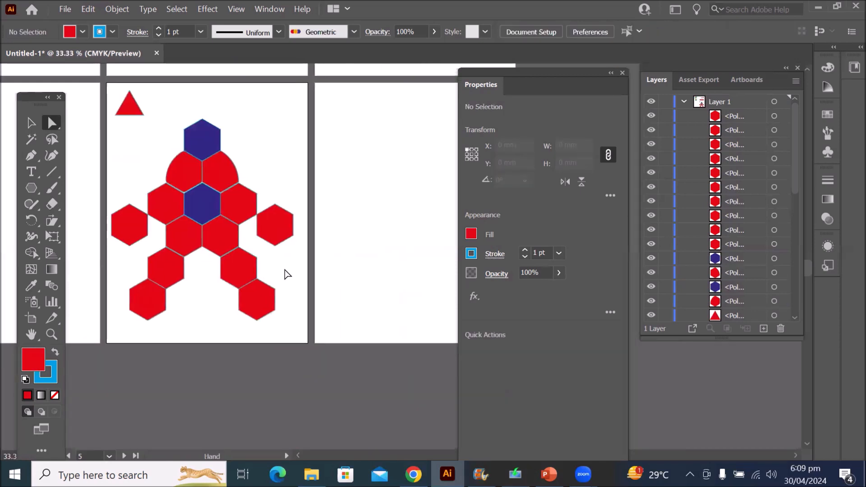
left_click(274, 220)
scroll(300, 253, "up", 3)
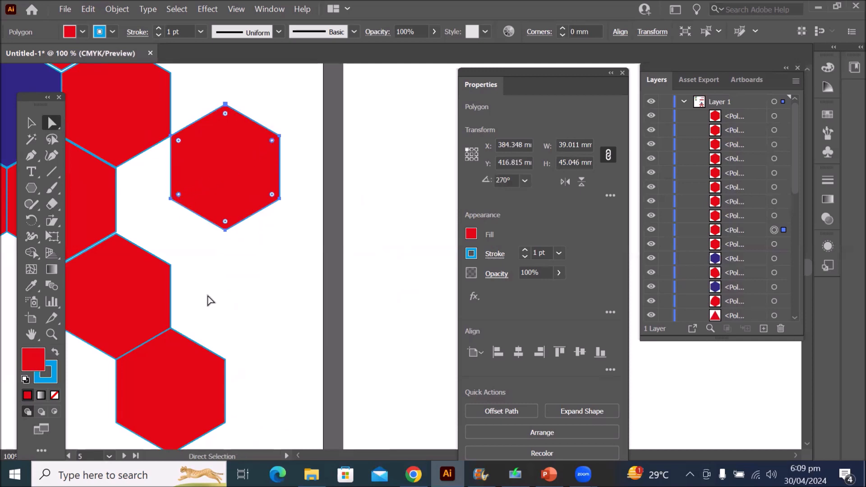
left_click_drag(274, 143, 188, 267)
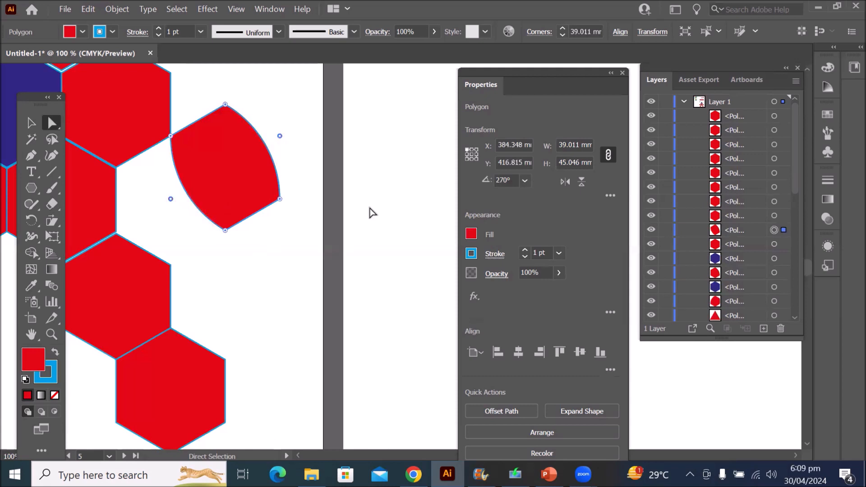
left_click_drag(279, 136, 67, 321)
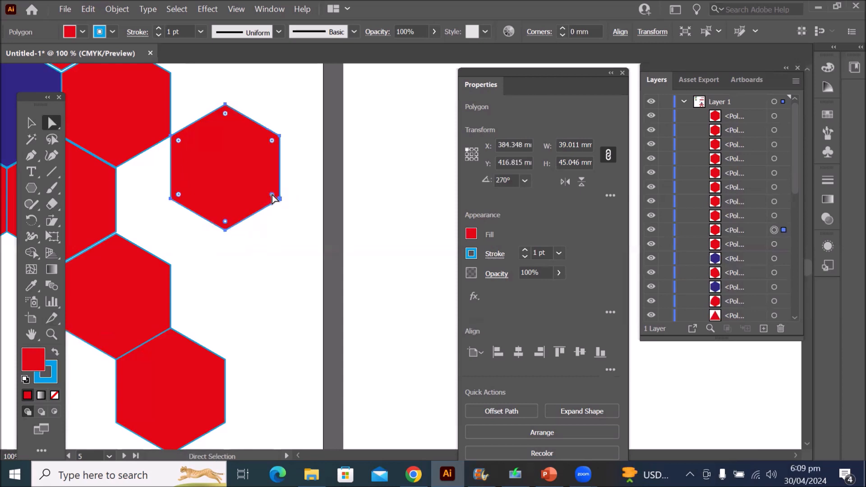
left_click_drag(272, 194, 303, 248)
Draw a red three-sided polygon about 24.7 mm wide and 21.4 mm high on the empty sixth artboard
scroll(304, 248, "down", 2)
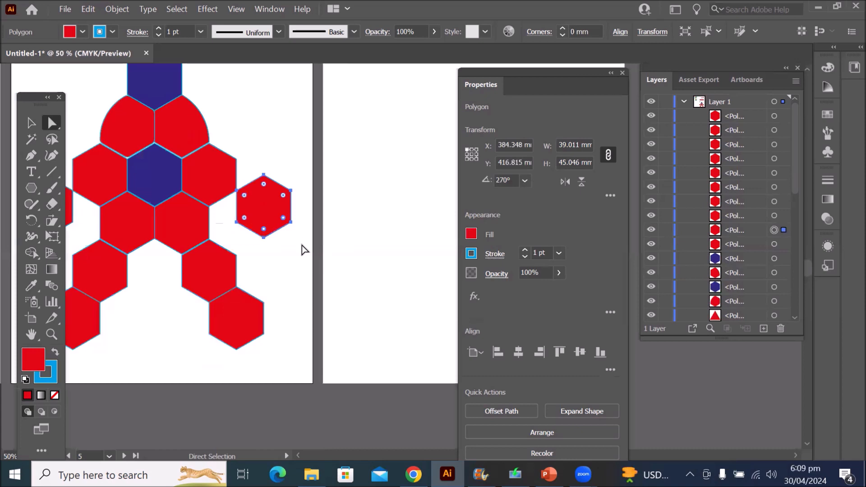
left_click(32, 192)
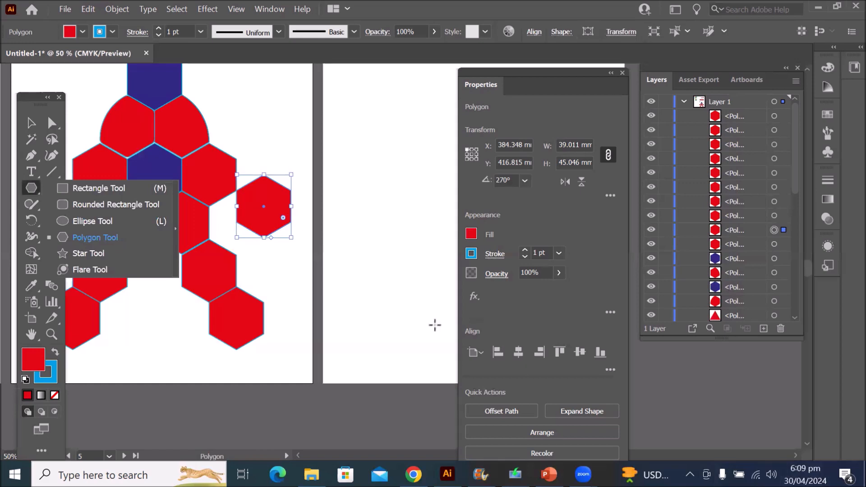
key("space")
left_click_drag(401, 285, 178, 283)
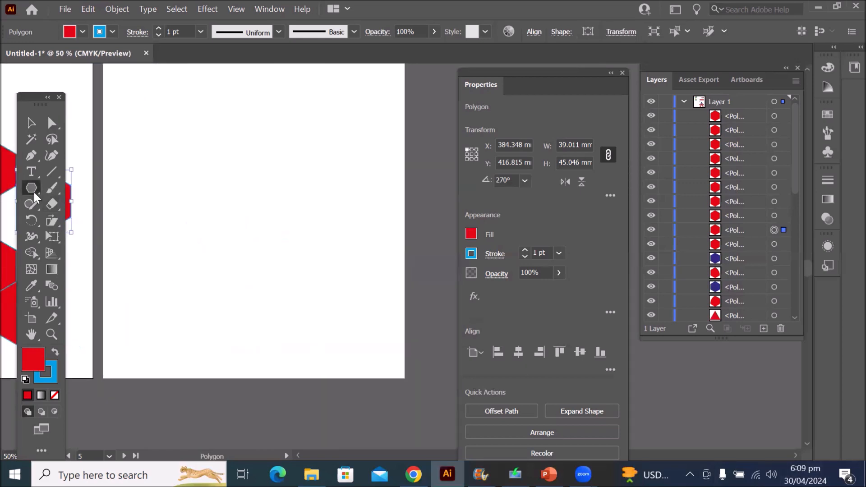
mouse_move(222, 144)
left_mouse_down()
mouse_move(284, 197)
mouse_move(262, 209)
mouse_move(266, 168)
mouse_move(237, 156)
left_mouse_up()
key("Down")
key("Down")
key("Down")
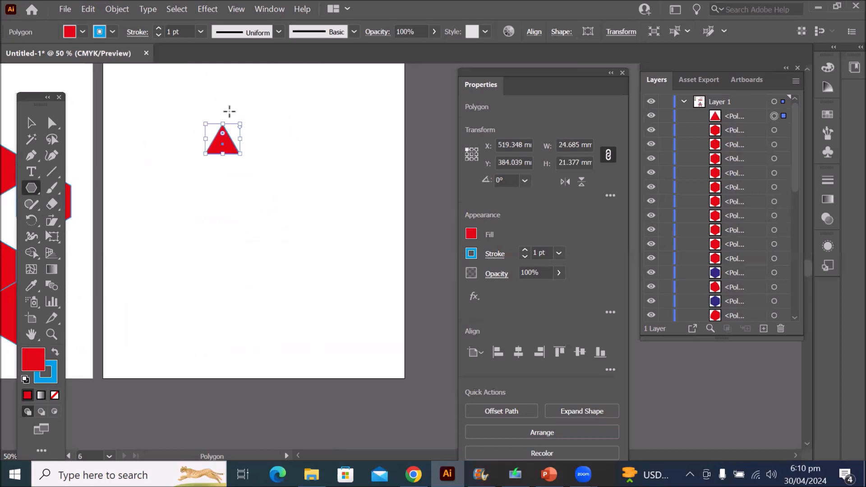
Round only the top corner of the new red triangle to a radius of about 4.8 mm
scroll(228, 110, "up", 3)
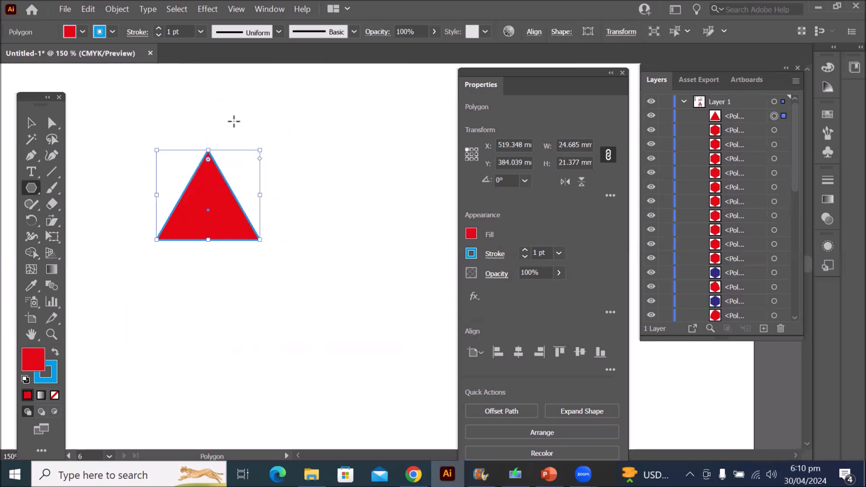
left_click(30, 122)
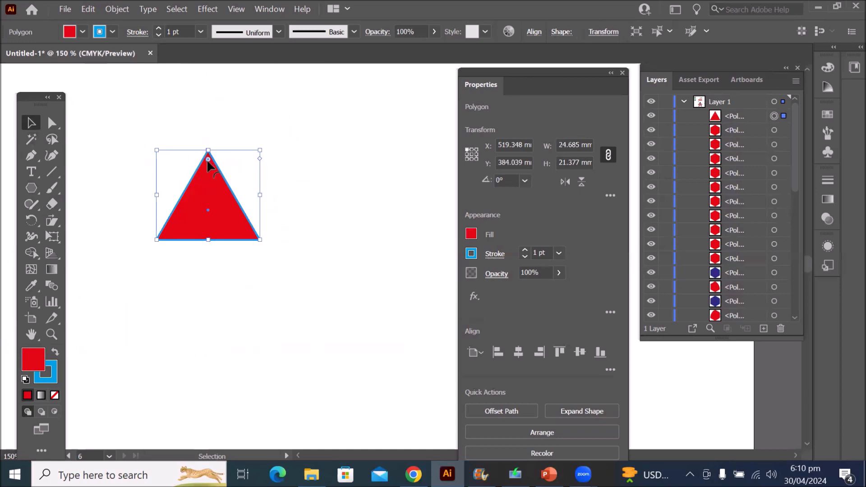
left_click_drag(208, 166, 216, 138)
left_click(52, 122)
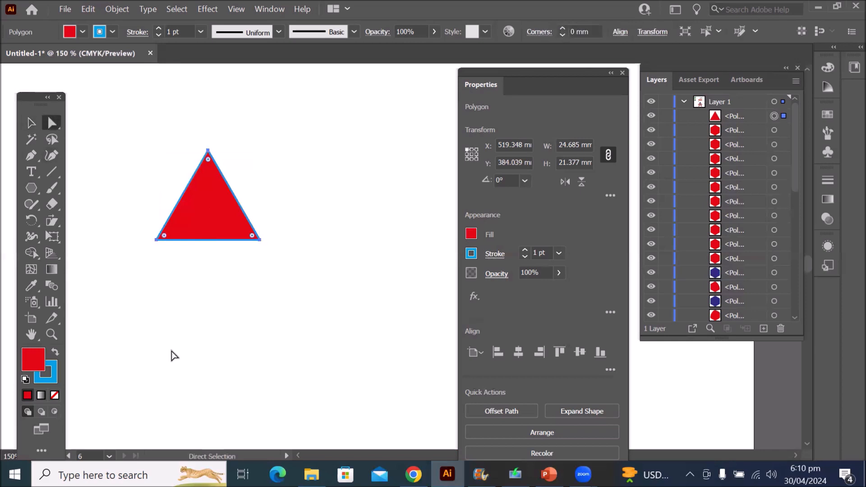
left_click_drag(207, 160, 215, 136)
left_click_drag(208, 162, 208, 191)
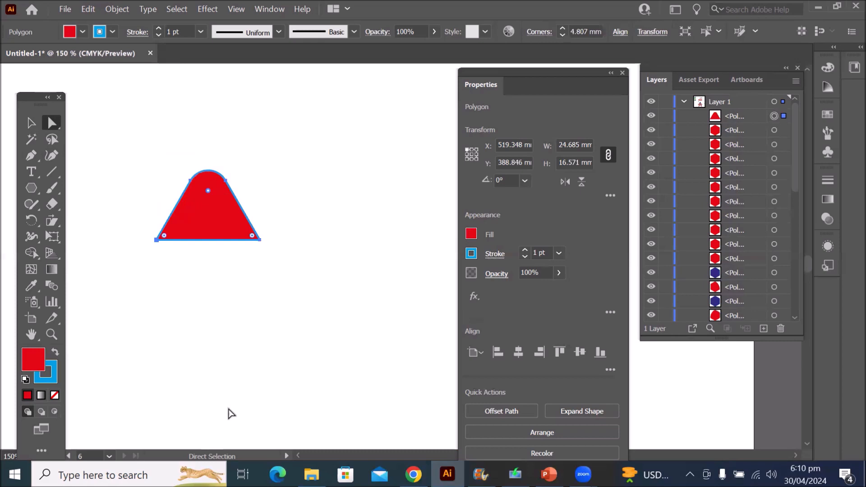
Duplicate the rounded triangle to its right with touching base corners, and copy the pair into a second row directly beneath
scroll(265, 312, "down", 1)
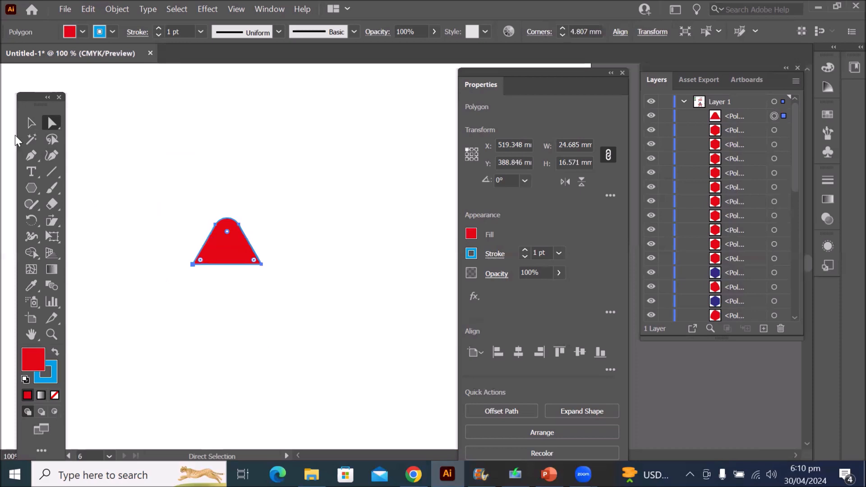
left_click(30, 123)
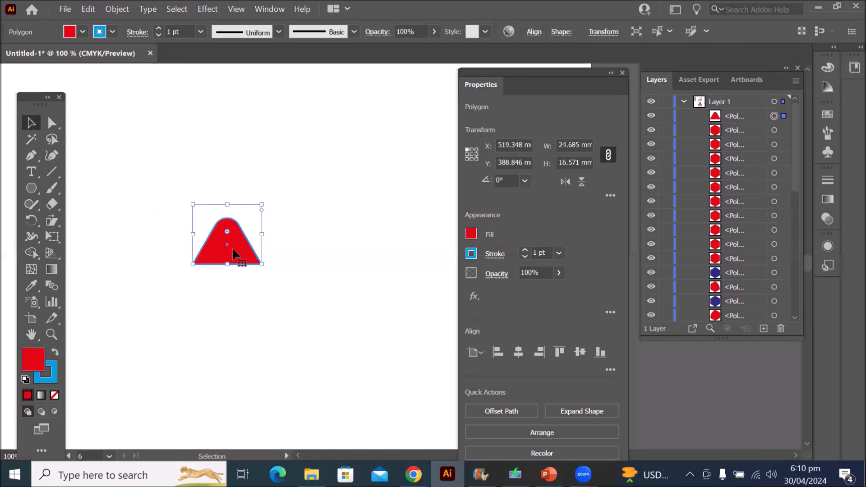
left_click_drag(236, 253, 305, 255)
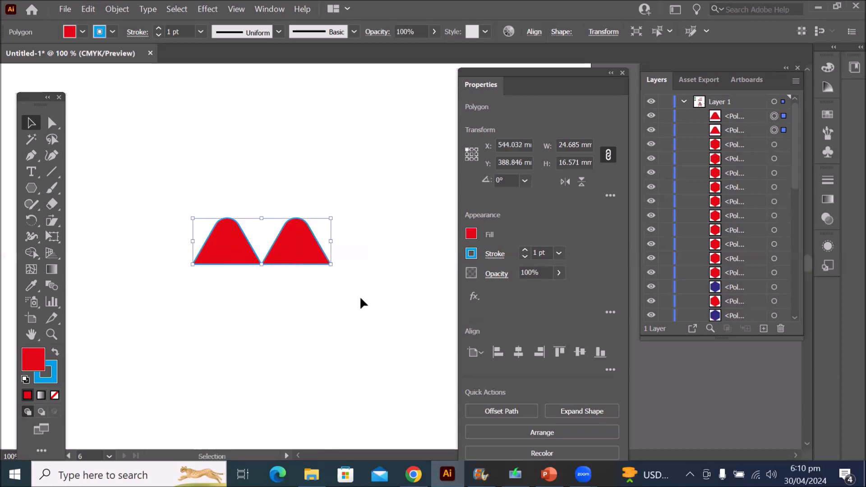
left_click_drag(181, 207, 438, 329)
left_click_drag(296, 256, 300, 303)
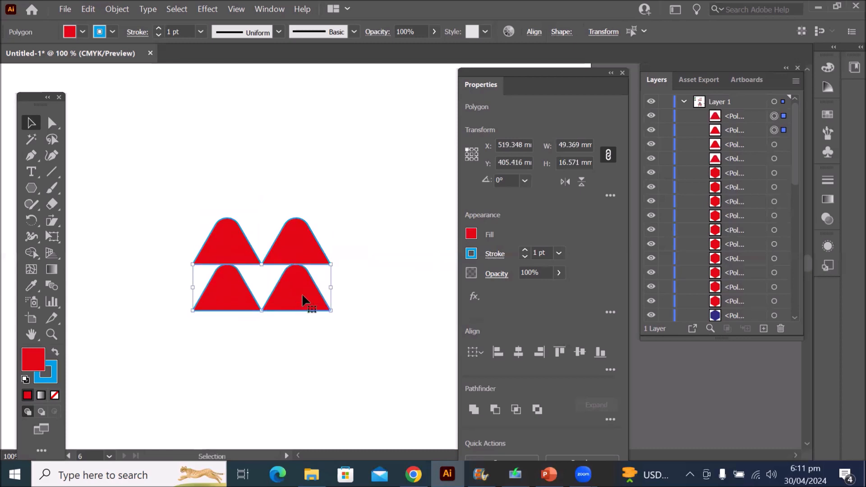
Flip the copied pair vertically, place it exactly over the original pair, and fill it with dark blue
left_click(582, 181)
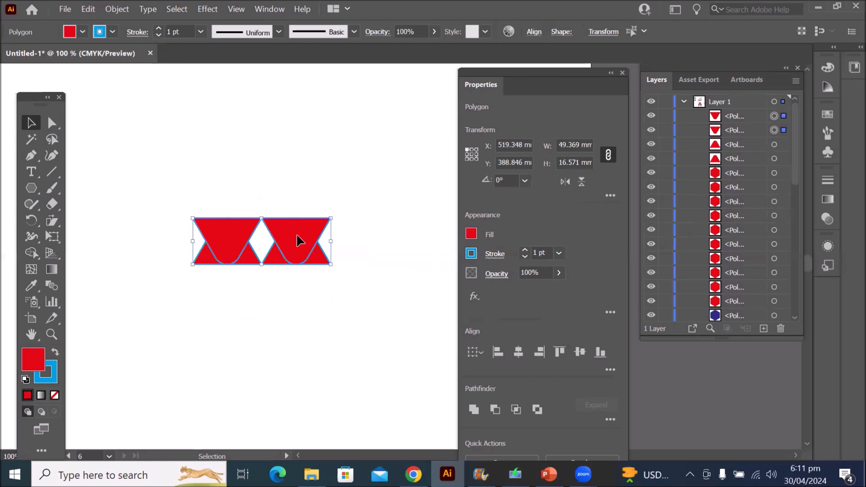
left_click(83, 32)
left_click(83, 56)
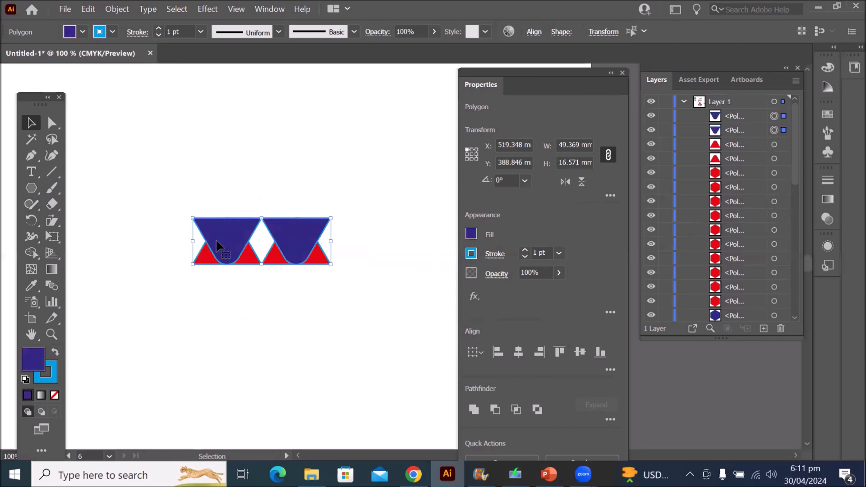
Move one inverted blue triangle directly beneath the red pair, centred on the corner where the red triangles meet
left_click(245, 303)
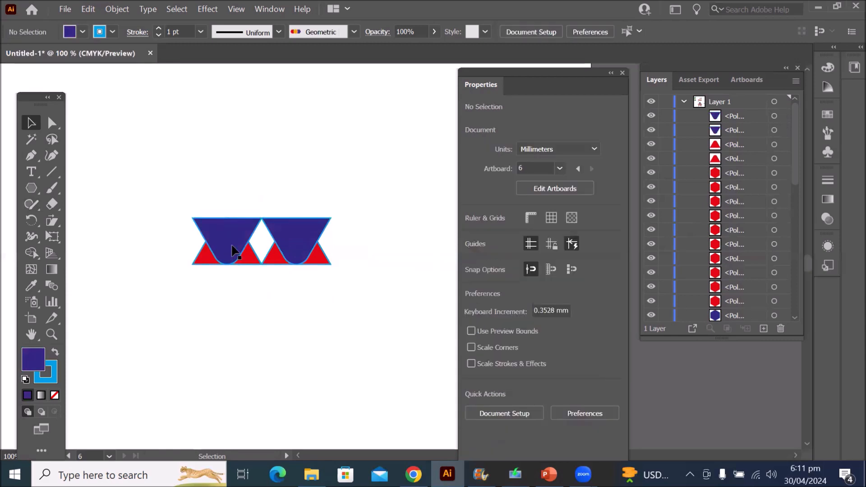
left_click_drag(227, 242, 226, 253)
left_click_drag(262, 334, 269, 297)
Place the other blue triangle above the red pair, centred between them, and flip it vertically so it stands upright
left_click_drag(286, 234, 392, 134)
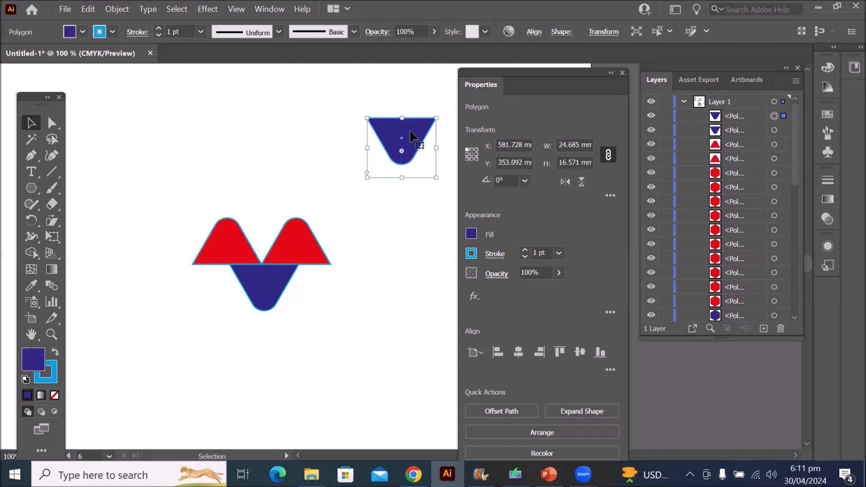
left_click_drag(410, 135, 275, 201)
left_click(581, 181)
left_click(278, 369)
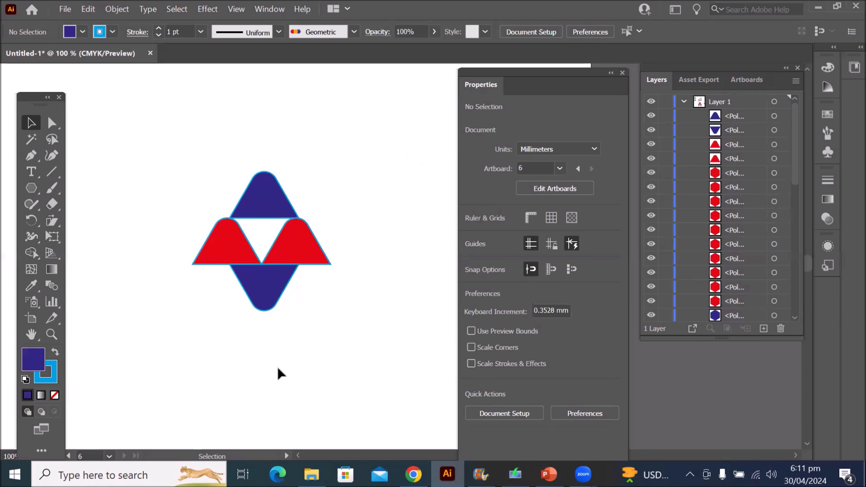
Move the upright blue triangle into the bottom row and duplicate it so one stands on each side of the inverted triangle
left_click_drag(263, 212, 275, 216)
left_click_drag(407, 281, 201, 302)
mouse_move(342, 304)
left_mouse_down()
mouse_move(332, 308)
mouse_move(356, 305)
left_mouse_up()
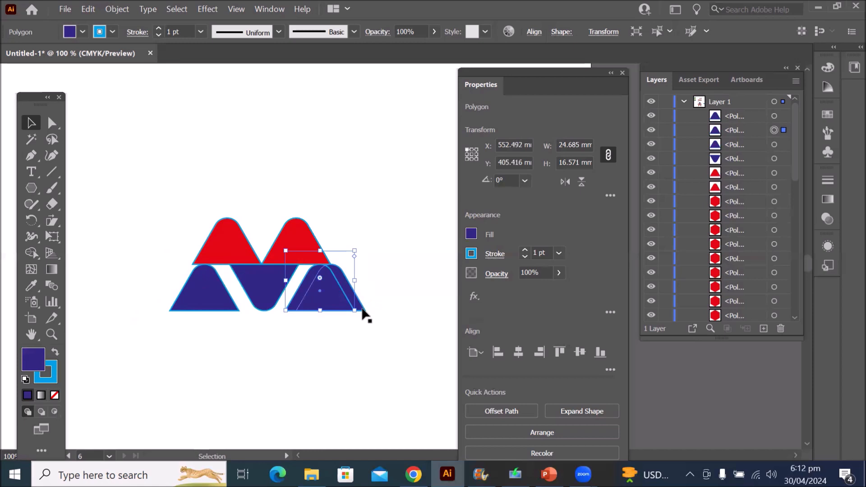
left_click(361, 354)
left_click_drag(334, 304, 326, 304)
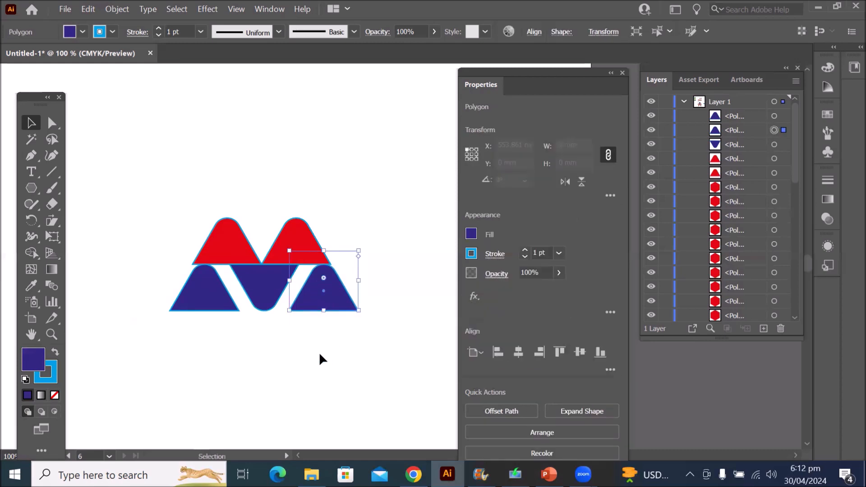
left_click(376, 341)
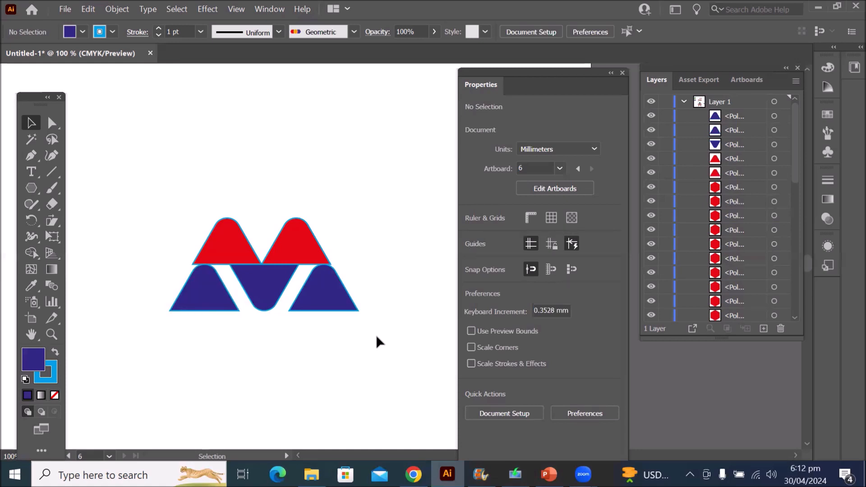
Copy the upright blue triangle twice to form a side-by-side pair just above the red triangles
left_click_drag(321, 285, 227, 190)
left_click_drag(228, 193, 295, 192)
left_click(370, 227)
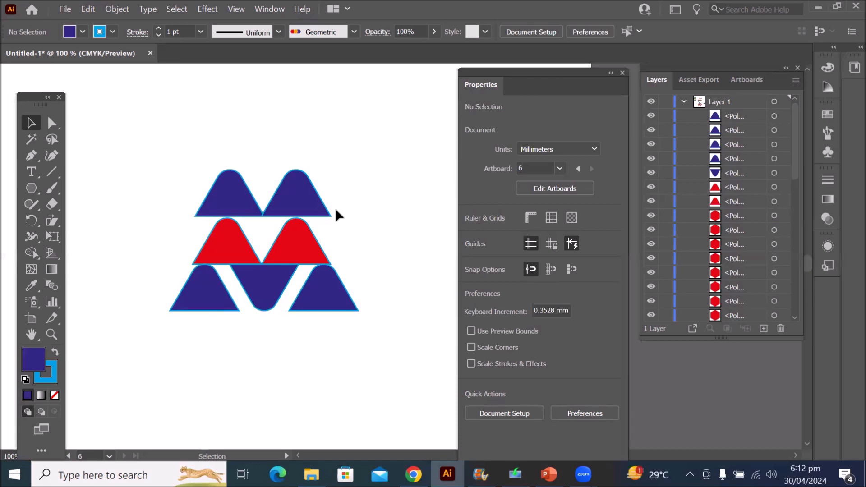
Draw a circle about 96.4 mm in diameter, centred over the triangle arrangement
scroll(335, 207, "down", 2)
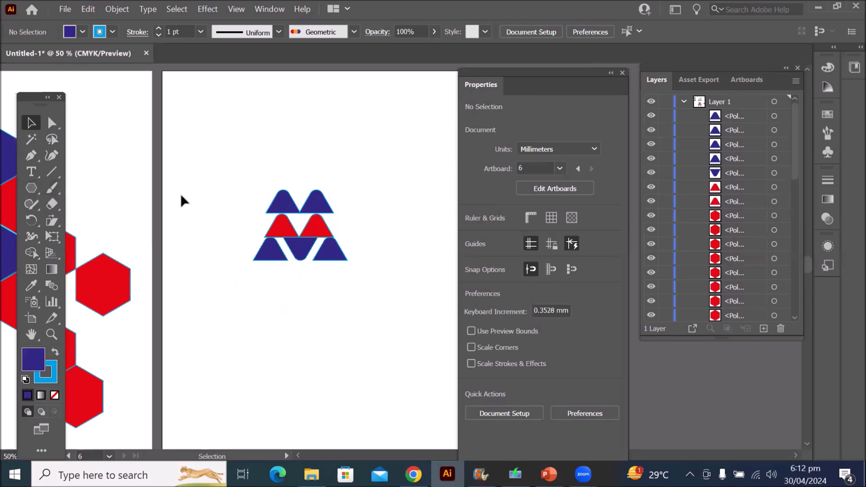
left_click_drag(34, 188, 77, 220)
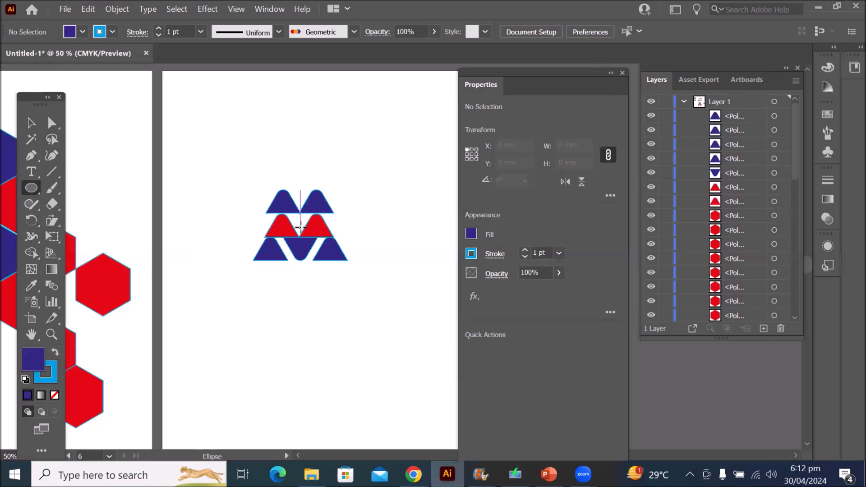
mouse_move(300, 227)
left_mouse_down()
mouse_move(329, 178)
mouse_move(352, 163)
mouse_move(383, 165)
mouse_move(368, 166)
left_mouse_up()
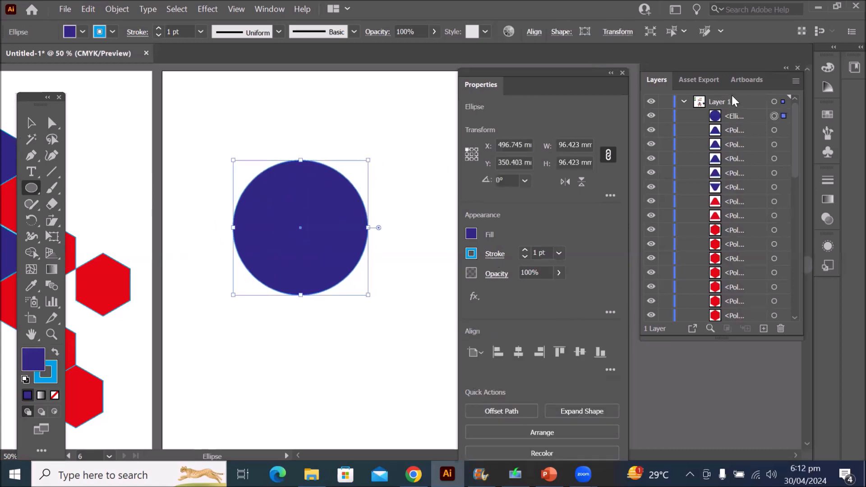
Move the circle below all the red and blue triangles in the layer order and fill it with light blue
left_click(728, 117)
left_click_drag(728, 118, 740, 220)
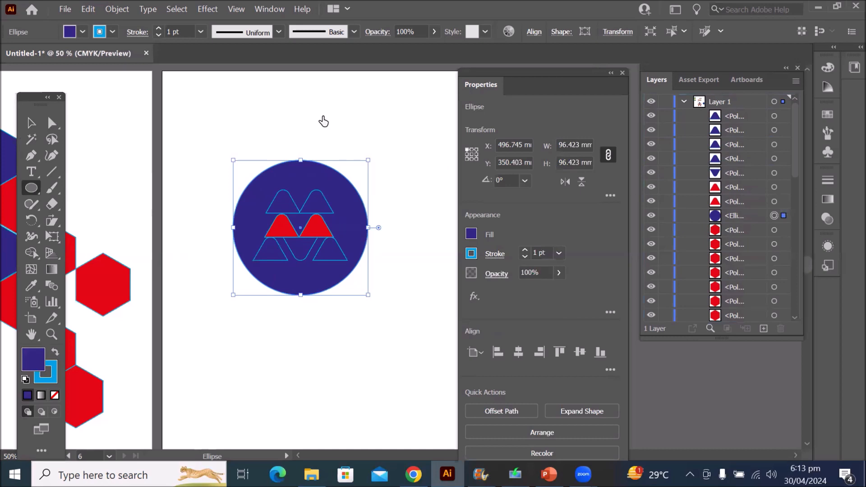
left_click(82, 32)
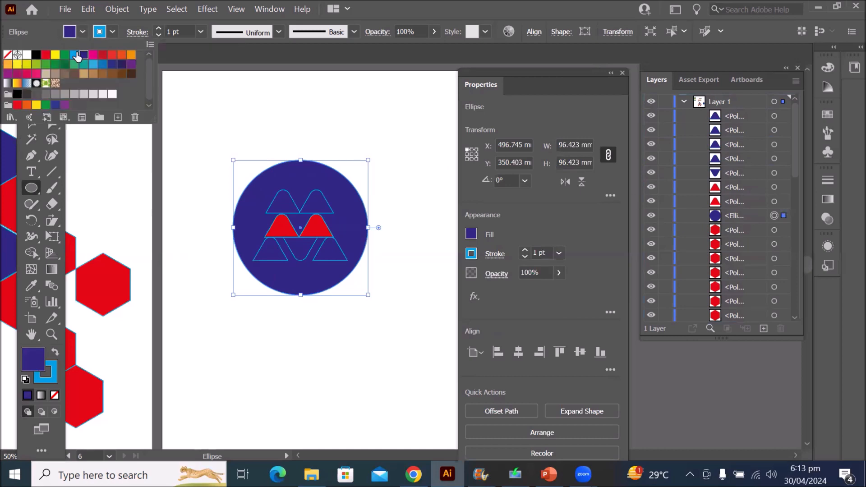
left_click(75, 55)
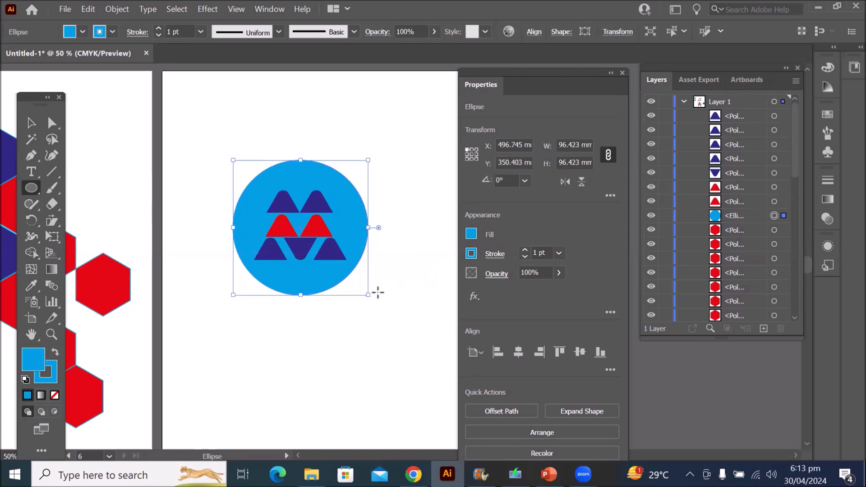
Cut the blue circle behind the small trapezoids into a left half circle by adjusting both ends of its pie angle
left_click(30, 126)
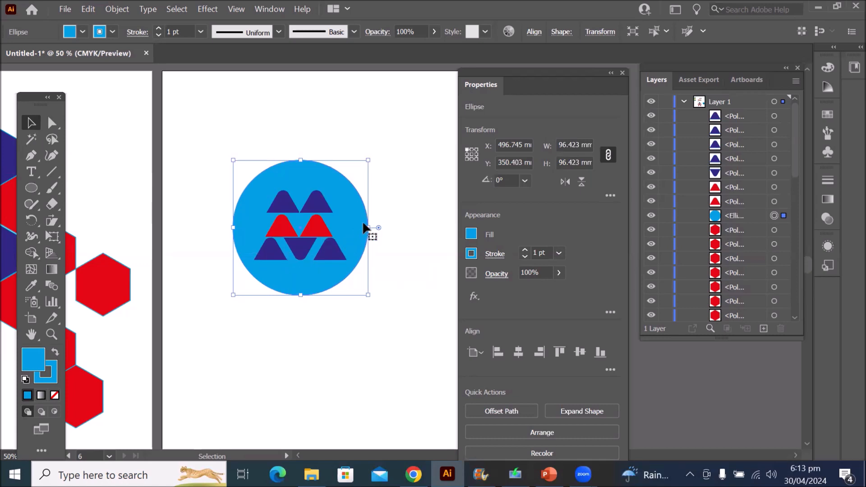
left_click_drag(379, 228, 371, 262)
left_click_drag(380, 228, 300, 135)
left_click_drag(363, 259, 304, 315)
scroll(301, 358, "down", 1, "alt")
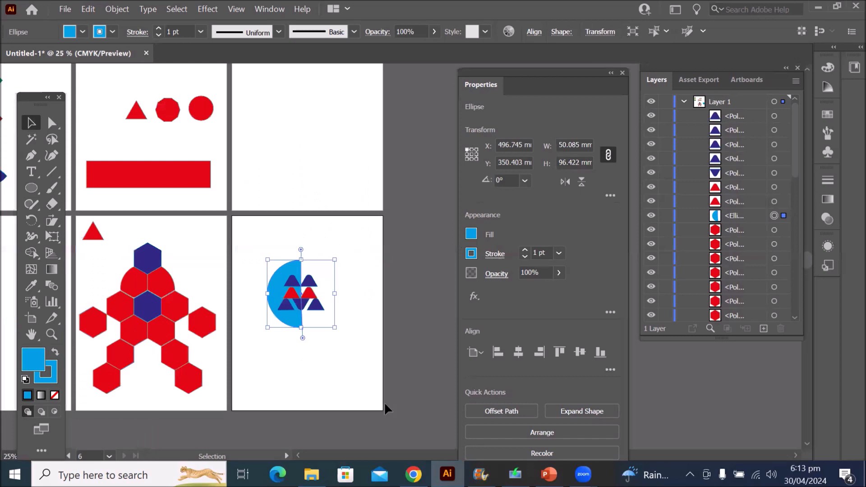
Draw a circle about 105.5 mm across on the empty upper-right artboard and open a mouth-like wedge on its right side
left_click(31, 188)
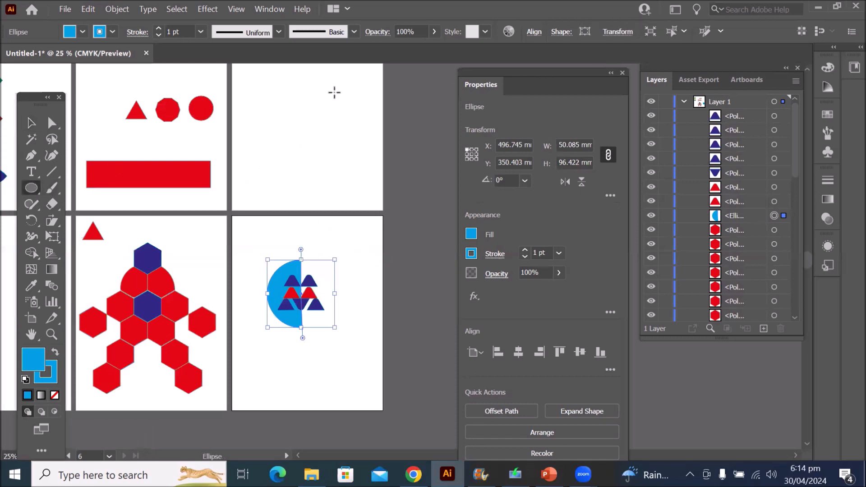
left_click_drag(277, 89, 351, 162)
scroll(370, 100, "up", 2)
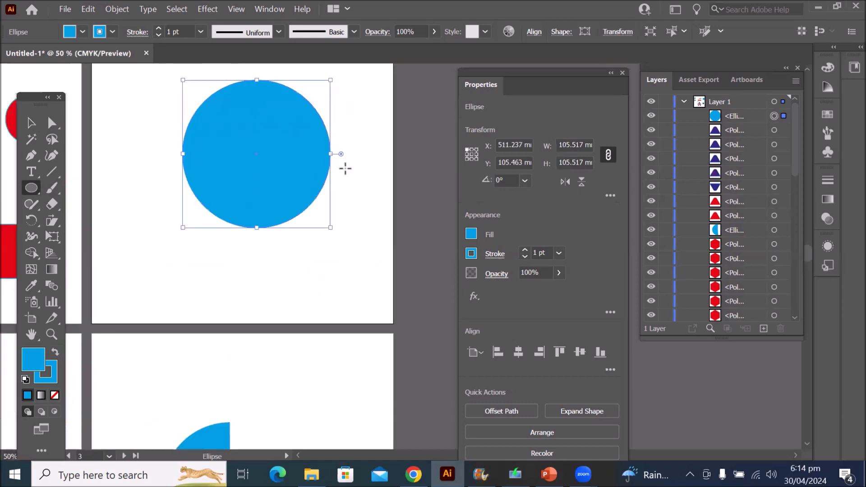
left_click_drag(342, 156, 338, 132)
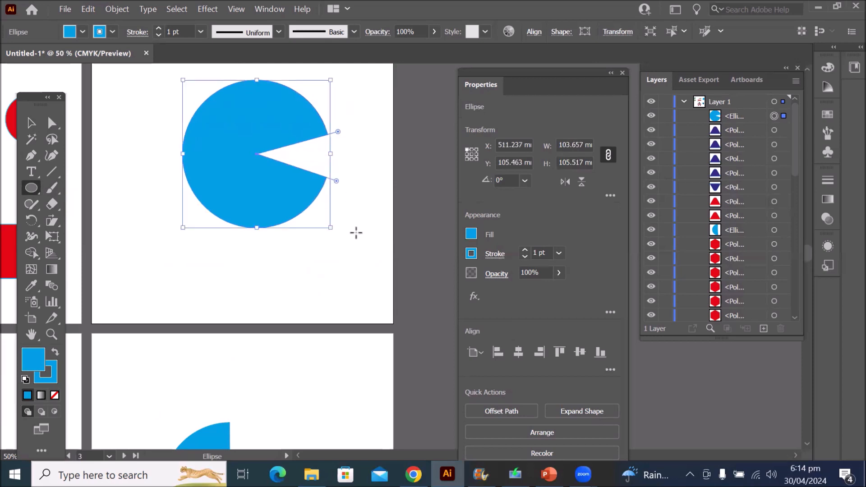
Fill the wedge-cut circle with yellow and remove its stroke
left_click(83, 32)
left_click(55, 54)
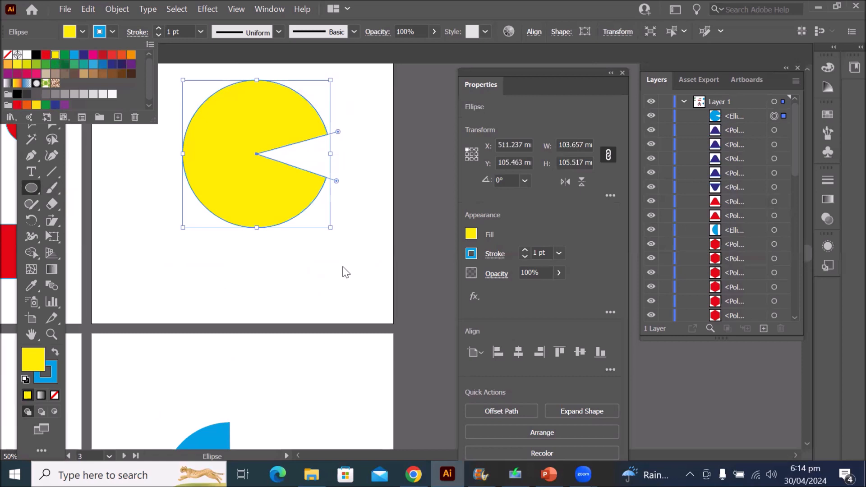
left_click(113, 31)
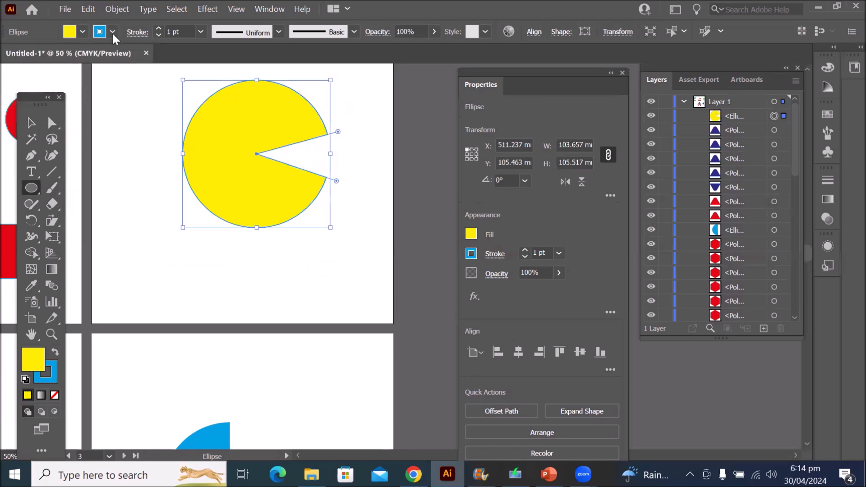
left_click(112, 31)
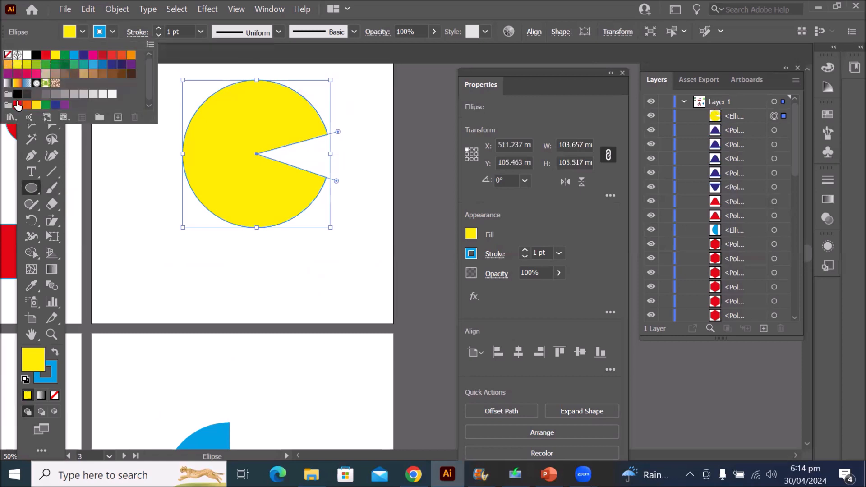
left_click(8, 55)
left_click(233, 186)
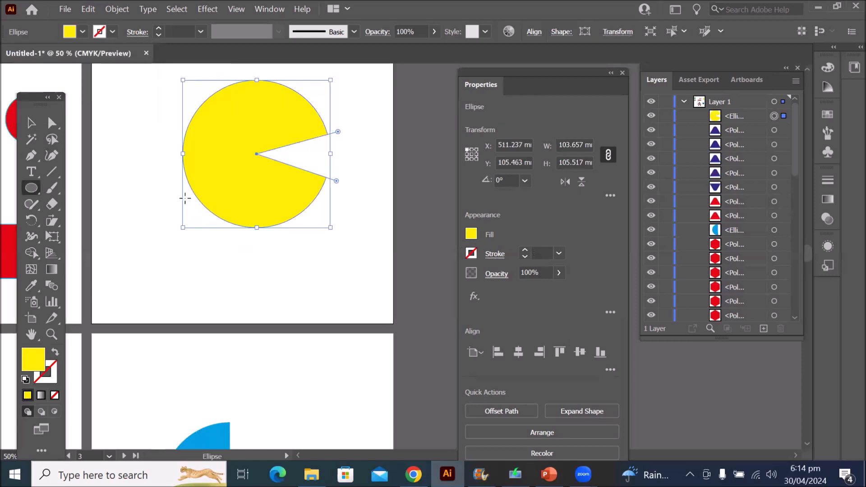
Move the yellow wedge-cut circle toward the left edge of its artboard, to about X 461 mm, and deselect it
left_click(34, 128)
left_click_drag(205, 176, 144, 183)
left_click(183, 267)
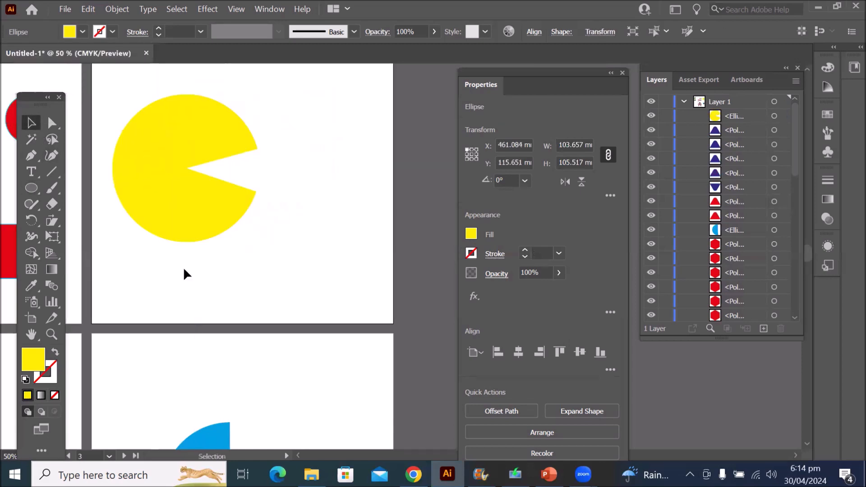
Draw a horizontal line about 98.8 mm long from the yellow shape's mouth to the right with an 11 pt stroke
left_click(52, 171)
left_click_drag(232, 170, 370, 170)
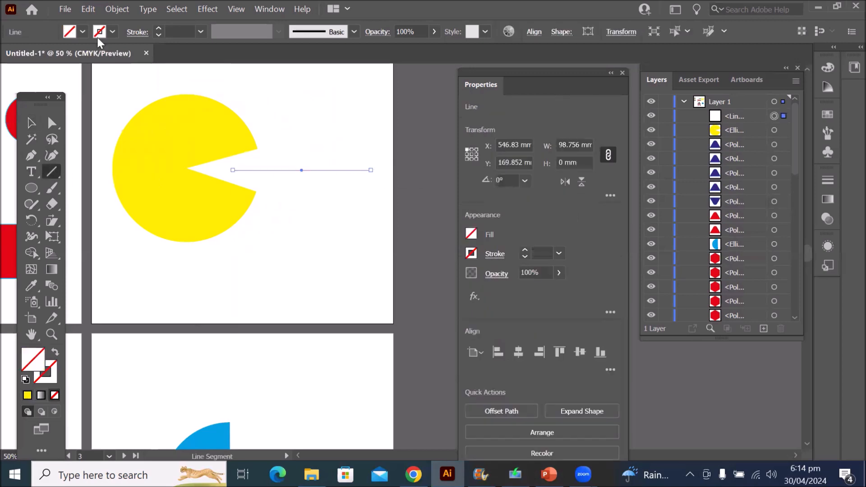
left_click(159, 28)
left_click(159, 29)
left_click(159, 28)
left_click(158, 28)
left_click(159, 28)
left_click(159, 28)
left_click(159, 29)
left_click(159, 29)
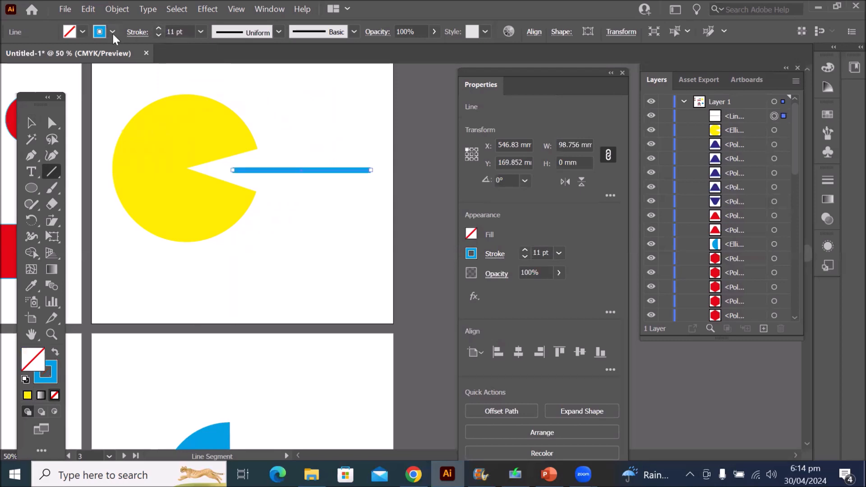
Colour the line's stroke dark red, make it a dashed line, and deselect it
left_click(112, 31)
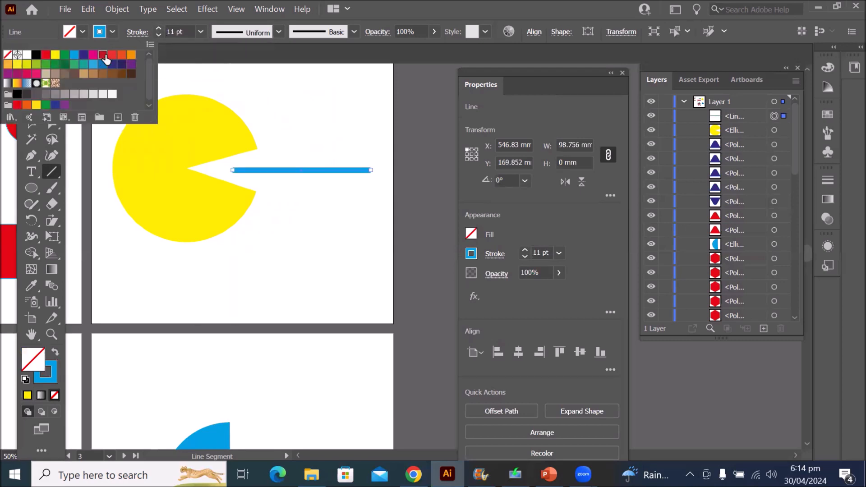
left_click(103, 55)
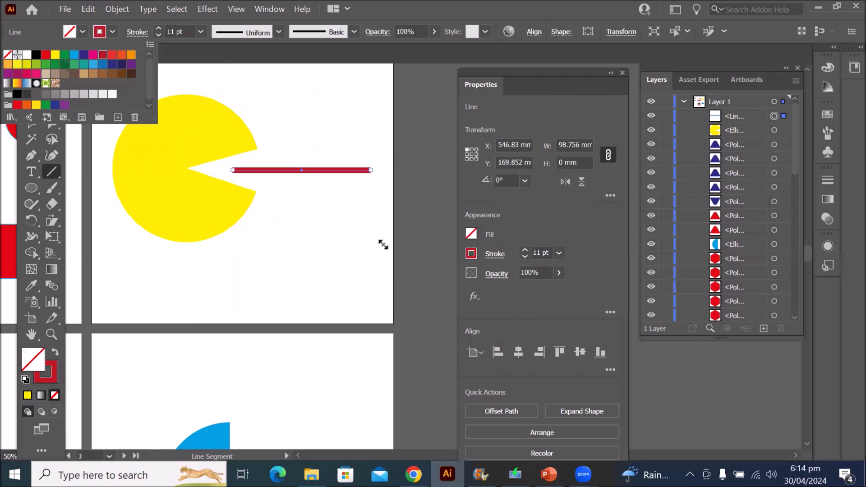
left_click(498, 257)
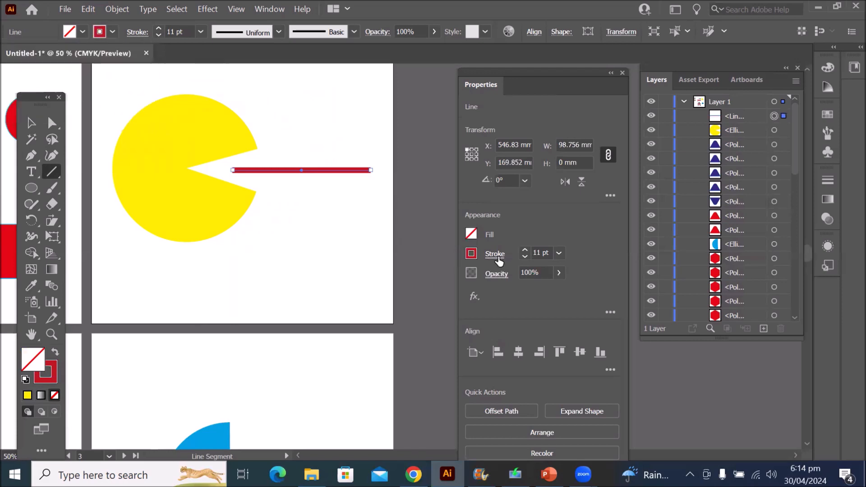
left_click(496, 256)
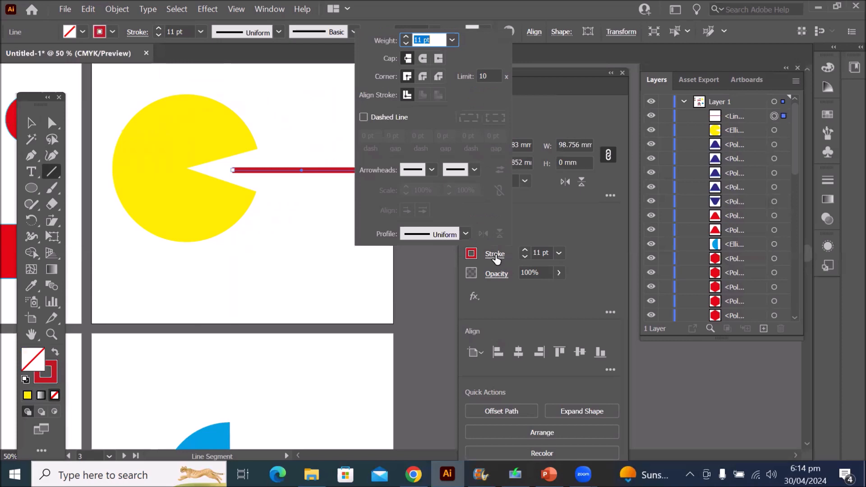
left_click(363, 117)
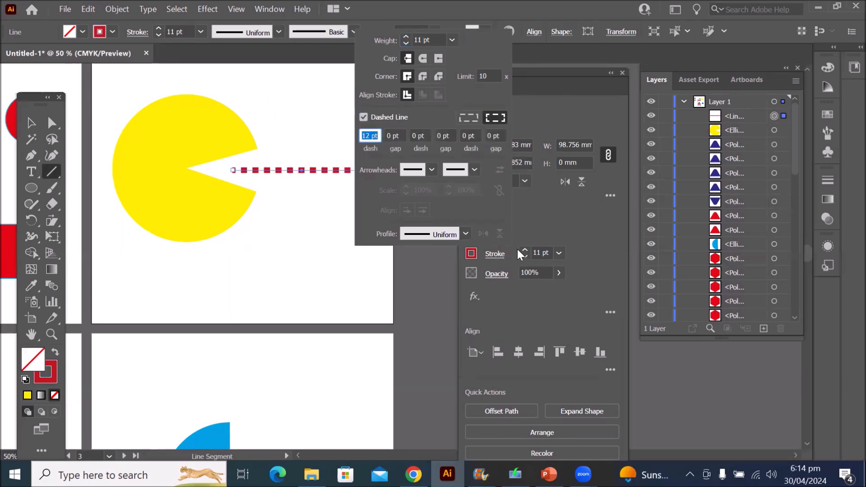
left_click(29, 125)
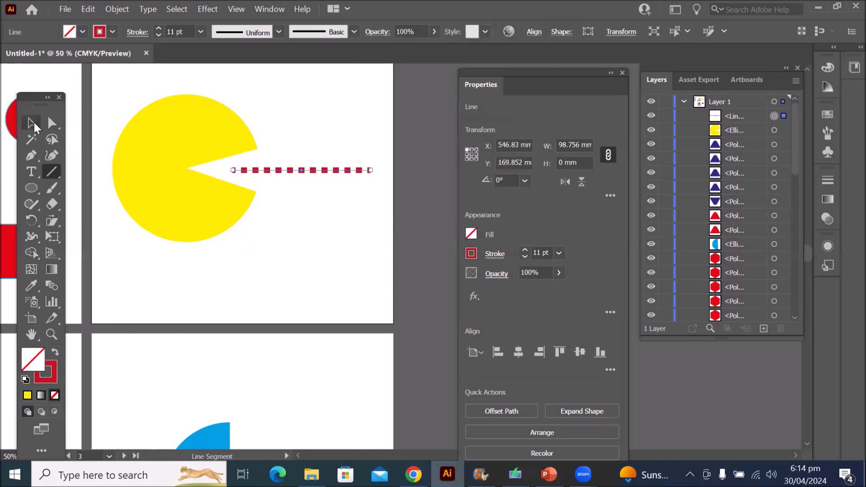
left_click(34, 122)
left_click(304, 298)
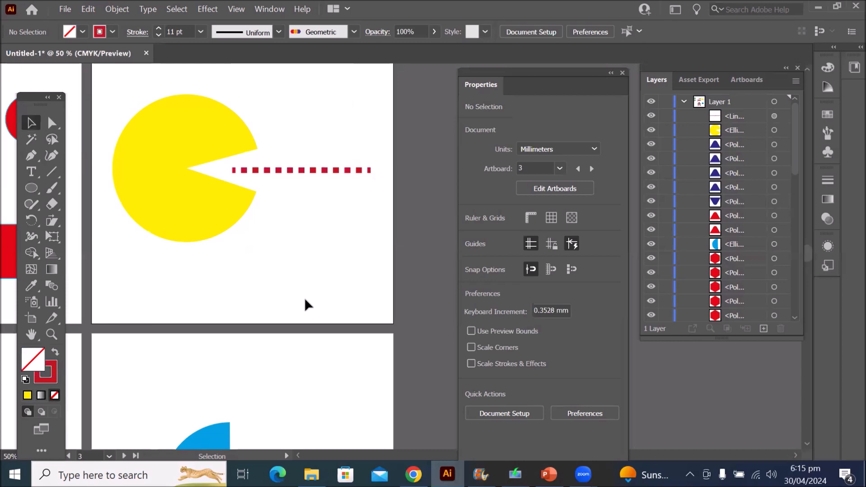
Draw a square about 79.7 mm wide with the Rectangle tool on the empty lower-left artboard
scroll(367, 274, "down", 3)
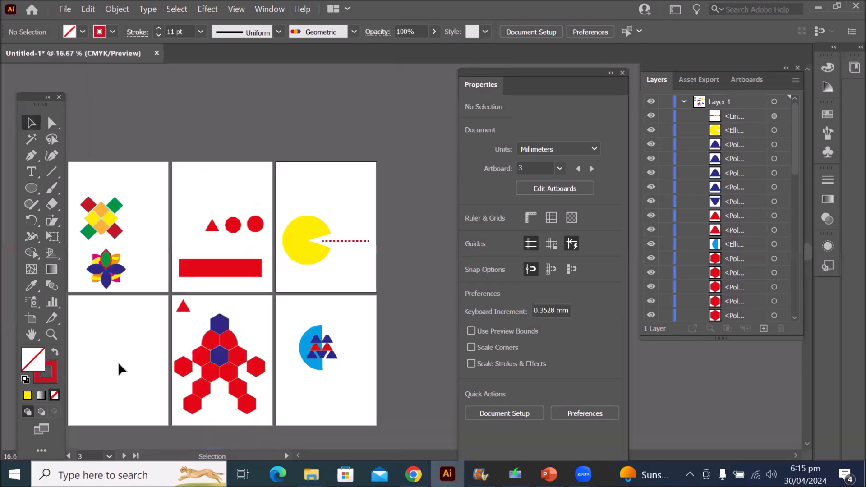
left_click_drag(118, 362, 208, 273)
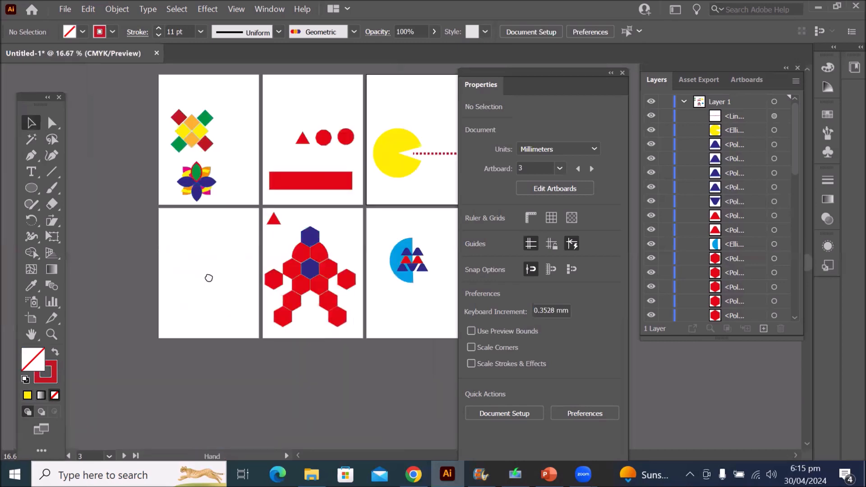
left_click(29, 187)
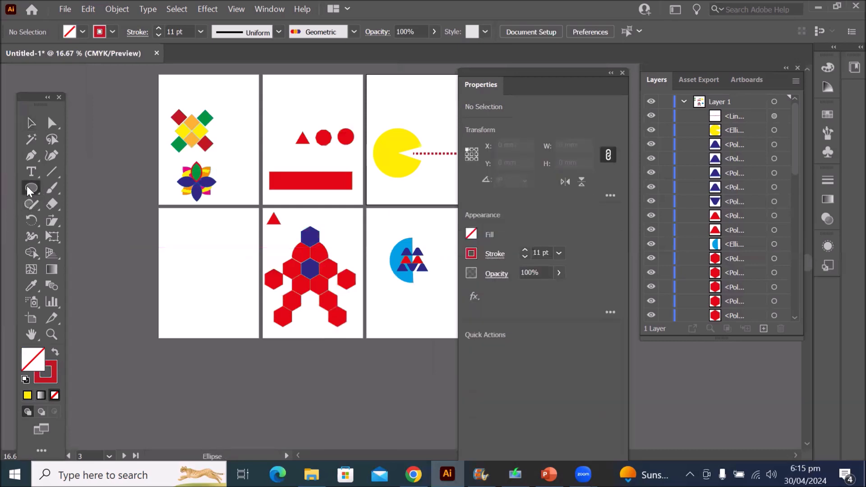
left_click(26, 186)
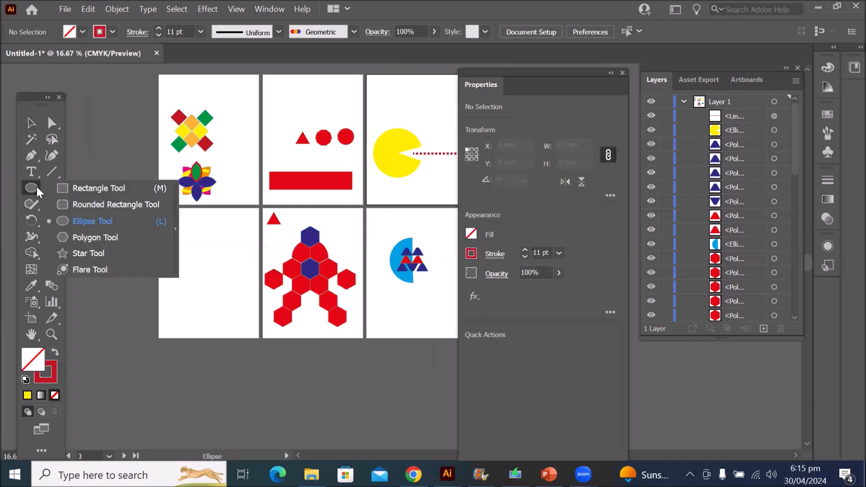
left_click(86, 188)
left_click_drag(176, 242, 215, 279)
scroll(208, 275, "up", 4)
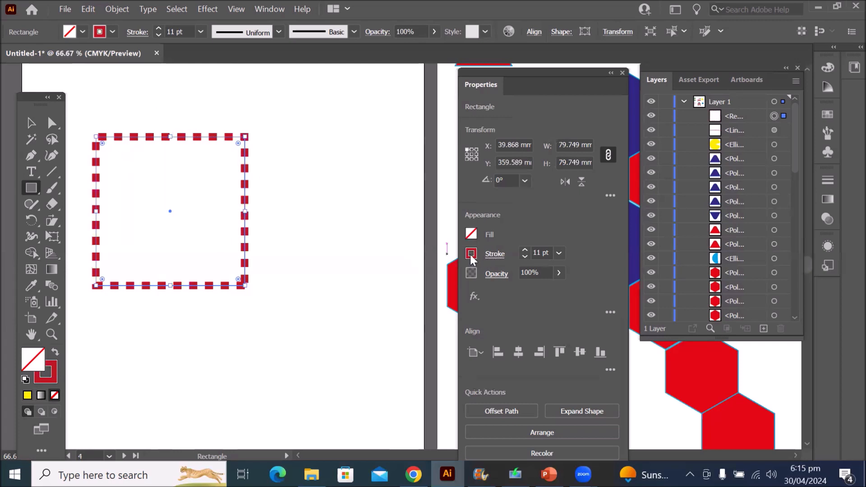
Turn off the dashed line option for the square's stroke
left_click(494, 254)
left_click(364, 117)
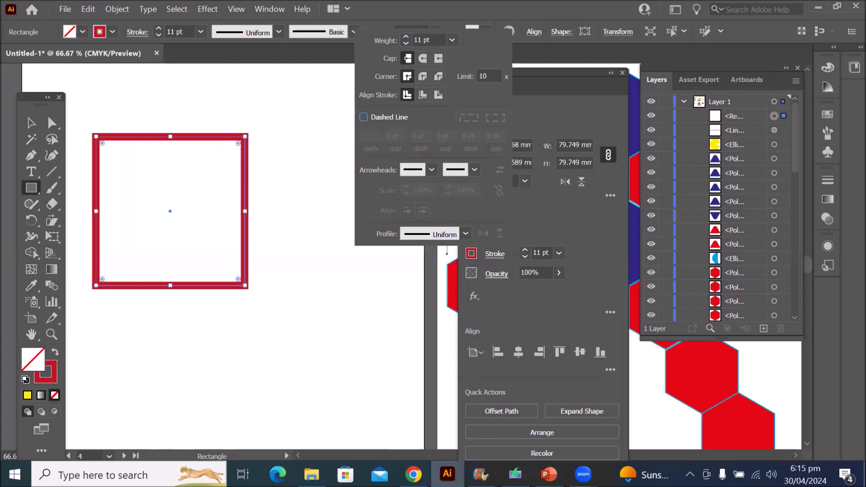
mouse_move(413, 475)
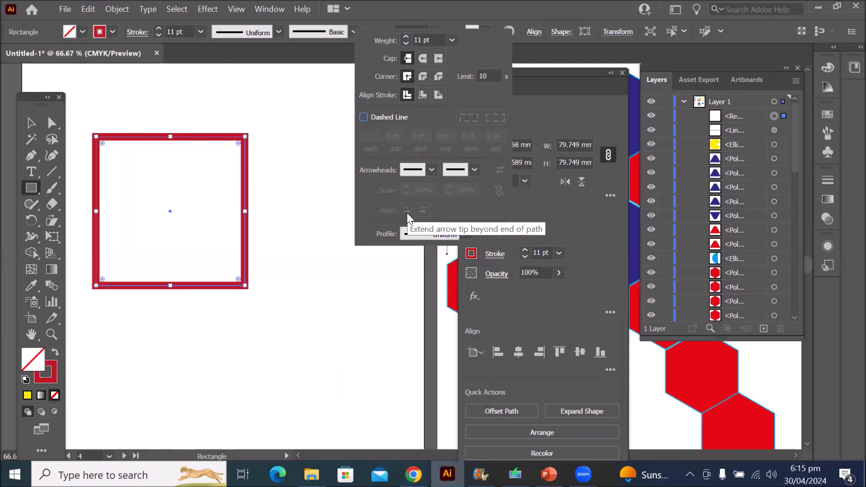
left_click(31, 124)
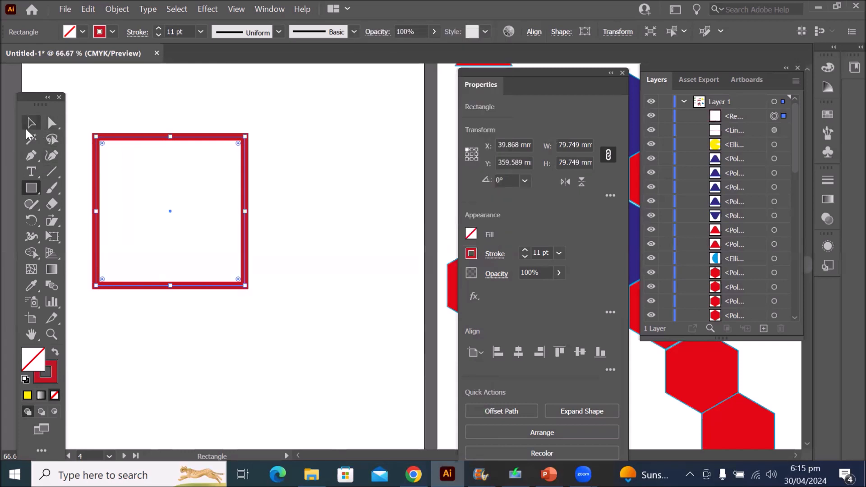
Try fully rounding the square's two upper corners, and undo the rounding
left_click(38, 127)
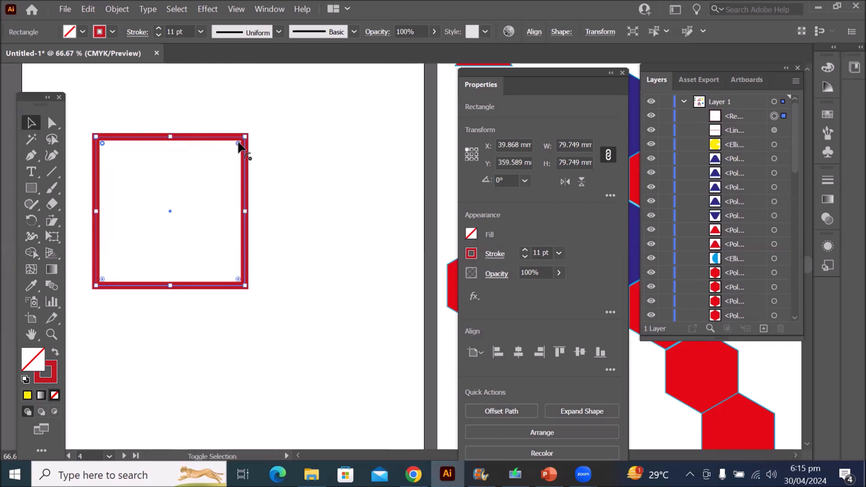
left_click_drag(238, 143, 222, 271)
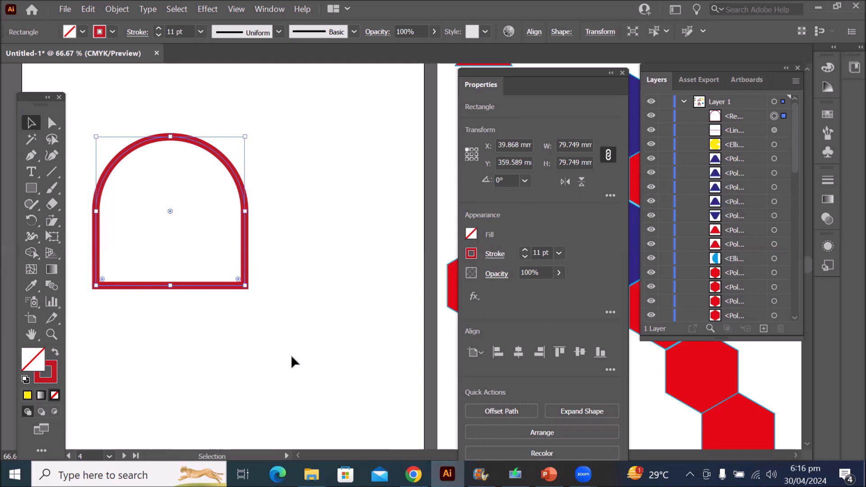
key("ctrl+z")
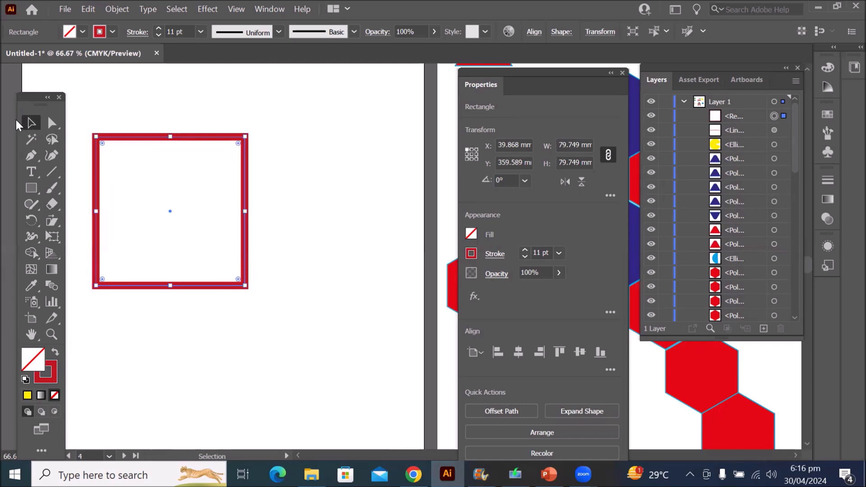
Move only the square's upper-right anchor point inward, close to its lower-left corner, at about X 53.3 mm, Y 416.8 mm
left_click(52, 123)
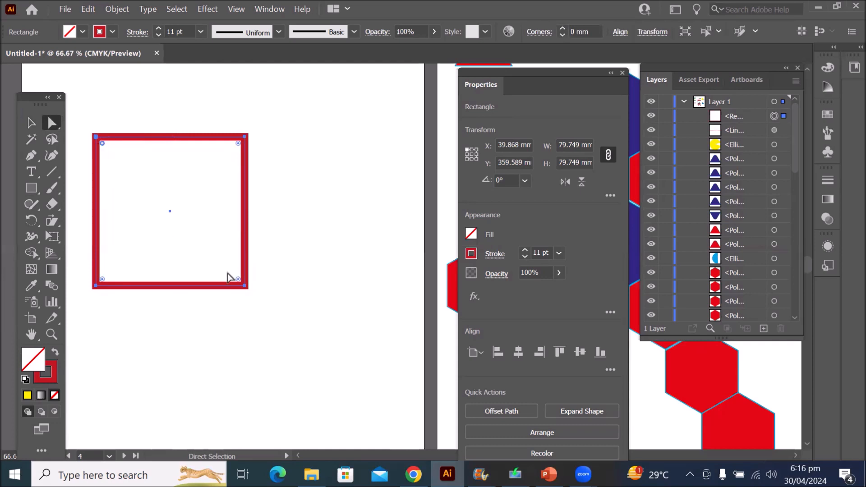
left_click_drag(240, 284, 266, 332)
left_click(316, 279)
left_click(316, 283)
left_click(246, 165)
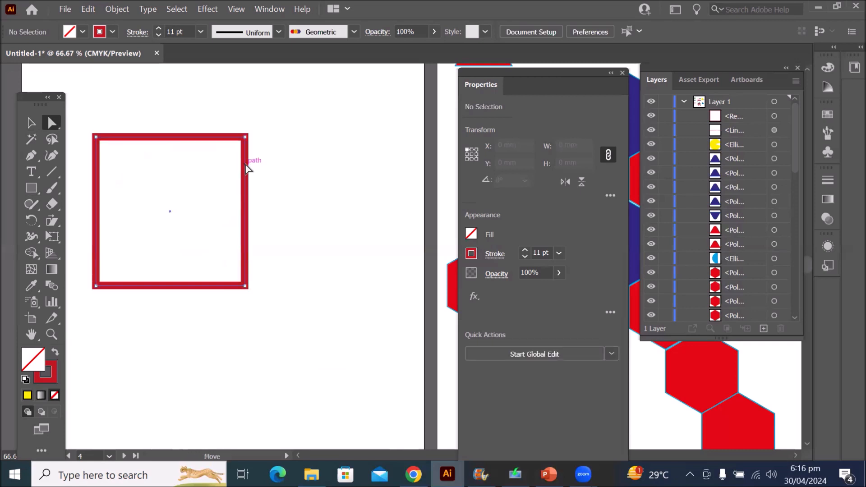
scroll(260, 81, "up", 2)
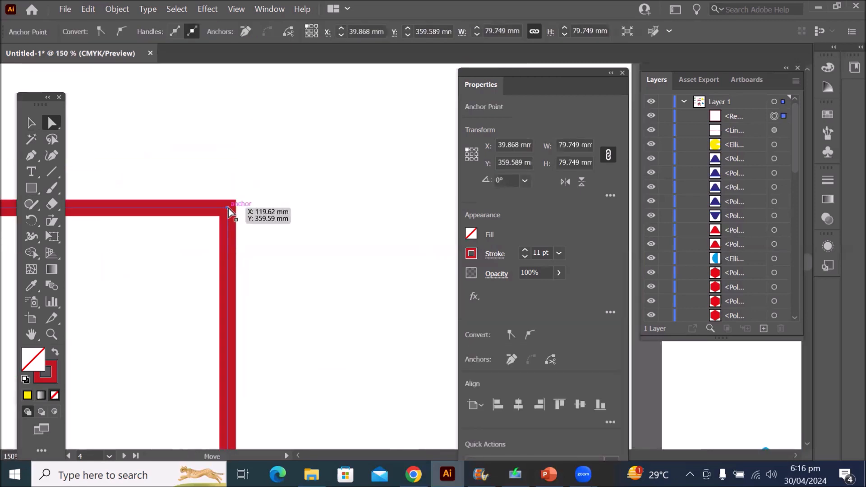
left_click(228, 208)
left_click_drag(228, 208, 90, 397)
scroll(291, 302, "down", 4)
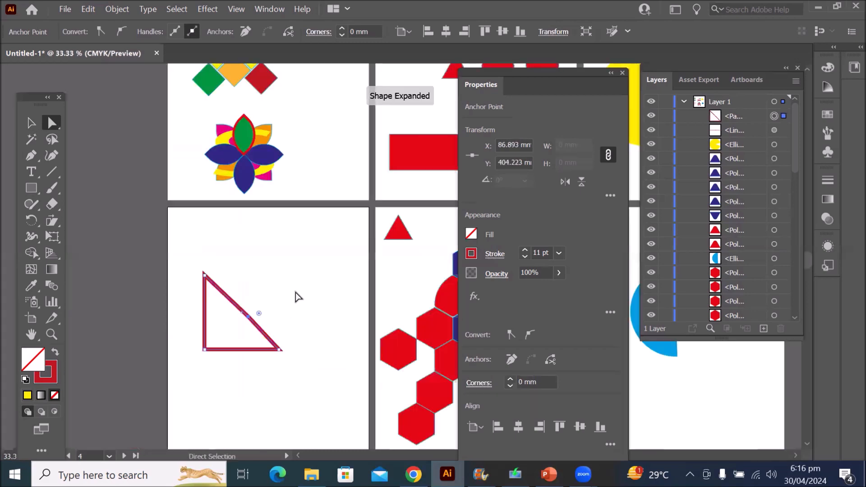
left_click_drag(247, 317, 220, 333)
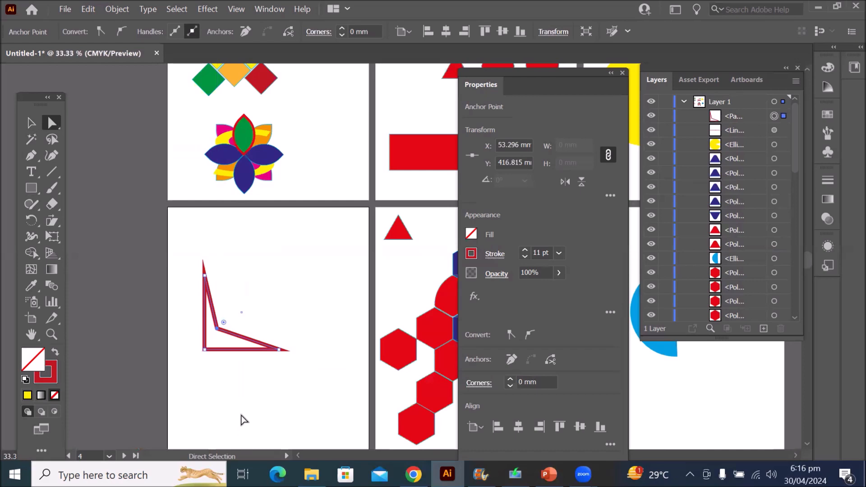
Reshape the outlined arrowhead path into a tall trapezoid, moving its inner anchor to about X 82.3 mm, Y 332.8 mm and its upper-left anchor level with it
scroll(240, 420, "up", 2)
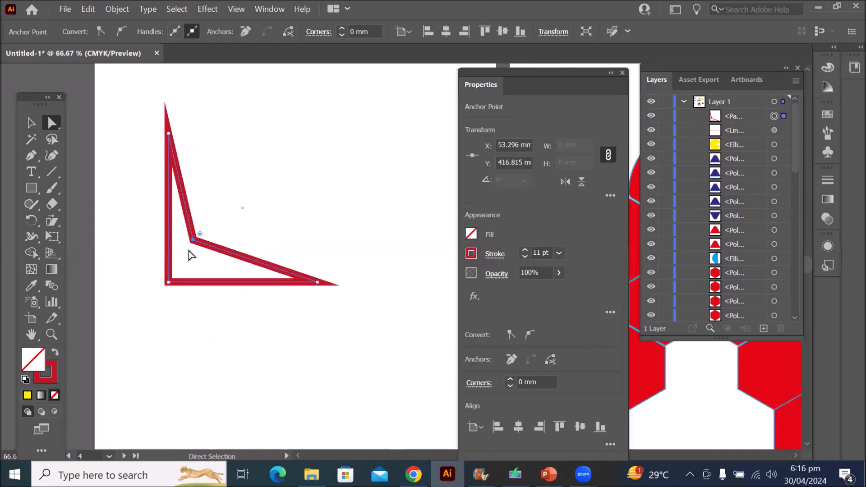
left_click_drag(194, 241, 252, 103)
left_click_drag(163, 136, 202, 82)
left_click_drag(251, 105, 247, 84)
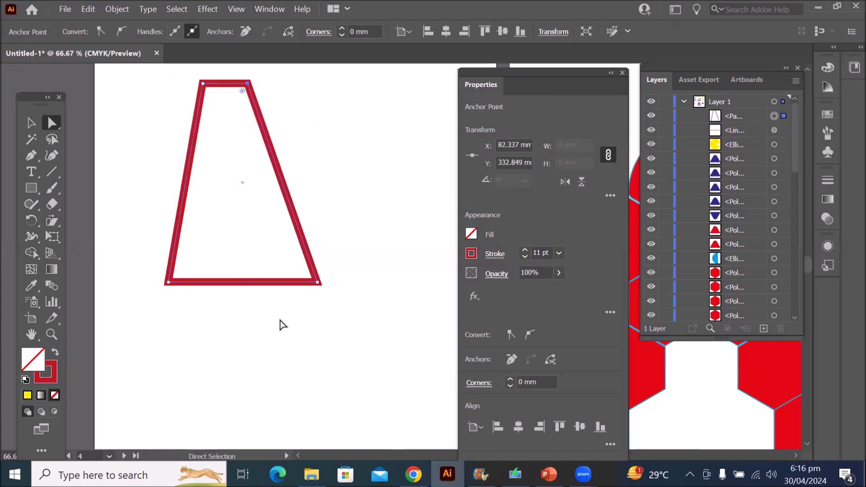
Round only the trapezoid's lower-right corner as far as it goes, turning that side into a large curve, and deselect the shape
left_click(317, 282)
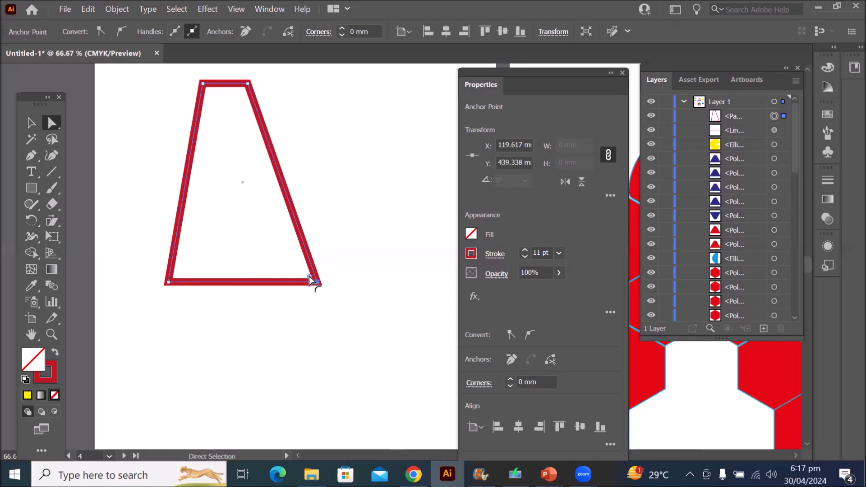
left_click_drag(316, 287, 141, 183)
left_click(30, 123)
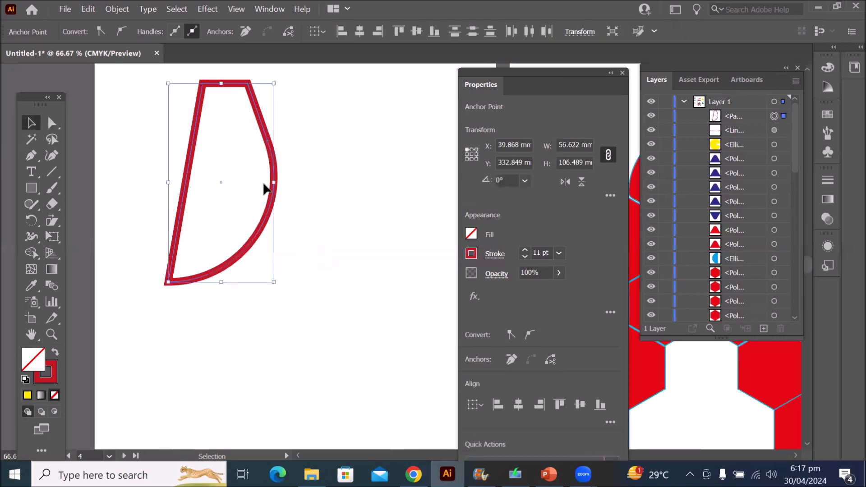
left_click(342, 248)
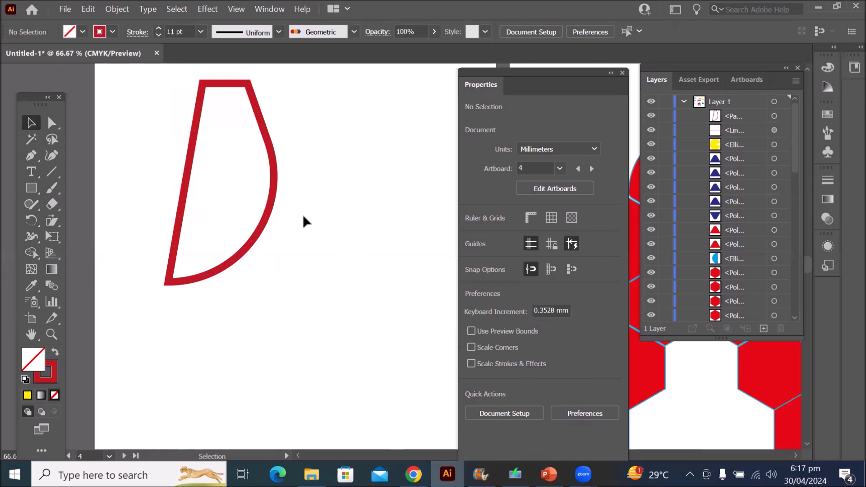
Fill the half-rounded shape with yellow and set its stroke to none
left_click(273, 201)
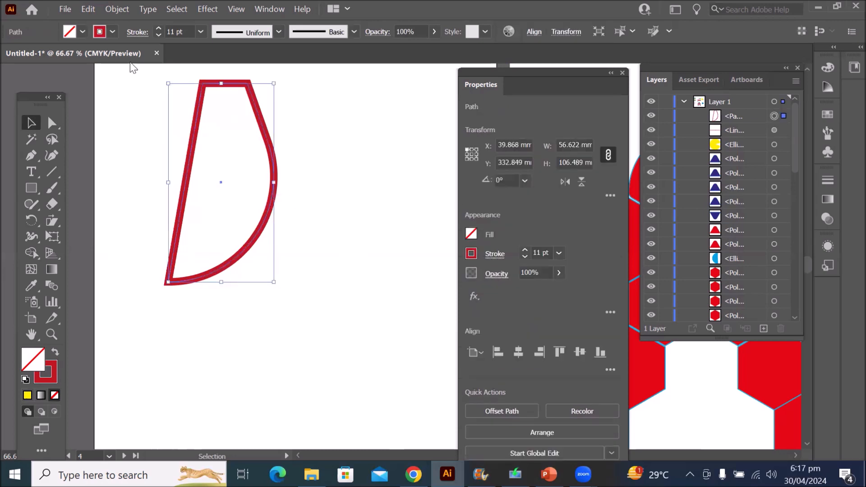
left_click(83, 32)
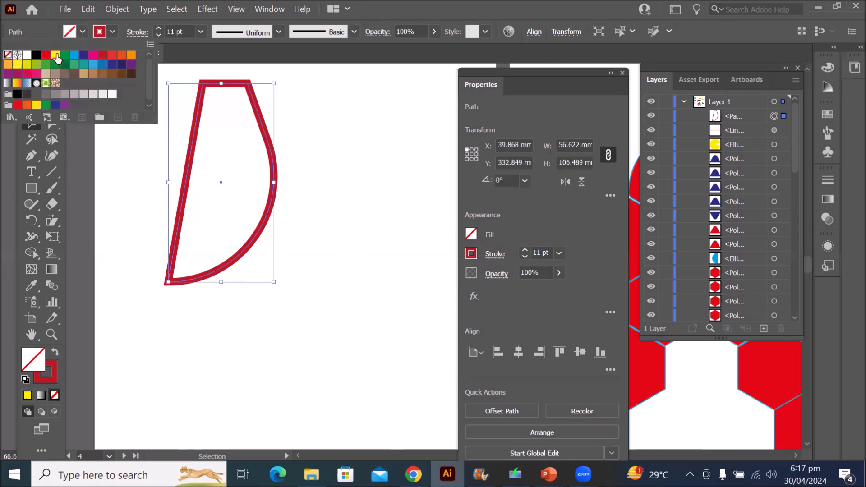
left_click(55, 56)
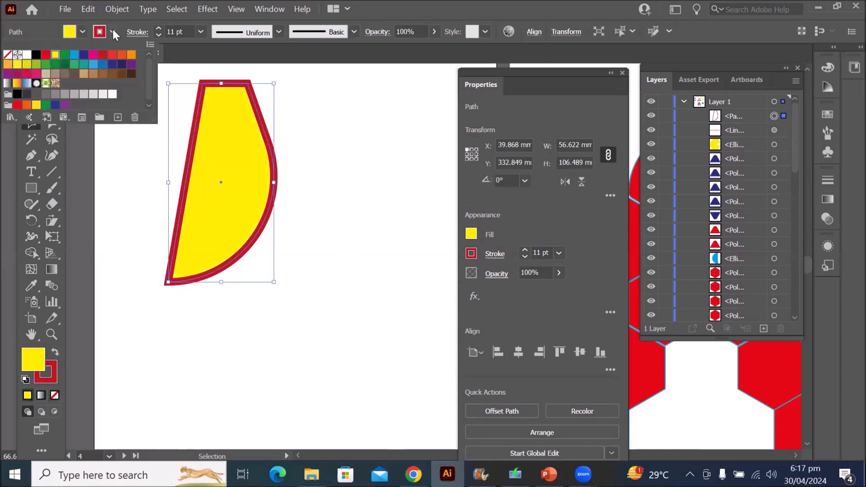
left_click(8, 54)
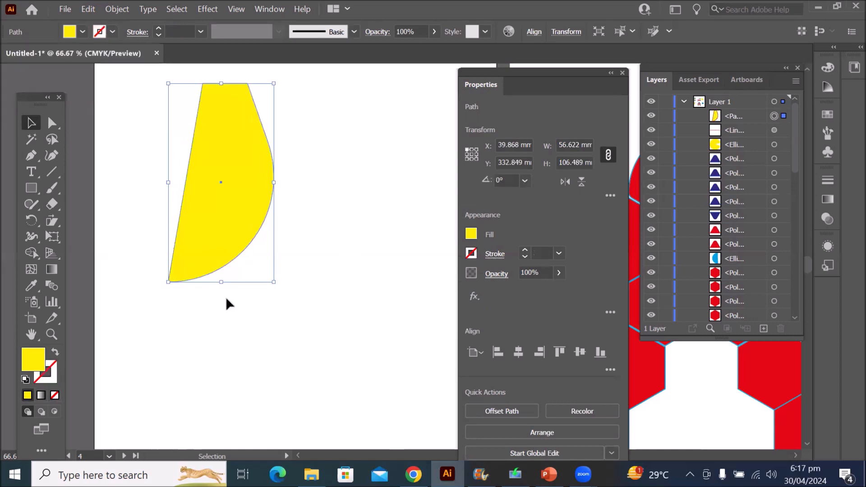
Duplicate the yellow shape to its right, flip the copy horizontally and place it at about X 93.7 mm, with the two curved sides meeting
scroll(232, 297, "down", 2)
left_click_drag(231, 270, 285, 270)
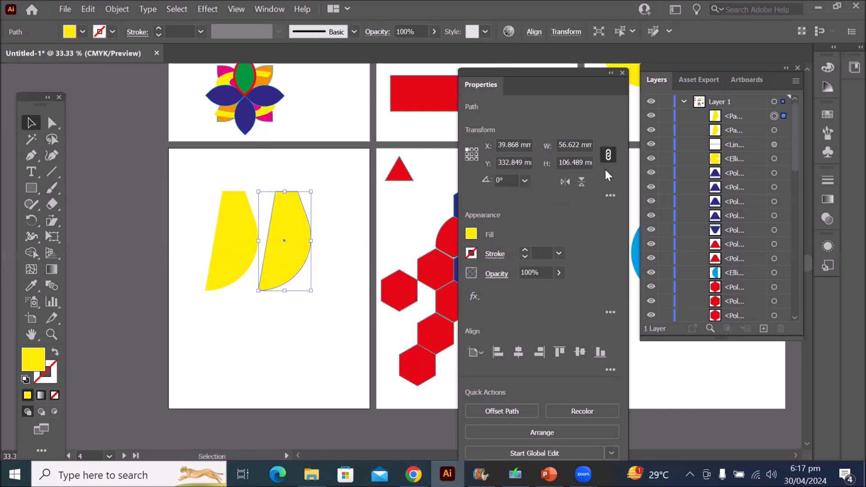
left_click(565, 181)
left_click_drag(238, 245, 288, 245)
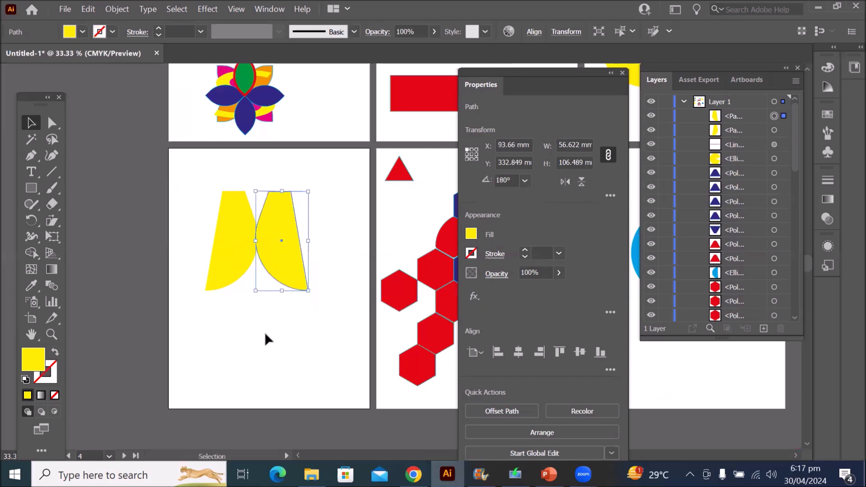
left_click(264, 332)
Change the fill of the right-hand mirrored shape to dark blue
left_click(277, 268)
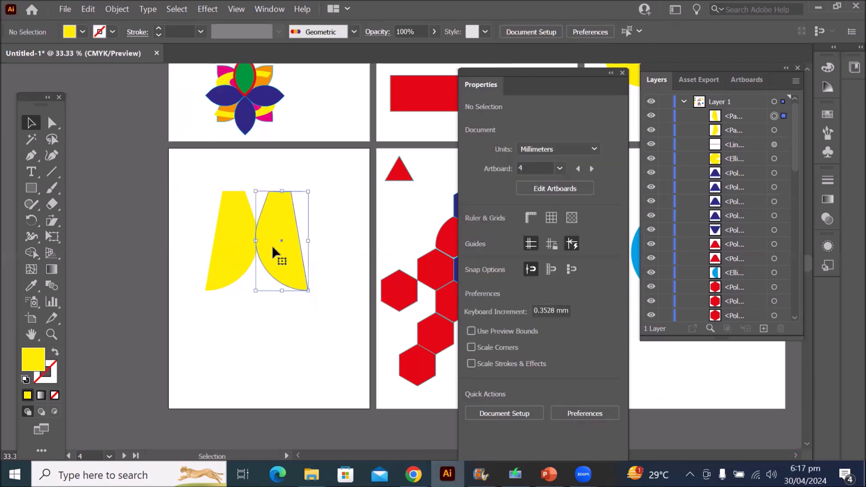
left_click(83, 31)
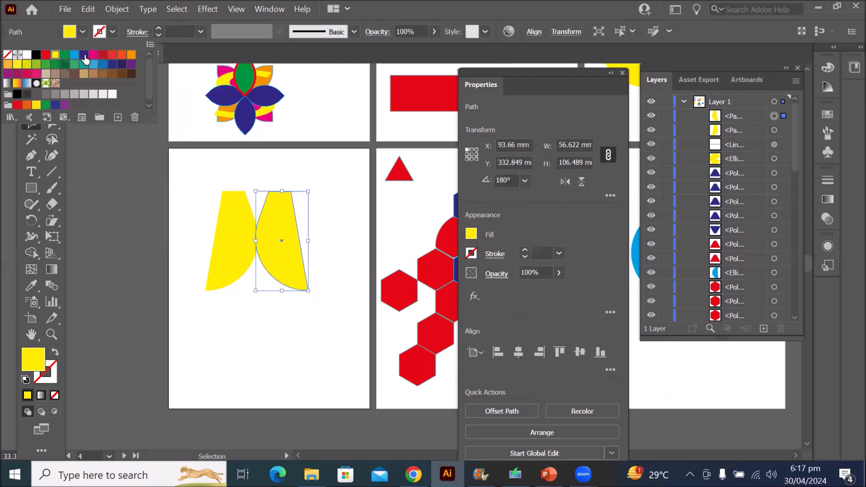
left_click(84, 55)
left_click(269, 356)
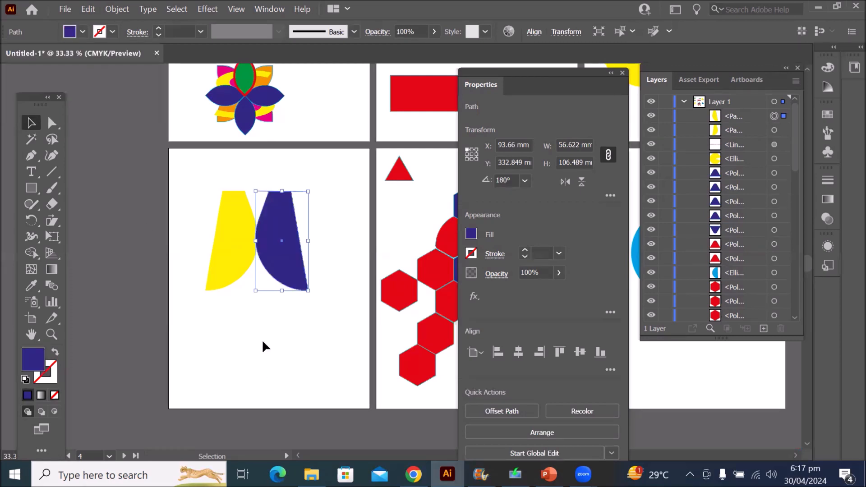
Change the fill of the left-hand yellow shape to red and deselect it
left_click(229, 253)
left_click(83, 32)
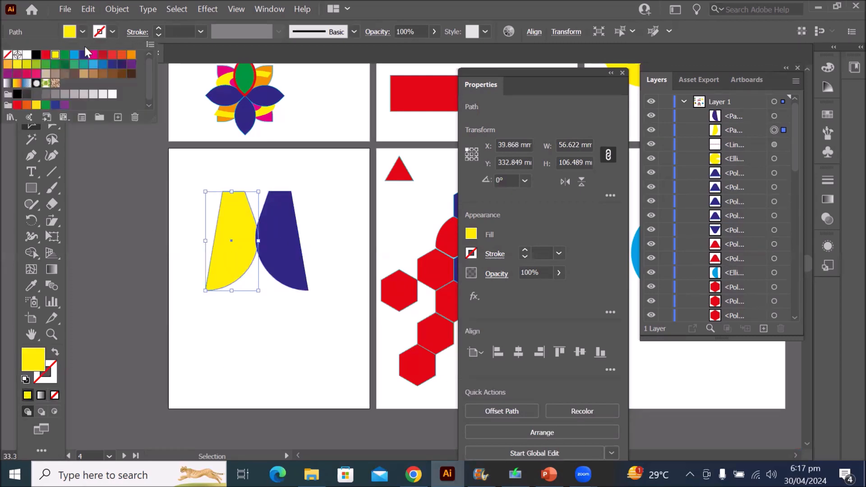
left_click(46, 55)
left_click(221, 312)
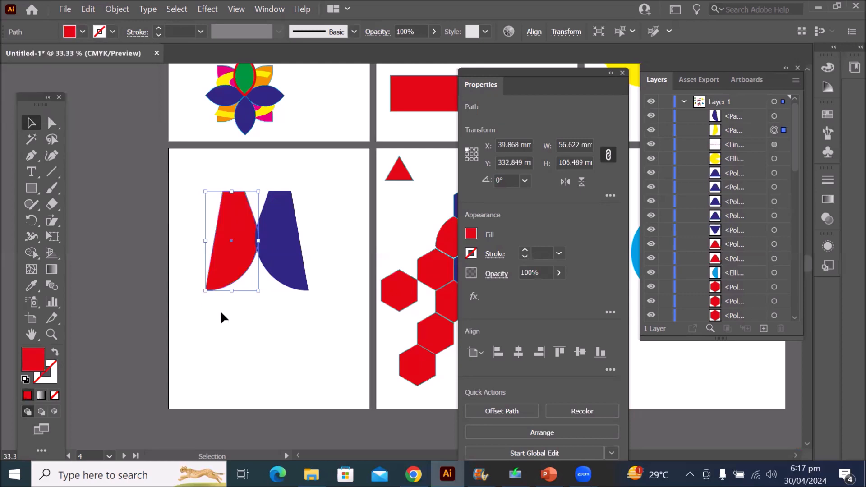
left_click(258, 328)
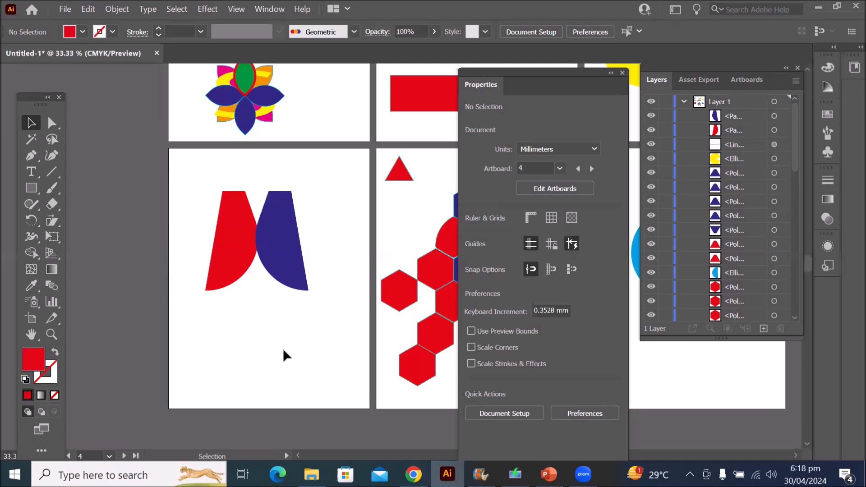
Move the blue half circle and its small triangles from the lower-right artboard onto the artboard above it, leaving the lower one empty
left_click(31, 192)
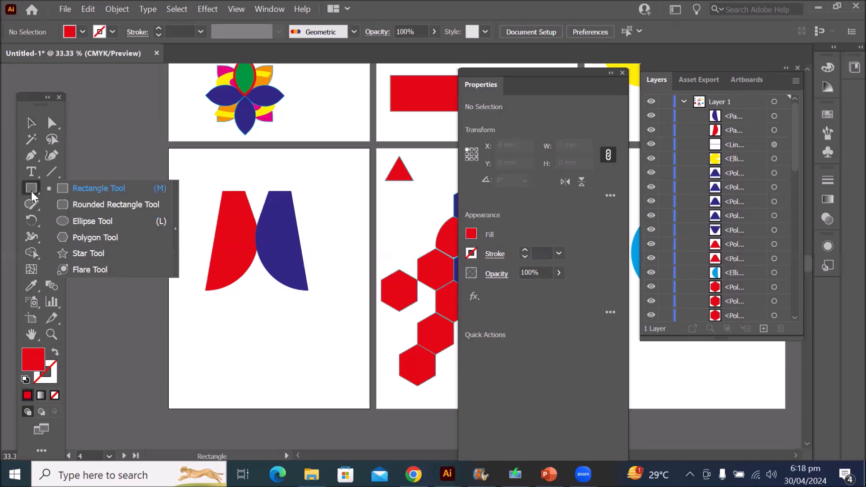
left_click(86, 221)
left_click_drag(282, 326, 1, 329)
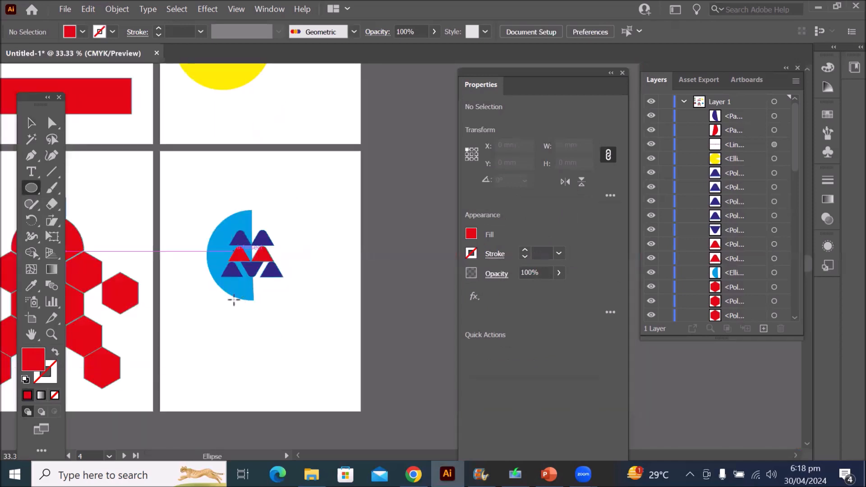
left_click(32, 124)
left_click_drag(181, 202, 320, 131)
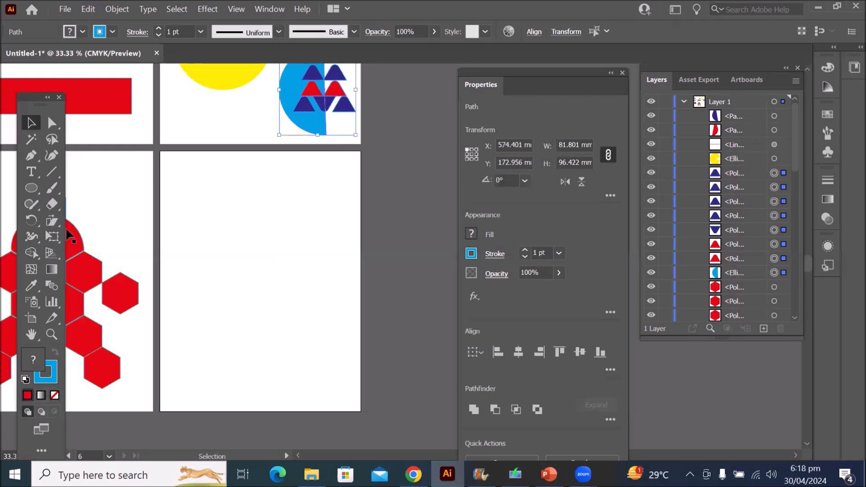
Draw a circle about 114 mm in diameter with the Ellipse tool on the emptied lower-right artboard
left_click(31, 188)
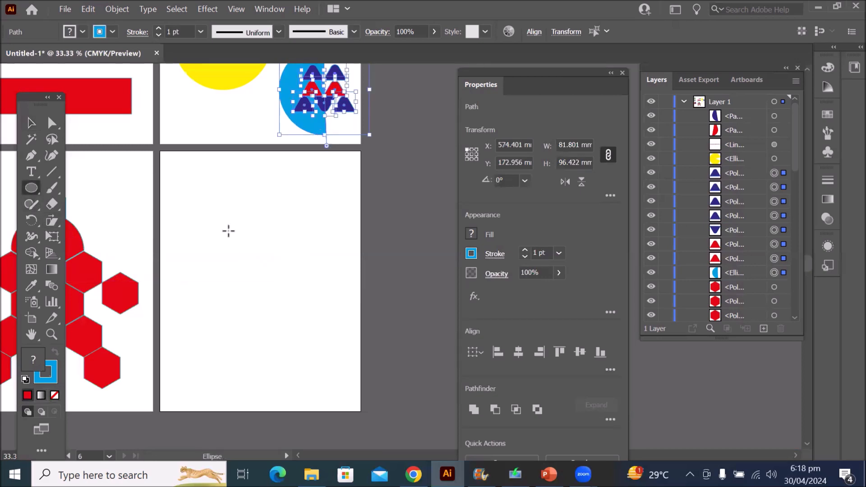
left_click_drag(228, 220, 334, 325)
scroll(418, 286, "up", 1, "alt")
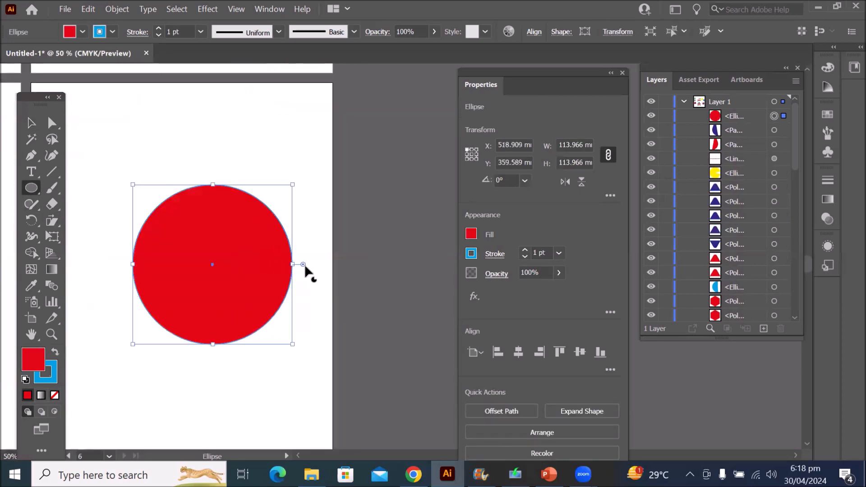
Reduce the circle to a thin pie wedge with its pie angle handles, and bring the handles together to restore the full circle
left_click_drag(303, 264, 254, 255)
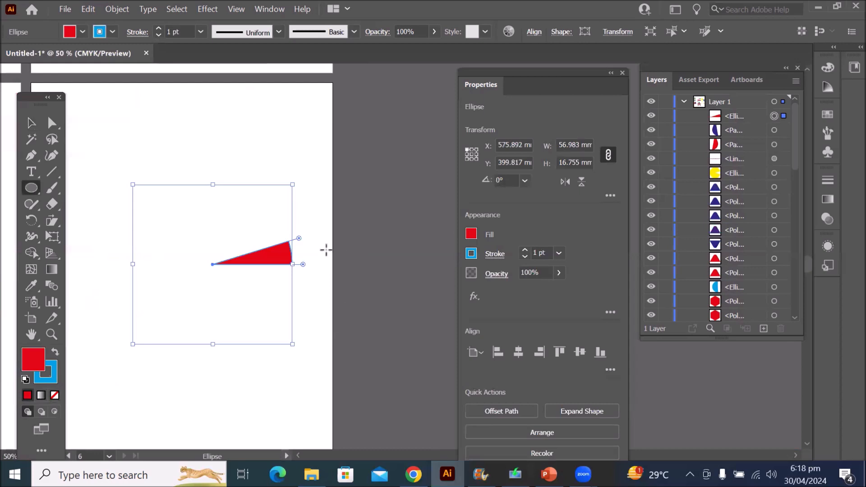
left_click_drag(302, 266, 295, 238)
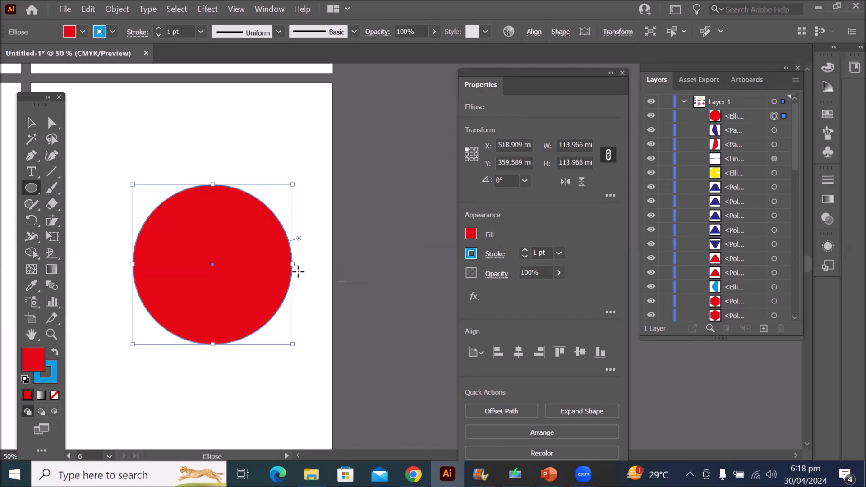
left_click(30, 125)
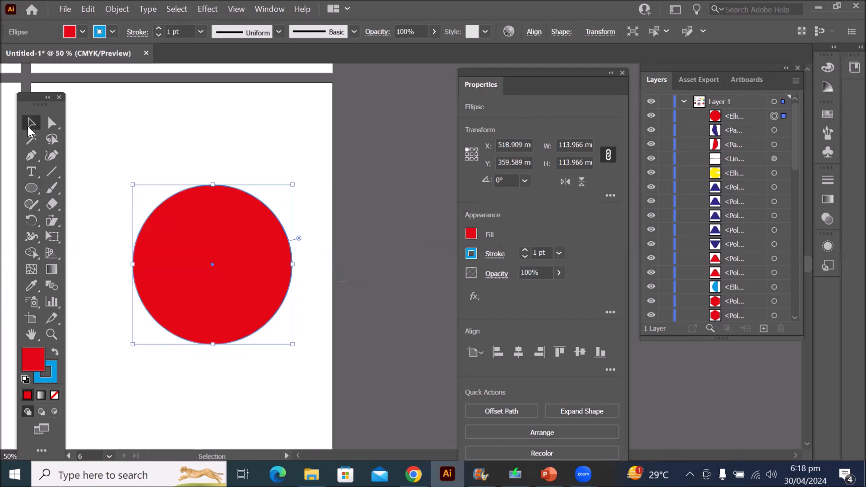
Try pulling only the circle's top anchor point down to about Y 448.1 mm for a crescent shape, and undo the move
left_click(51, 123)
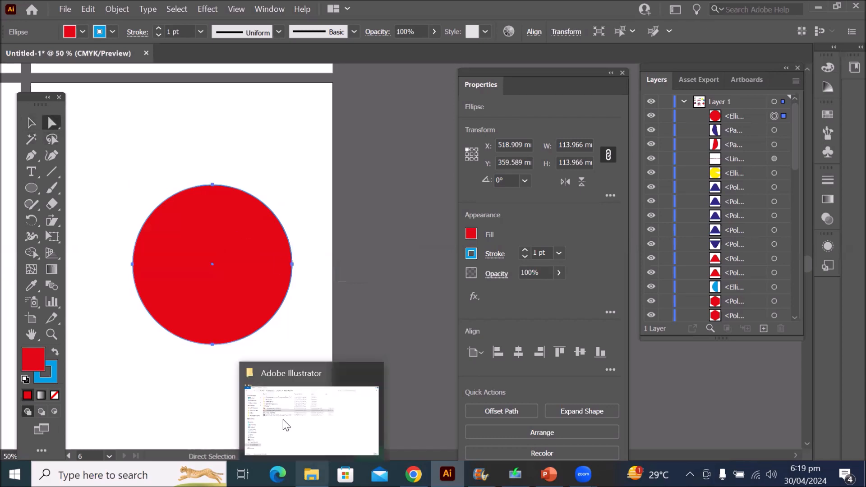
left_click(212, 185)
left_click_drag(212, 186, 212, 310)
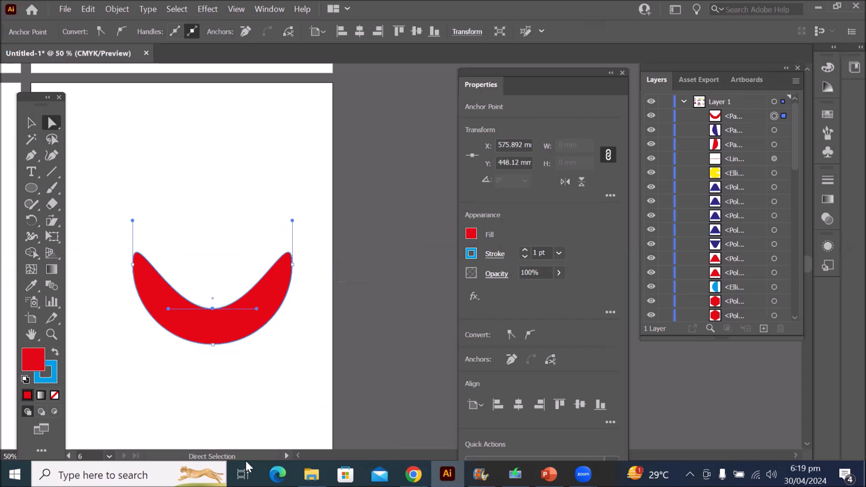
key("ctrl+z")
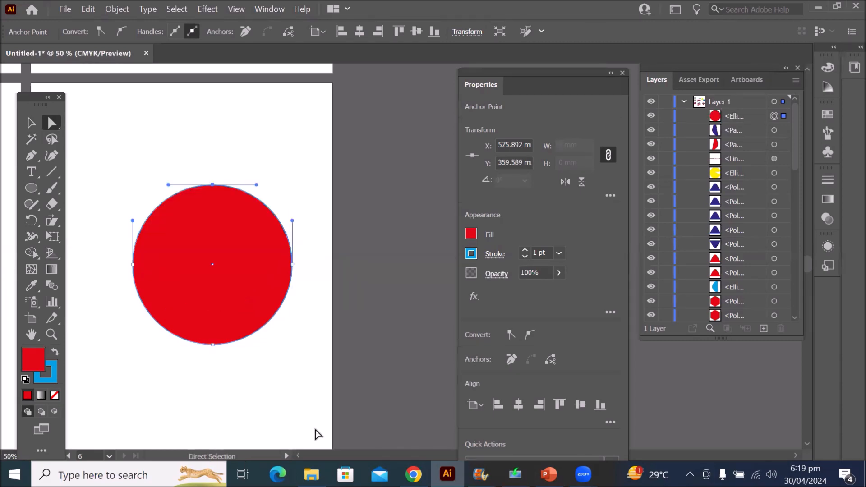
Lengthen the upper direction handle of the circle's right anchor point to bulge that edge, and delete the whole circle
left_click(292, 266)
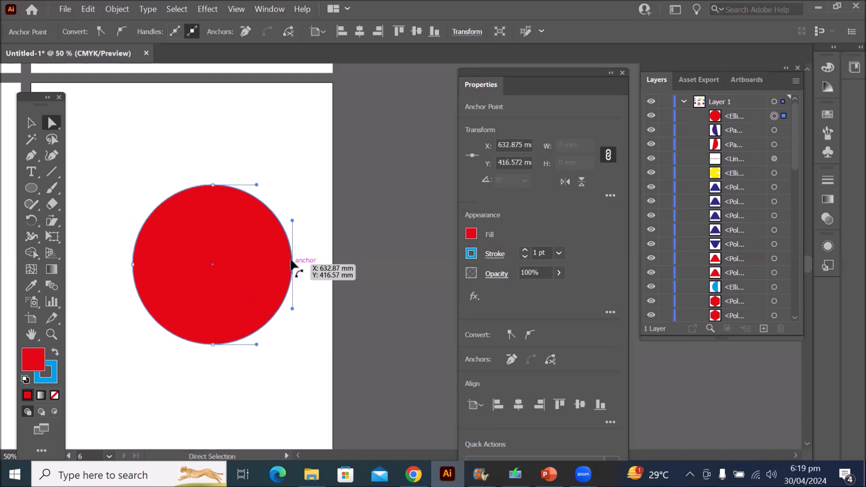
left_click_drag(292, 221, 292, 200)
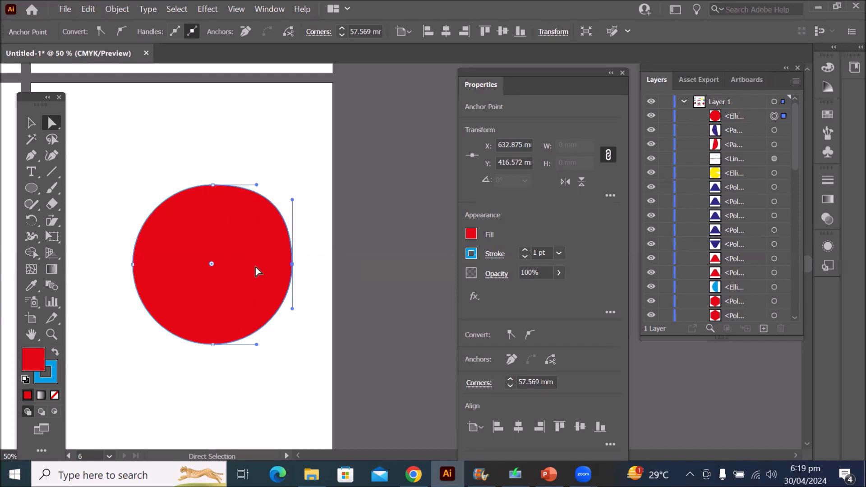
left_click(31, 122)
key("Delete")
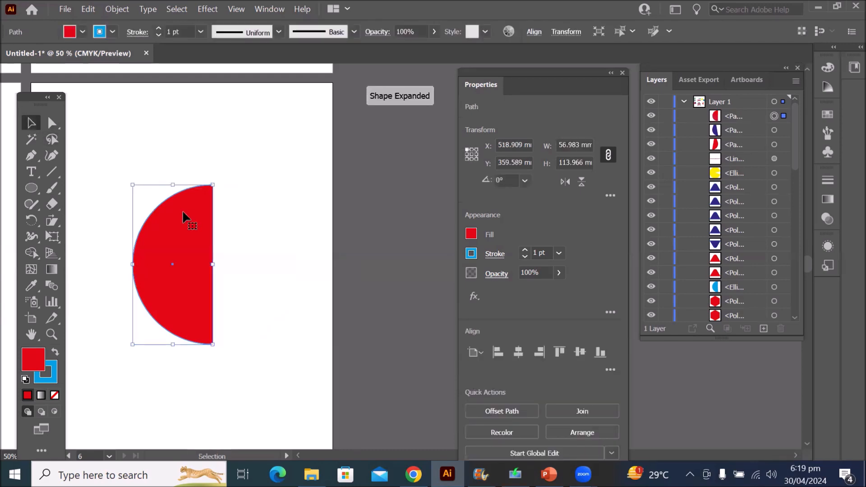
key("Delete")
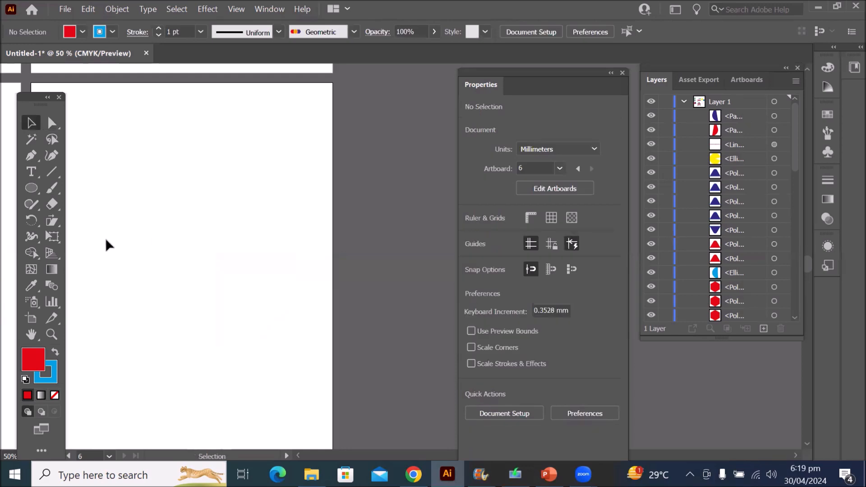
Draw a tall ellipse about 103.2 mm wide and 155.3 mm high on the empty lower-right artboard
left_click(31, 188)
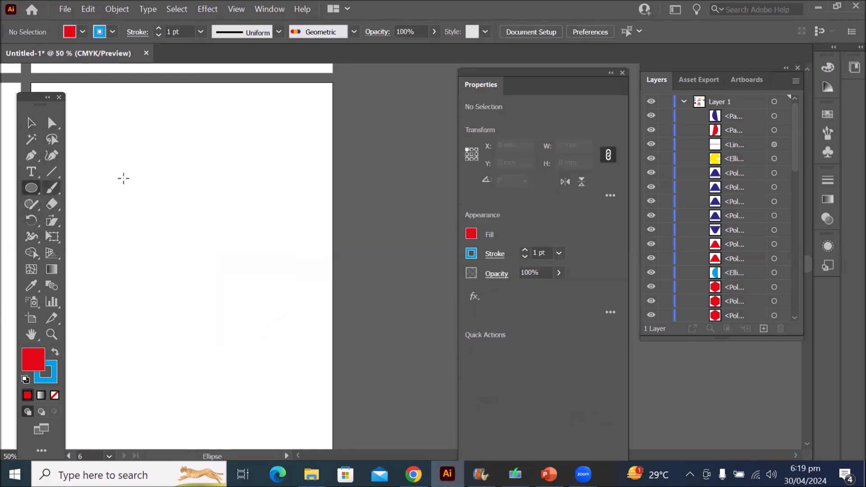
left_click_drag(117, 141, 260, 357)
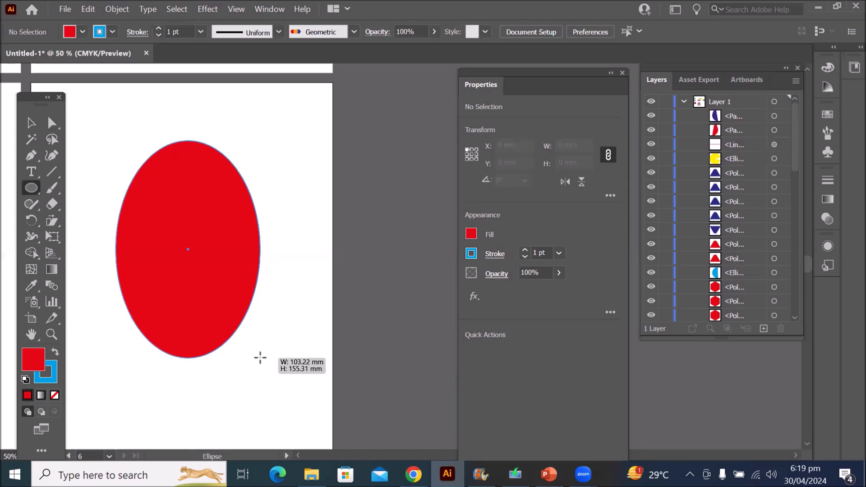
left_click_drag(260, 358, 260, 357)
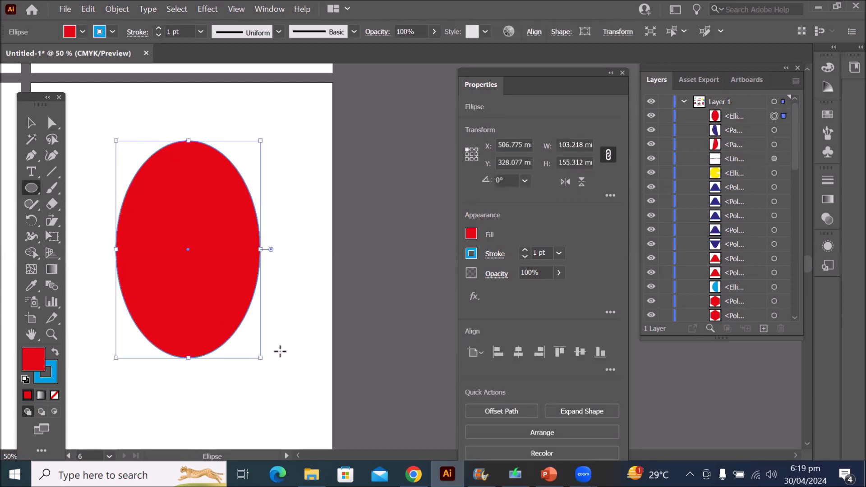
Move the red ellipse's two side anchor points down together to form an egg, and fill it with bright blue
left_click(52, 123)
left_click_drag(92, 232, 264, 287)
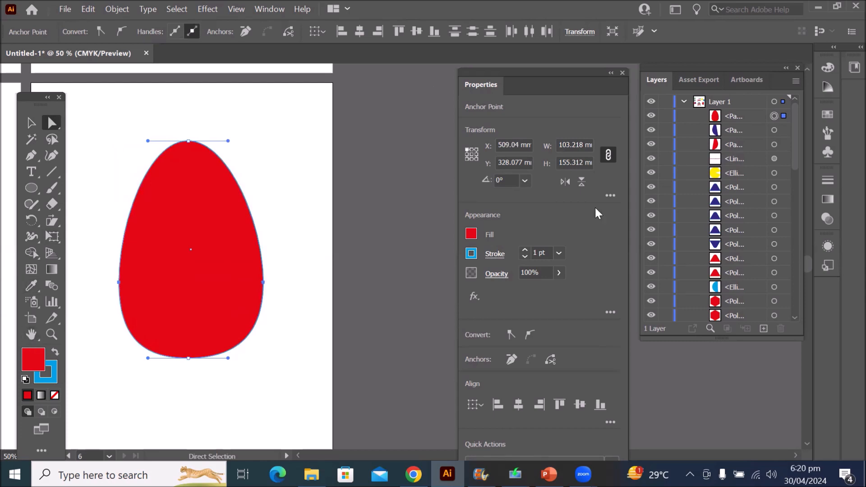
left_click(470, 233)
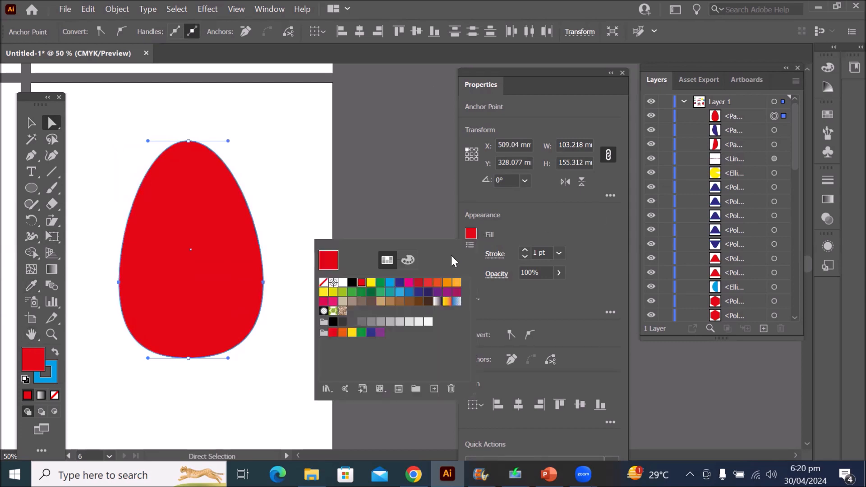
left_click(373, 282)
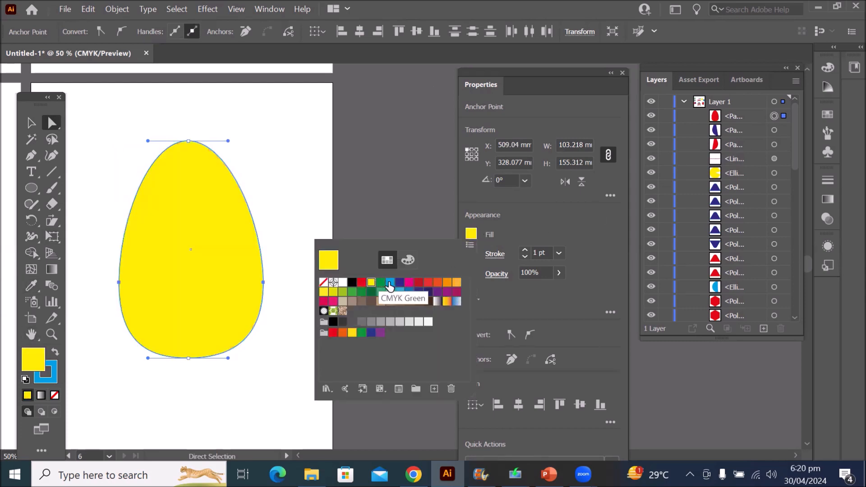
left_click(390, 284)
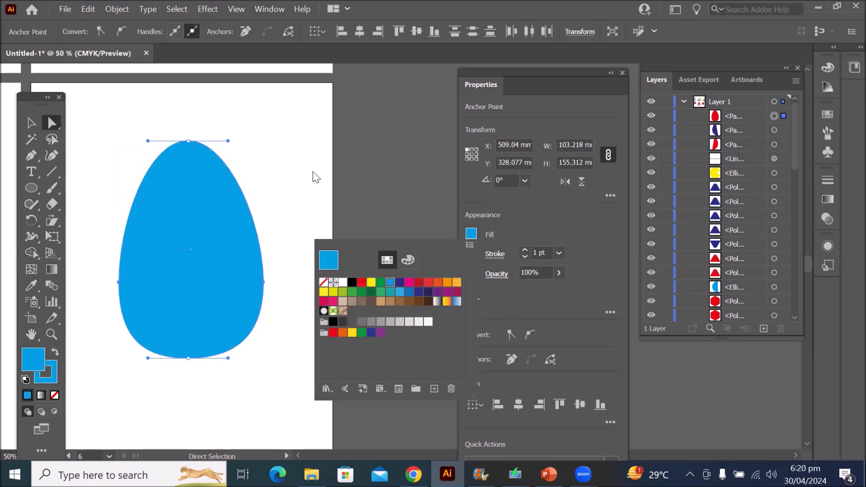
key("Escape")
Move the blue egg onto the upper-middle artboard, above the red rectangle
scroll(302, 265, "down", 2)
scroll(303, 265, "down", 1)
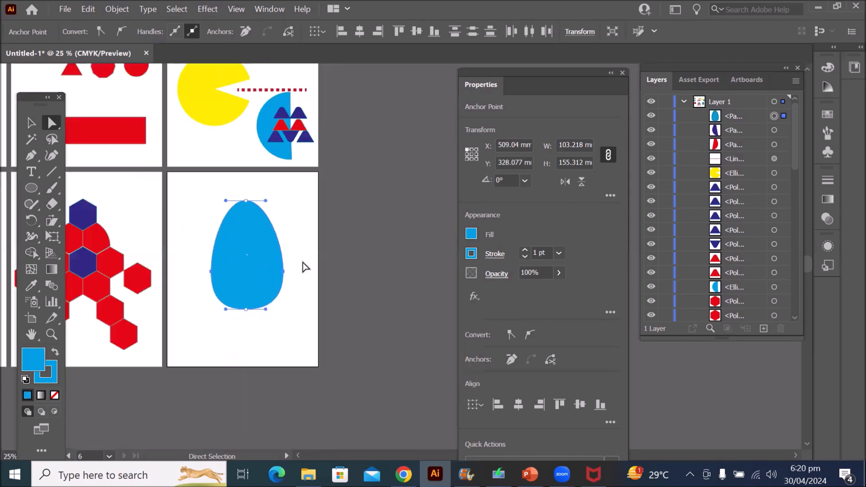
scroll(303, 267, "down", 2)
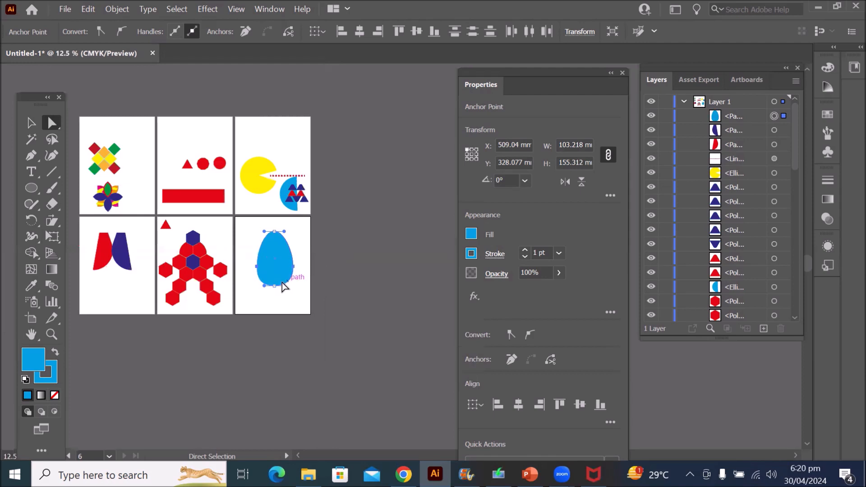
left_click_drag(283, 271, 189, 163)
Draw a tall ellipse about 121 mm wide and 184.4 mm high on the emptied lower-right artboard, and fill it with dark green
scroll(277, 286, "up", 2)
left_click(28, 189)
left_click_drag(235, 190, 319, 318)
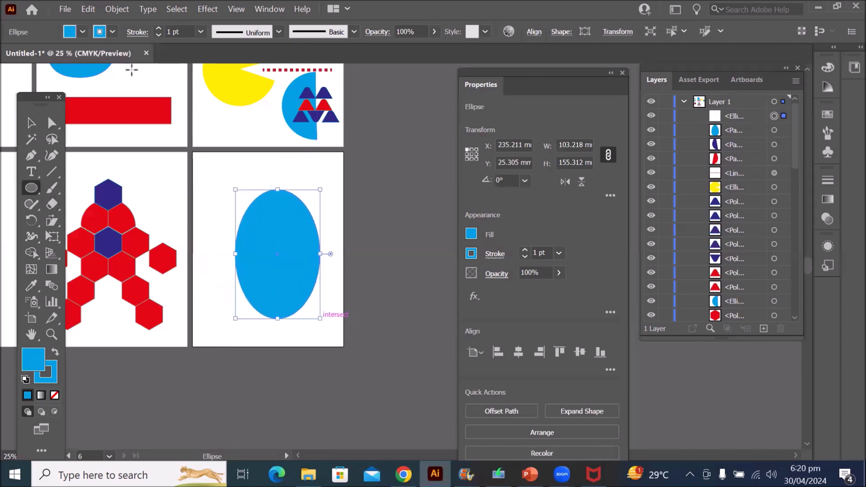
left_click(81, 31)
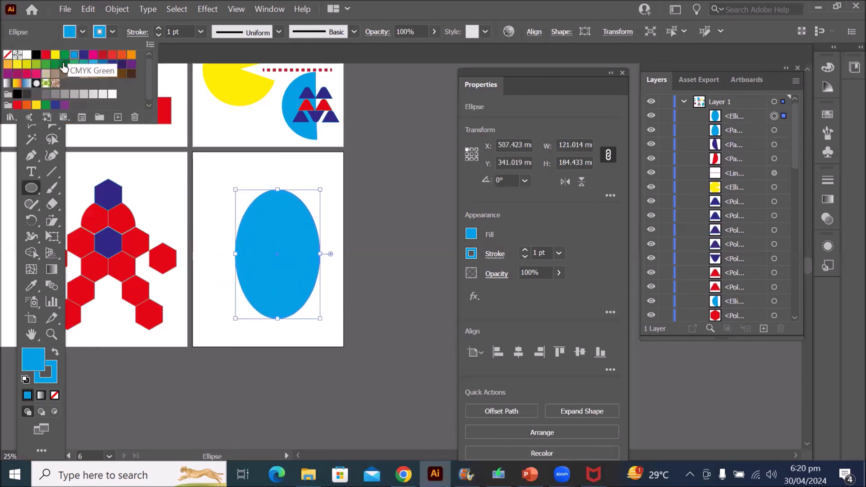
left_click(65, 65)
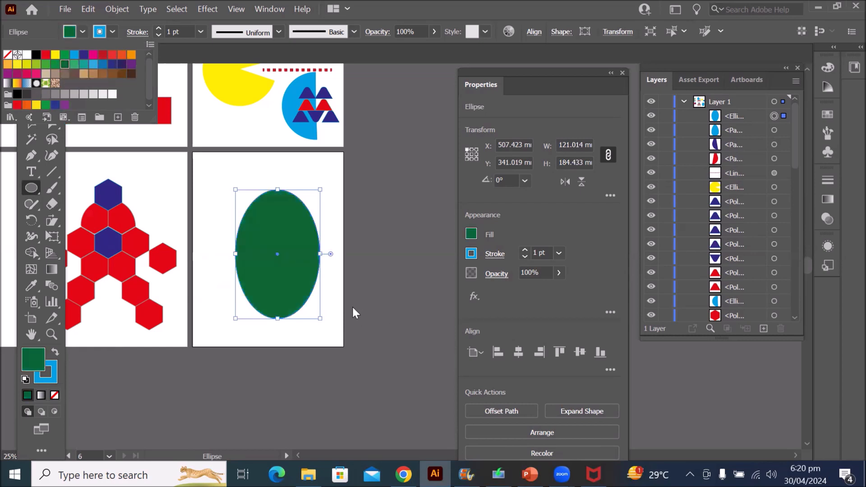
key("Escape")
Try moving only the green ellipse's right anchor point up and outward, and undo the move
key("ctrl+=")
scroll(341, 309, "up", 1)
scroll(341, 309, "down", 2)
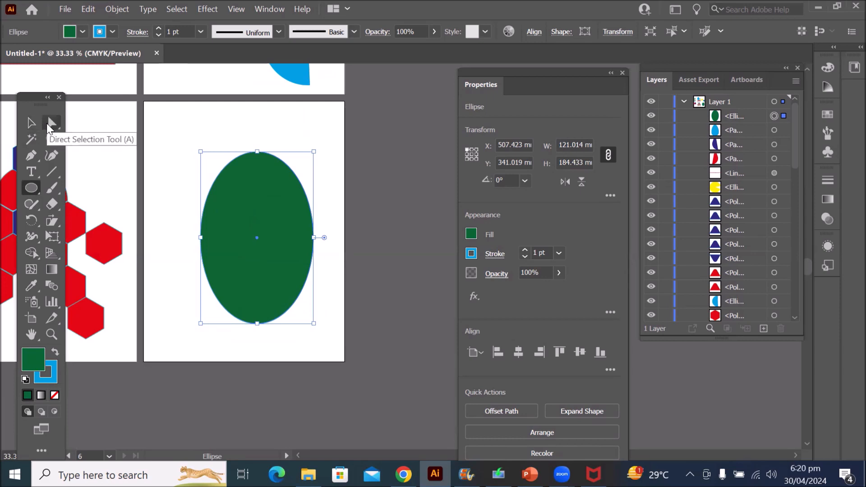
left_click(50, 124)
left_click(314, 238)
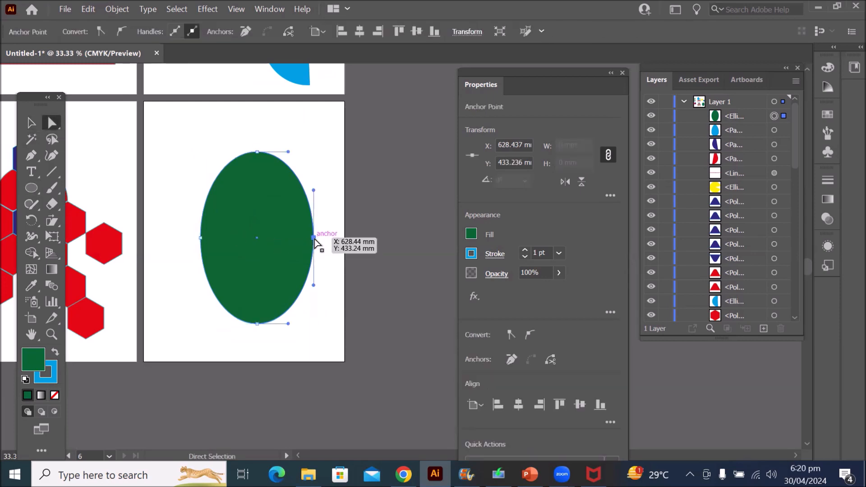
left_click_drag(315, 240, 331, 207)
key("ctrl+z")
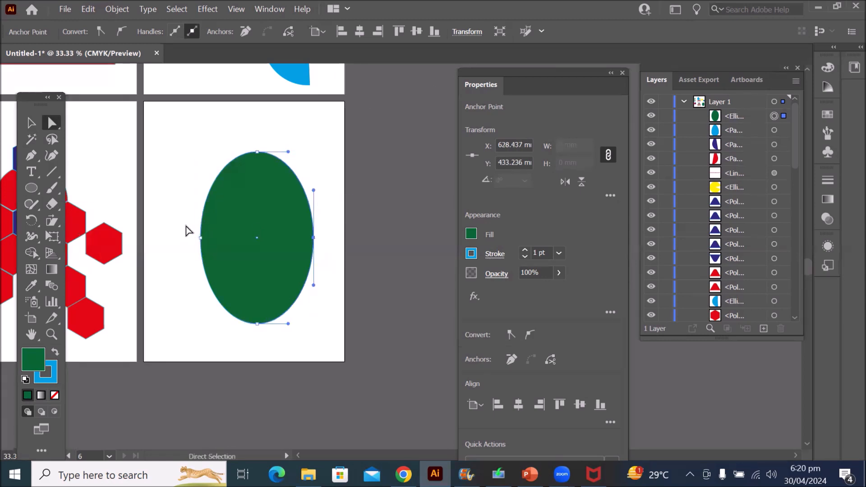
Raise both side anchor points of the green ellipse together to about Y 406.9 mm
left_click_drag(304, 255, 319, 243)
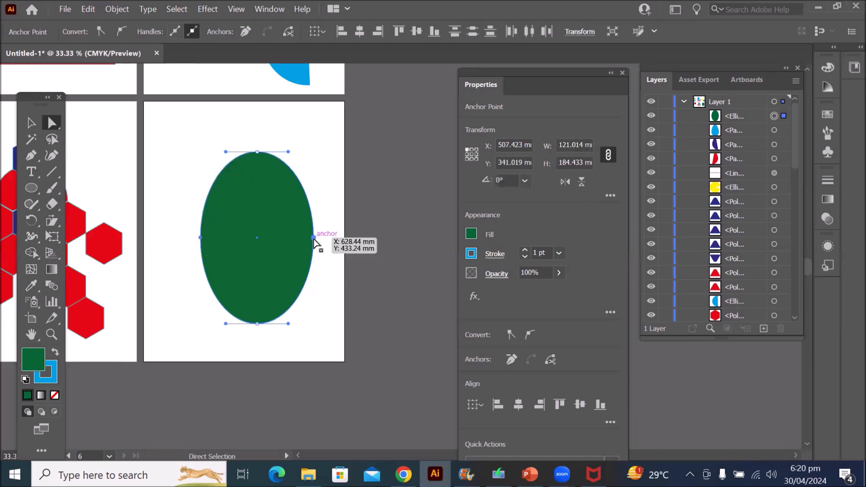
left_click_drag(314, 238, 315, 215)
Tilt the right anchor point's upper direction handle outward, and move the left anchor point to about X 498.5 mm, Y 404.6 mm
left_click(314, 214)
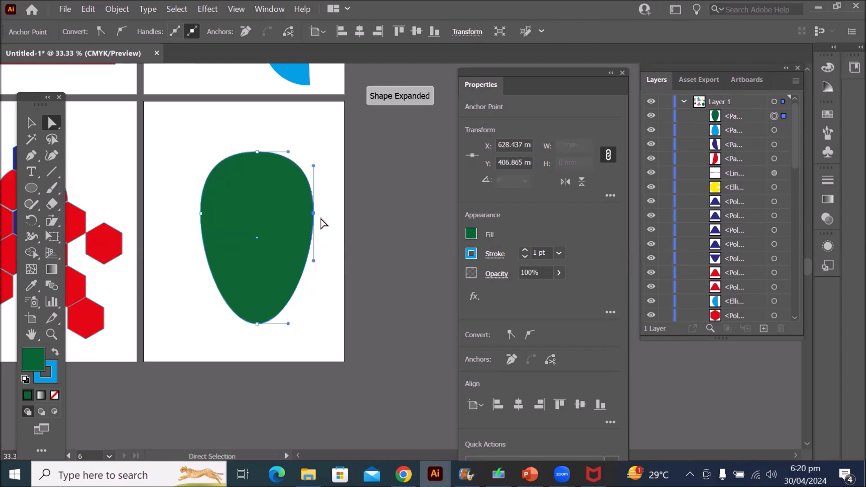
left_click_drag(321, 162, 333, 161)
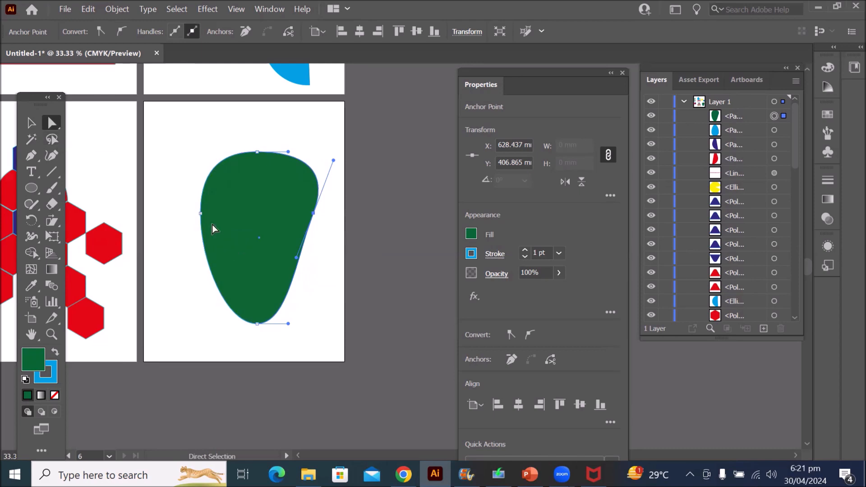
left_click(201, 213)
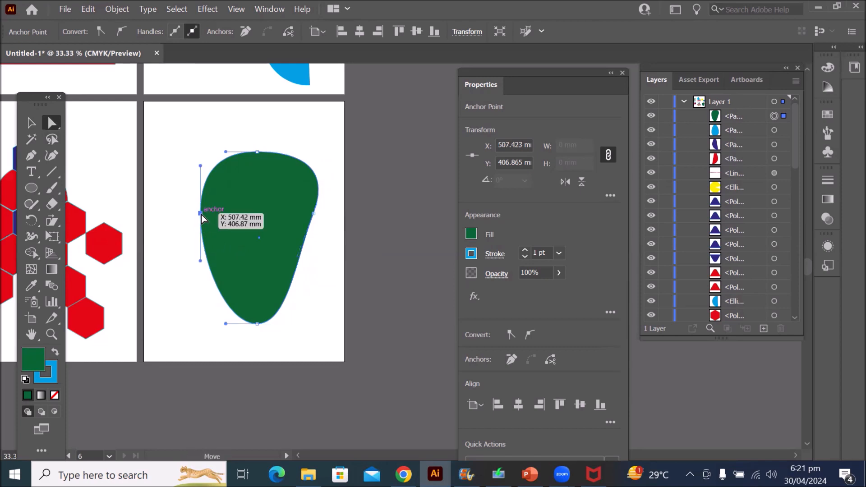
mouse_move(200, 214)
left_mouse_down()
mouse_move(194, 201)
mouse_move(192, 210)
left_mouse_up()
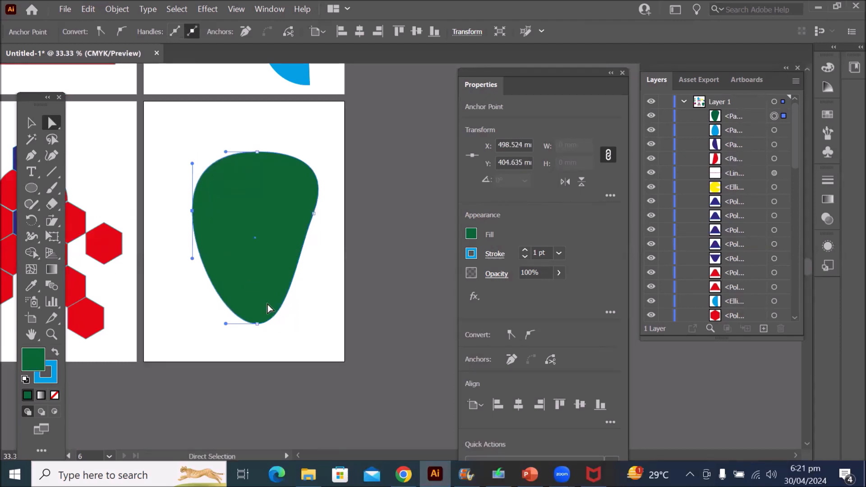
Move the reshaped green shape straight up onto the upper-right artboard
scroll(272, 303, "down", 3)
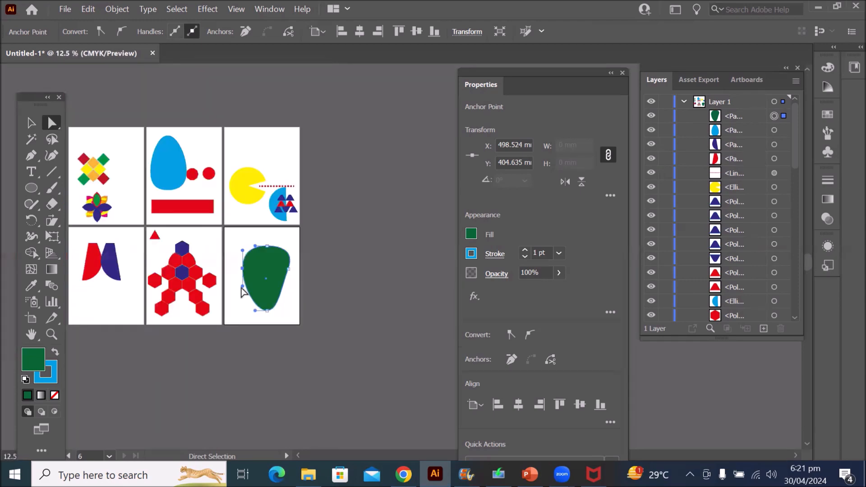
left_click(27, 120)
left_click_drag(272, 276, 276, 166)
Draw a tall green ellipse about 110.6 mm wide and 186.4 mm high on the emptied lower-right artboard
scroll(276, 297, "up", 1)
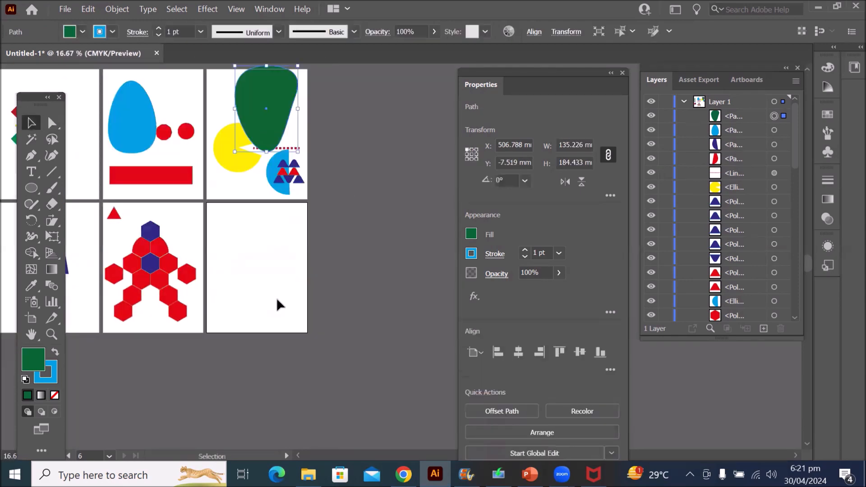
left_click(31, 189)
left_click_drag(235, 224, 287, 311)
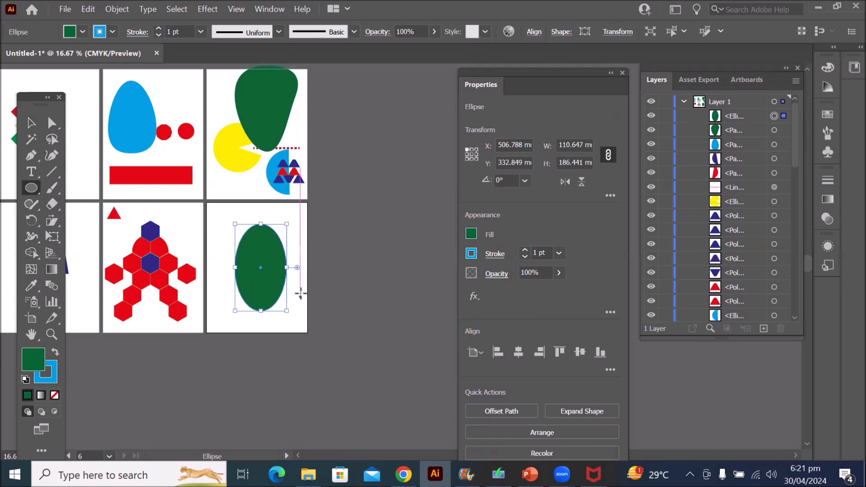
Collapse both direction handles of the ellipse's top anchor point into the anchor to make a pointed tip
scroll(300, 294, "up", 2)
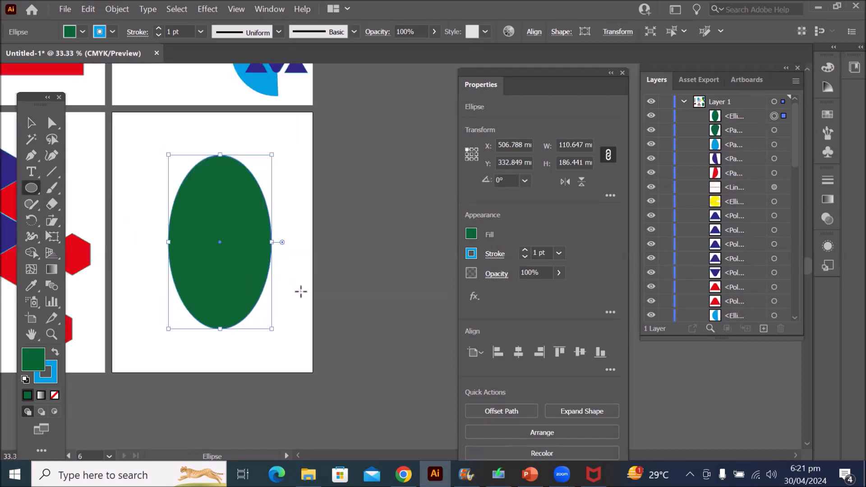
left_click(32, 125)
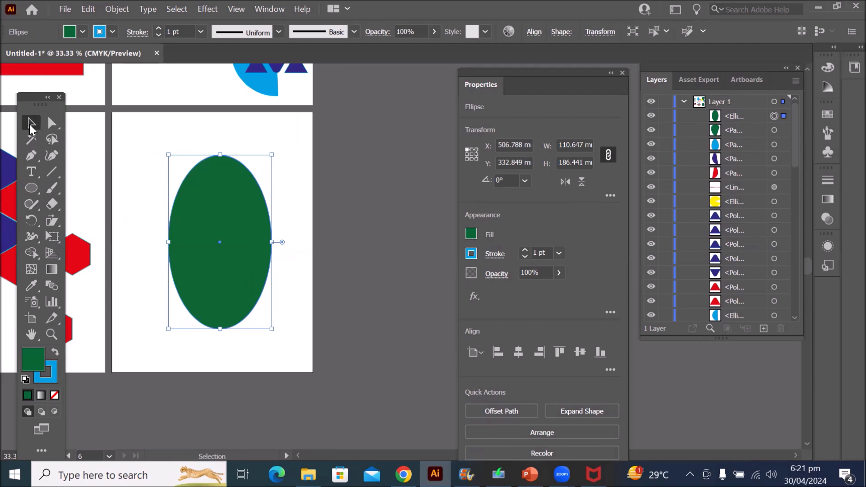
left_click(53, 124)
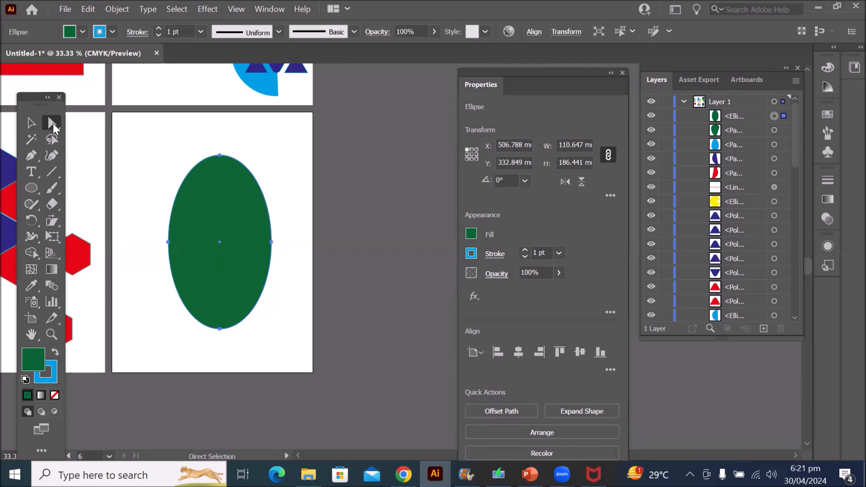
left_click(219, 155)
scroll(227, 199, "up", 2)
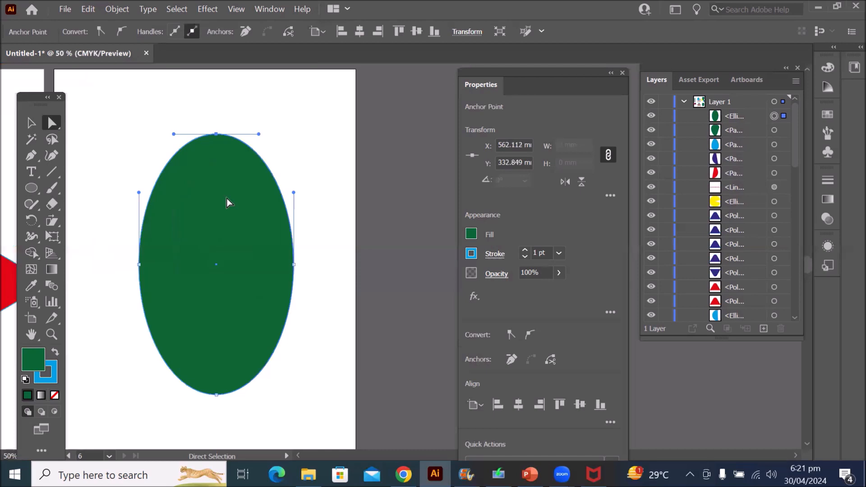
left_click_drag(270, 113, 212, 116)
left_click_drag(154, 114, 214, 115)
left_click(213, 114)
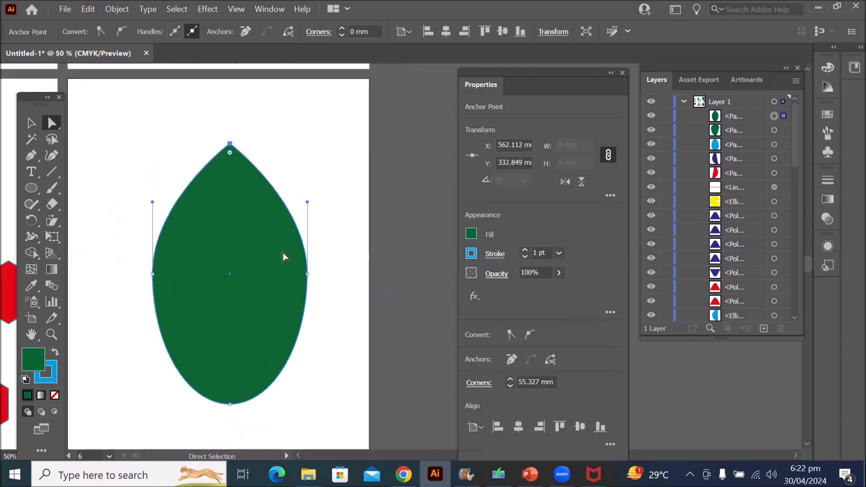
Convert the shape's bottom anchor point to a sharp corner with the Anchor Point tool
scroll(280, 253, "down", 2)
scroll(263, 384, "up", 1)
scroll(264, 388, "up", 1)
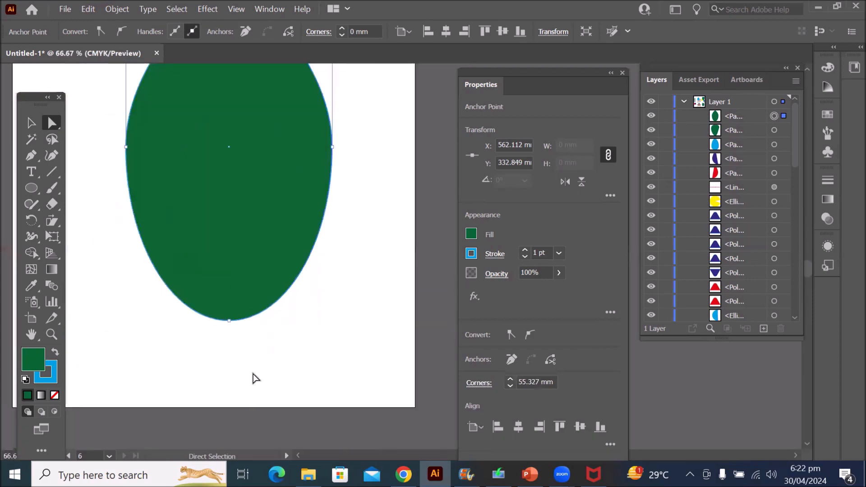
left_click(229, 320)
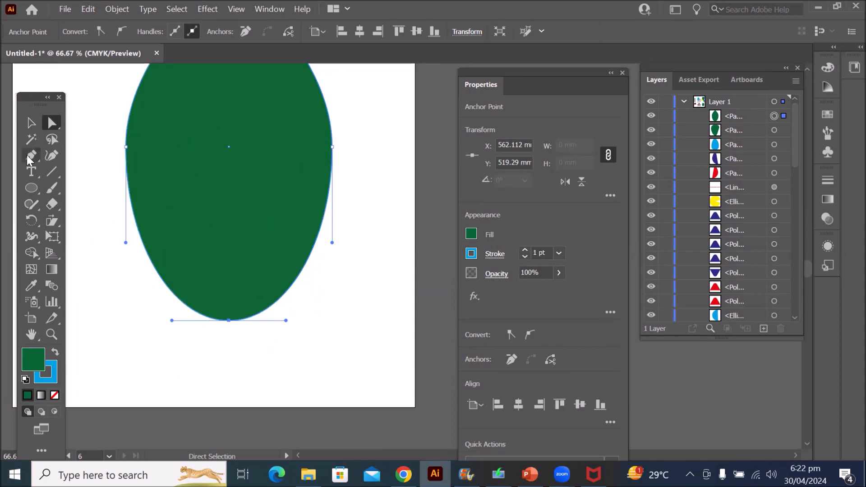
left_click_drag(26, 155, 113, 210)
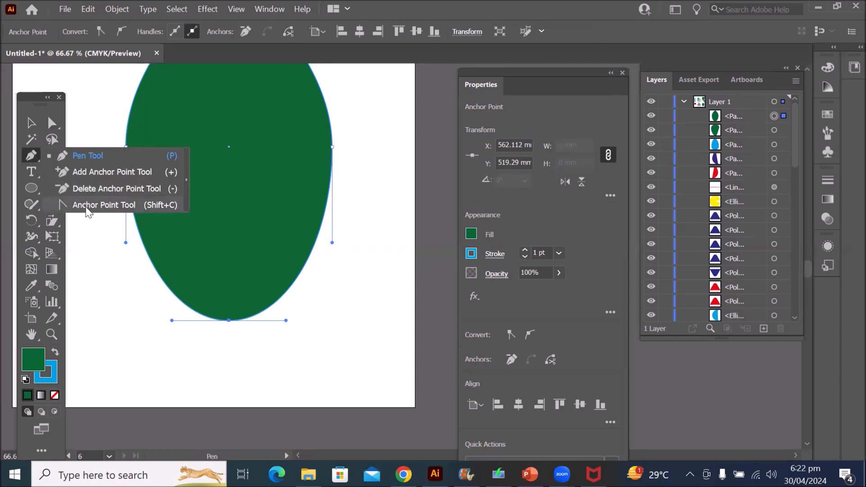
left_click(110, 210)
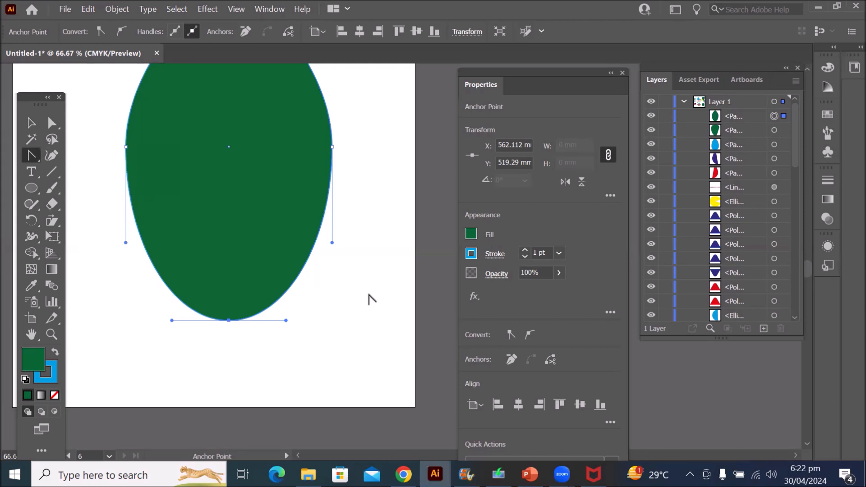
left_click(229, 320)
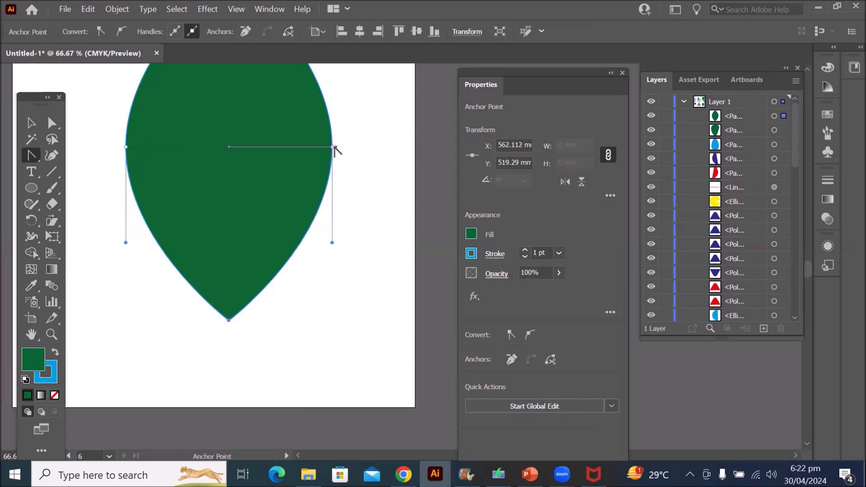
Convert the shape's right and left anchor points to sharp corners to form a straight-sided diamond
left_click(332, 147)
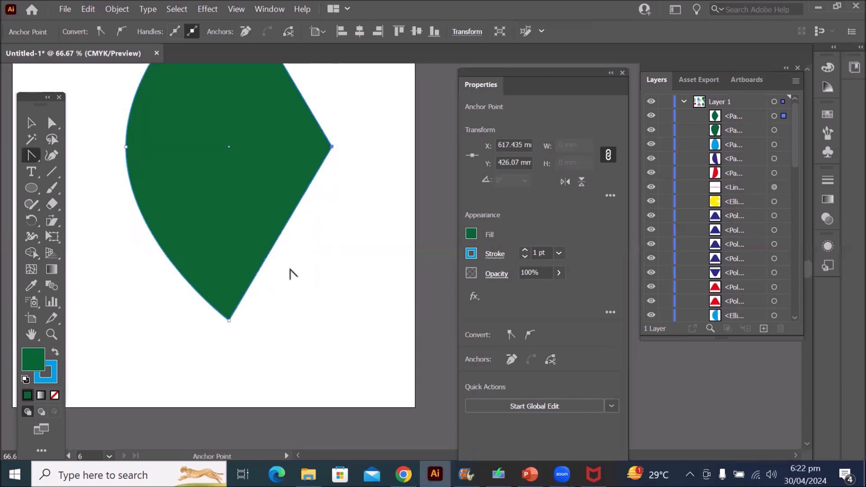
scroll(289, 272, "down", 1)
scroll(290, 272, "down", 1)
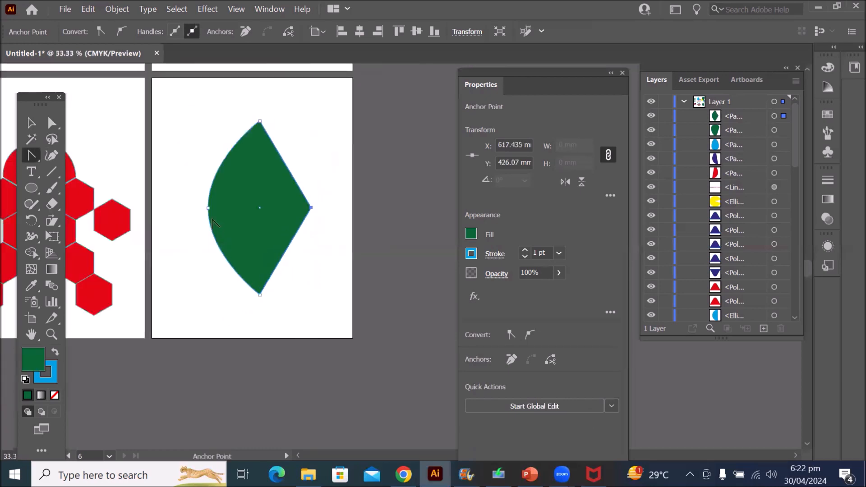
left_click(208, 207)
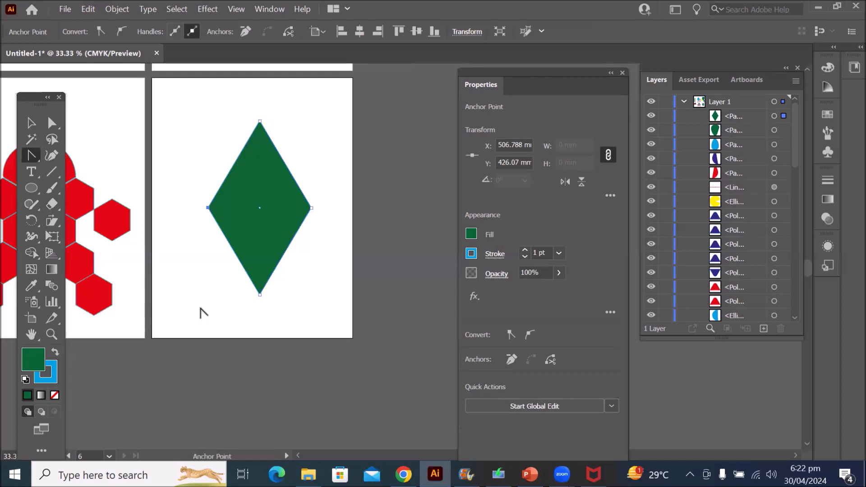
left_click(31, 156)
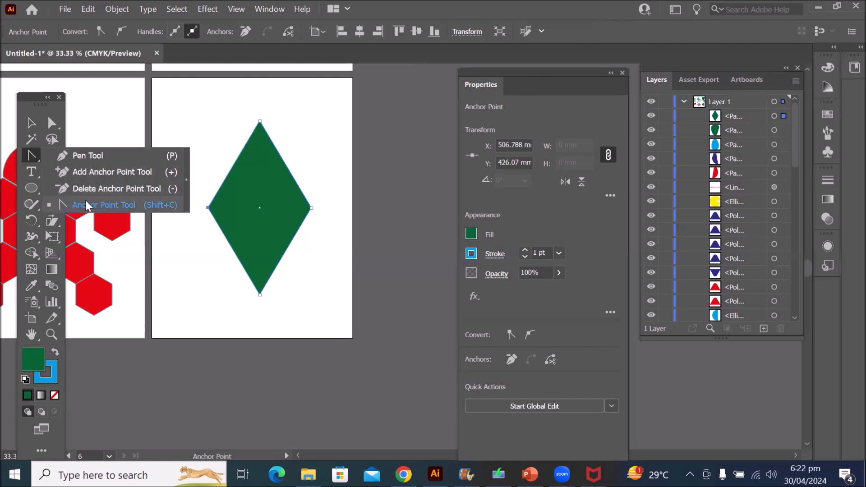
left_click(159, 209)
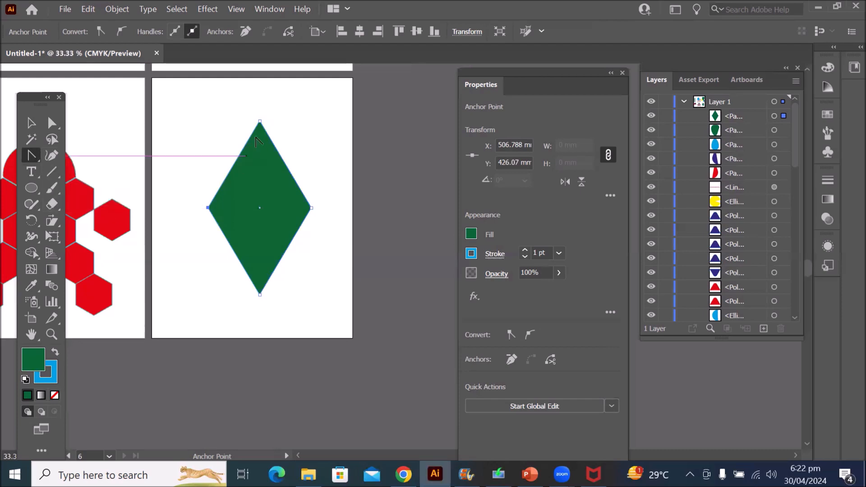
Convert the diamond's top anchor point to a smooth curve with long horizontal direction handles using the Anchor Point tool
left_click_drag(258, 120, 328, 120)
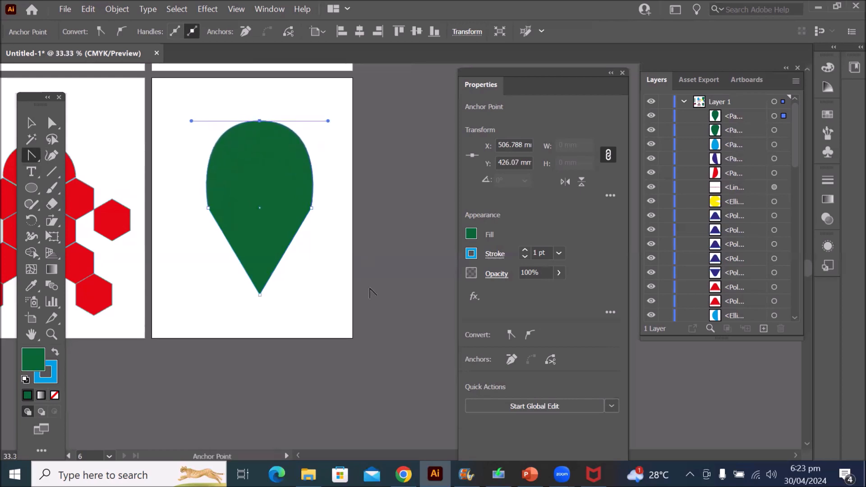
left_click(31, 124)
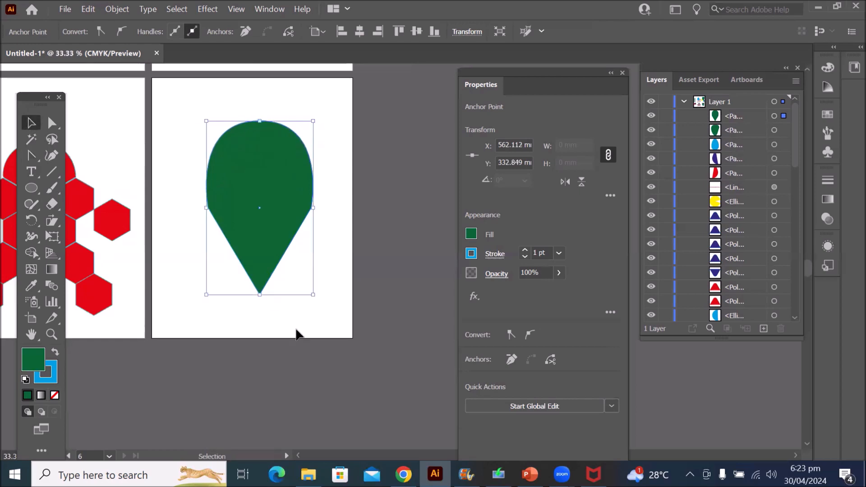
left_click(322, 324)
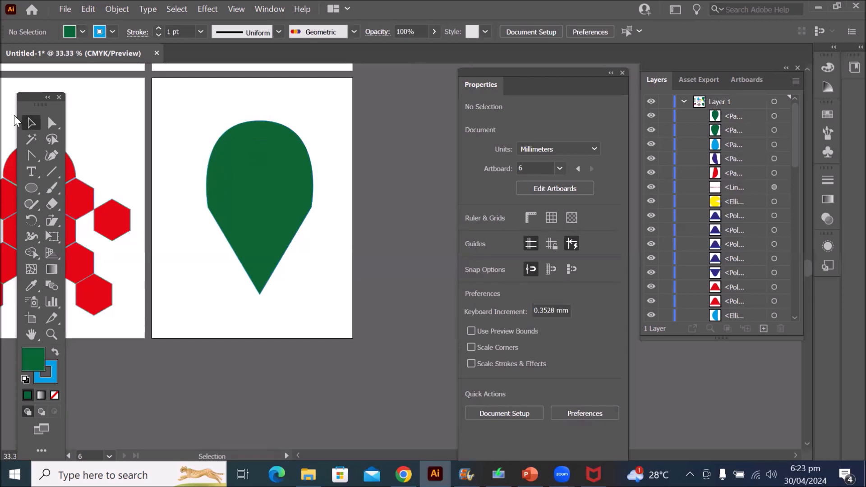
Convert the green shape's bottom anchor point to a smooth curve with long, nearly horizontal handles using the Anchor Point tool
left_click(34, 157)
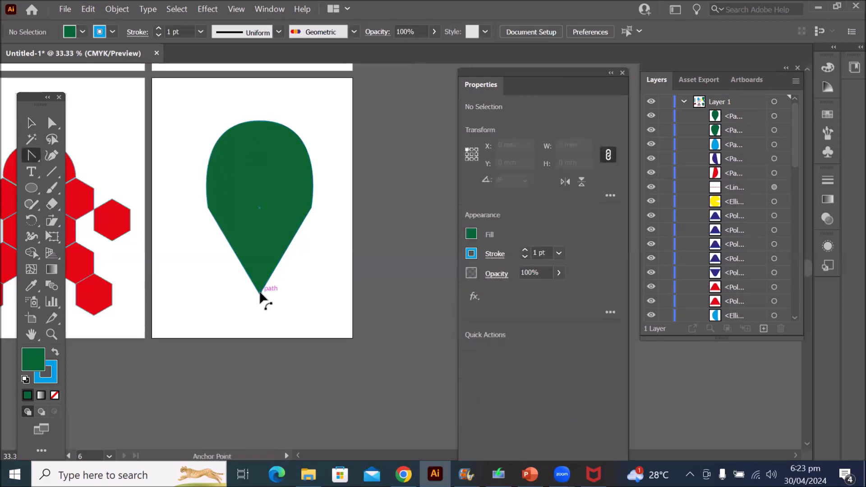
left_click(31, 122)
left_click(266, 207)
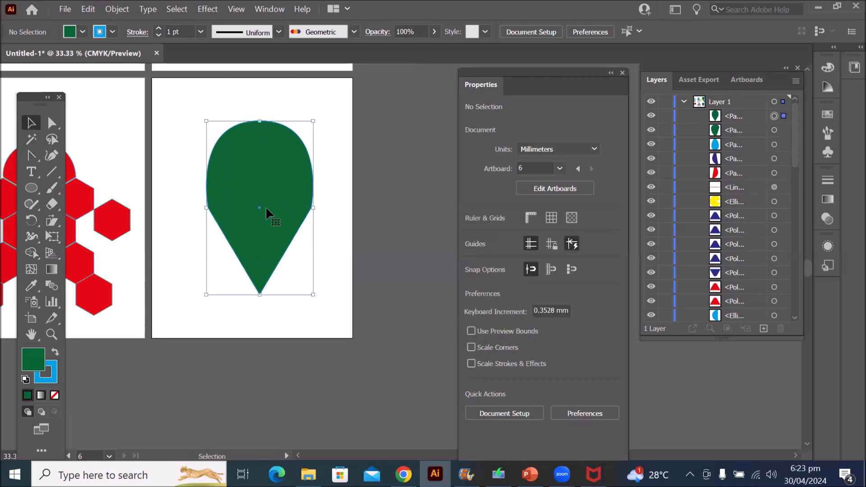
left_click(31, 156)
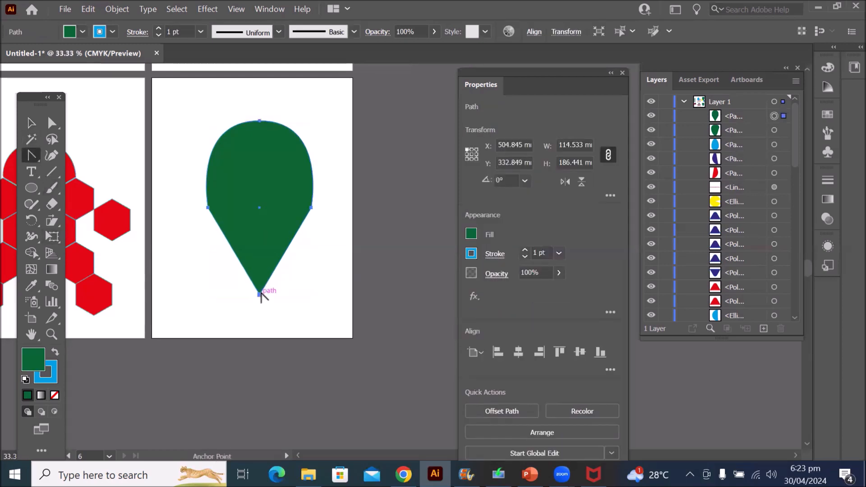
left_click_drag(261, 294, 189, 298)
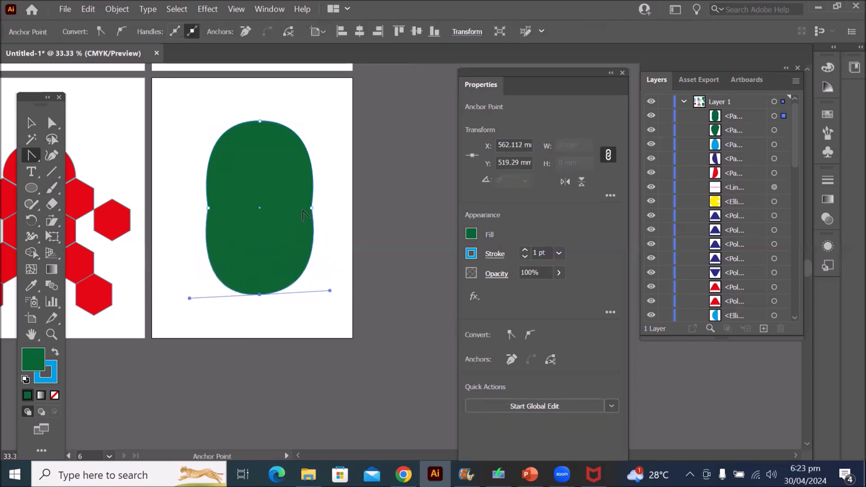
Pull vertical direction handles out of the green shape's right and left anchor points to smooth its sides
left_click_drag(311, 210, 309, 242)
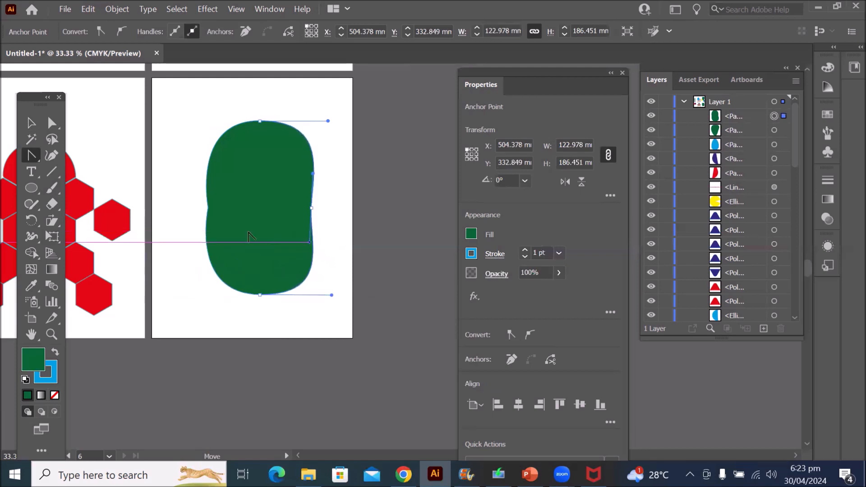
left_click_drag(208, 208, 211, 231)
left_click(219, 227, "ctrl")
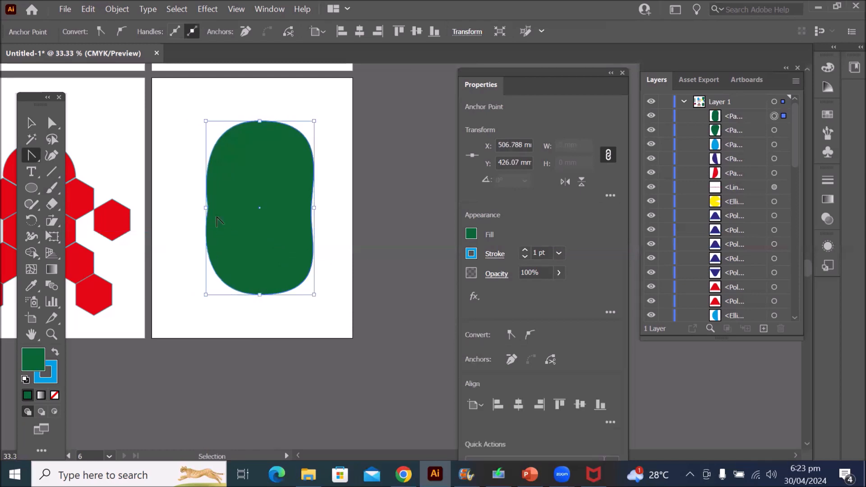
left_click_drag(207, 208, 209, 250)
Delete the green shape and draw a rectangle about 126.7 mm wide and 118.1 mm high on the emptied artboard
left_click(32, 122)
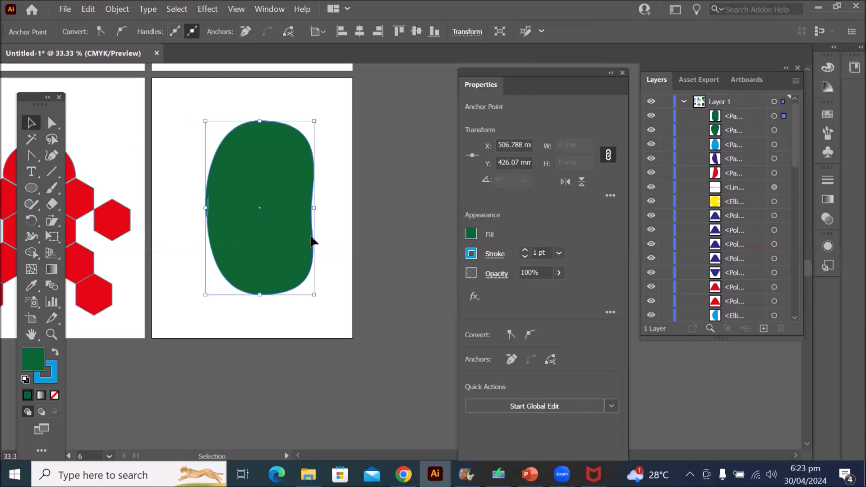
key("Delete")
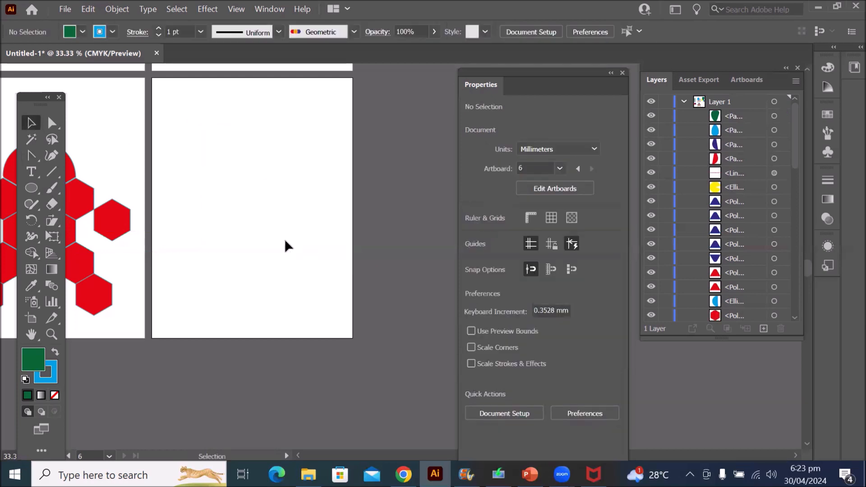
left_click(36, 188)
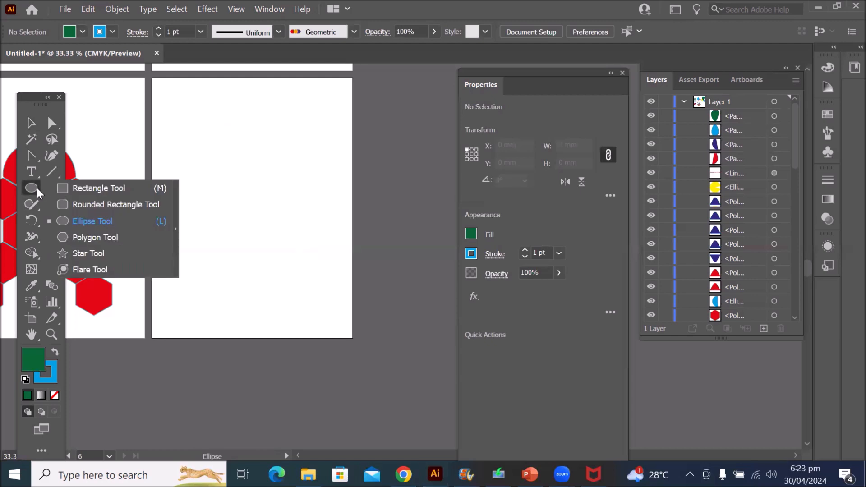
left_click(97, 188)
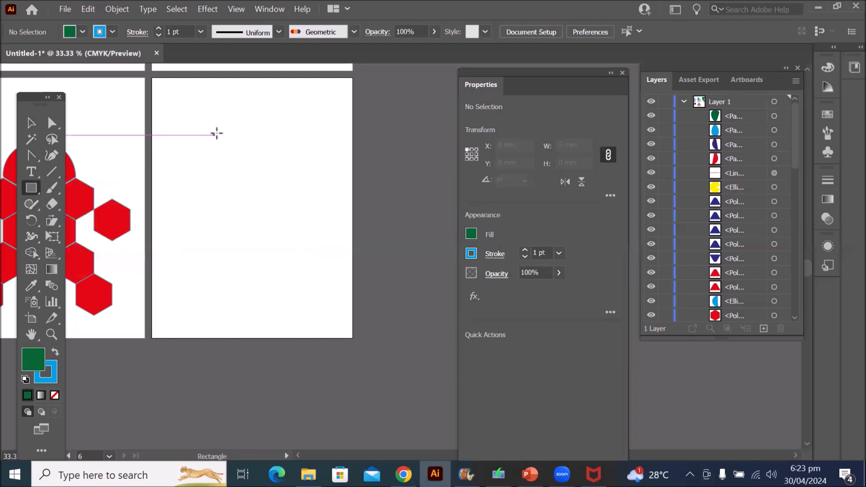
left_click_drag(205, 130, 325, 240)
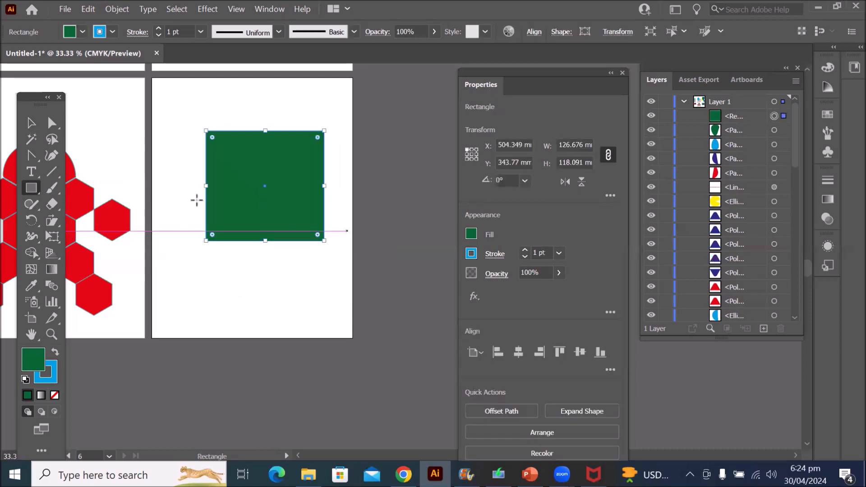
Remove the rectangle's fill and set its stroke weight to 12 pt
left_click(83, 31)
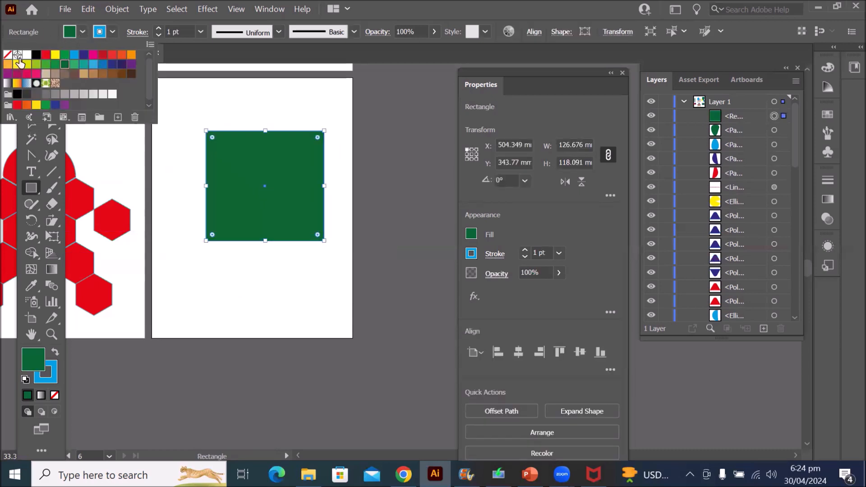
left_click(8, 55)
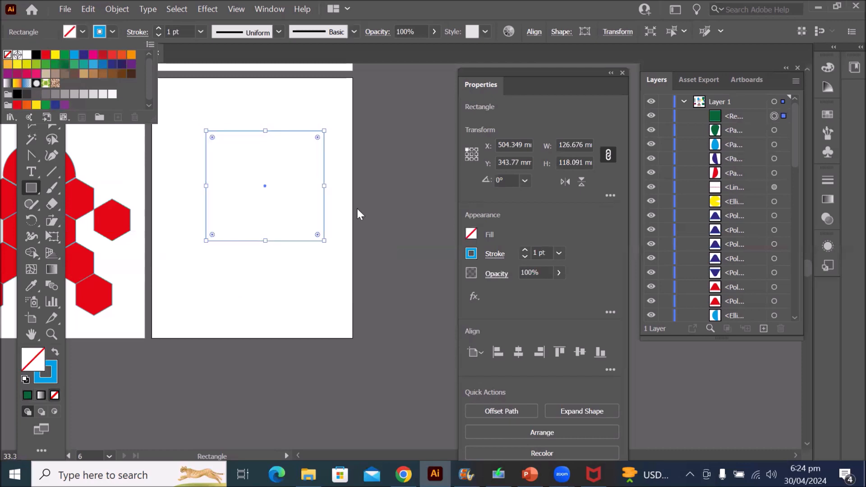
left_click(158, 29)
left_click(159, 29)
left_click(159, 29)
left_click(158, 29)
left_click(159, 29)
left_click(159, 29)
left_click(159, 29)
left_click(159, 29)
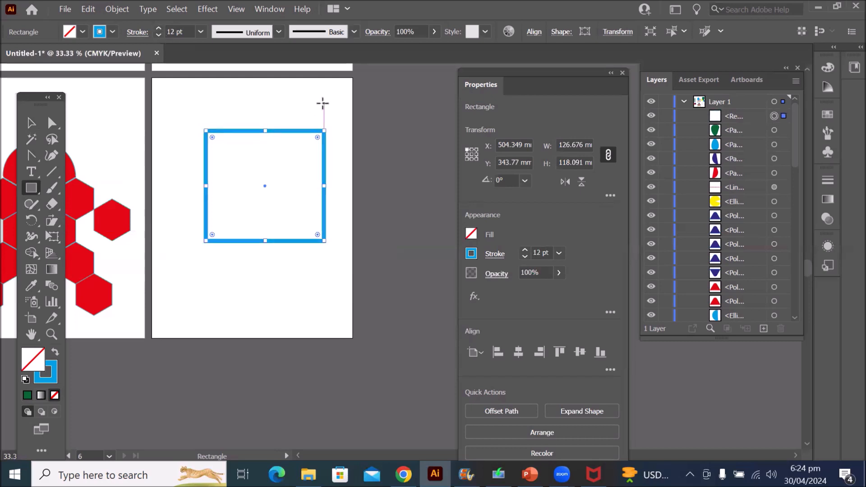
Convert all four corners of the blue rectangle to smooth curves with the Anchor Point tool, forming a rounded blob
left_click(30, 158)
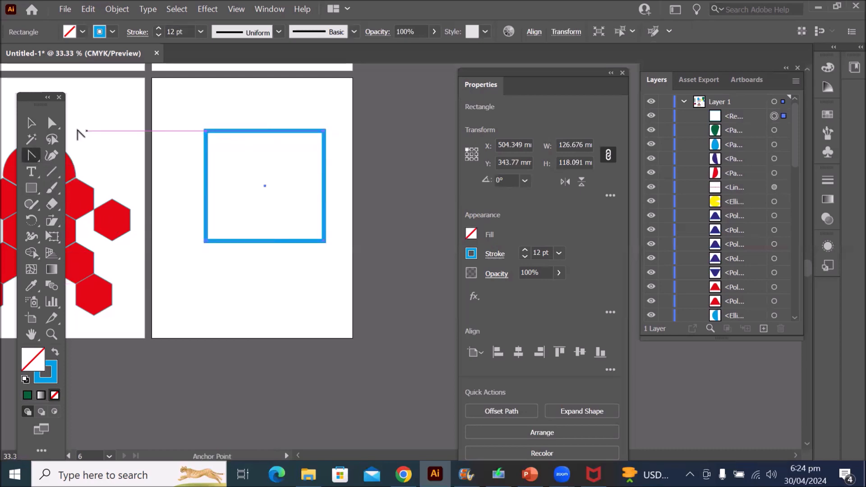
left_click(31, 122)
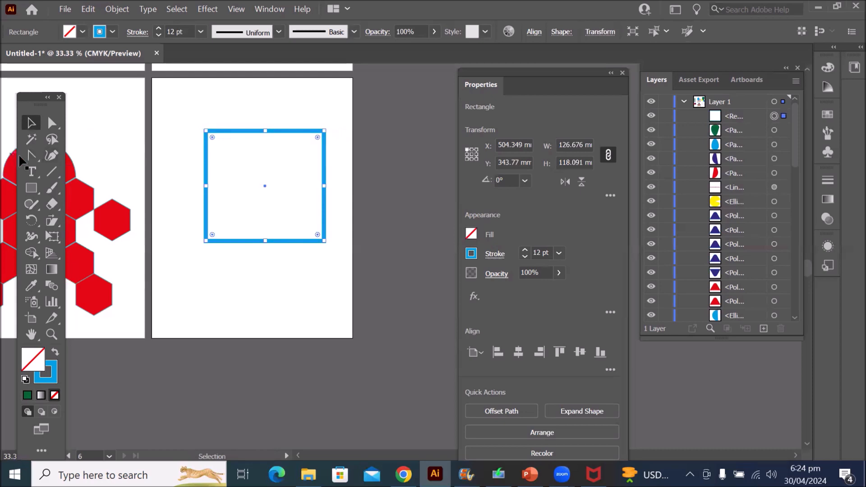
left_click(30, 157)
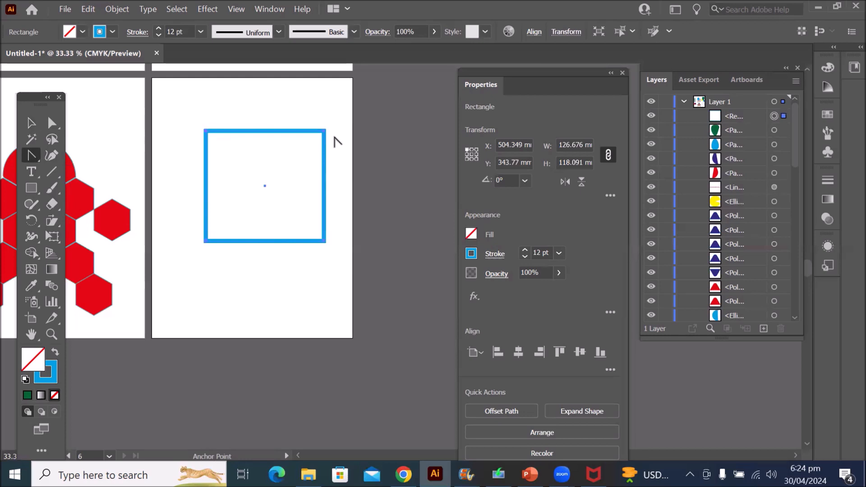
left_click_drag(327, 131, 352, 171)
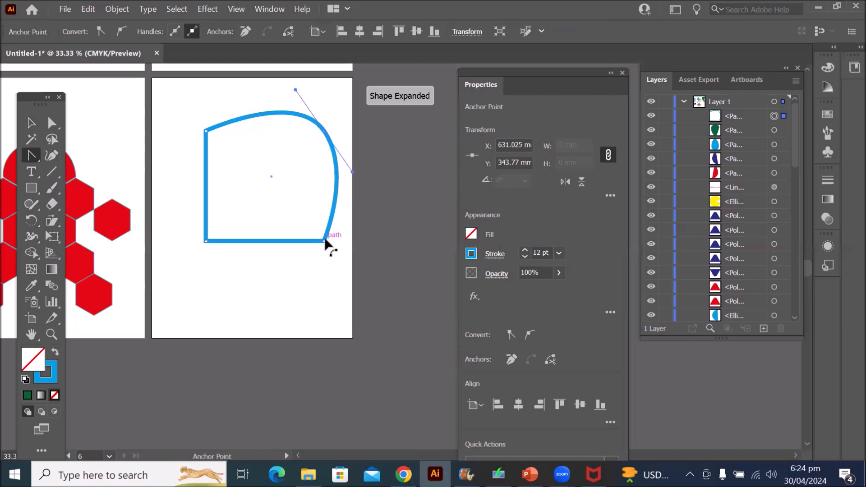
left_click_drag(325, 240, 343, 242)
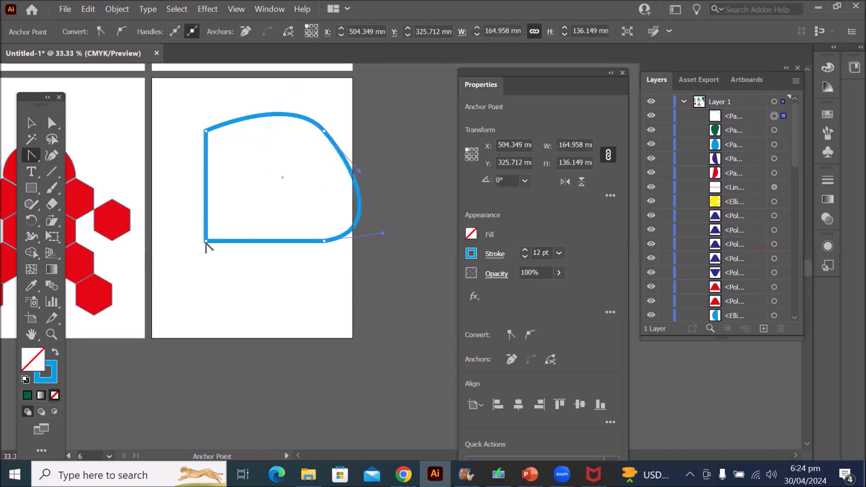
left_click_drag(207, 241, 168, 210)
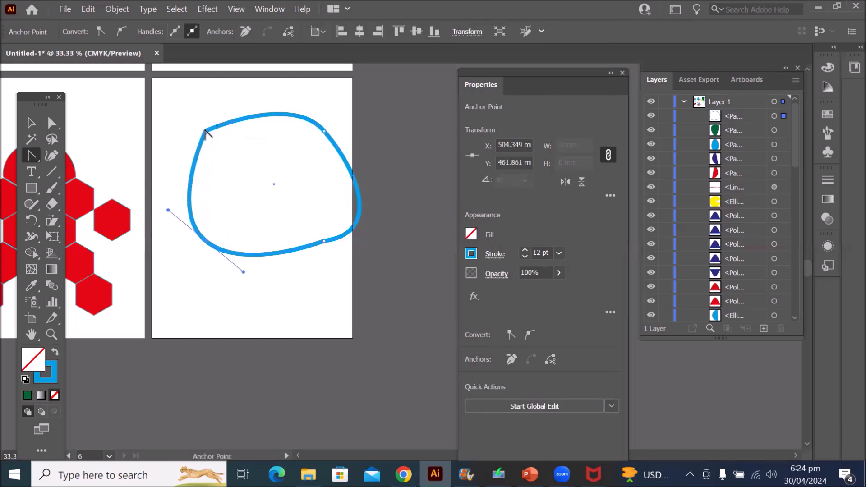
left_click_drag(205, 131, 231, 88)
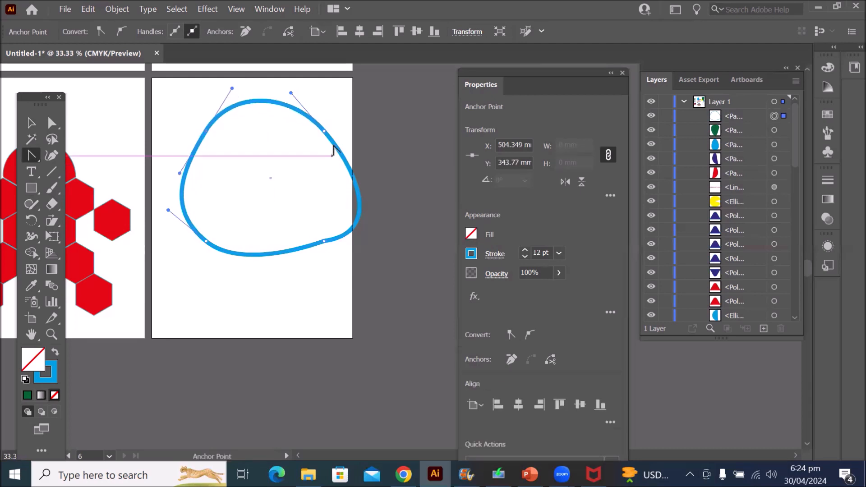
Convert the four curved anchor points back to sharp corners to restore the rectangle
left_click(324, 132)
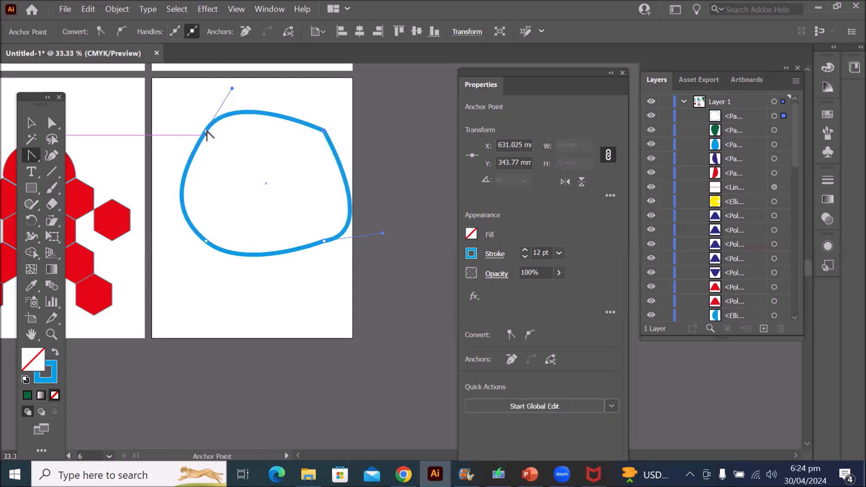
left_click(206, 132)
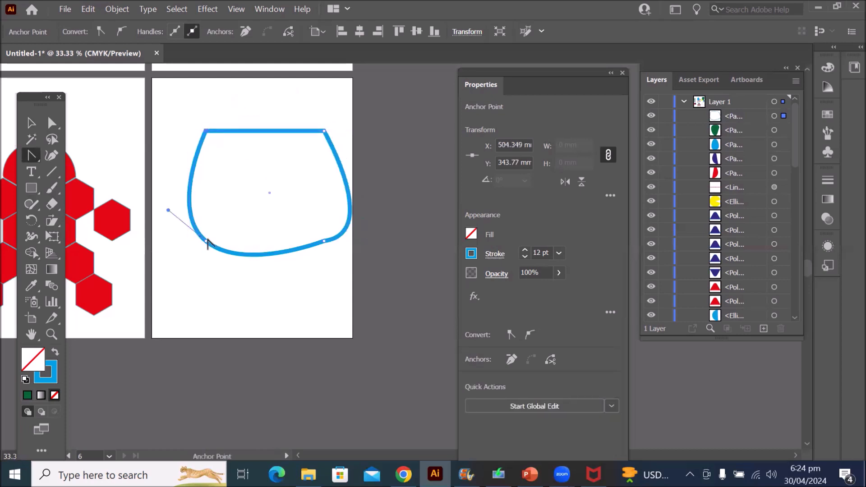
left_click(206, 241)
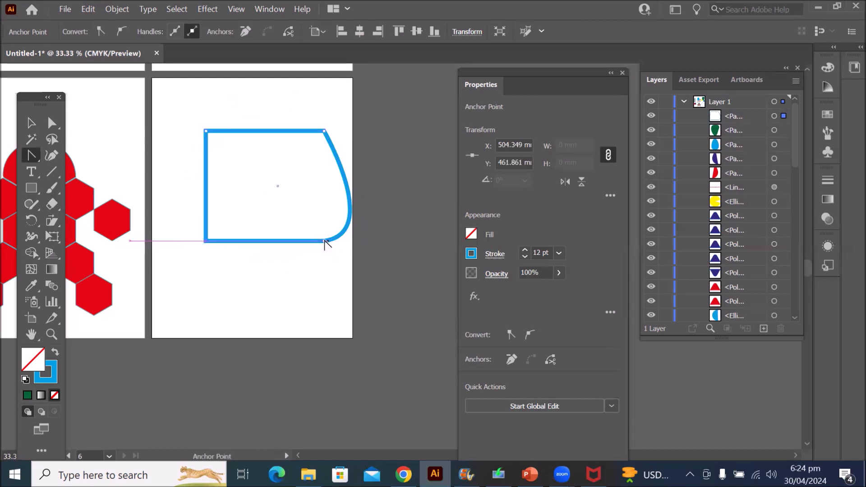
left_click(324, 241)
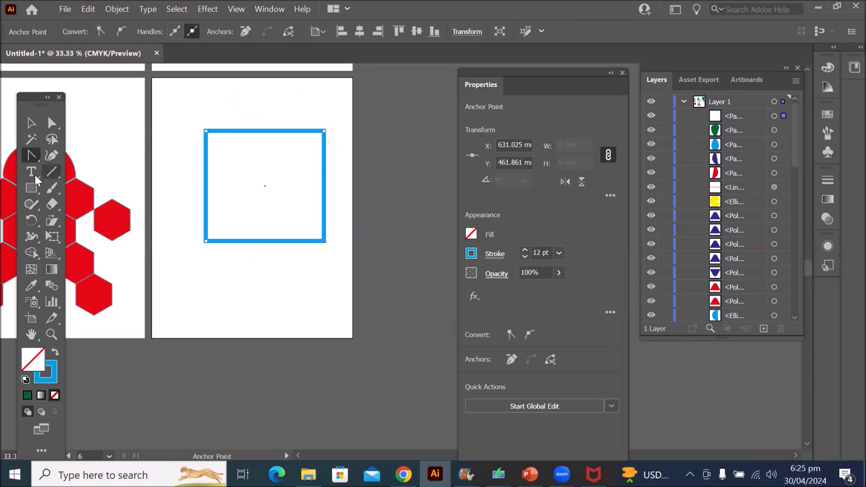
Draw a triangle about 123.2 mm by 108.3 mm with the Polygon tool, overlapping the upper part of the rectangle
left_click(31, 188)
left_click_drag(31, 192, 85, 237)
left_click_drag(243, 149, 302, 185)
scroll(267, 80, "up", 1)
scroll(266, 80, "up", 1)
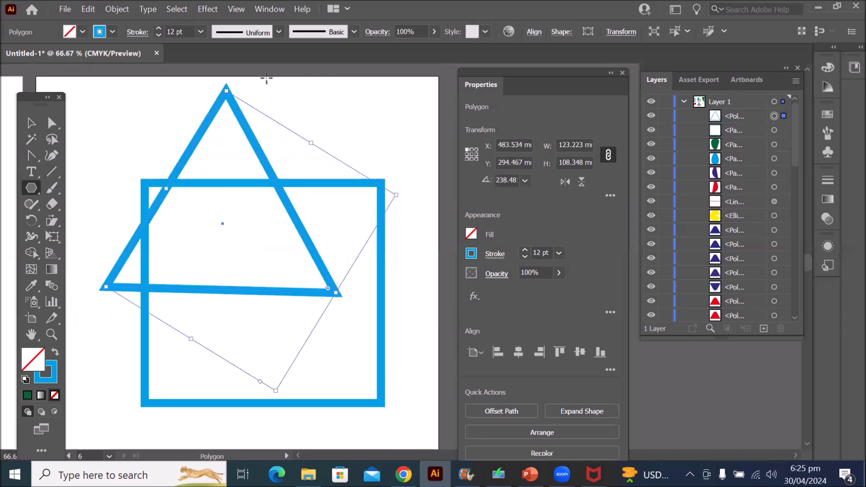
Curve the triangle's apex into a dome with the Anchor Point tool and convert it back to a sharp corner
left_click(32, 159)
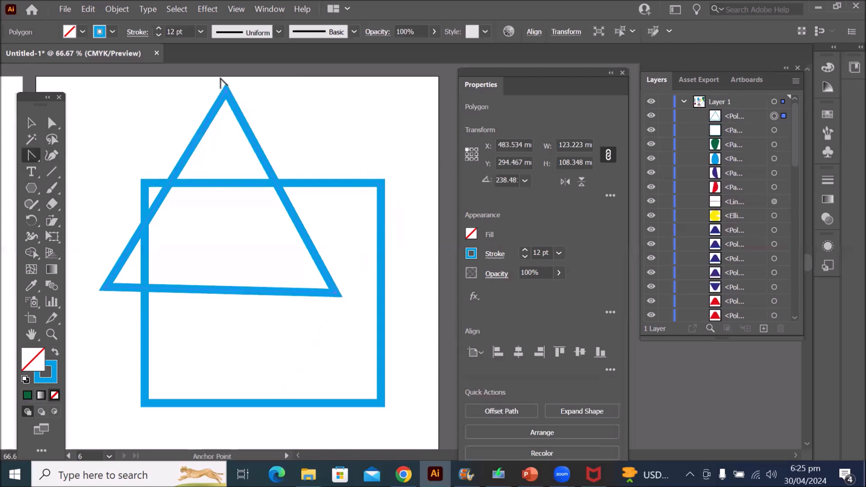
left_click_drag(226, 92, 350, 90)
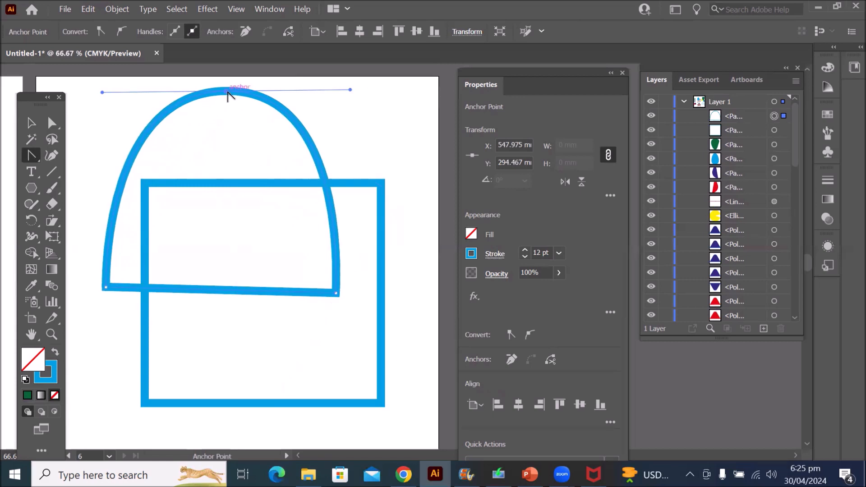
left_click(228, 92)
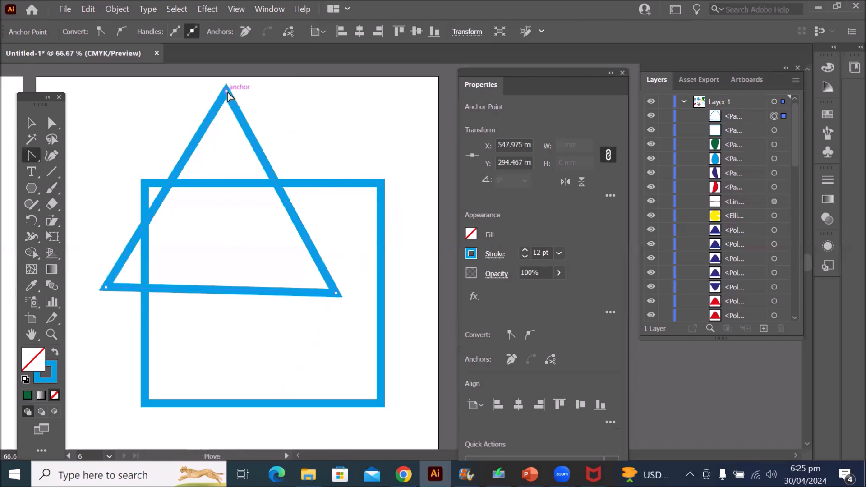
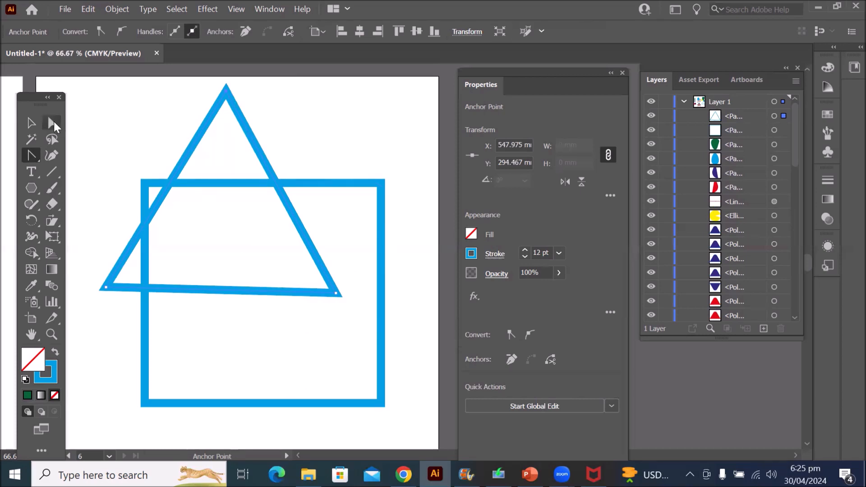
Try reshaping the triangle's apex through its live corner widget with the Direct Selection tool
left_click(53, 122)
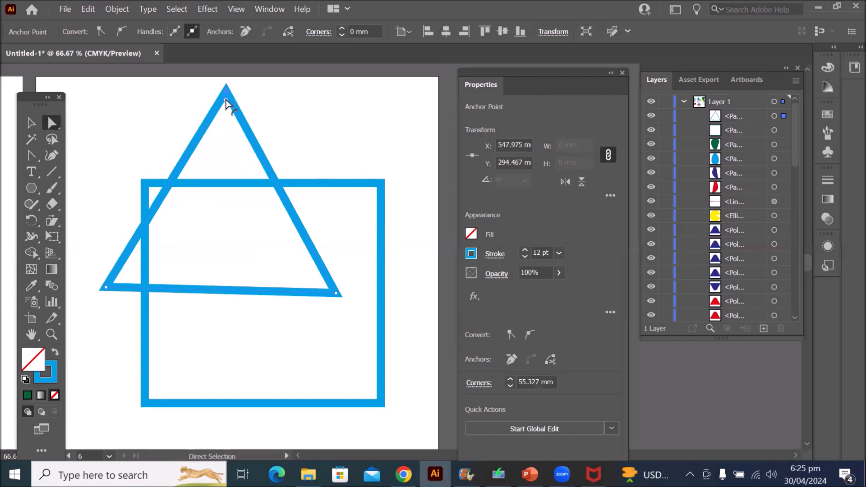
left_click_drag(226, 100, 270, 68)
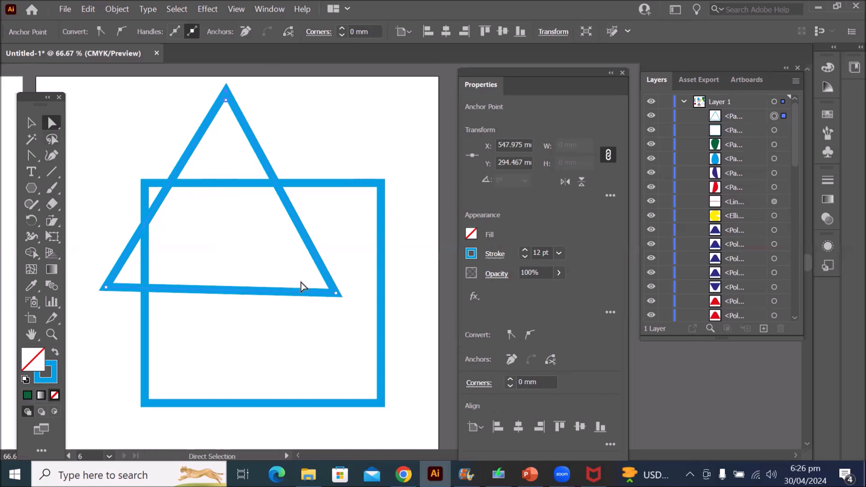
Move the triangle up off the rectangle onto the artboard above and shift the rectangle slightly down and to the left
scroll(301, 282, "down", 3)
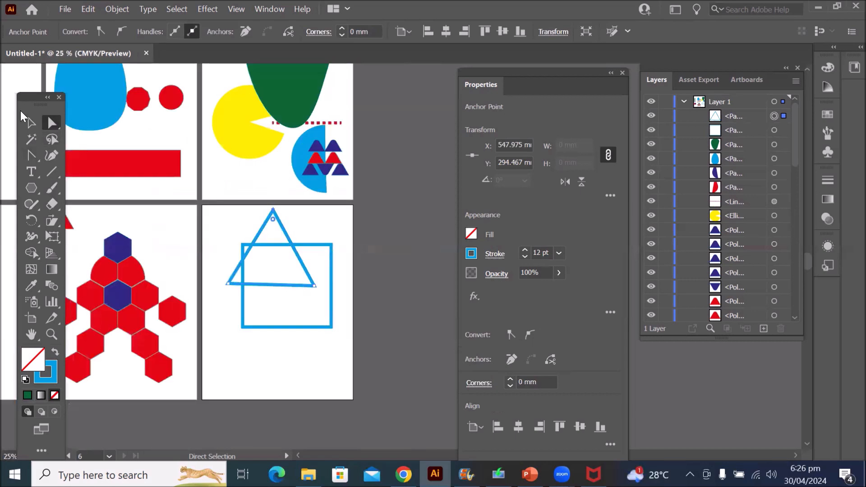
left_click(30, 122)
left_click_drag(297, 287, 247, 167)
left_click_drag(306, 333, 292, 343)
Delete the rectangle's upper-right anchor point with the Direct Selection tool and undo the deletion
scroll(323, 325, "up", 2)
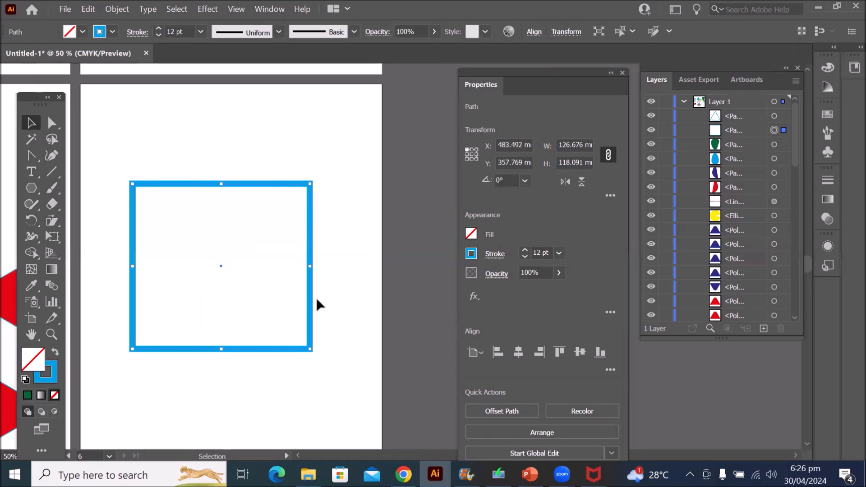
left_click(50, 121)
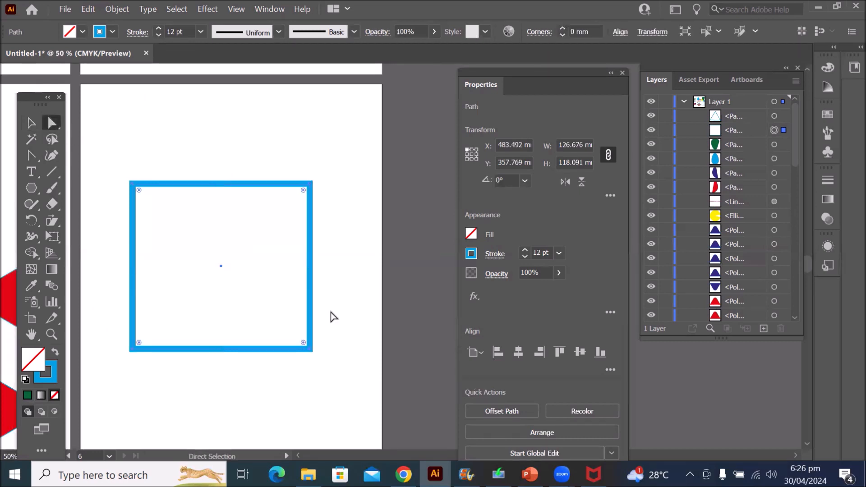
left_click(310, 184)
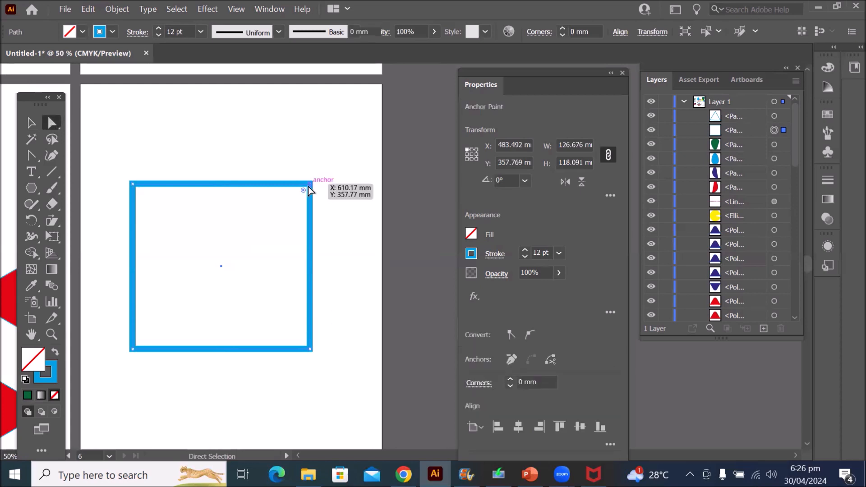
scroll(314, 188, "up", 2)
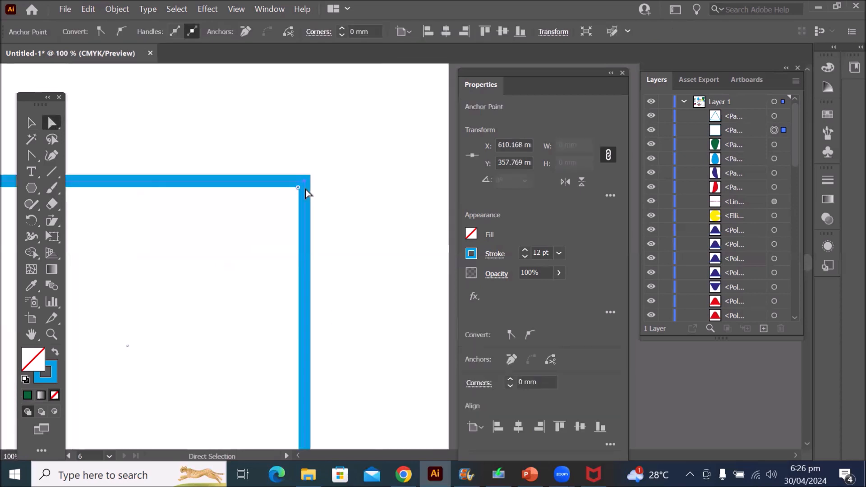
left_click(307, 186)
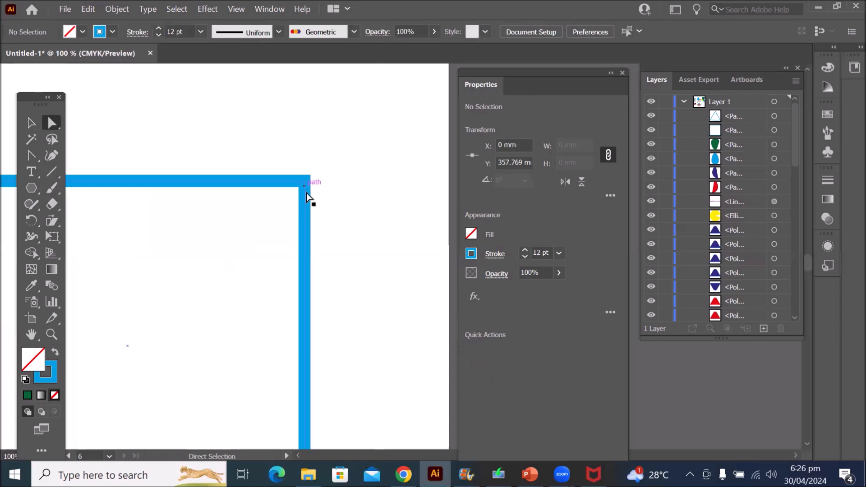
left_click(304, 184)
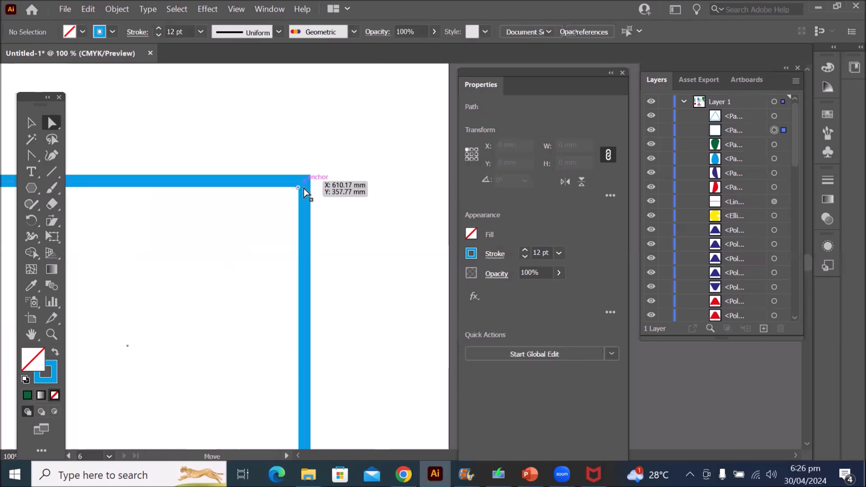
key("Delete")
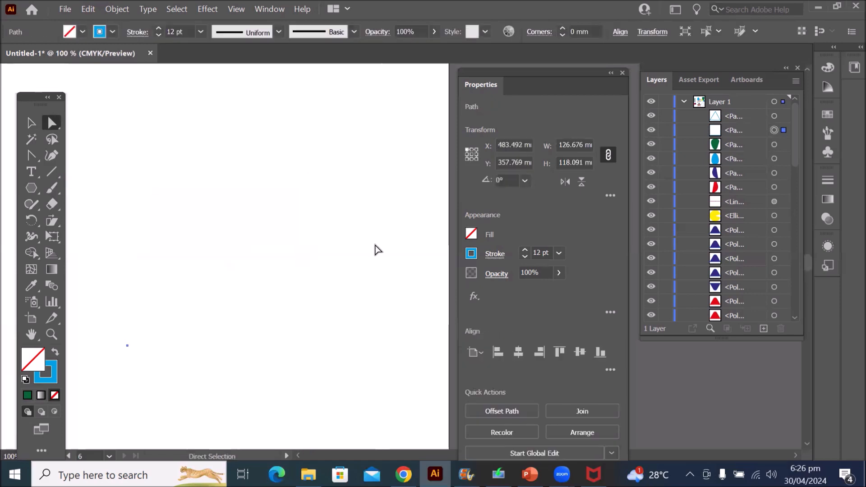
scroll(348, 235, "down", 4)
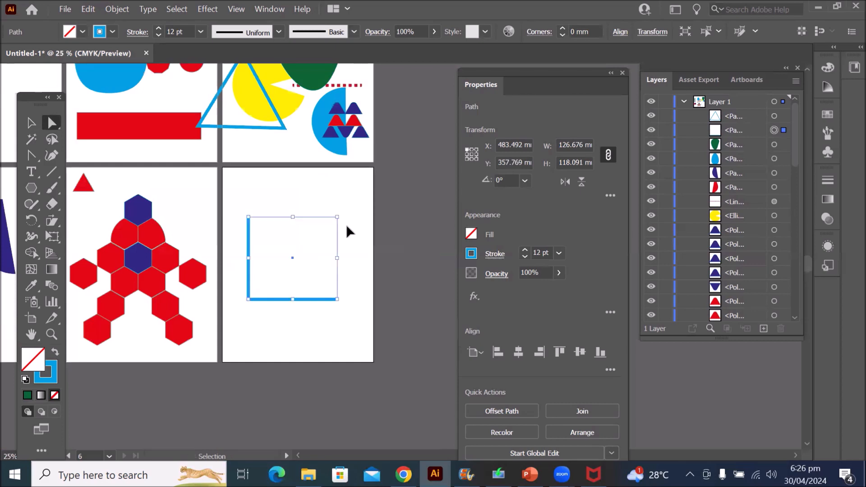
key("ctrl+z")
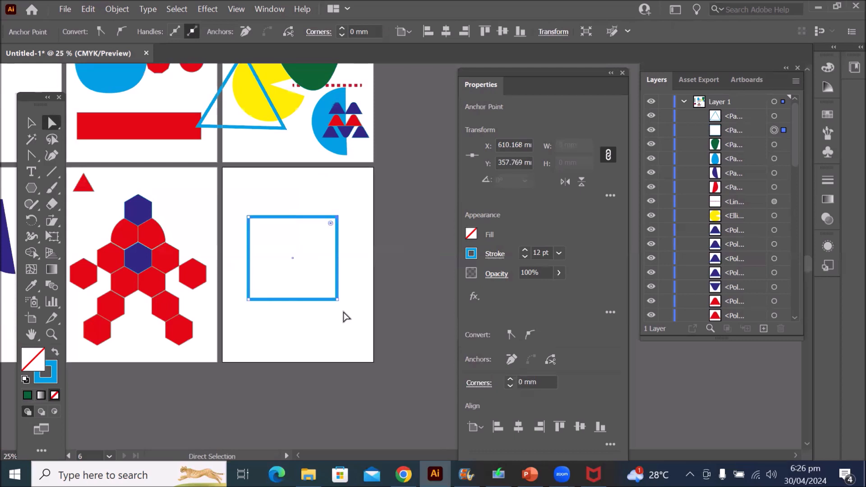
Delete the rectangle's lower-right, upper-right and upper-left anchor points in turn, leaving only the lower-left point
left_click(338, 299)
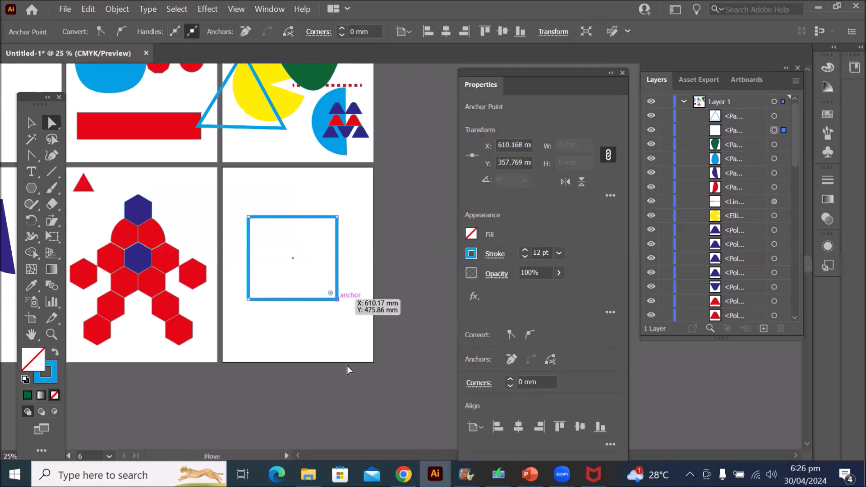
key("Delete")
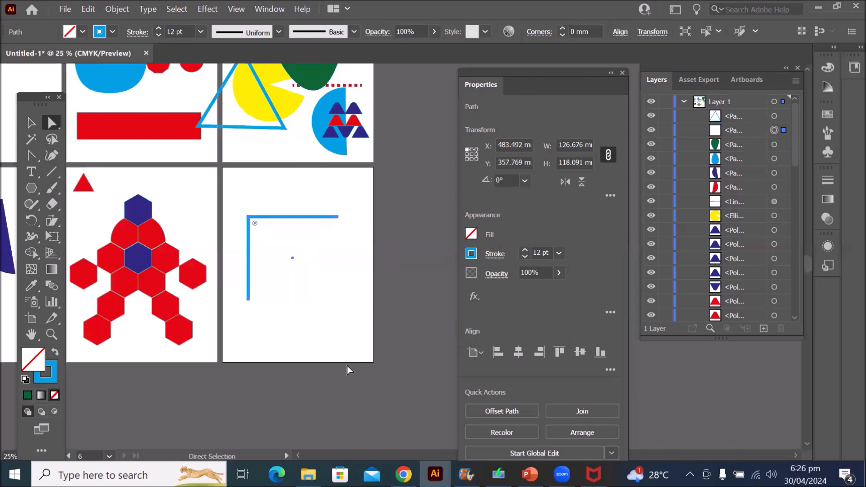
left_click(336, 216)
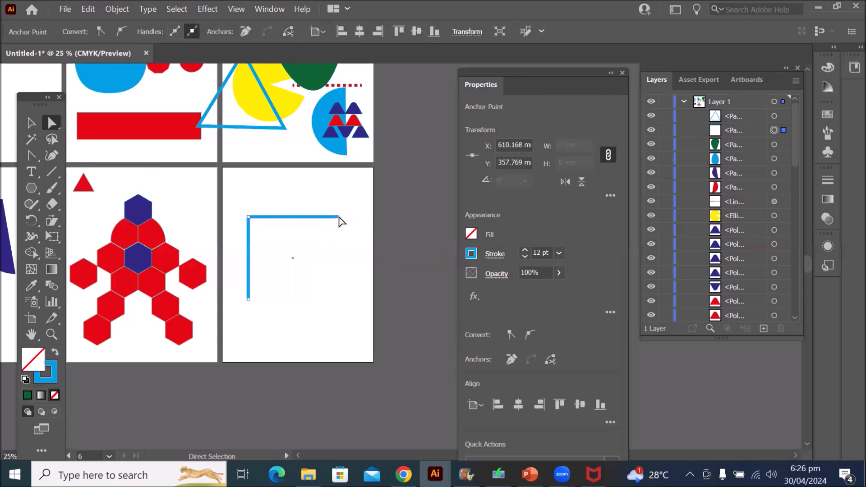
left_click(338, 218)
left_click(336, 218)
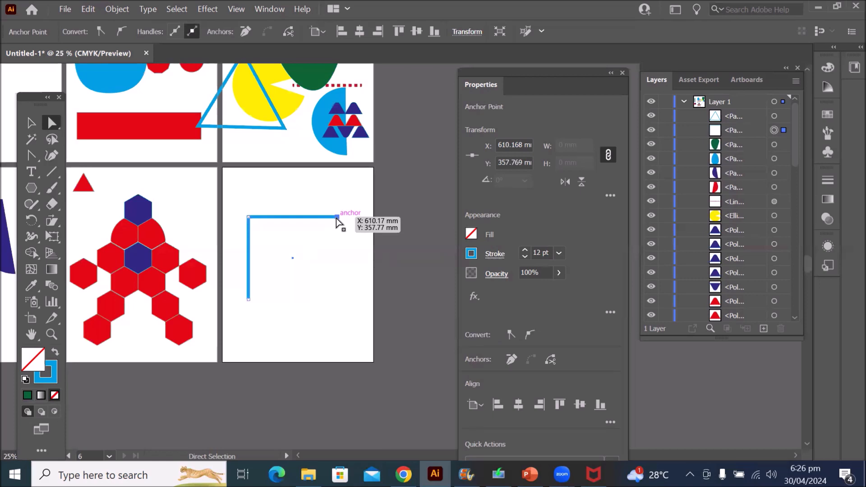
key("Delete")
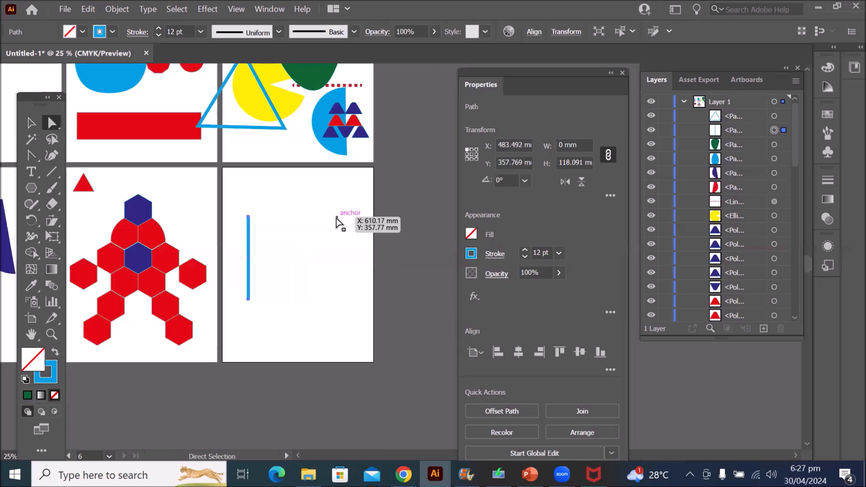
left_click(245, 216)
key("Delete")
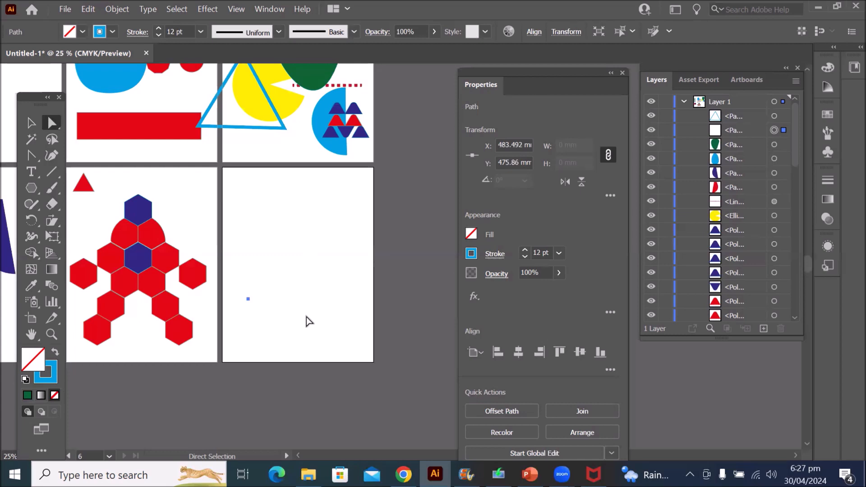
Clean up the document's paths, deleting stray points, unpainted objects and empty text paths
left_click(114, 12)
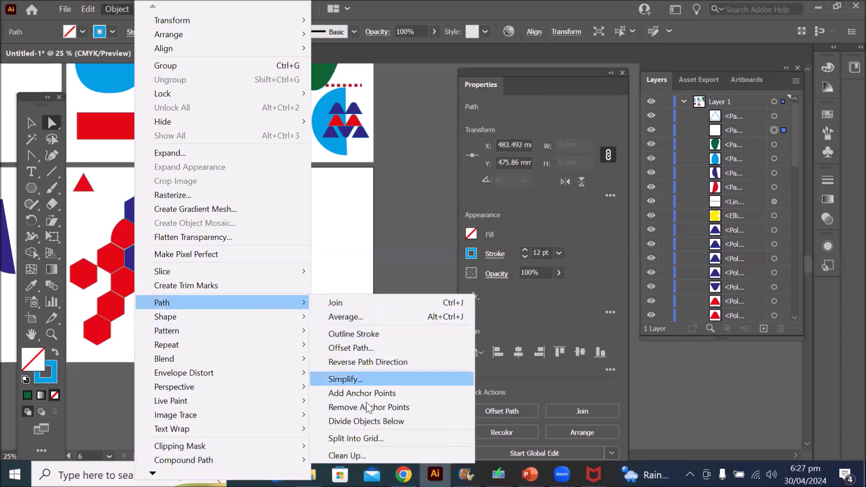
left_click(356, 457)
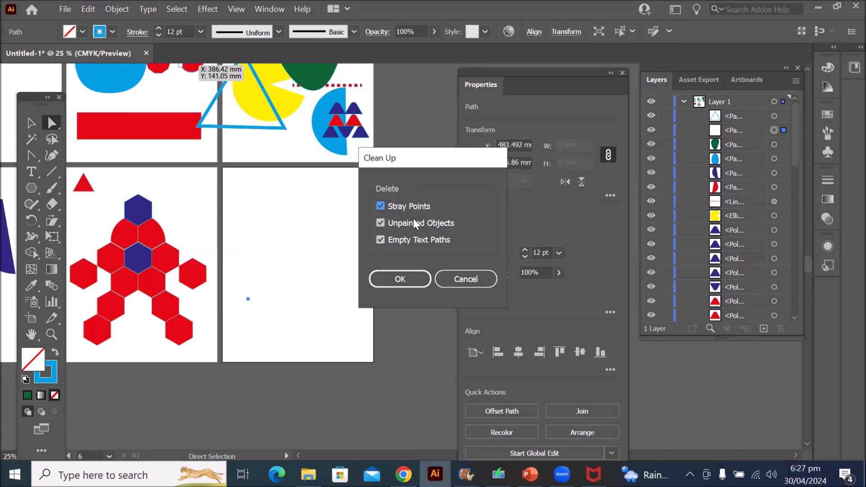
left_click(400, 278)
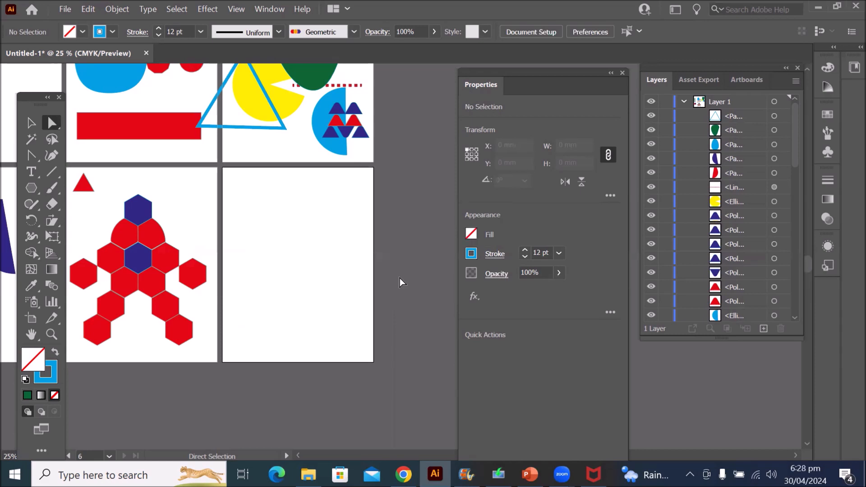
Draw a five-pointed star about 133.8 mm by 128.6 mm on the empty artboard and rotate it upright
left_click(52, 121)
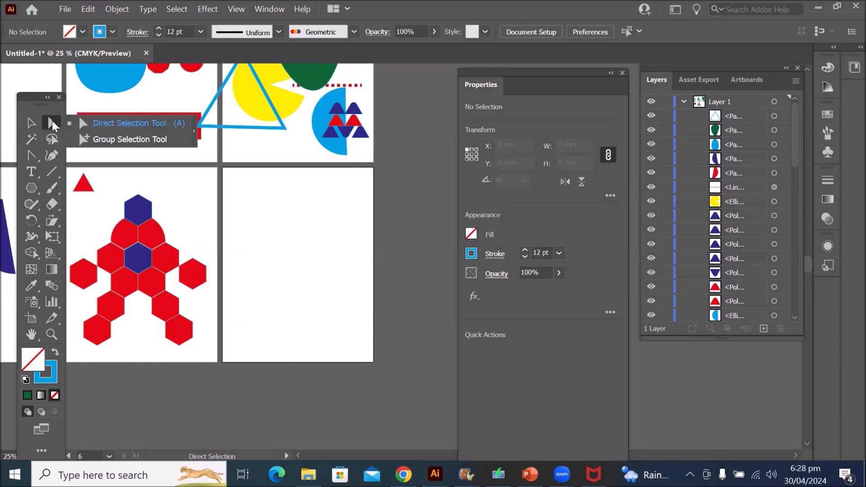
left_click(34, 191)
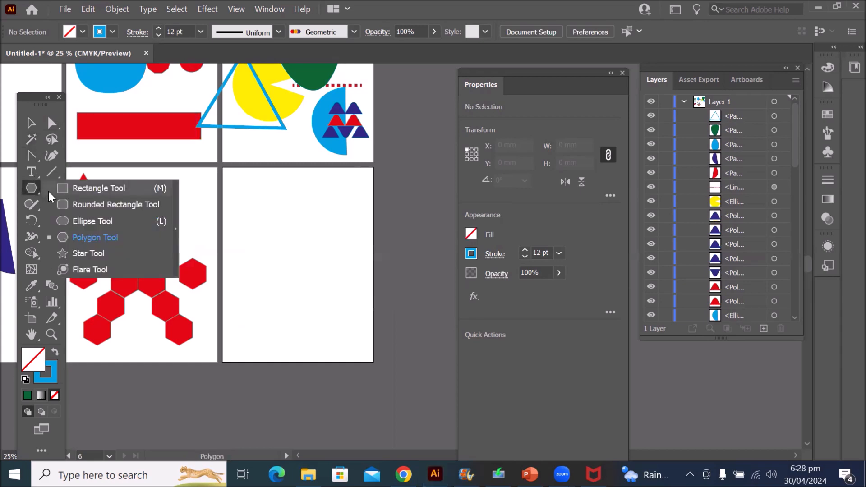
left_click(82, 253)
left_click_drag(280, 228, 308, 265)
scroll(309, 180, "up", 1)
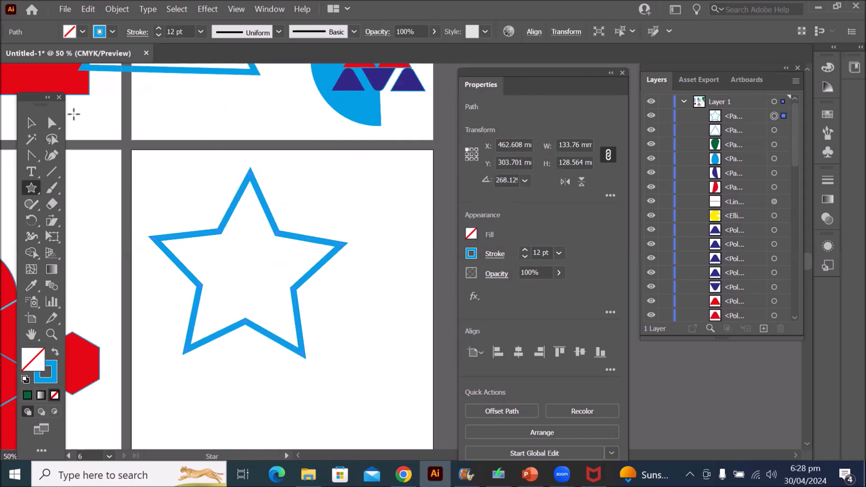
left_click(30, 122)
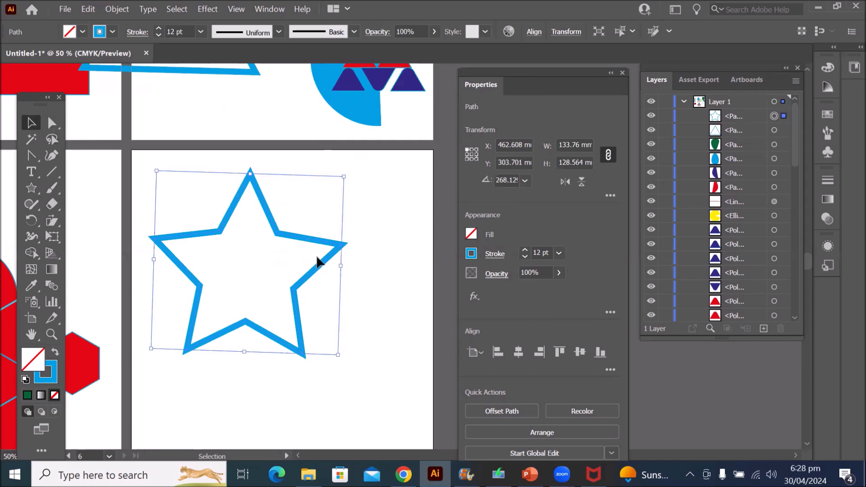
left_click_drag(350, 171, 361, 324)
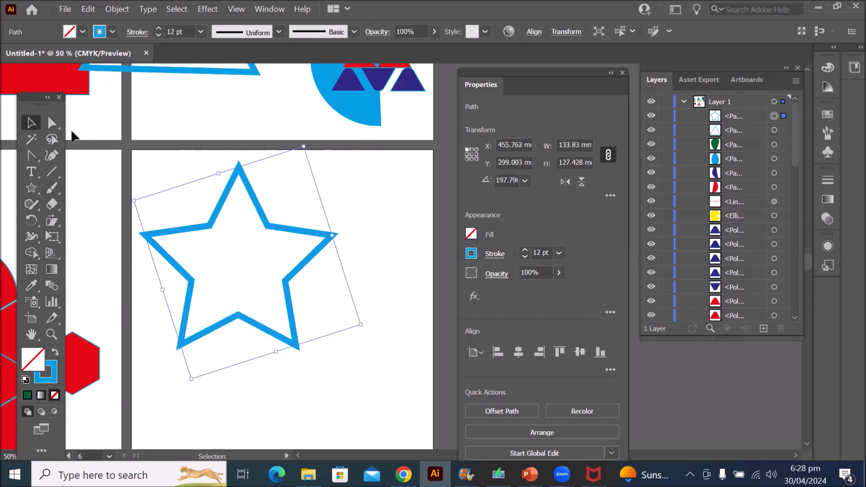
Round the star's left and right tips through their live corner widgets with the Direct Selection tool
left_click(47, 121)
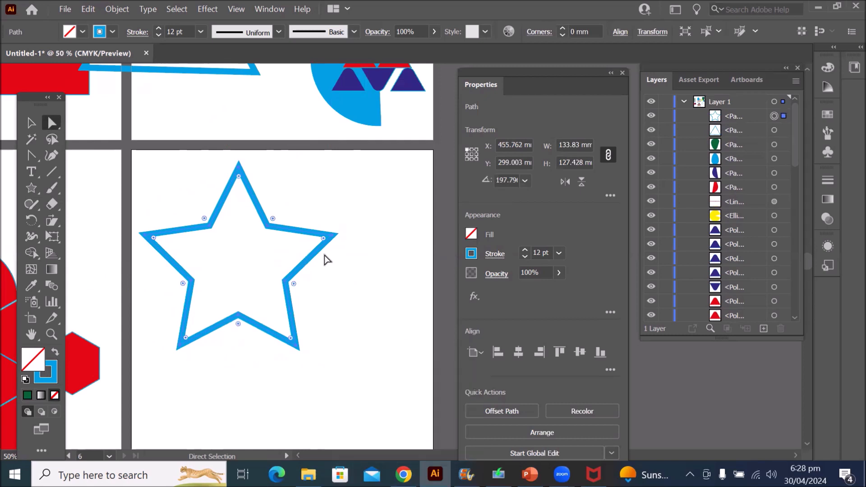
left_click_drag(324, 239, 294, 243)
left_click_drag(154, 237, 178, 245)
left_click_drag(240, 182, 253, 127)
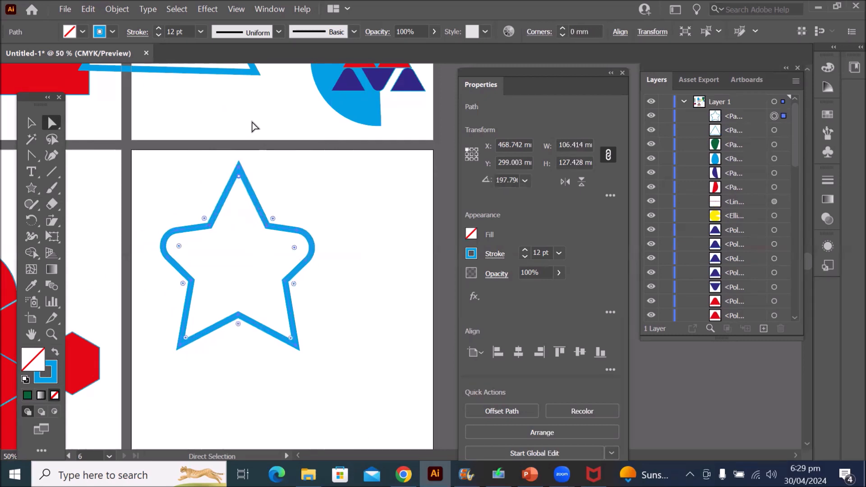
Delete the star's top anchor point and pull the two open path ends outward and upward
left_click(239, 168)
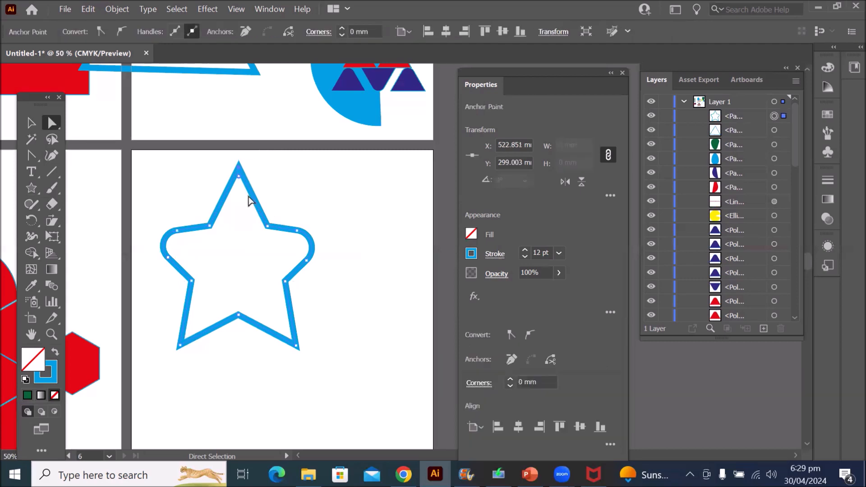
key("Delete")
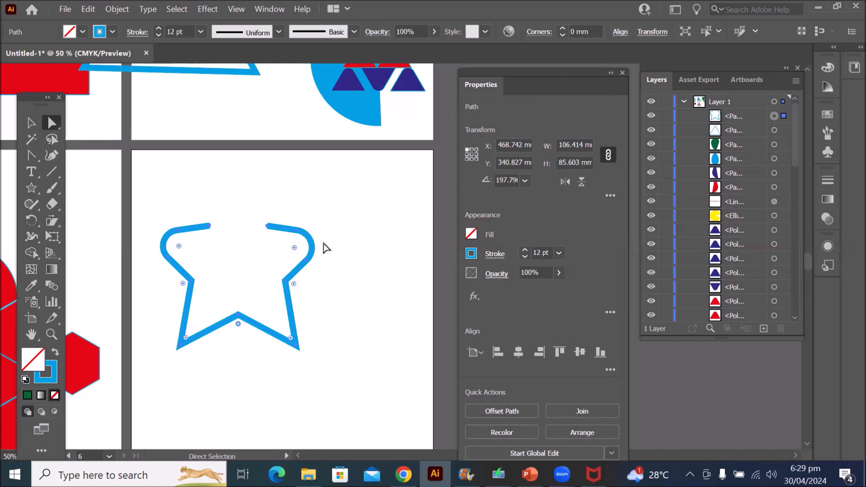
left_click_drag(267, 226, 359, 186)
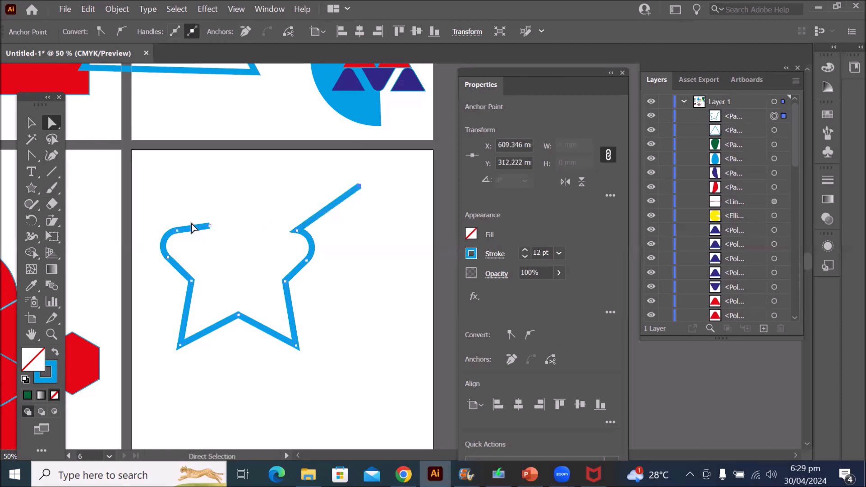
left_click_drag(208, 227, 136, 170)
Try moving the star's two bottom tips together to the right and undo the move
left_click(180, 347)
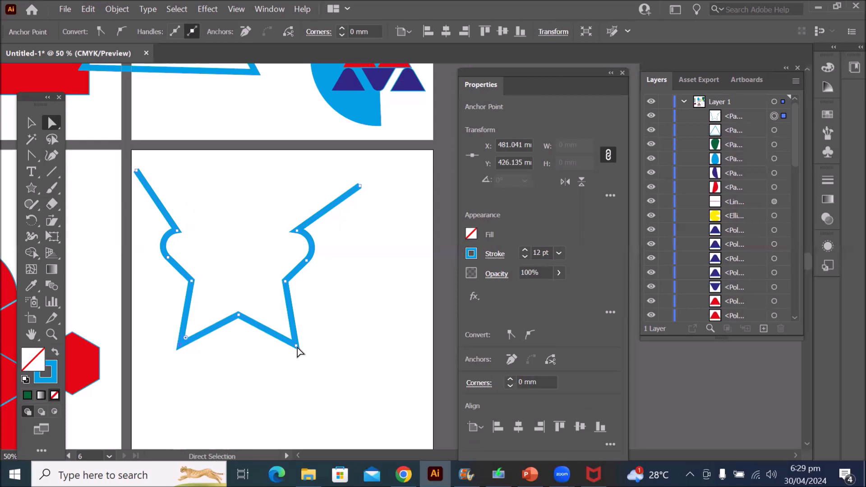
left_click_drag(297, 351, 284, 352)
left_click(179, 345, "shift")
left_click_drag(179, 346, 291, 353)
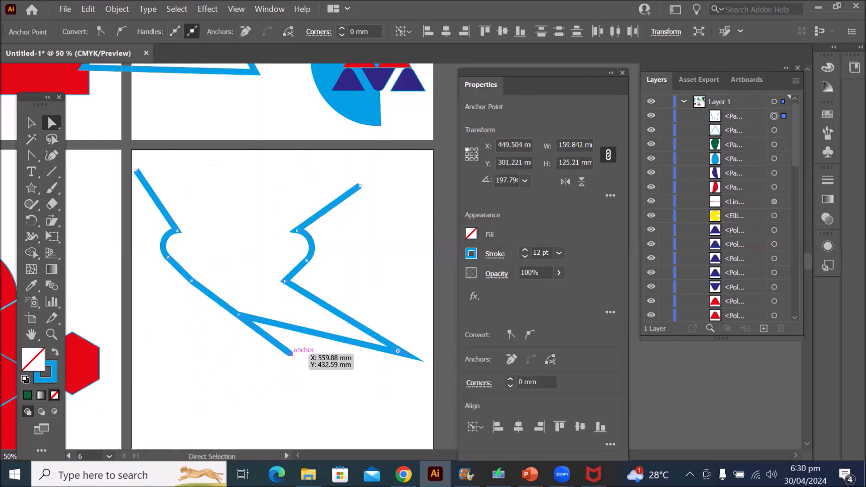
key("ctrl+z")
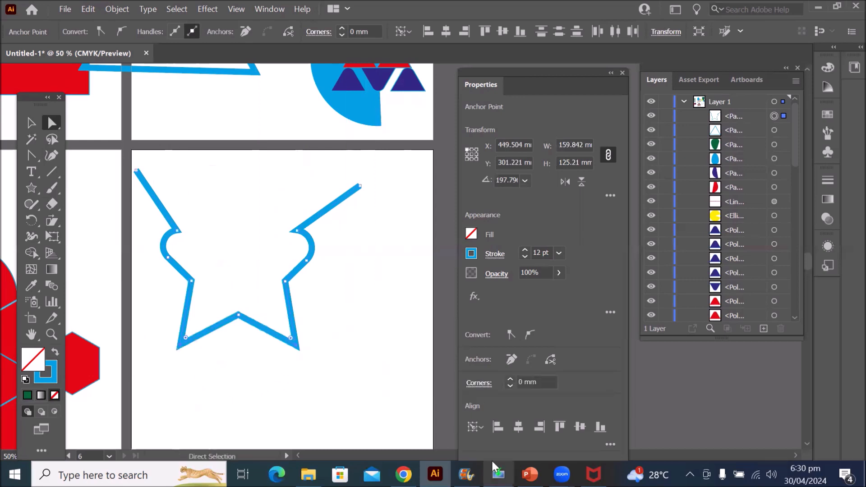
Move the upper anchor points of the two rounded arms inward until they nearly meet at the star's centre
left_click(297, 237)
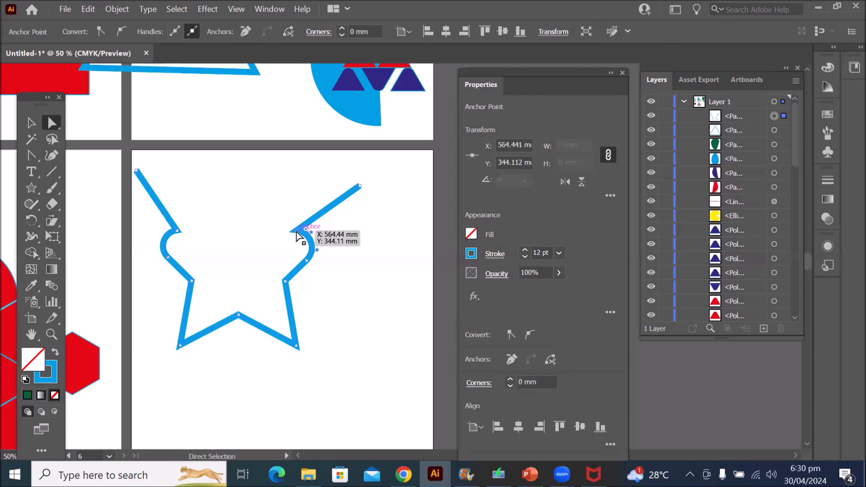
left_click_drag(297, 232, 241, 234)
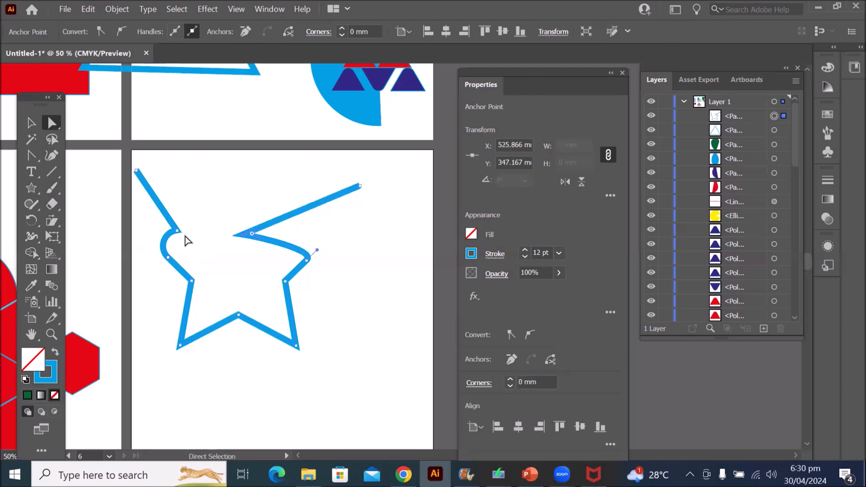
left_click_drag(177, 234, 222, 240)
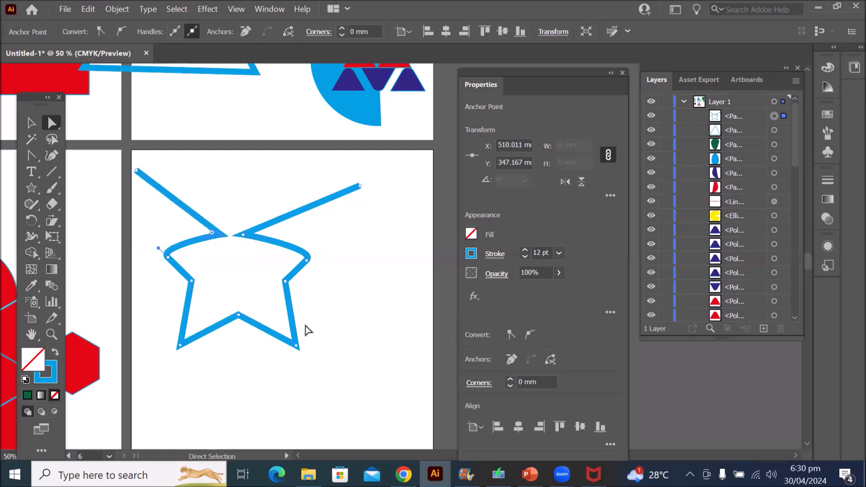
Undo the anchor moves, the top point deletion and the corner rounding to restore the sharp five-pointed star
left_click(289, 285)
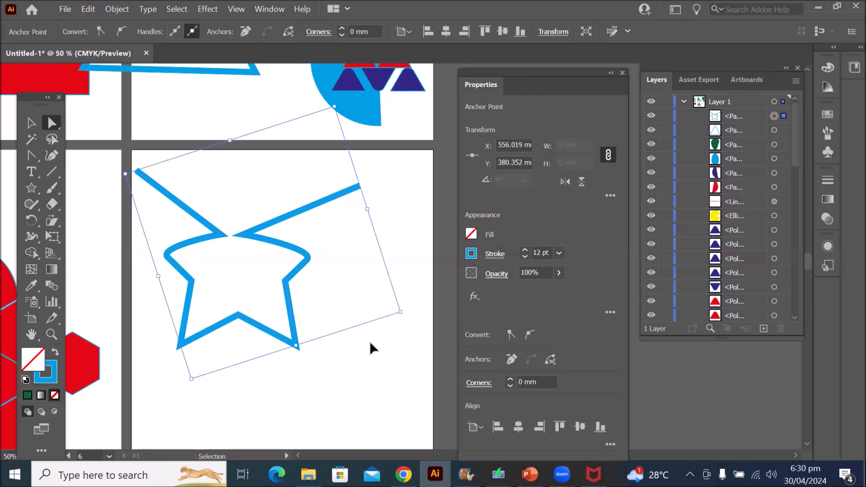
key("ctrl+z")
key("ctrl+z")
key("ctrl+z")
key("ctrl+z")
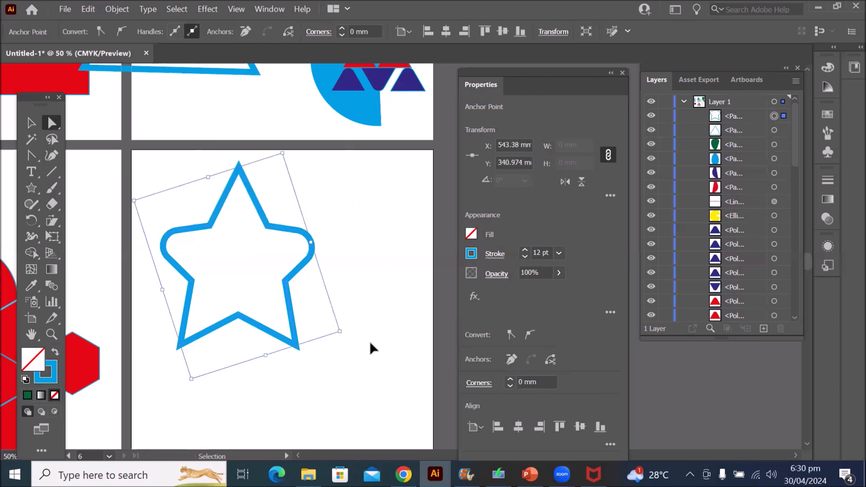
key("ctrl+z")
key("ctrl+z")
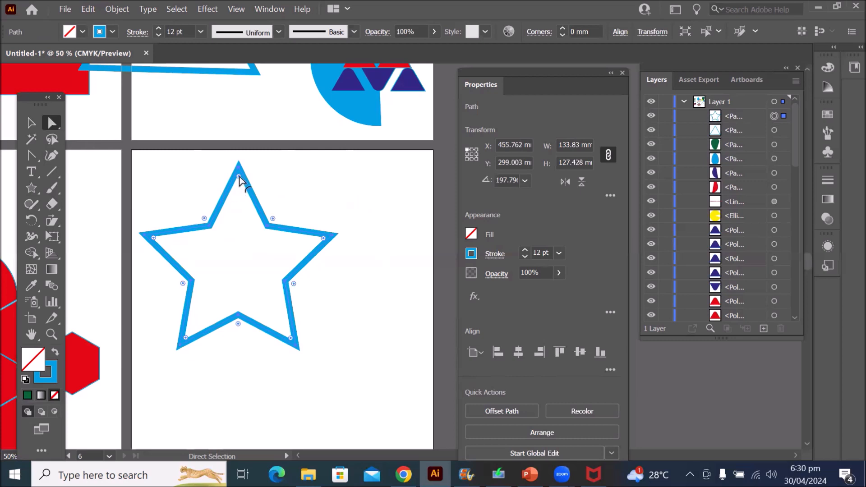
Try moving the star's upper-right inner anchor point inward, undo the move, and try its live corner widget
left_click(333, 239)
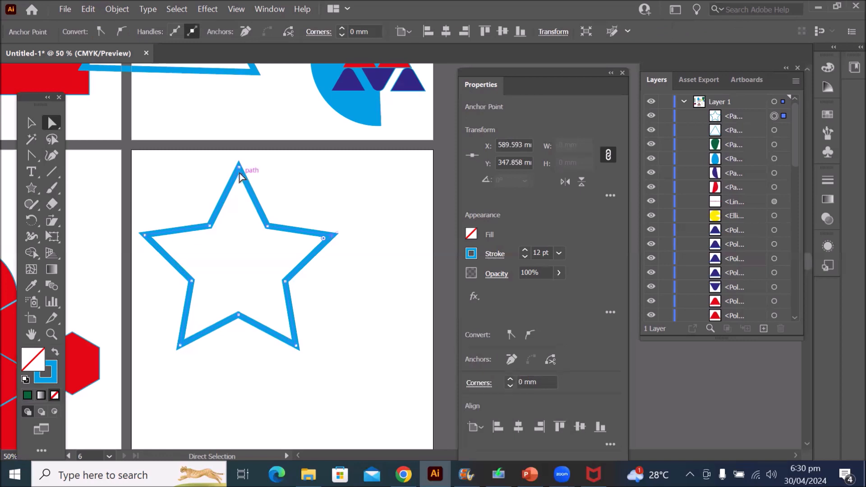
left_click(268, 226)
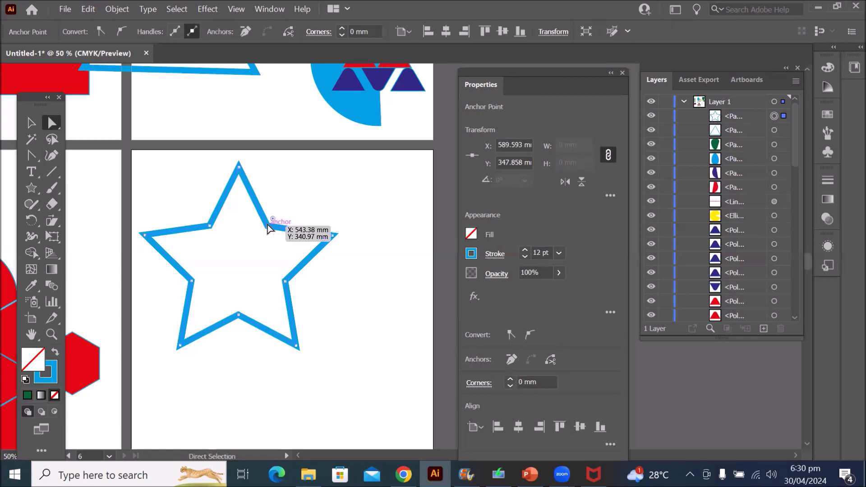
left_click_drag(268, 226, 255, 254)
key("ctrl+z")
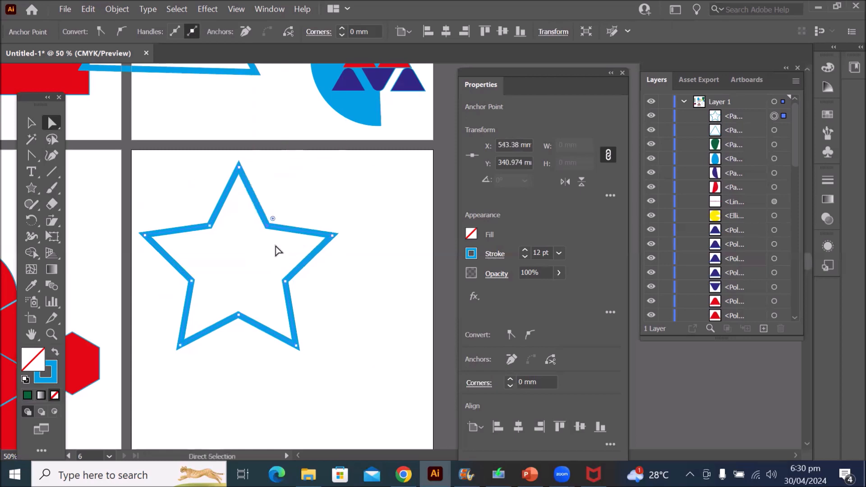
left_click_drag(272, 219, 276, 238)
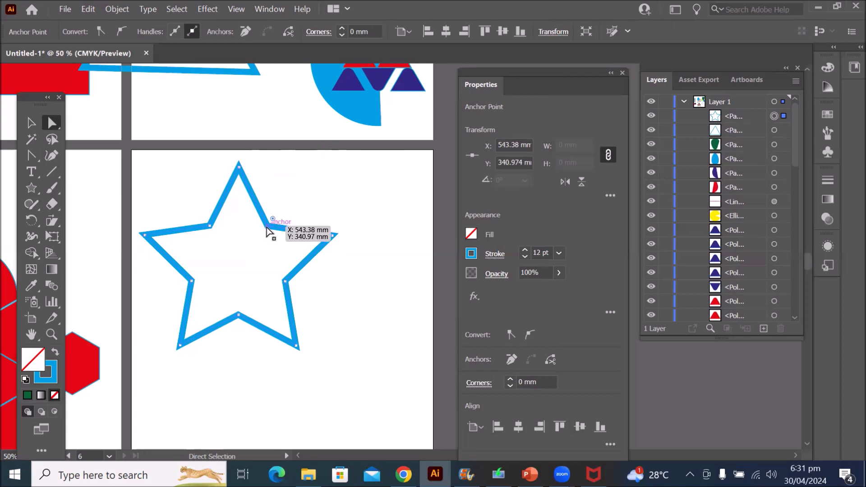
Move the star's upper-right inner anchor point slightly down and toward the centre with the Direct Selection tool
scroll(279, 244, "up", 5, "alt")
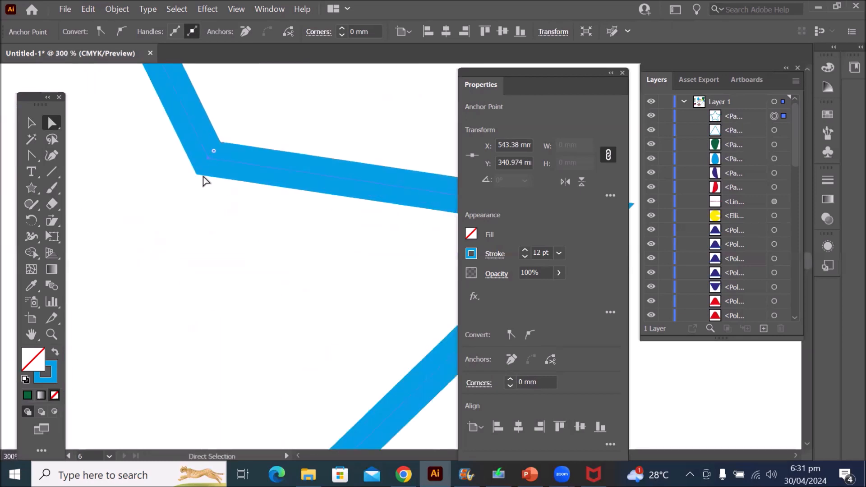
scroll(205, 179, "up", 2)
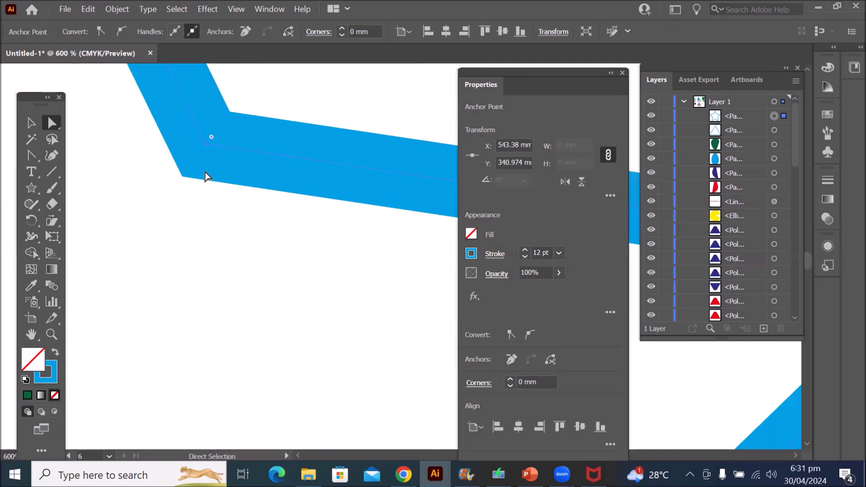
left_click(208, 147)
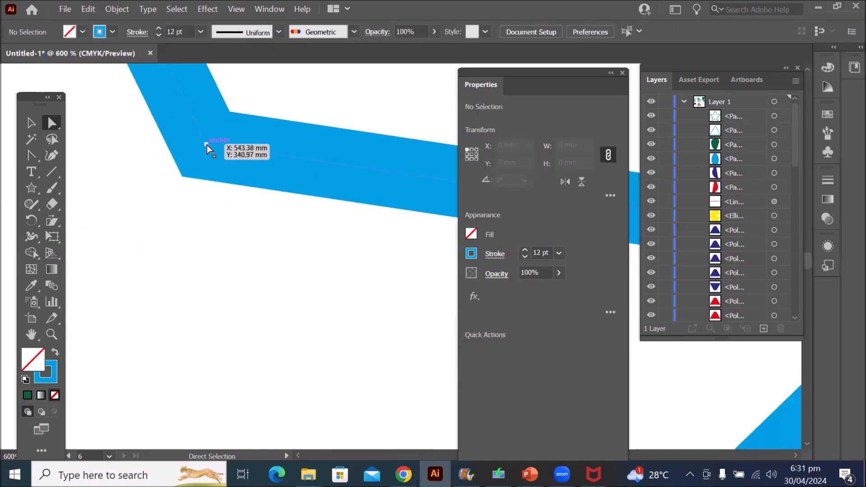
left_click(207, 145)
left_click_drag(206, 145, 110, 315)
scroll(159, 263, "down", 8)
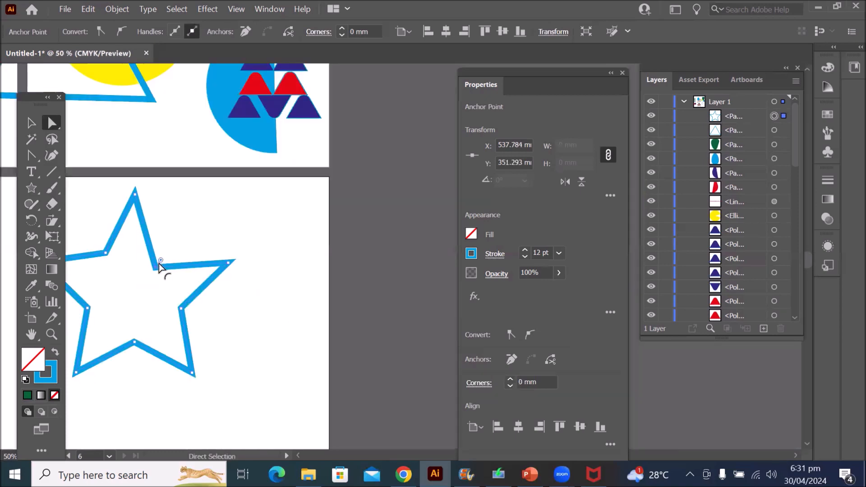
scroll(153, 268, "down", 2)
scroll(110, 266, "up", 3)
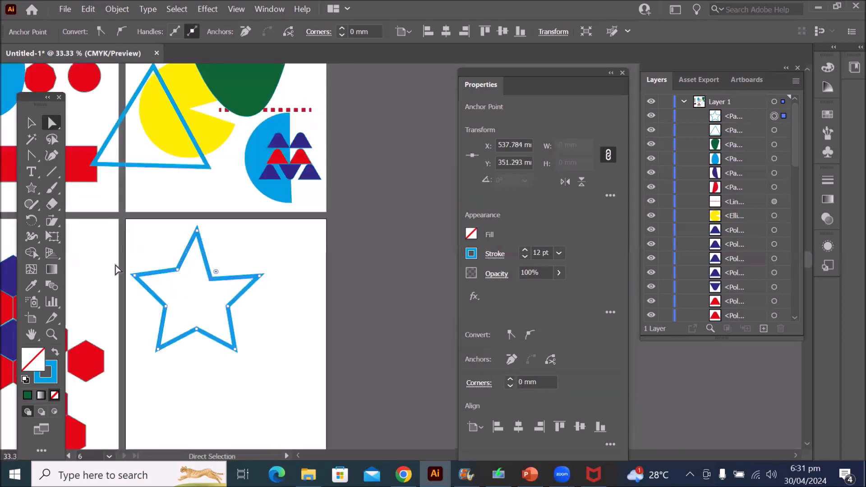
Move the star's upper-left inner anchor point up and outward, level with the top tip, and deselect the path
left_click(211, 272)
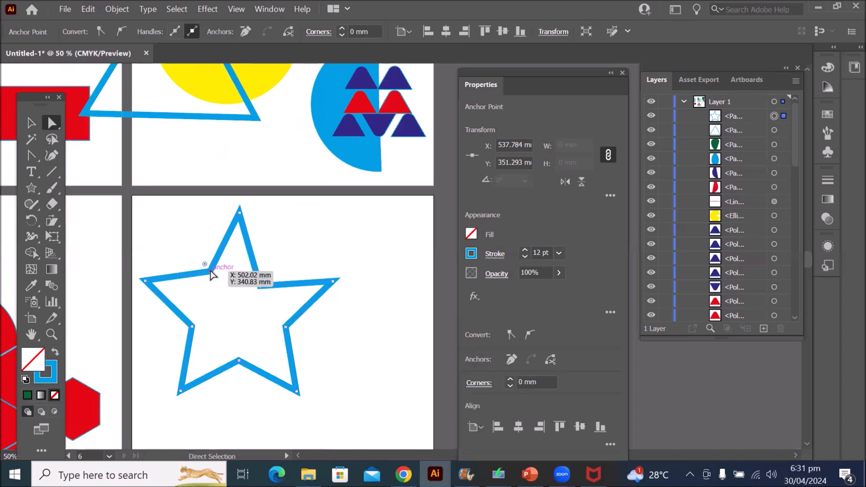
left_click_drag(211, 273, 156, 210)
left_click(383, 393)
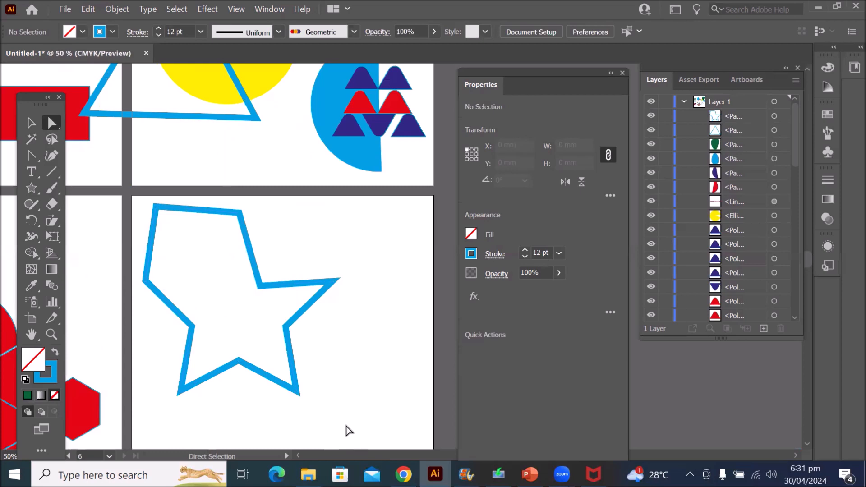
Try deleting the anchor point at the star's right tip and undo the deletion
left_click(328, 285)
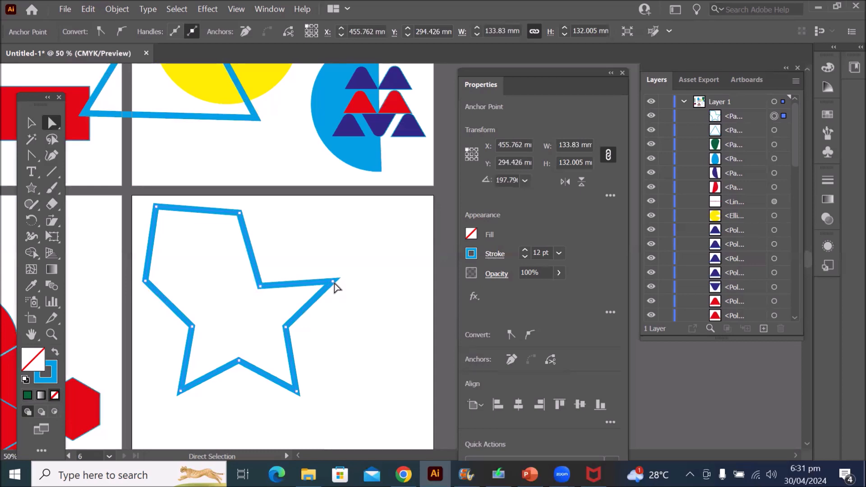
left_click(335, 287)
scroll(336, 297, "up", 3)
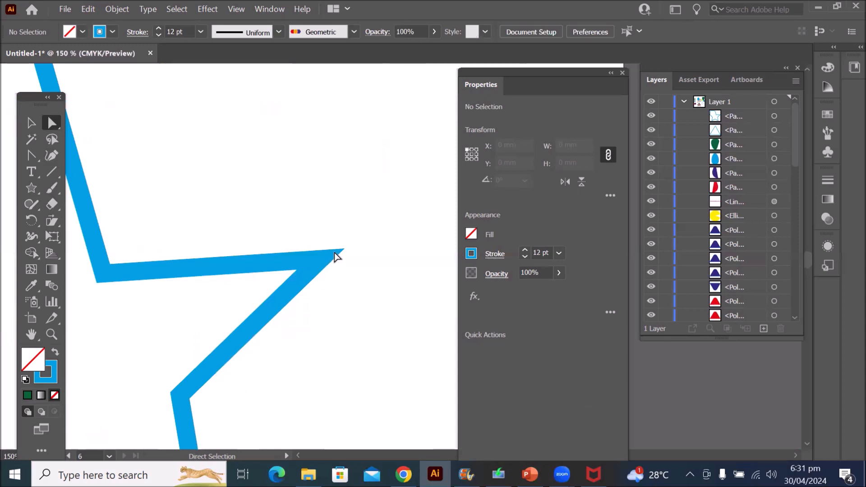
left_click(320, 261)
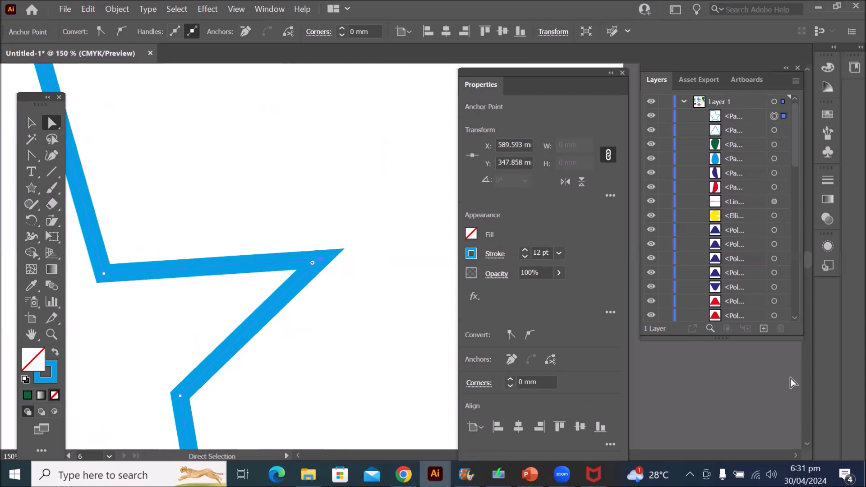
key("Delete")
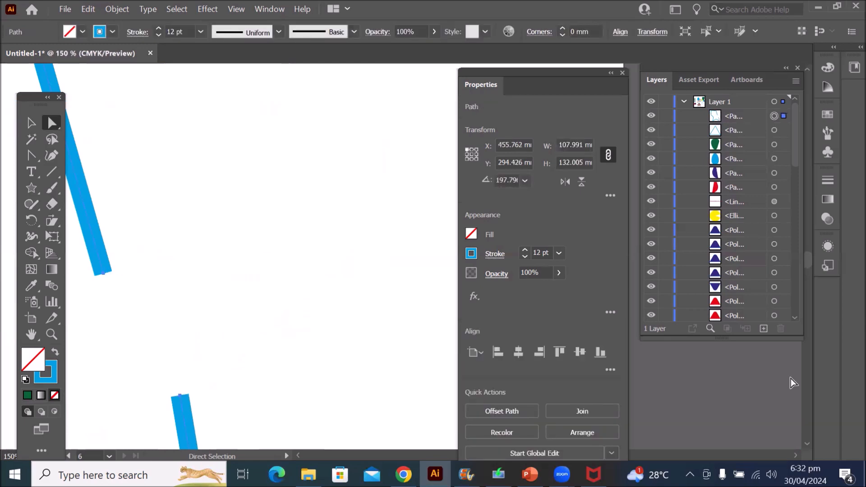
key("ctrl+z")
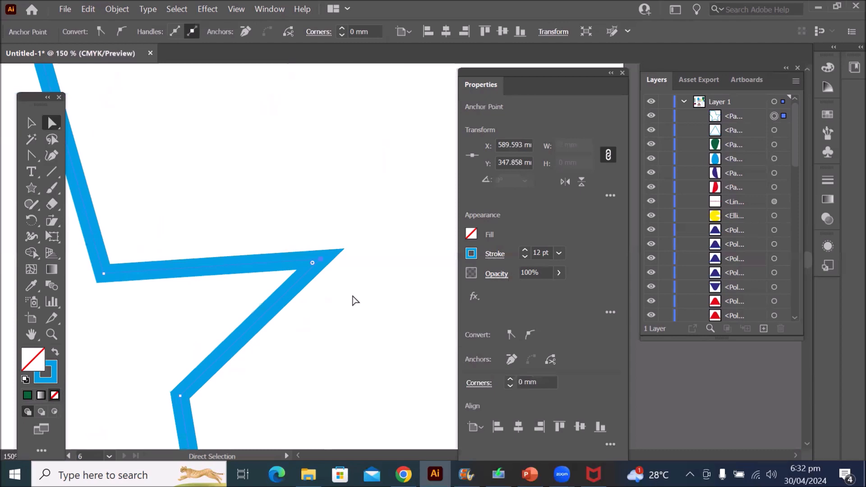
scroll(279, 287, "down", 3)
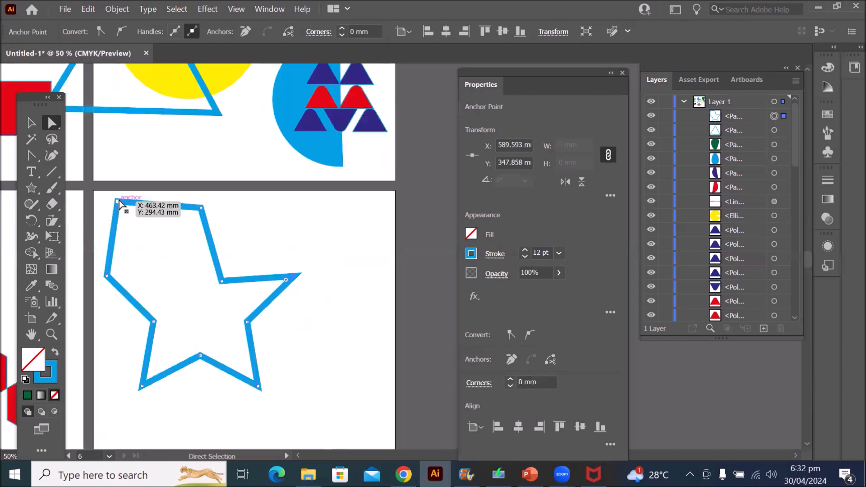
Delete the reshaped star's upper-left corner anchor and move the two open path ends to new positions inward
left_click(119, 203)
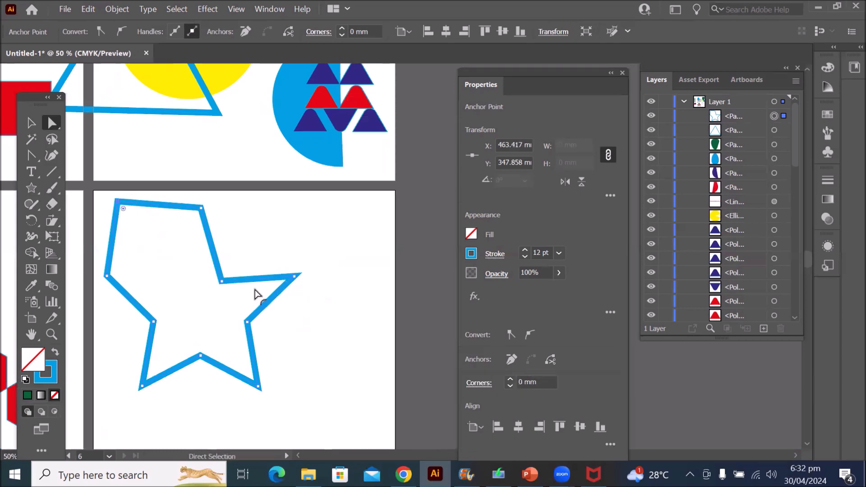
key("Delete")
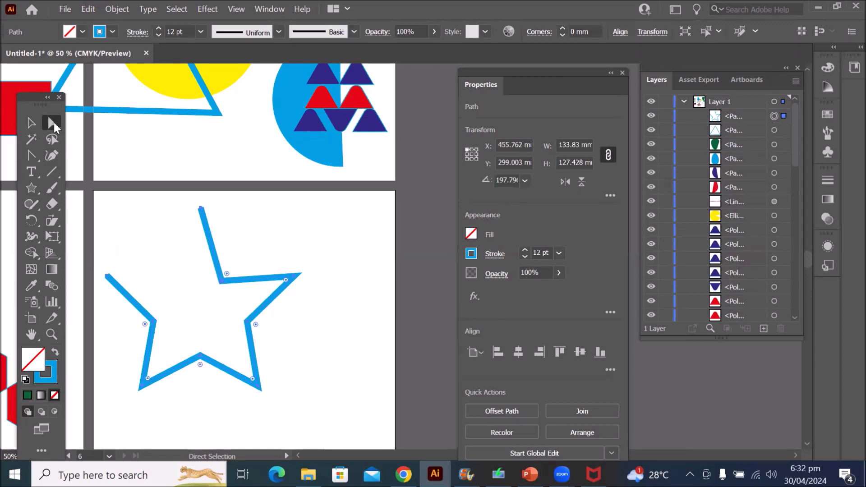
left_click(201, 208)
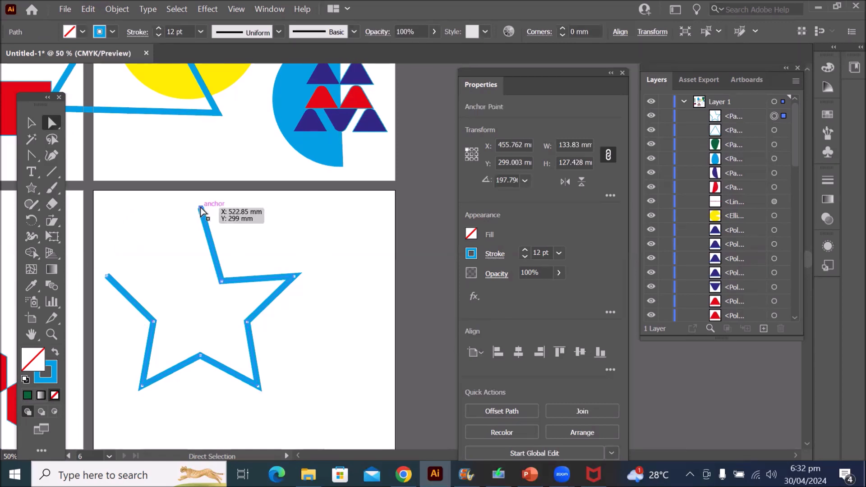
left_click_drag(200, 208, 177, 222)
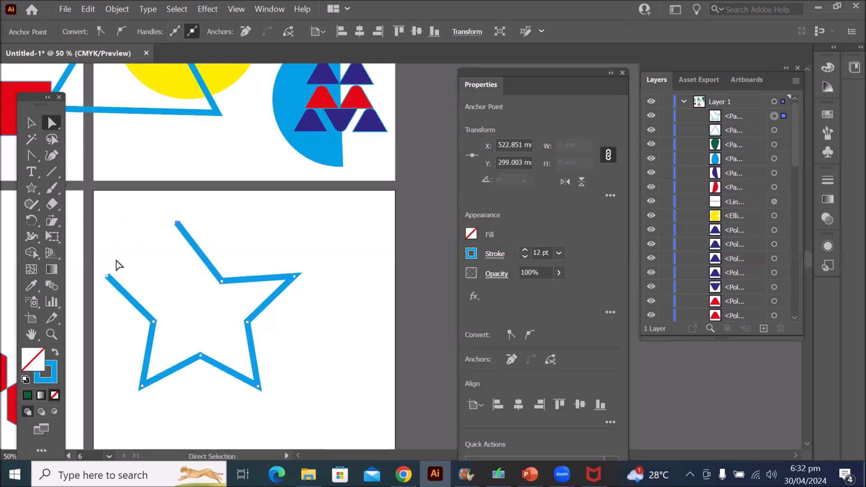
left_click_drag(107, 276, 189, 321)
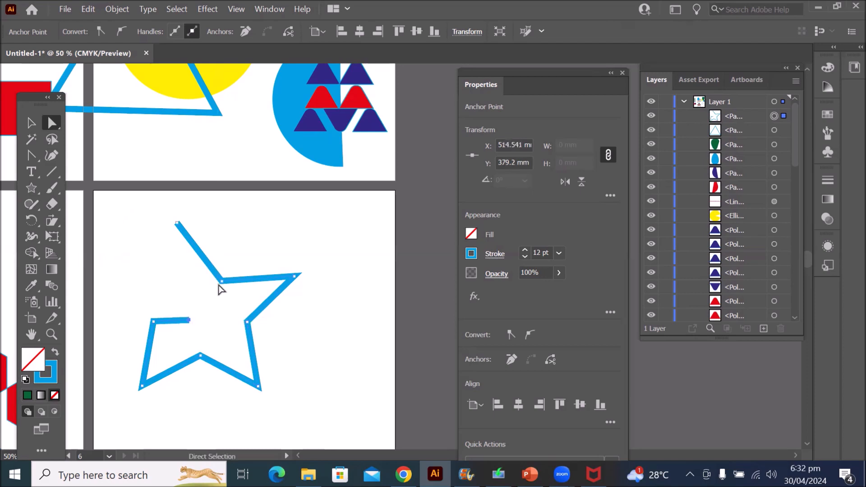
Delete the anchor points at the star's right tip and at its bottom inner corner
left_click(295, 277)
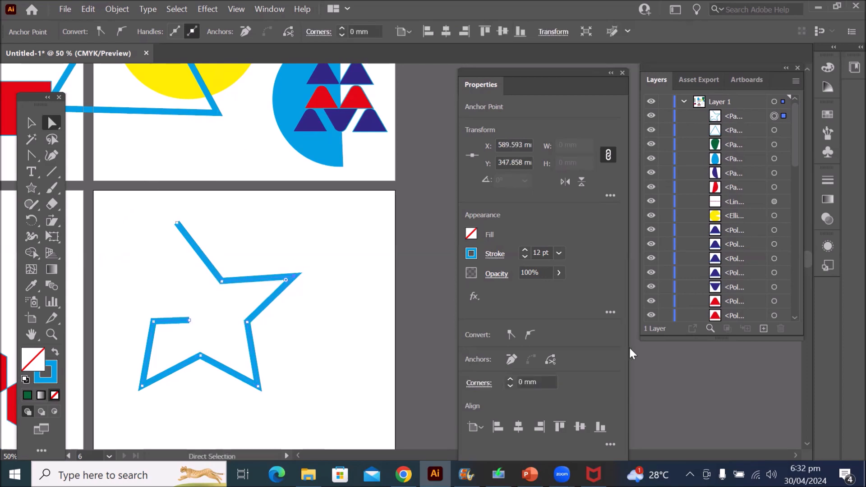
key("Delete")
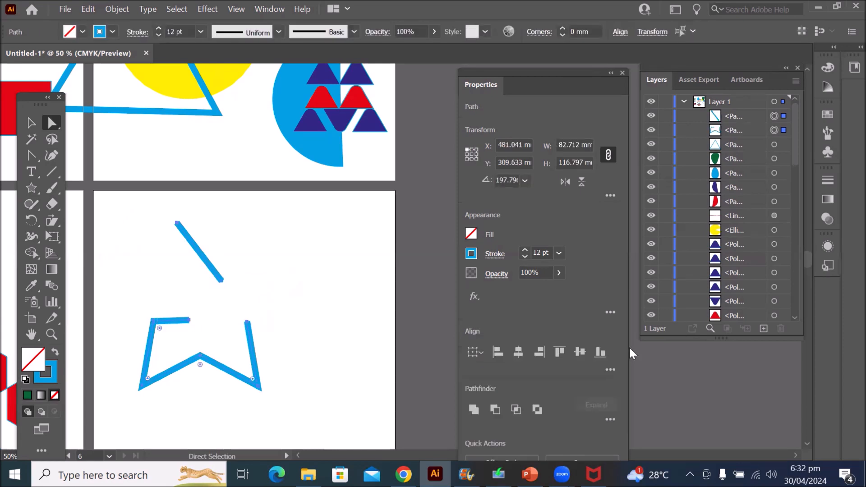
left_click(200, 356)
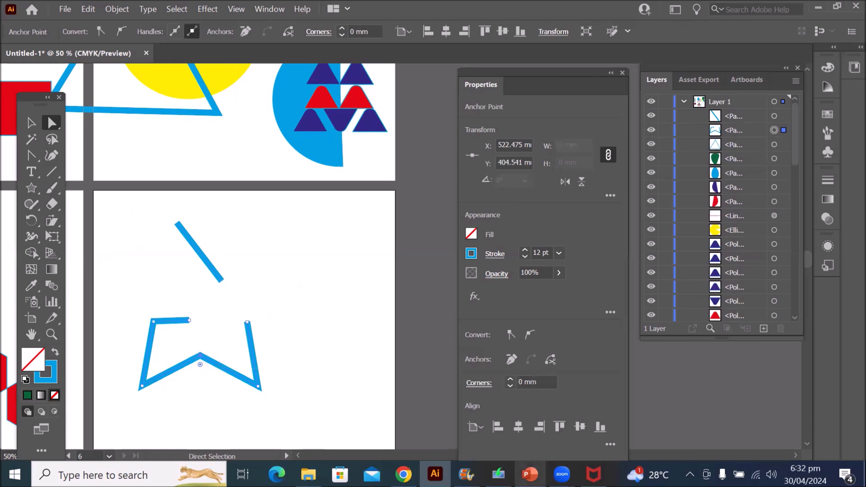
key("Delete")
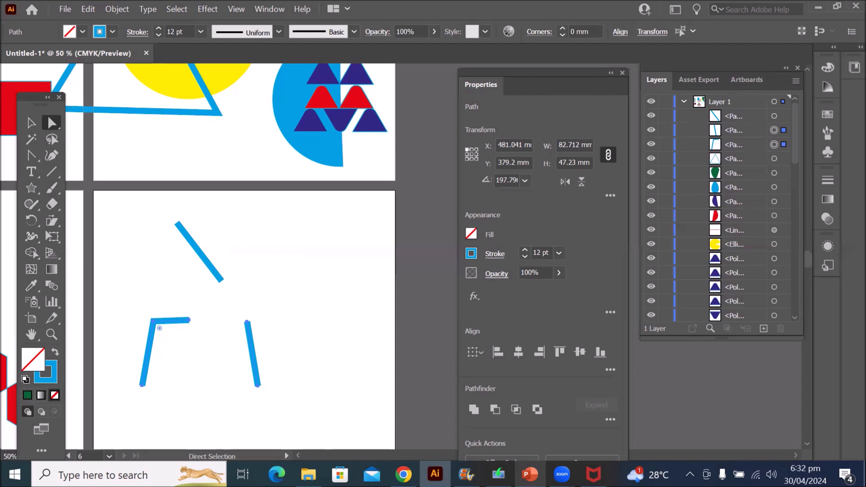
Undo the anchor point deletions and moves until the complete five-pointed star is restored
mouse_move(530, 474)
key("ctrl+z")
key("ctrl+z")
key("ctrl+z")
key("ctrl+z")
key("ctrl+z")
key("ctrl+z")
key("ctrl+z")
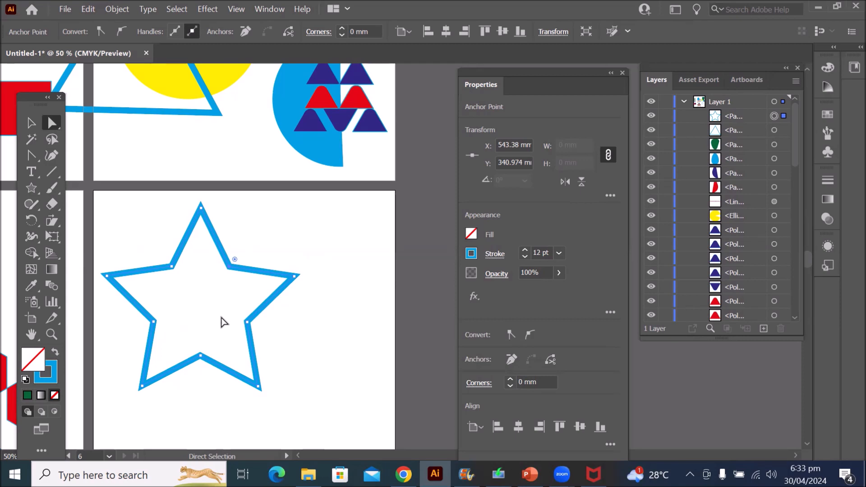
Try moving the star's two upper inner anchor points together upward past the top tip and undo the move
left_click(171, 267)
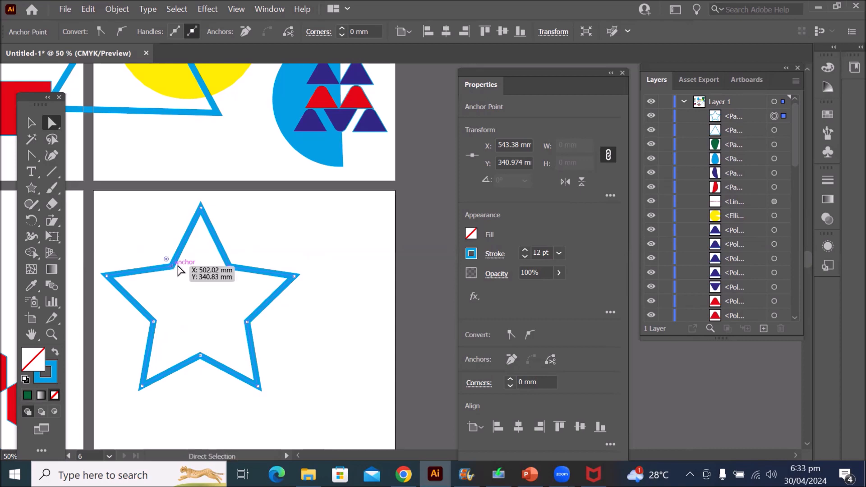
left_click(229, 268, "shift")
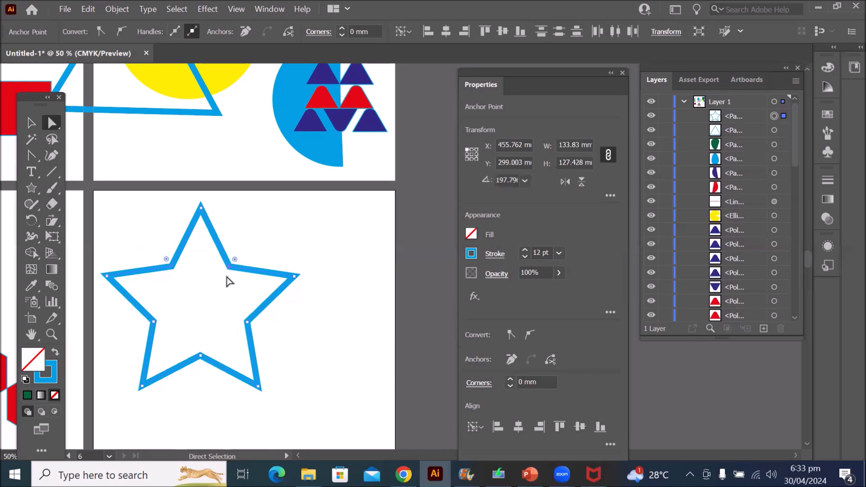
left_click_drag(229, 270, 233, 144)
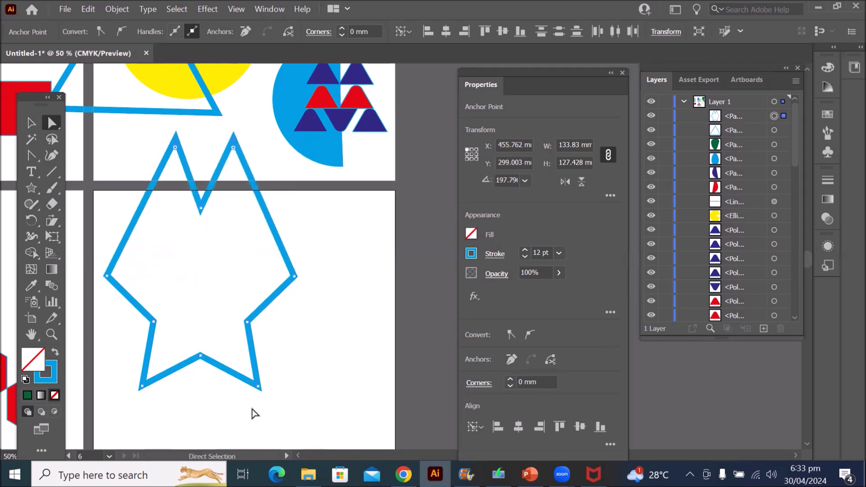
key("ctrl+z")
key("ctrl+z")
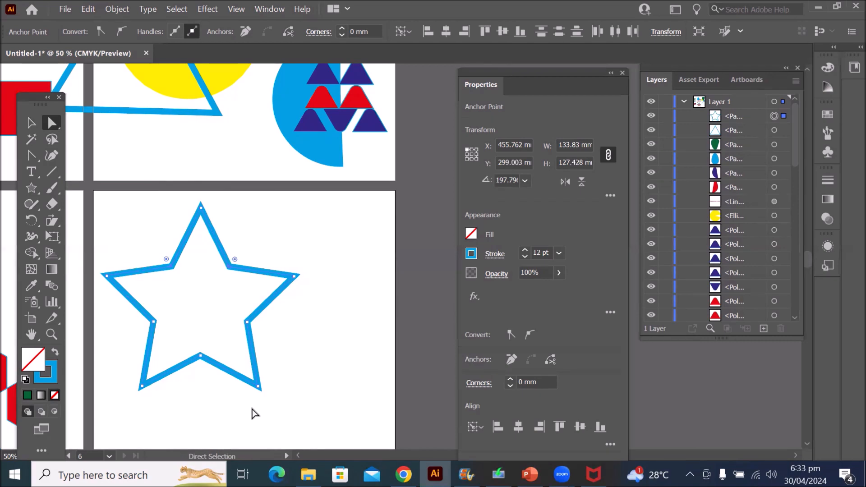
Lasso-select the star's bottom inner anchor point
left_click(52, 139)
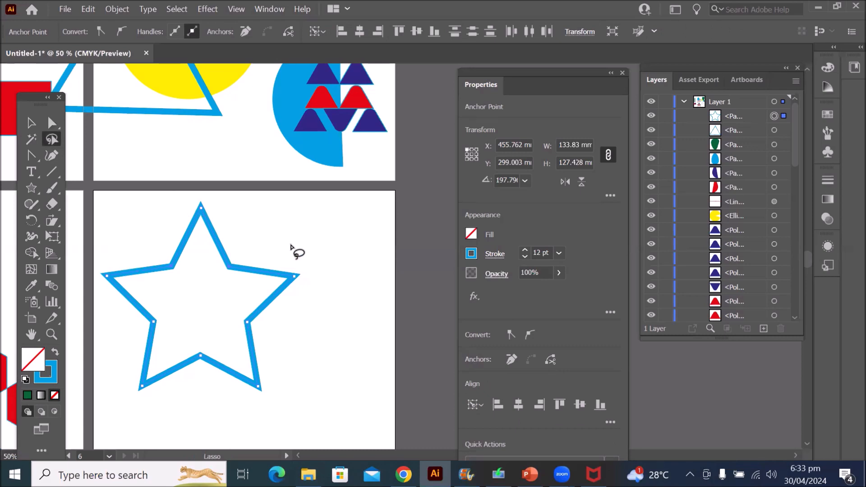
mouse_move(249, 248)
left_mouse_down()
mouse_move(183, 241)
mouse_move(147, 247)
mouse_move(147, 273)
mouse_move(171, 285)
mouse_move(219, 288)
mouse_move(249, 246)
left_mouse_up()
mouse_move(211, 344)
left_mouse_down()
mouse_move(178, 364)
mouse_move(215, 355)
left_mouse_up()
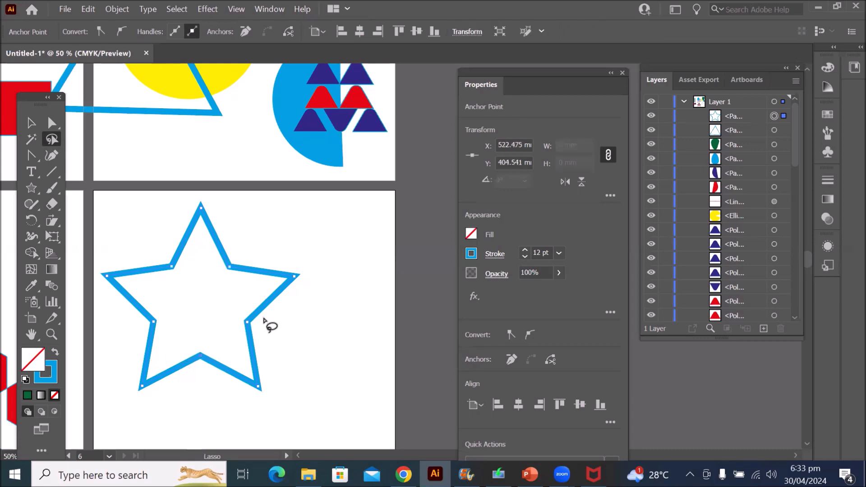
Lasso the star's three right-side anchor points, try moving them together to the right, and undo the move
mouse_move(265, 305)
left_mouse_down()
mouse_move(238, 333)
mouse_move(293, 337)
mouse_move(292, 317)
mouse_move(267, 305)
left_mouse_up()
mouse_move(285, 256)
left_mouse_down()
mouse_move(228, 310)
mouse_move(237, 382)
mouse_move(264, 398)
mouse_move(284, 384)
mouse_move(317, 262)
mouse_move(301, 237)
mouse_move(284, 258)
left_mouse_up()
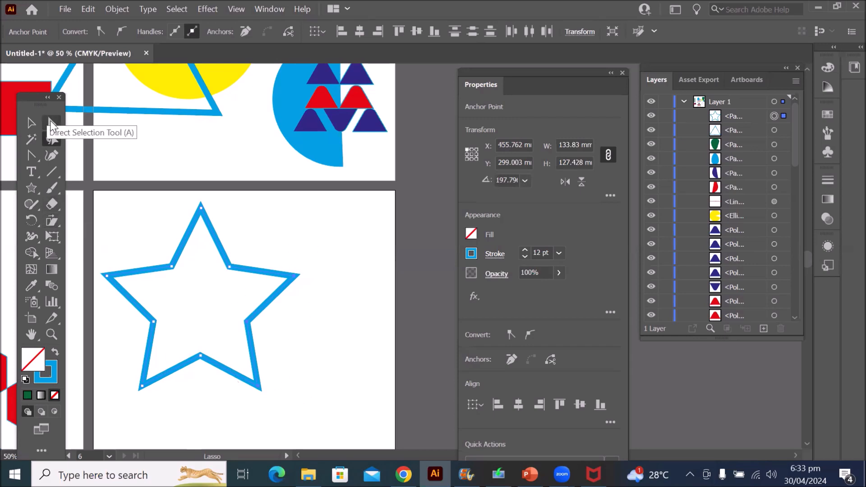
left_click(51, 122)
left_click_drag(293, 279, 356, 280)
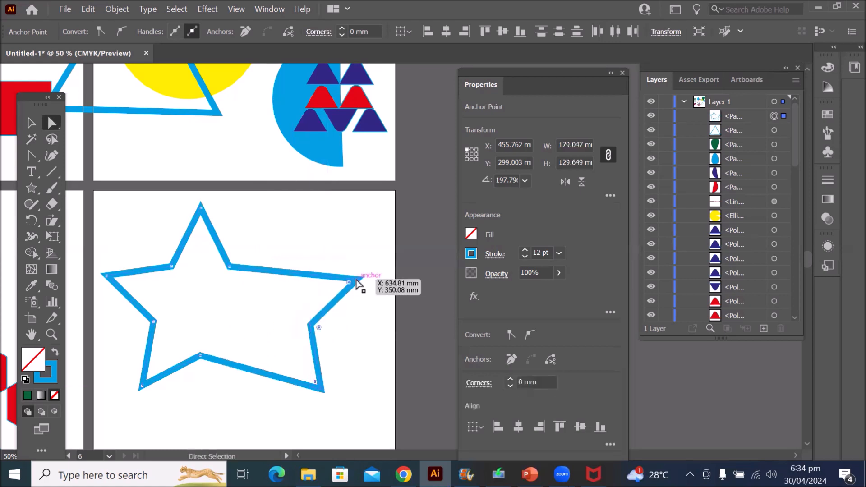
key("ctrl+z")
left_click(344, 358)
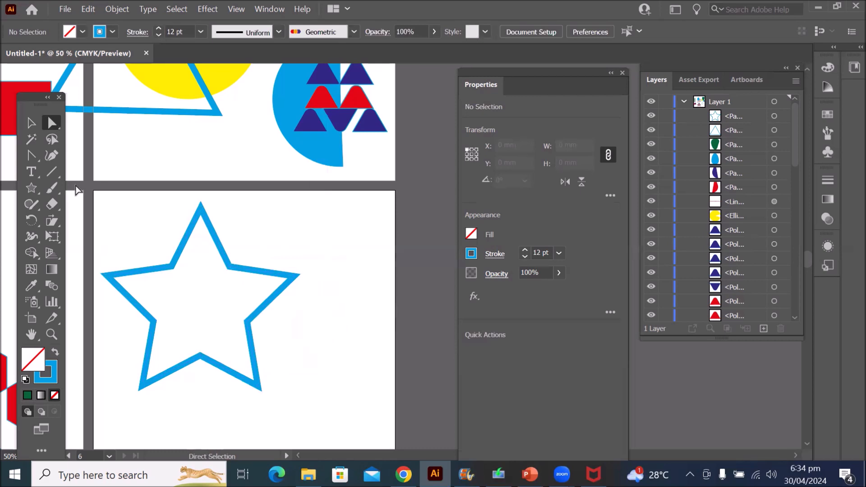
Lasso-select the star's top tip and bottom inner anchor points and move both straight down, turning the top tip inward
left_click(52, 140)
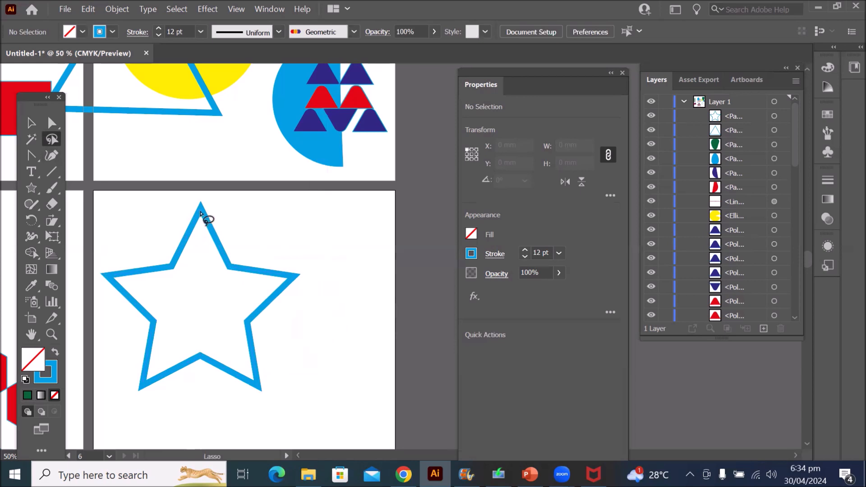
mouse_move(209, 199)
left_mouse_down()
mouse_move(164, 198)
mouse_move(181, 222)
mouse_move(210, 234)
mouse_move(230, 214)
mouse_move(209, 199)
left_mouse_up()
mouse_move(228, 347)
left_mouse_down()
mouse_move(178, 358)
mouse_move(201, 361)
mouse_move(184, 349)
mouse_move(207, 367)
mouse_move(212, 350)
mouse_move(200, 364)
left_mouse_up()
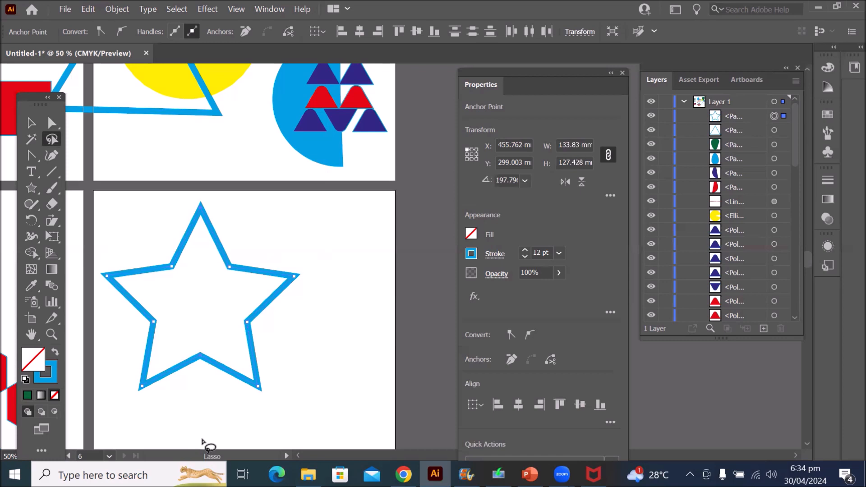
left_click(51, 122)
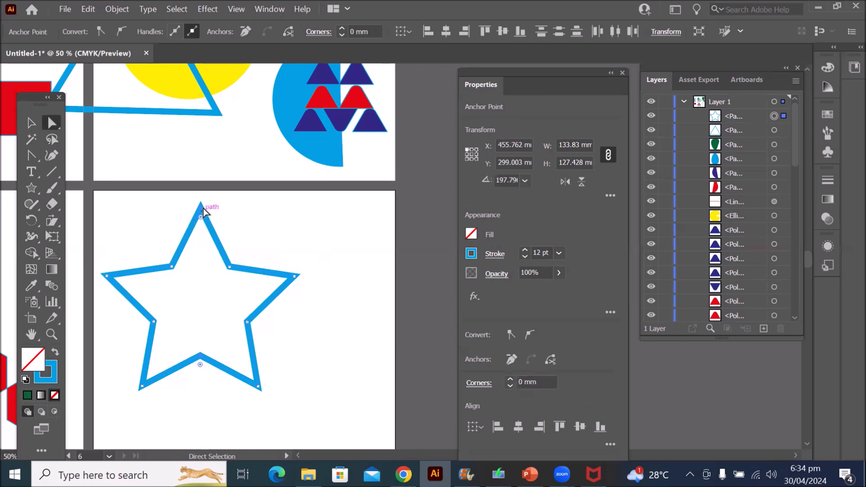
left_click_drag(202, 209, 202, 339)
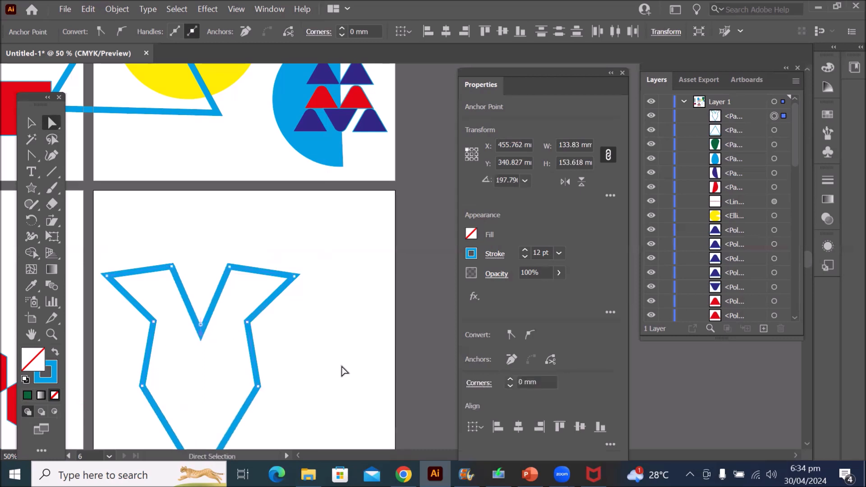
Lasso-select the two upper inner anchor points and move them straight down to just beside the shape's bottom tip
scroll(344, 370, "down", 2)
scroll(315, 424, "up", 2)
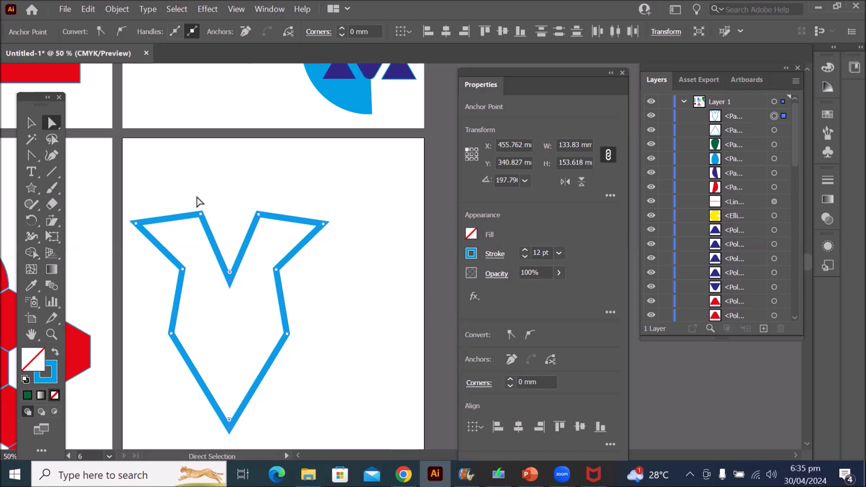
left_click(51, 140)
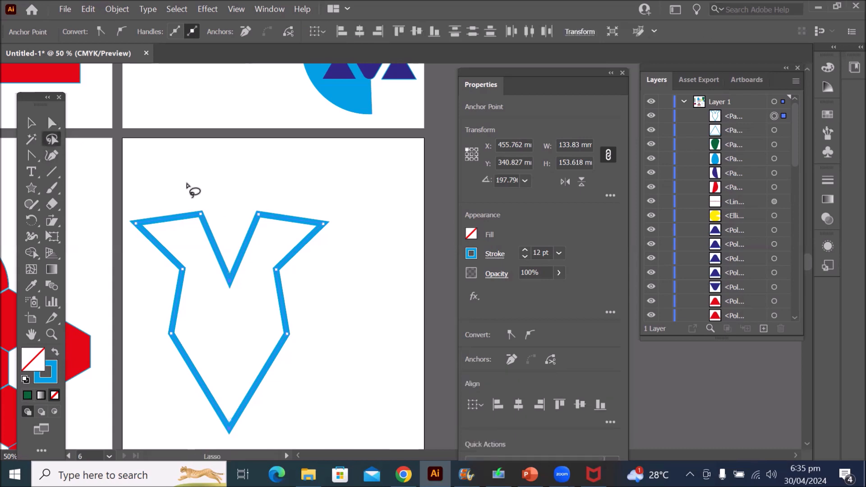
mouse_move(254, 189)
left_mouse_down()
mouse_move(193, 203)
mouse_move(209, 228)
mouse_move(276, 236)
mouse_move(266, 138)
mouse_move(252, 205)
left_mouse_up()
left_click(51, 122)
left_click_drag(258, 212, 258, 436)
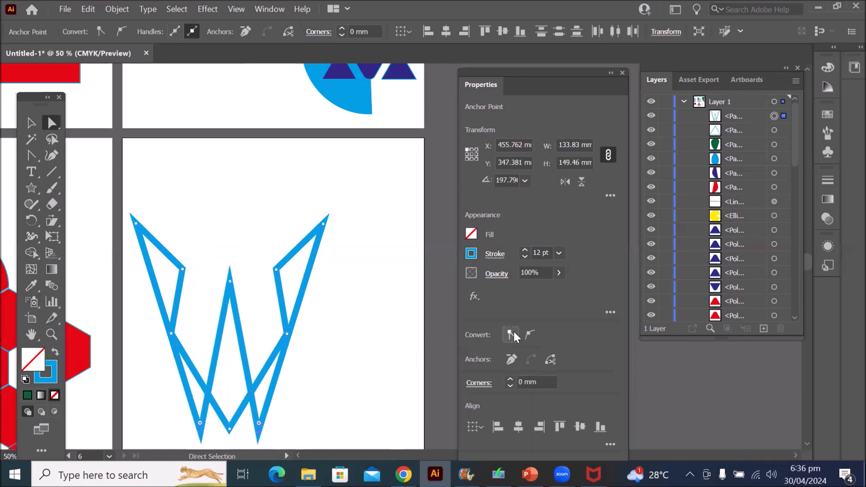
Fill the reshaped star with red, set its stroke to none, and deselect it
left_click(471, 234)
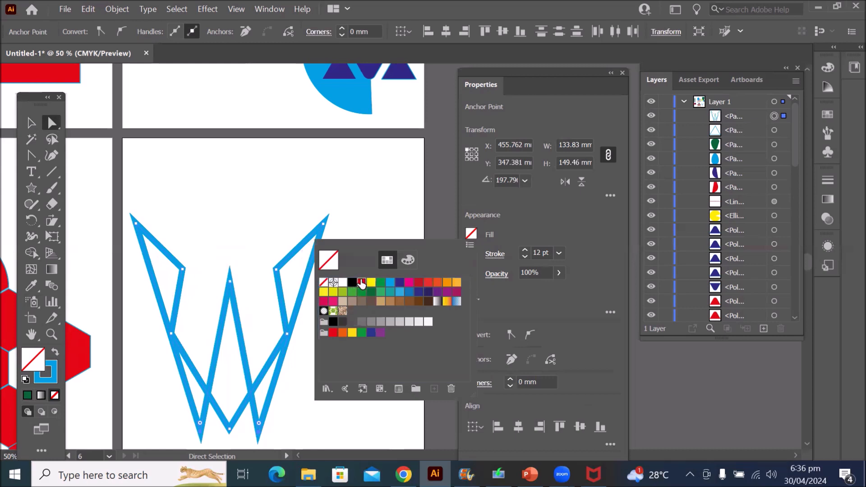
left_click(361, 283)
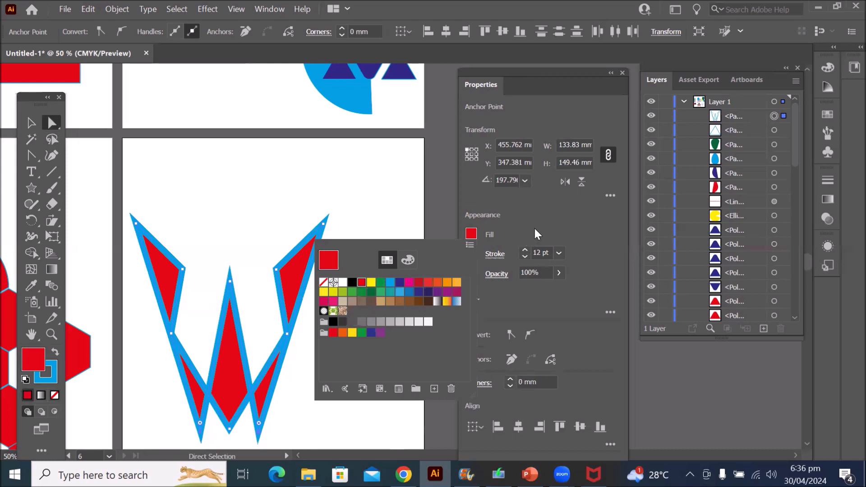
left_click(470, 253)
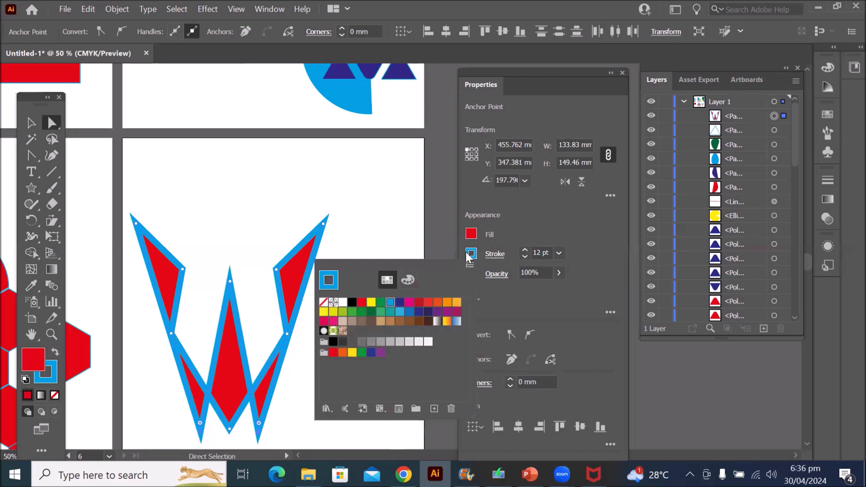
left_click(323, 302)
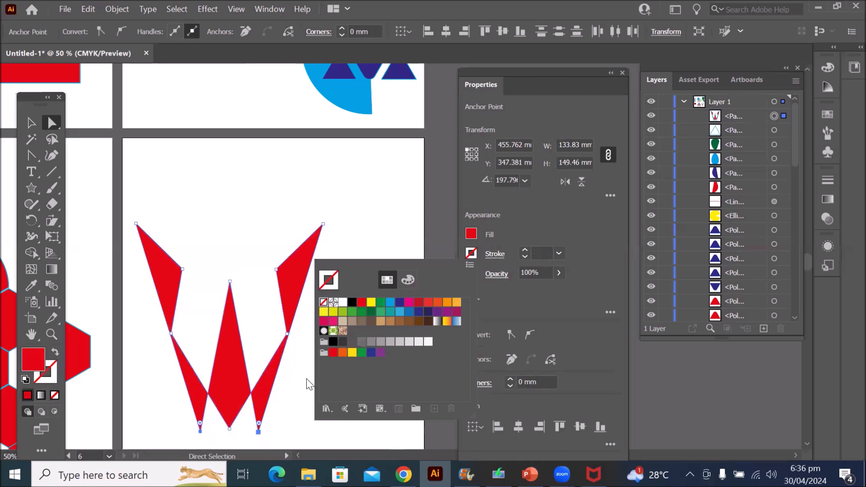
left_click(31, 125)
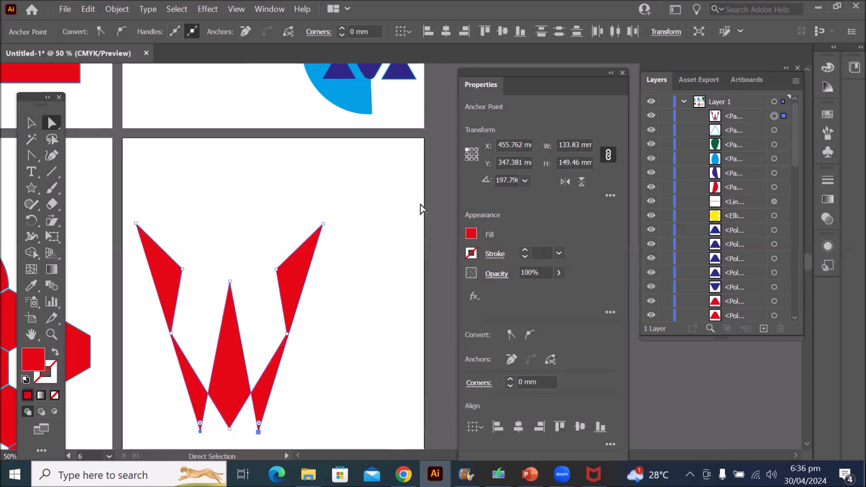
left_click(379, 405)
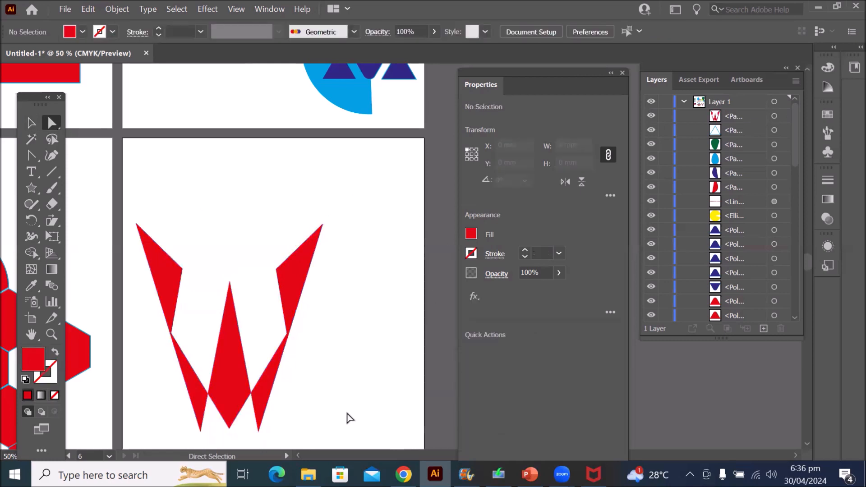
Duplicate the red W-shaped figure, placing the copy overlapping the original's right side at the same height
scroll(248, 442, "up", 1)
scroll(247, 442, "up", 1)
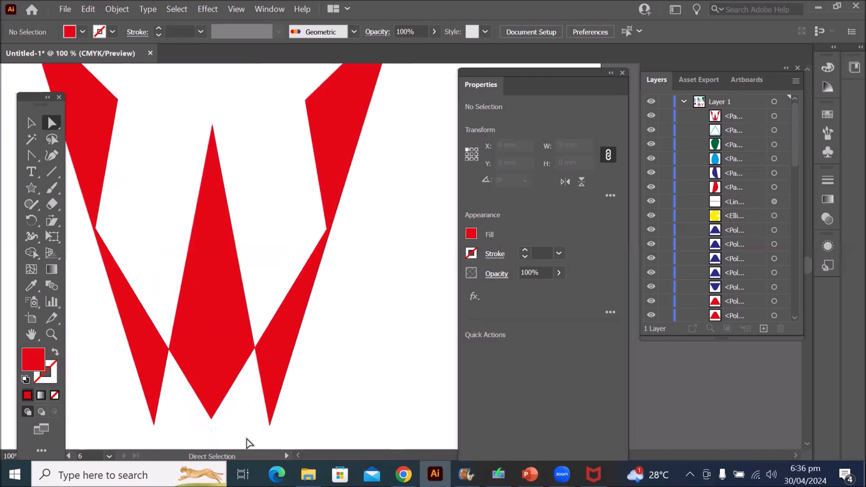
scroll(258, 440, "down", 1)
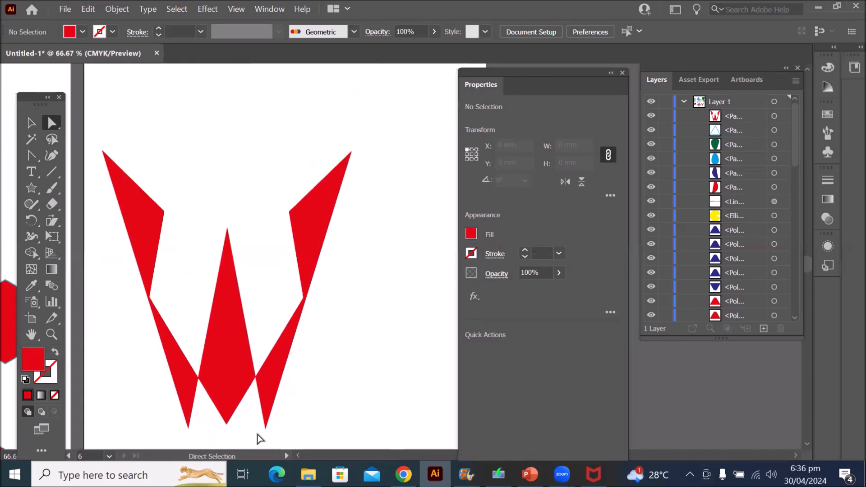
scroll(258, 440, "down", 1)
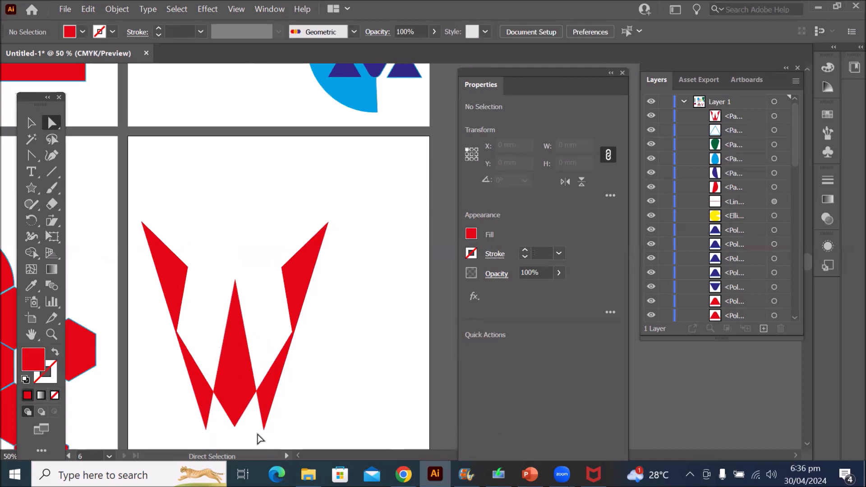
scroll(185, 315, "down", 1)
scroll(185, 315, "down", 2)
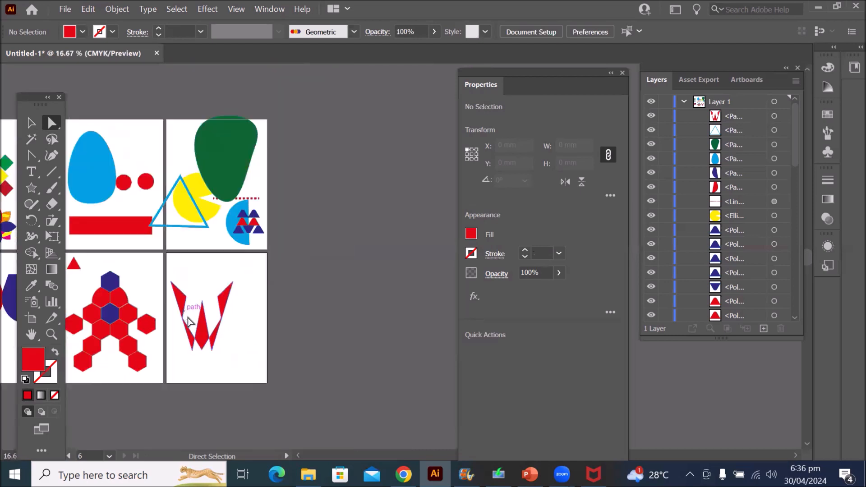
left_click(30, 128)
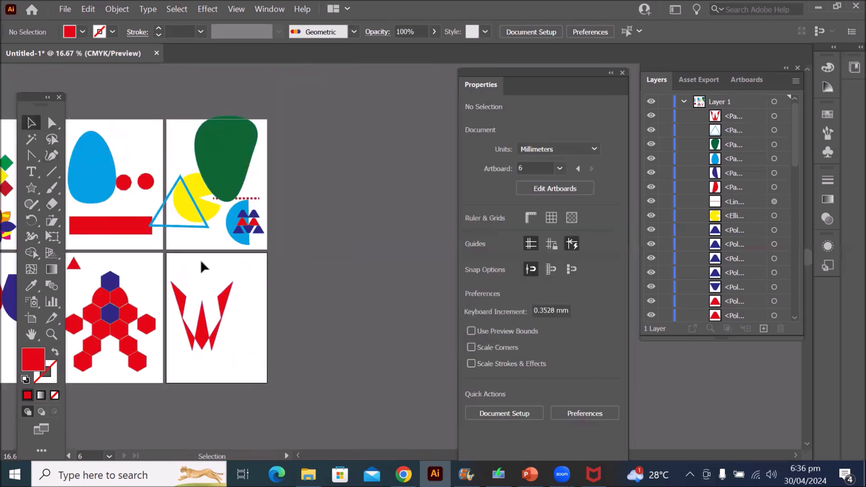
left_click_drag(203, 326, 232, 357)
key("ctrl+equal")
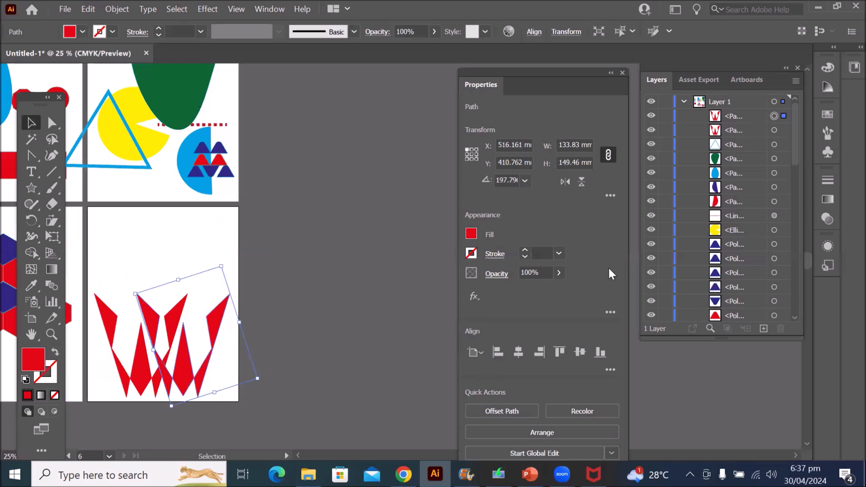
Flip the copy vertically and move it above the original so both overlap as a mirrored pattern, leaving nothing selected
left_click(582, 181)
left_click_drag(190, 235, 189, 289)
left_click(94, 391)
Examine the crossing point of the edges in the upper mirrored figure up close
scroll(94, 391, "up", 3)
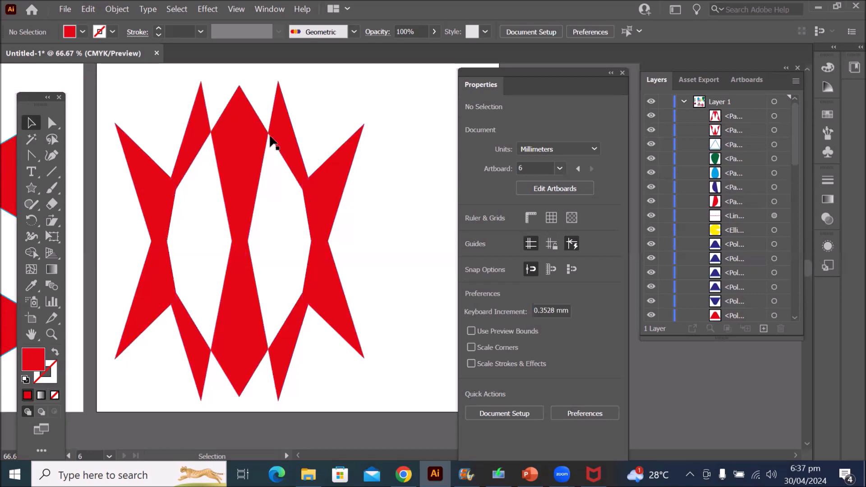
scroll(270, 141, "up", 15)
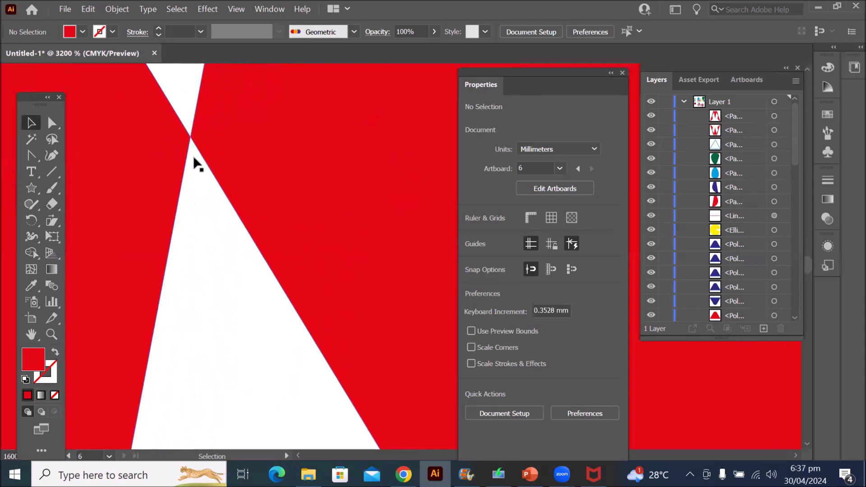
scroll(199, 160, "up", 3)
scroll(303, 110, "up", 3)
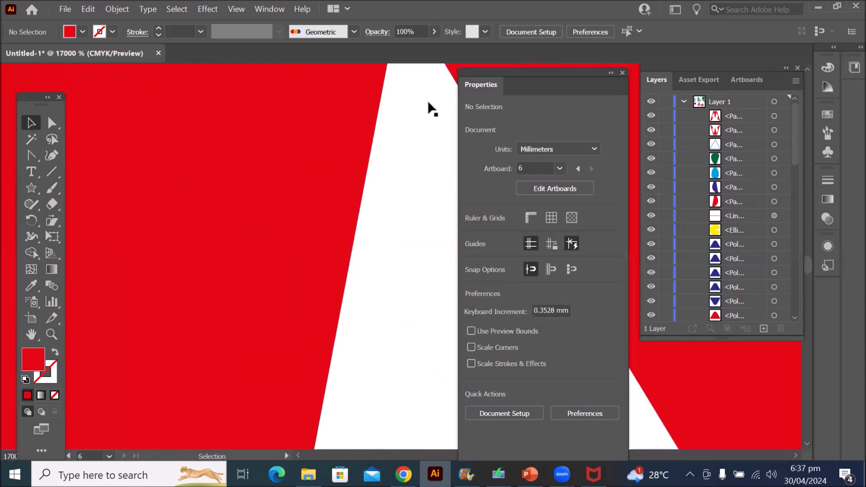
scroll(431, 109, "down", 15)
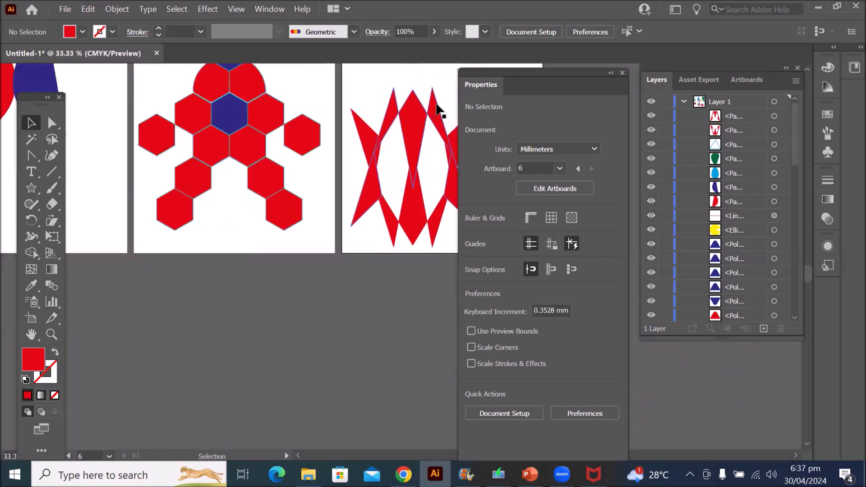
scroll(441, 97, "up", 6)
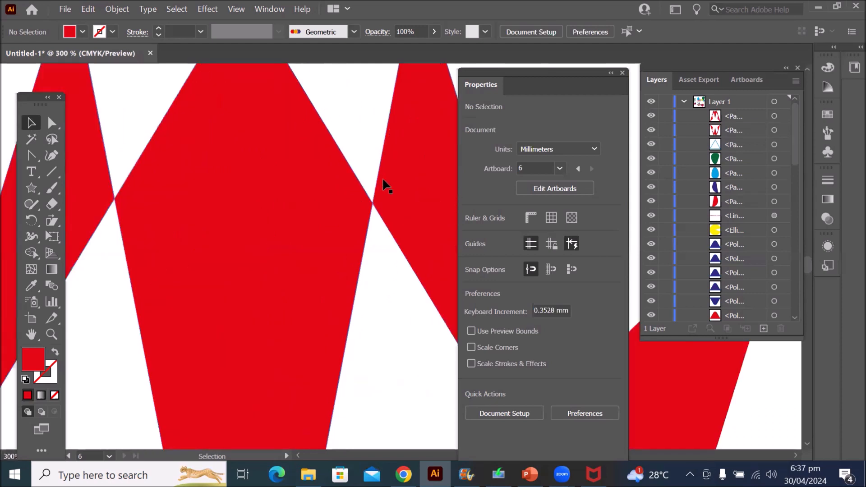
scroll(384, 182, "up", 6)
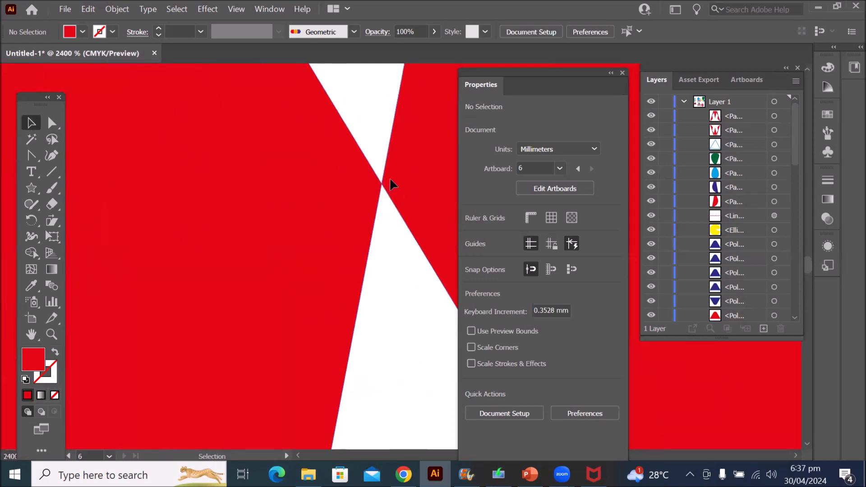
scroll(392, 190, "up", 3)
scroll(389, 189, "down", 6)
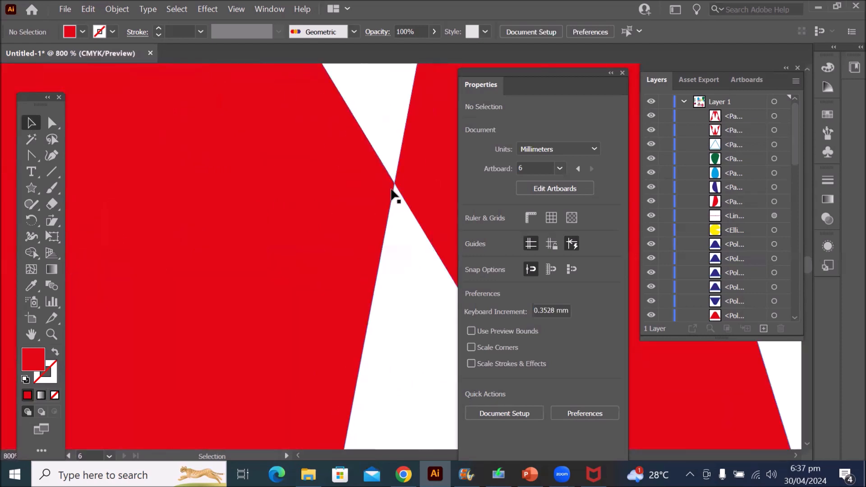
scroll(391, 188, "down", 8)
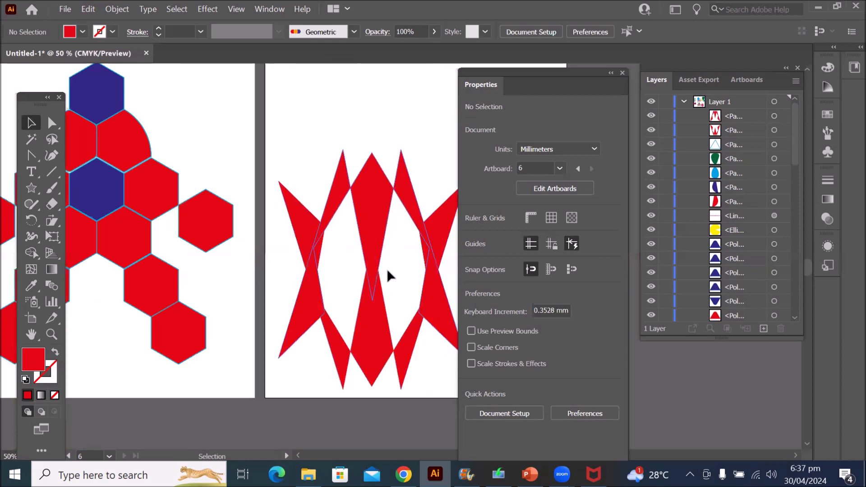
Select both mirrored red figures and fill the enclosed gaps between them with Live Paint: the left gap yellow, the right gap green
key("space")
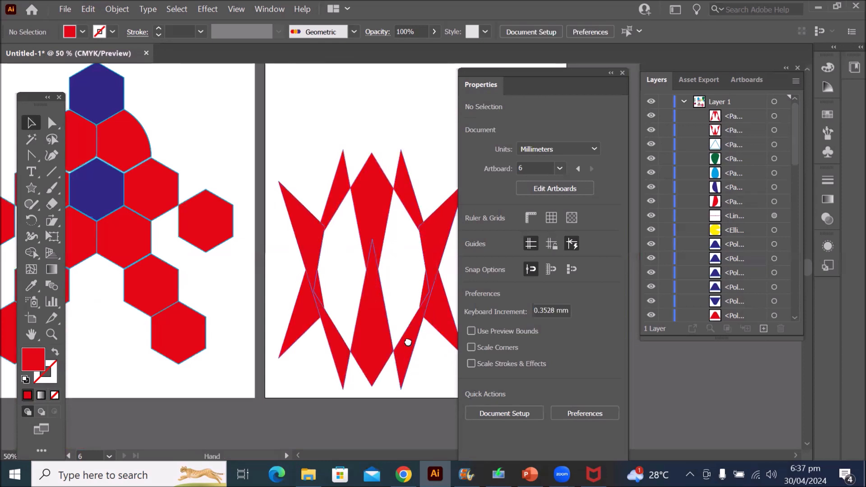
left_click_drag(407, 342, 338, 333)
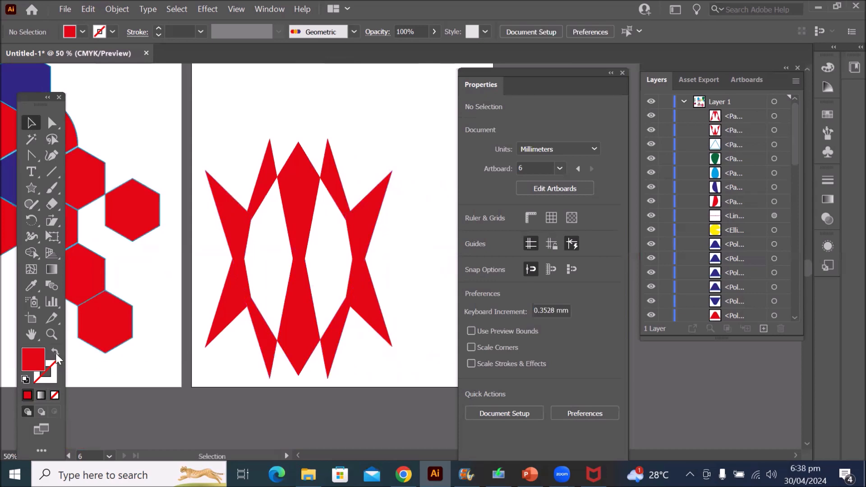
left_click(33, 305)
left_click(34, 305)
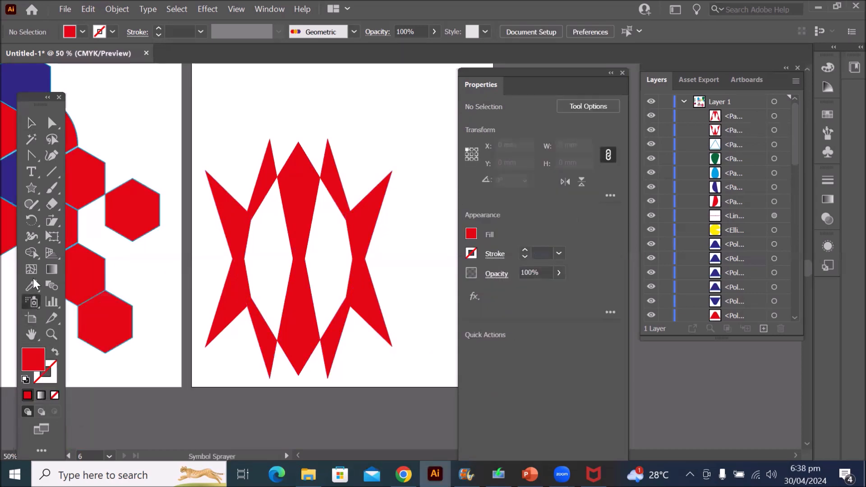
left_click(29, 251)
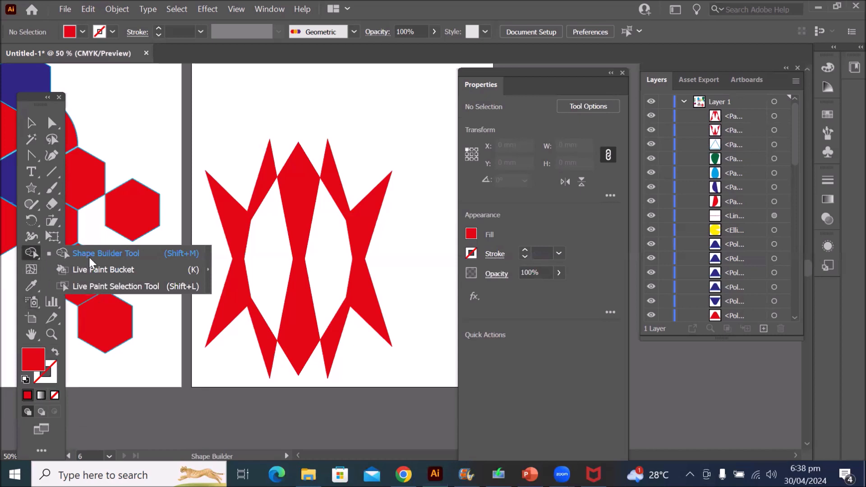
left_click(113, 269)
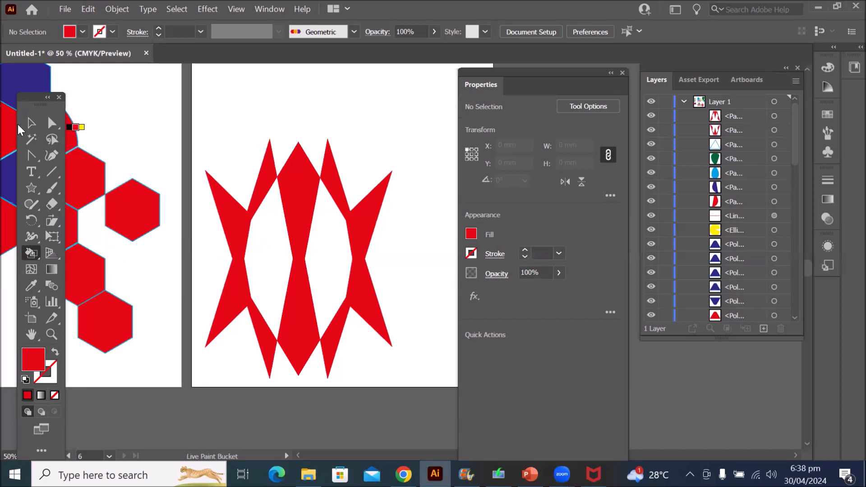
left_click(31, 123)
left_click(296, 212)
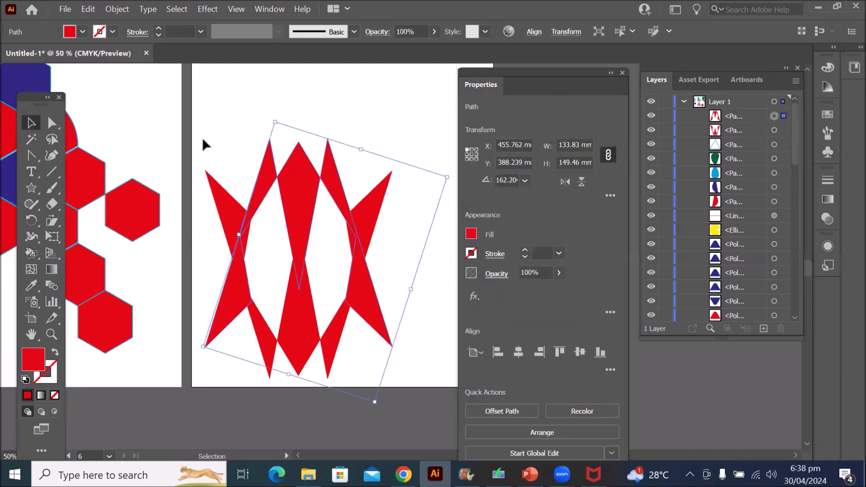
left_click_drag(416, 400, 425, 399)
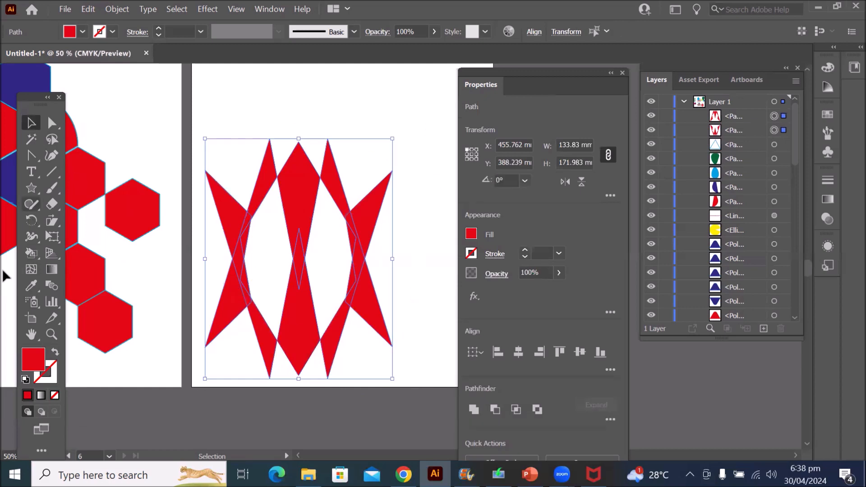
left_click(32, 254)
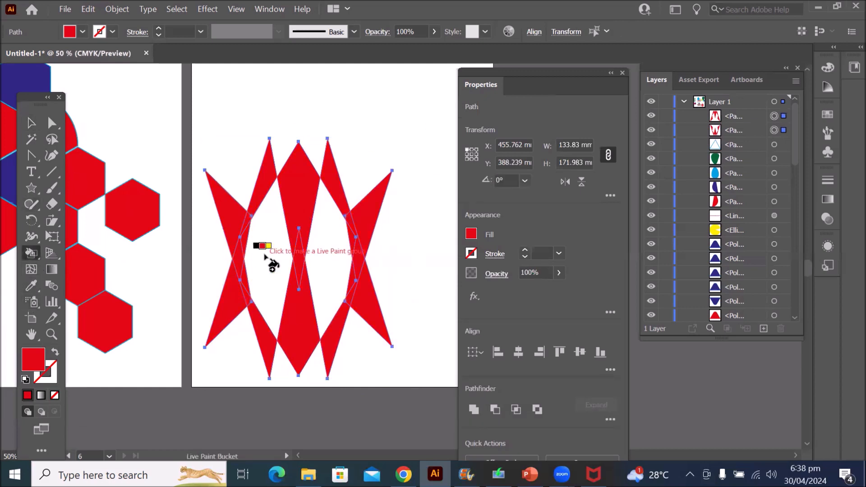
key("Right")
left_click(265, 256)
key("Right")
left_click(327, 256)
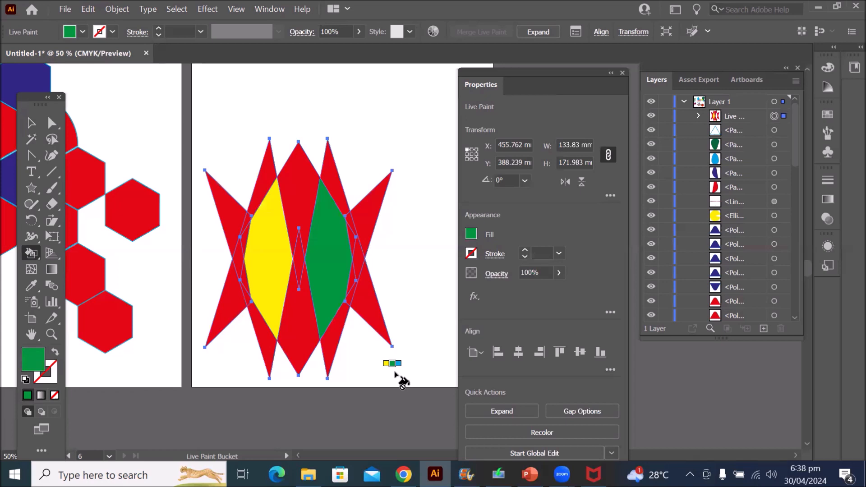
Select and delete all artwork on the six artboards, leaving them empty
scroll(353, 256, "down", 2)
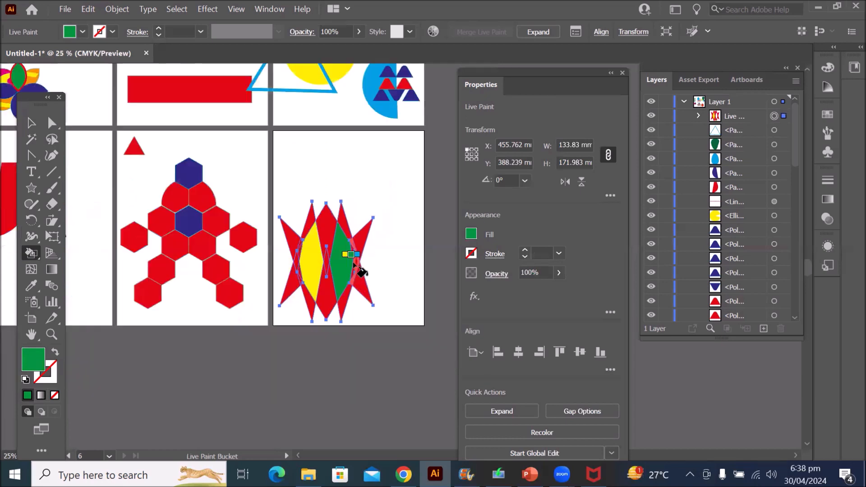
scroll(354, 255, "down", 2)
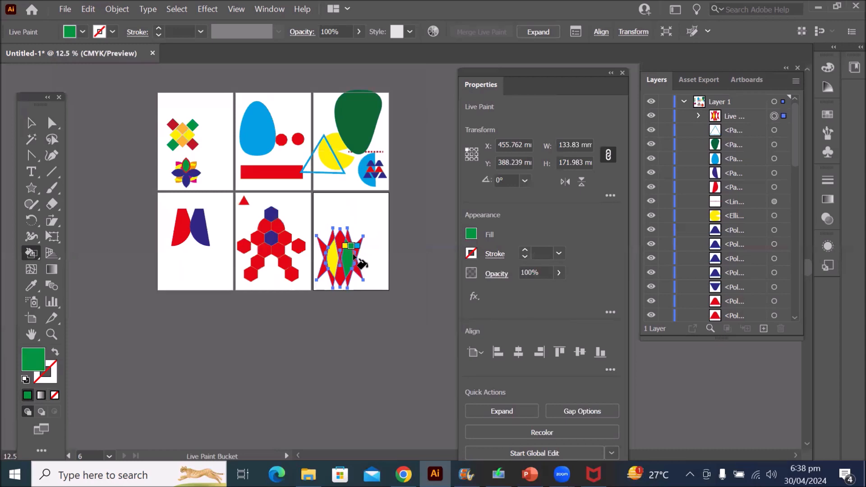
scroll(366, 140, "up", 1)
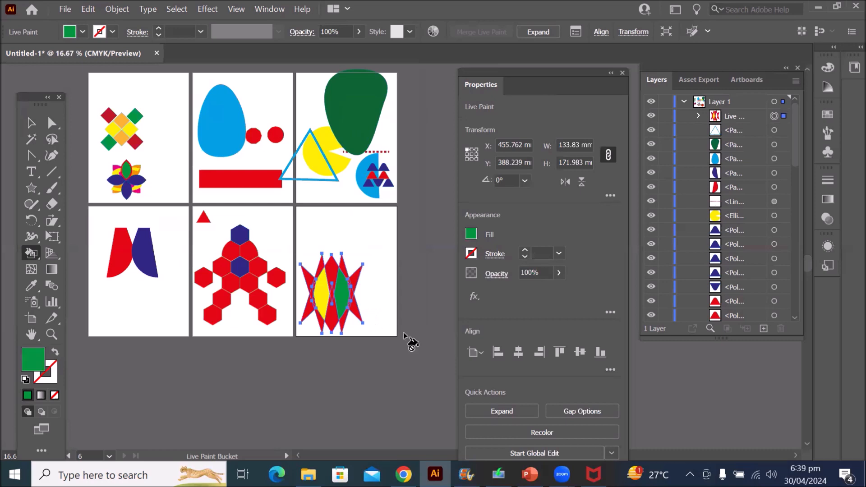
scroll(395, 318, "down", 1)
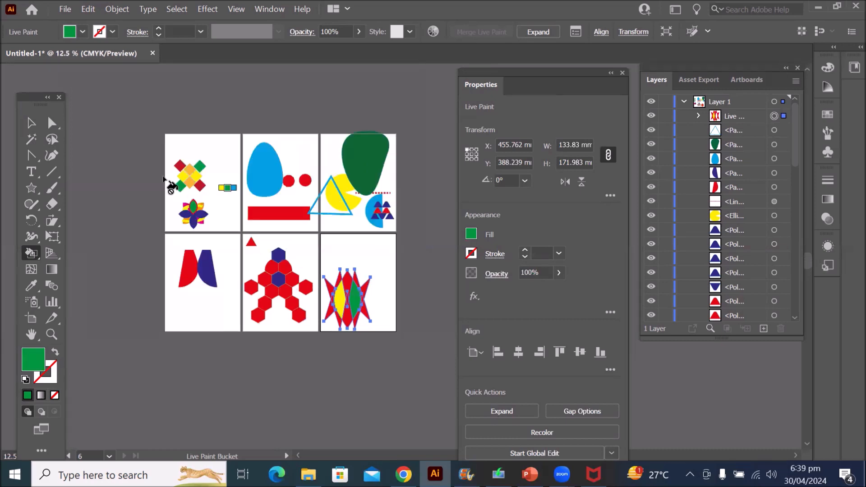
left_click(31, 123)
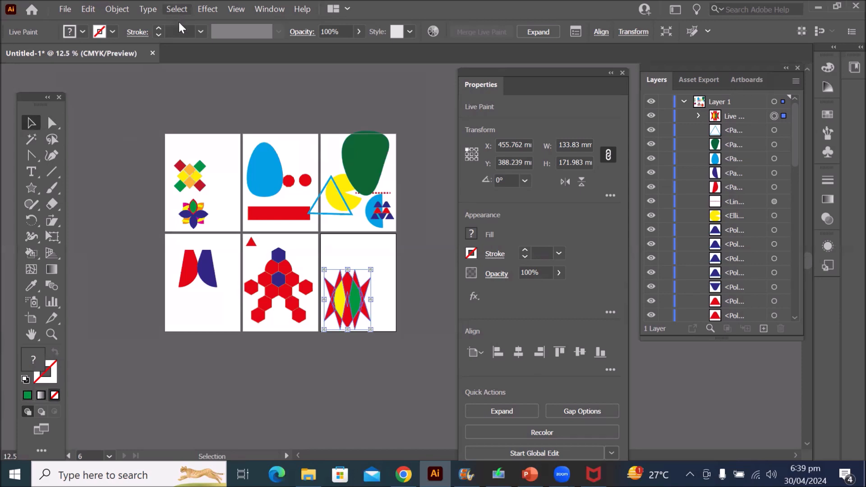
left_click(176, 9)
left_click(199, 20)
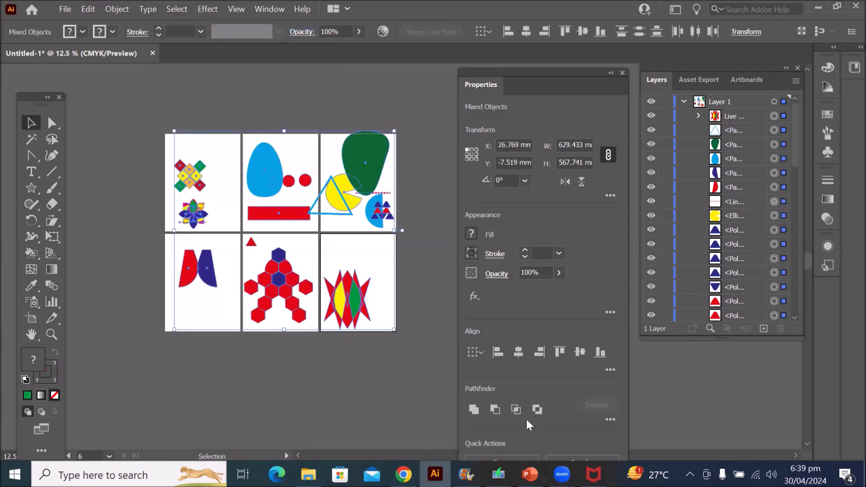
key("Delete")
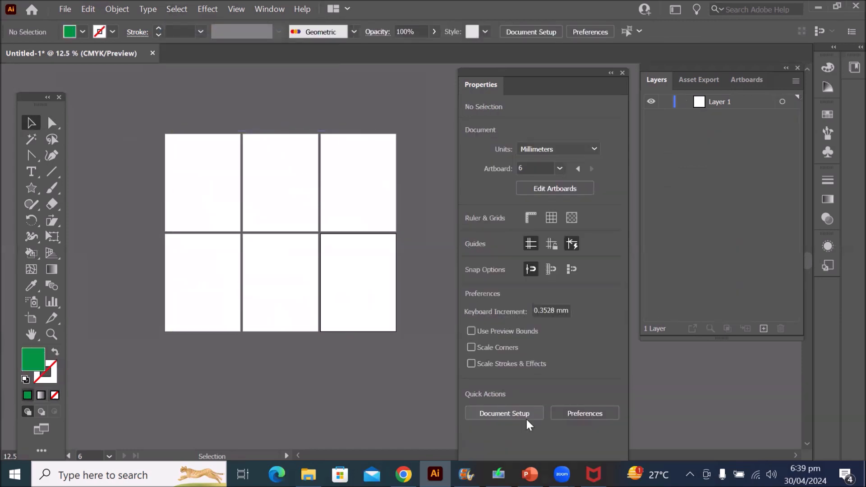
Draw a circle about 99 mm in diameter on the first artboard and place an overlapping copy about 61 mm to its right
scroll(192, 149, "up", 3)
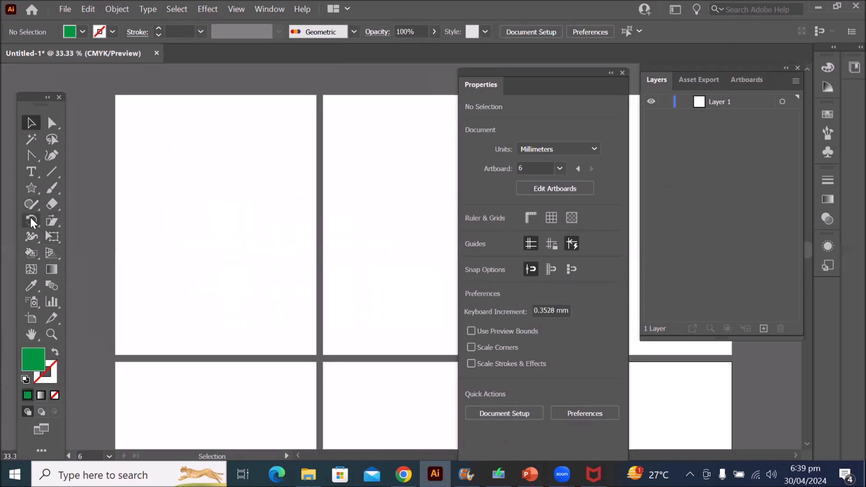
left_click(33, 188)
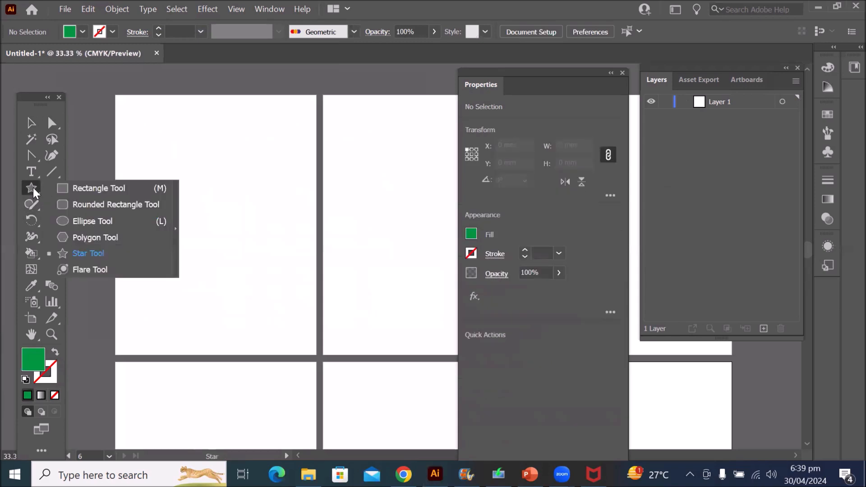
left_click(83, 223)
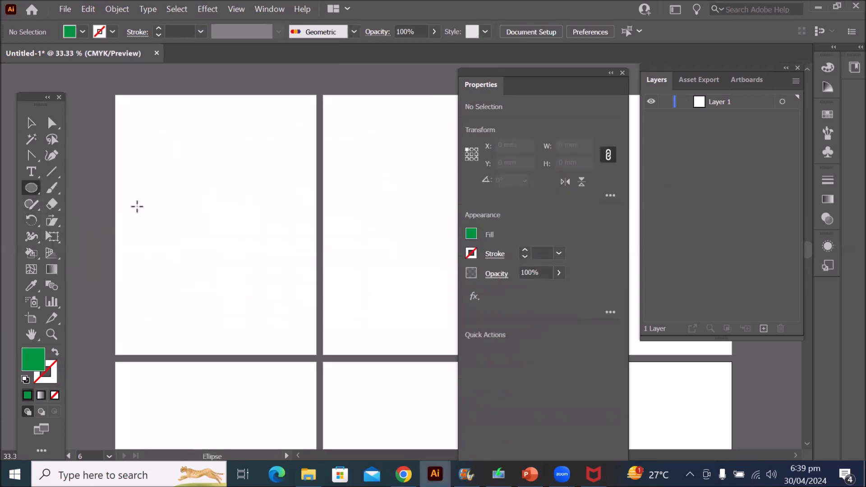
left_click_drag(136, 171, 229, 262)
left_click(30, 127)
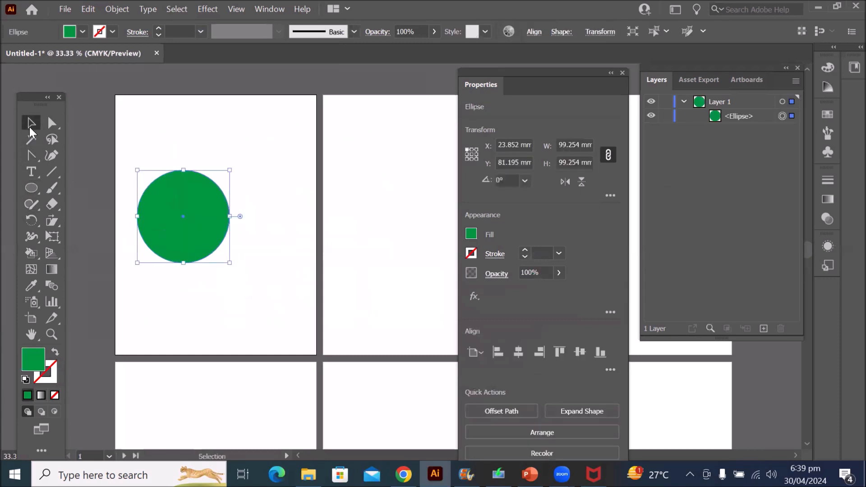
left_click_drag(177, 219, 236, 221)
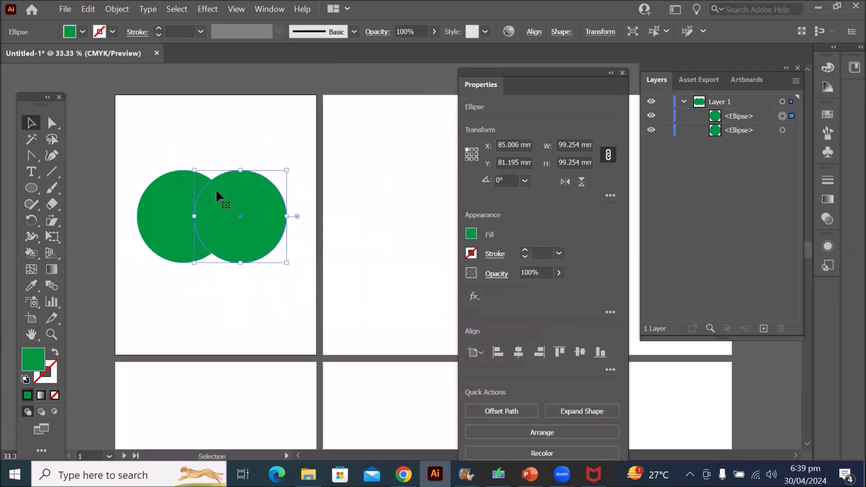
Set the fill of both overlapping circles to none
left_click(82, 32)
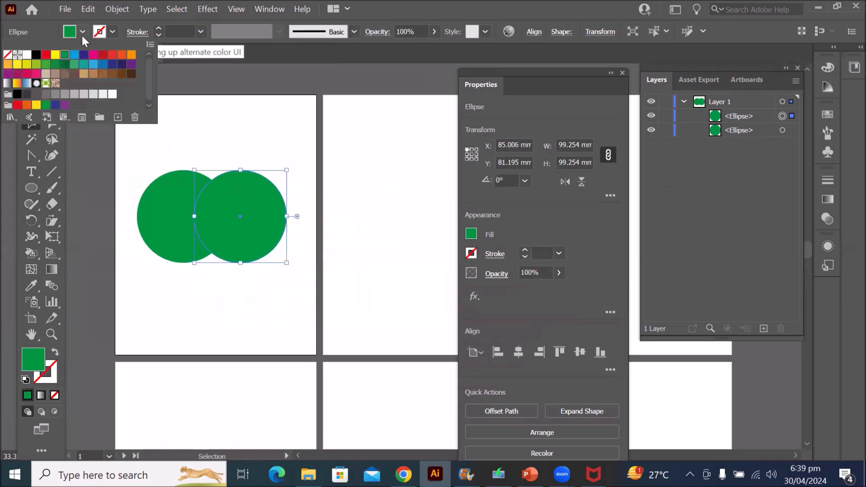
left_click(83, 33)
left_click(8, 55)
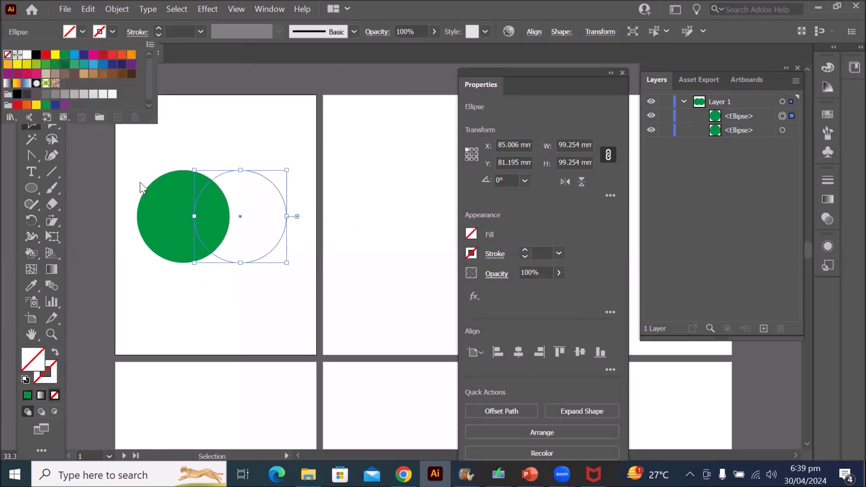
left_click(156, 216)
left_click(153, 213)
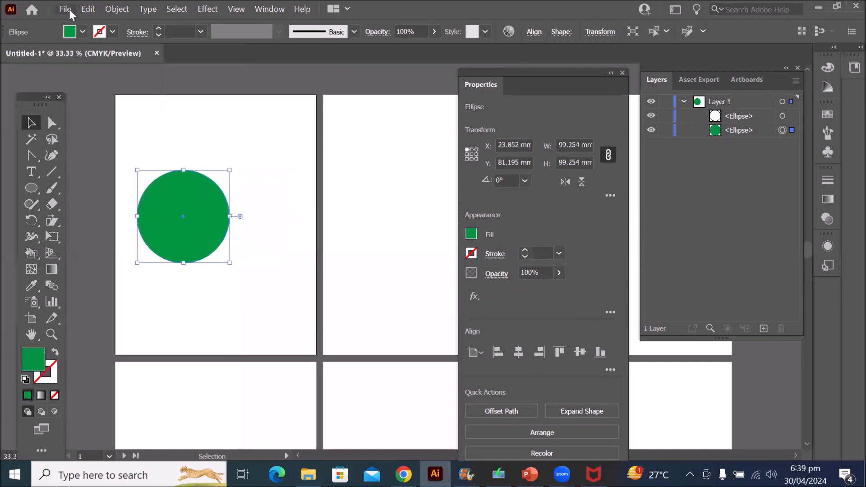
left_click(82, 32)
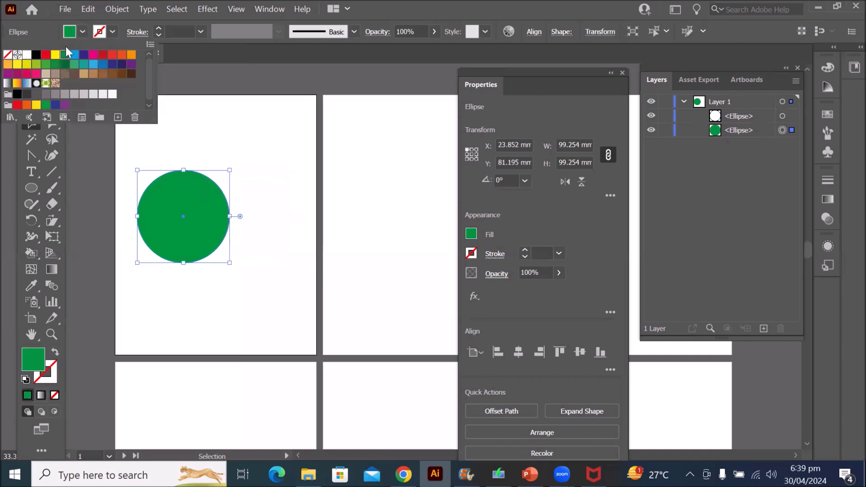
left_click(8, 56)
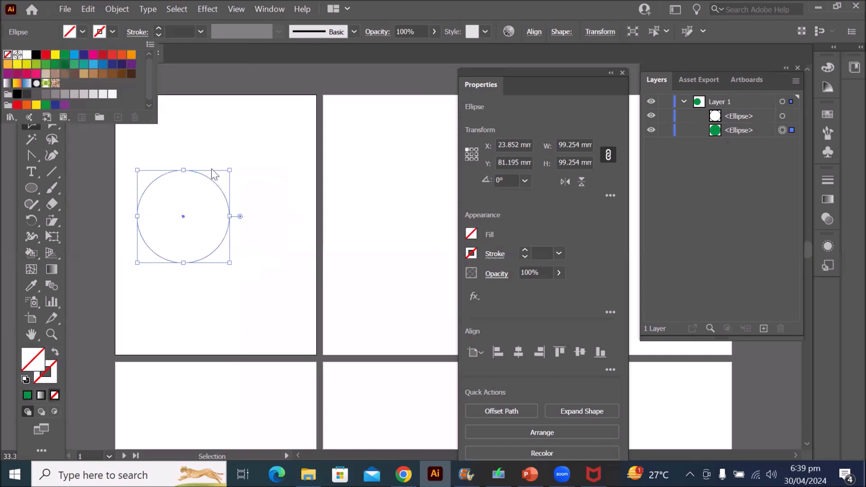
Give the left circle a black stroke with a weight of 4 pt and deselect it
left_click(112, 32)
left_click(111, 31)
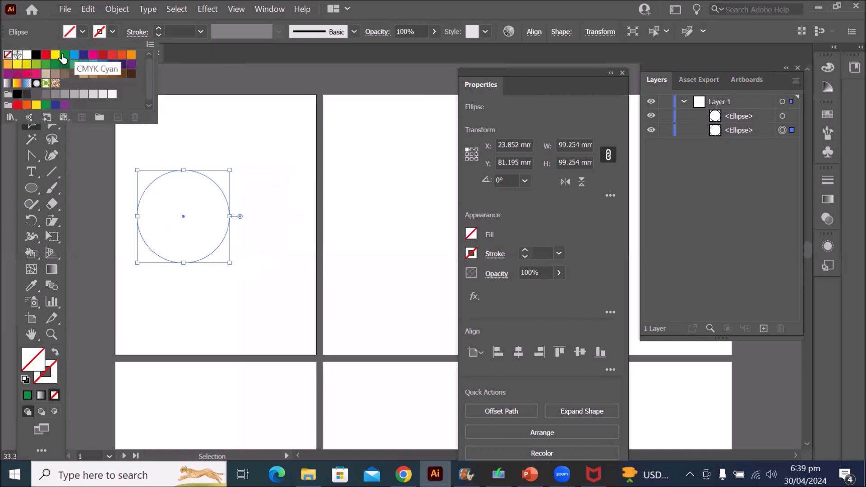
left_click(37, 55)
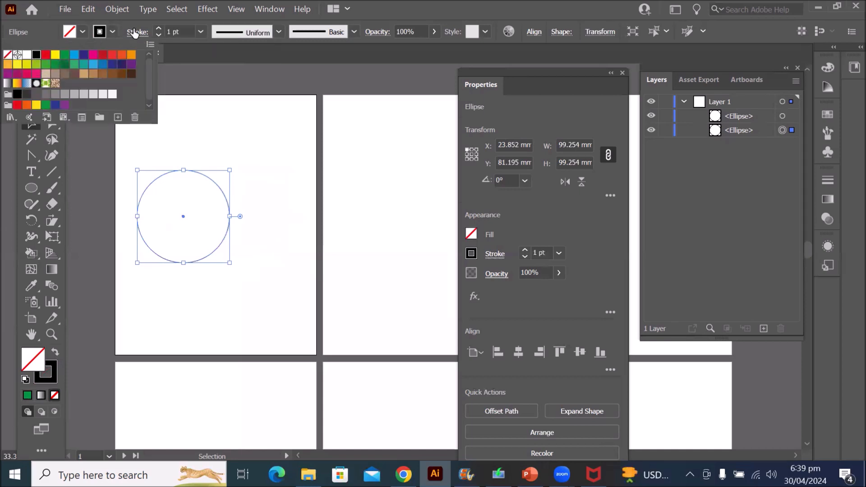
left_click(157, 29)
left_click(158, 28)
left_click(158, 29)
left_click(262, 199)
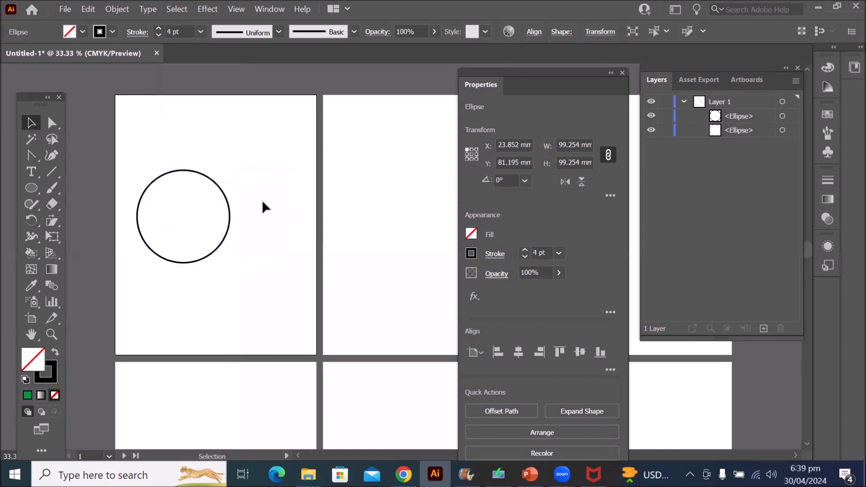
Give the right circle a black stroke with a weight of 3 pt and deselect it
left_click_drag(230, 130, 299, 280)
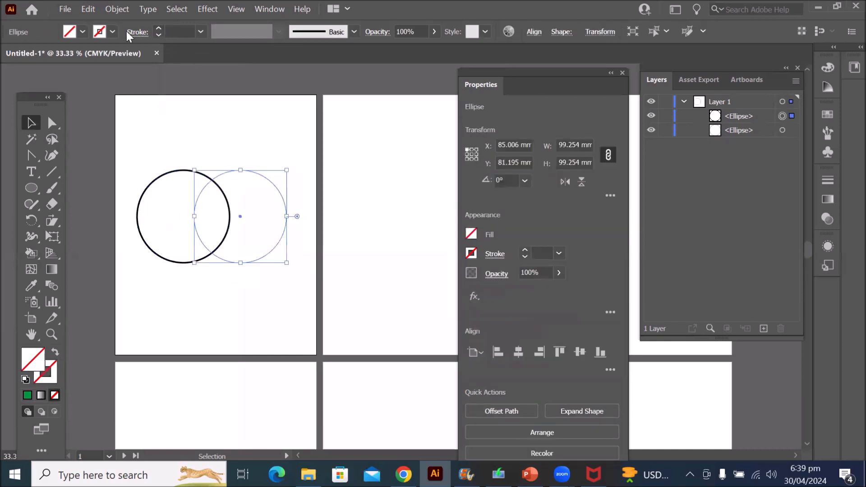
left_click(158, 29)
left_click(157, 28)
left_click(158, 29)
left_click(158, 29)
left_click(157, 28)
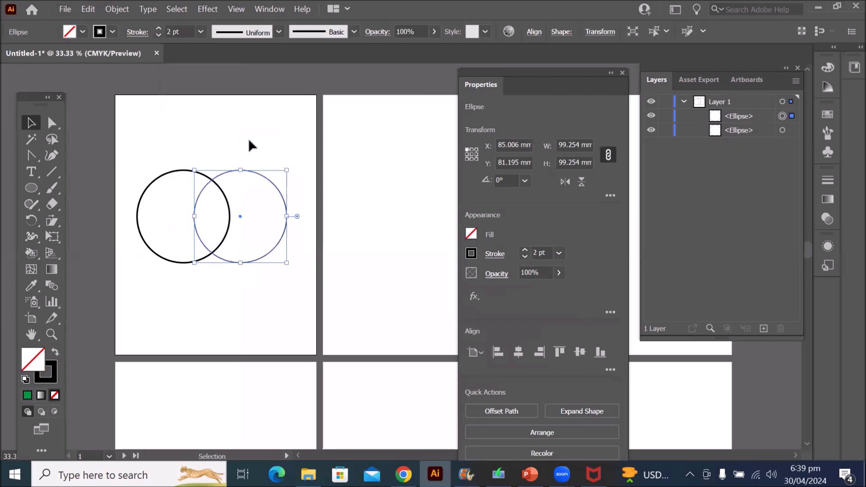
left_click(161, 28)
left_click(226, 114)
scroll(254, 270, "up", 1)
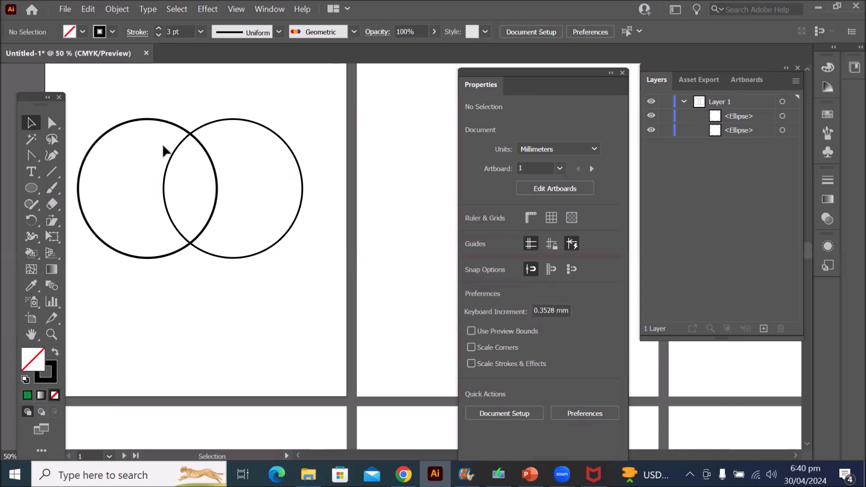
left_click(223, 119)
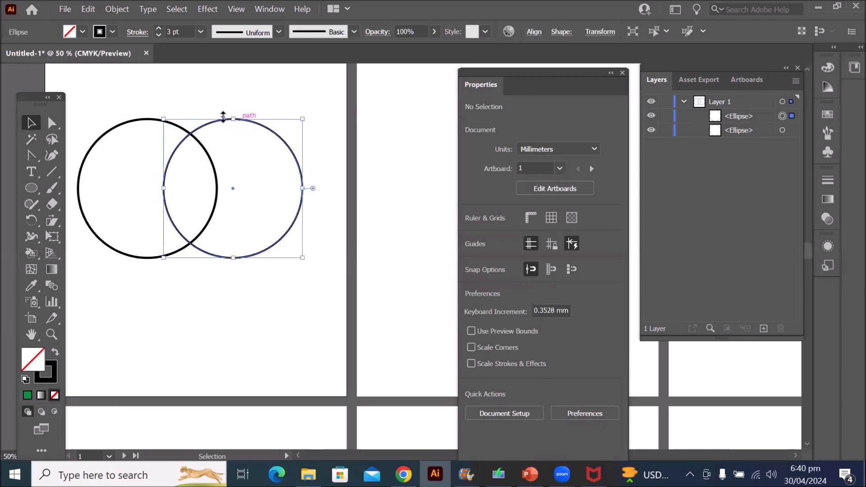
left_click(115, 128)
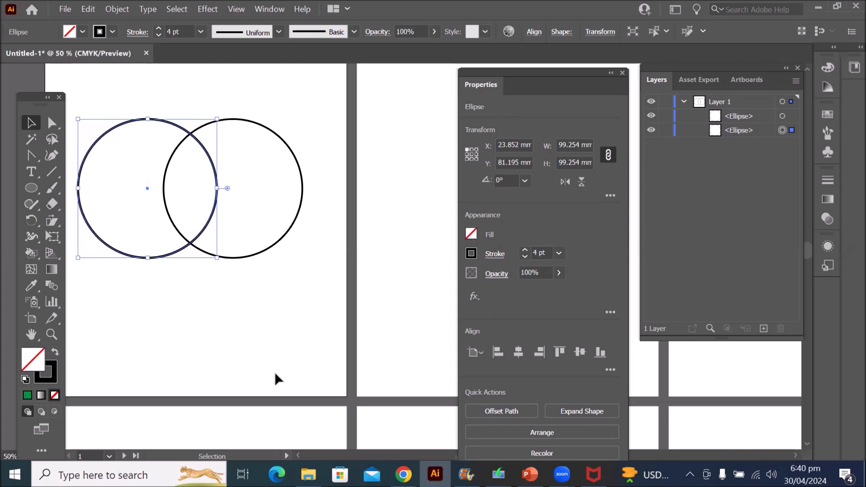
left_click(204, 327)
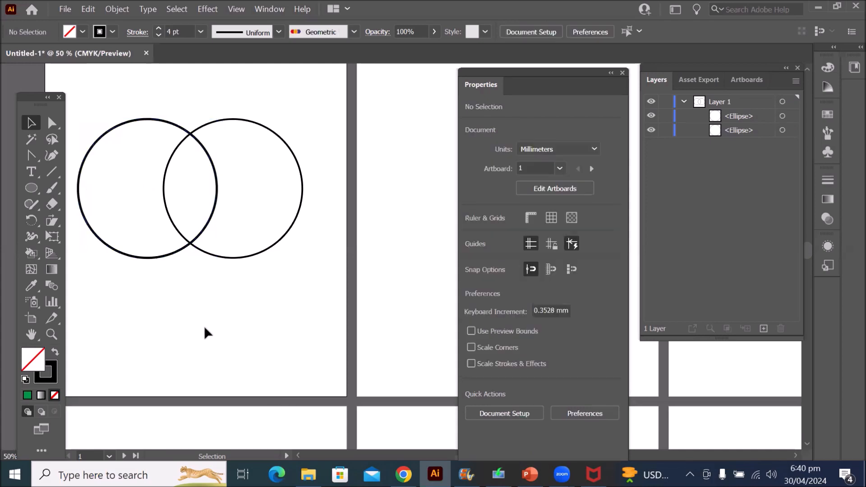
Make a Live Paint group from both overlapping circles and fill their overlap with light blue using the Live Paint Bucket
left_click_drag(71, 83, 316, 278)
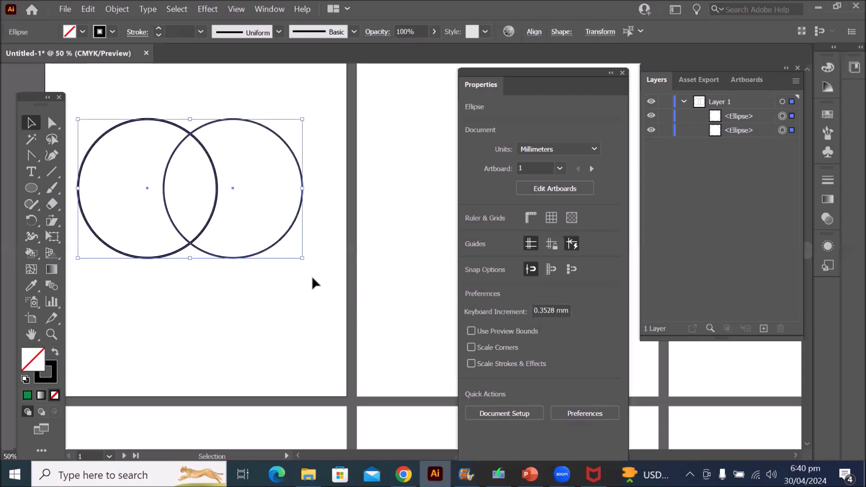
left_click(30, 253)
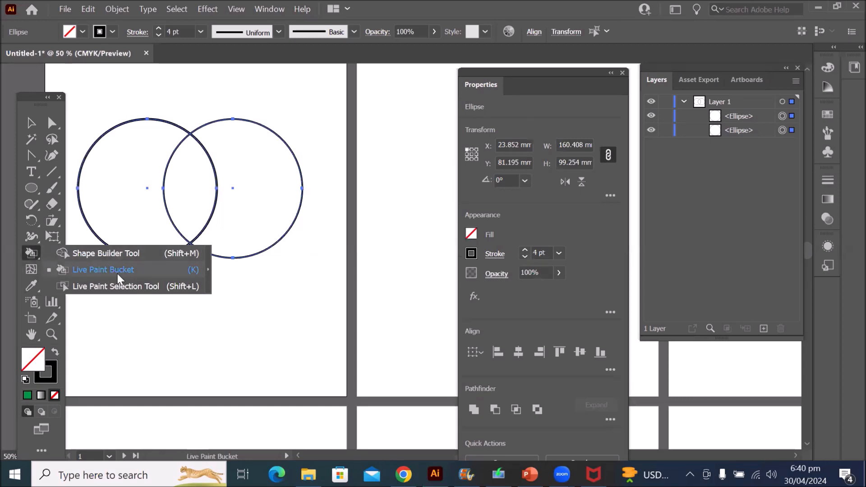
left_click(117, 272)
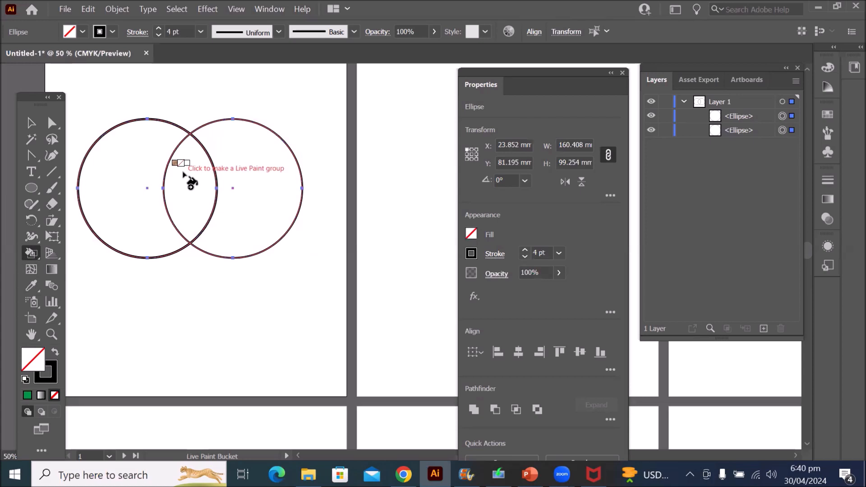
key("Right")
key("Right")
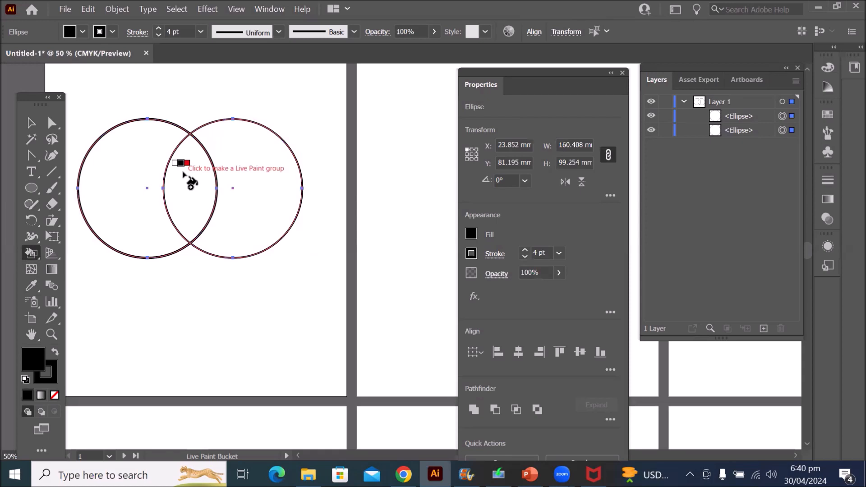
key("Right")
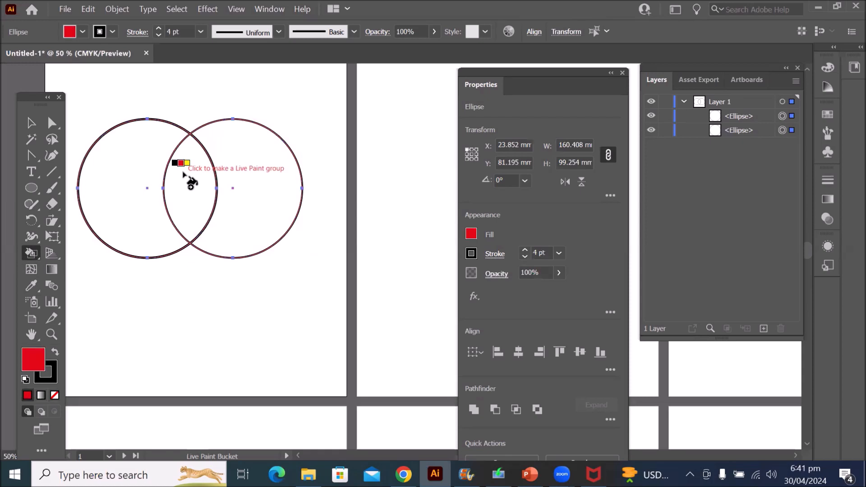
key("Right")
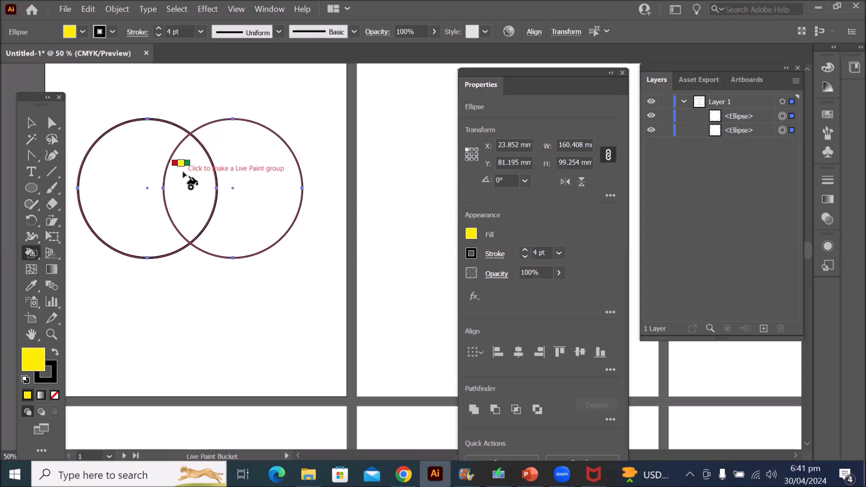
key("Right")
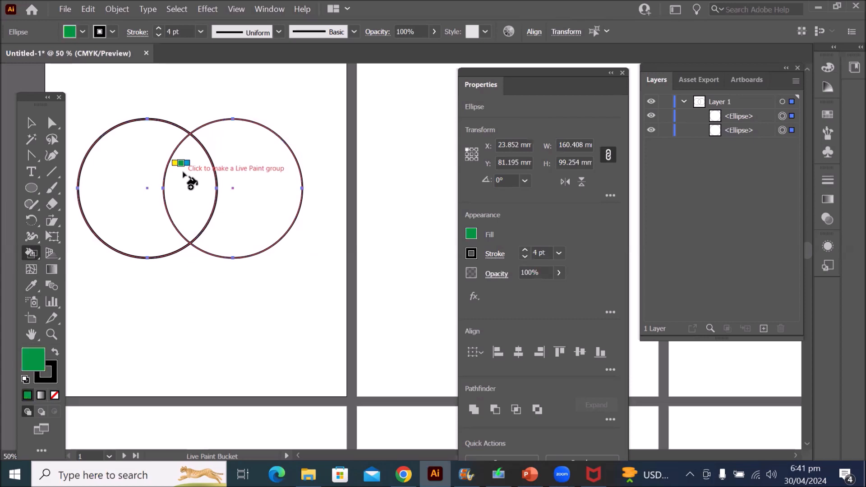
key("Right")
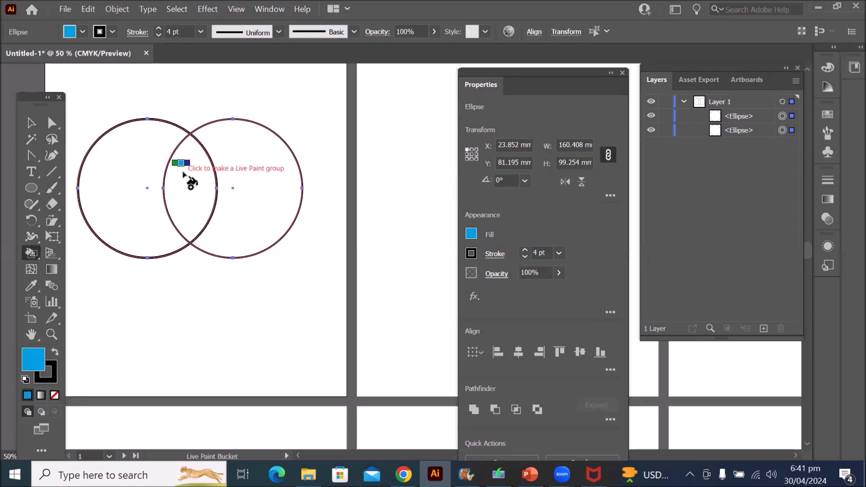
left_click(183, 174)
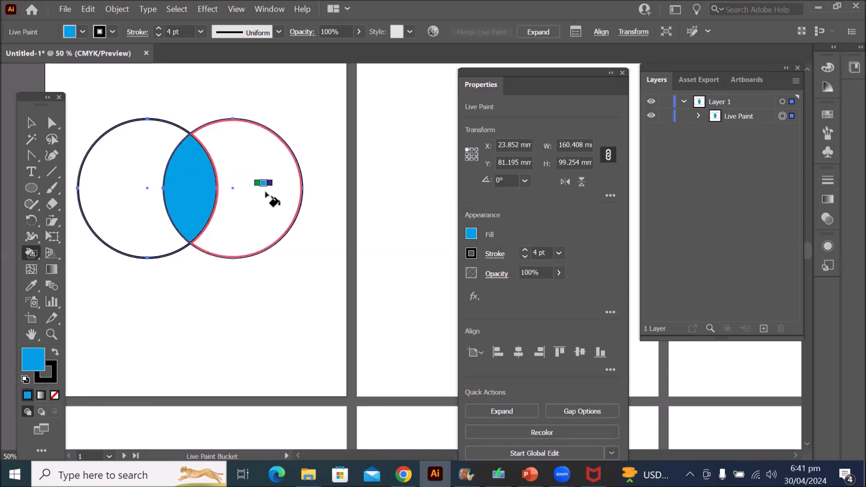
Fill the right circle's area outside the overlap with orange using the Live Paint Bucket
key("Right")
key("Right")
key("Right")
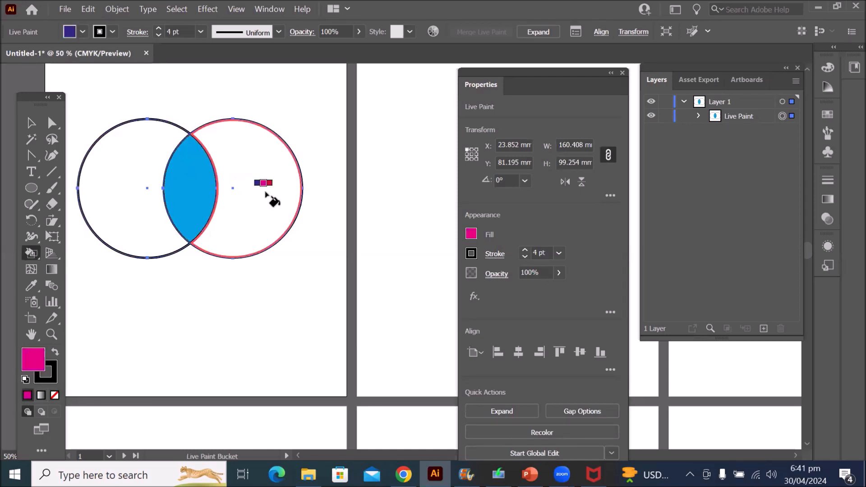
key("Right")
key("Right")
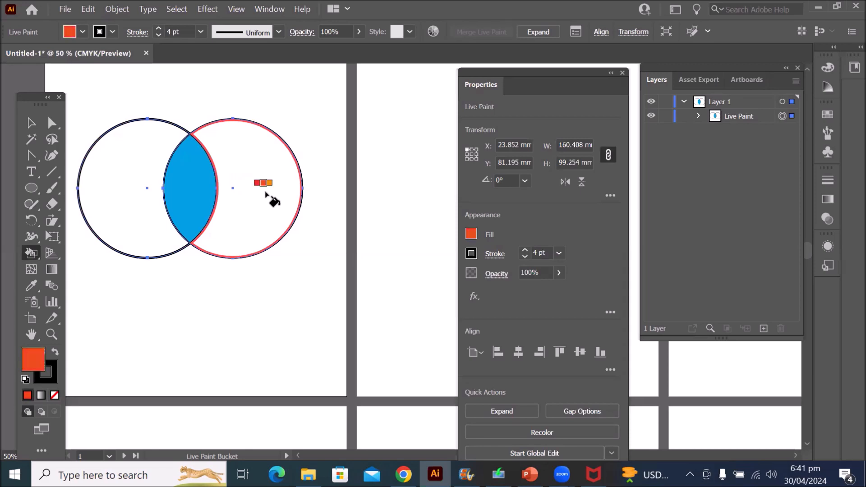
key("Right")
left_click(266, 193)
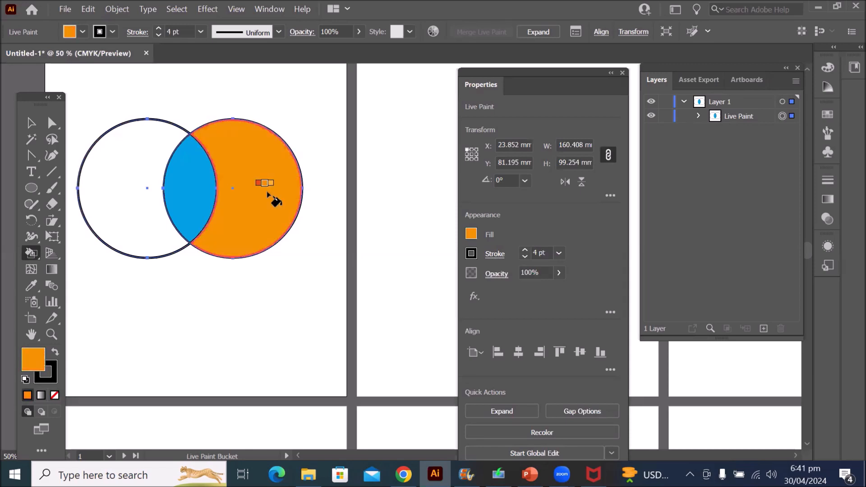
Fill the left circle's area outside the overlap with yellow using the Live Paint Bucket
key("Right")
key("Right")
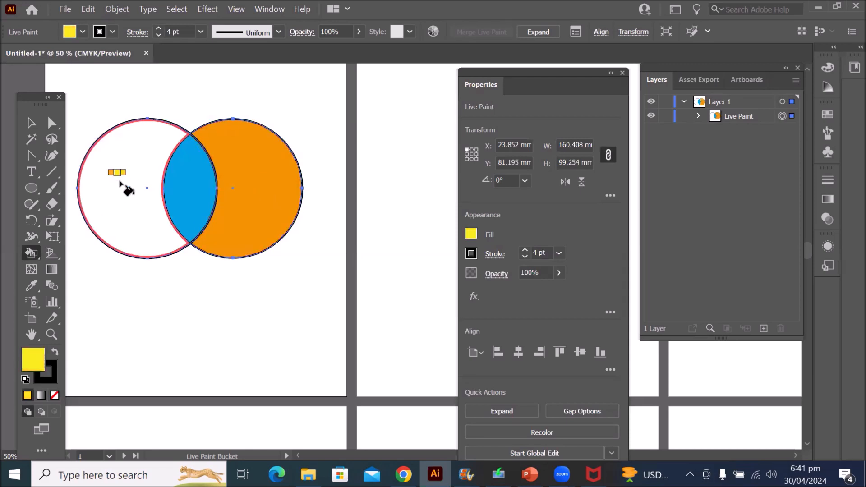
left_click(122, 184)
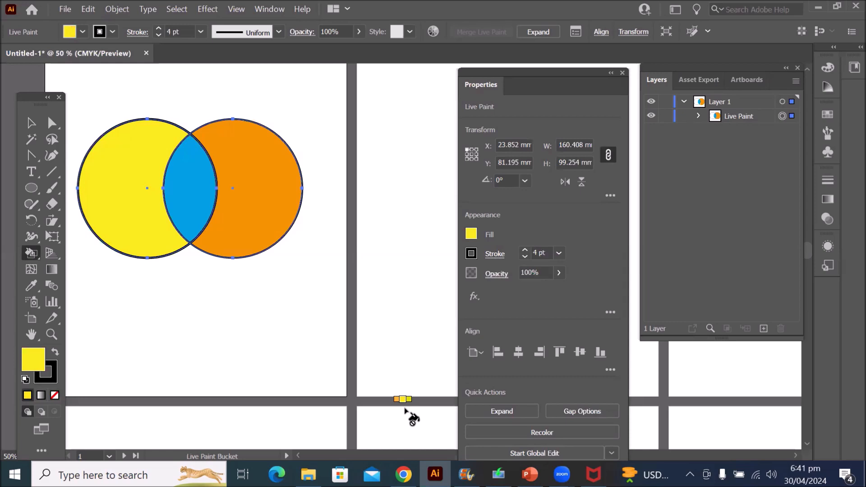
Move the Live Paint group up near the top edge of the first artboard and deselect it
scroll(305, 255, "down", 2, "alt")
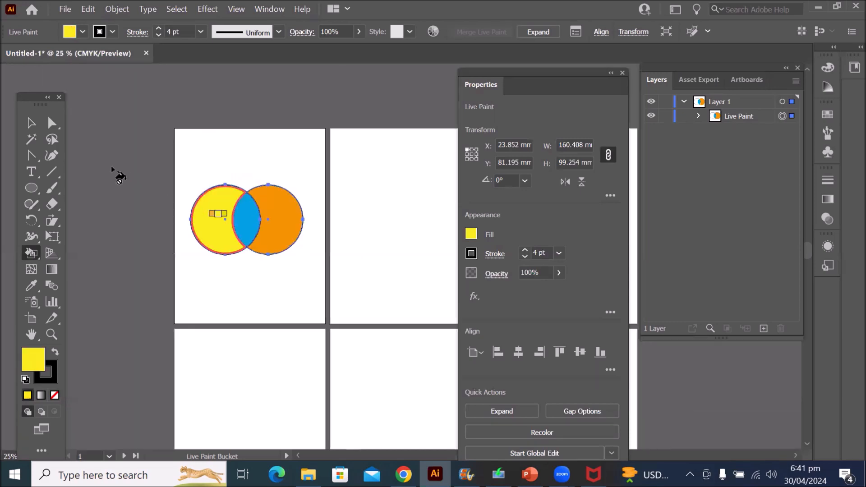
left_click(31, 127)
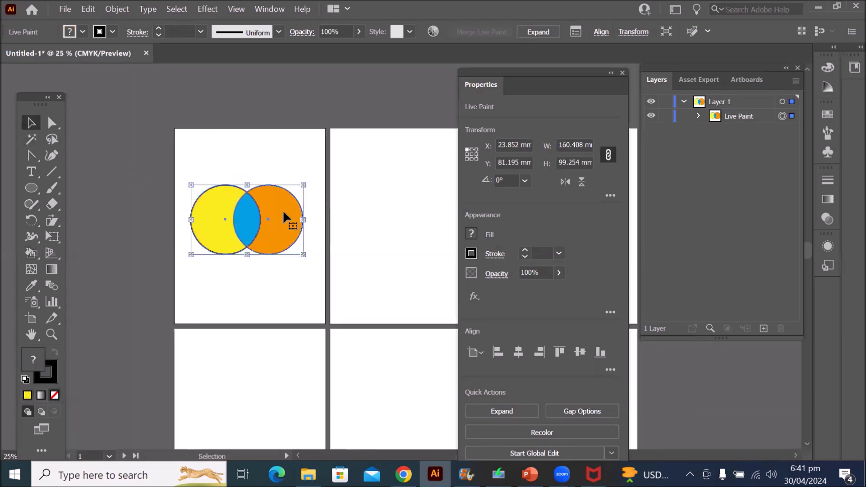
left_click(340, 220)
mouse_move(288, 215)
left_mouse_down()
mouse_move(323, 203)
mouse_move(285, 171)
left_mouse_up()
left_click(234, 259)
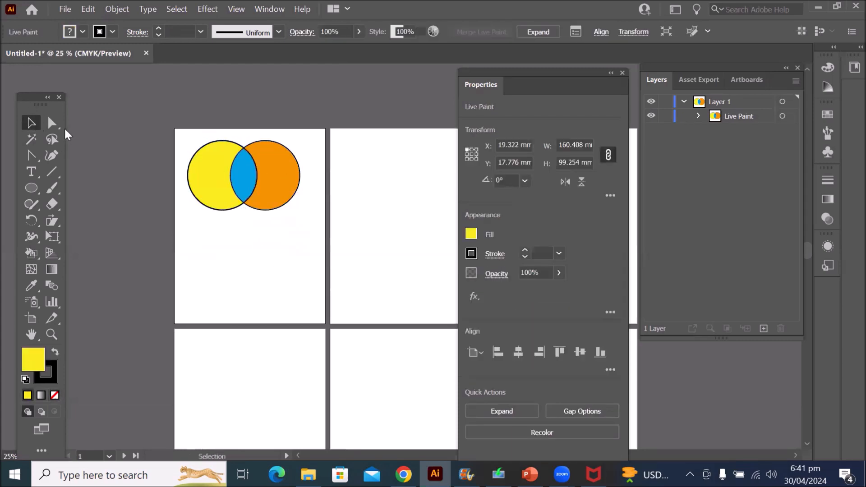
Try moving the yellow and orange circles apart individually with Direct Selection, undo both moves and deselect
left_click(53, 128)
left_click(203, 172)
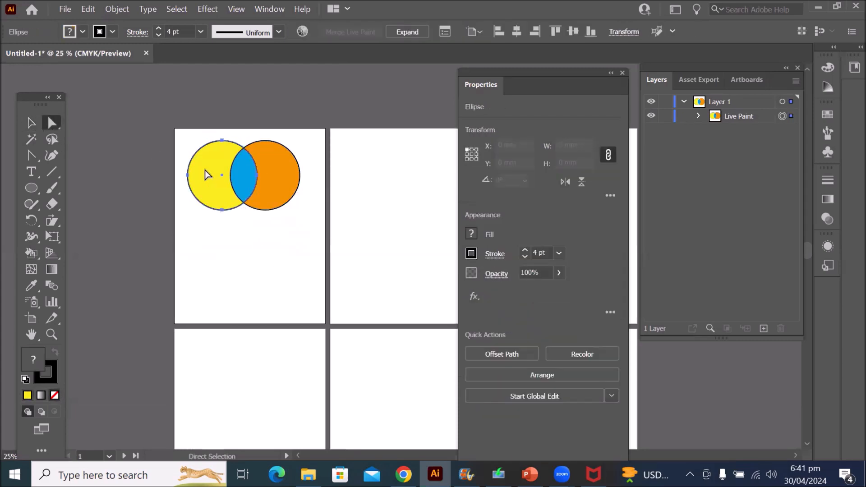
left_click_drag(203, 179, 197, 252)
left_click_drag(195, 248, 195, 248)
left_click_drag(277, 176, 348, 240)
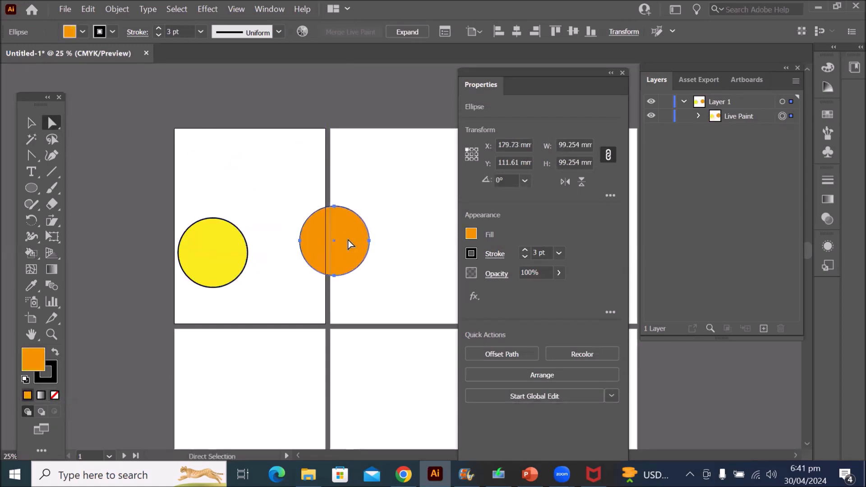
key("ctrl+z")
key("ctrl+z")
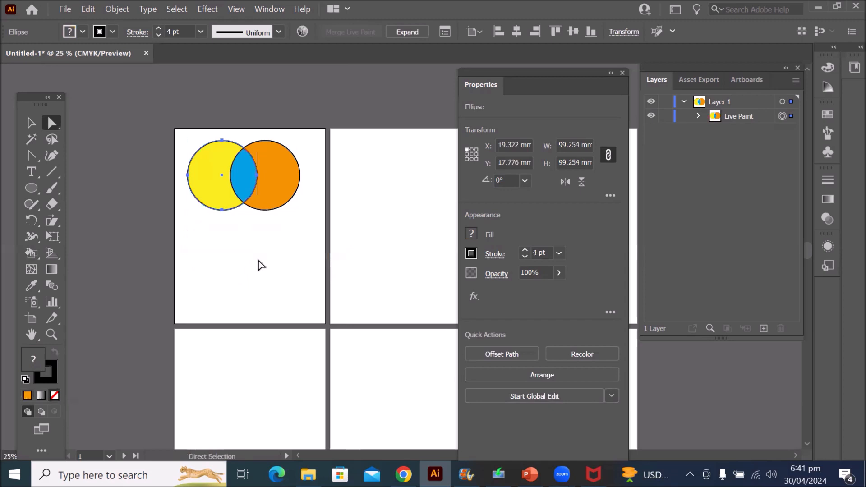
left_click(265, 262)
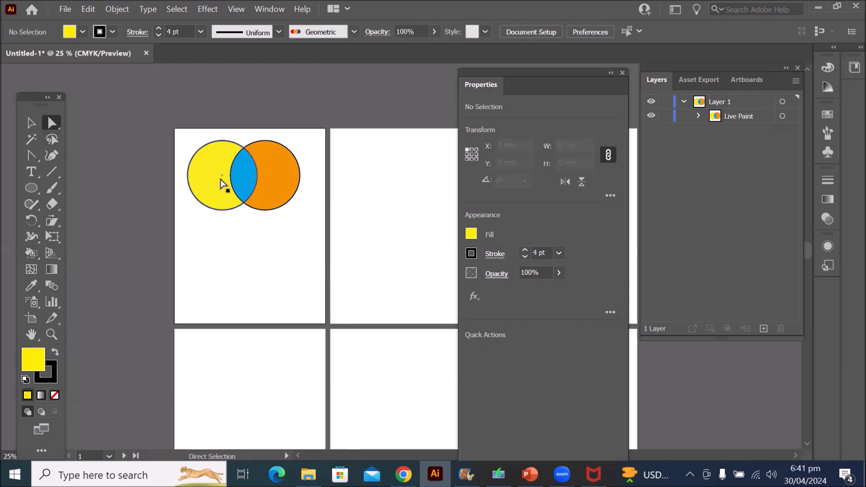
left_click(241, 180)
left_click(224, 177)
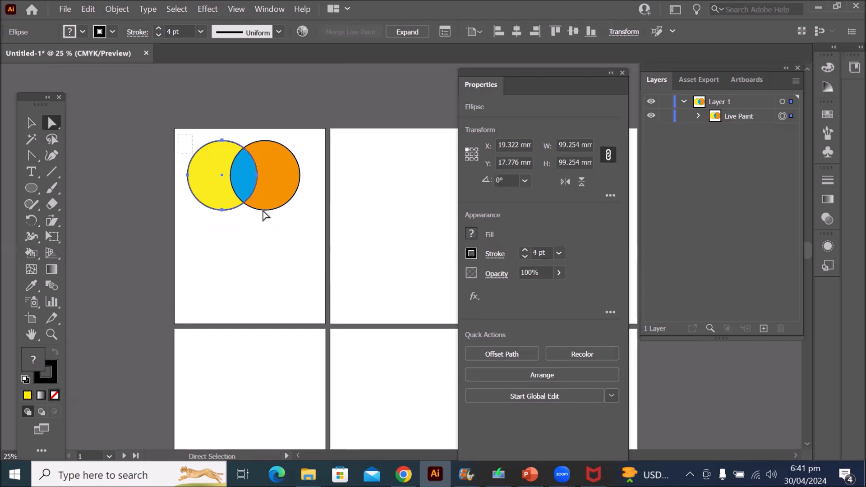
left_click(266, 189, "shift")
right_click(267, 187)
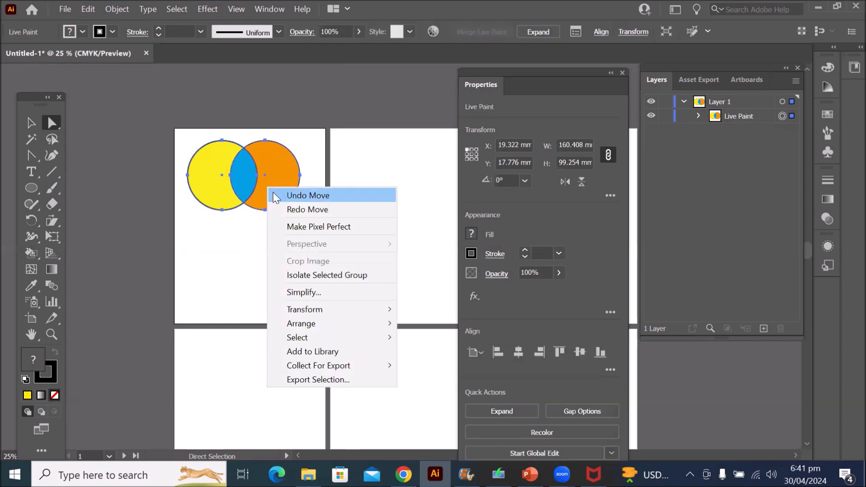
left_click(241, 241)
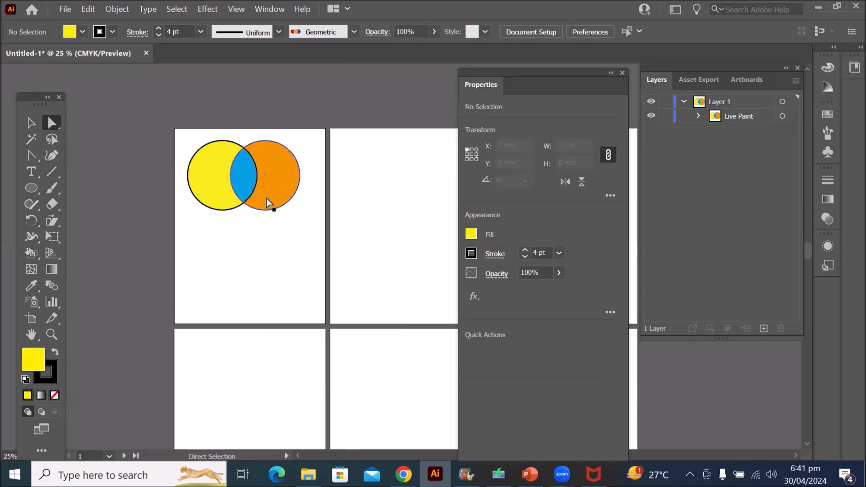
mouse_move(267, 195)
left_mouse_down()
mouse_move(287, 250)
mouse_move(272, 195)
mouse_move(233, 260)
mouse_move(228, 185)
mouse_move(284, 197)
mouse_move(270, 192)
mouse_move(269, 207)
mouse_move(283, 265)
mouse_move(284, 188)
mouse_move(230, 189)
mouse_move(220, 202)
mouse_move(251, 194)
mouse_move(278, 216)
mouse_move(277, 232)
mouse_move(229, 218)
mouse_move(269, 188)
mouse_move(266, 202)
left_mouse_up()
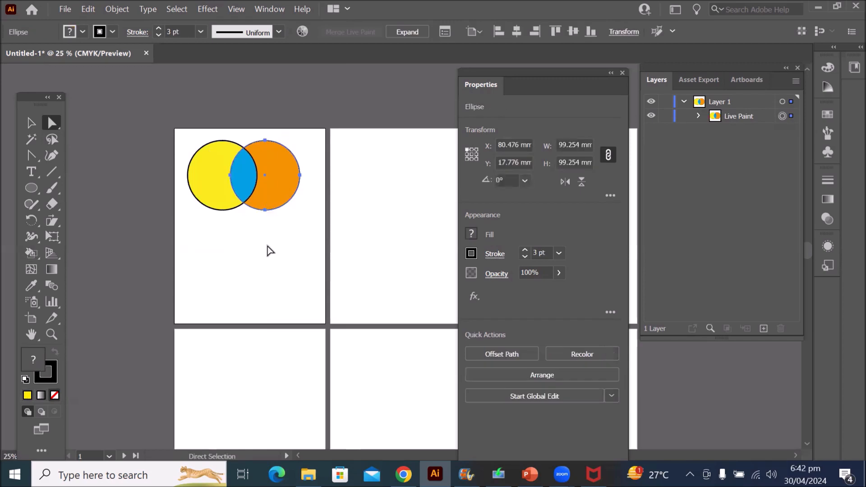
Delete the entire Live Paint group of circles from the first artboard
mouse_move(304, 135)
left_mouse_down()
mouse_move(199, 184)
mouse_move(219, 234)
mouse_move(185, 228)
left_mouse_up()
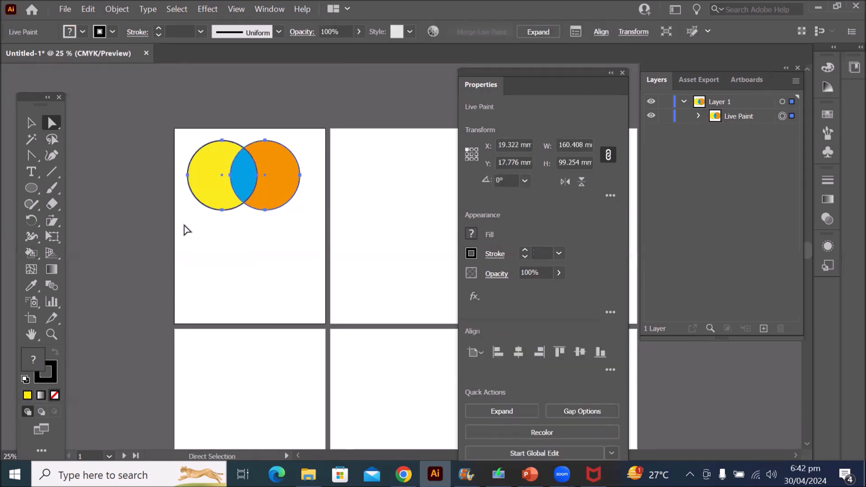
key("Delete")
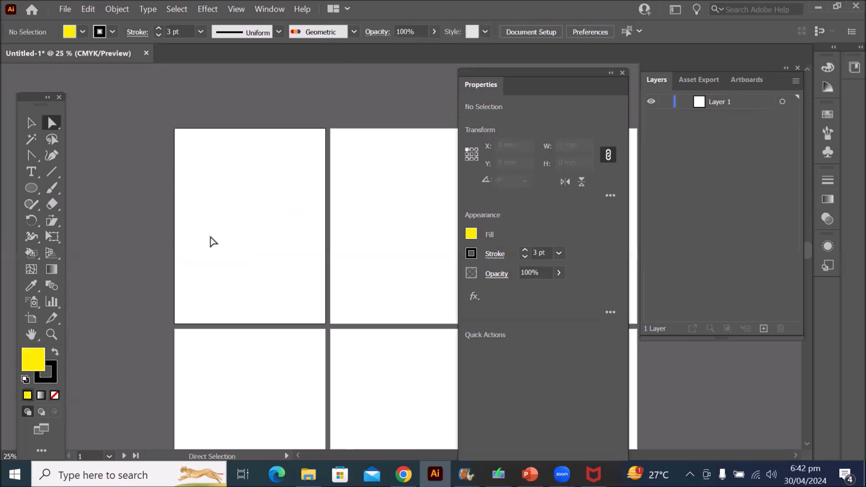
Draw a yellow square about 80 mm wide on the first artboard and rotate it to 315° to form a diamond
left_click(37, 188)
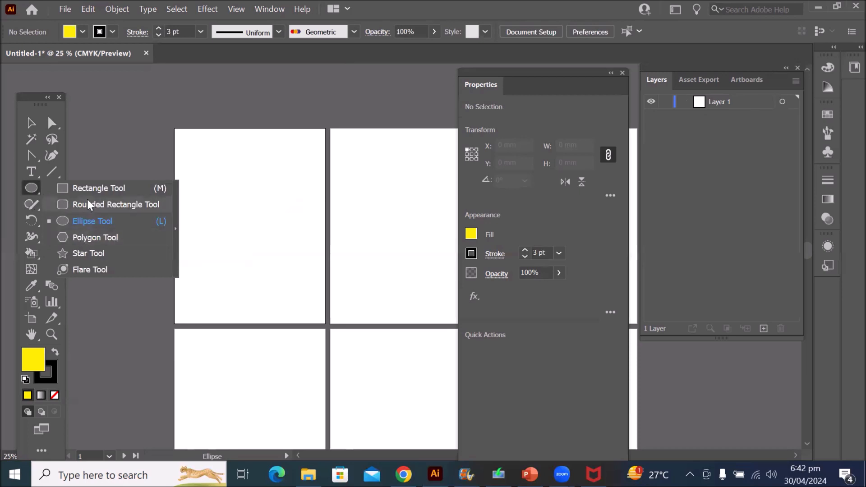
left_click(95, 189)
left_click_drag(190, 182, 247, 238)
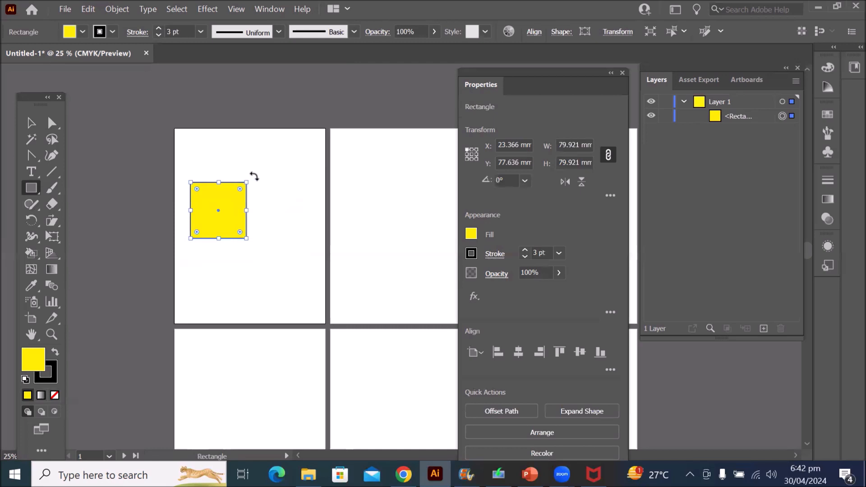
left_click_drag(254, 176, 269, 213)
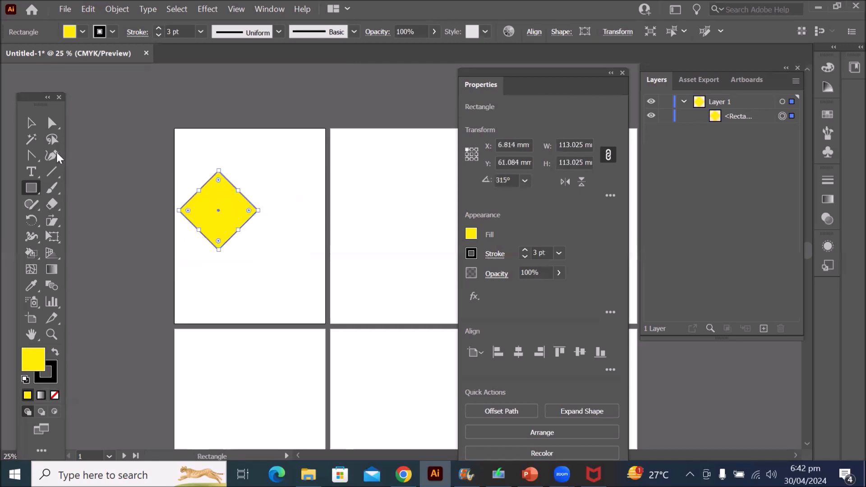
Place a partly overlapping copy of the diamond to its right at the same height and deselect it
left_click(32, 122)
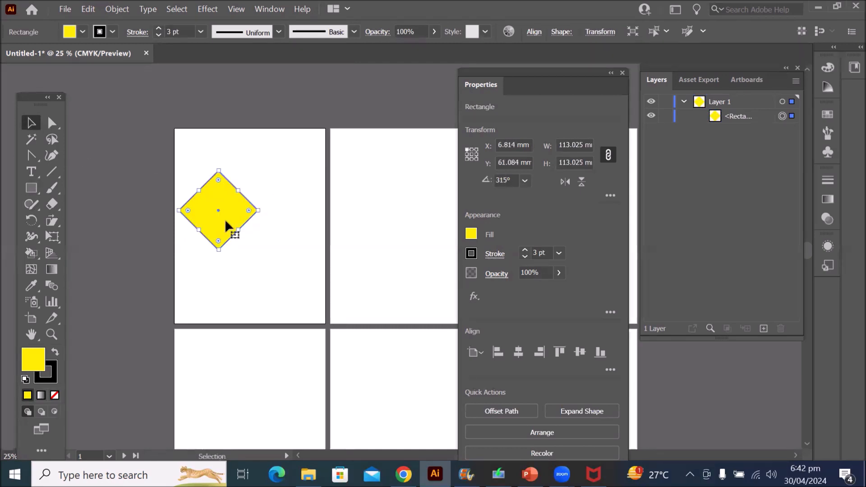
left_click_drag(235, 224, 278, 224)
left_click(251, 316)
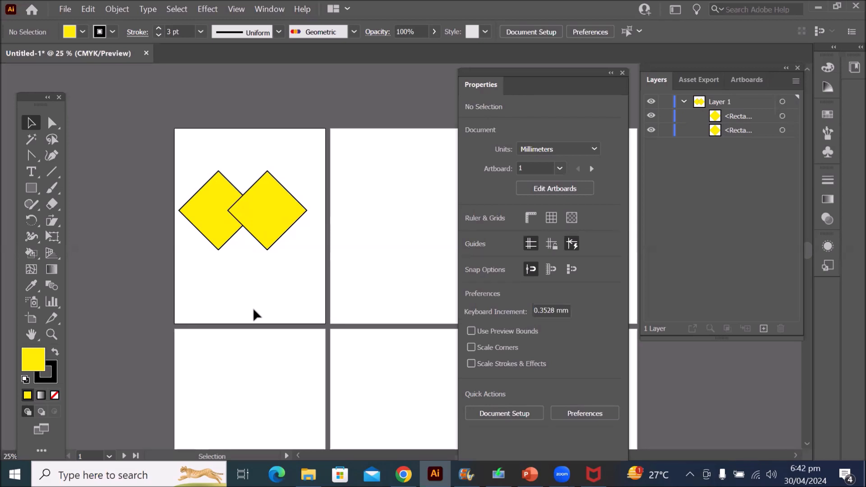
Fill the right-hand diamond with the dark blue swatch and deselect it
left_click(83, 32)
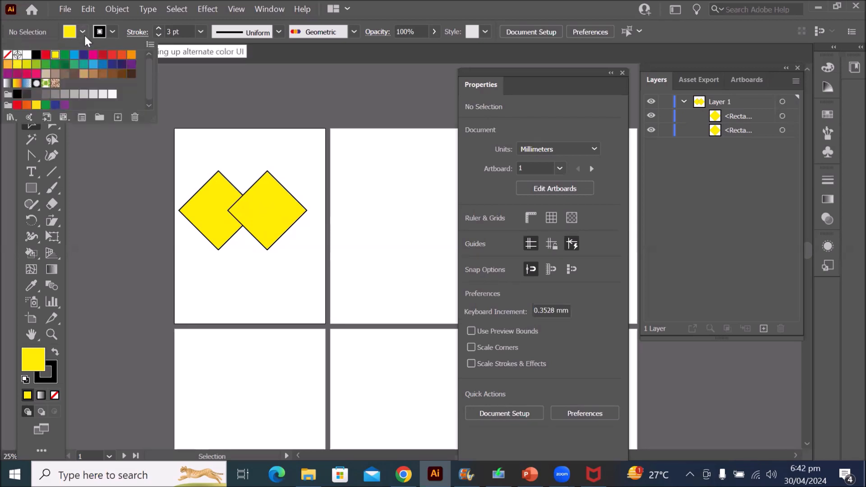
left_click(74, 55)
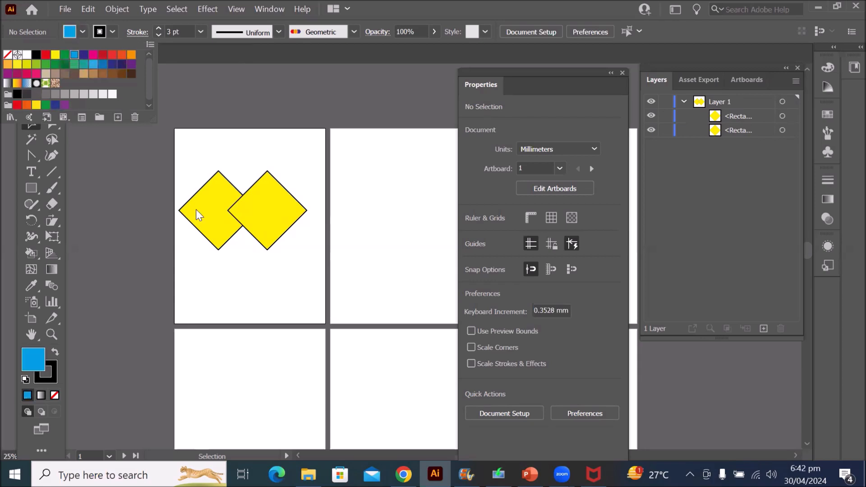
left_click(264, 214)
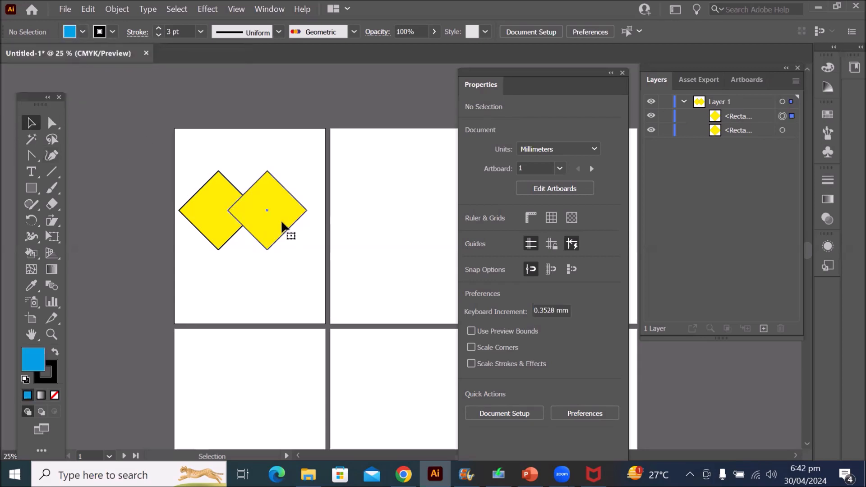
left_click(282, 223)
left_click(82, 32)
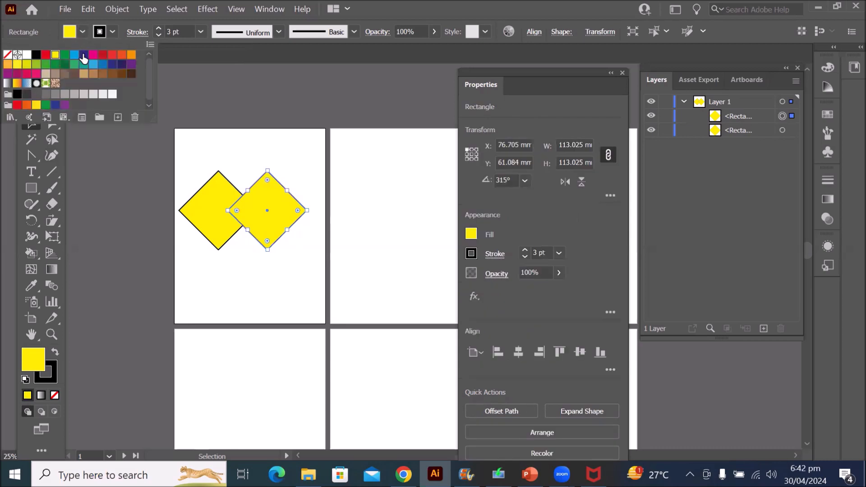
left_click(84, 56)
left_click(240, 284)
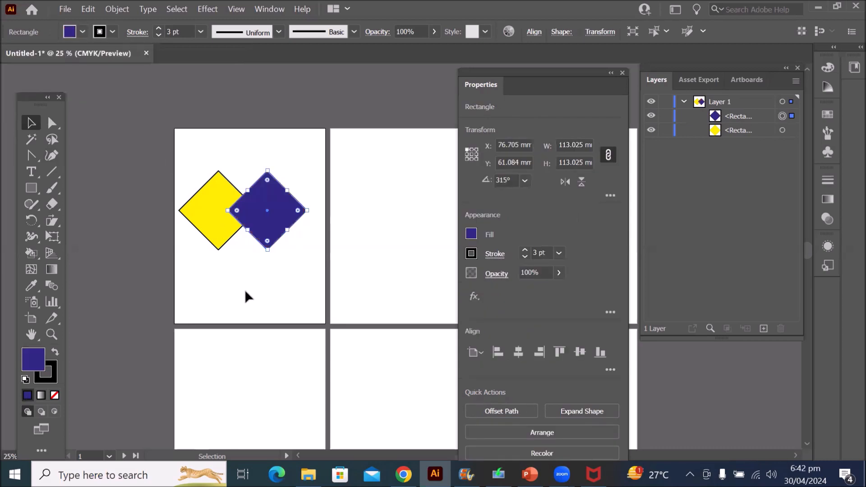
left_click(245, 292)
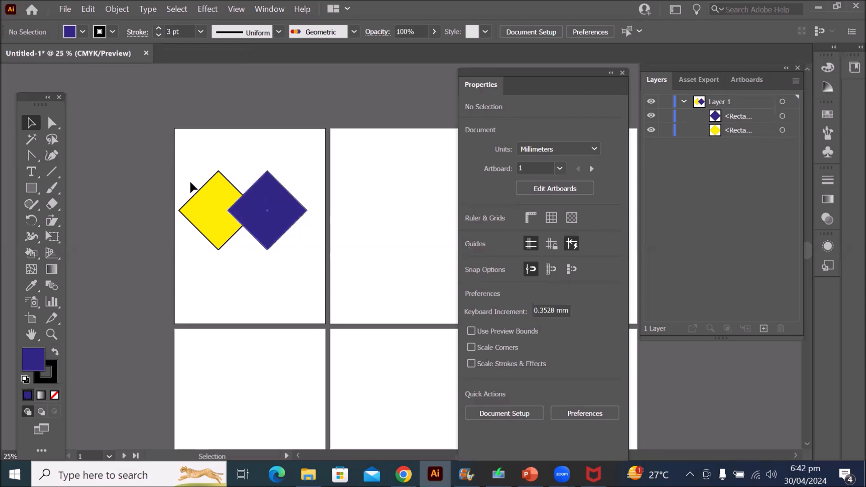
Select both diamonds, activate the Live Paint Bucket and show the Swatches panel
left_click_drag(177, 146, 313, 264)
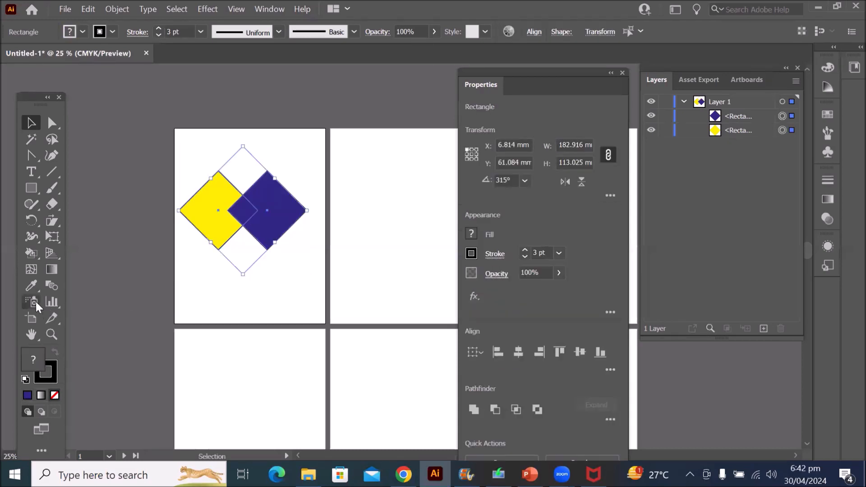
left_click(29, 253)
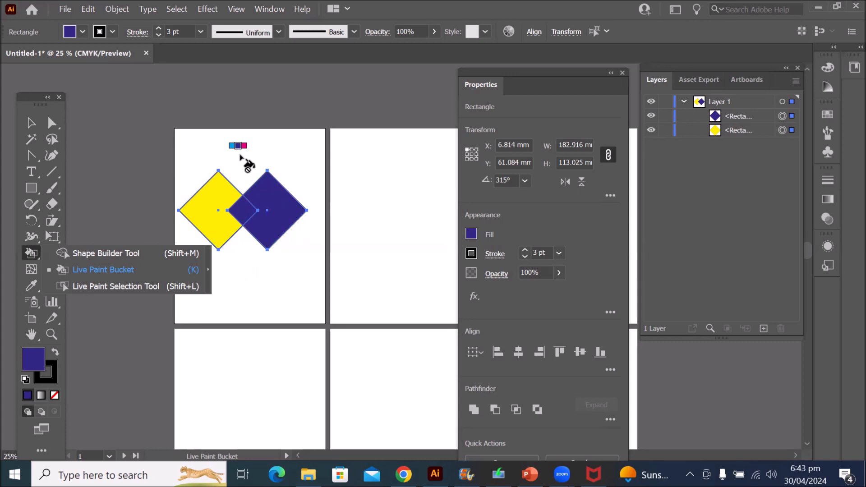
left_click(267, 9)
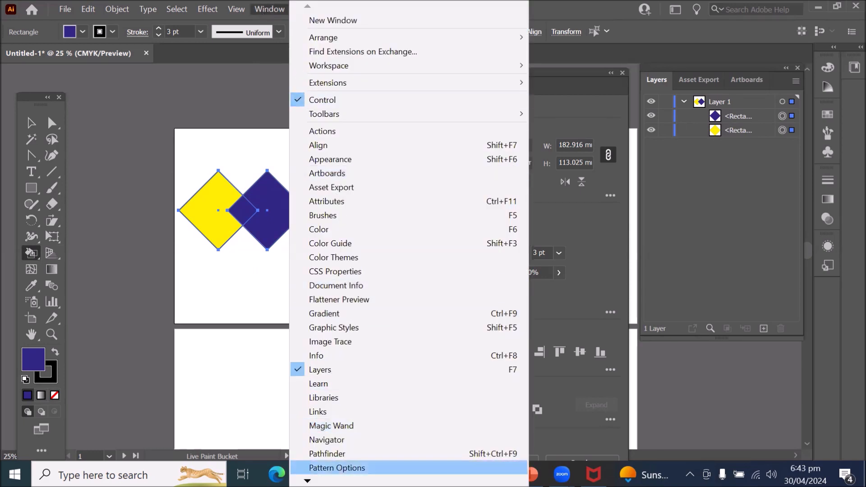
mouse_move(307, 481)
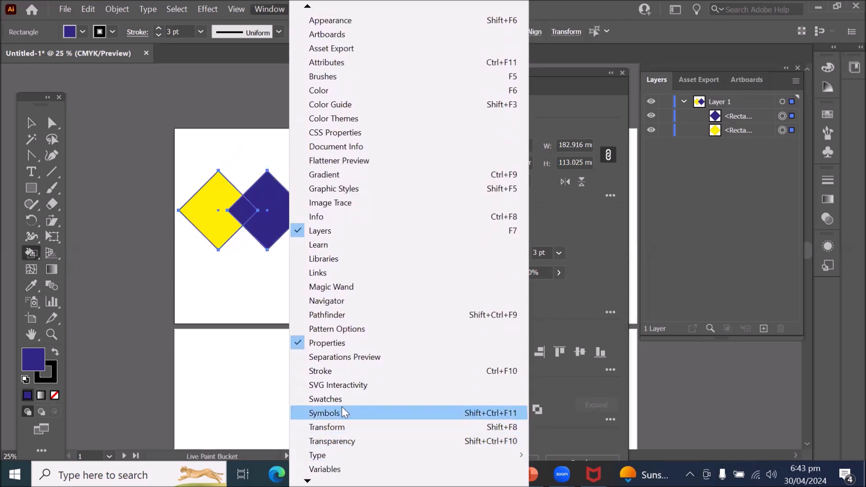
left_click(325, 399)
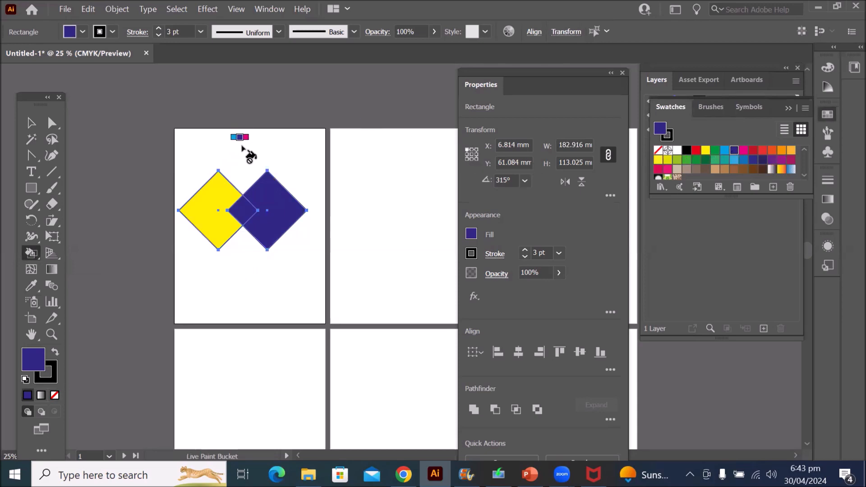
Cycle the Live Paint Bucket's colour forward through the swatches to the second row's dark blue, and return to the starting dark blue
key("Right")
key("Right")
key("Right")
key("Right")
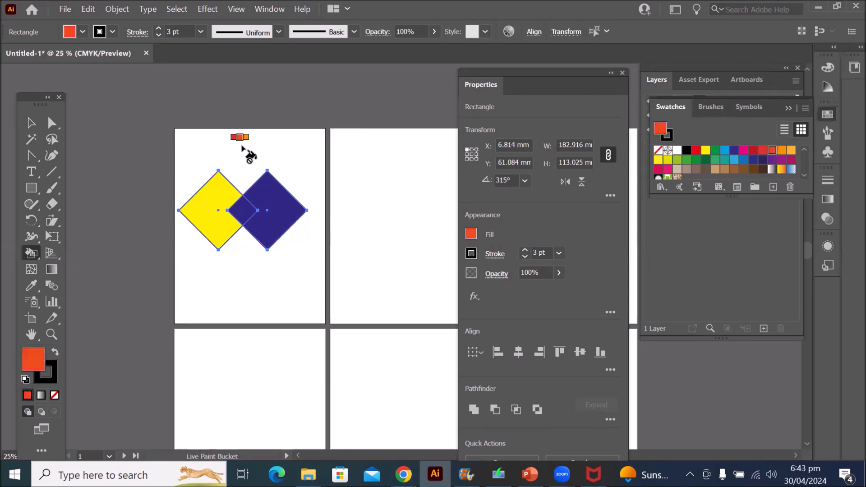
key("Right")
key("Right")
key("Right")
key("Right")
key("Right")
key("Right")
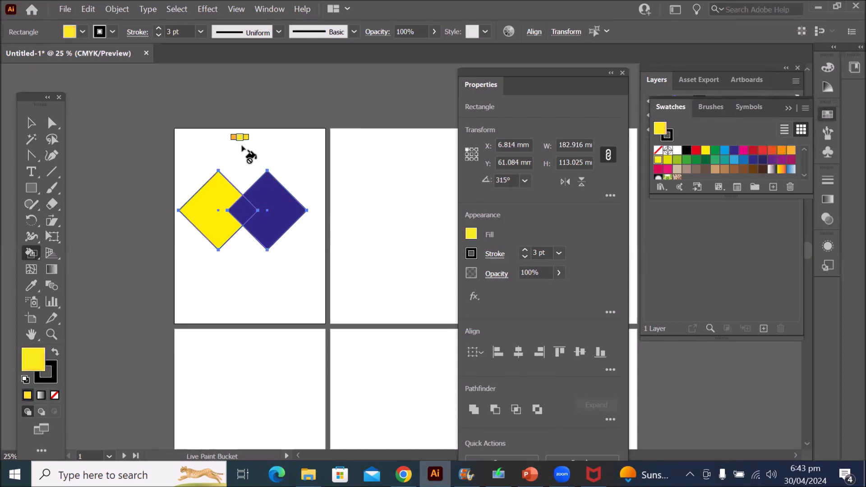
key("Right")
key("Right")
key("Right")
key("Right")
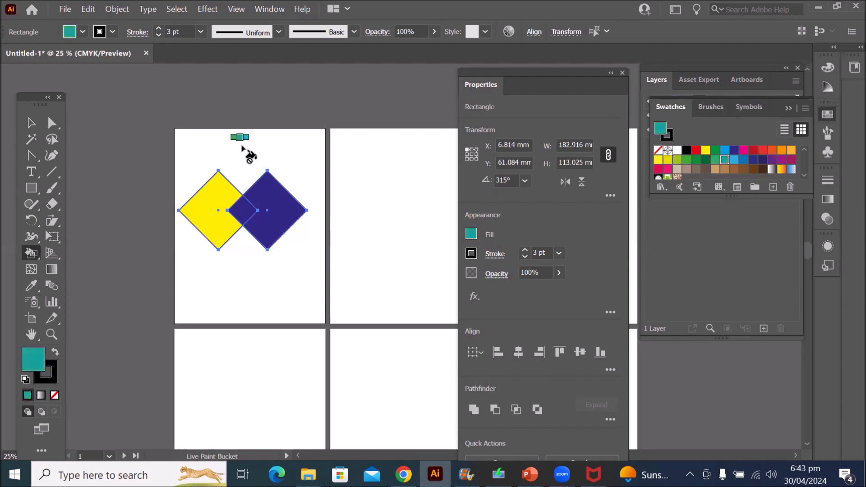
key("Right")
key("Right")
key("Right")
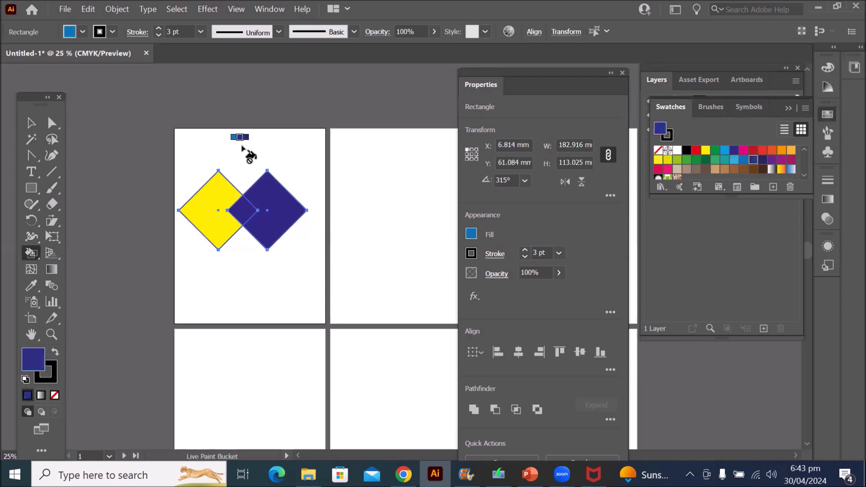
key("Left")
key("Left")
key("Left")
key("Left")
key("Left")
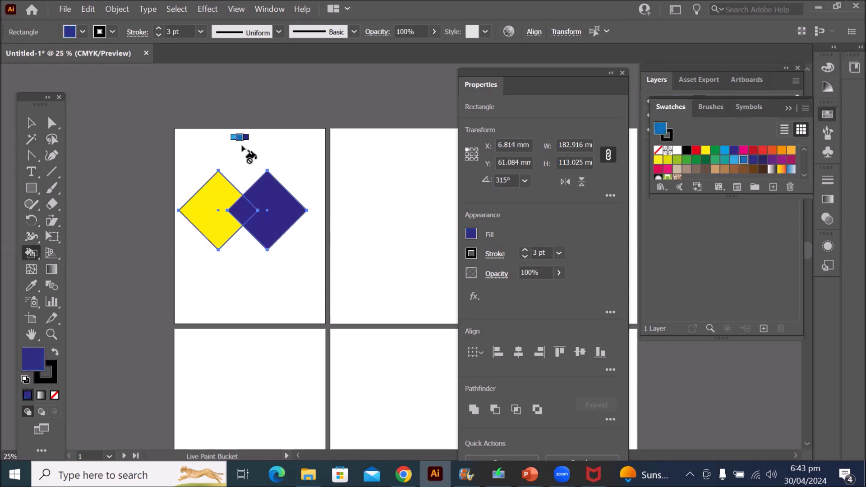
key("Left")
key("Left")
key("Left")
key("Left")
key("Left")
key("Left")
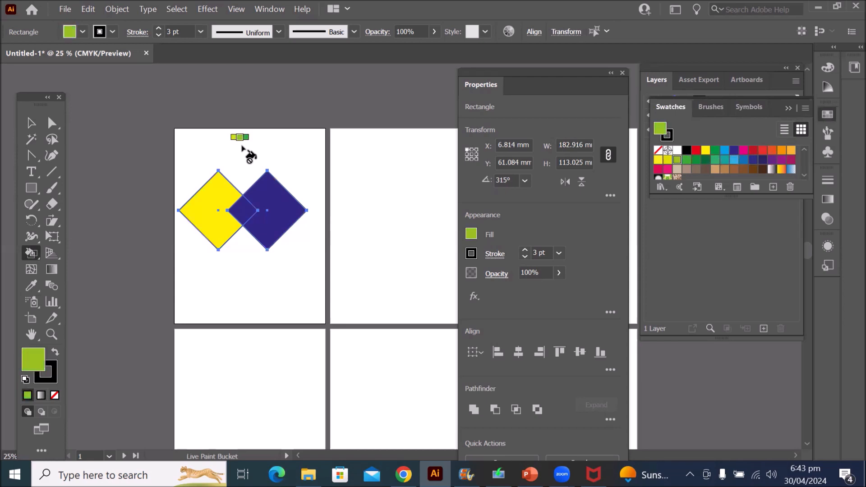
key("Left")
key("Left")
key("Left")
key("Left")
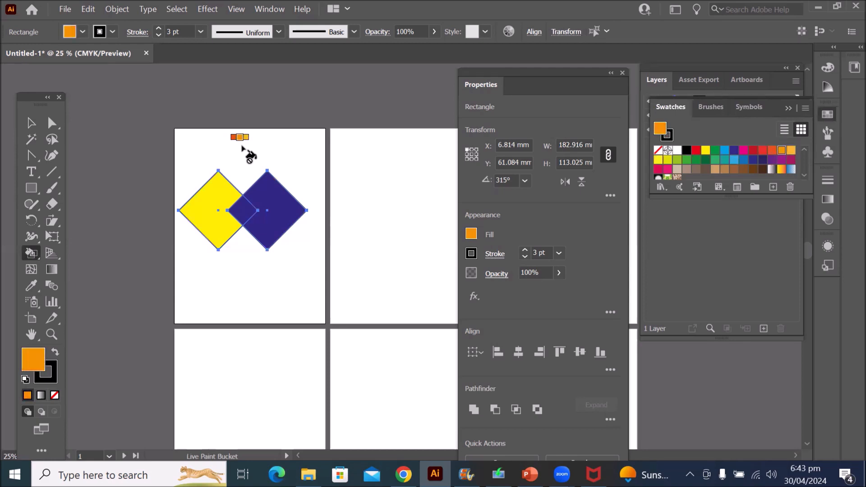
key("Left")
key("Left")
key("Left")
key("Left")
key("Left")
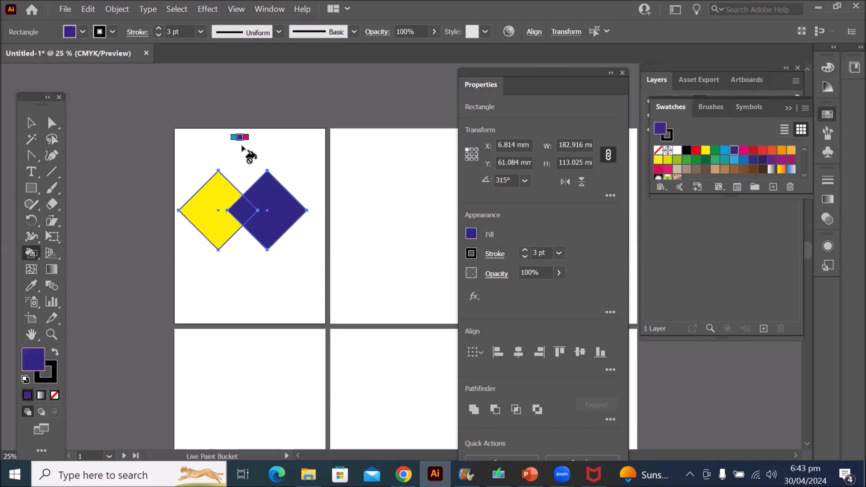
Set the Live Paint Bucket to None, make the diamonds a Live Paint group by clearing their overlap's fill, and deselect the group
key("Left")
key("Left")
key("Left")
key("Left")
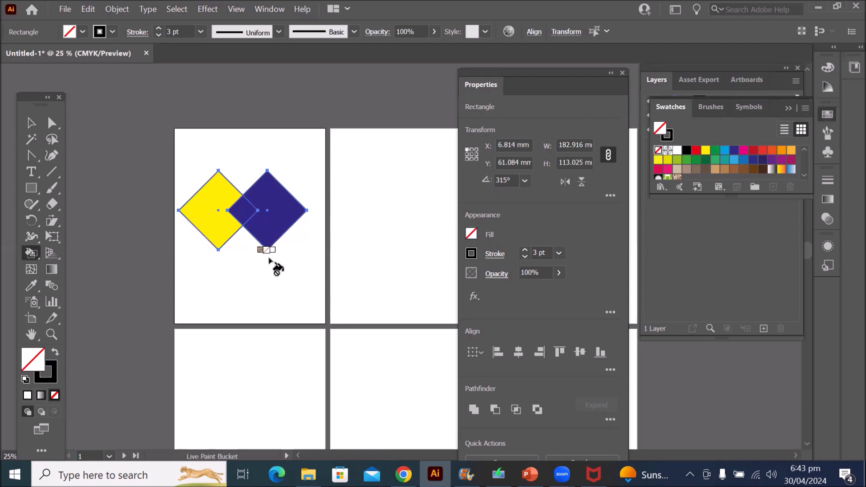
scroll(276, 264, "up", 3)
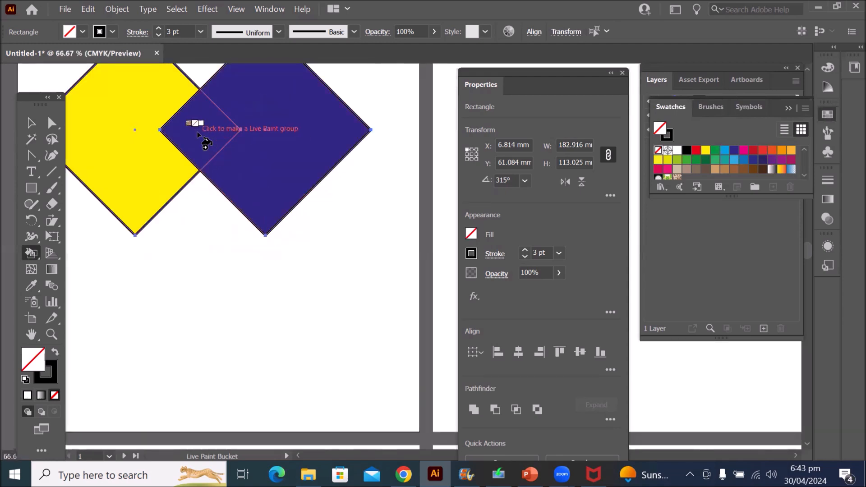
left_click(197, 133)
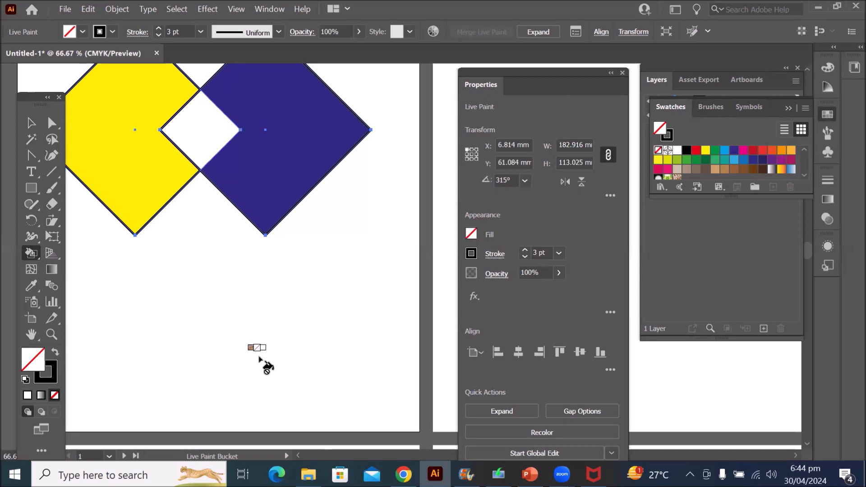
scroll(254, 307, "down", 1)
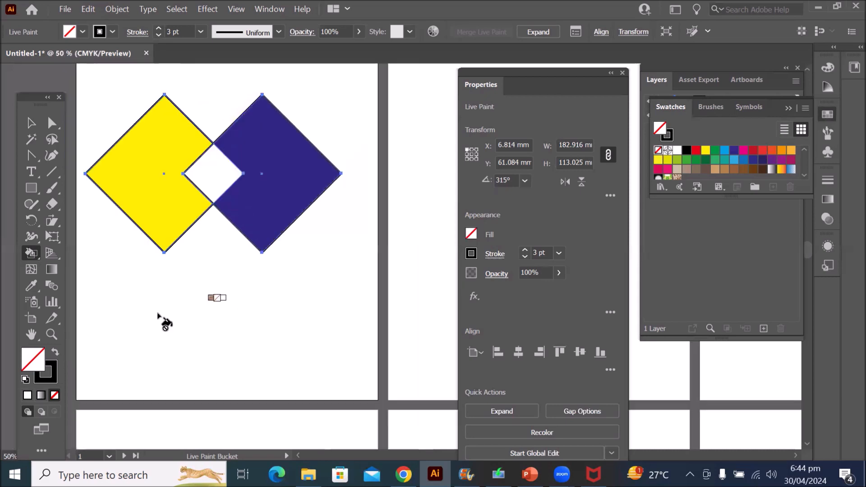
left_click(31, 255)
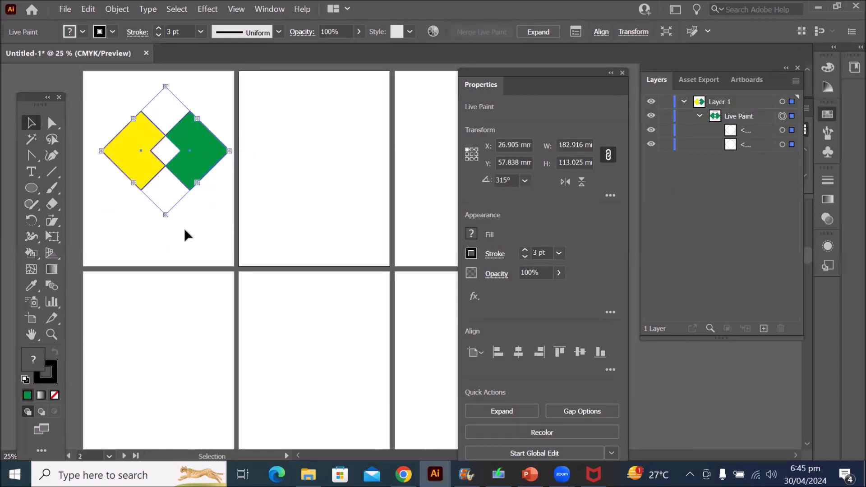
left_click(313, 186)
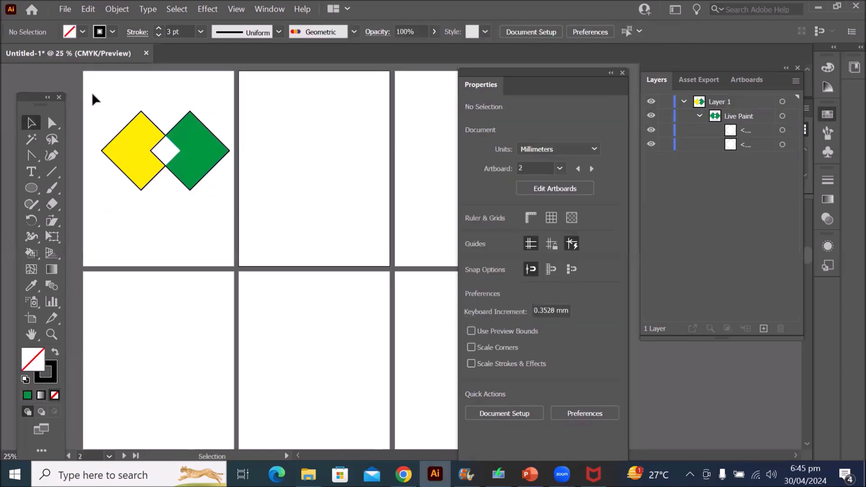
Start placing an external file and browse to Local Disk (D:)
left_click(66, 10)
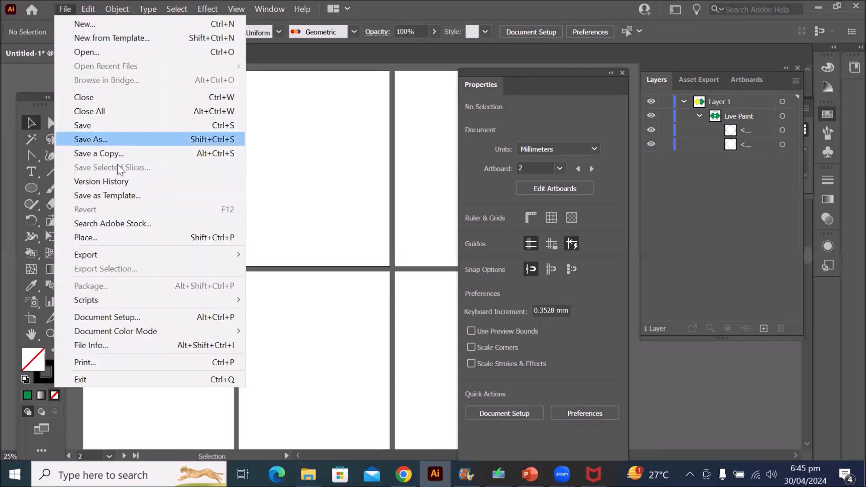
left_click(123, 239)
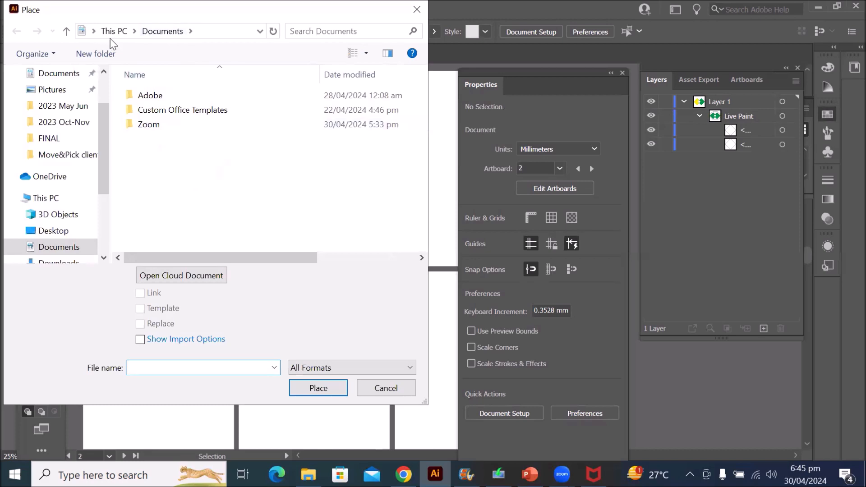
left_click(115, 33)
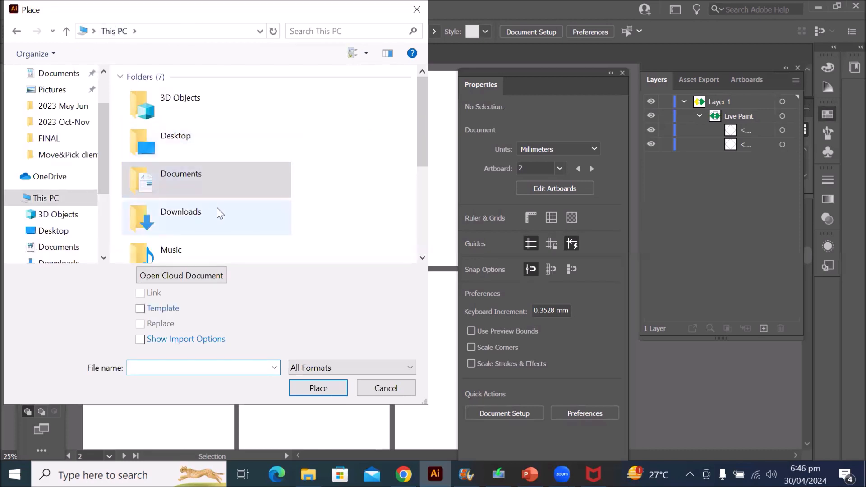
scroll(221, 213, "down", 5)
double_click(212, 244)
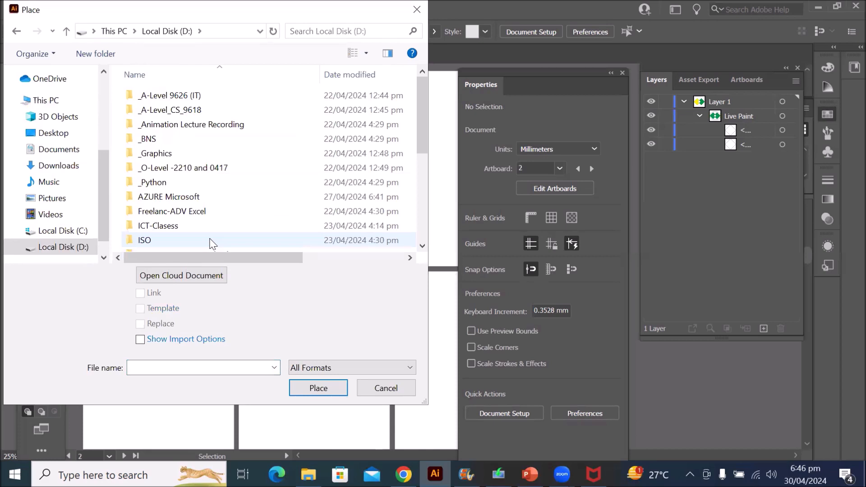
Place the red rock landscape photo from the _Graphics > Images > BlueSKY folder on the second artboard, about 118 mm wide and 177 mm high
scroll(210, 219, "down", 3)
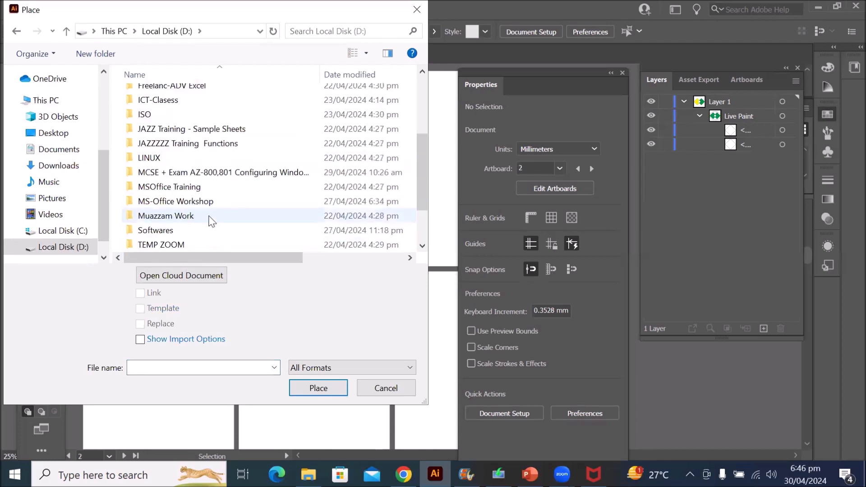
scroll(211, 221, "down", 1)
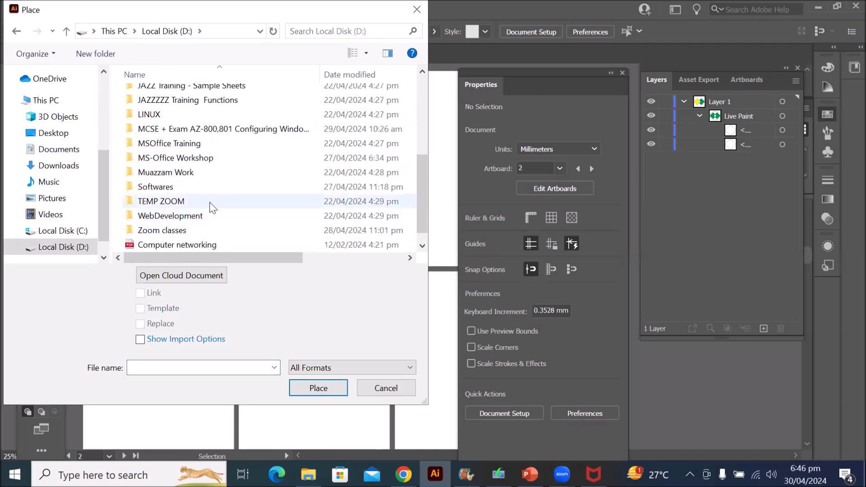
scroll(210, 212, "up", 1)
scroll(213, 190, "up", 2)
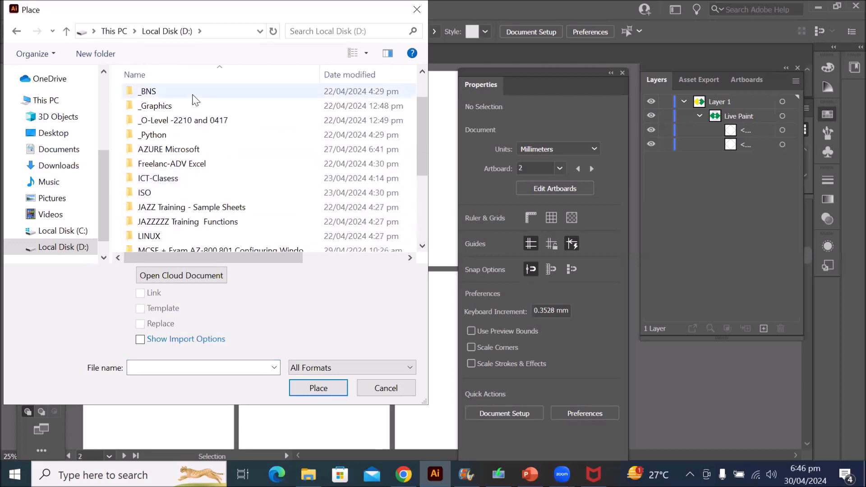
double_click(191, 106)
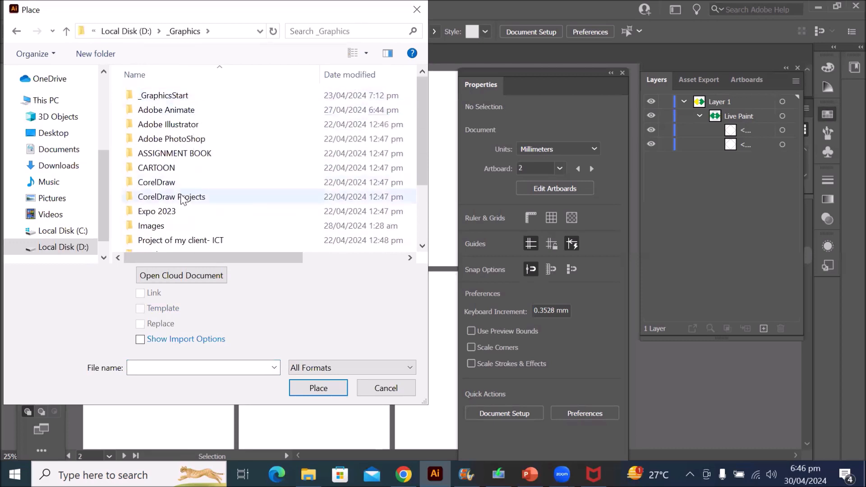
left_click(169, 225)
double_click(167, 225)
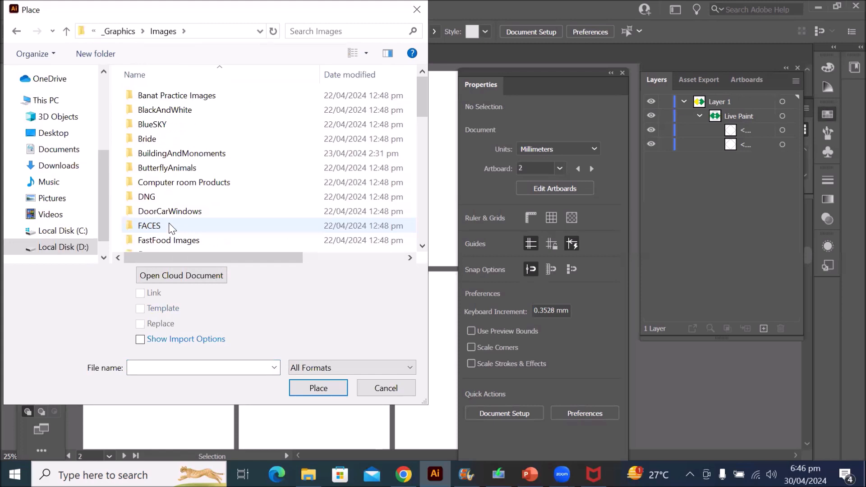
double_click(185, 123)
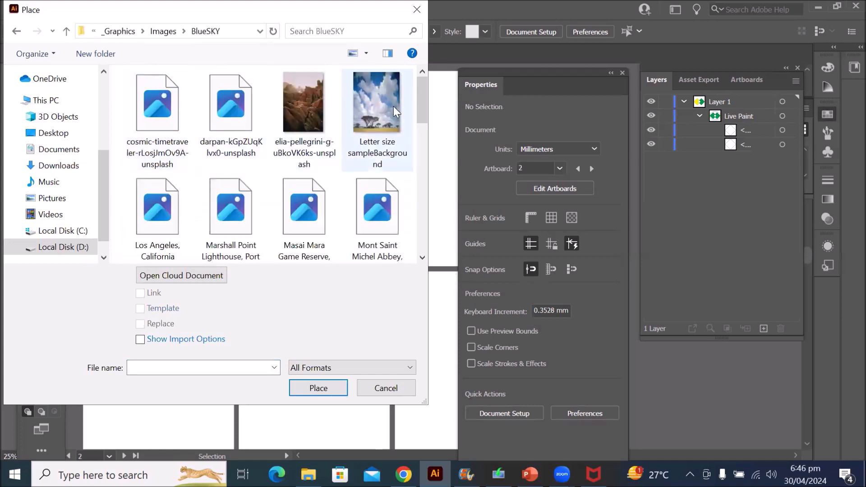
double_click(294, 121)
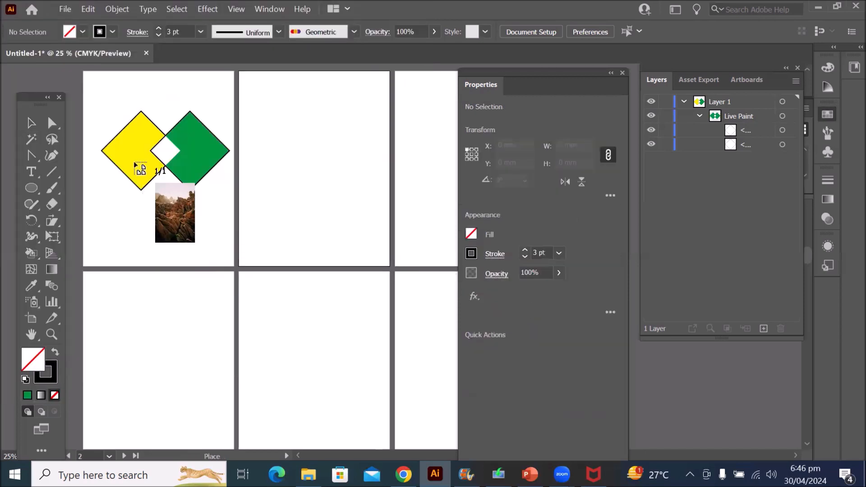
left_click_drag(248, 109, 344, 234)
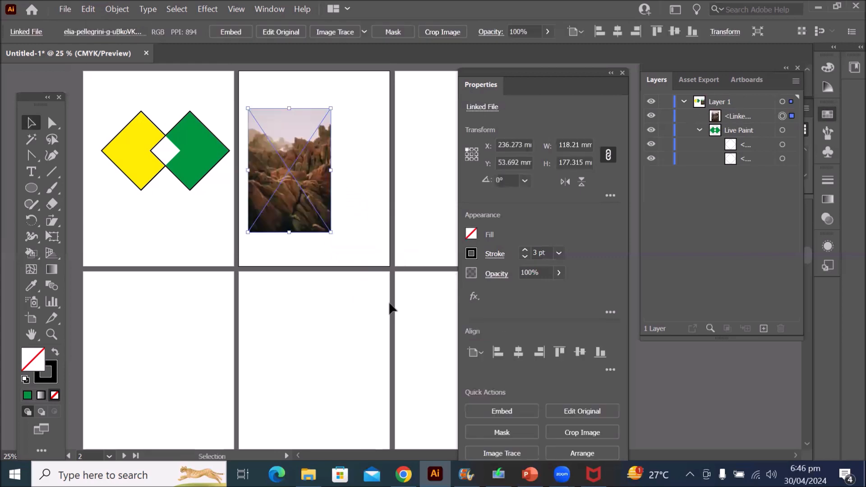
Move the placed photo over the two diamonds on the first artboard and embed it in the document
left_click_drag(261, 206, 133, 193)
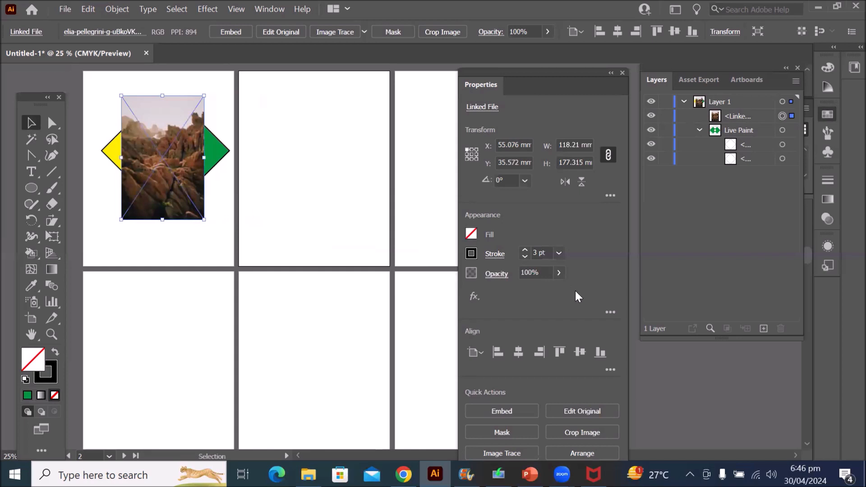
left_click(717, 116)
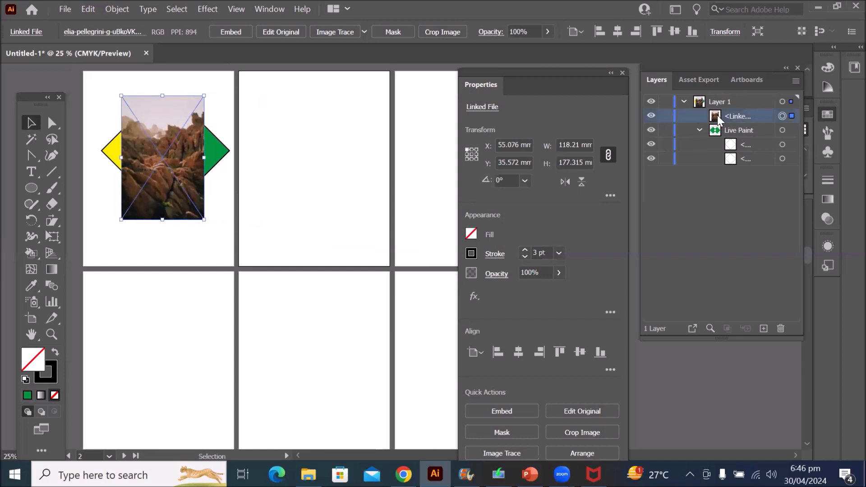
left_click_drag(717, 115, 718, 171)
left_click_drag(735, 118, 753, 124)
left_click(233, 33)
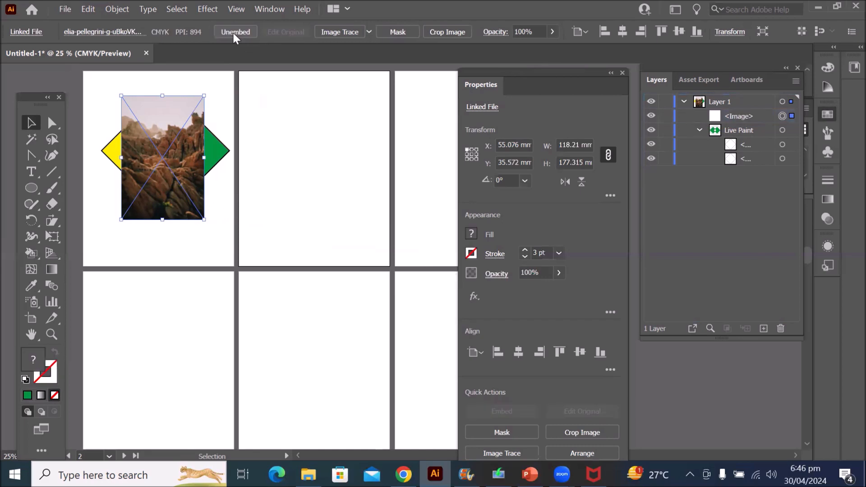
Send the embedded photo to the back, behind the Live Paint diamonds
left_click(738, 116)
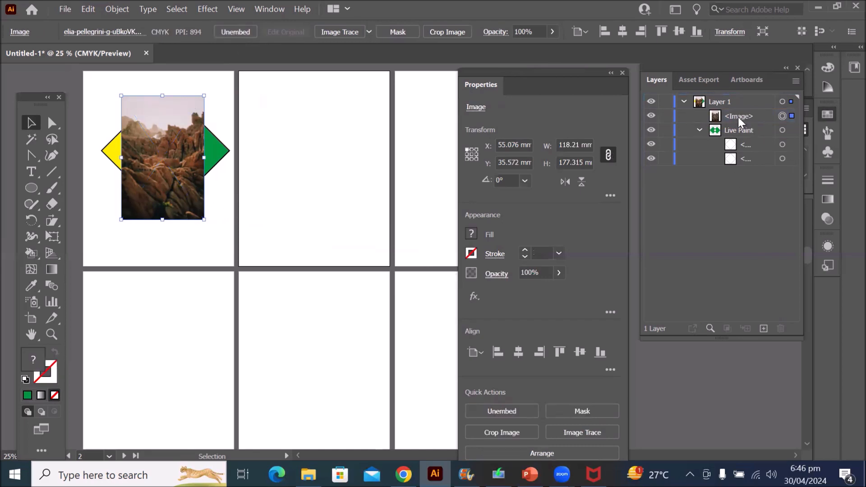
left_click(118, 8)
mouse_move(168, 36)
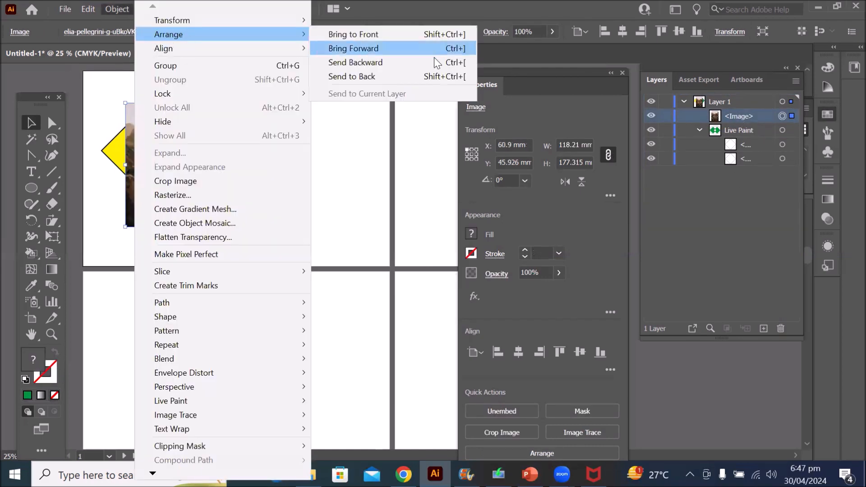
left_click(390, 80)
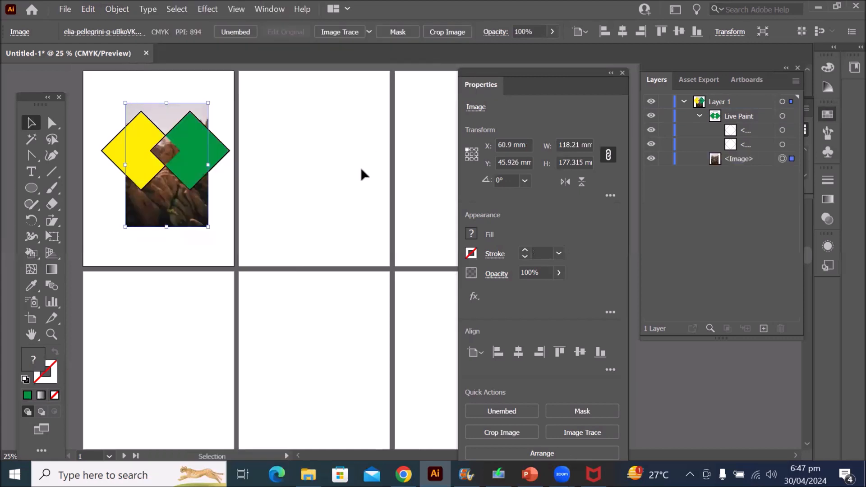
Reposition the photo behind the diamonds, widen it to about 162 mm, and check how it shows through their empty overlap
left_click(339, 207)
left_click_drag(166, 209, 151, 204)
left_click_drag(194, 160, 223, 164)
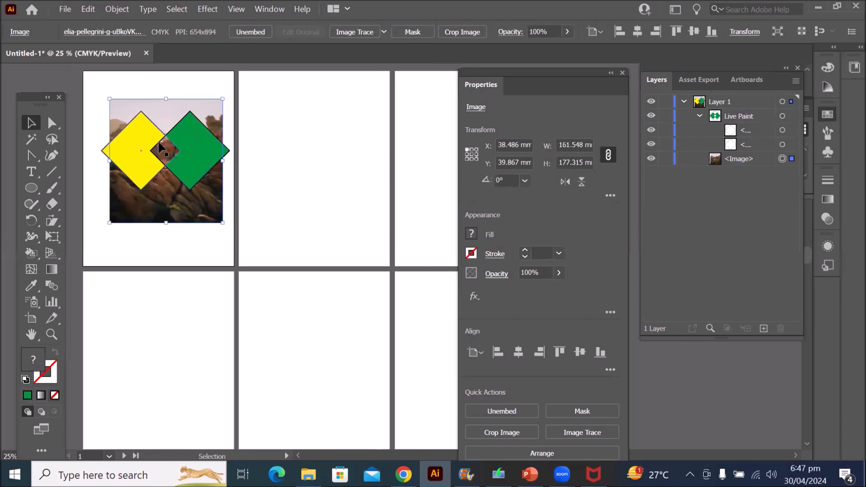
scroll(155, 147, "up", 5)
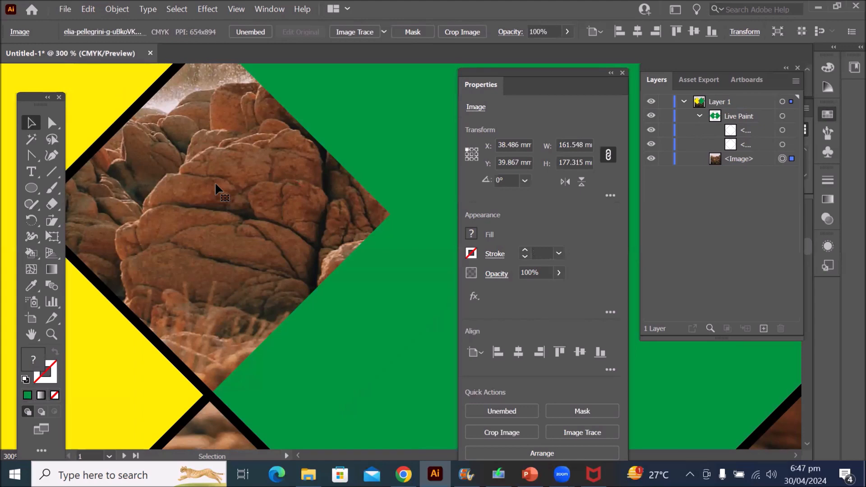
scroll(273, 199, "down", 7)
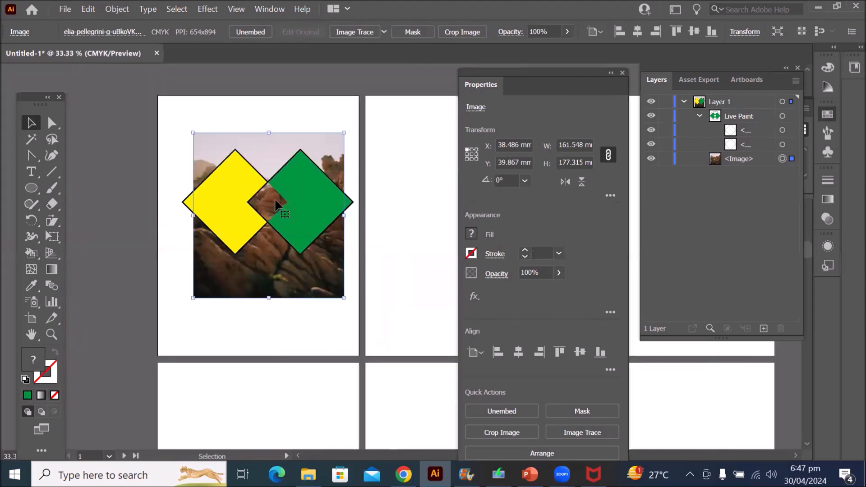
scroll(274, 198, "down", 1)
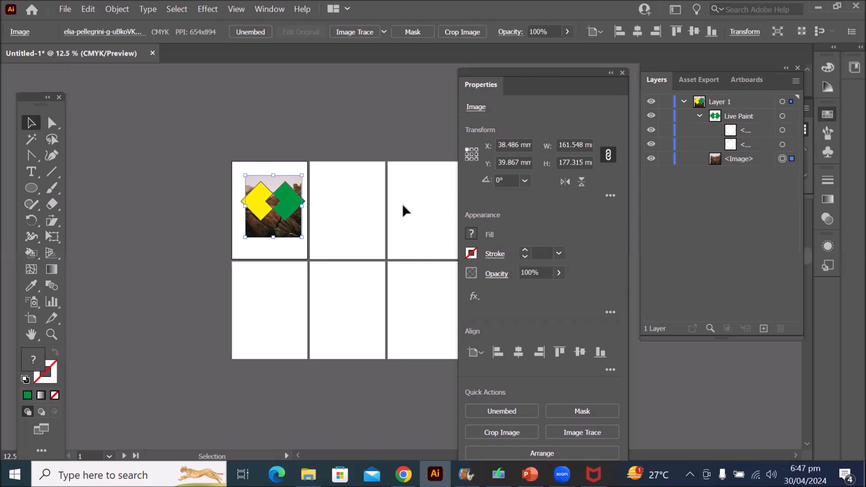
Draw a five-pointed star about 196 mm wide with default fill and stroke, and move it fully onto the second artboard
scroll(403, 209, "up", 1)
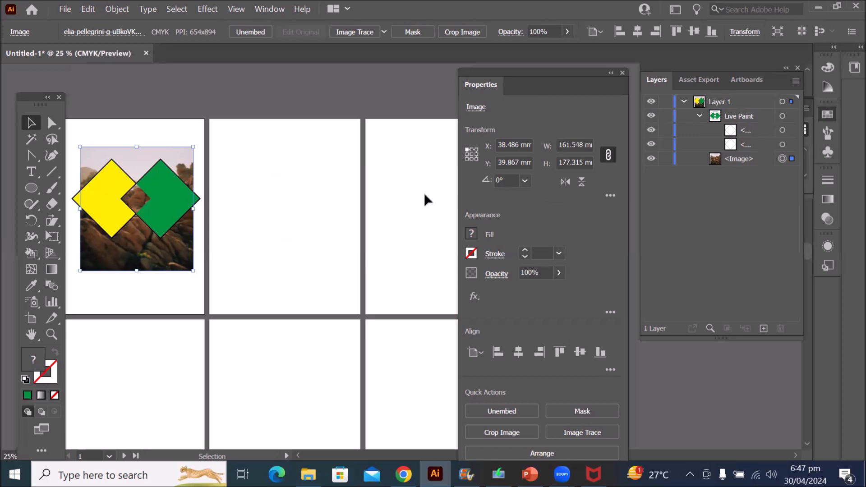
scroll(422, 184, "up", 1)
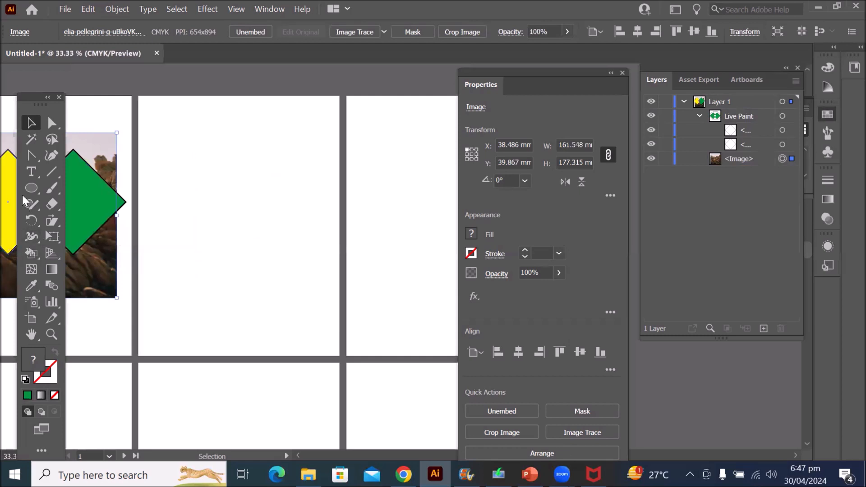
left_click(33, 186)
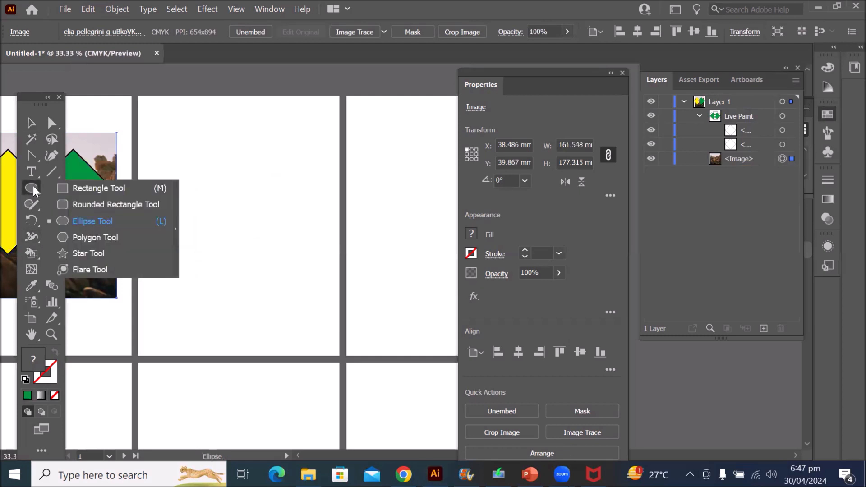
left_click(85, 256)
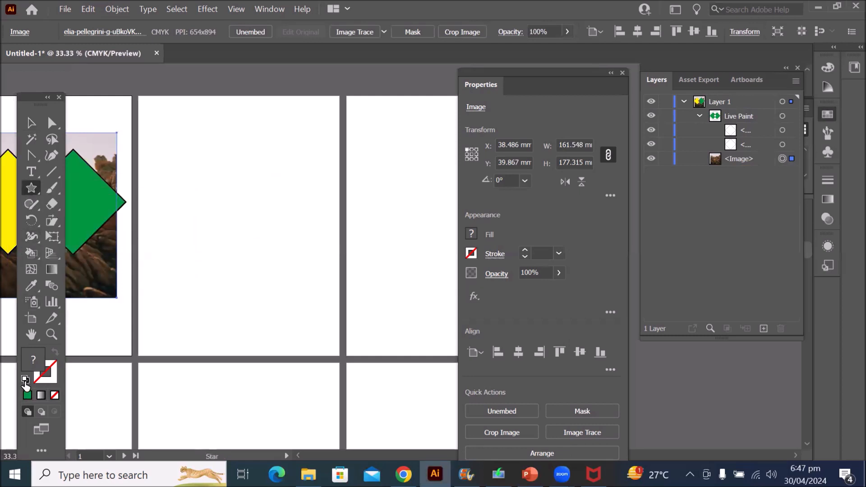
key("d")
left_click_drag(191, 155, 248, 233)
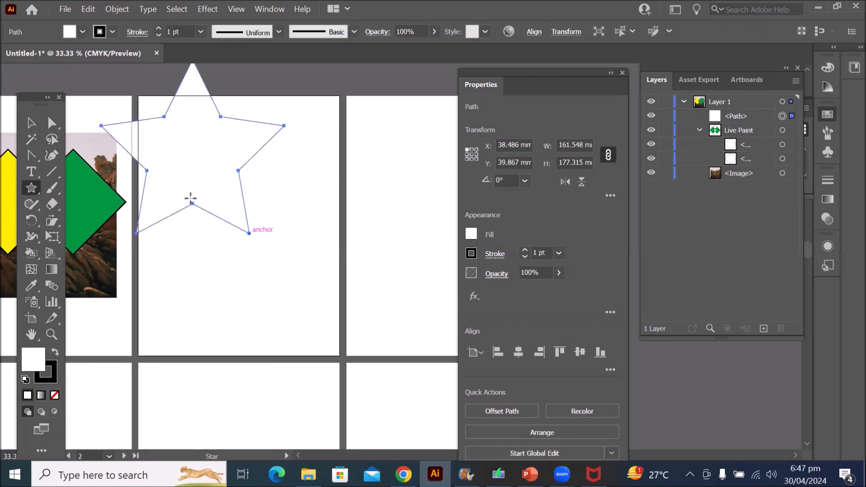
left_click(32, 123)
left_click_drag(193, 159, 247, 222)
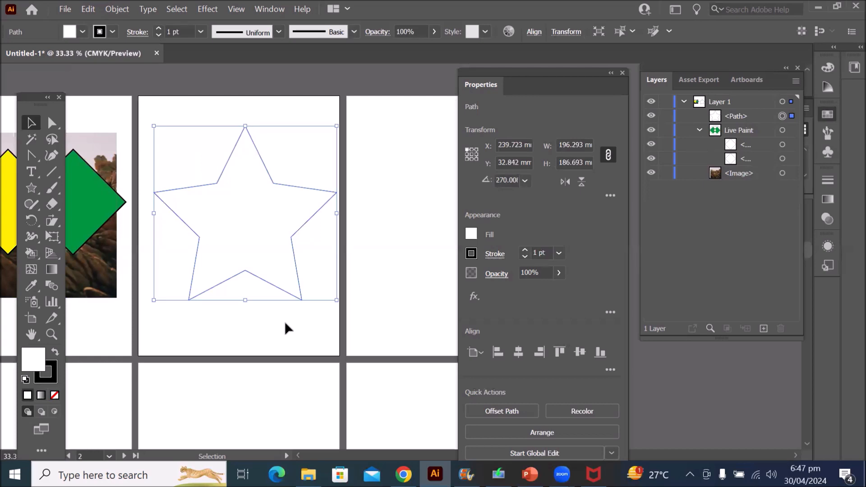
Draw a vertical line from the star's top point to the opposite inner corner at its base
left_click(53, 172)
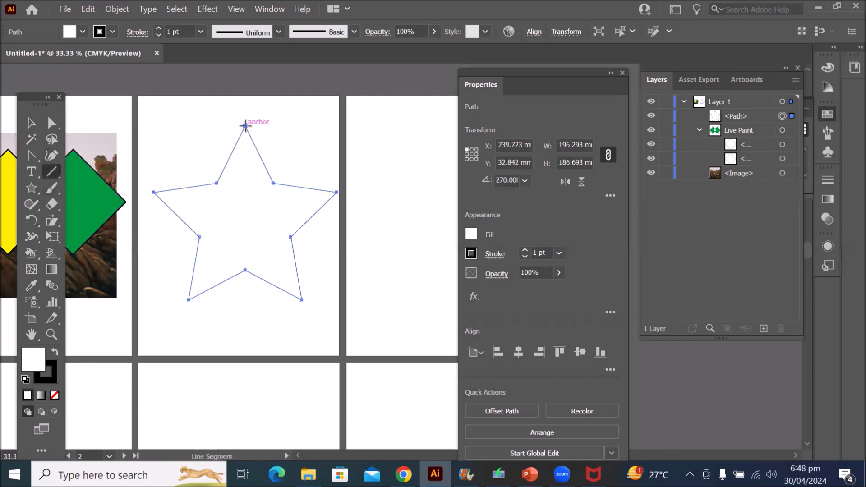
left_click_drag(243, 134, 245, 270)
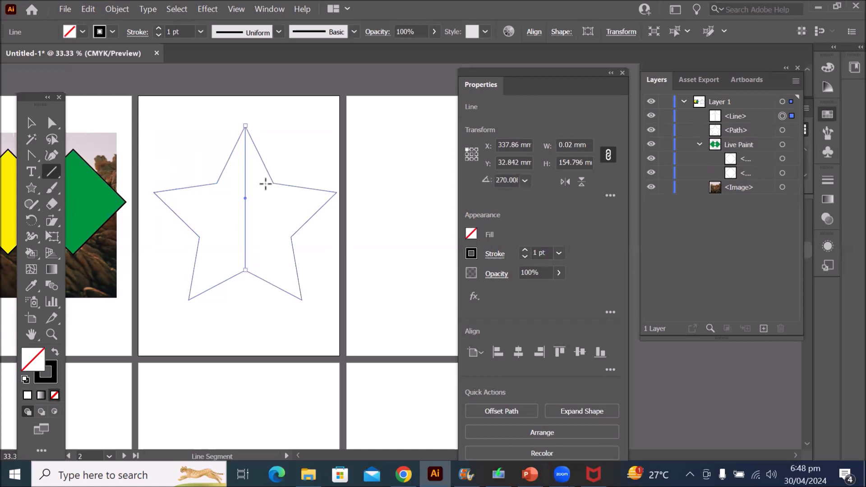
left_click_drag(273, 183, 199, 237)
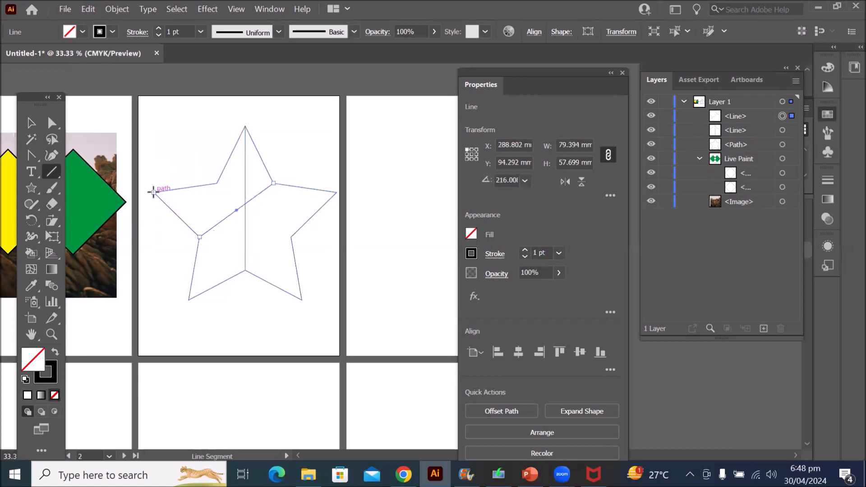
left_click_drag(155, 193, 291, 236)
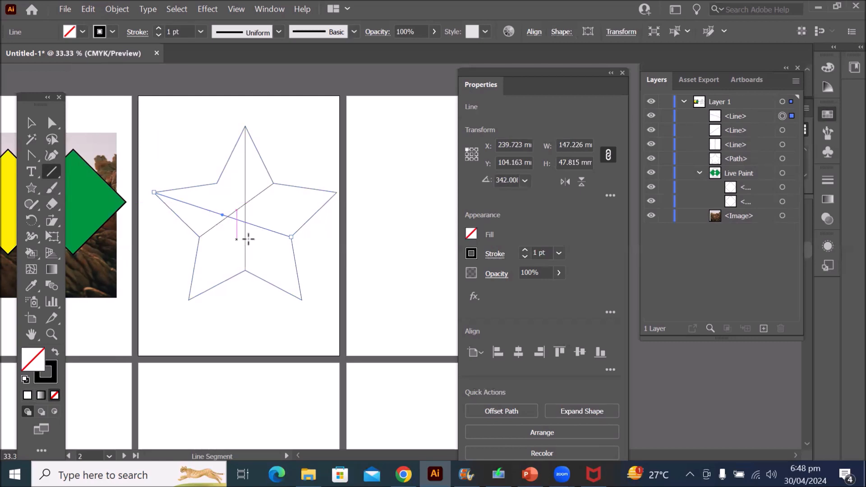
key("v")
key("Delete")
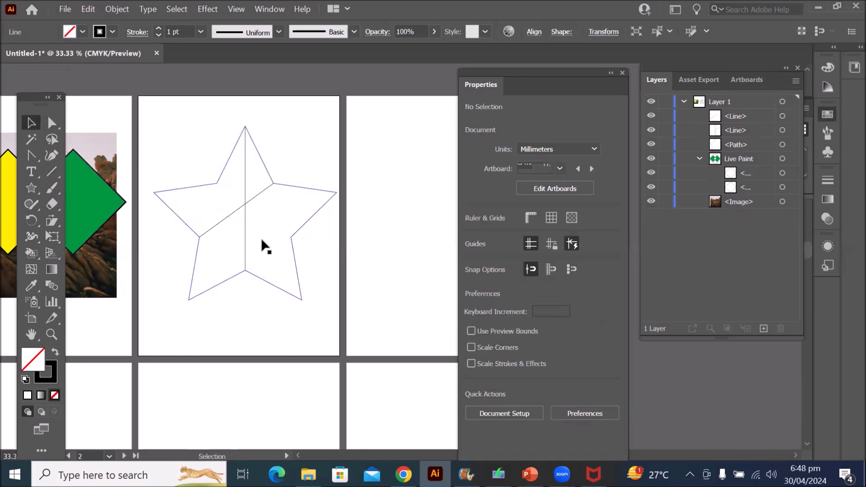
left_click(236, 210)
key("Delete")
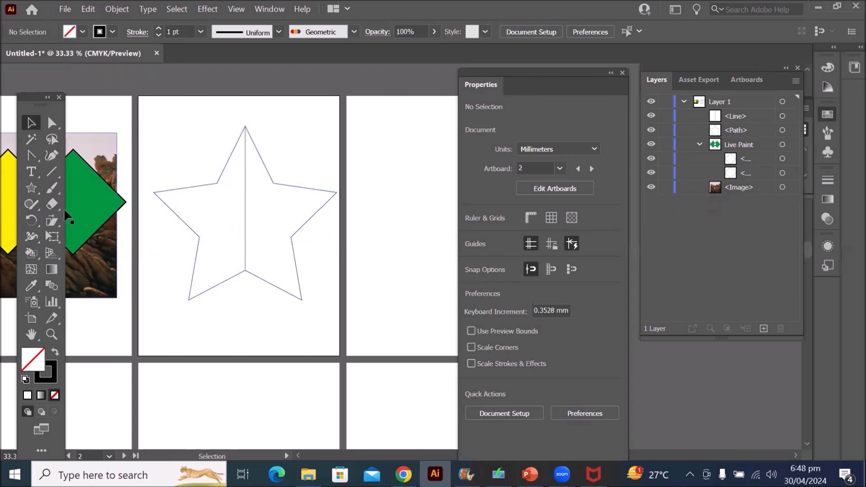
Draw four more straight lines through the star's centre, joining each remaining point to its opposite inner corner
left_click(51, 172)
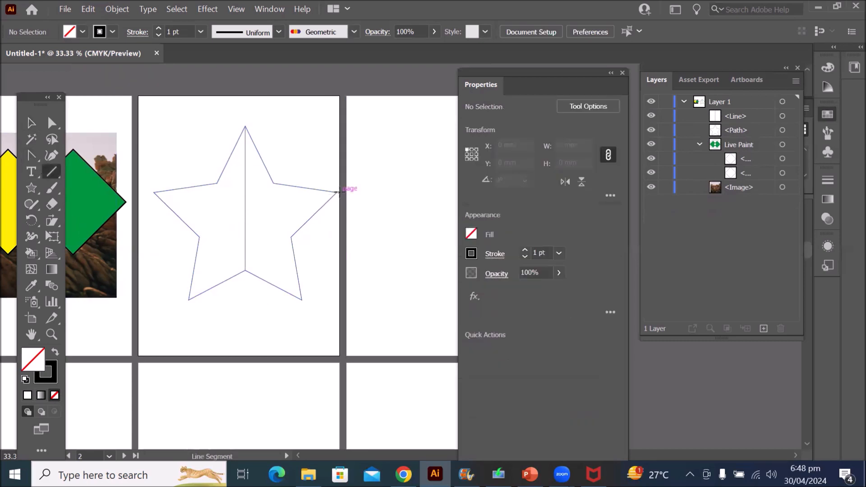
left_click_drag(335, 192, 200, 242)
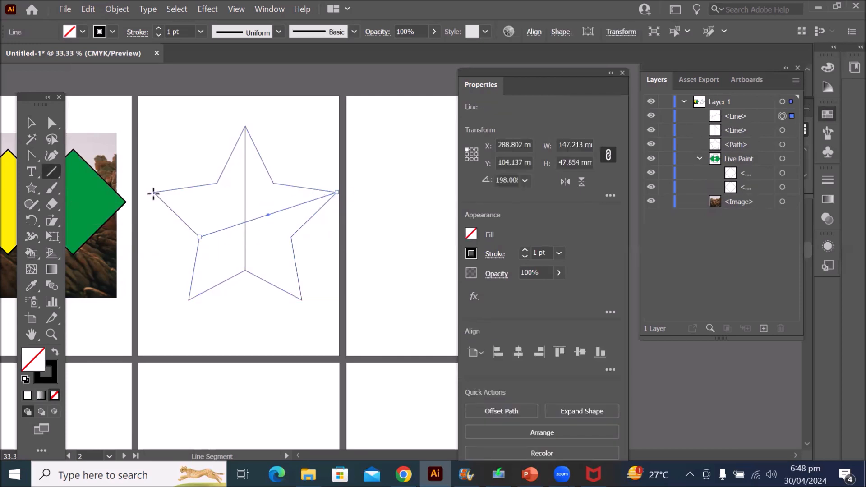
left_click_drag(156, 193, 291, 235)
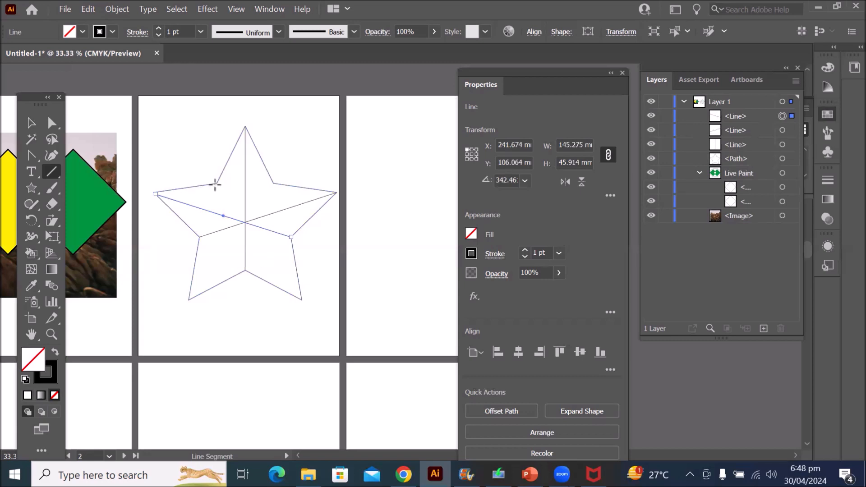
left_click_drag(217, 183, 301, 300)
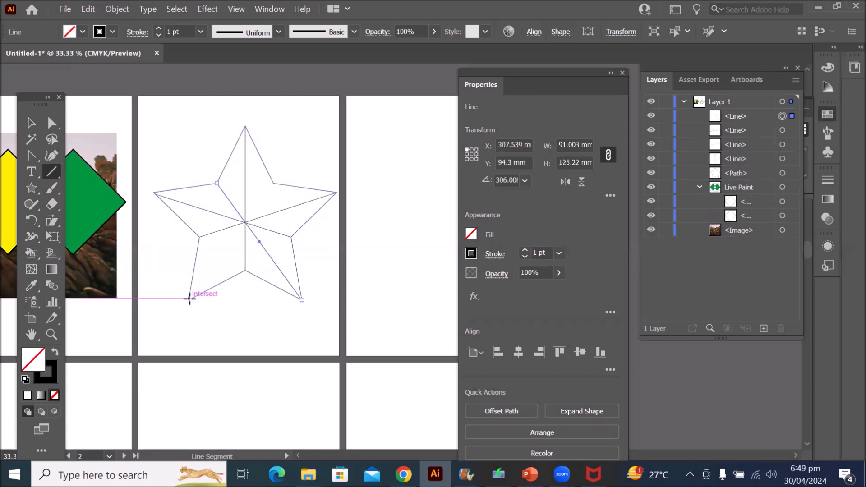
left_click_drag(189, 298, 273, 183)
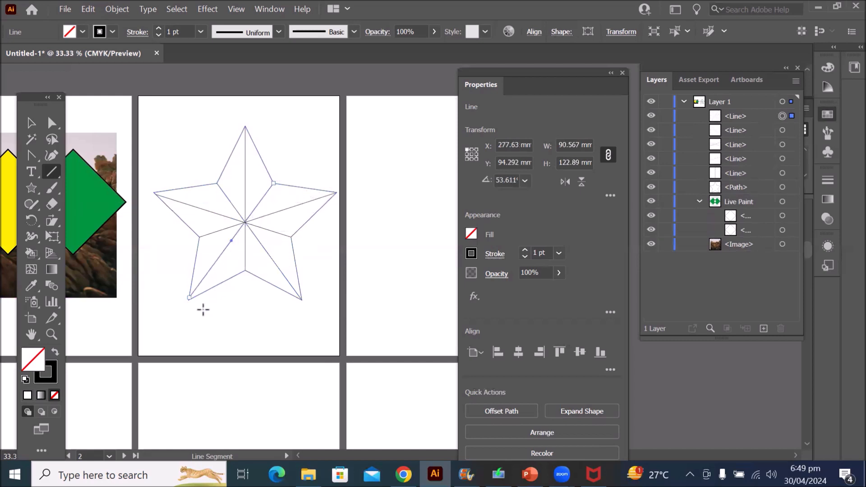
Move the loose ends of two diagonal lines exactly onto the star's lower-left and left tips
scroll(188, 311, "up", 8)
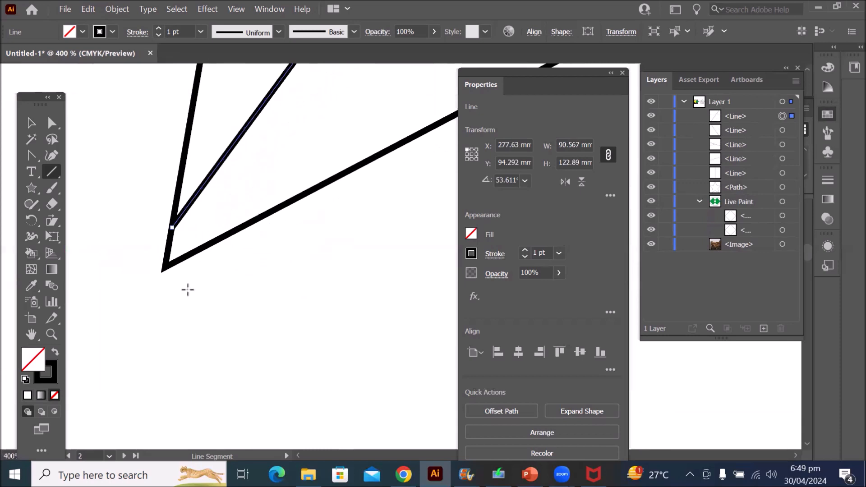
scroll(181, 279, "up", 1)
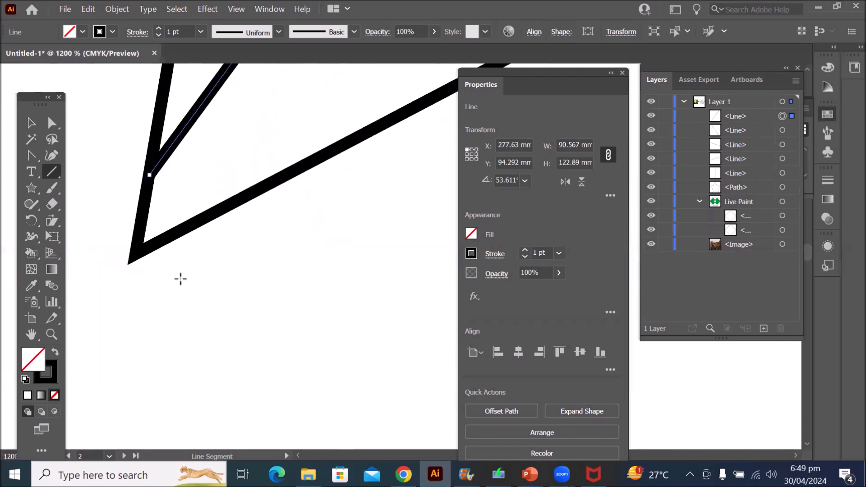
left_click(53, 125)
left_click_drag(150, 175, 135, 254)
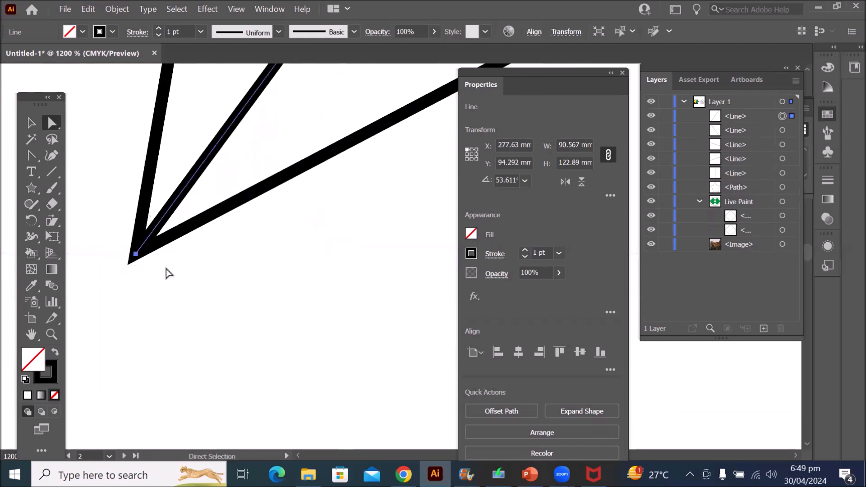
scroll(212, 270, "down", 10)
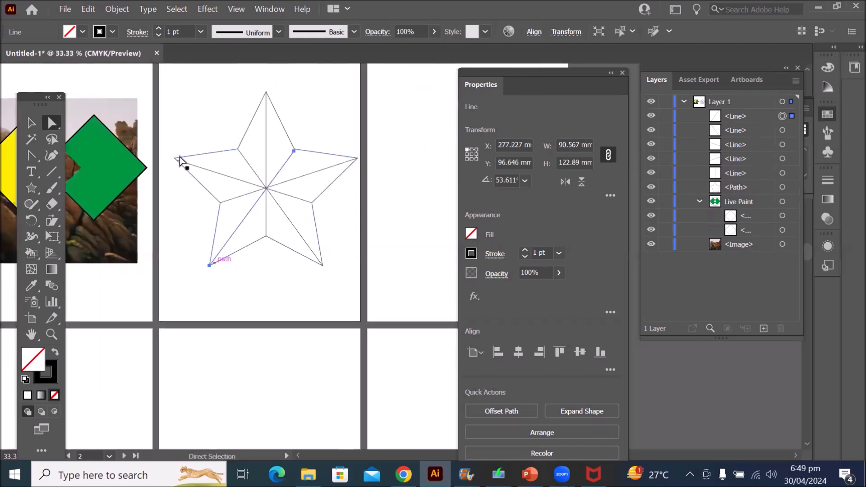
scroll(173, 159, "up", 7)
left_click_drag(218, 177, 192, 157)
scroll(249, 176, "down", 7)
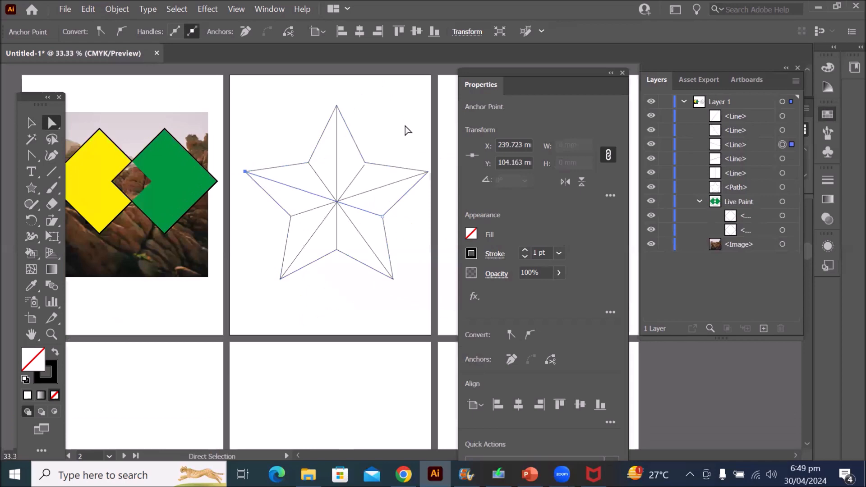
Inspect the star's points and inner corners up close for dividing lines that miss the outline
scroll(319, 160, "up", 4)
scroll(309, 163, "down", 4)
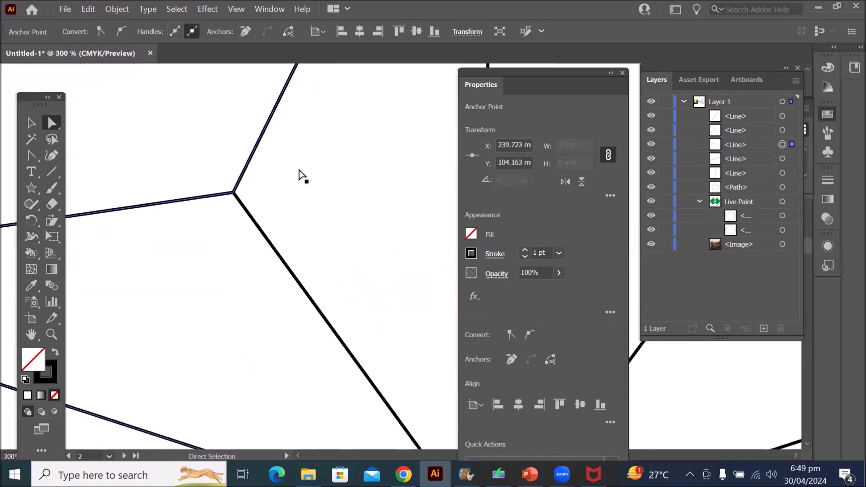
scroll(339, 103, "up", 3)
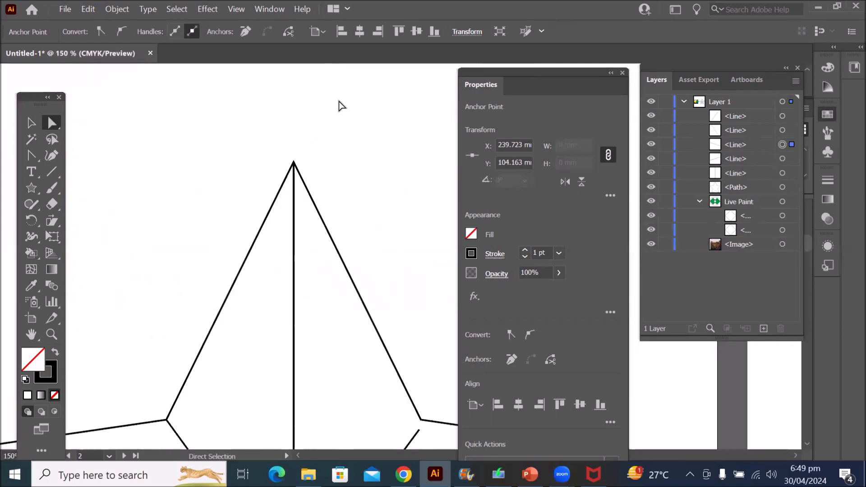
scroll(321, 183, "down", 3)
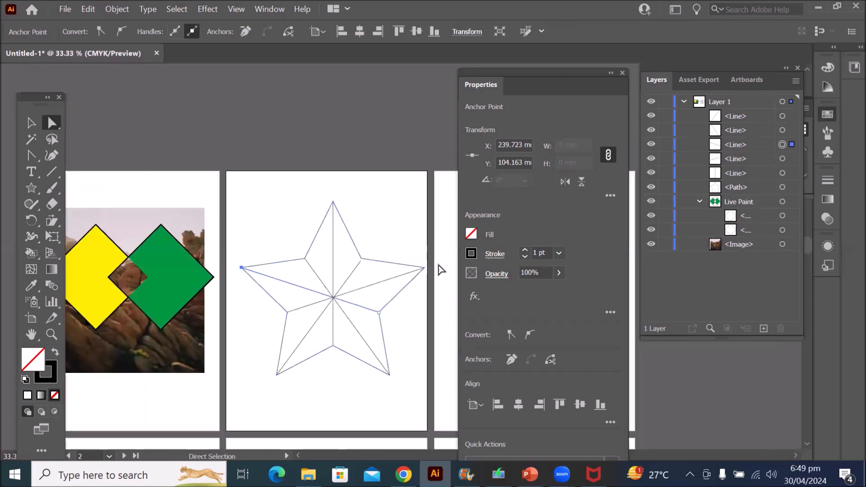
scroll(428, 277, "up", 8)
scroll(366, 300, "down", 8)
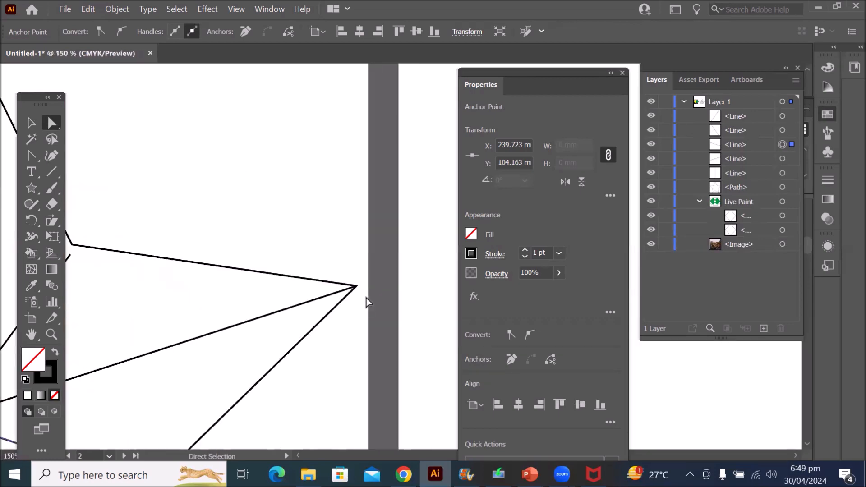
scroll(322, 404, "up", 1)
scroll(321, 405, "up", 3)
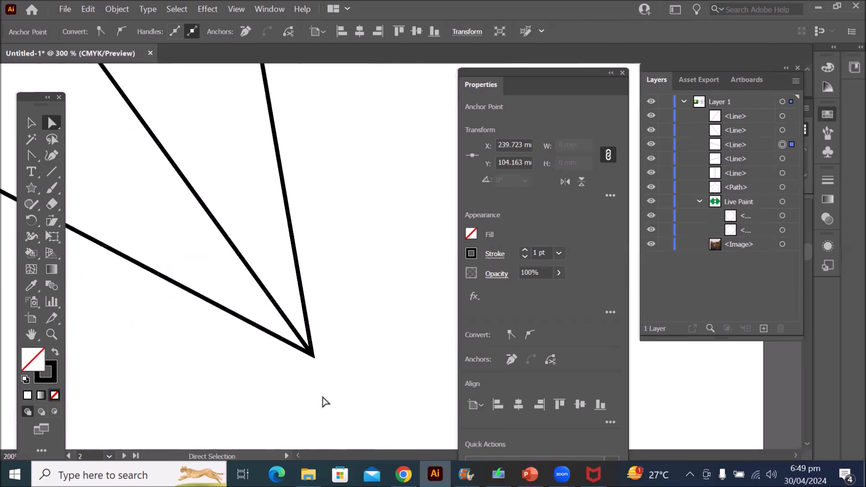
scroll(323, 401, "down", 5)
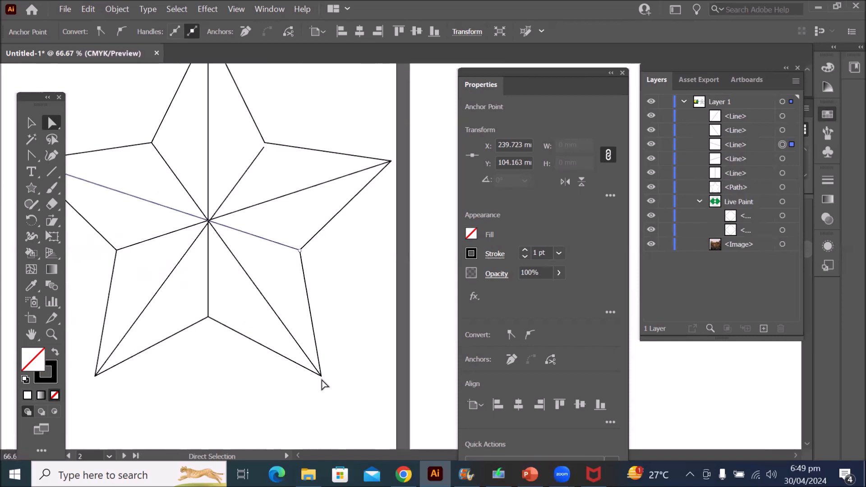
Move the loose end of the diagonal dividing line onto the star's upper-right inner corner
scroll(311, 360, "down", 1)
scroll(282, 309, "up", 3)
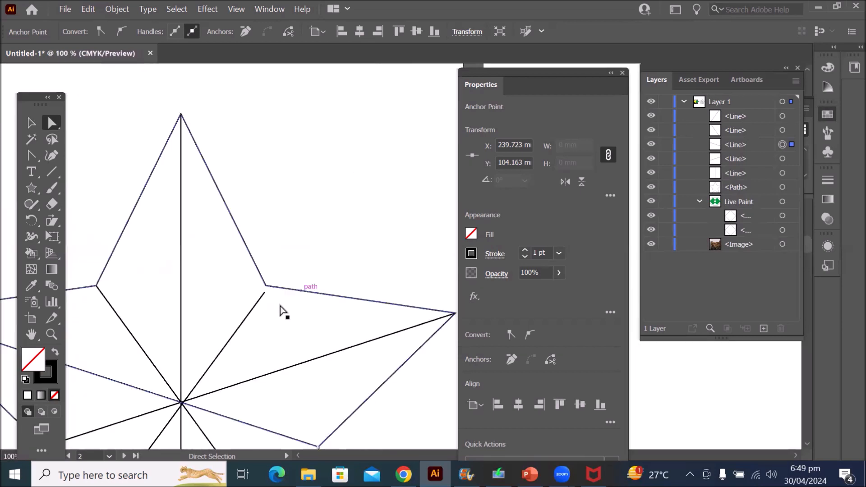
left_click(253, 284)
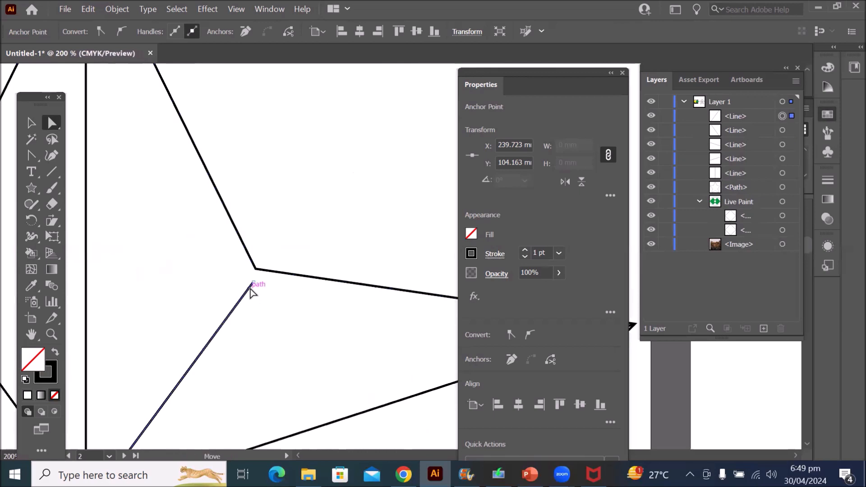
left_click_drag(254, 284, 255, 271)
scroll(268, 309, "down", 5)
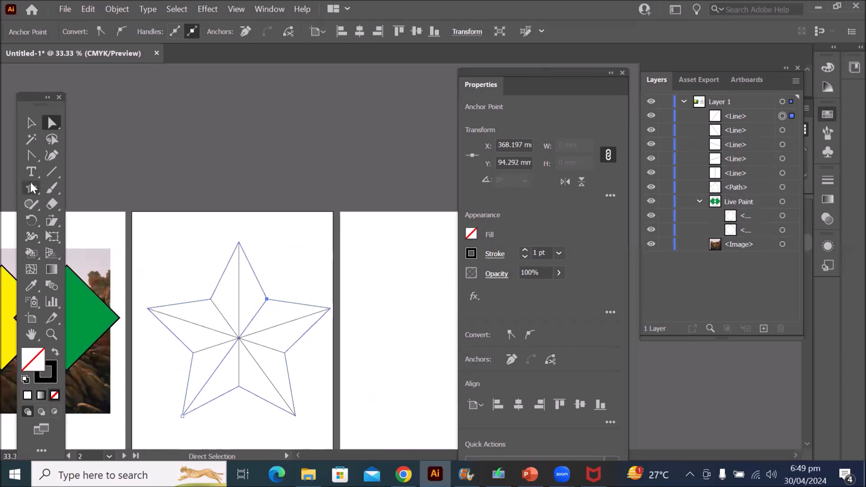
Try to fill a face of the star's top point with a yellow swatch using the Live Paint Bucket
left_click(31, 248)
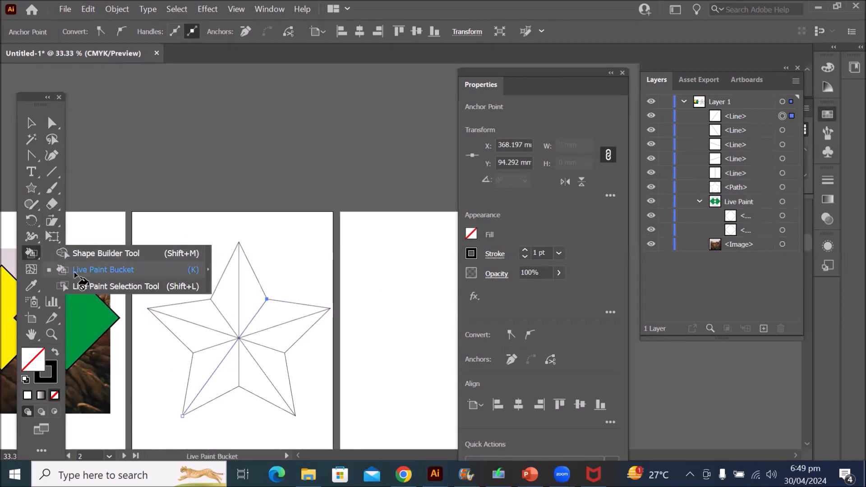
left_click(67, 269)
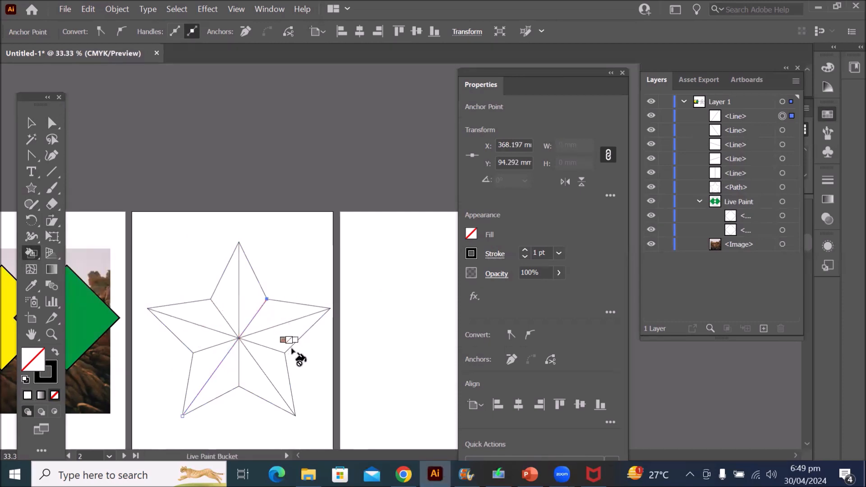
scroll(293, 349, "up", 3)
scroll(293, 349, "down", 1)
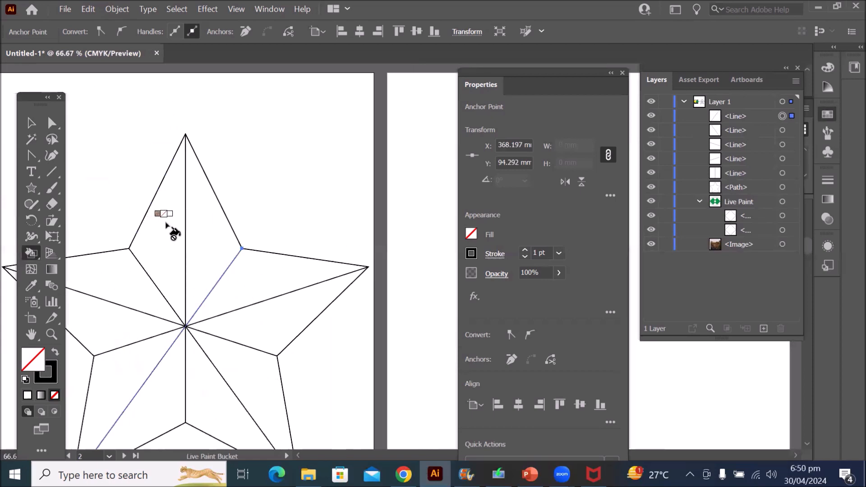
key("Right")
key("Right")
key("Right")
key("Right")
key("Right")
key("Right")
key("Right")
key("Right")
key("Right")
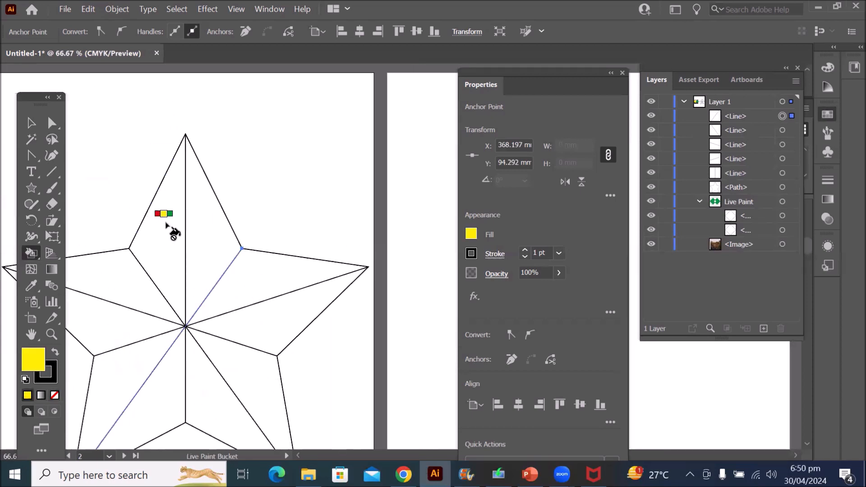
key("Right")
key("Right")
key("Right")
key("Right")
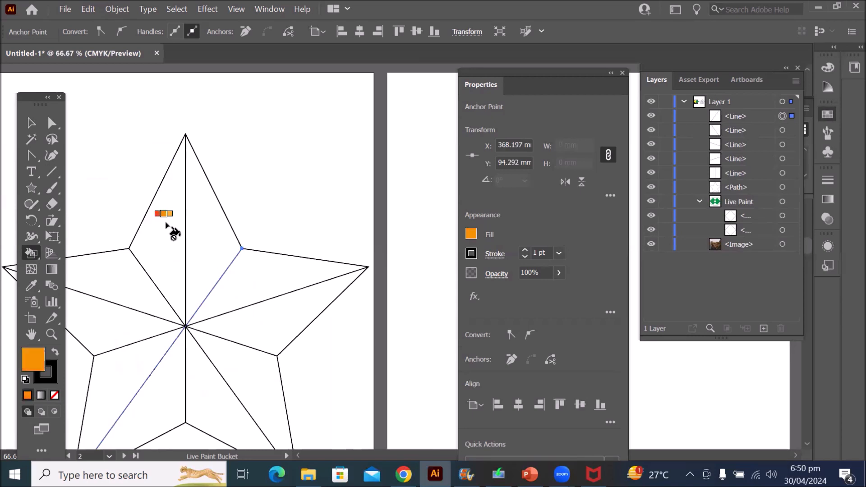
key("Right")
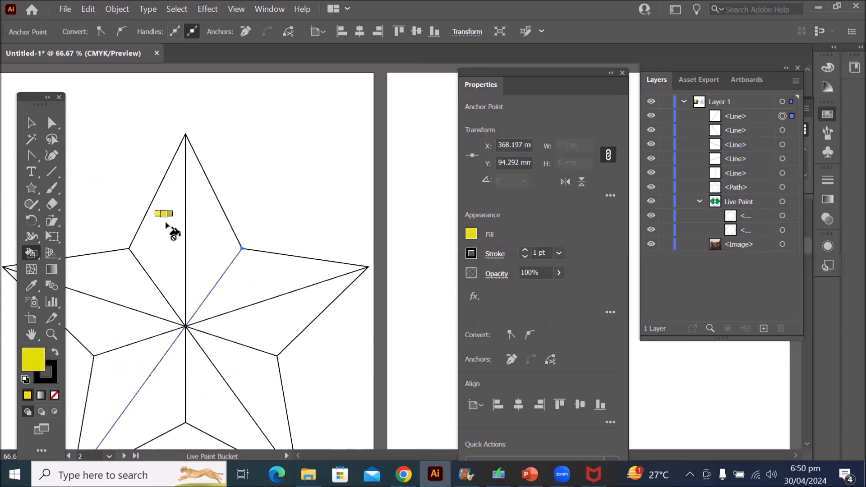
left_click(166, 223)
left_click(496, 253)
left_click(523, 250)
scroll(334, 297, "down", 3)
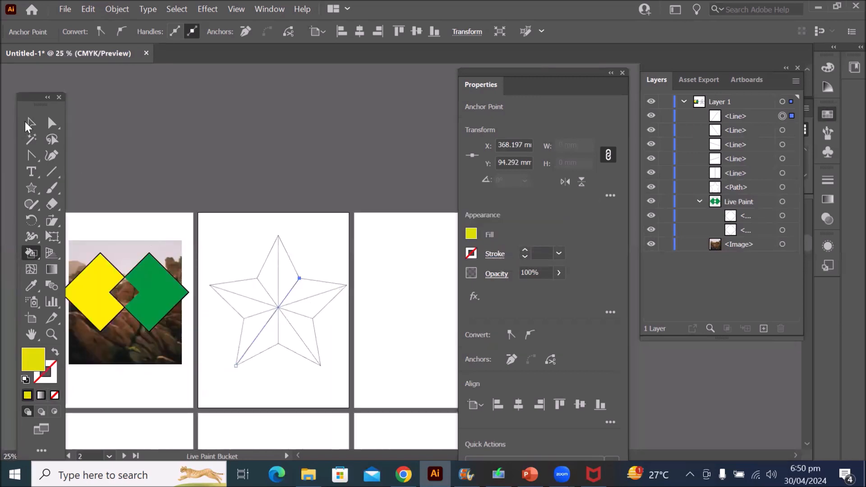
Turn the whole star and its dividing lines into one Live Paint group and fill the top point's left half black
left_click(30, 124)
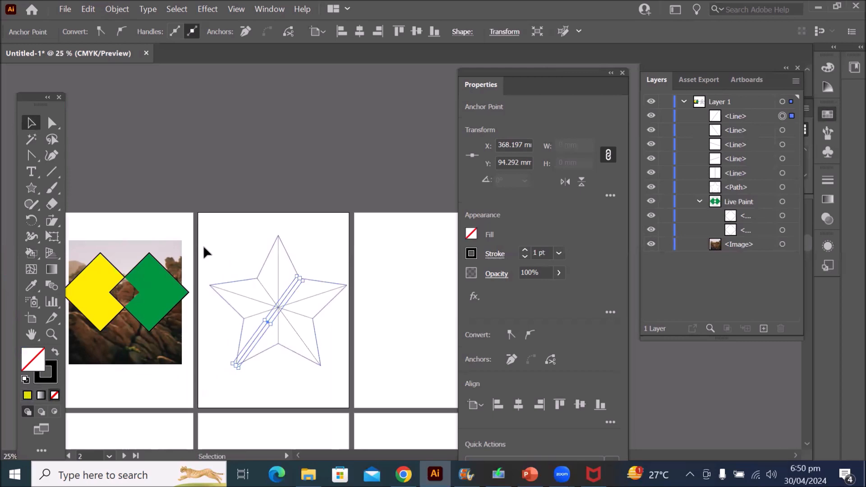
left_click_drag(201, 222, 355, 389)
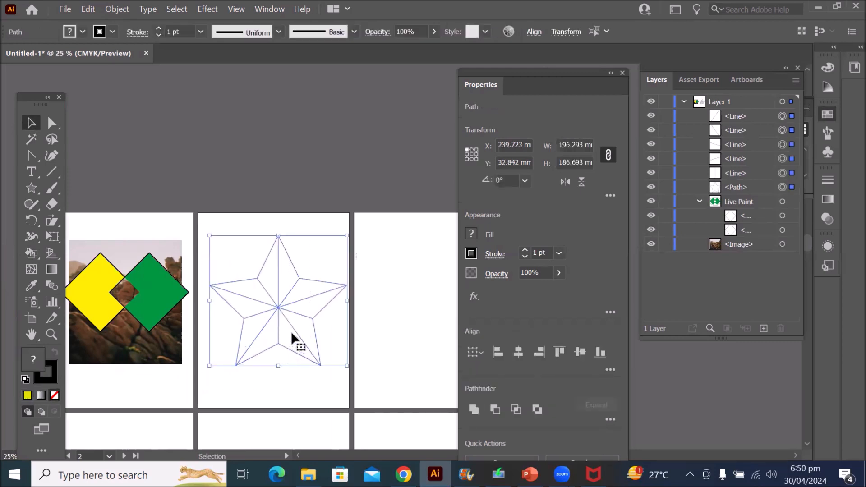
scroll(293, 328, "up", 2)
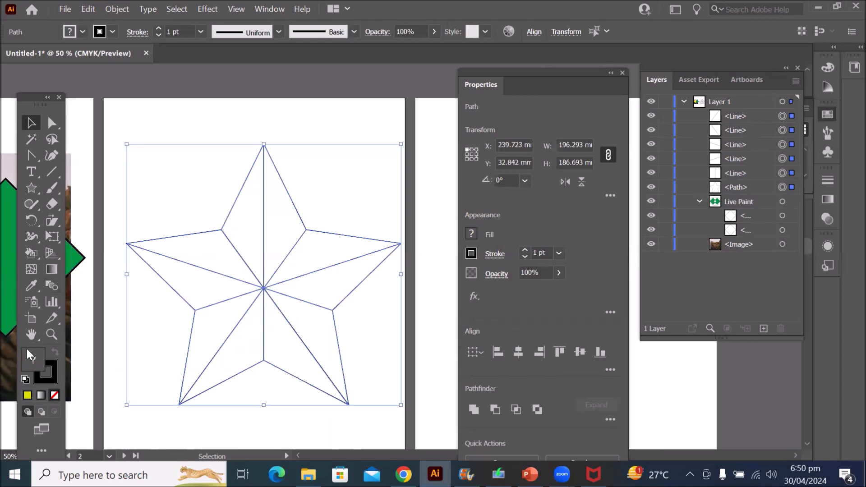
left_click(30, 254)
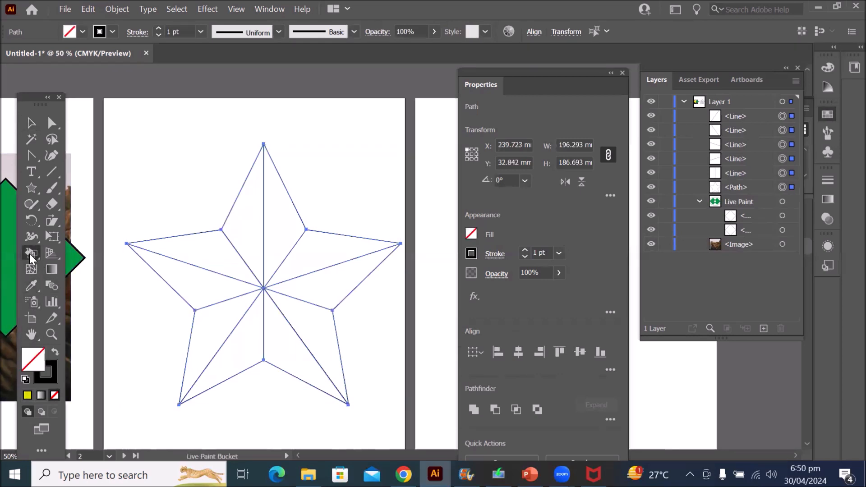
key("Right")
key("Right")
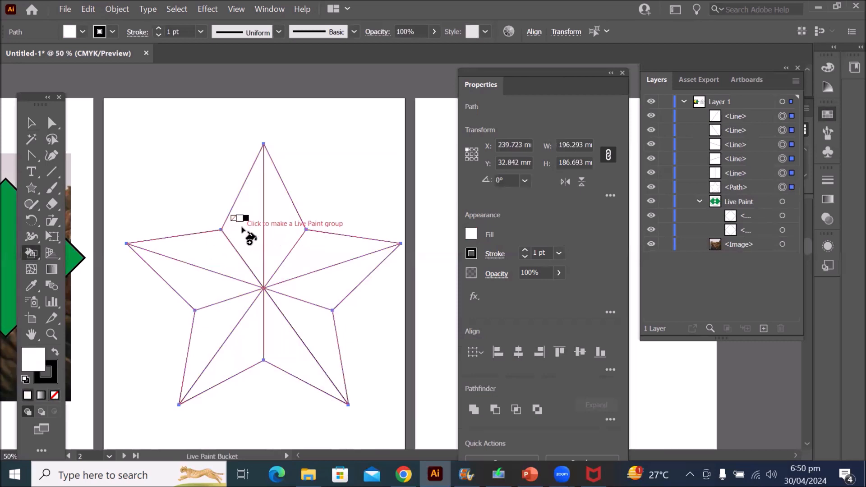
left_click(243, 232)
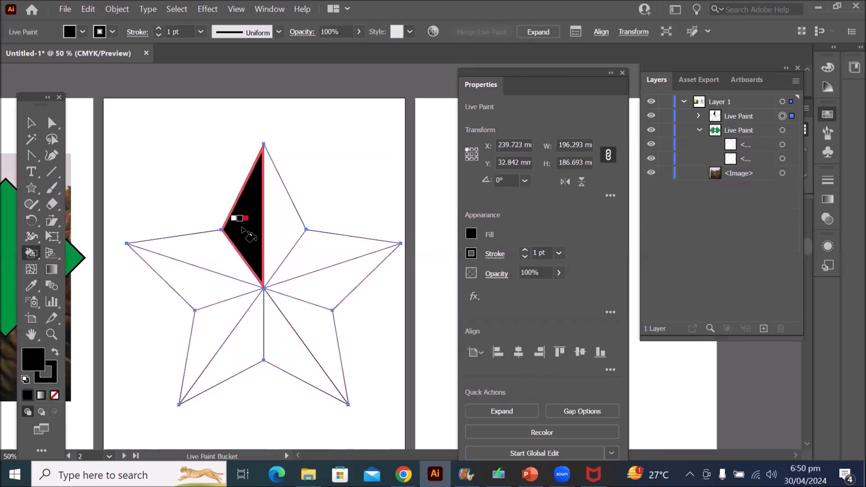
Fill the matching half of each of the other four star points black with the Live Paint Bucket
left_click(316, 255)
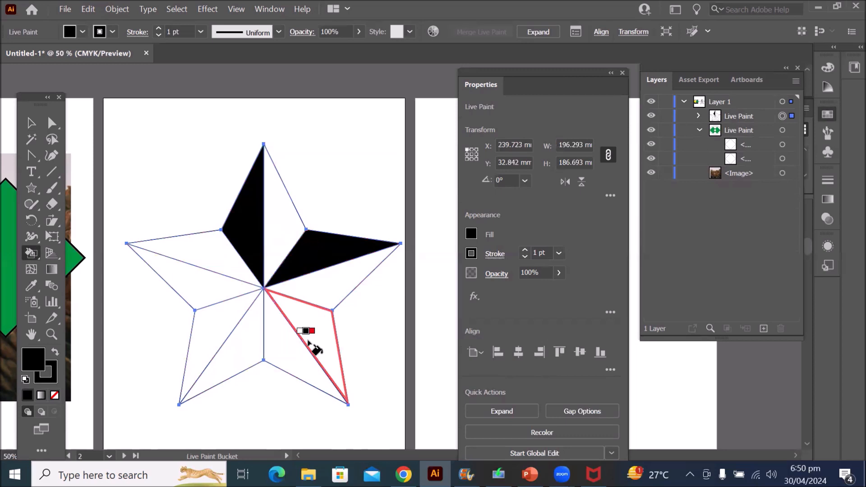
left_click(313, 348)
left_click(239, 347)
left_click(194, 282)
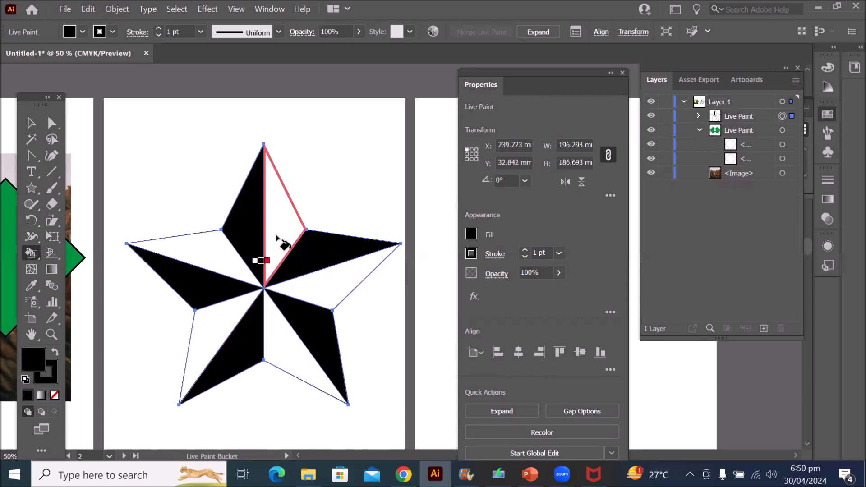
Fill the five remaining empty halves of the star's points with yellow using the Live Paint Bucket
key("Right")
key("Right")
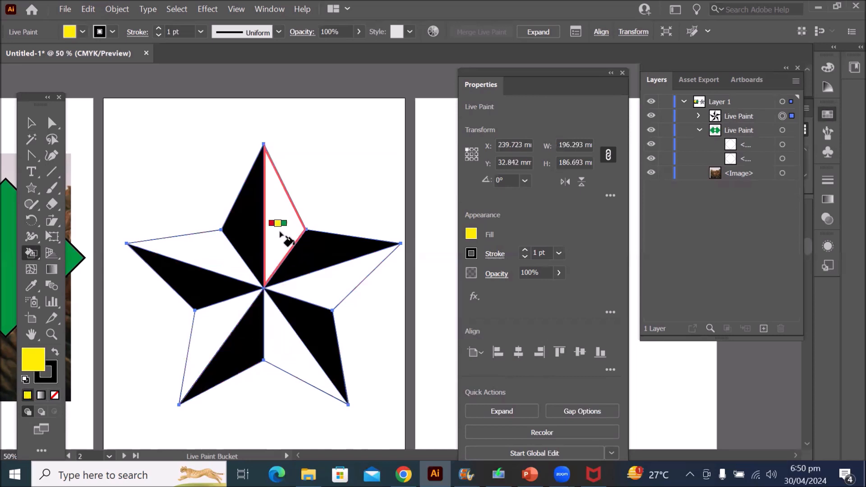
left_click(280, 233)
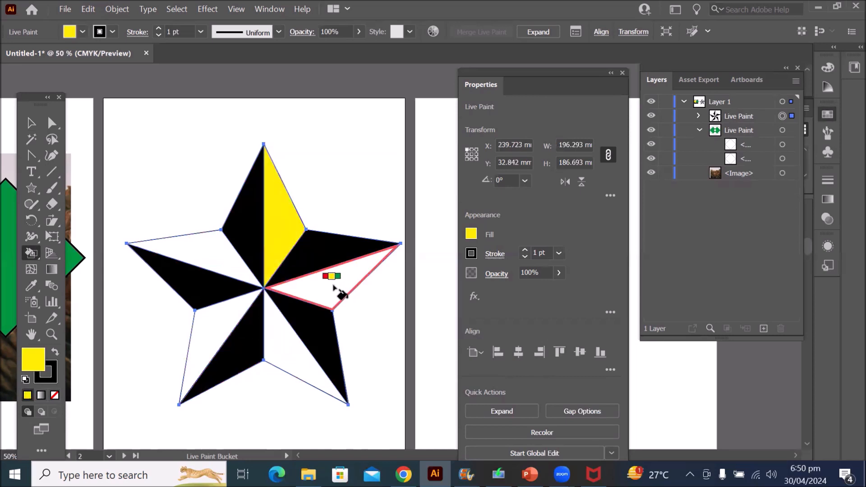
left_click(341, 290)
left_click(284, 348)
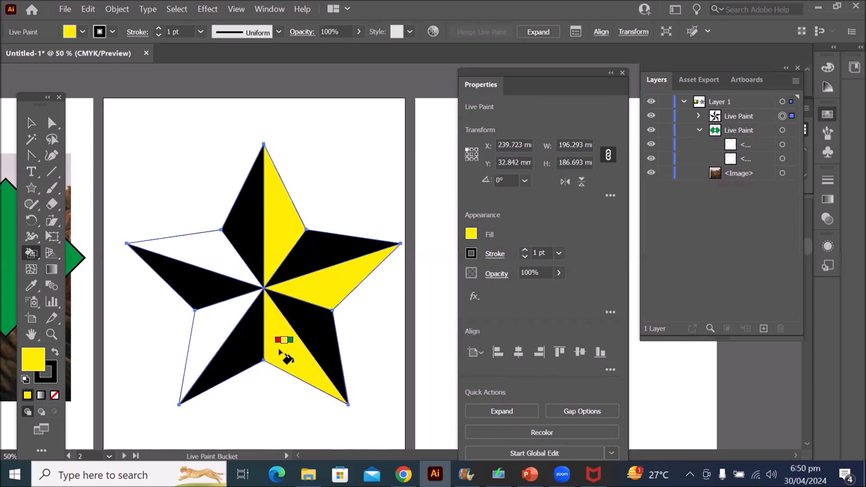
left_click(218, 321)
left_click(215, 251)
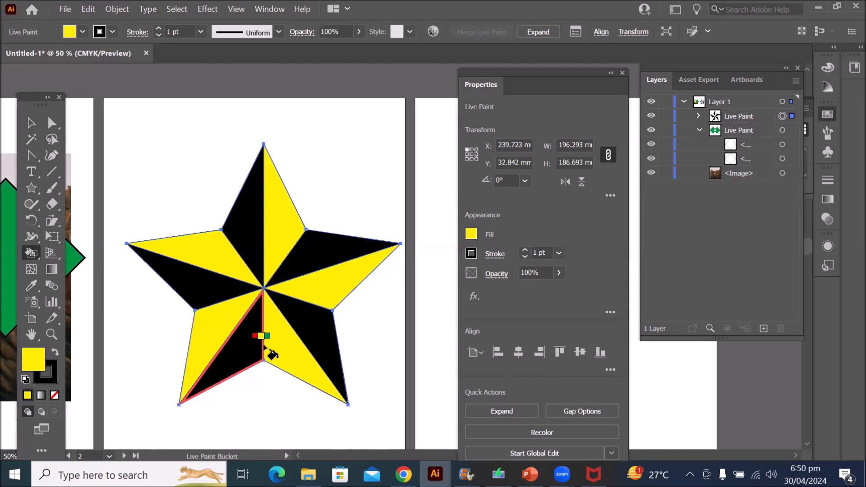
Set the stroke of the star's Live Paint group to None and check its edges up close with the star deselected
scroll(264, 347, "right", 1)
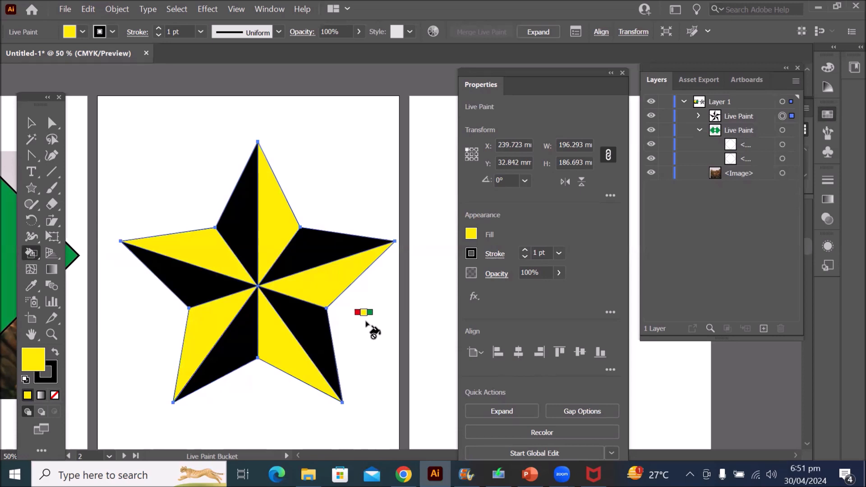
scroll(373, 332, "down", 1)
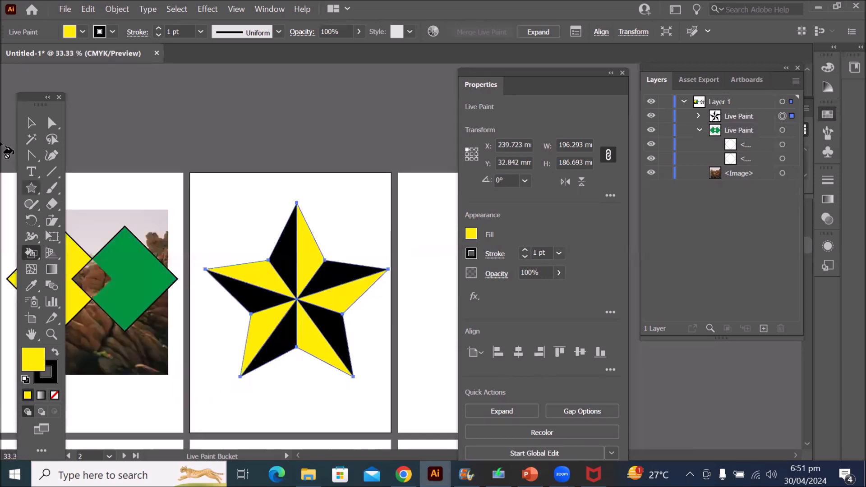
left_click(29, 128)
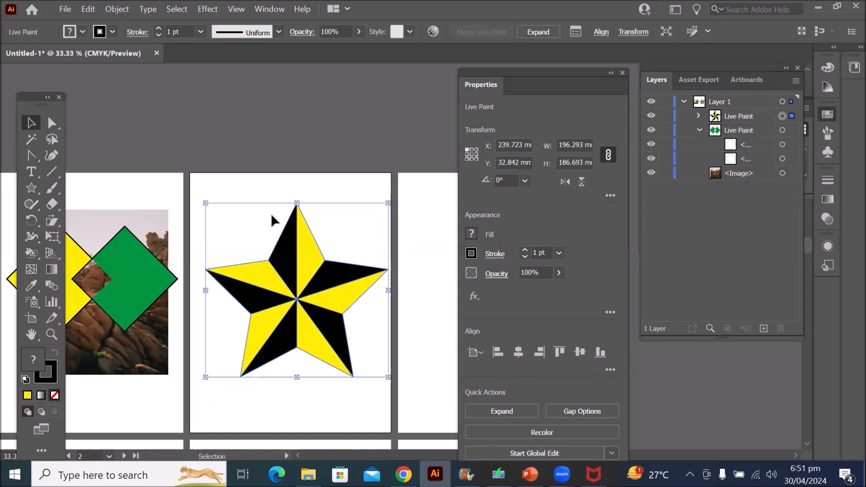
left_click(471, 253)
left_click(323, 302)
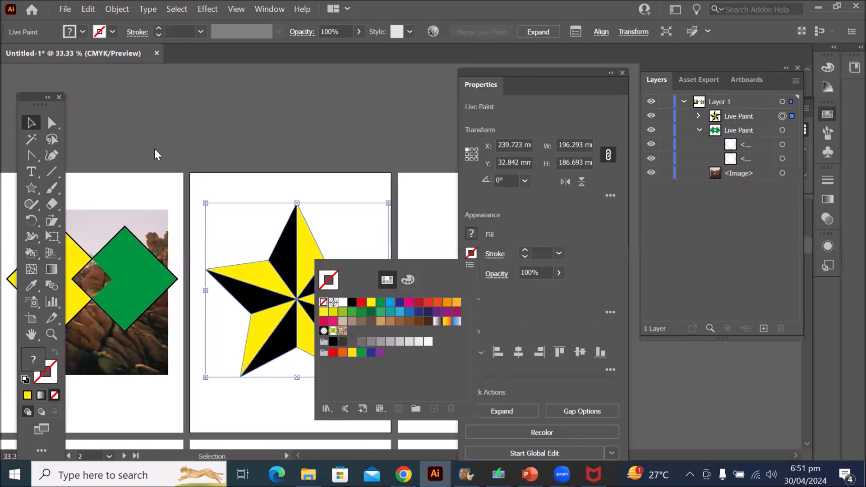
left_click(261, 173)
scroll(379, 224, "up", 1)
scroll(380, 223, "up", 3)
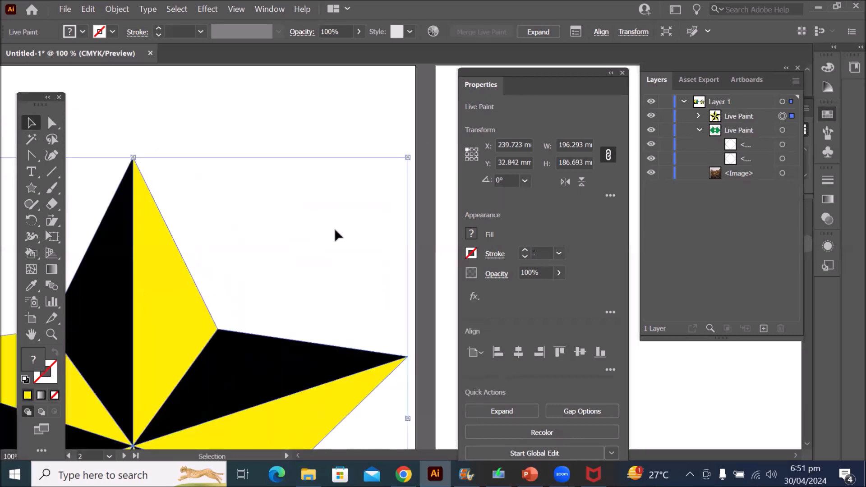
left_click(251, 148)
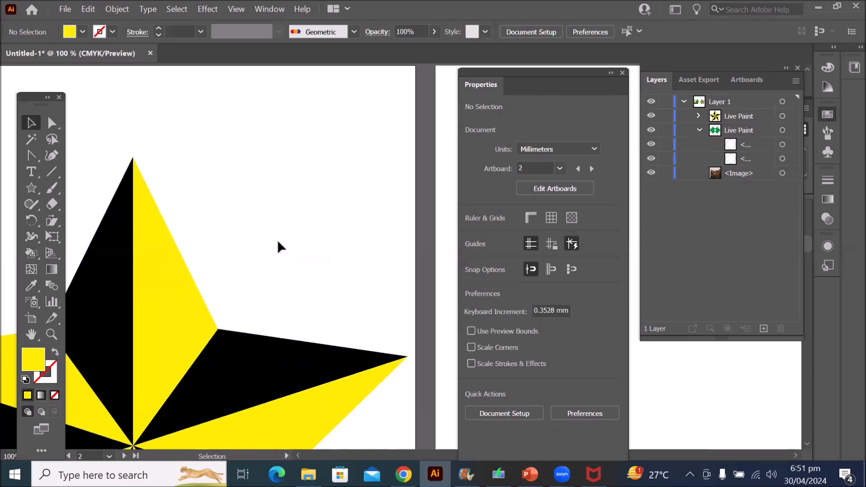
left_click(251, 346)
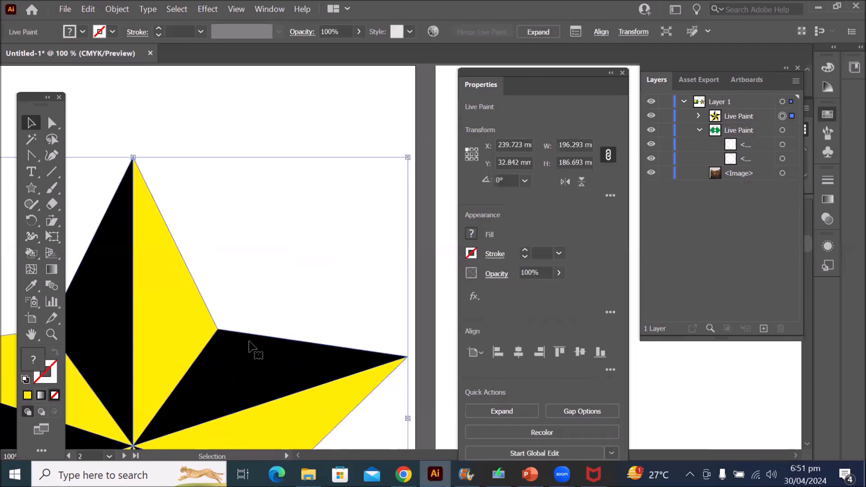
Create a three-pointed star with radii of 103.197 mm and 51.599 mm on the blank artboard beside the two-tone star
left_click(324, 116)
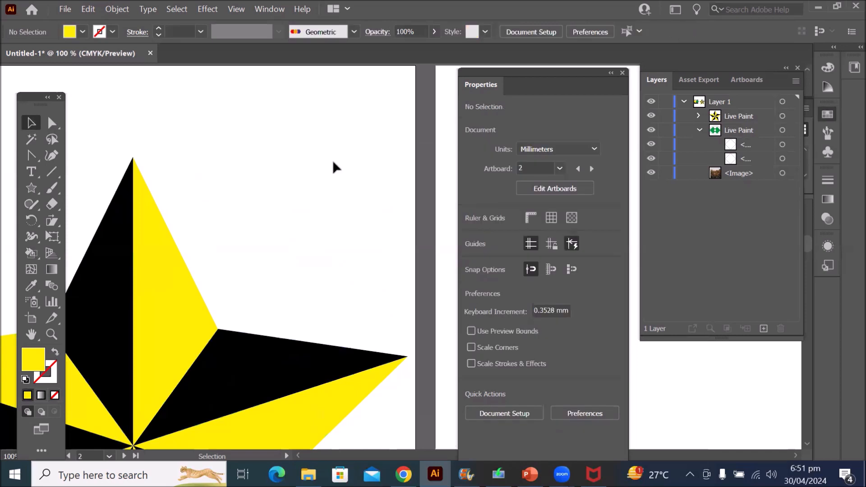
scroll(340, 192, "down", 2)
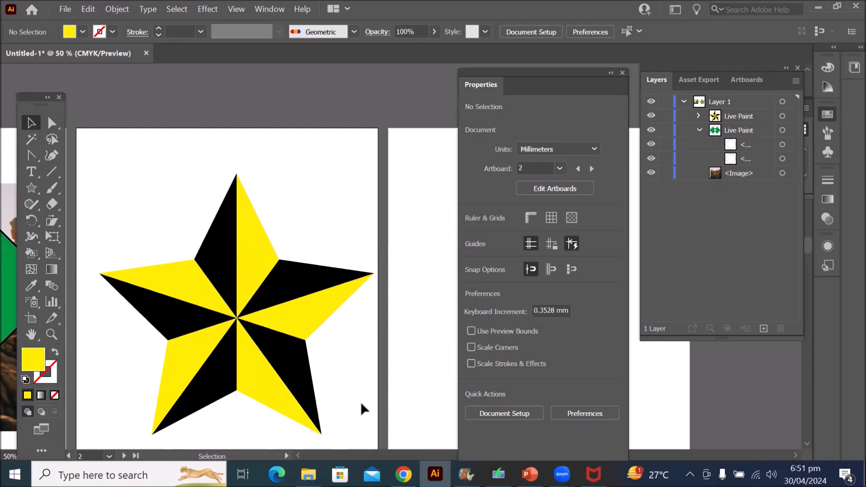
scroll(396, 386, "down", 2)
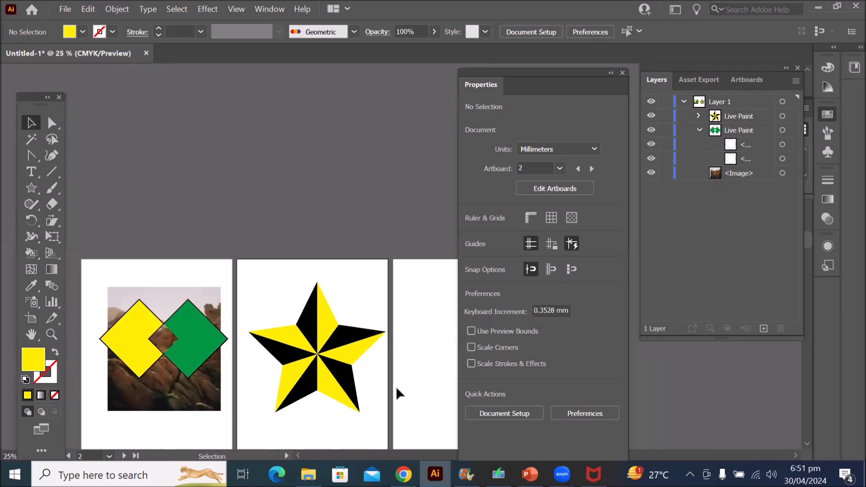
key("space")
left_click_drag(435, 371, 233, 267)
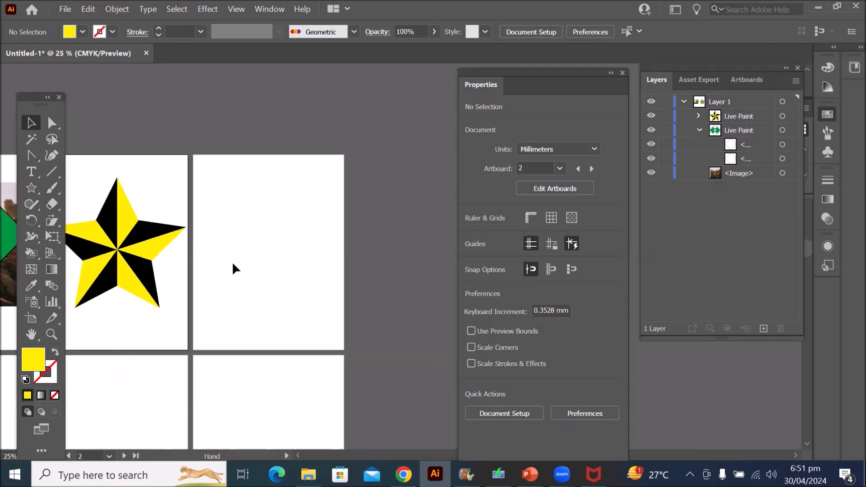
left_click(30, 191)
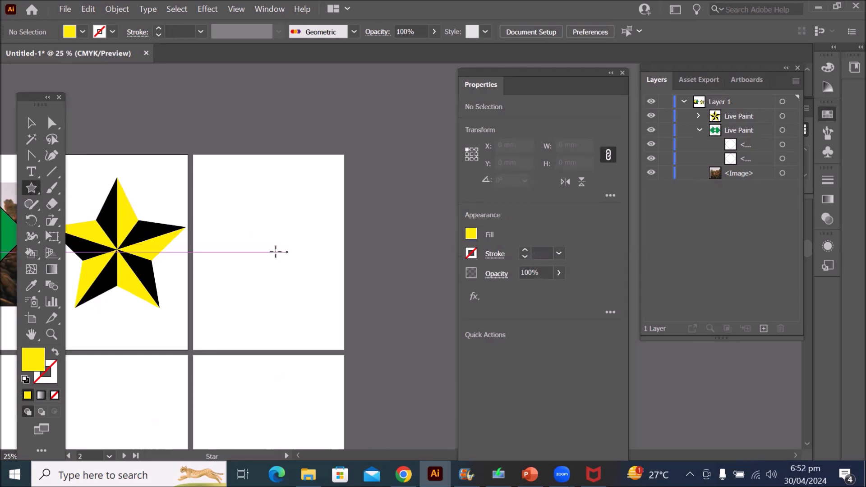
left_click(266, 246)
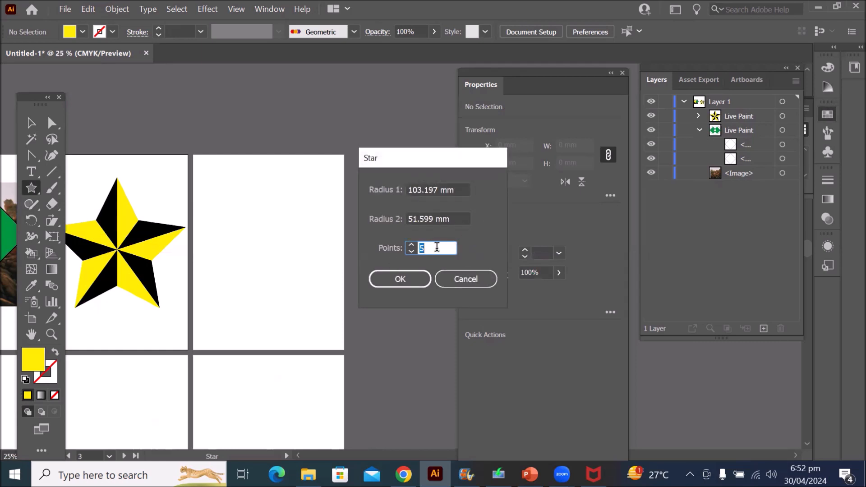
left_click(436, 248)
left_click(406, 284)
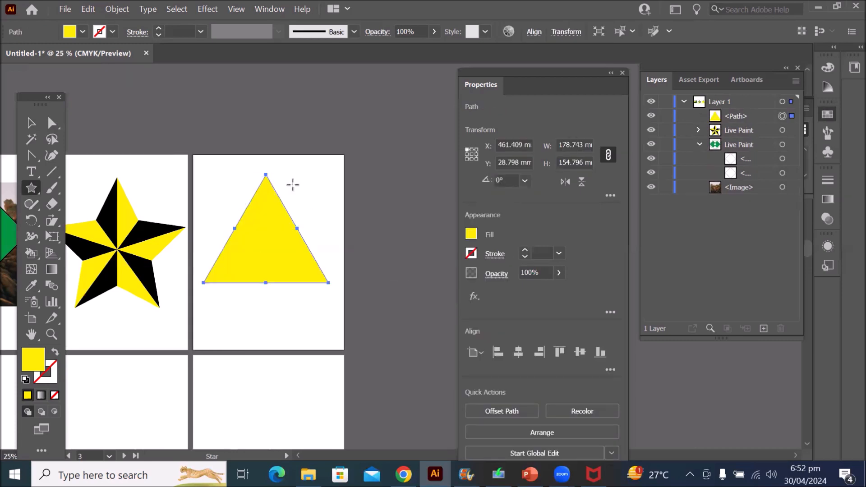
Create a four-pointed star with the same radii on the blank artboard below the yellow triangle
scroll(292, 185, "down", 2)
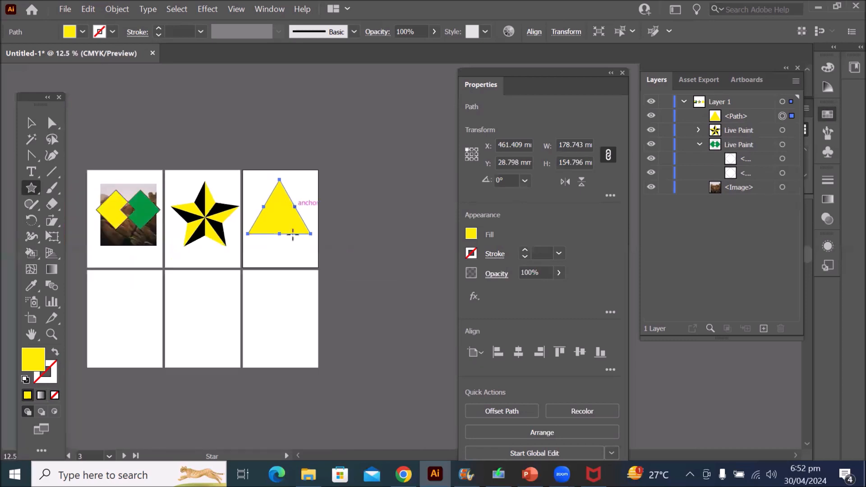
left_click(280, 312)
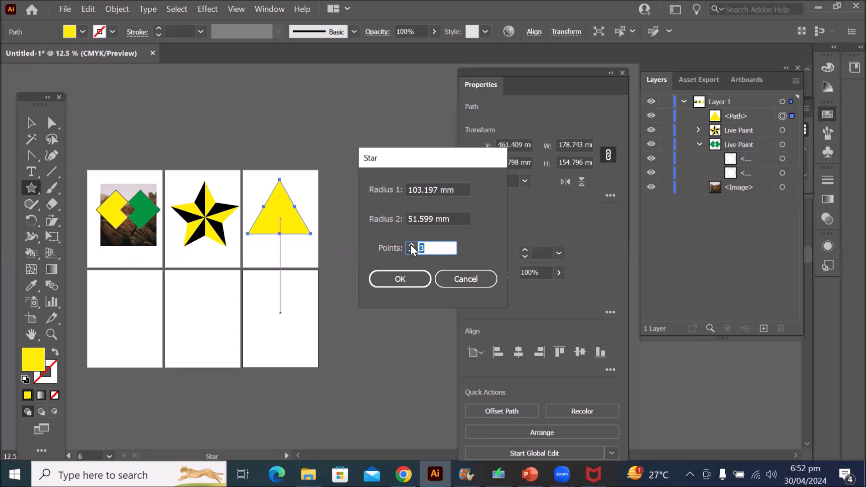
left_click(411, 245)
left_click(408, 280)
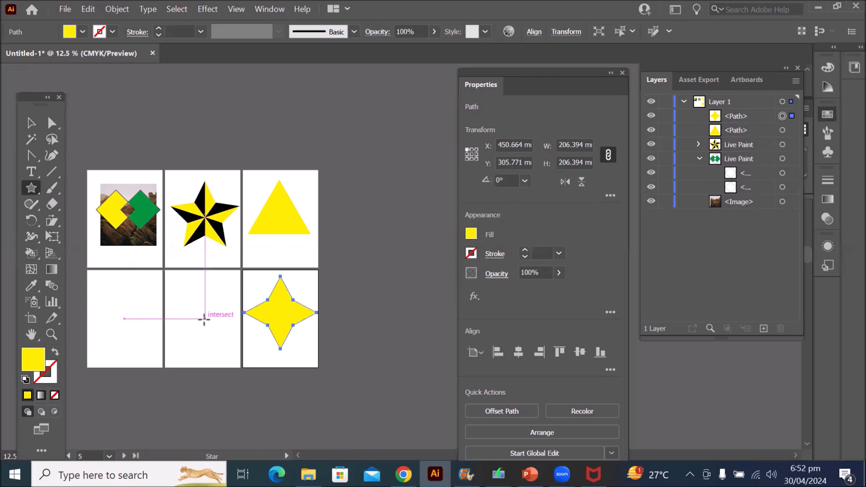
Create a five-pointed star on the middle artboard of the second row and a six-pointed star on the artboard beside it
left_click(204, 319)
left_click(411, 244)
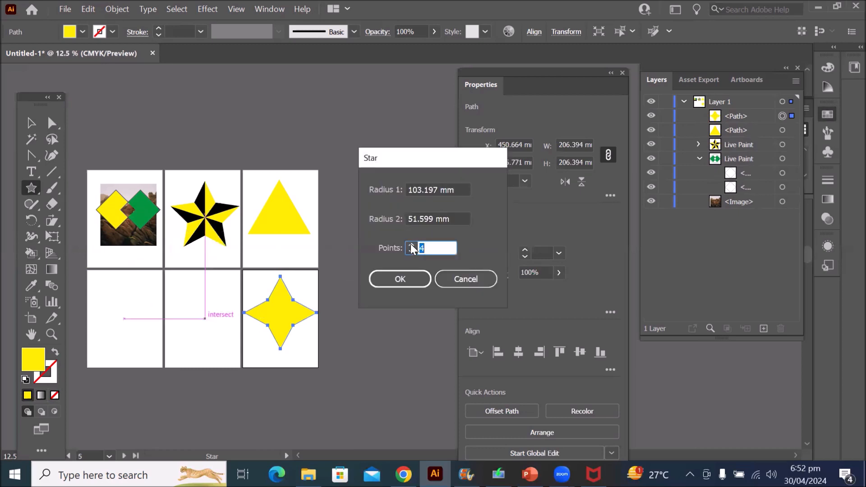
left_click(400, 278)
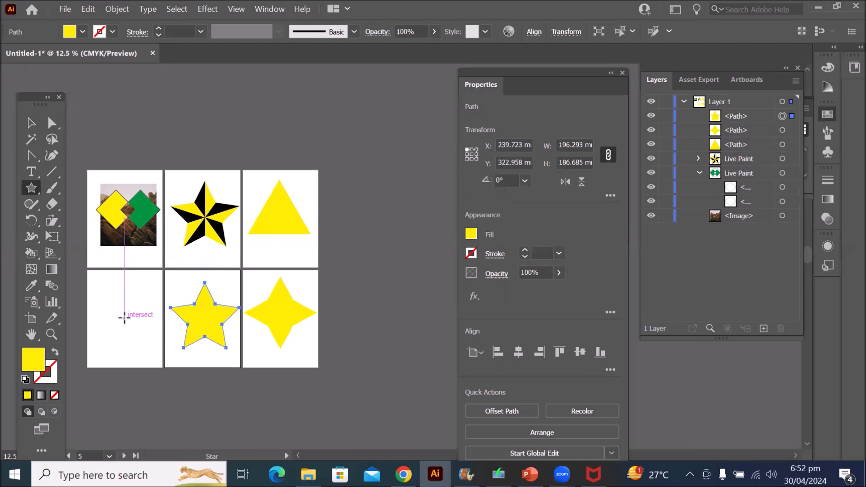
left_click(125, 319)
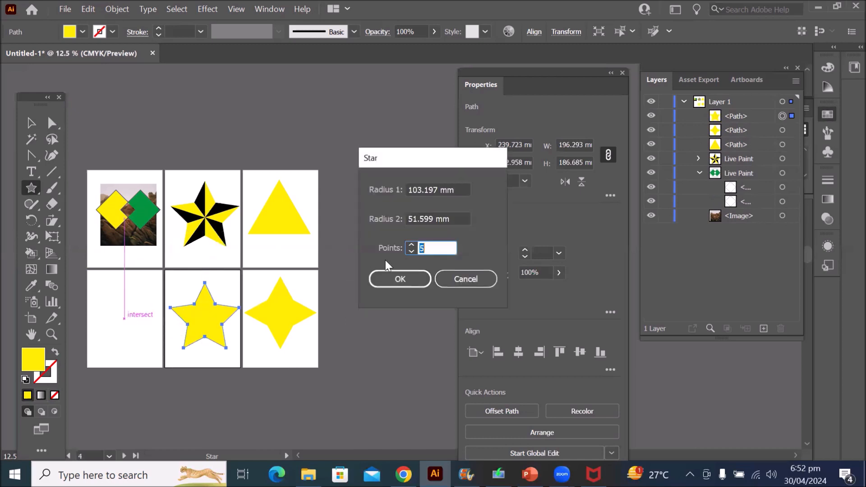
left_click(411, 244)
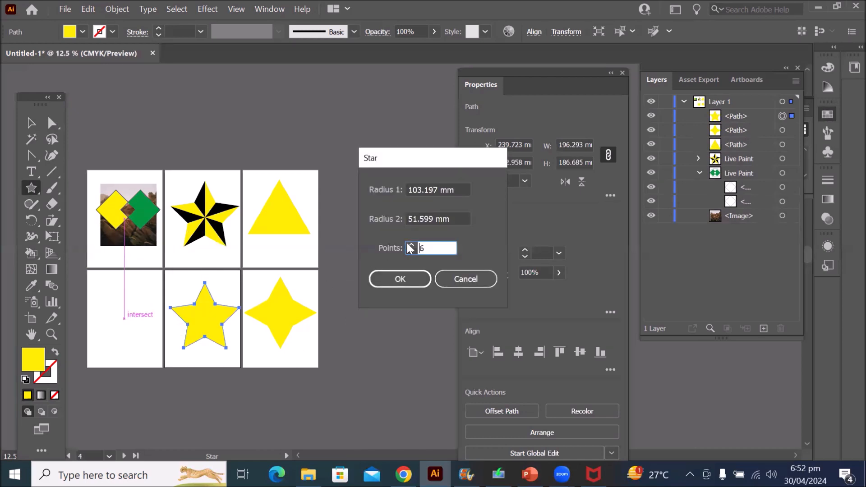
left_click(403, 279)
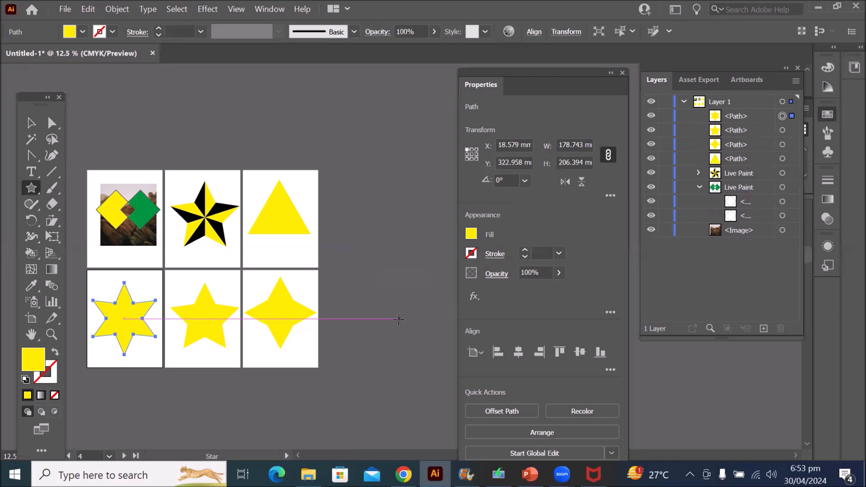
Delete the plain six-, five- and four-pointed yellow stars and the yellow triangle
left_click(31, 122)
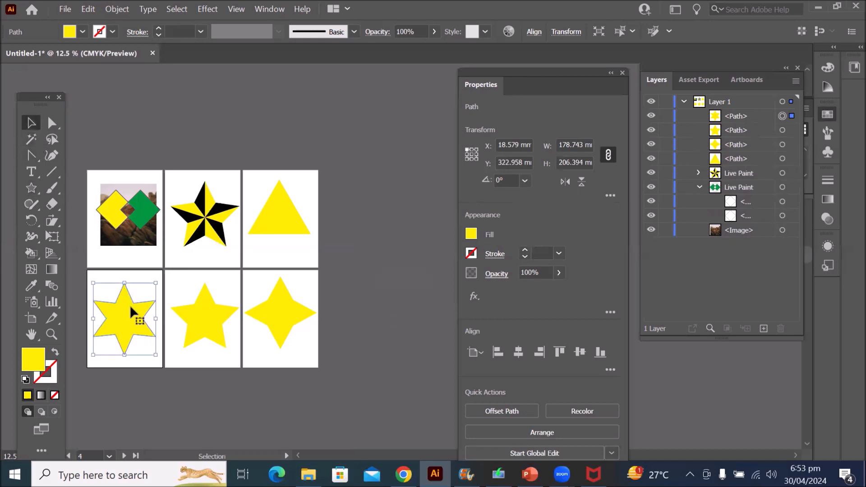
key("Delete")
left_click(193, 319)
key("Delete")
left_click(280, 318)
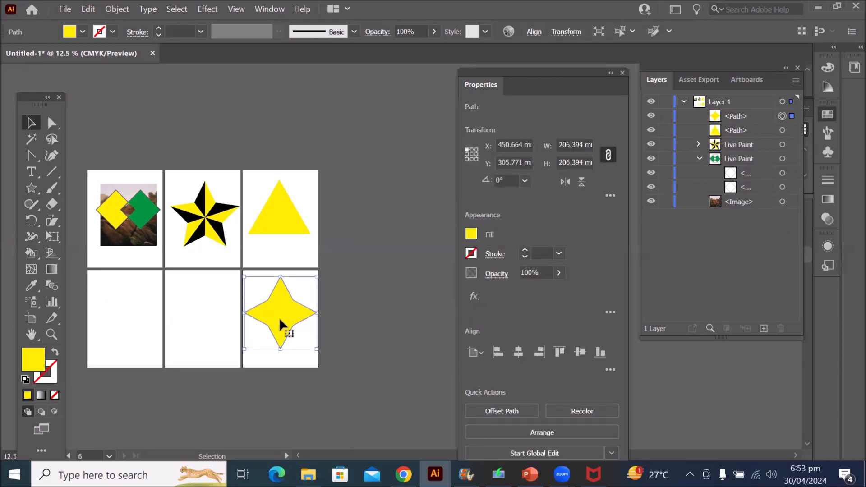
key("Delete")
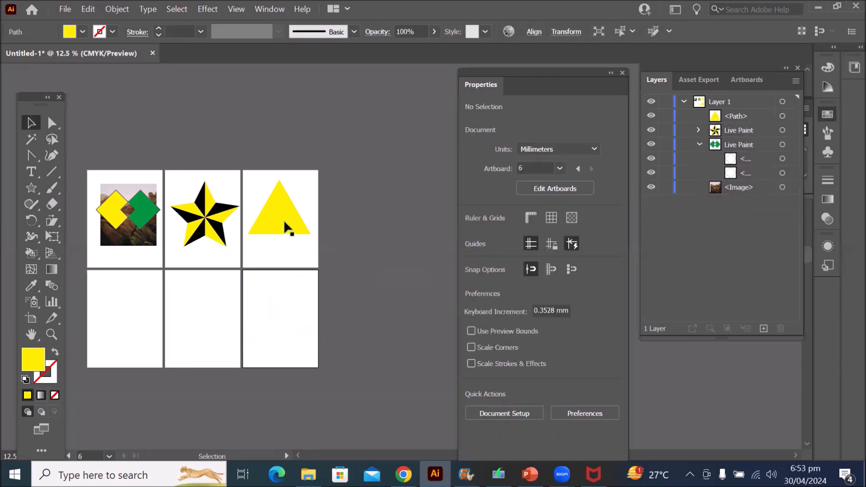
left_click(283, 220)
key("Delete")
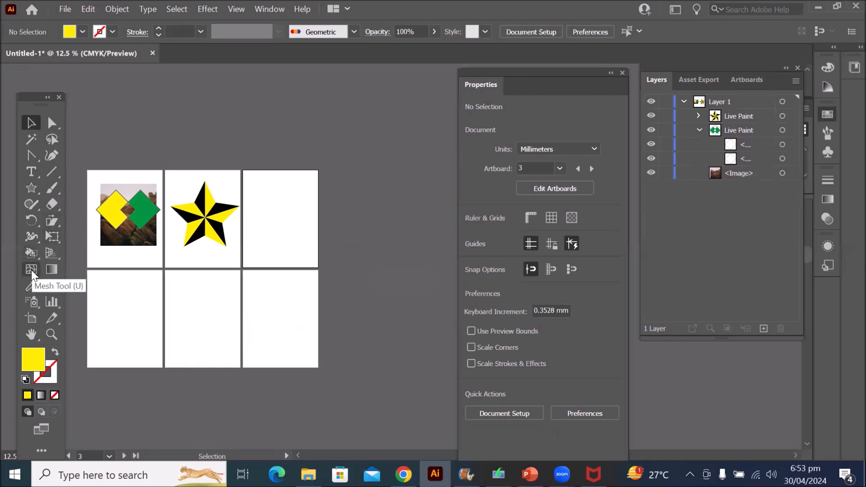
Start a star at the centre of the blank artboard beside the two-tone star and set its Radius 1 to 100 mm
left_click(34, 189)
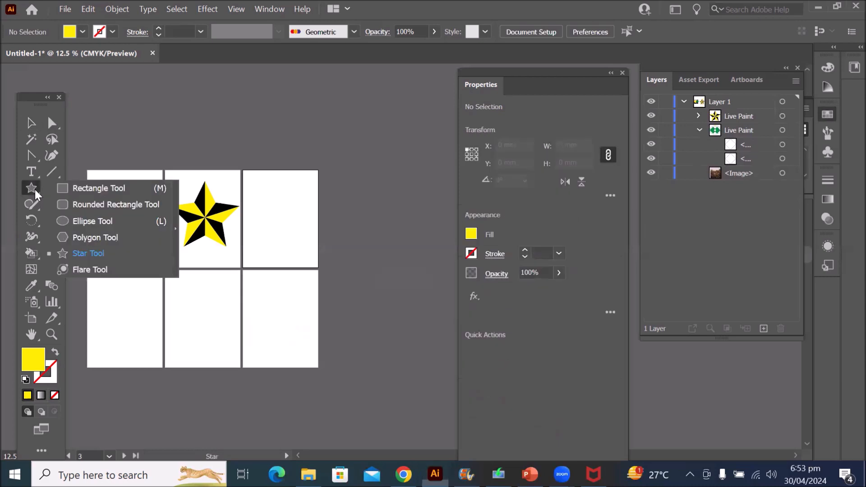
left_click(89, 251)
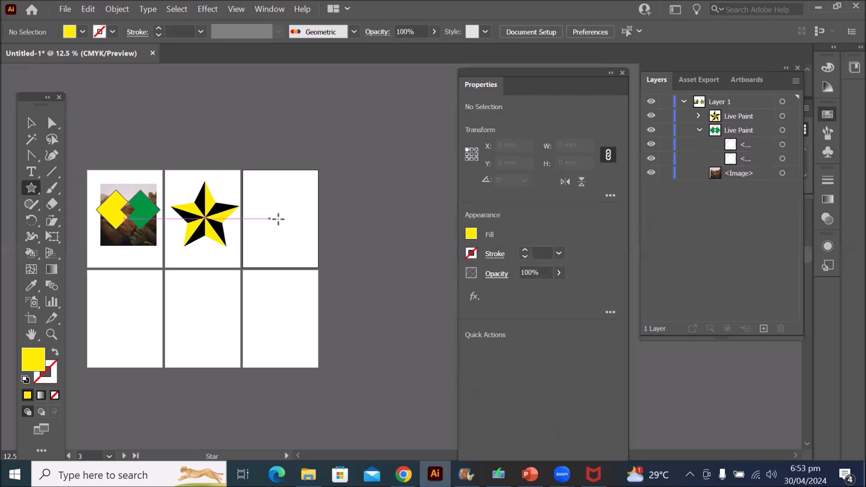
scroll(286, 216, "up", 2)
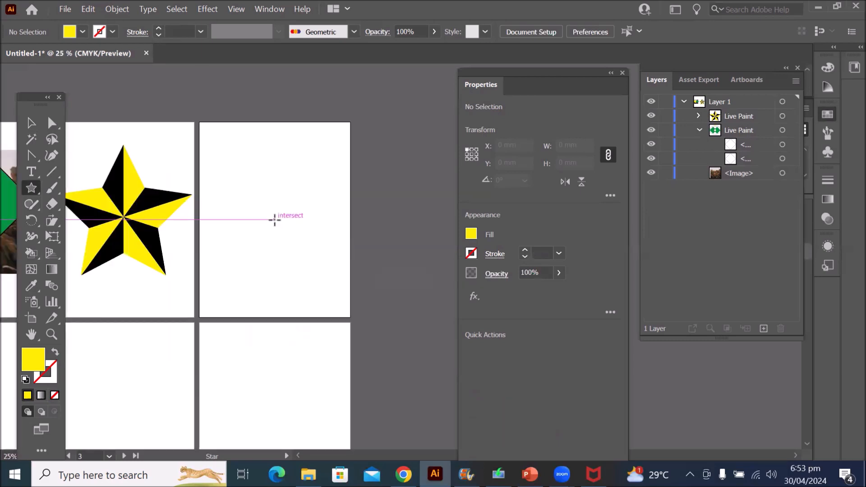
left_click(274, 220)
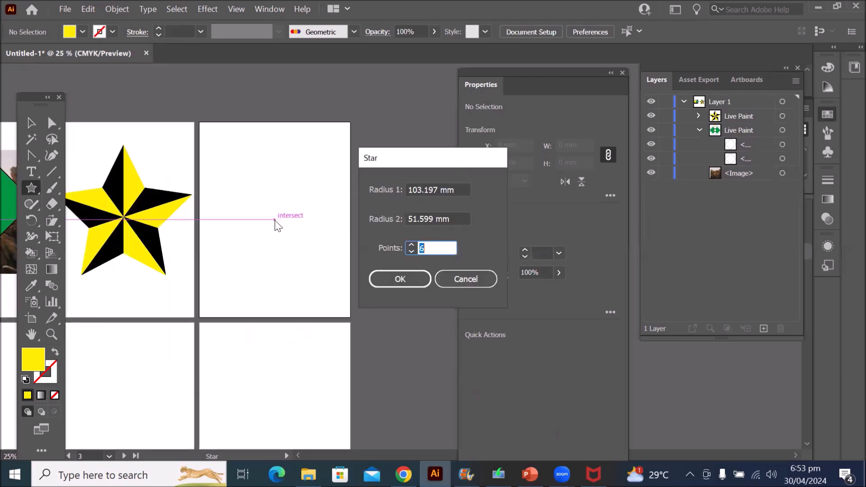
left_click(459, 186)
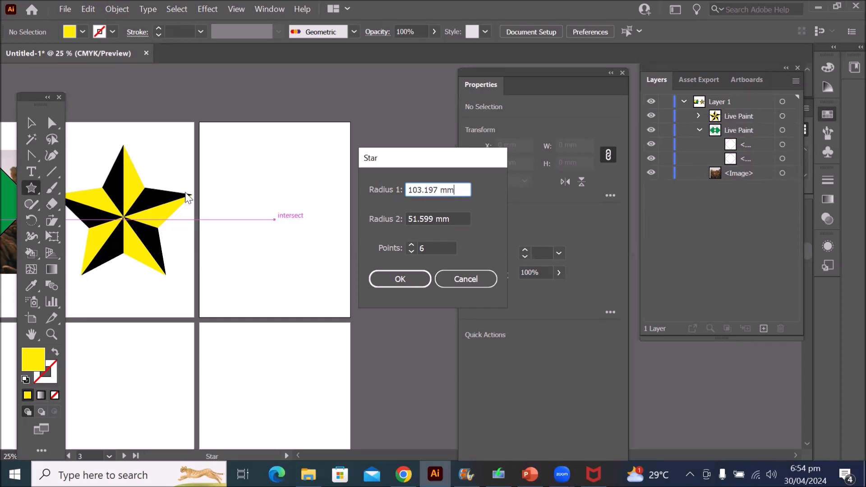
left_click(456, 222)
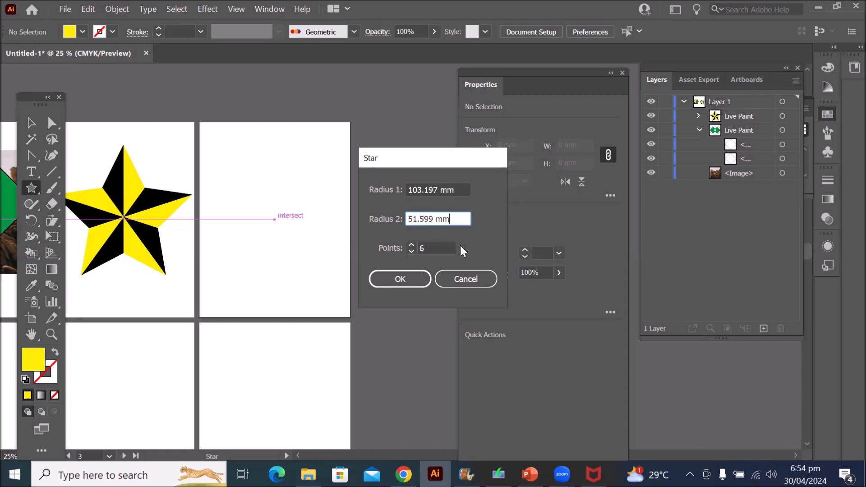
left_click_drag(461, 220, 409, 219)
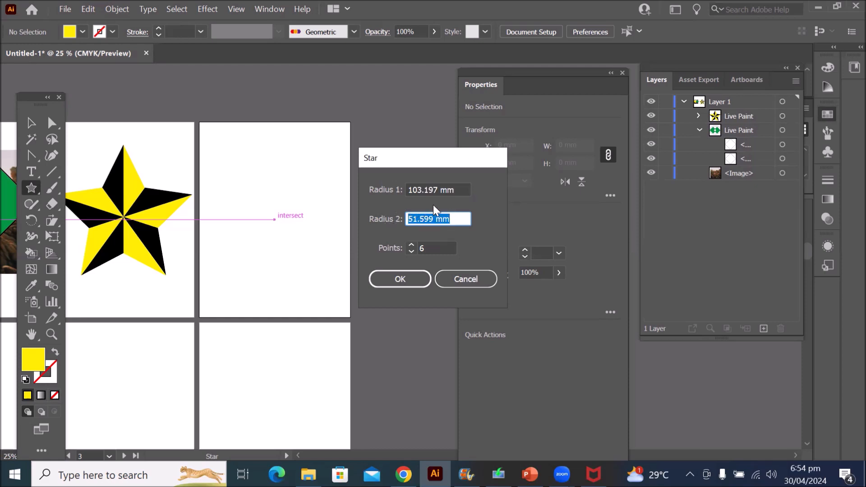
left_click_drag(453, 190, 403, 193)
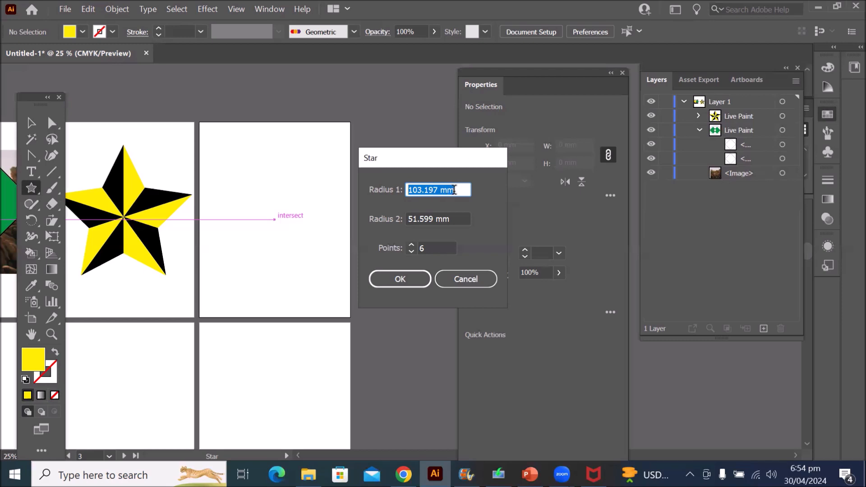
type("1")
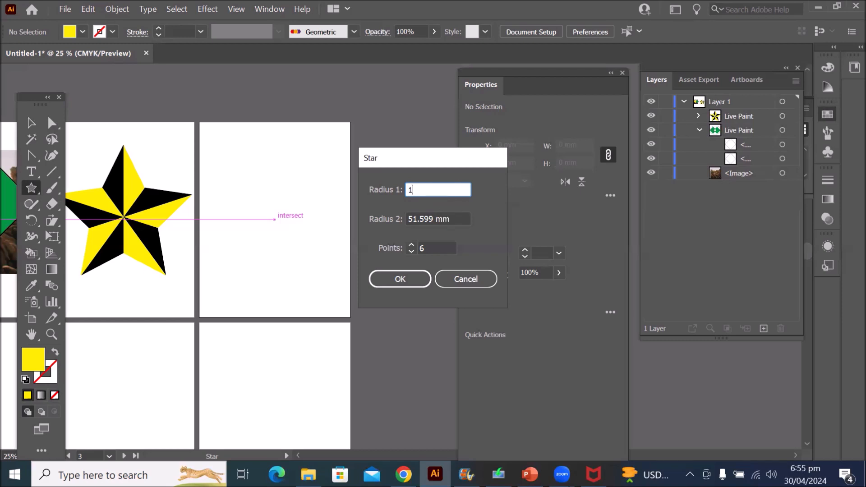
type("00")
Create the shape with Radius 2 also at 100 mm and 6 points, and delete it from the artboard
left_click(423, 218)
left_click_drag(456, 218, 325, 207)
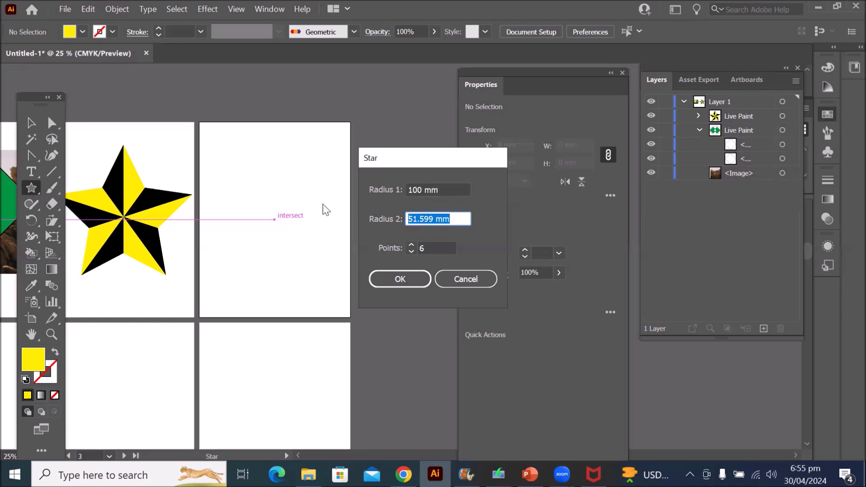
type("100")
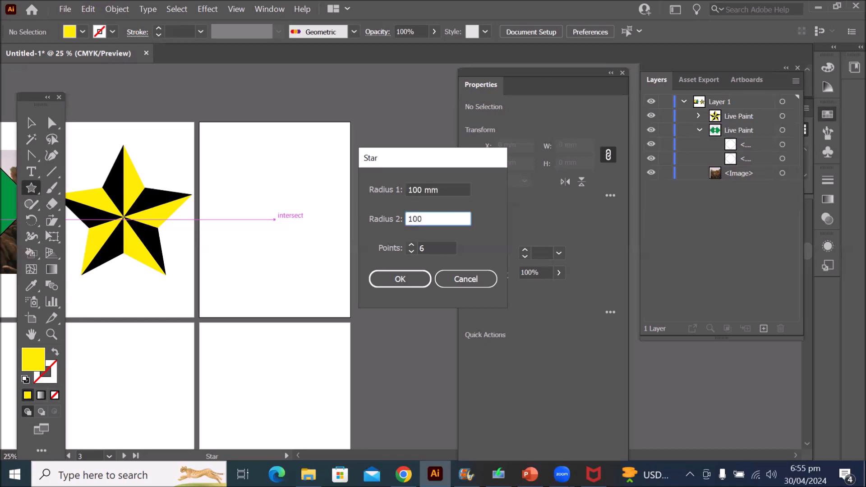
left_click(431, 248)
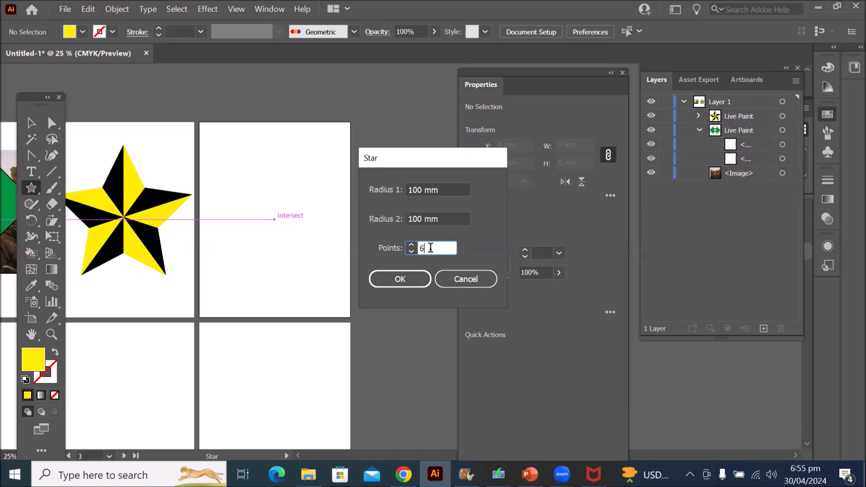
left_click_drag(428, 158, 506, 154)
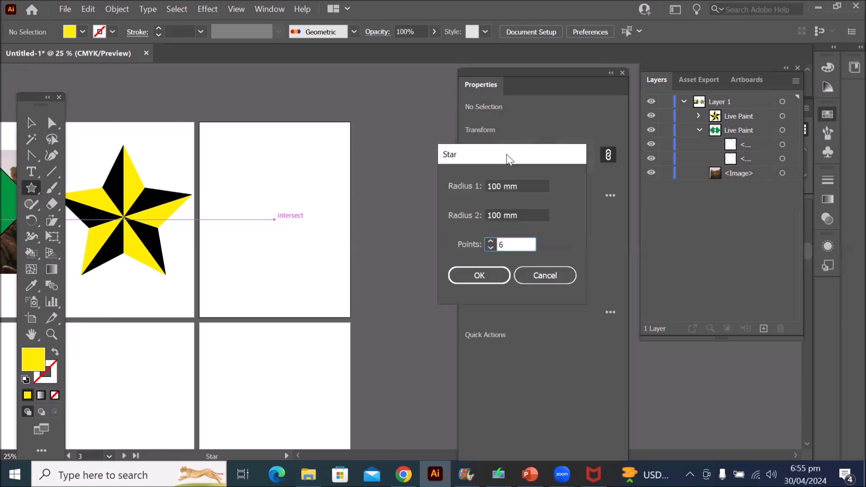
left_click(485, 268)
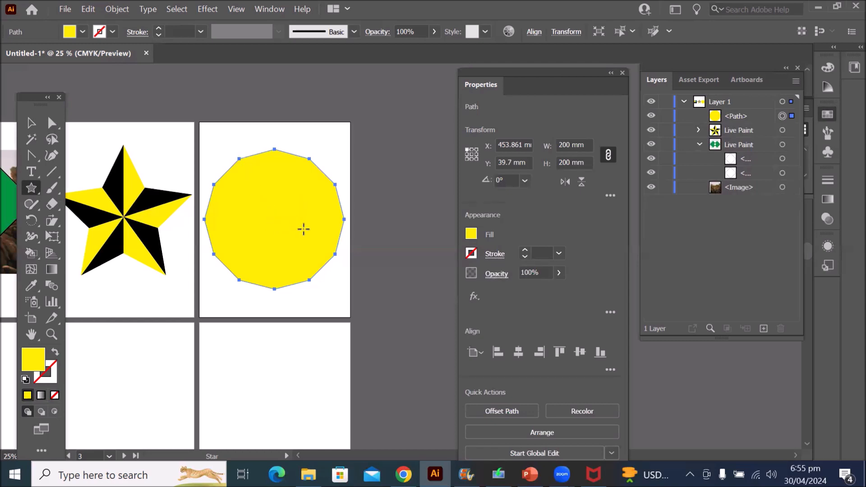
key("Delete")
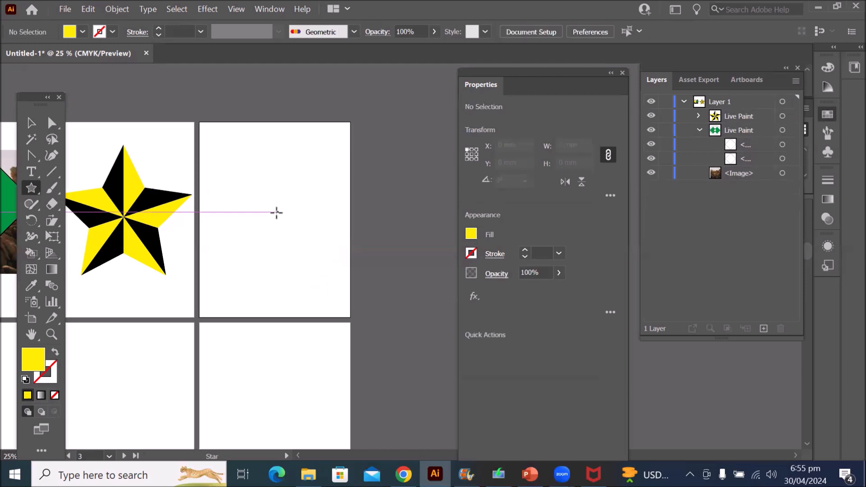
Create a 6-point star with Radius 1 at 100 mm and Radius 2 at 50 mm centred on the blank artboard beside the two-tone star
left_click(272, 217)
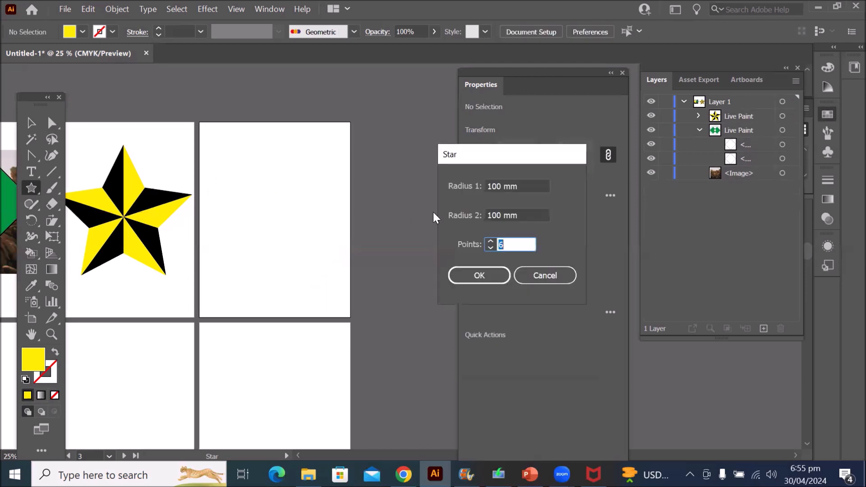
double_click(496, 186)
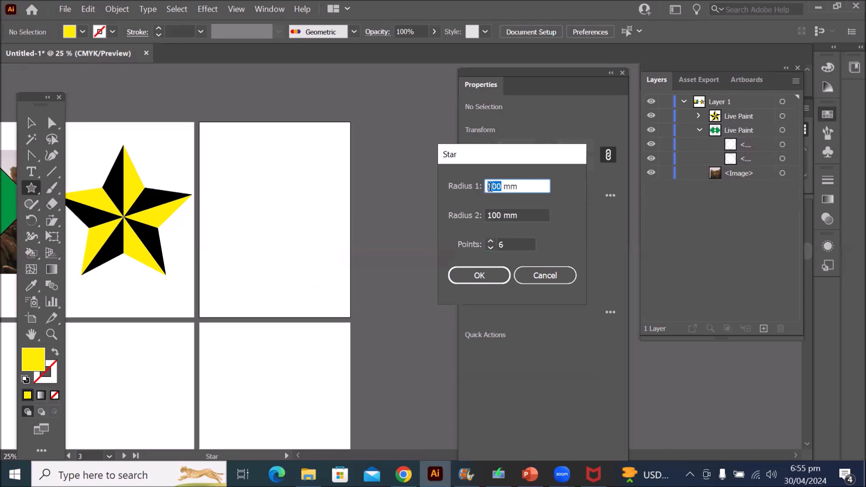
double_click(501, 212)
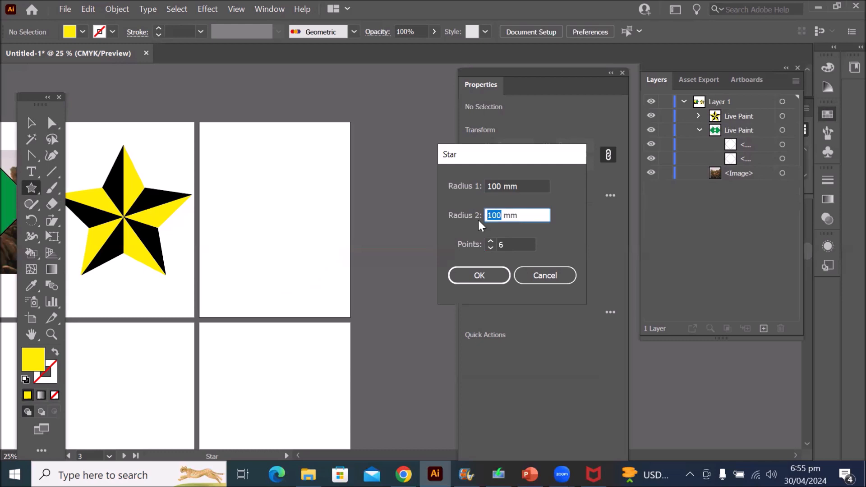
key("BackSpace")
type("50")
left_click(479, 275)
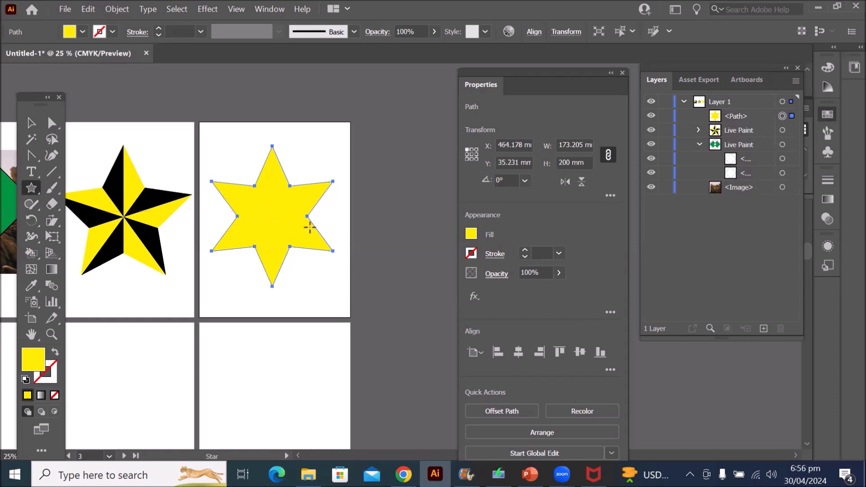
Begin drawing a star on the middle artboard of the second row and reduce its number of points while sizing it
scroll(309, 225, "down", 1)
scroll(296, 386, "up", 4)
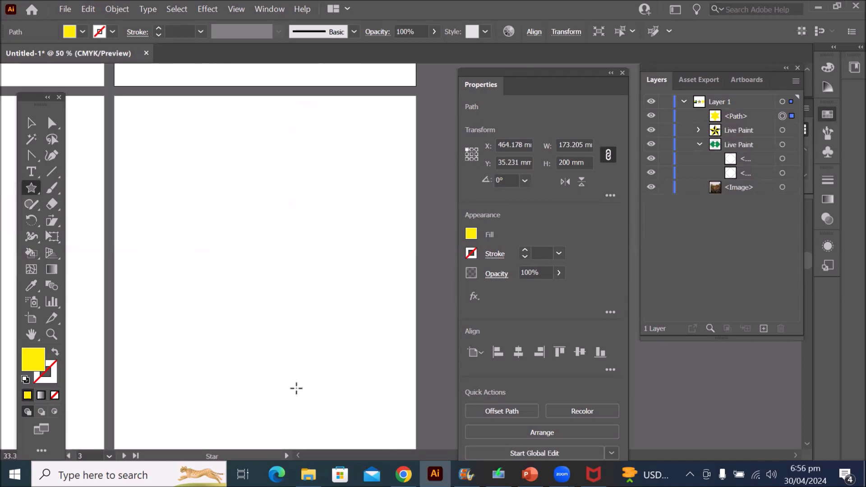
scroll(296, 388, "down", 2)
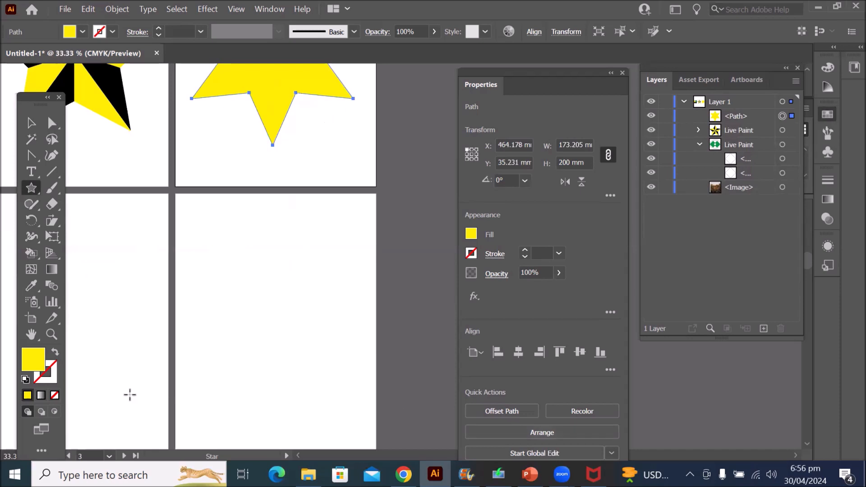
scroll(131, 231, "down", 3)
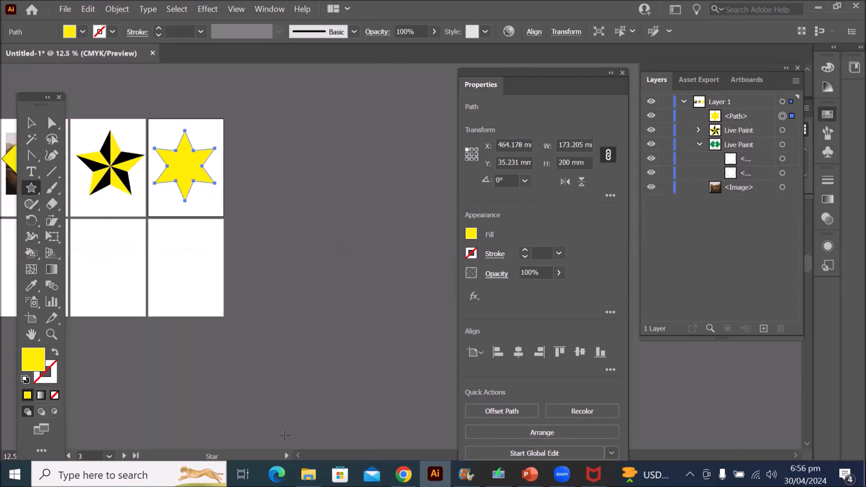
left_click_drag(183, 289, 273, 273)
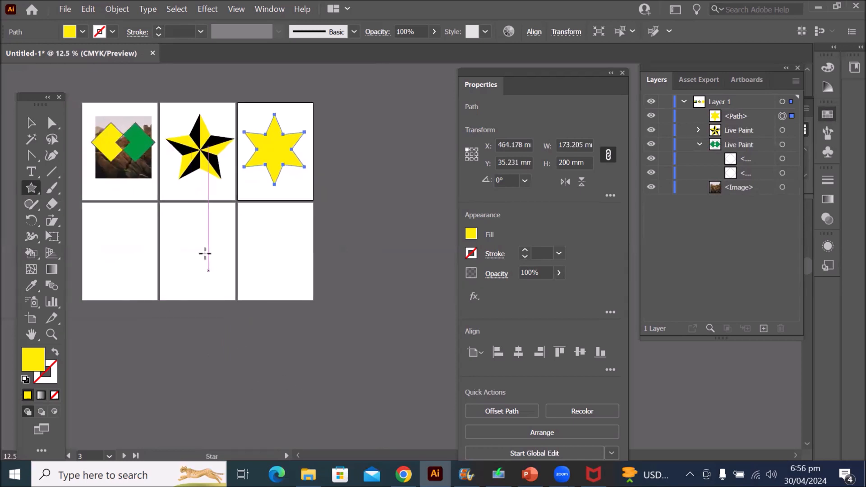
left_click_drag(185, 224, 207, 258)
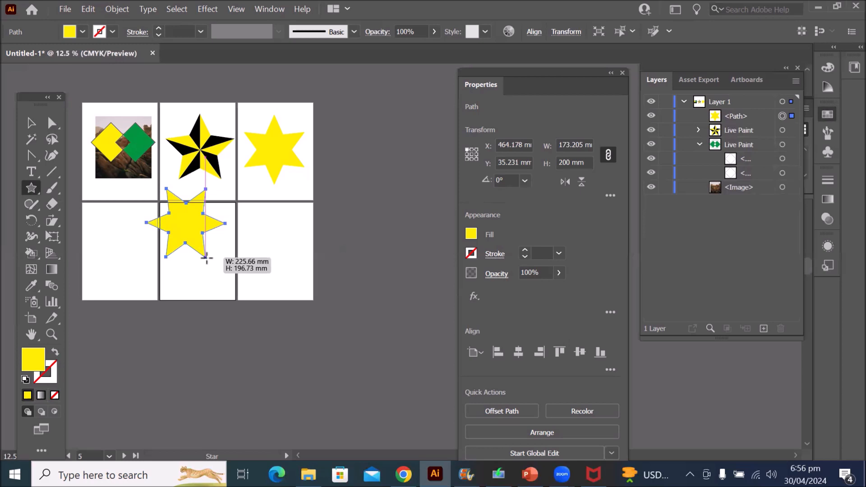
key("Down")
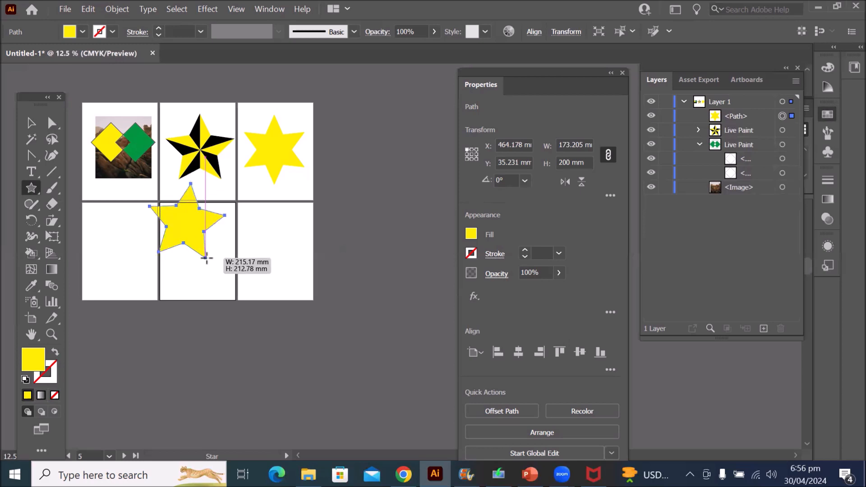
key("Down")
key("Down")
left_click_drag(207, 258, 215, 239)
Keep raising the star's point count until it forms a dense sunburst, and finish it at about 195 mm across
key("Up")
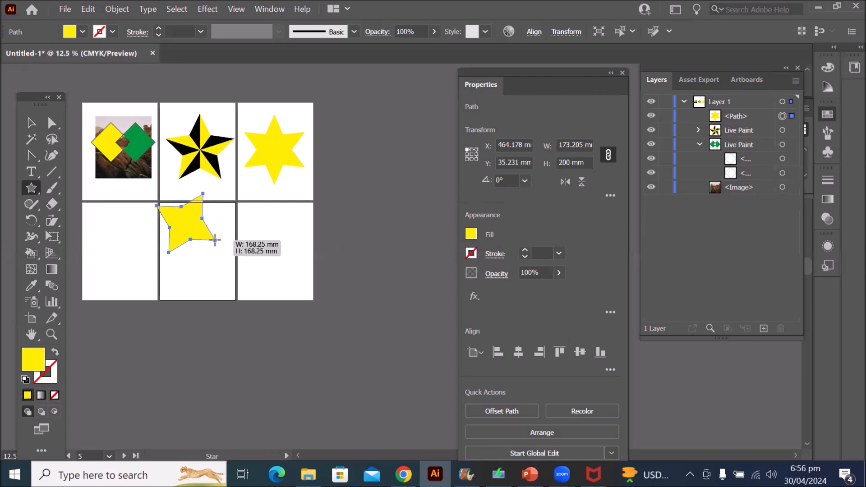
key("Up")
key("Up")
key("Up")
key("Up")
key("Up")
key("Up")
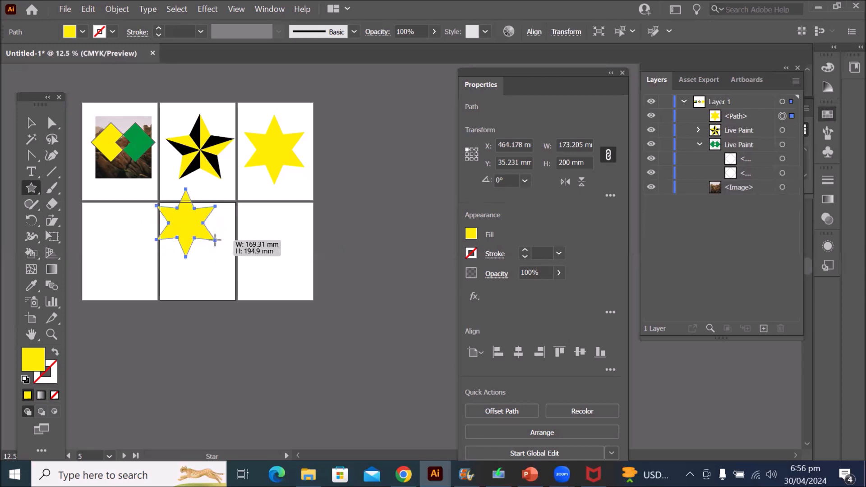
key("Up")
key("Up")
key("Up")
key("Up")
key("Up")
key("Up")
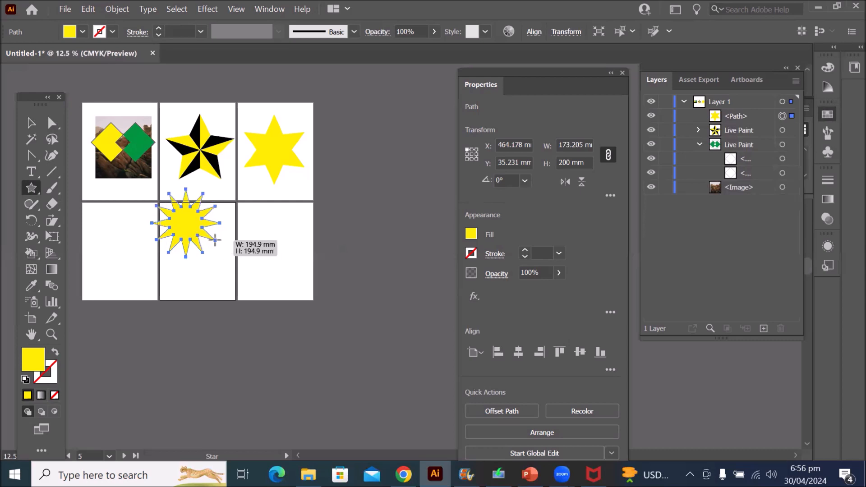
key("Up")
key("Up")
key("Up")
key("Up")
key("Up")
key("Up")
key("Up")
key("Up")
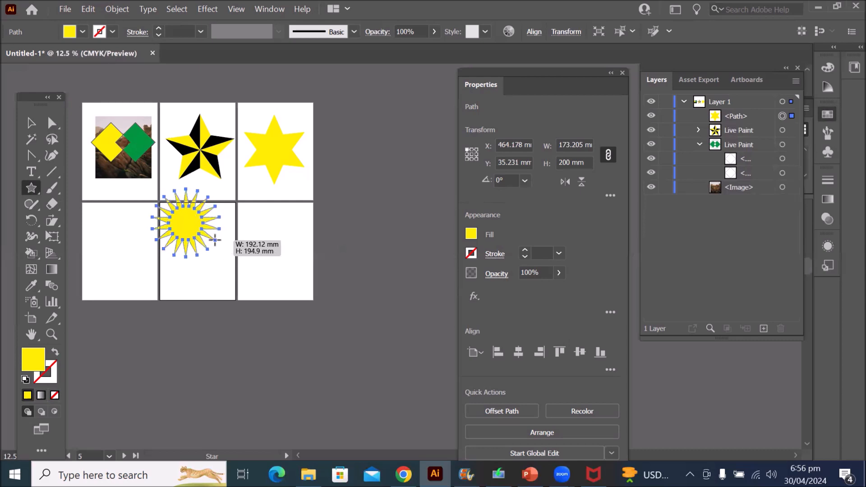
key("Up")
key("Up")
key("Up")
key("Up")
key("Up")
key("Up")
key("Up")
key("Up")
key("Up")
key("Up")
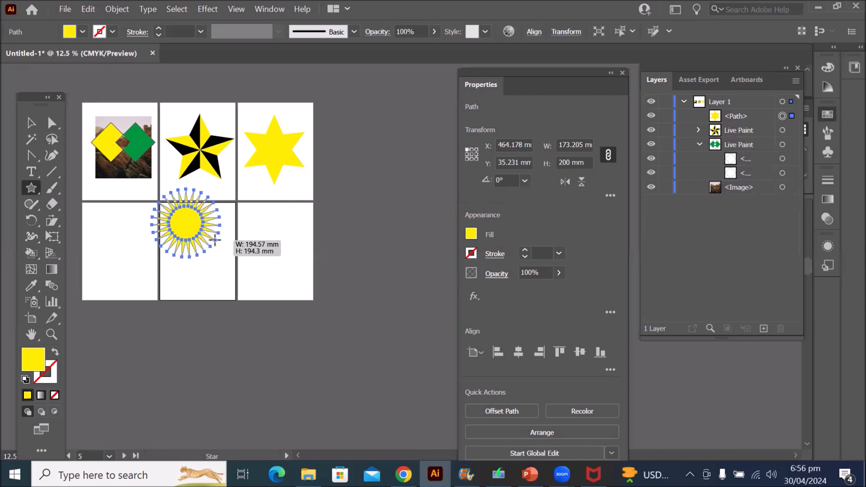
left_click_drag(214, 240, 214, 239)
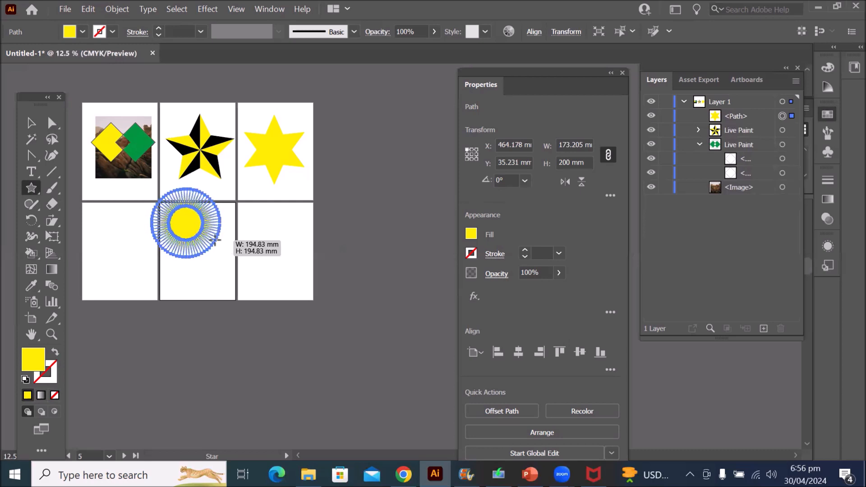
left_click_drag(214, 239, 214, 239)
Inspect the sunburst's fine rays up close and move it onto the first artboard of the second row
scroll(172, 178, "up", 4)
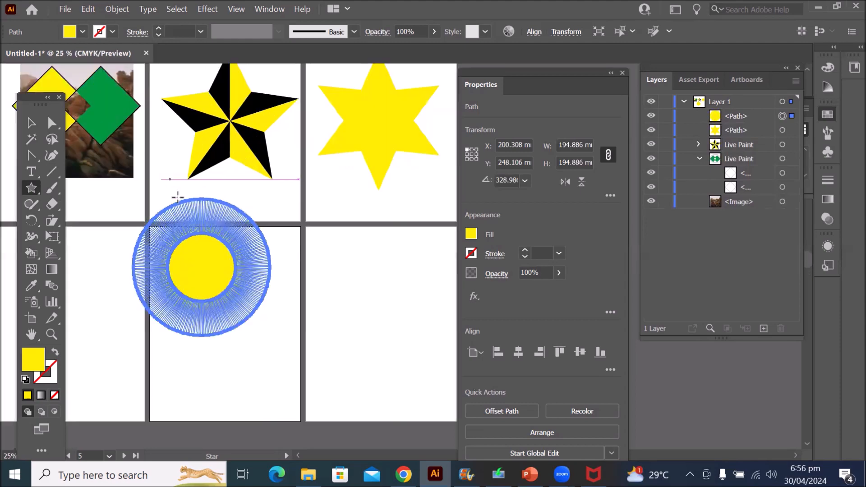
scroll(251, 241, "up", 2)
left_click(29, 121)
left_click(341, 101)
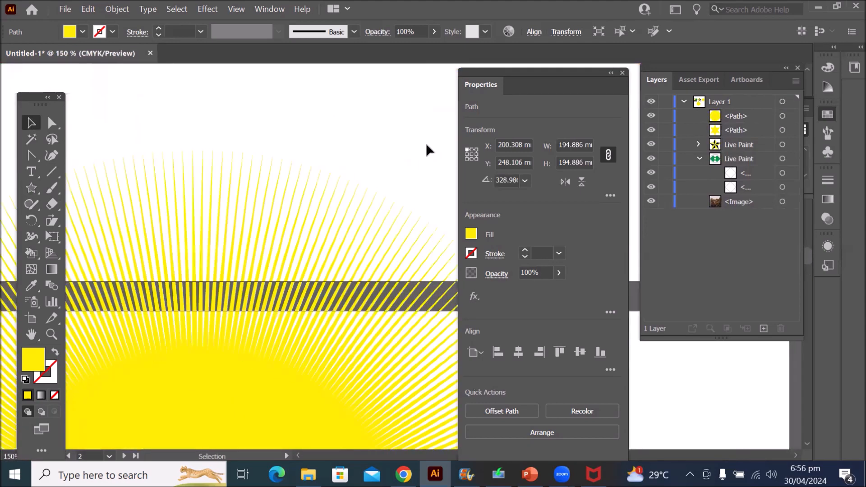
scroll(425, 144, "down", 3)
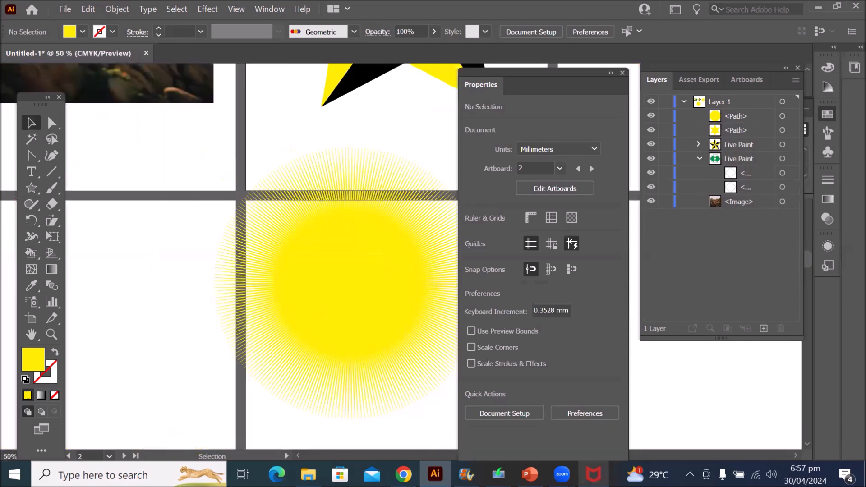
mouse_move(593, 473)
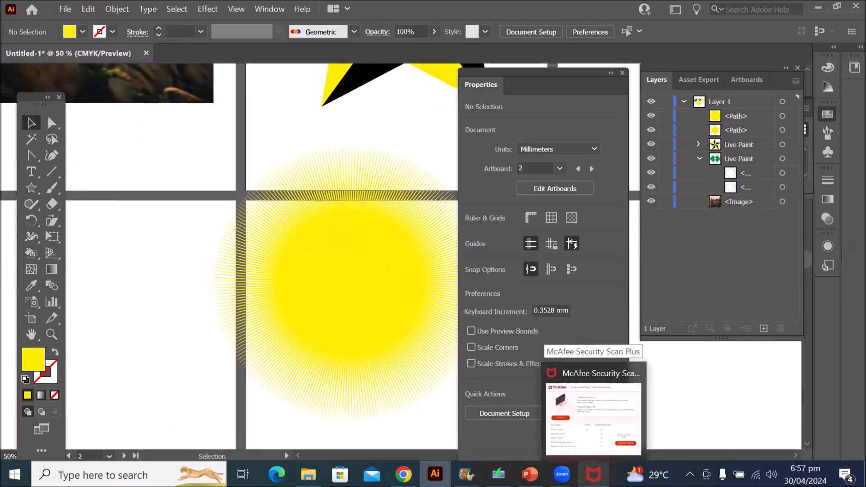
left_click(387, 315)
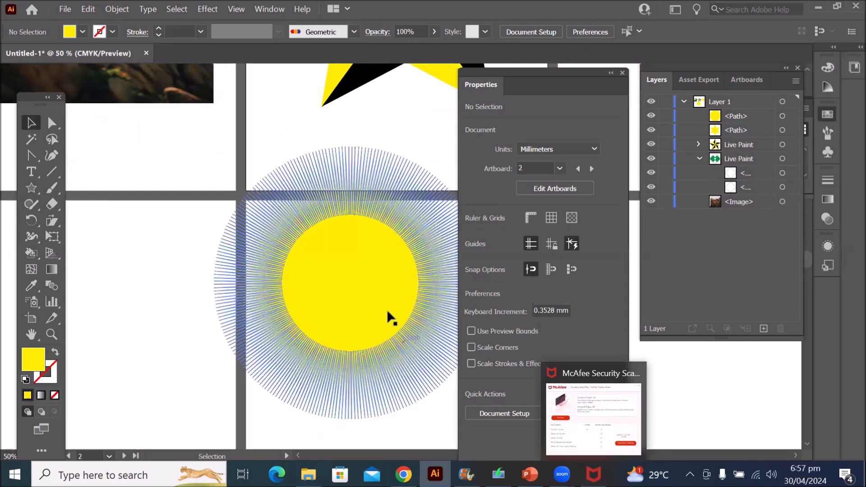
left_click_drag(283, 341, 233, 355)
Draw a rectangle about 212 by 279 mm covering the middle artboard of the second row and fill it with black
scroll(297, 324, "down", 3)
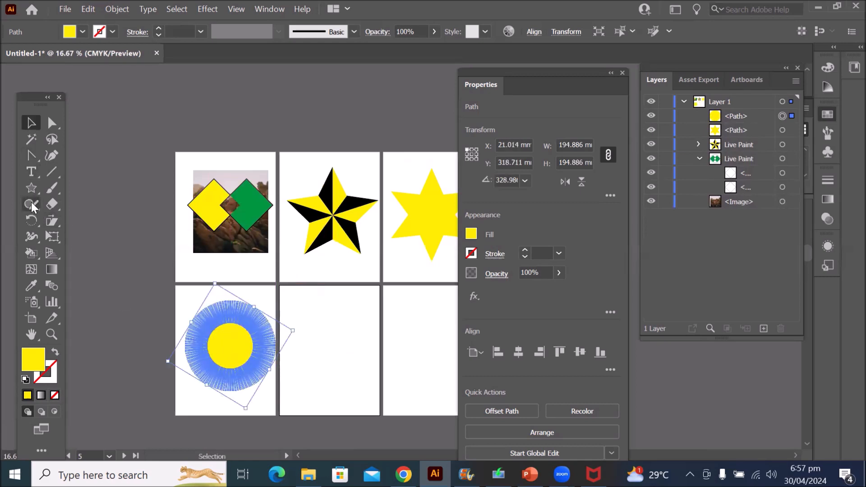
left_click(31, 189)
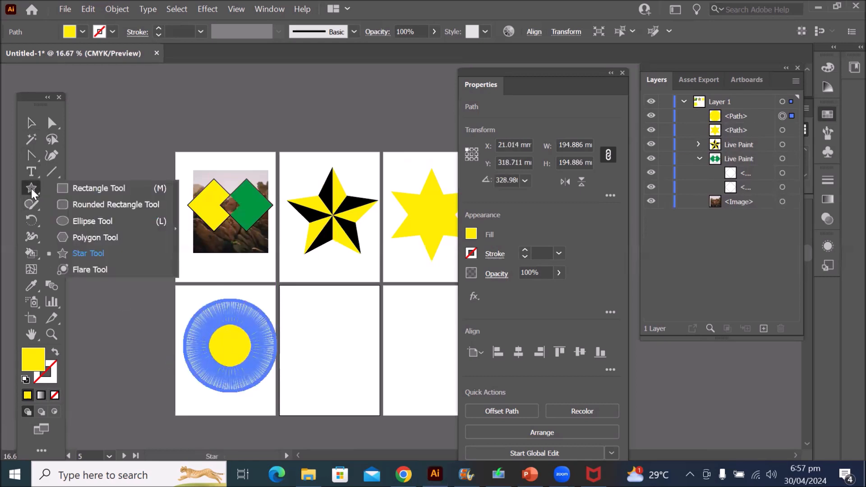
left_click(80, 189)
left_click_drag(280, 286, 380, 415)
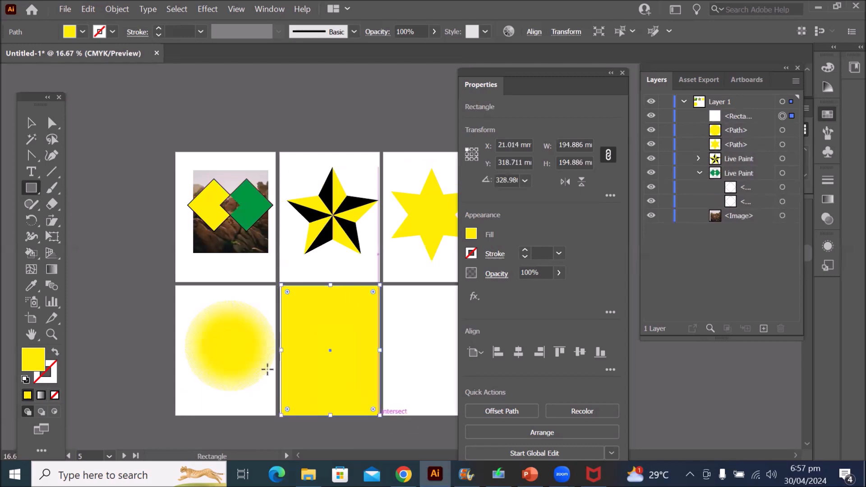
left_click(83, 32)
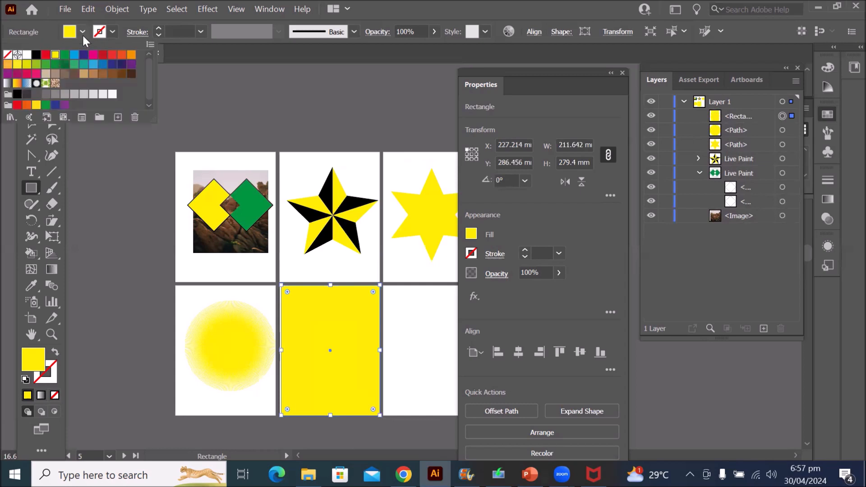
left_click(36, 56)
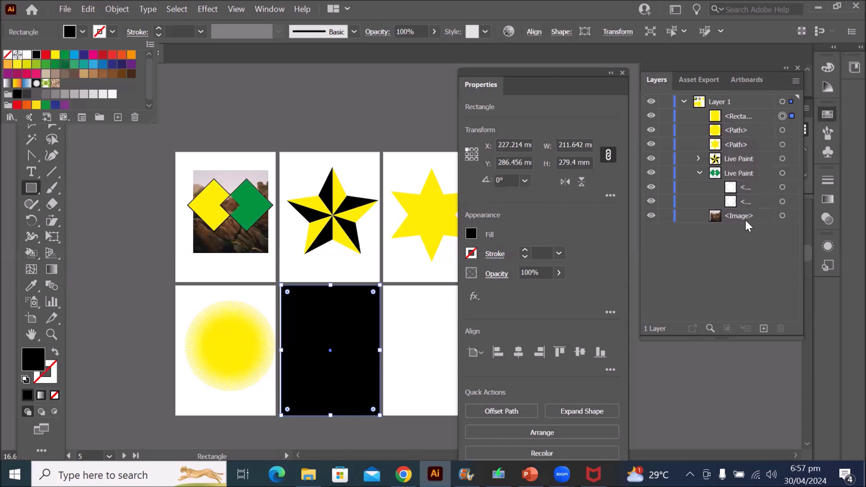
Place the sunburst path above the black rectangle in the stacking order of Layer 1
left_click(754, 116)
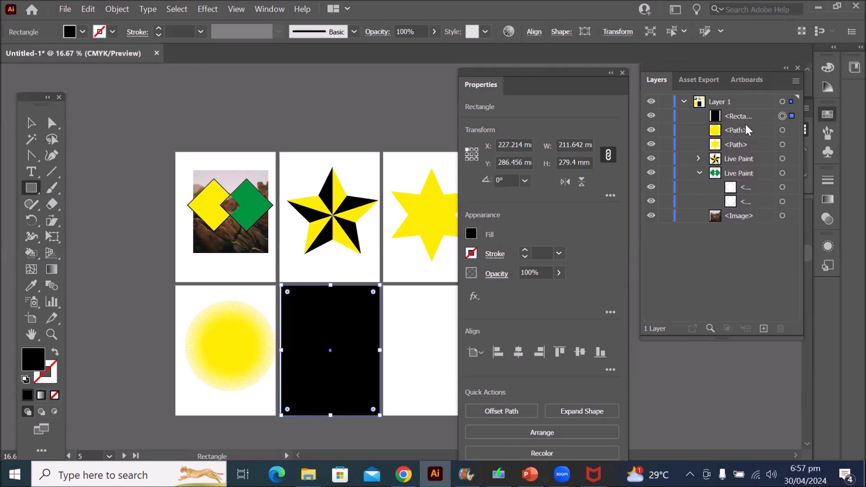
left_click(782, 131)
left_click_drag(740, 130, 745, 113)
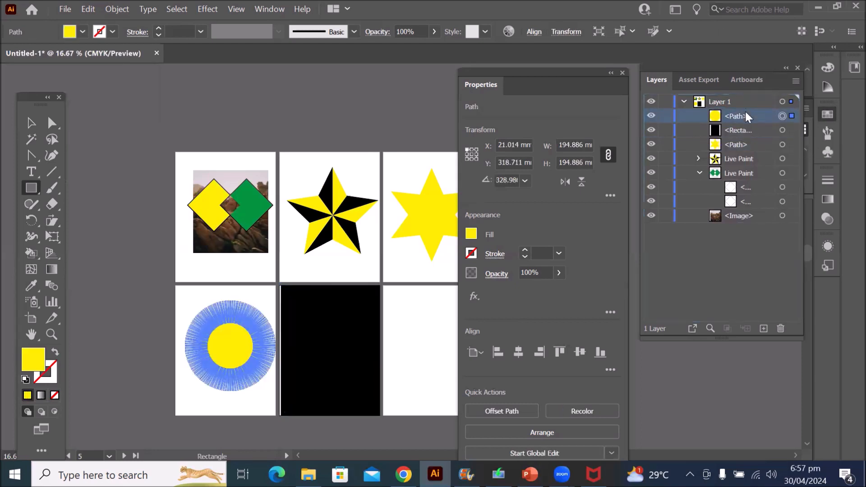
Move the sunburst onto the centre of the black rectangle and deselect it to examine its rays against the dark background
left_click(33, 128)
left_click_drag(231, 346, 326, 343)
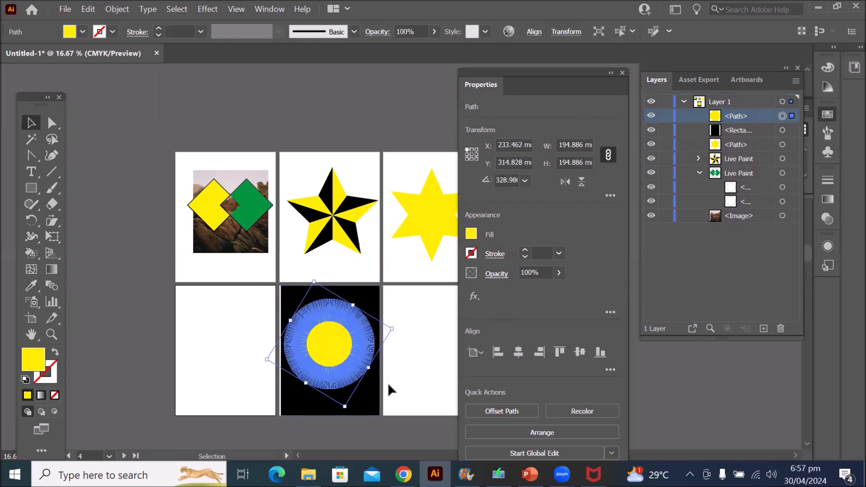
scroll(389, 379, "up", 2)
left_click(393, 357)
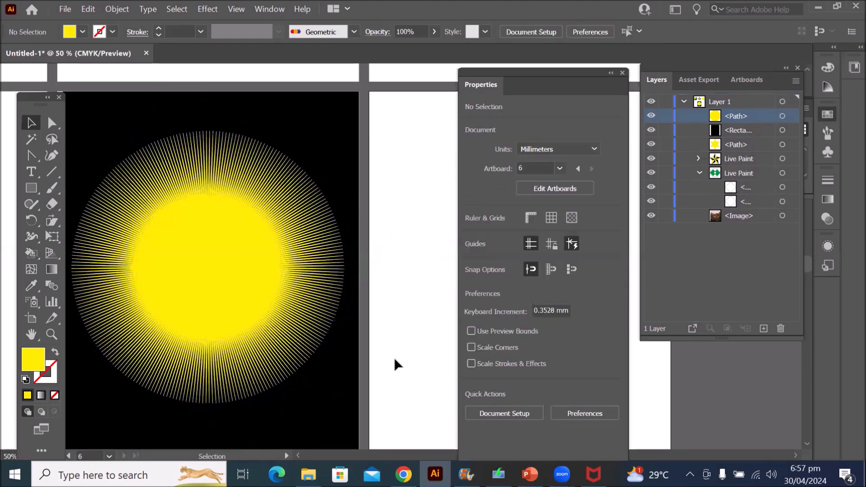
scroll(394, 357, "down", 2)
scroll(394, 392, "up", 2)
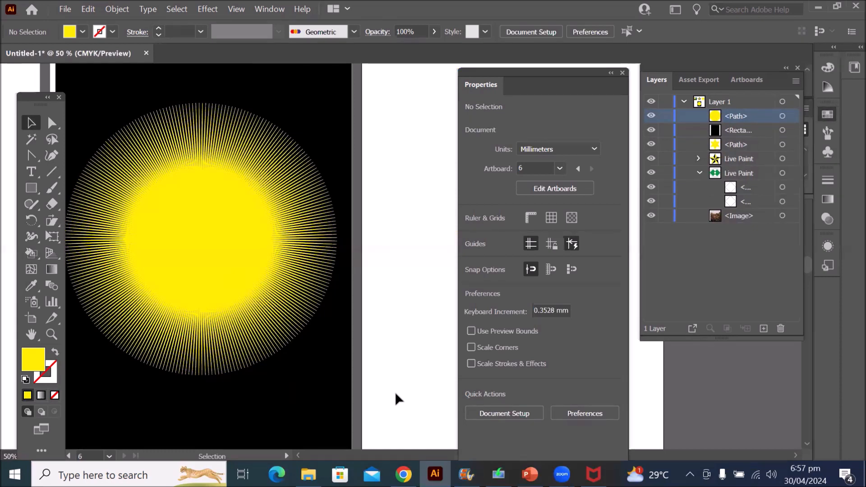
Scale the sunburst down to roughly a quarter of its size in the black rectangle's upper-left corner, and select the rectangle
left_click(198, 231)
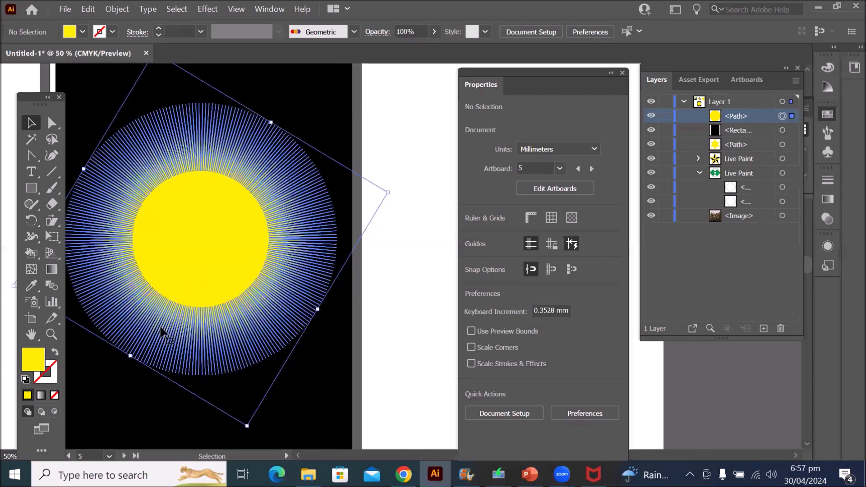
scroll(188, 290, "down", 2)
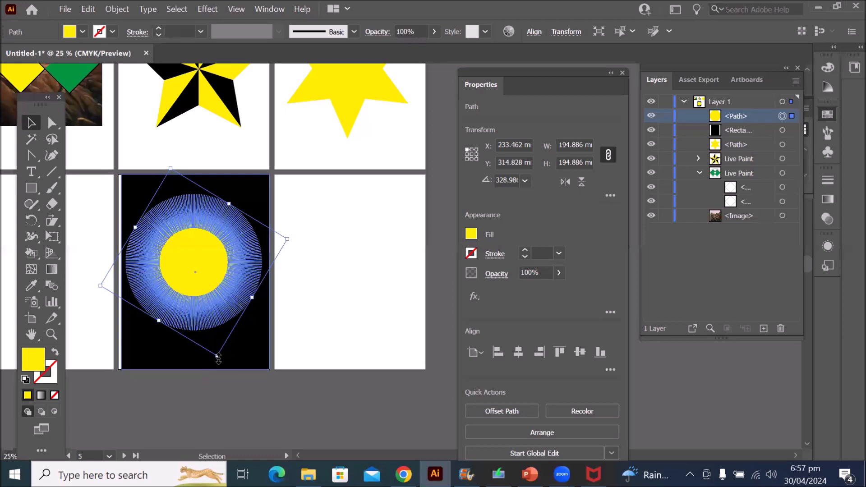
left_click_drag(218, 358, 148, 203)
left_click(199, 298)
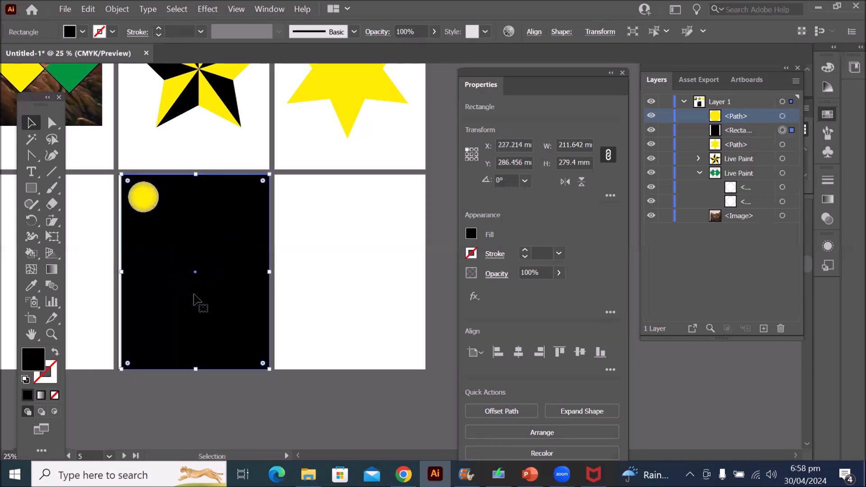
scroll(101, 240, "up", 2)
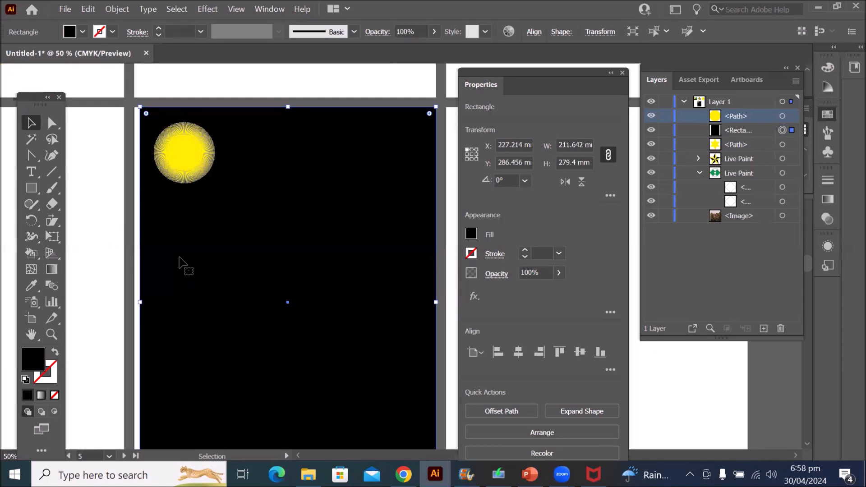
Fill the small sunburst on the black rectangle with white and examine its rays against the dark background
left_click(176, 150)
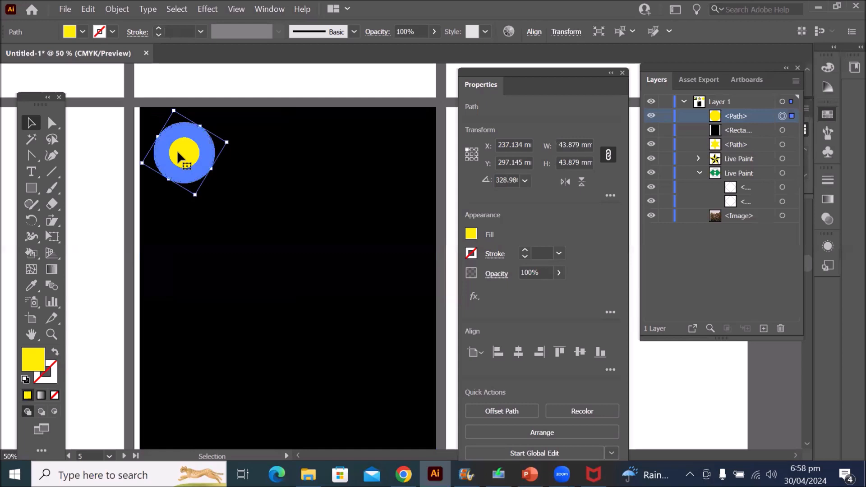
left_click(82, 31)
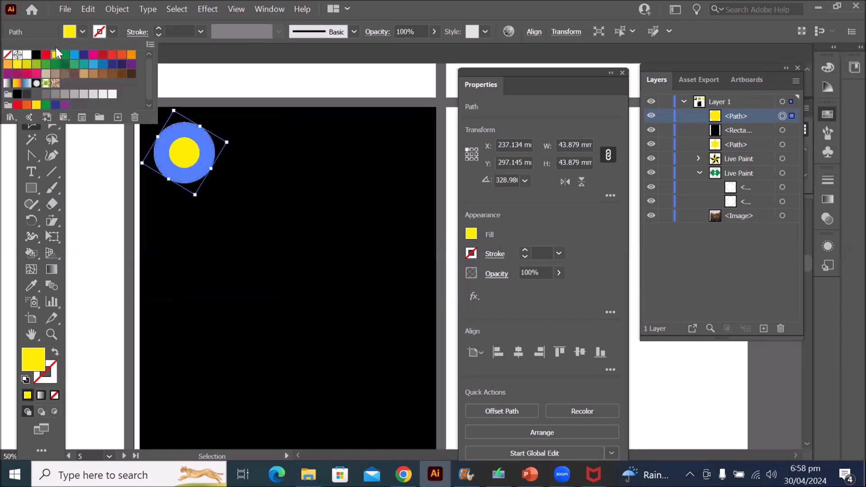
left_click(27, 55)
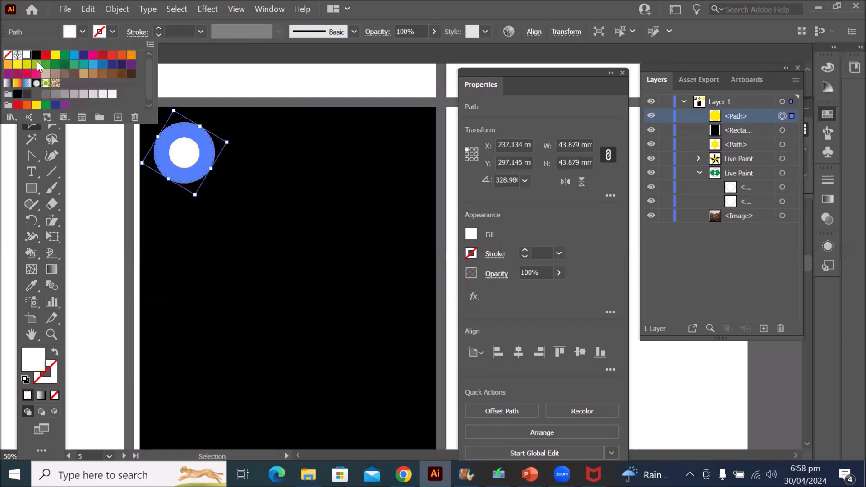
left_click(328, 309)
left_click(328, 309)
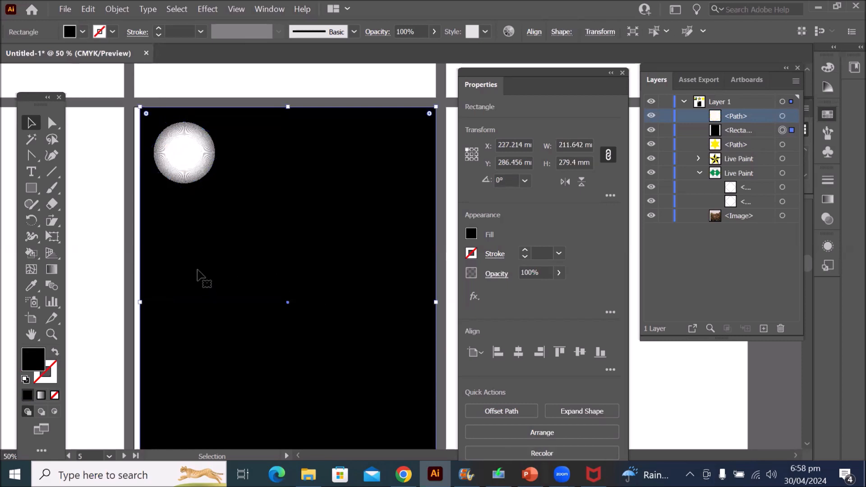
scroll(186, 219, "up", 4)
scroll(180, 196, "down", 5)
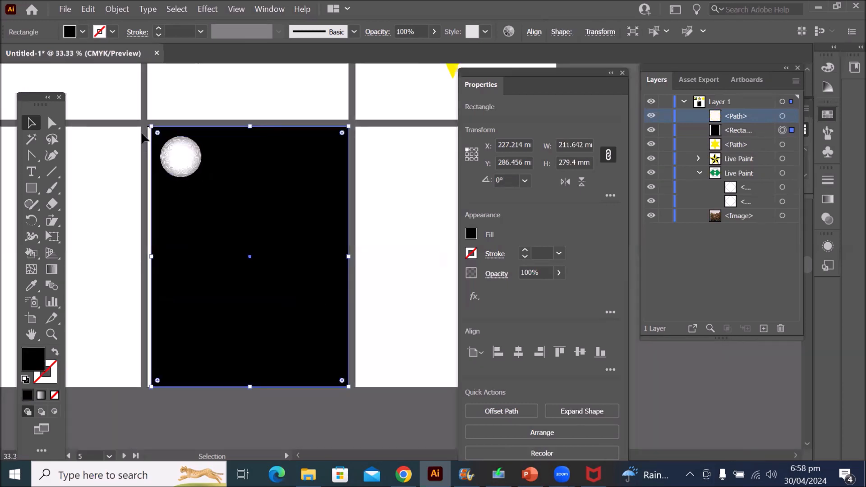
scroll(135, 129, "up", 5)
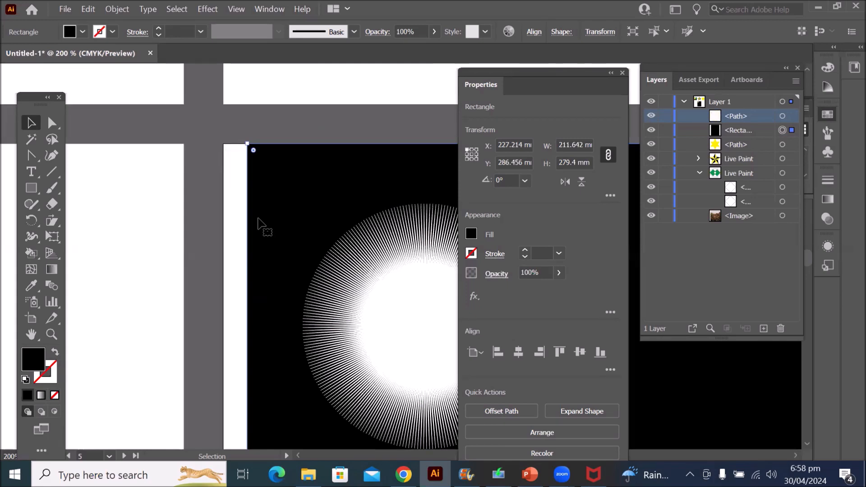
scroll(197, 225, "down", 5)
scroll(198, 232, "down", 2)
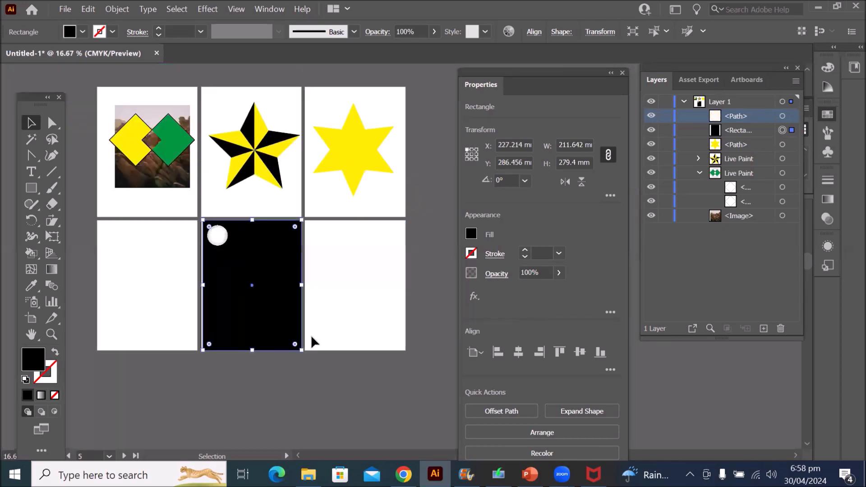
scroll(310, 334, "up", 2)
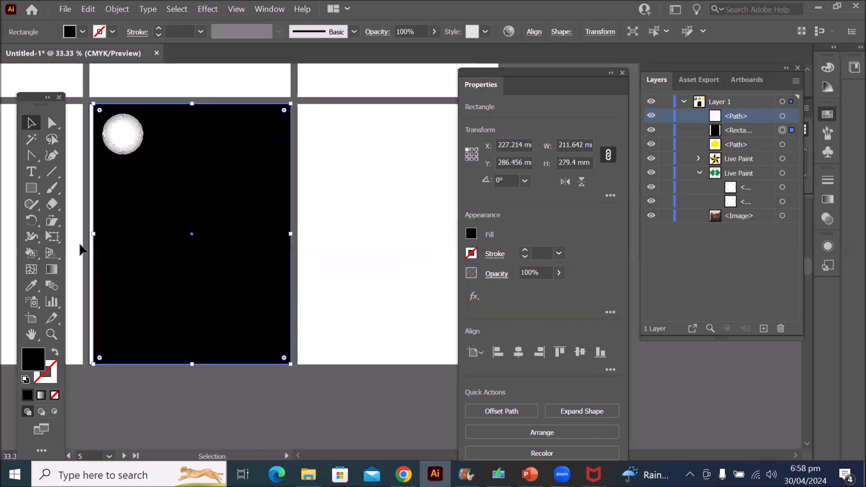
Move the white sunburst from the black rectangle's upper-left corner to its bottom centre
left_click(33, 191)
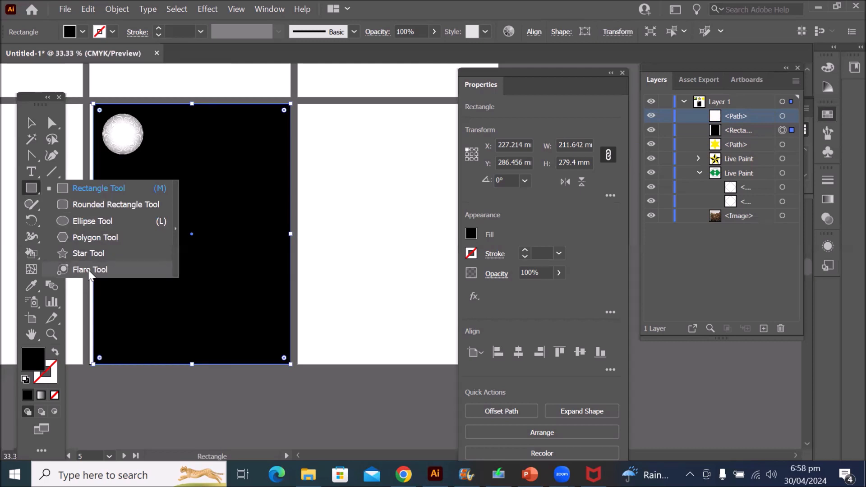
left_click(33, 98)
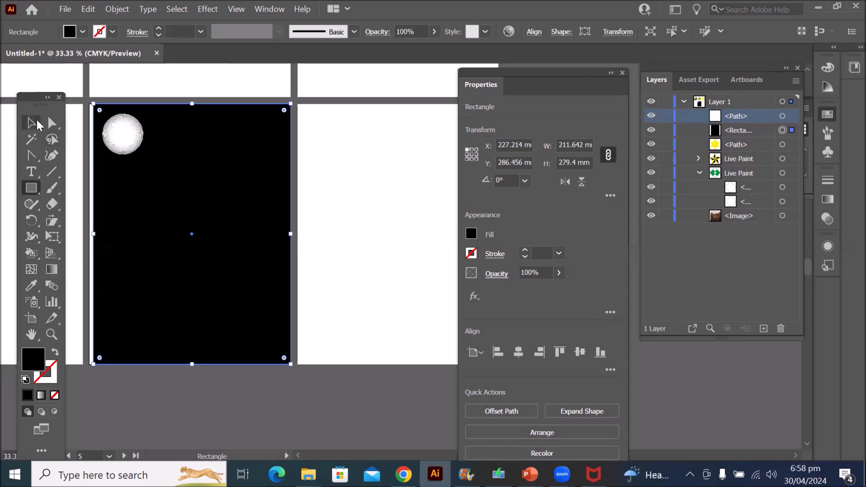
left_click(34, 121)
left_click_drag(121, 135, 178, 334)
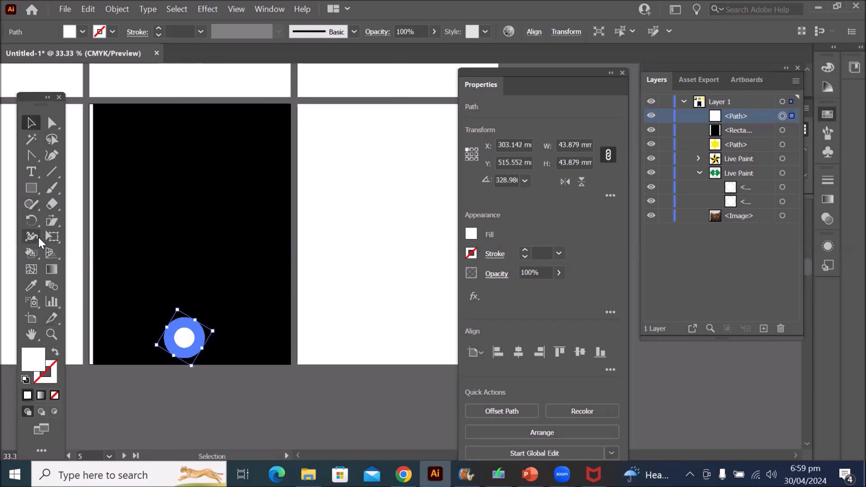
Place a flare in the black rectangle's upper half with diameter 100 pt, 15 rays, 10 rings and direction 45°
left_click(31, 189)
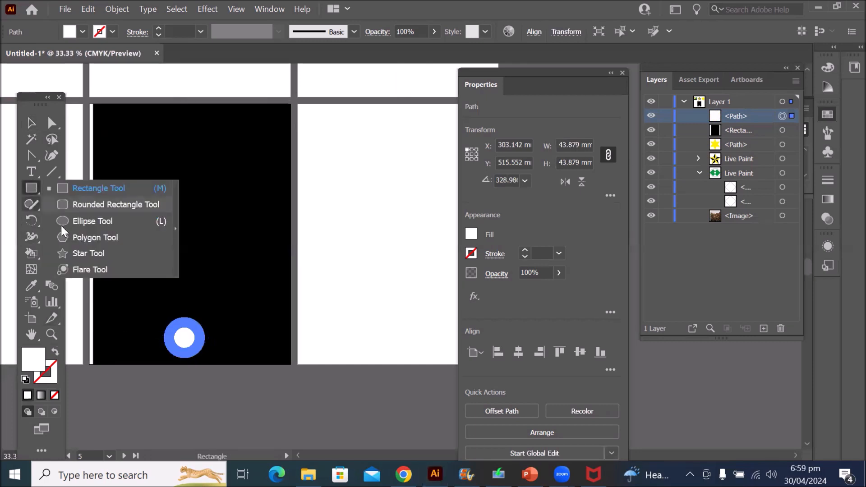
left_click(89, 270)
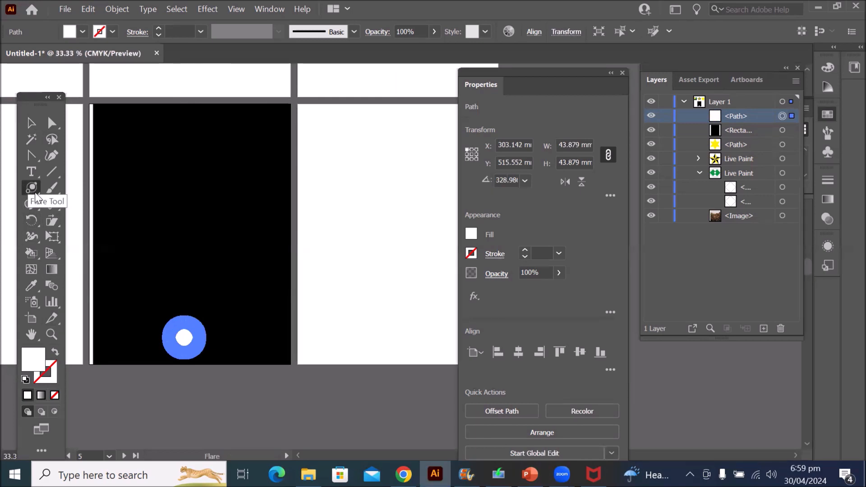
left_click(195, 170)
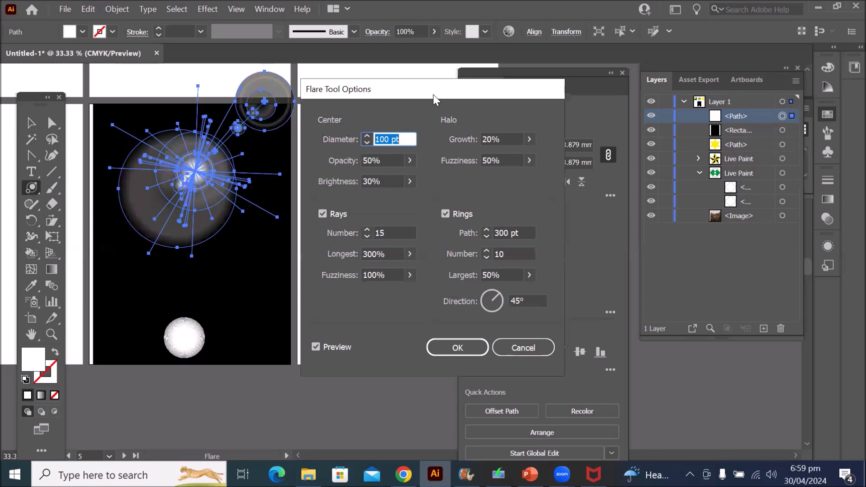
left_click_drag(433, 94, 551, 129)
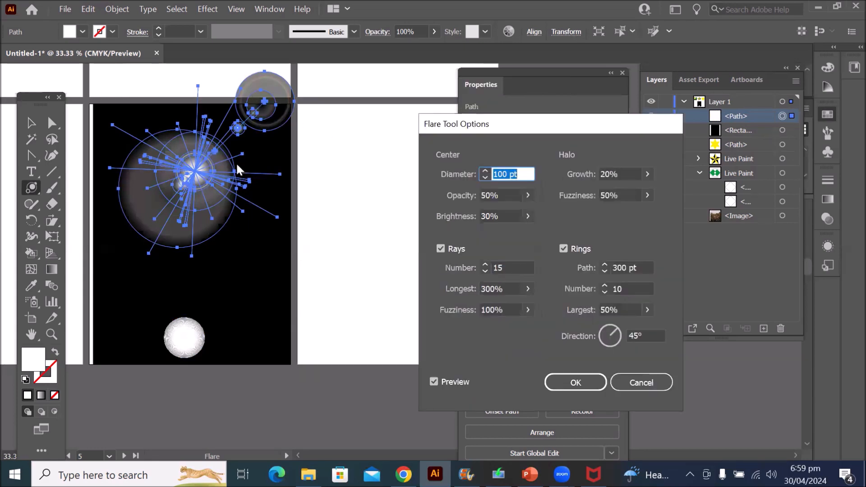
left_click(582, 382)
Move the flare slightly down so it fits within the black rectangle, and deselect it
left_click(31, 122)
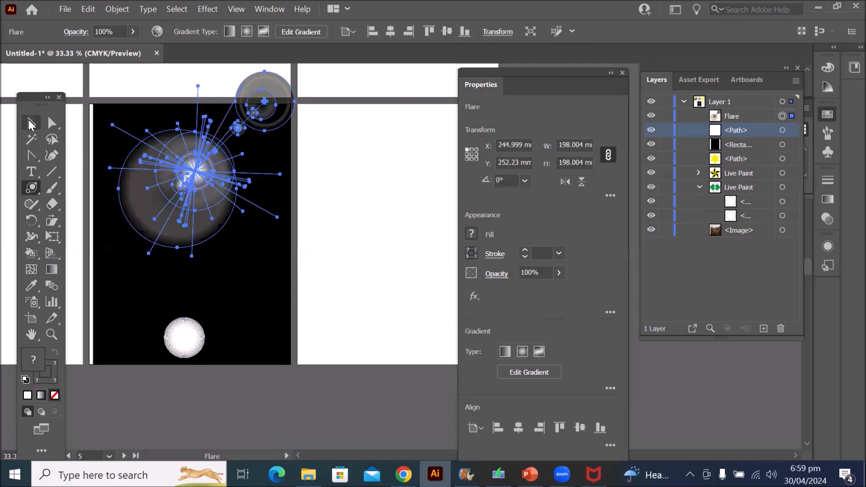
left_click_drag(210, 219, 201, 249)
left_click(372, 218)
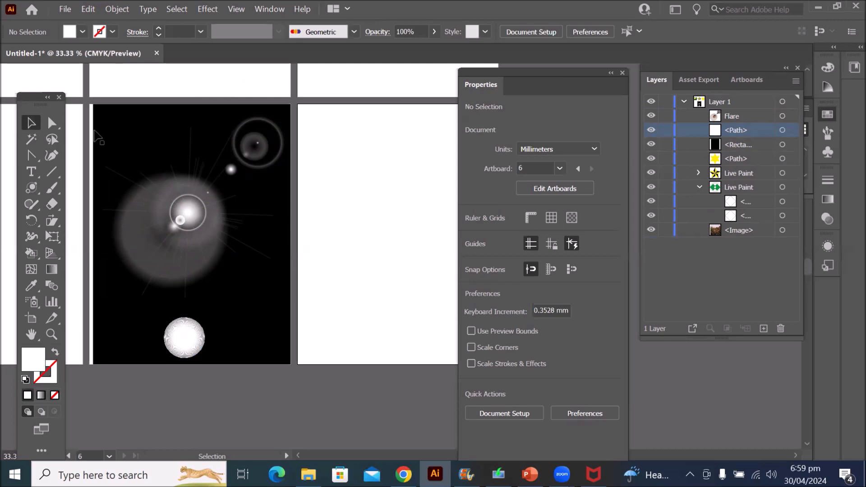
Start placing an image and open the Transparent PNG folder inside the Images folder
left_click(63, 10)
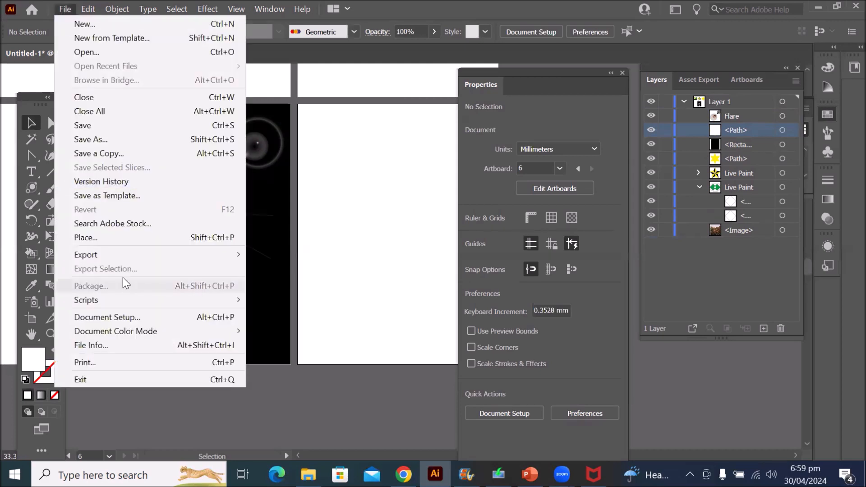
left_click(138, 238)
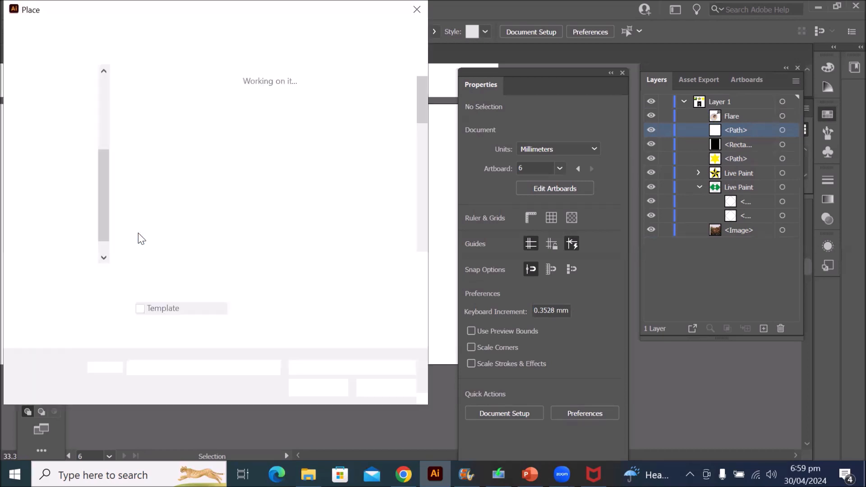
left_click(154, 27)
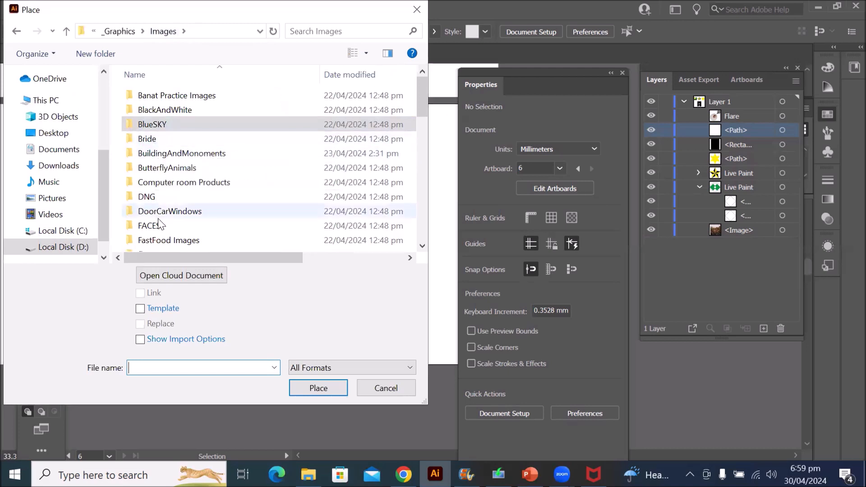
scroll(159, 223, "down", 2)
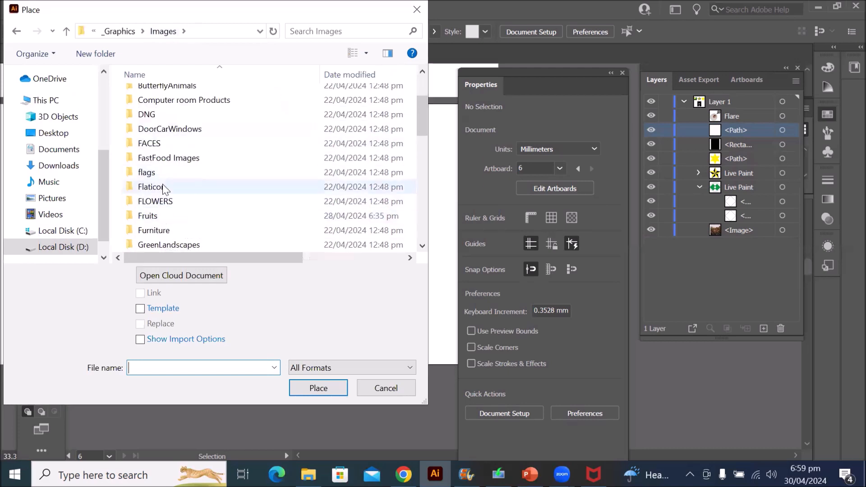
scroll(178, 186, "down", 2)
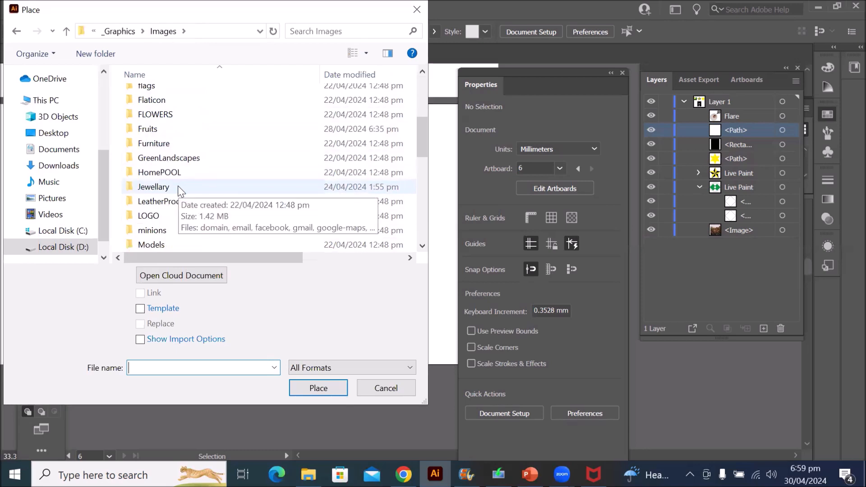
scroll(177, 186, "up", 1)
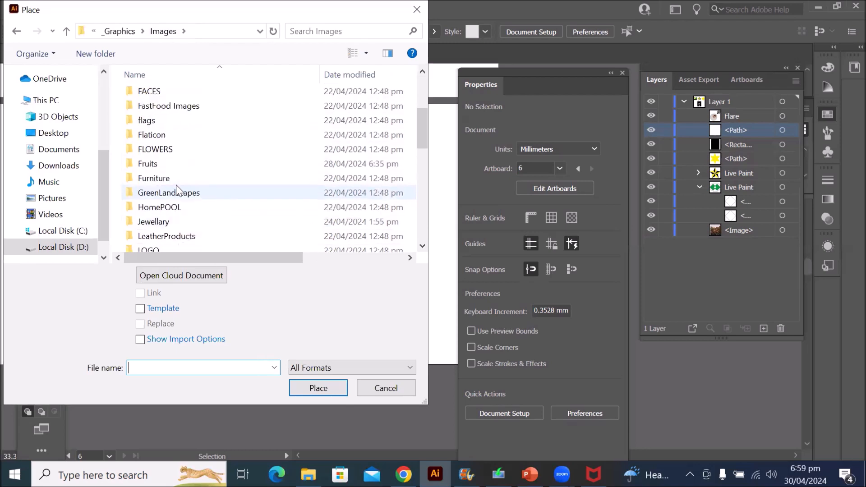
scroll(176, 185, "up", 2)
scroll(176, 189, "down", 5)
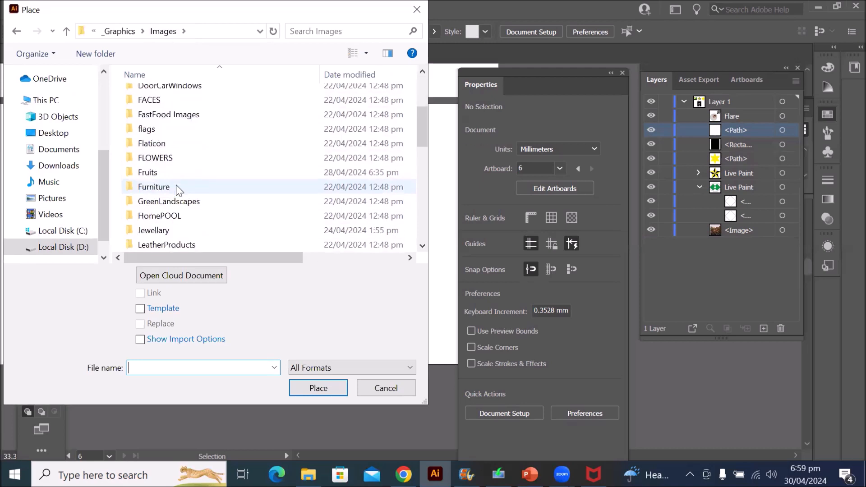
scroll(176, 188, "down", 1)
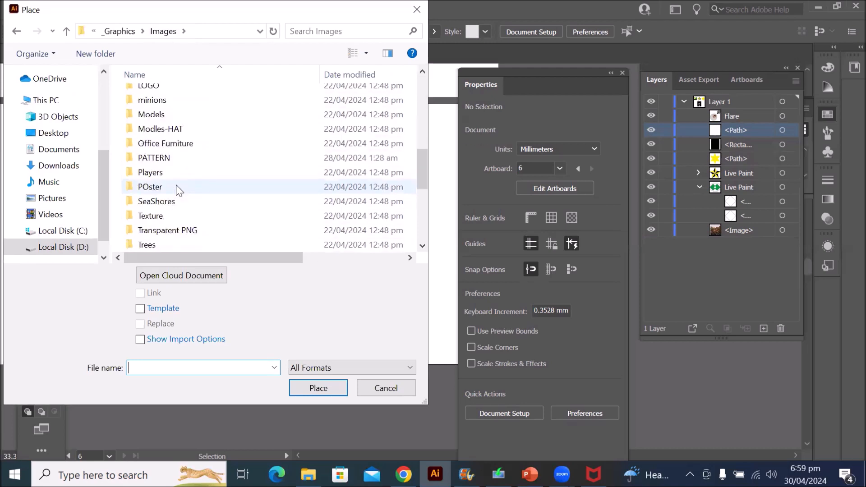
left_click(158, 234)
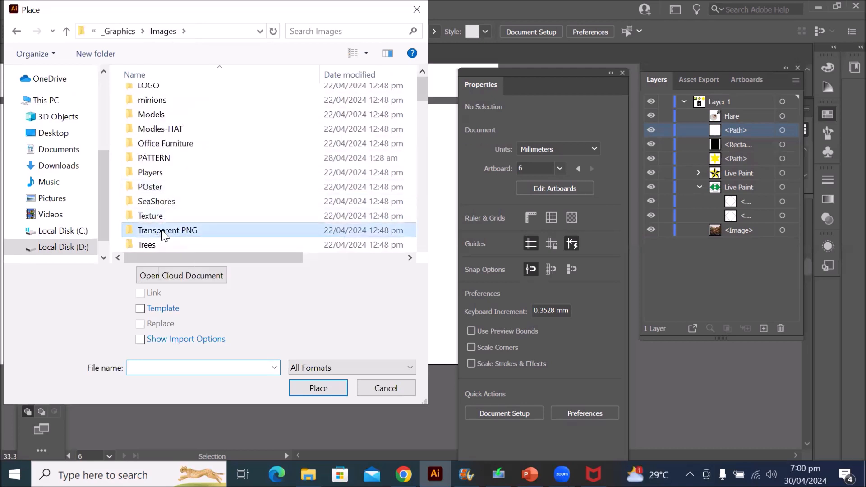
double_click(161, 231)
Place the linked image Actor- (4) over the black rectangle at about 121 by 180 mm
left_click(307, 209)
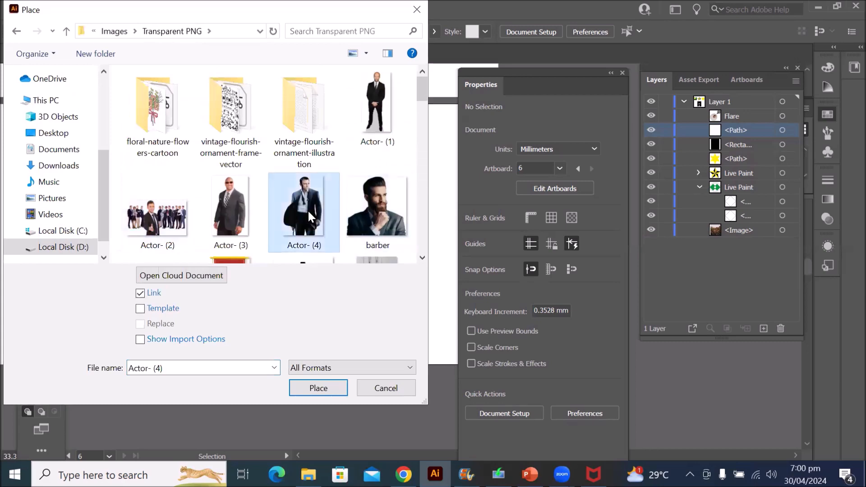
left_click(321, 388)
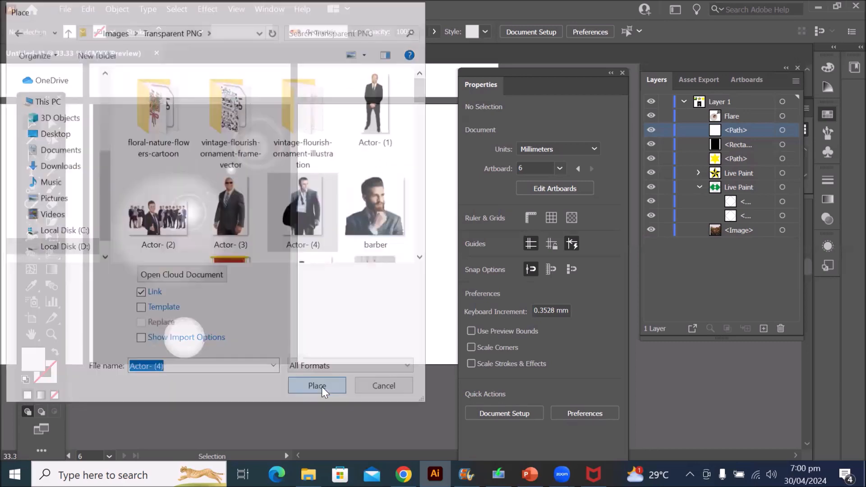
left_click_drag(127, 142, 240, 310)
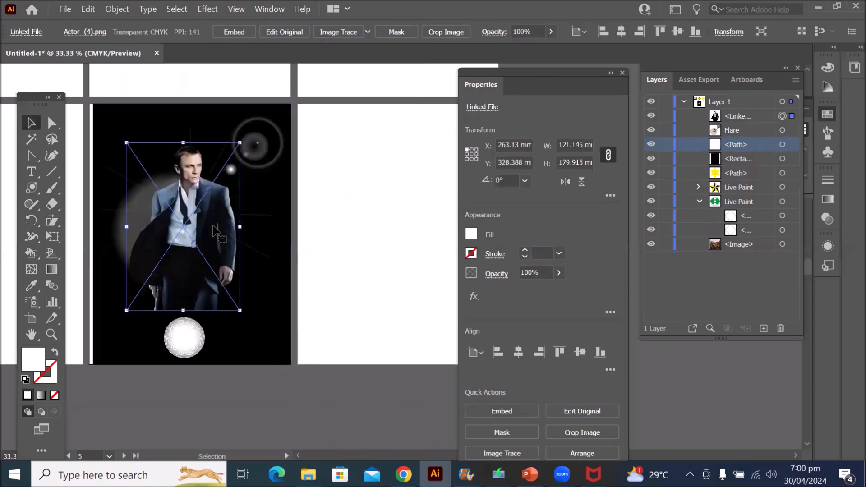
Move the actor image to the black rectangle's lower-right corner and embed it in the document
left_click_drag(218, 224, 273, 258)
scroll(198, 279, "up", 2)
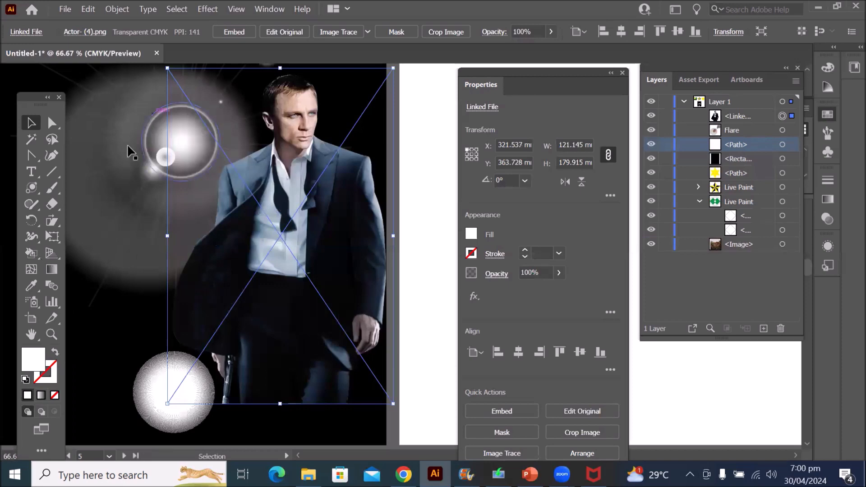
scroll(128, 149, "up", 2)
scroll(115, 363, "down", 3)
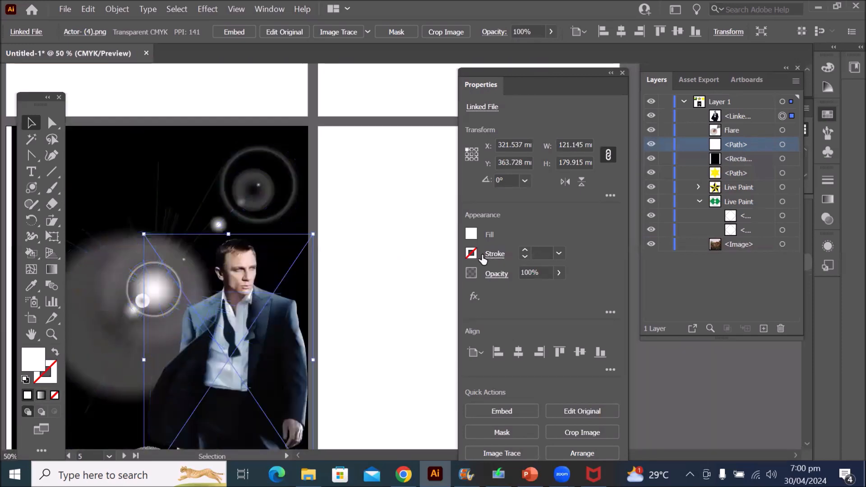
left_click(242, 35)
left_click(401, 310)
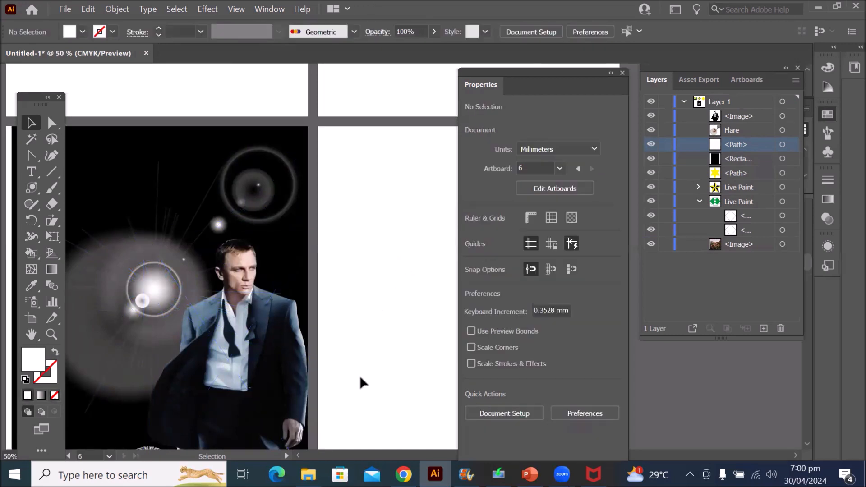
Collapse the Properties panel and move the floating toolbar clear of the black artboard
left_click_drag(23, 98, 369, 98)
left_click(610, 73)
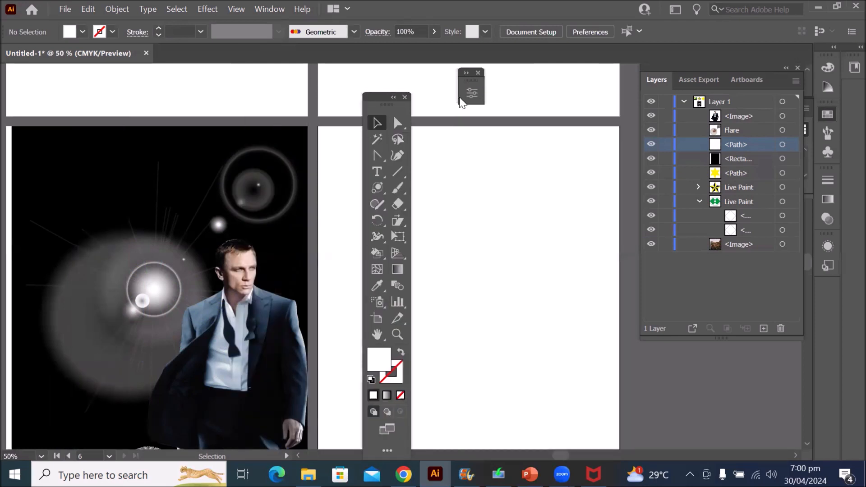
left_click_drag(392, 100, 543, 123)
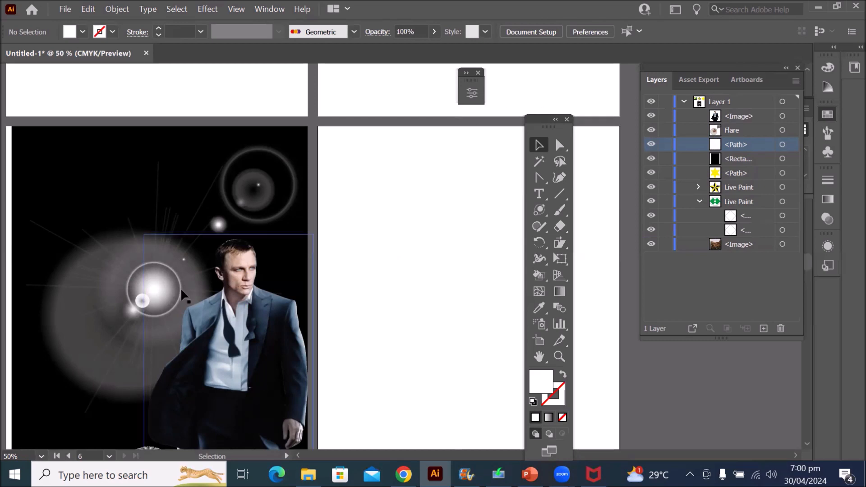
Move the flare from the black rectangle onto the empty white artboard beside it and deselect it
left_click_drag(124, 292, 407, 285)
left_click(429, 429)
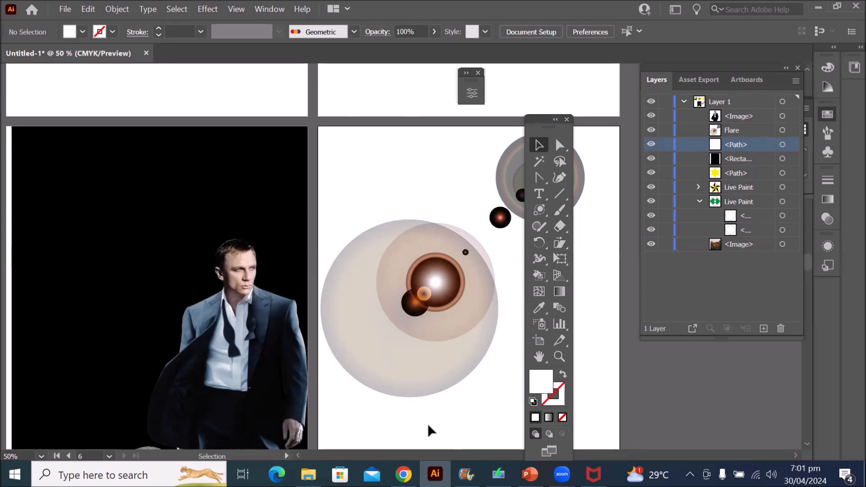
Turn off both the rays and the rings in the Flare tool options, keeping the default centre and halo settings
left_click(539, 209)
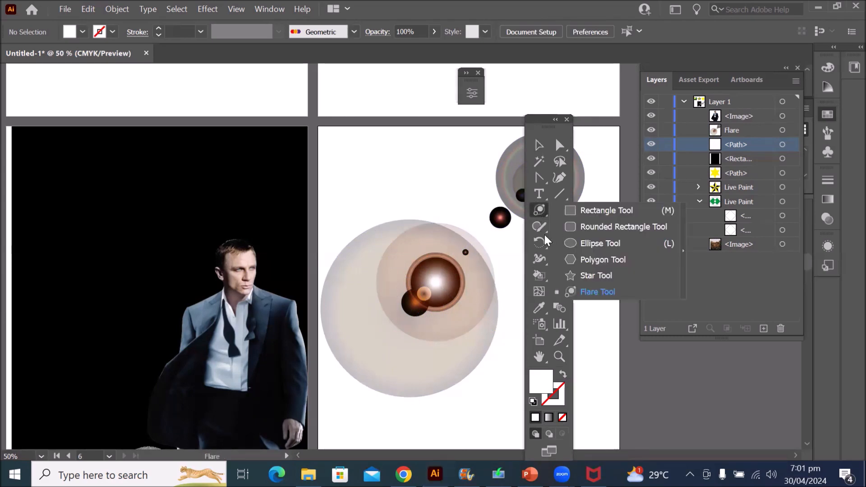
left_click(582, 294)
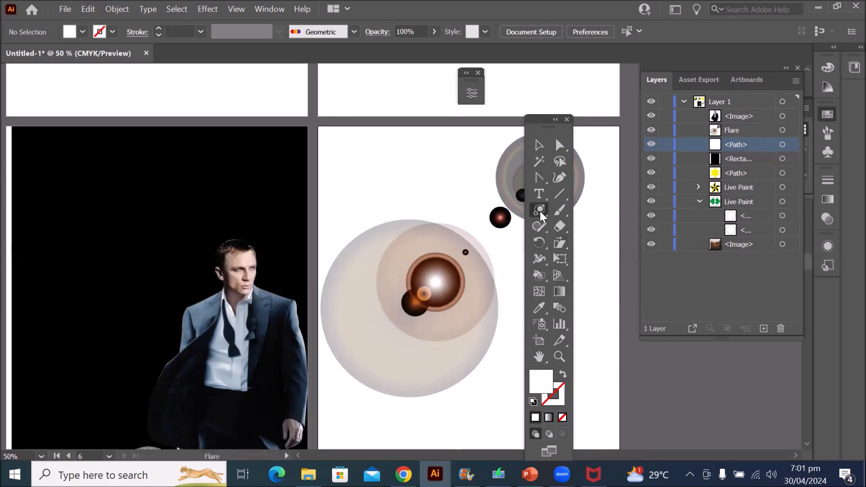
double_click(539, 211)
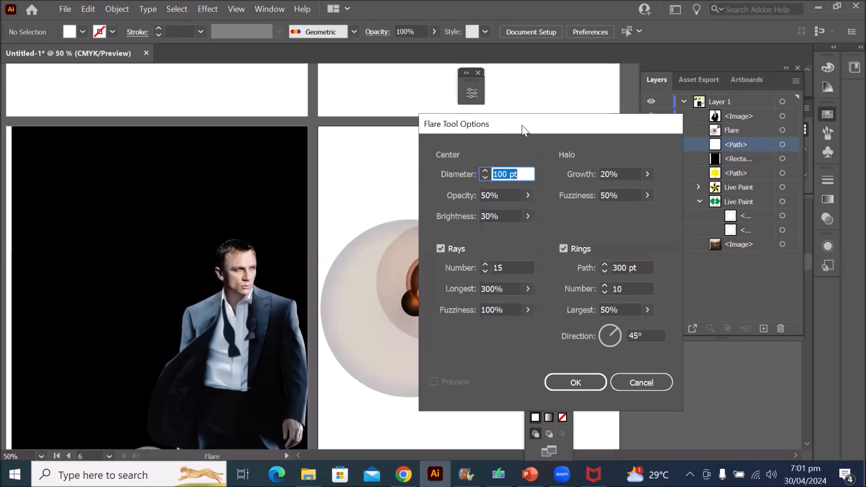
left_click_drag(520, 128, 473, 159)
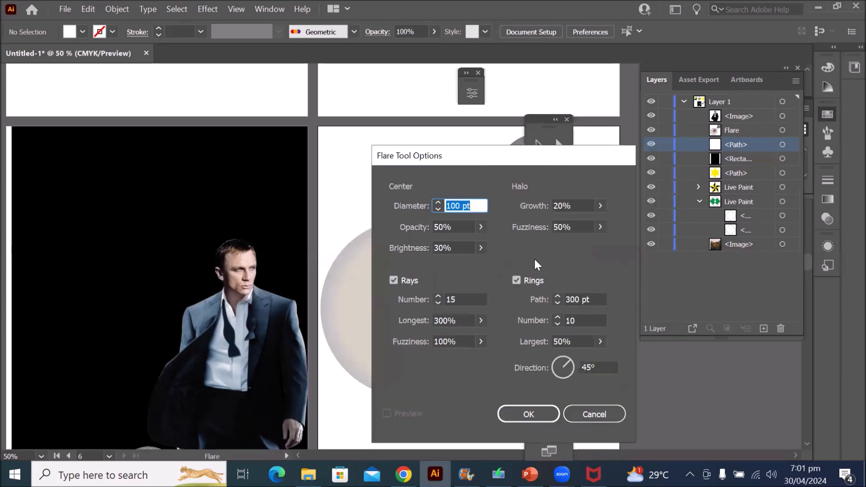
left_click(517, 280)
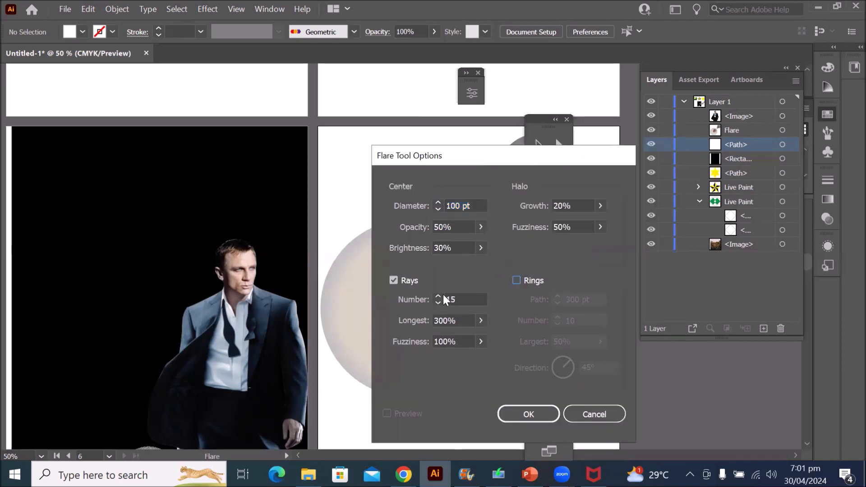
left_click(393, 280)
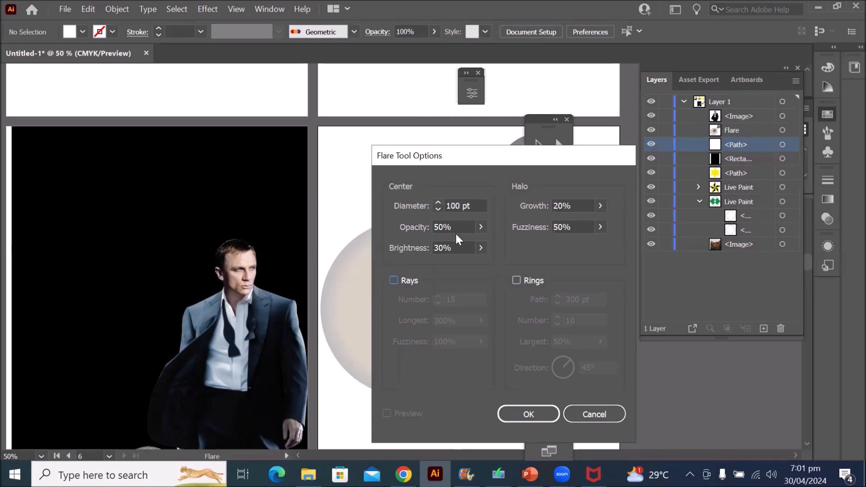
left_click(462, 247)
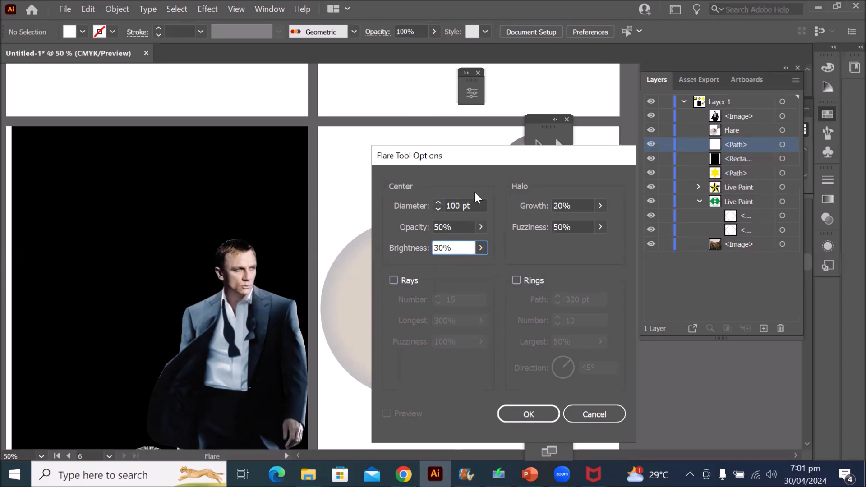
left_click_drag(483, 163, 95, 112)
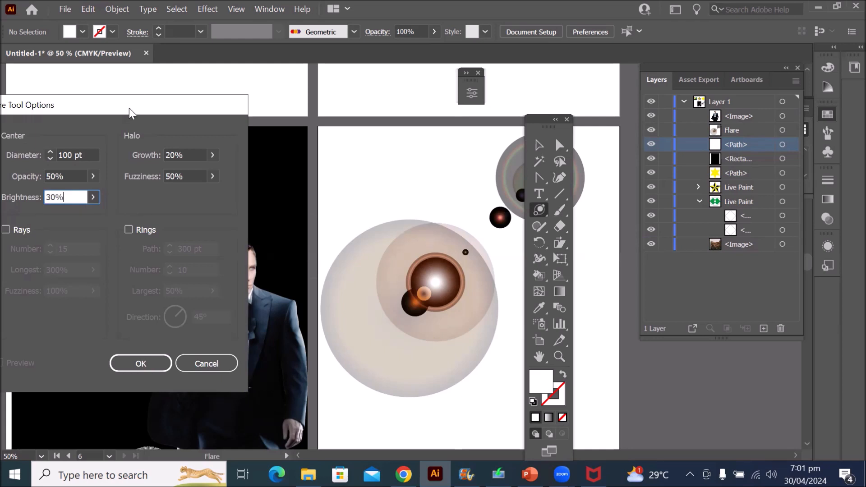
left_click_drag(129, 108, 451, 118)
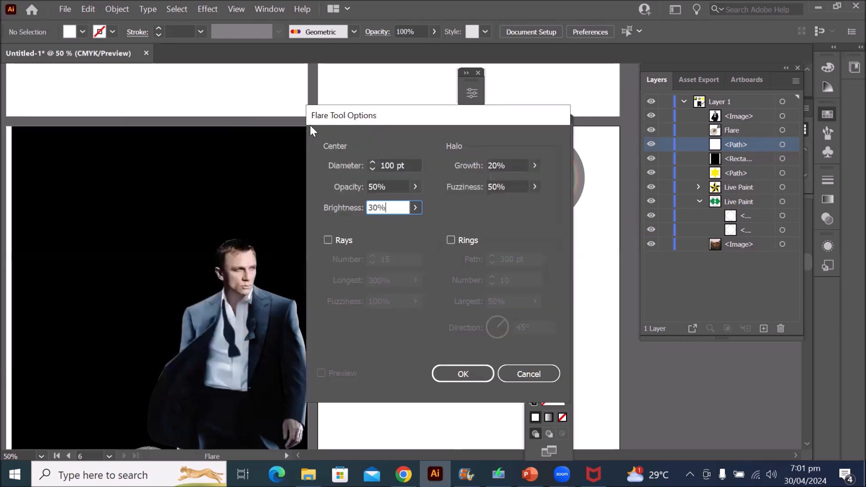
left_click(462, 377)
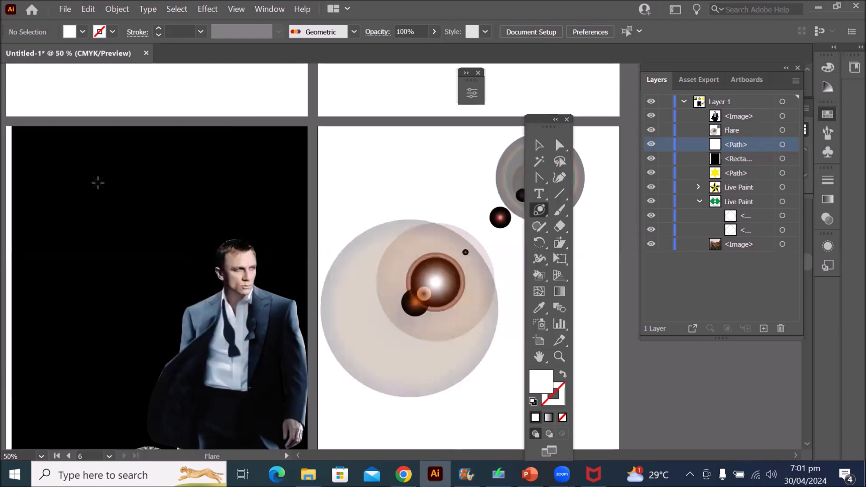
Draw a flare with a centre diameter of about 175 pt on the black rectangle's upper-left area, shift it inward beside the actor and deselect it
left_click_drag(52, 183, 95, 212)
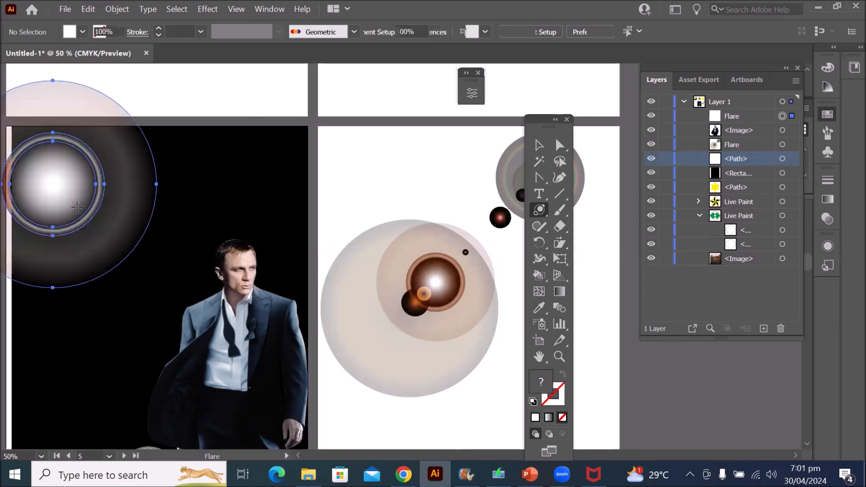
left_click(539, 145)
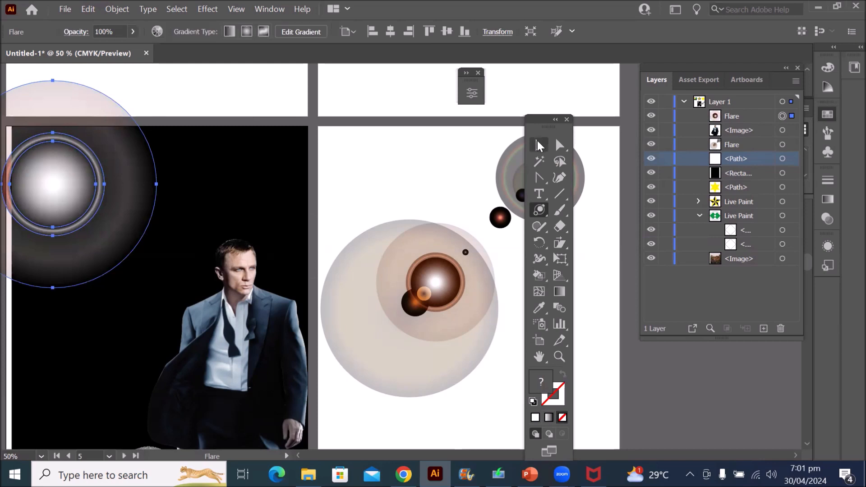
left_click_drag(58, 167, 102, 240)
left_click(378, 201)
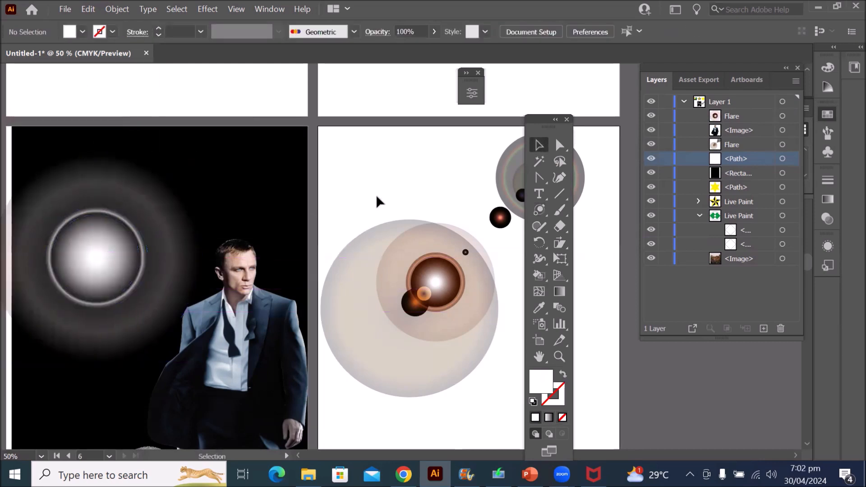
Move the new flare from the black rectangle to the lower-right area of the white artboard beside it
scroll(252, 247, "down", 3)
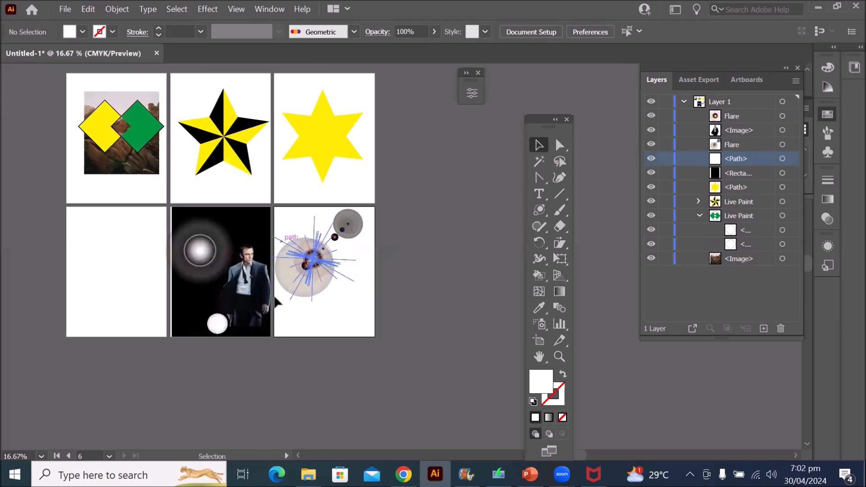
scroll(275, 297, "up", 2)
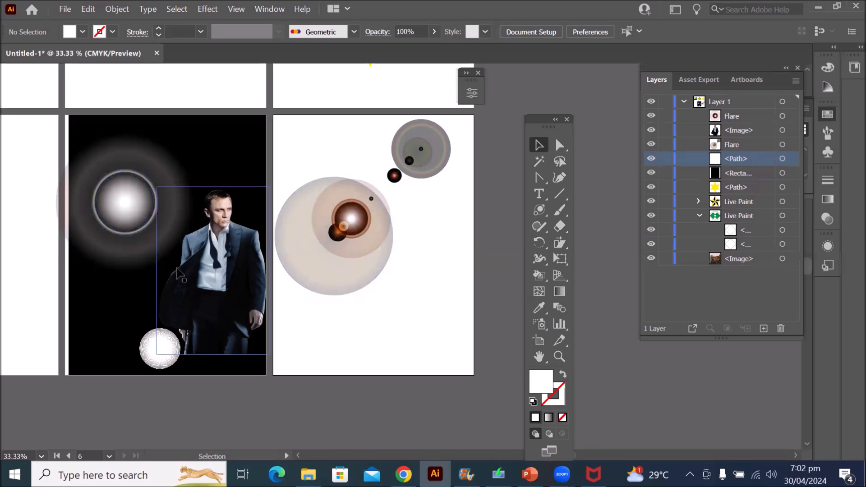
left_click(134, 205)
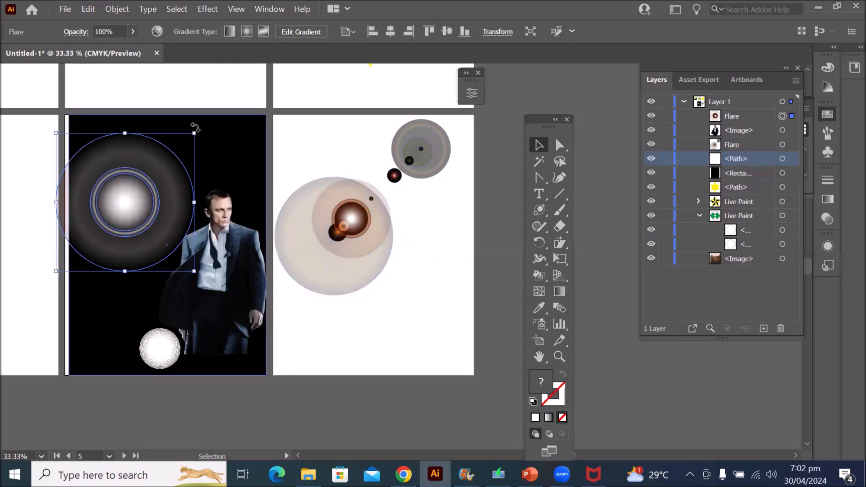
left_click_drag(128, 216, 421, 332)
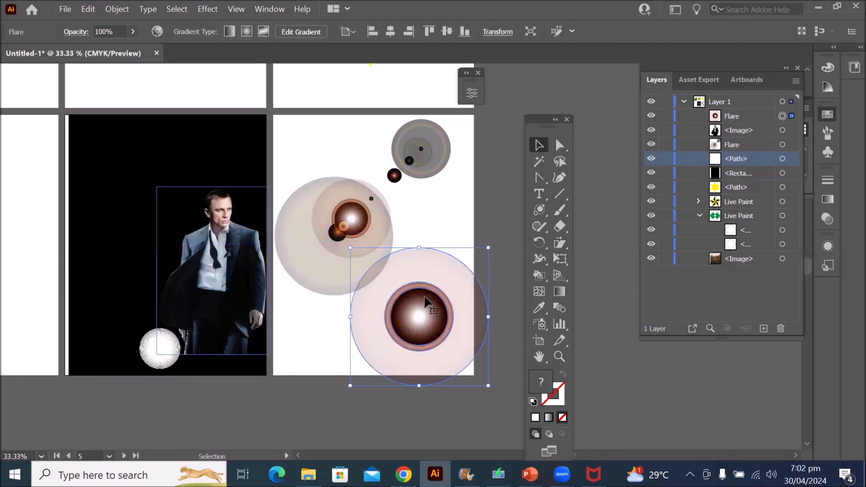
Set the selected flare's centre brightness to 100%, halo growth to 123% and halo fuzziness to 85%
left_click(543, 214)
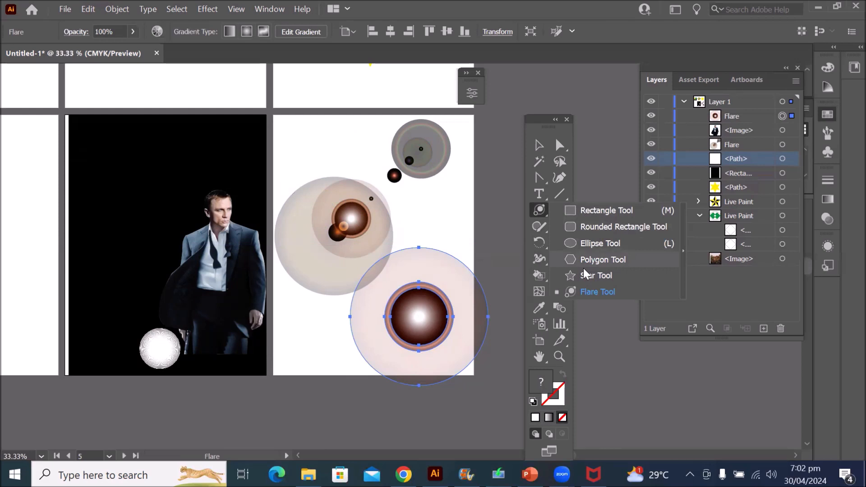
left_click(589, 291)
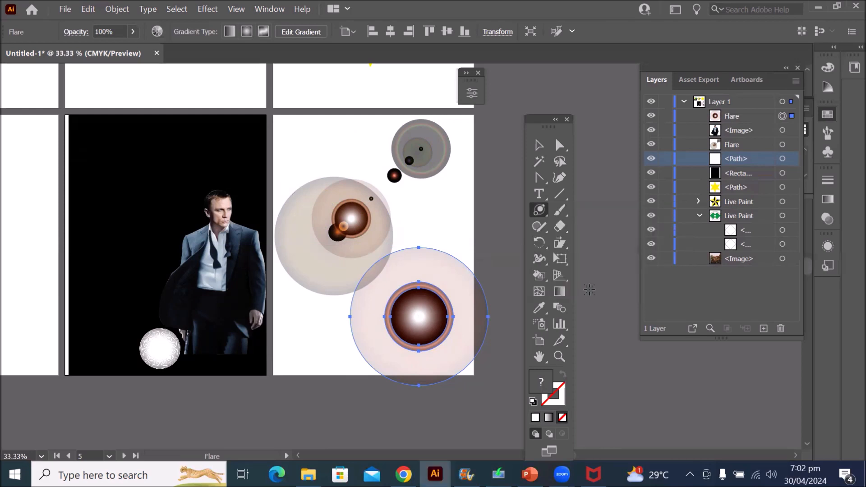
double_click(540, 212)
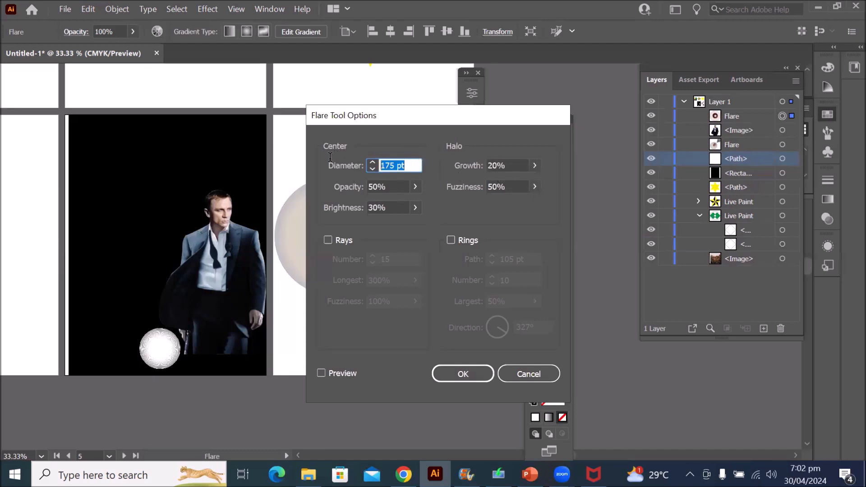
left_click(415, 208)
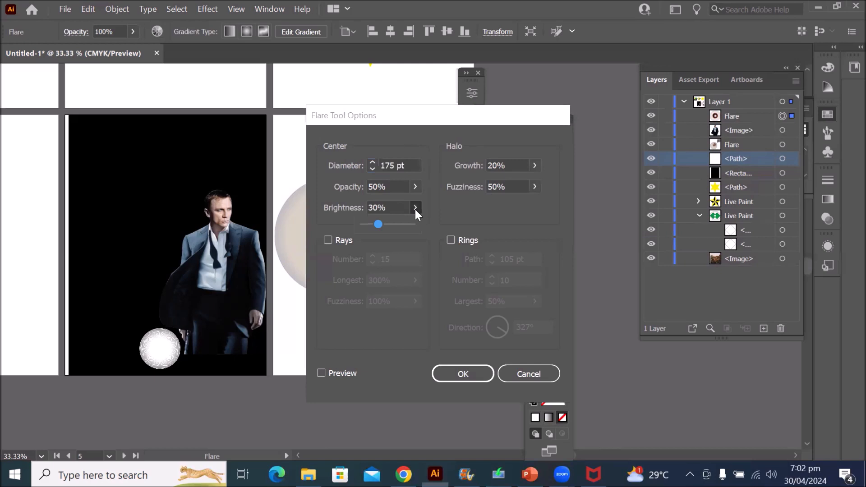
left_click_drag(379, 224, 421, 223)
left_click(533, 167)
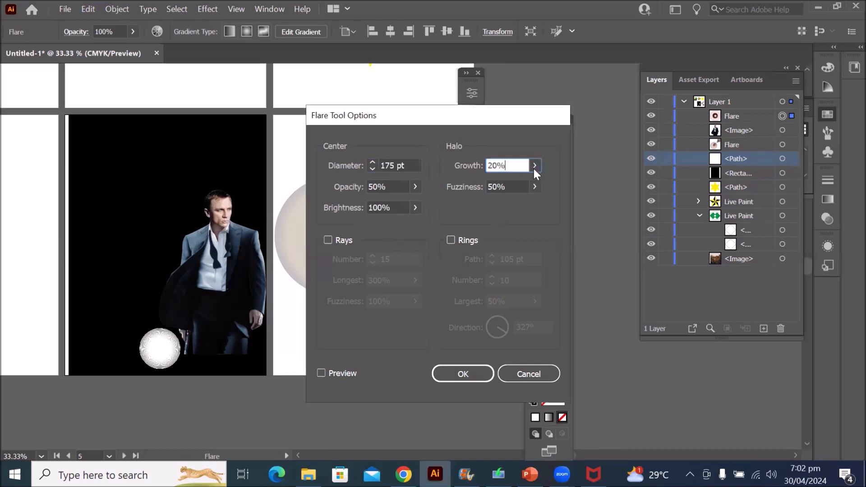
left_click(535, 166)
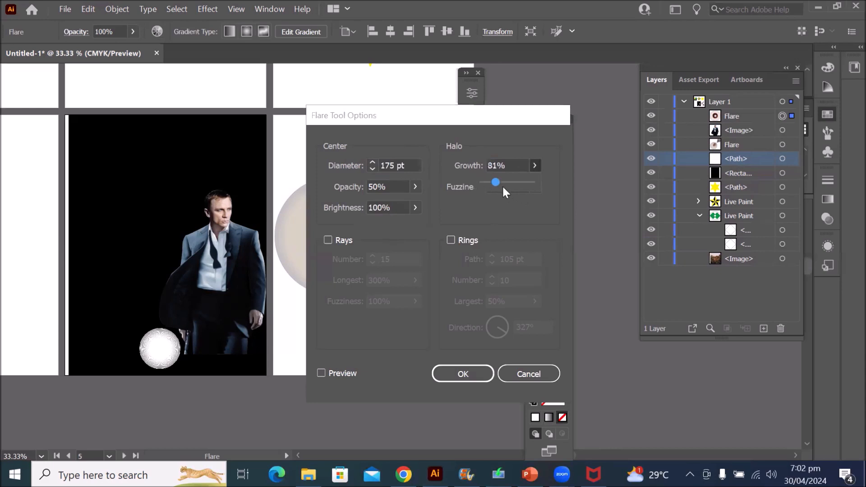
left_click(513, 161)
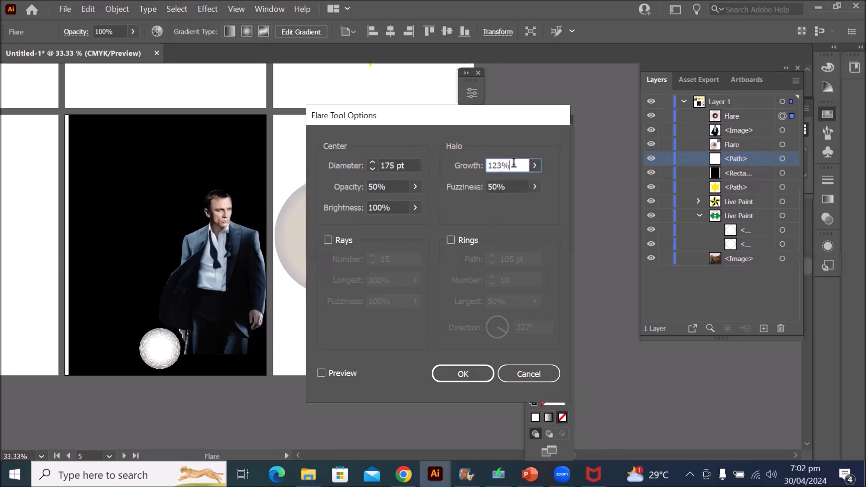
left_click(534, 186)
left_click_drag(507, 204, 522, 207)
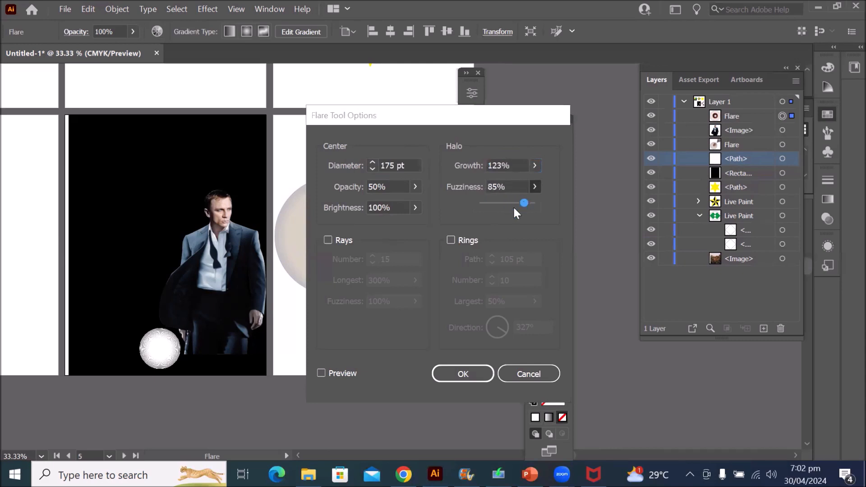
left_click(462, 374)
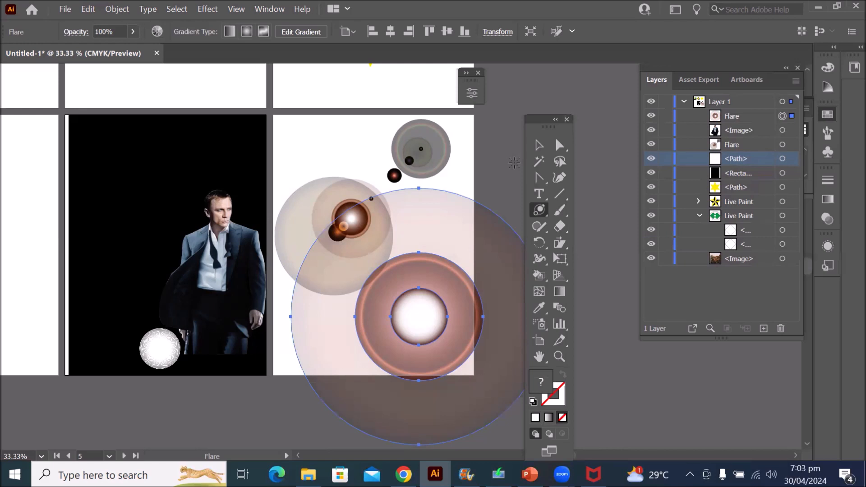
Try the enlarged flare over the black rectangle beside the actor, and return it to the white artboard
left_click(539, 146)
left_click_drag(414, 326, 160, 226)
left_click_drag(288, 301, 288, 302)
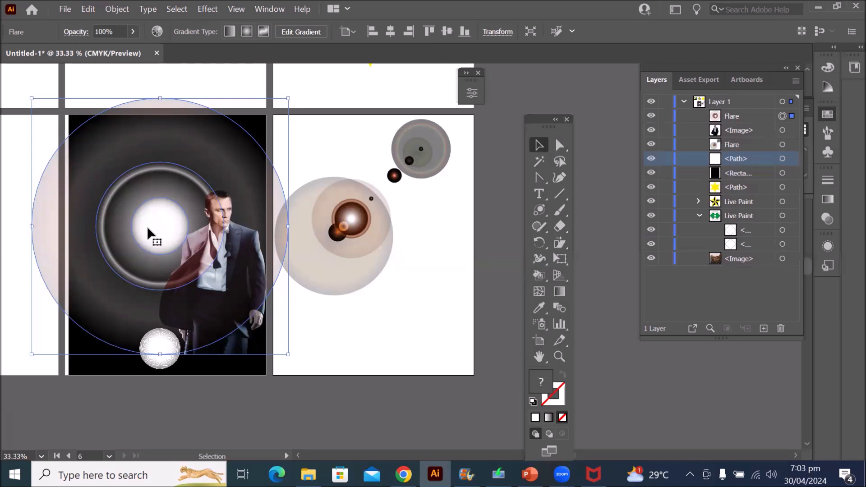
left_click_drag(148, 228, 410, 296)
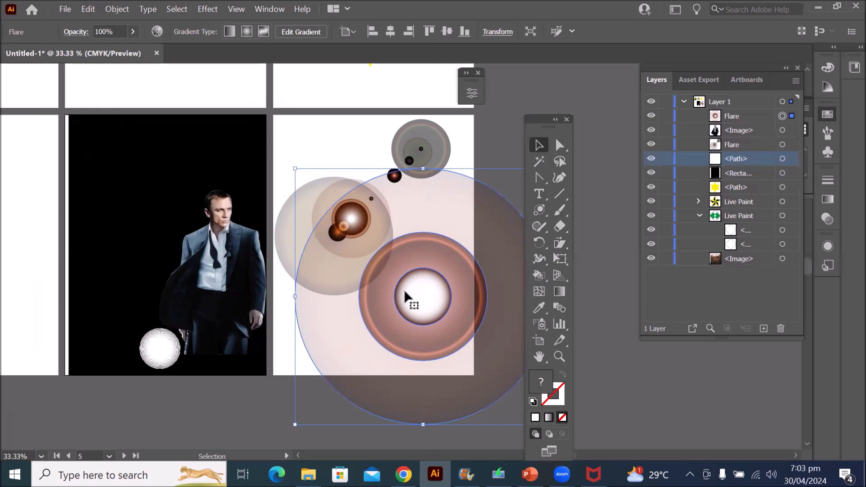
Reduce the selected flare to a 75 pt centre diameter, with halo growth at 29% and halo fuzziness at 34%
left_click(539, 211)
double_click(540, 212)
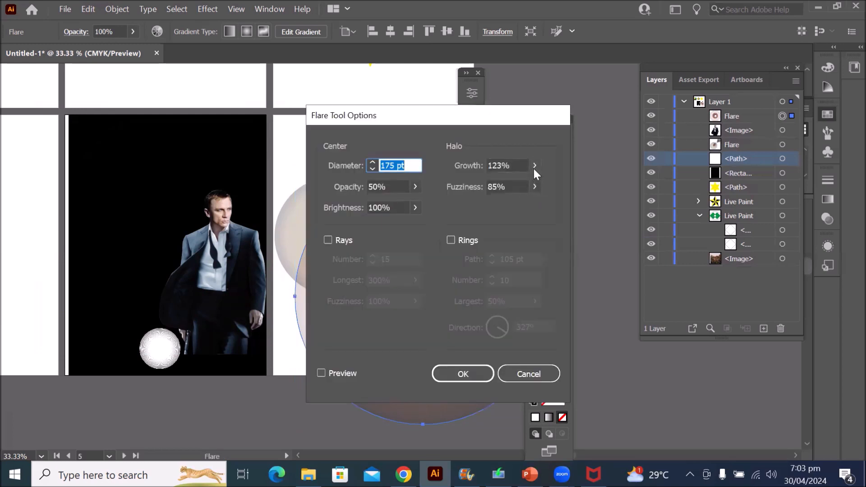
left_click(534, 166)
left_click_drag(488, 184, 487, 184)
left_click(498, 166)
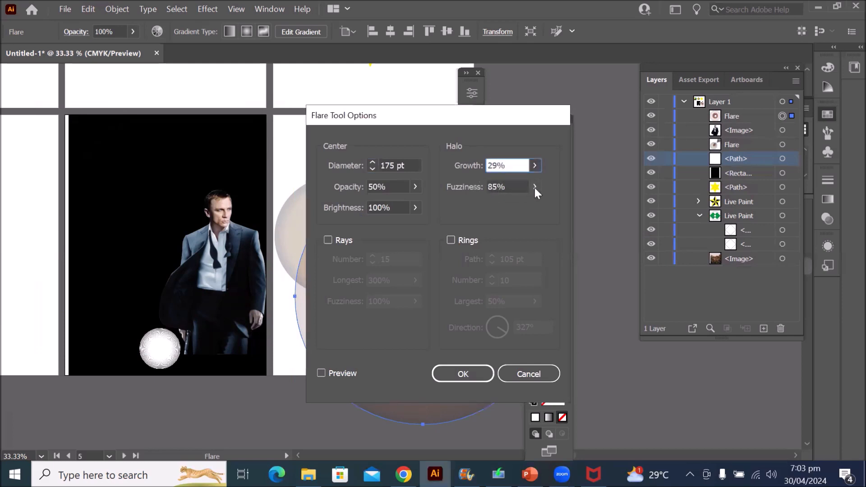
left_click(534, 187)
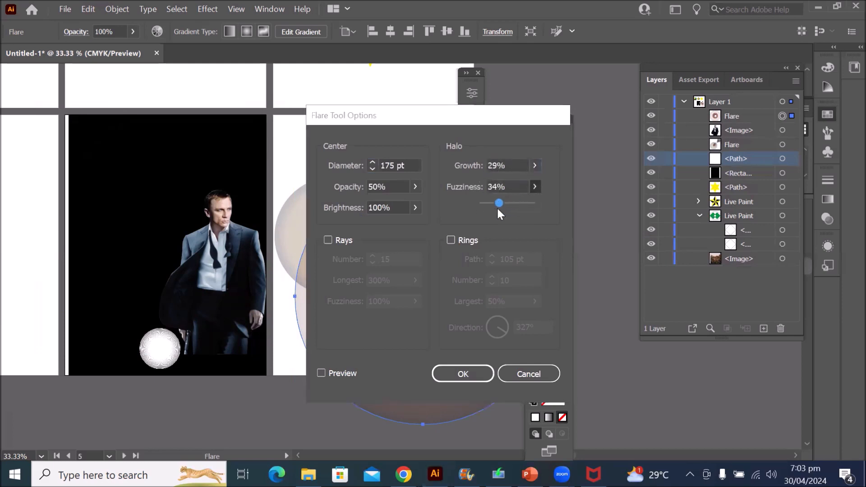
left_click(407, 209)
left_click(412, 211)
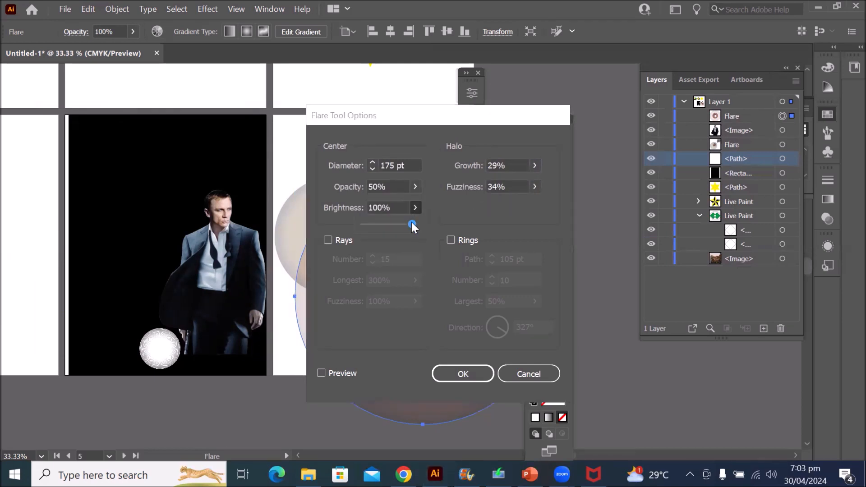
left_click(381, 166)
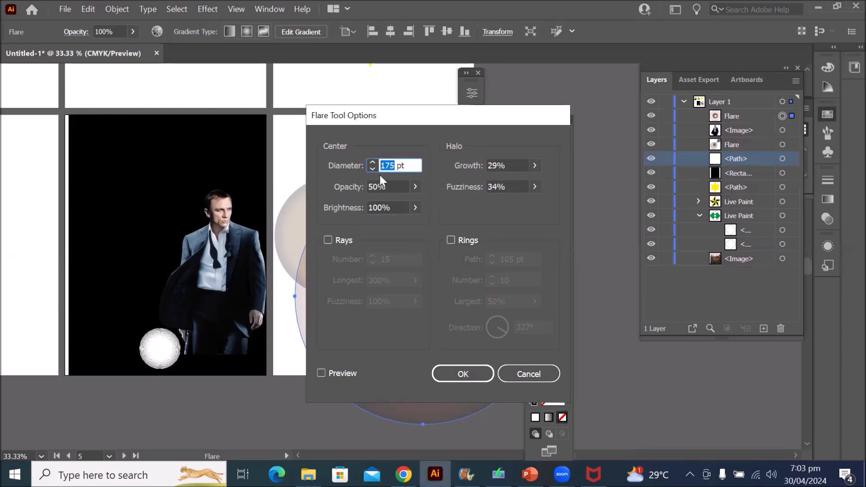
type("75")
left_click(452, 378)
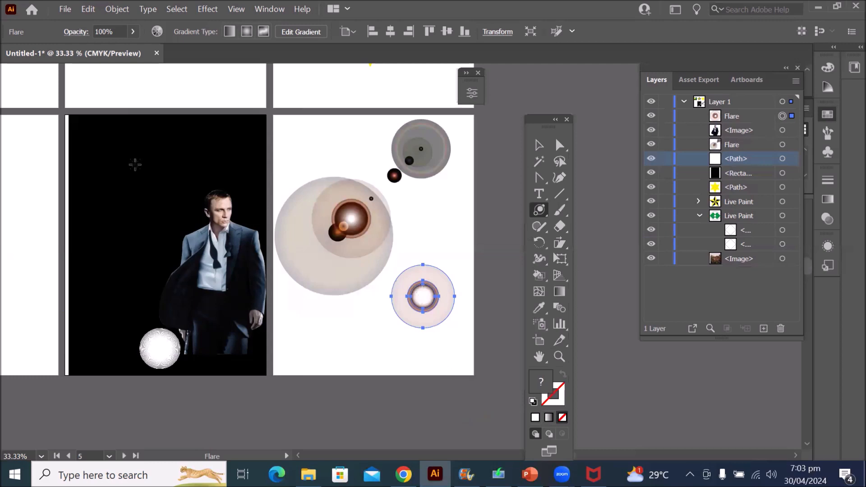
Move the reduced flare from the white artboard to the black rectangle's upper-left area, above the actor
left_click(538, 144)
left_click_drag(433, 301, 135, 173)
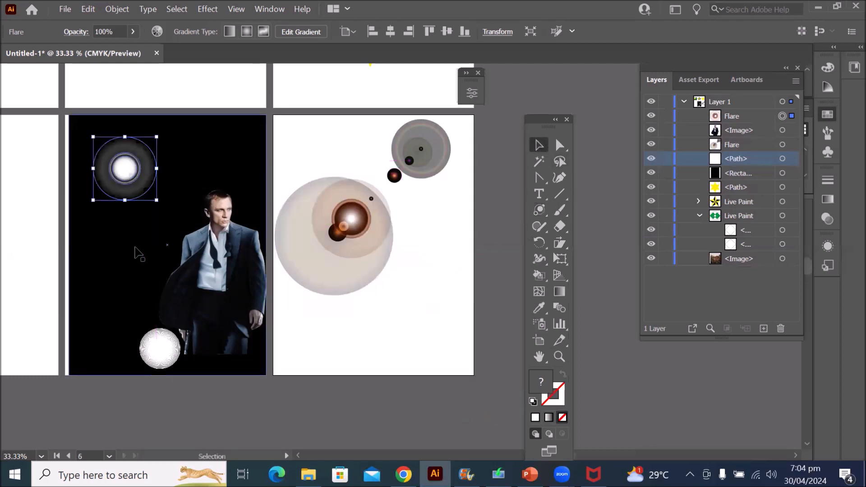
Move the glowing flare from the black rectangle to the white artboard, beside the large ringed flare
scroll(74, 139, "up", 2)
scroll(152, 261, "up", 1)
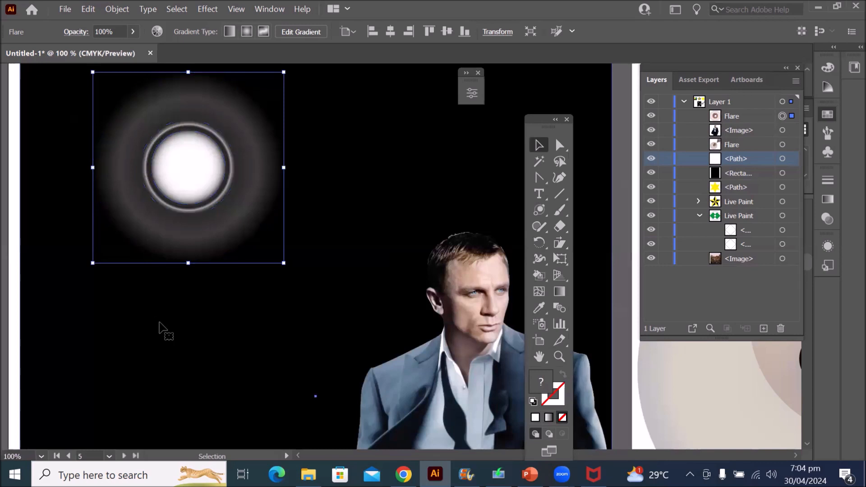
left_click(183, 336)
scroll(183, 342, "down", 1)
scroll(198, 361, "down", 1)
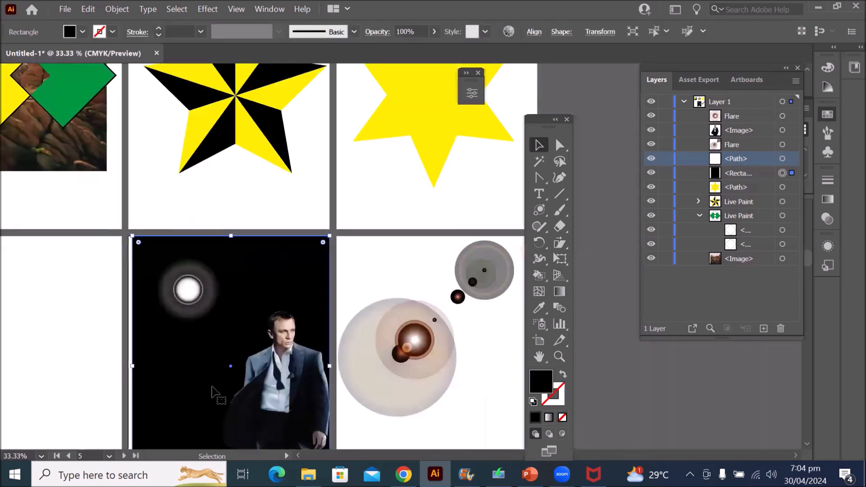
left_click_drag(202, 303, 500, 377)
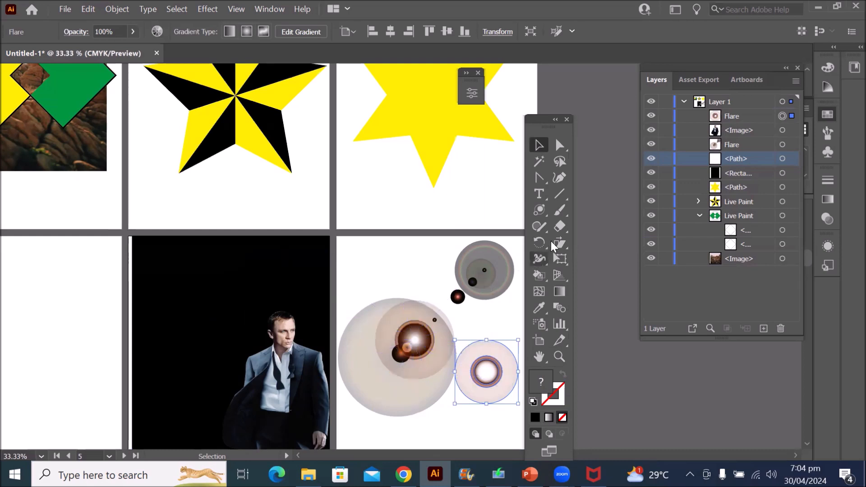
Enable rays for the selected flare, with number 15, longest ray 300% and ray fuzziness 68%
double_click(540, 211)
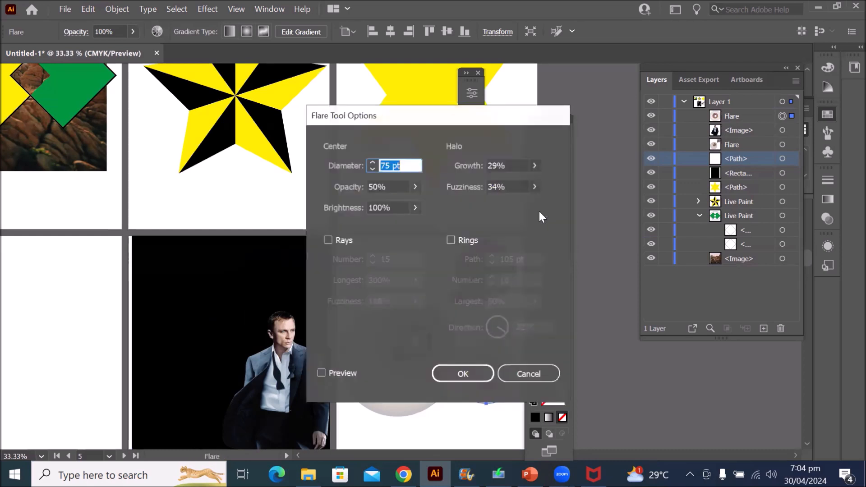
left_click_drag(438, 118, 450, 112)
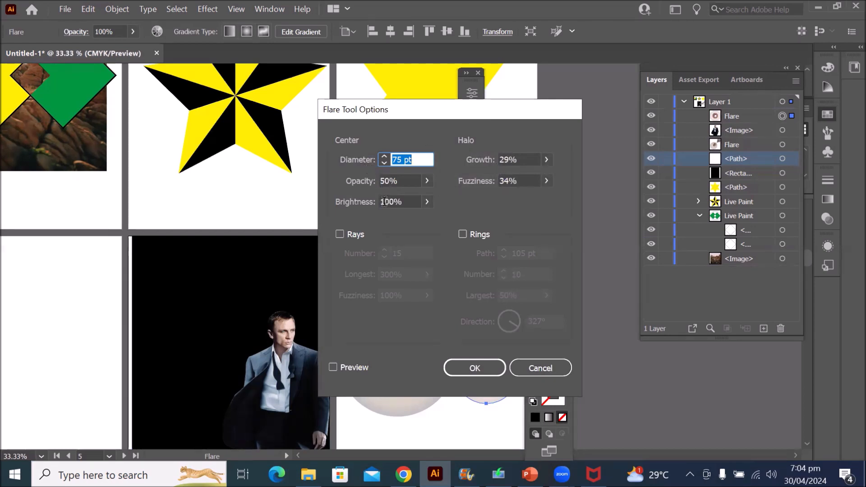
left_click(345, 232)
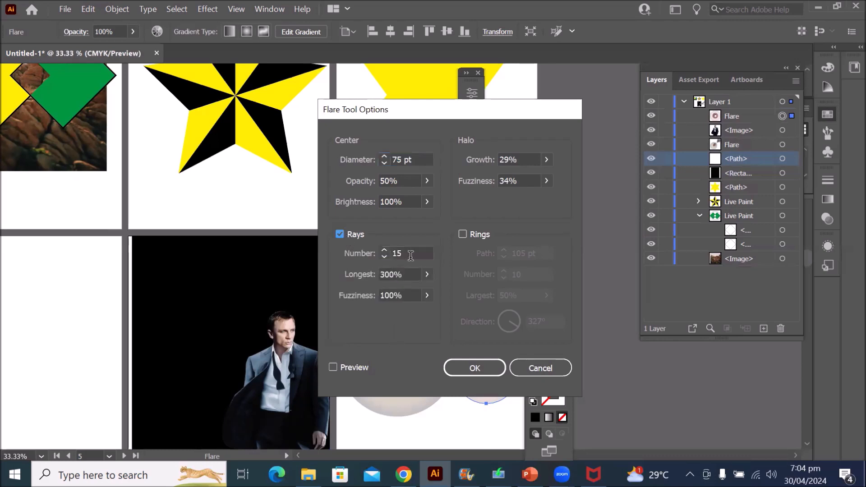
left_click(412, 254)
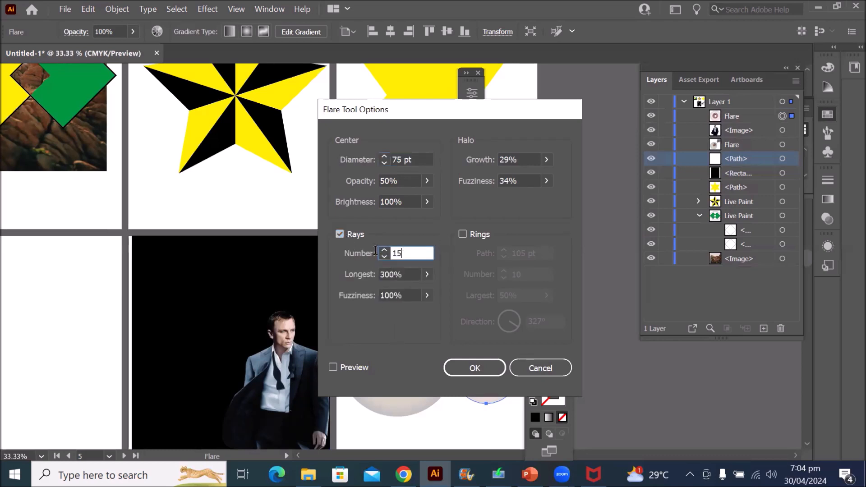
double_click(399, 254)
left_click(426, 274)
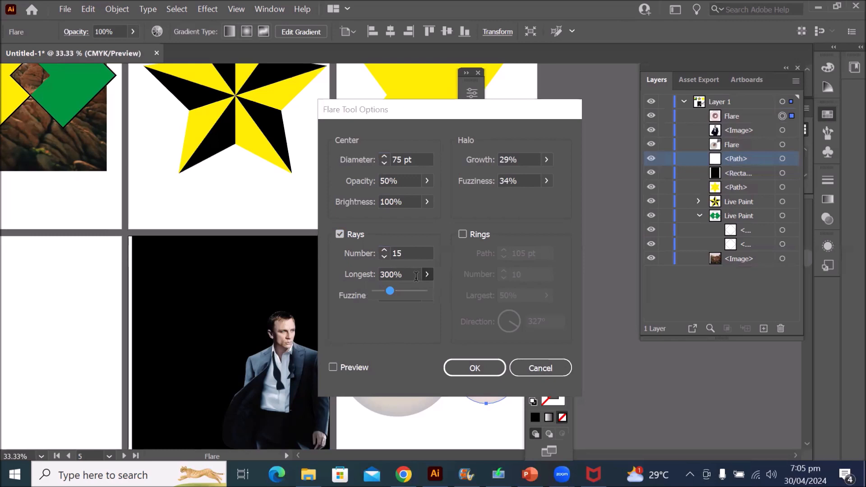
left_click(415, 276)
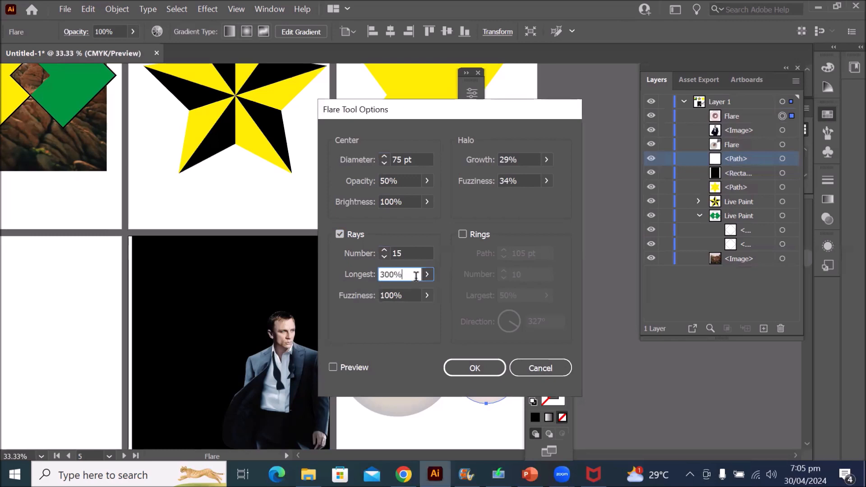
left_click(427, 295)
left_click(474, 367)
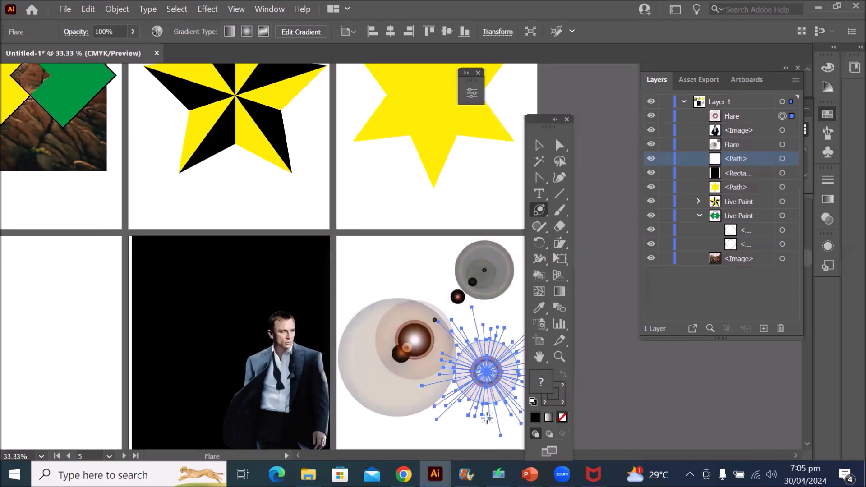
Move the rayed flare onto the black rectangle above the actor and inspect its rays up close
scroll(490, 415, "up", 4)
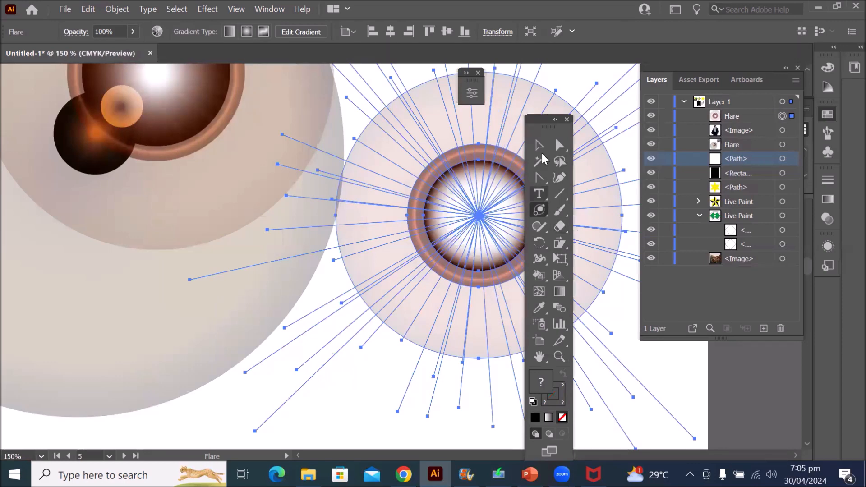
left_click(538, 145)
left_click(188, 406)
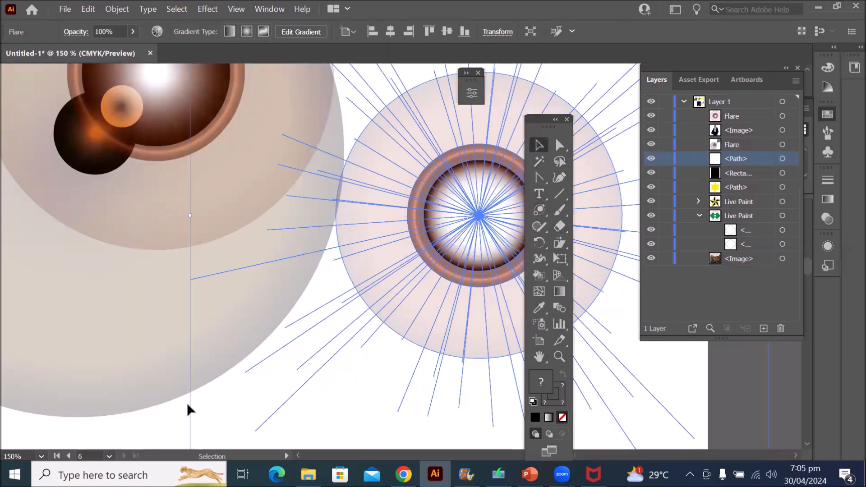
left_click(445, 286)
scroll(446, 286, "down", 3)
left_click_drag(459, 275, 63, 150)
left_click(203, 125)
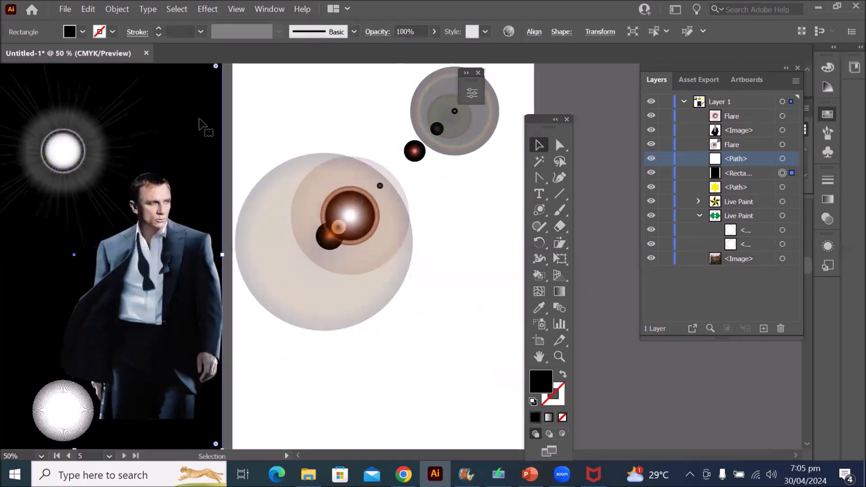
scroll(203, 125, "up", 1)
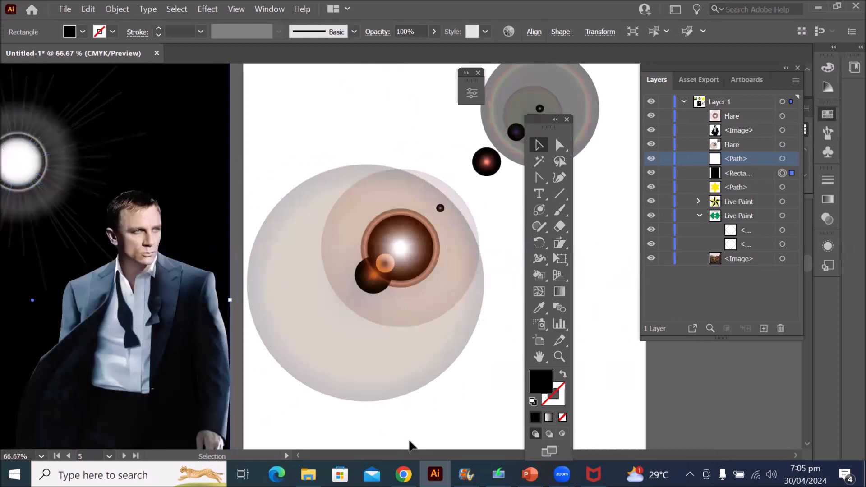
left_click_drag(121, 175, 328, 182)
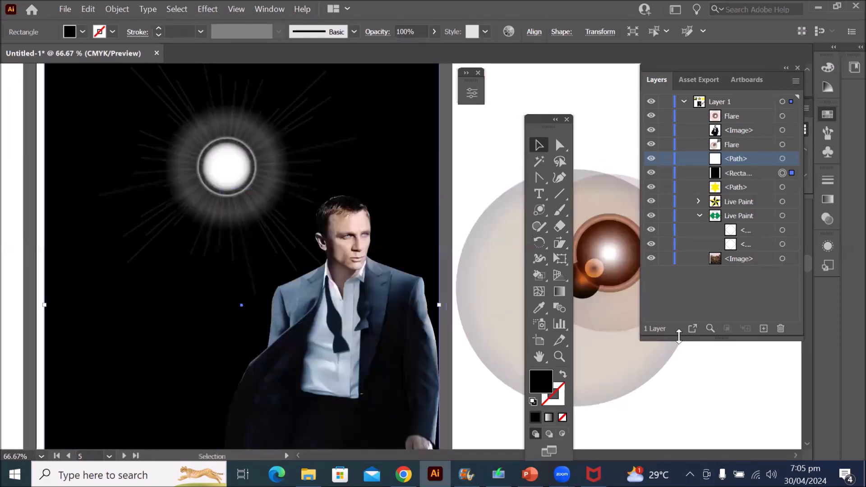
scroll(697, 364, "down", 5)
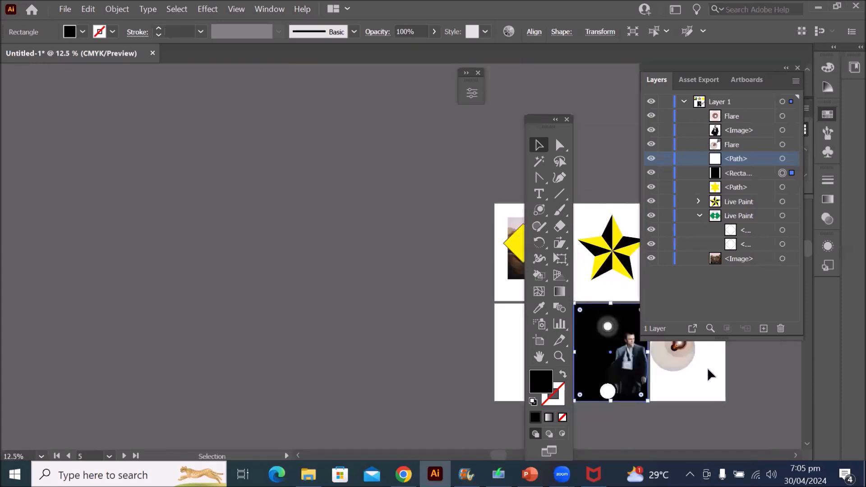
scroll(707, 367, "up", 3)
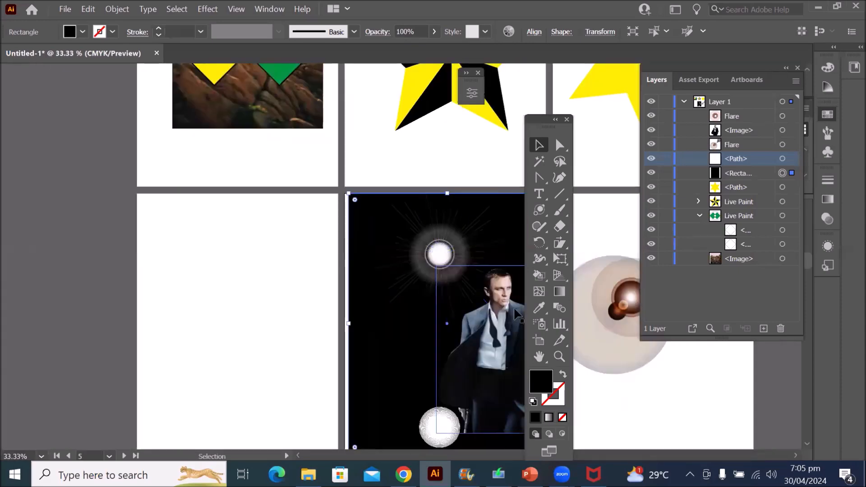
scroll(516, 270, "up", 3)
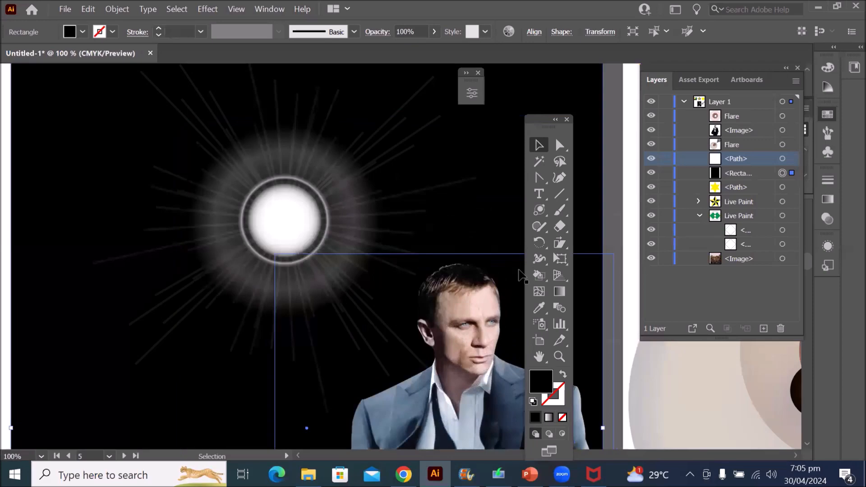
scroll(467, 212, "up", 1)
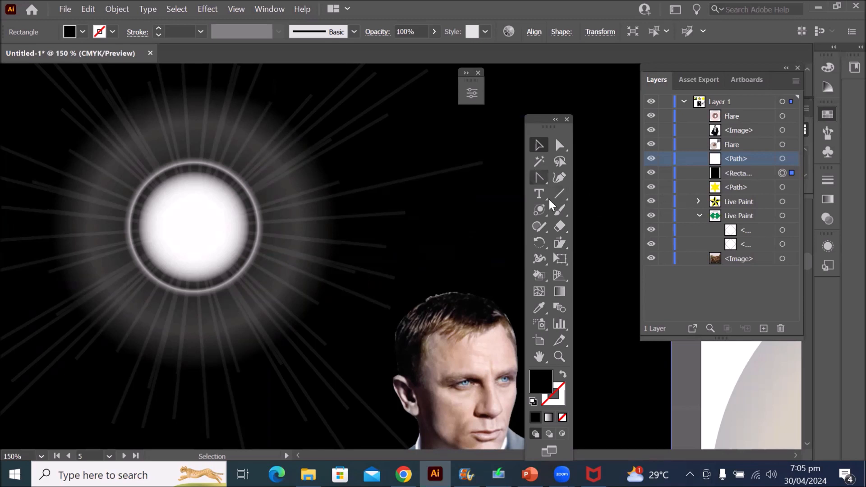
Configure the Flare tool without rays but with rings, setting the ring number to 27 and the direction to 32°
double_click(538, 210)
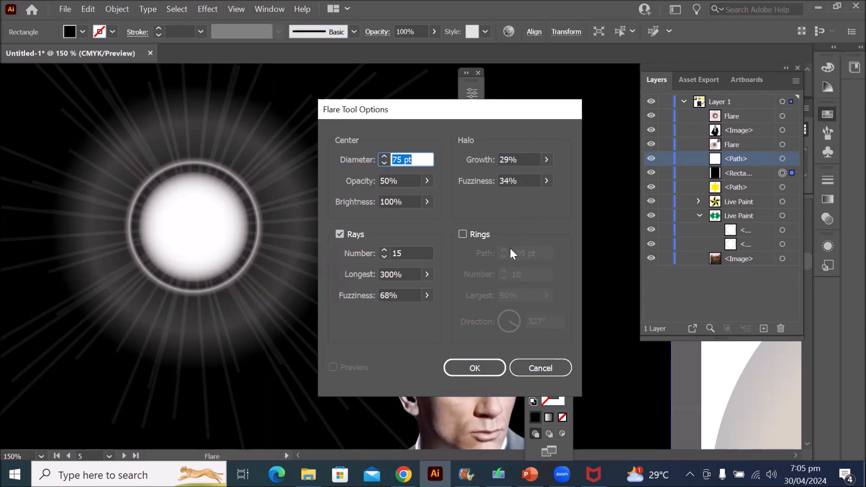
left_click(340, 233)
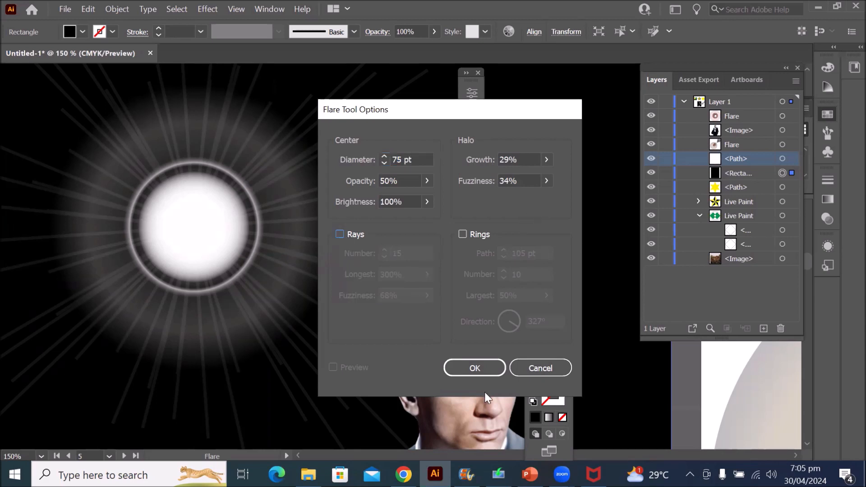
left_click(462, 234)
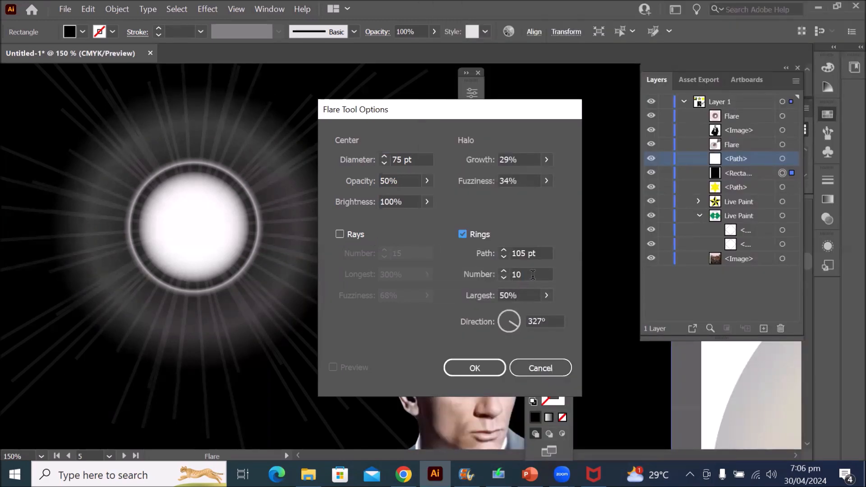
left_click_drag(533, 275, 510, 274)
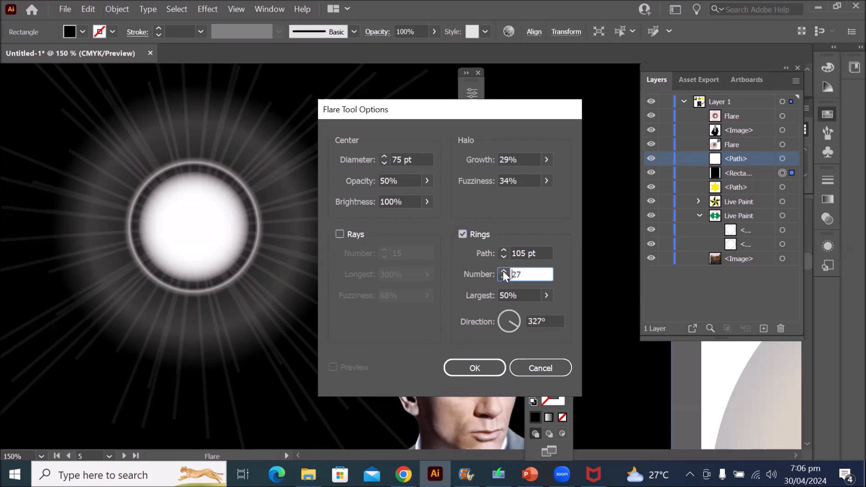
left_click(533, 253)
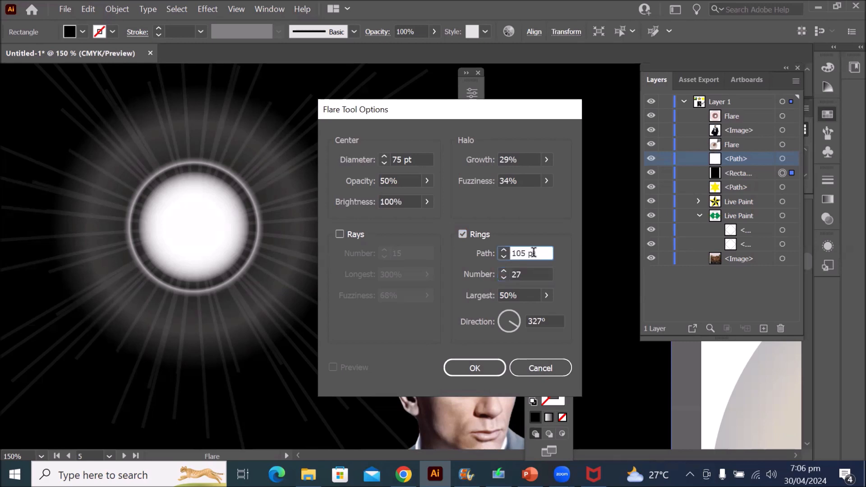
left_click(523, 289)
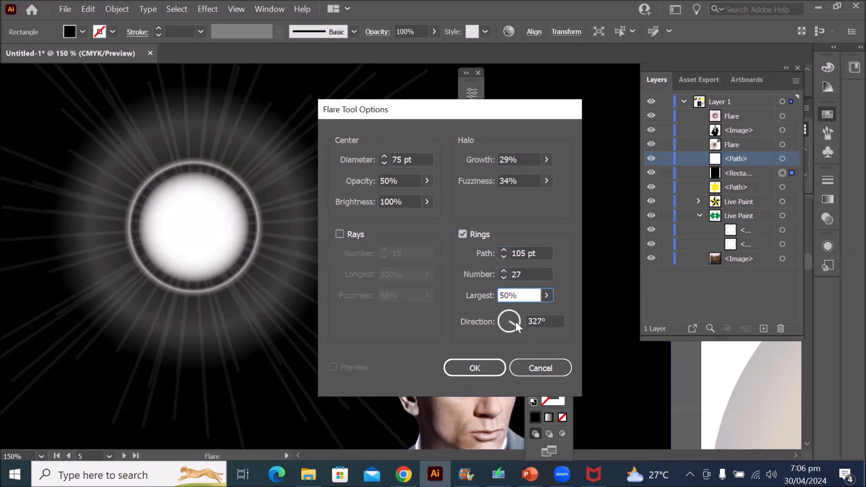
left_click(518, 326)
mouse_move(528, 323)
left_mouse_down()
mouse_move(502, 308)
mouse_move(512, 310)
mouse_move(491, 312)
mouse_move(537, 326)
mouse_move(529, 321)
left_mouse_up()
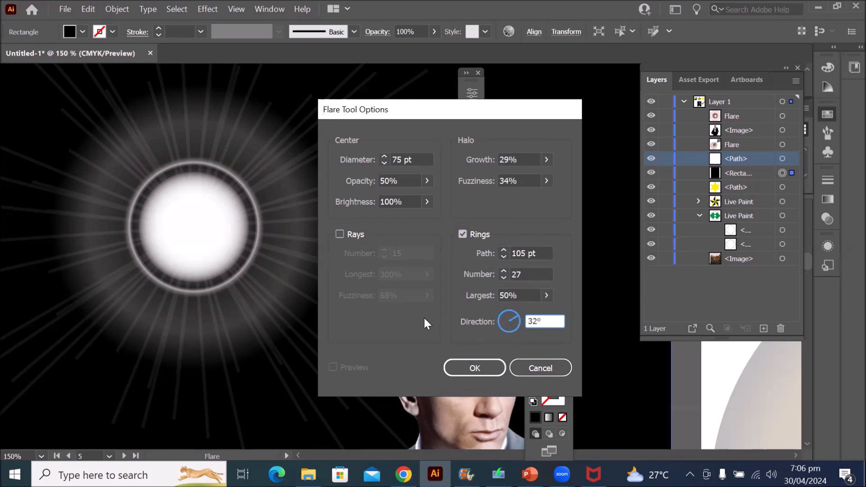
left_click(463, 366)
Delete the large ringed flare on the white artboard, plus the white circle and rayed flare on the black rectangle
scroll(352, 358, "down", 4)
scroll(351, 357, "down", 2)
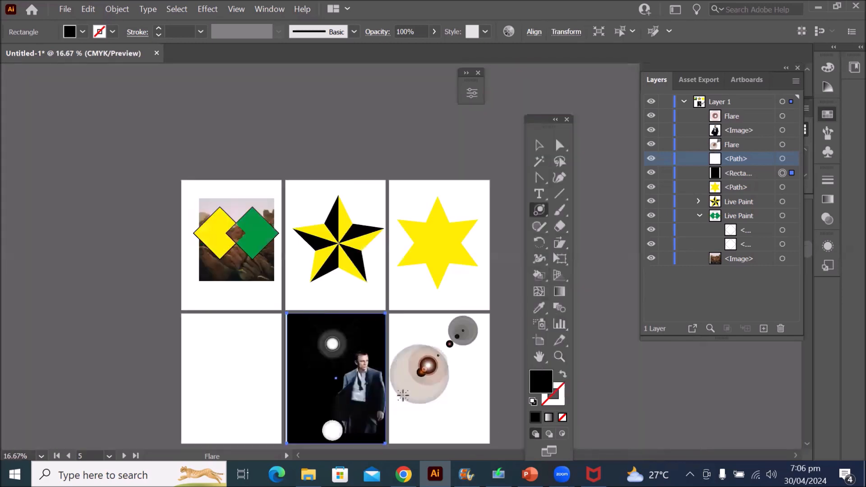
scroll(500, 437, "up", 1)
scroll(501, 437, "up", 1)
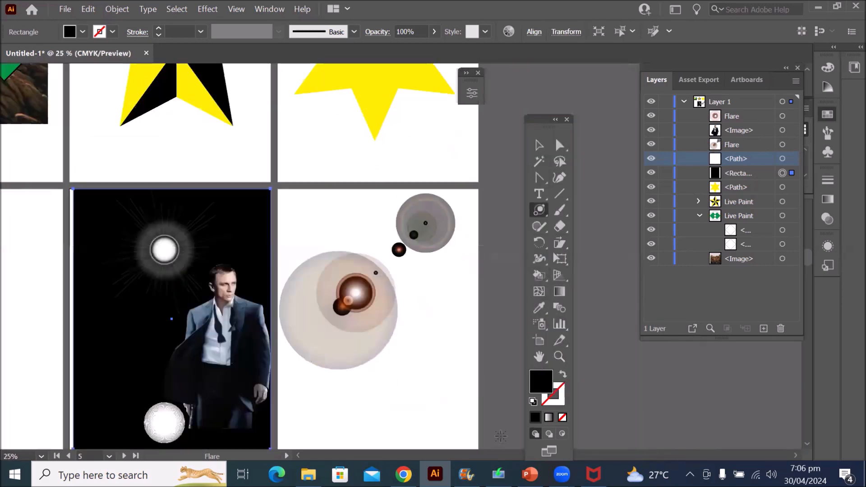
left_click(539, 145)
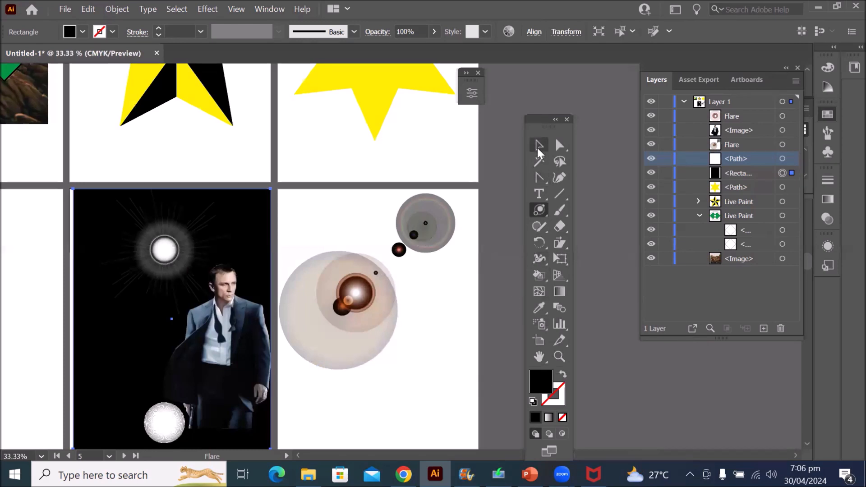
left_click_drag(436, 241, 454, 275)
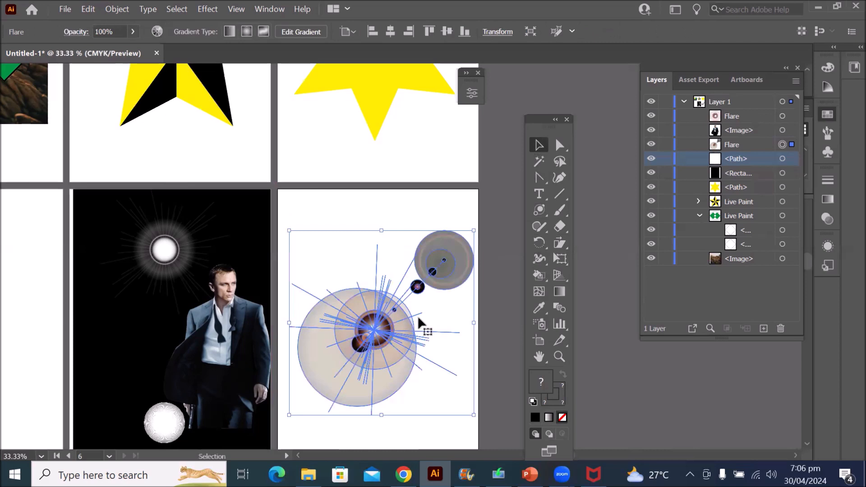
key("Delete")
key("Delete")
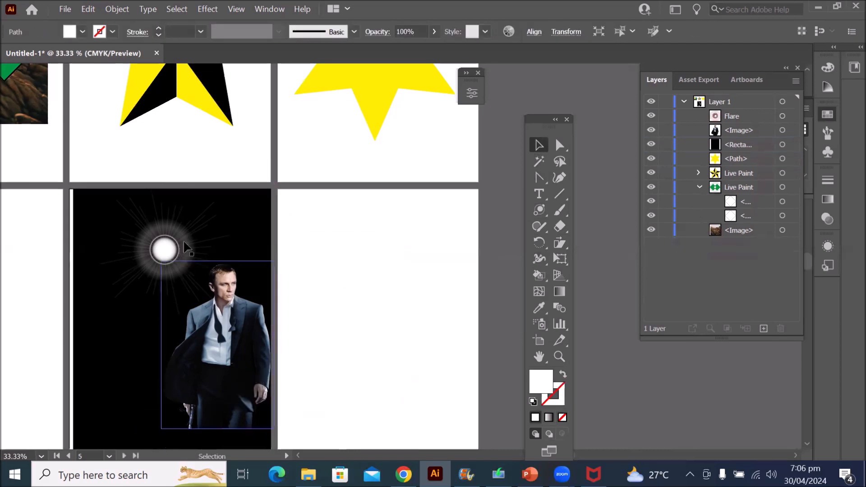
left_click(164, 249)
key("Delete")
Draw a new flare with the Flare tool over the black rectangle's left edge, beside the actor
scroll(394, 340, "down", 3)
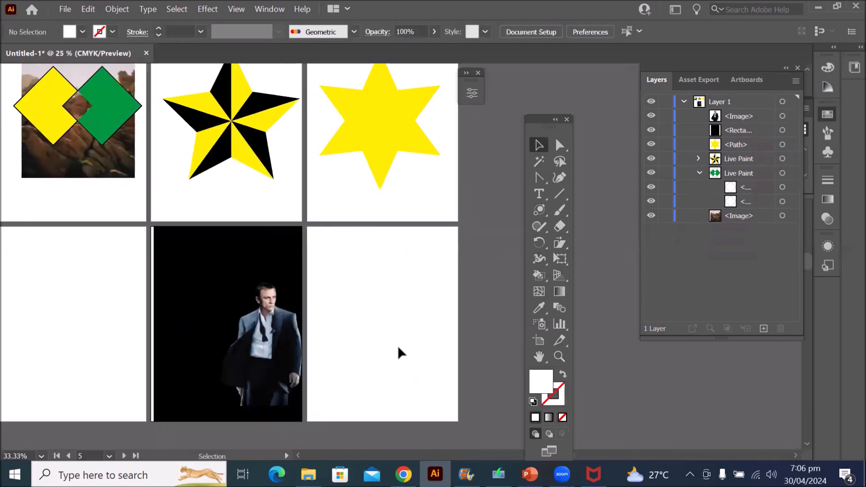
scroll(434, 374, "up", 2)
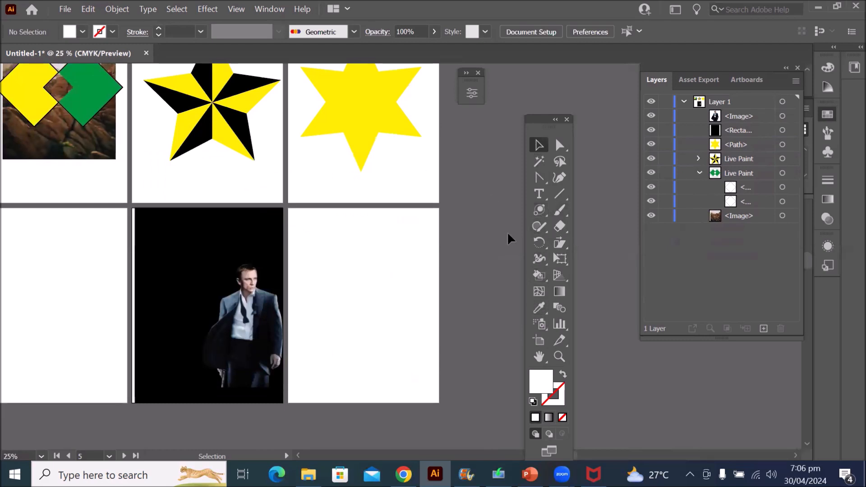
left_click(539, 210)
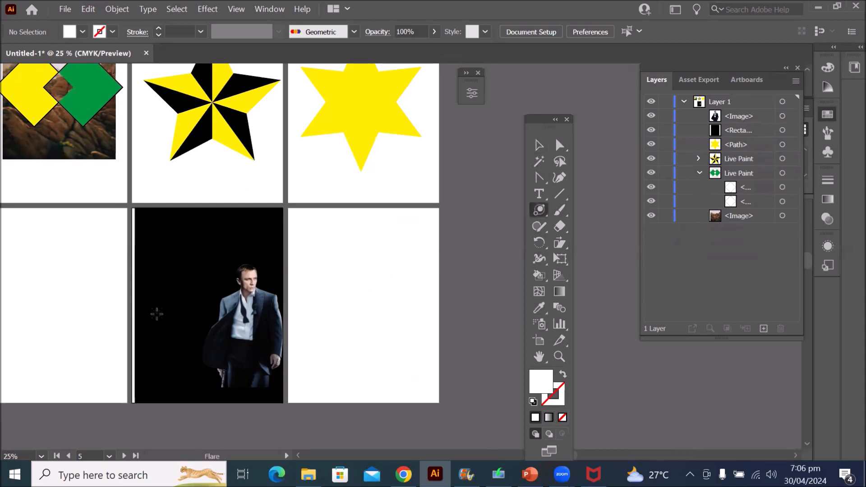
left_click_drag(156, 314, 170, 329)
scroll(205, 292, "up", 2)
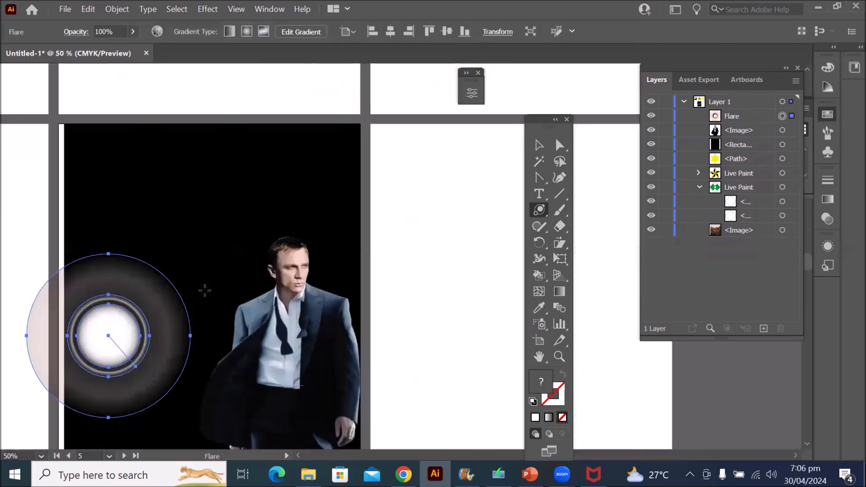
Apply new Flare options to the selected flare: rays enabled, ring number 9 and ring direction 79°
scroll(107, 371, "up", 3)
scroll(107, 371, "up", 1)
scroll(107, 369, "down", 5)
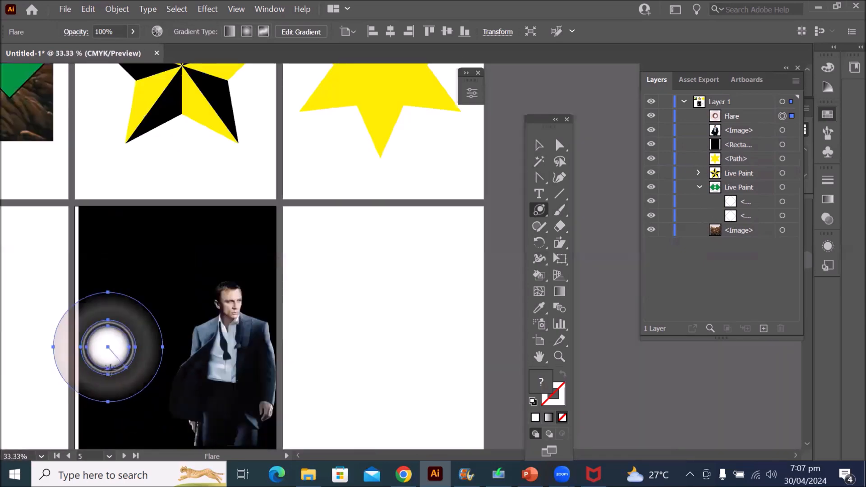
double_click(540, 213)
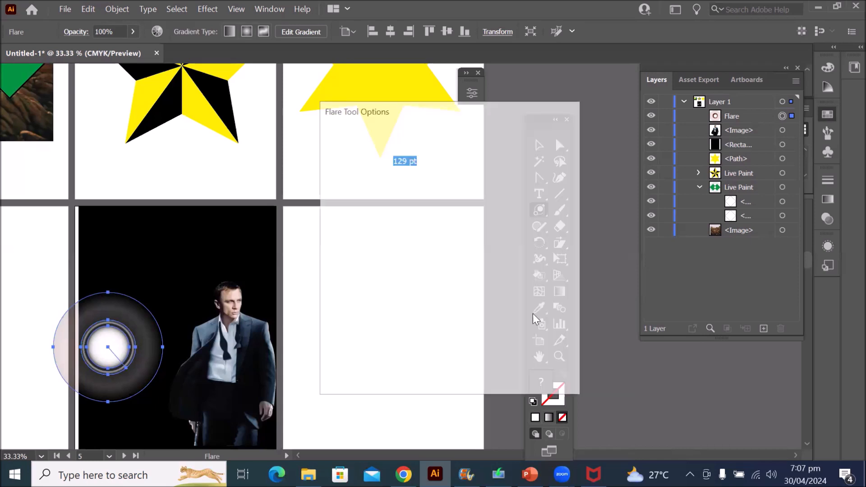
left_click(509, 315)
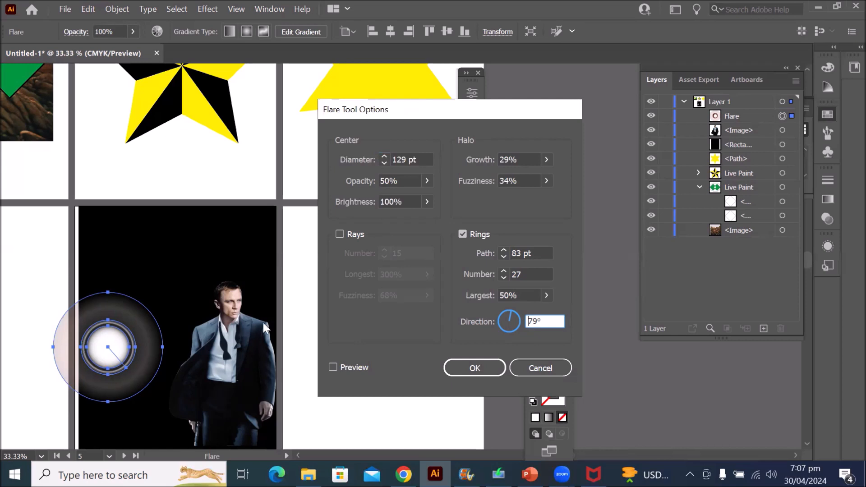
left_click(504, 278)
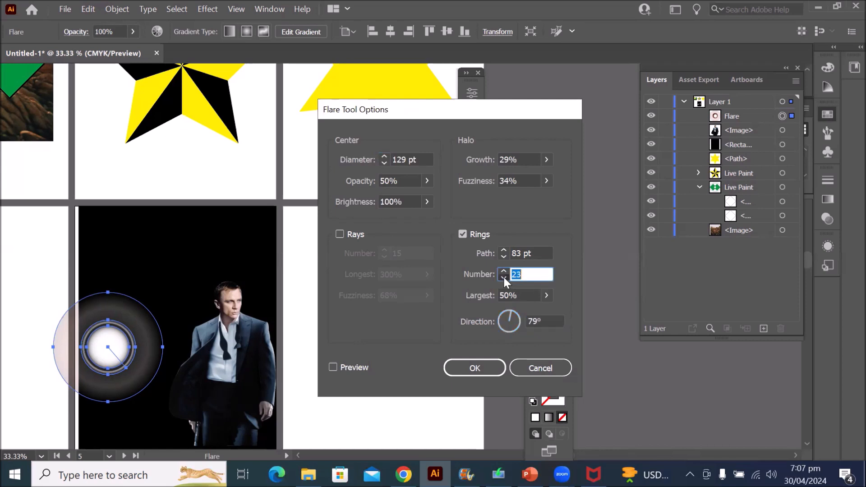
left_click(503, 278)
left_click(504, 279)
left_click(504, 278)
left_click(360, 234)
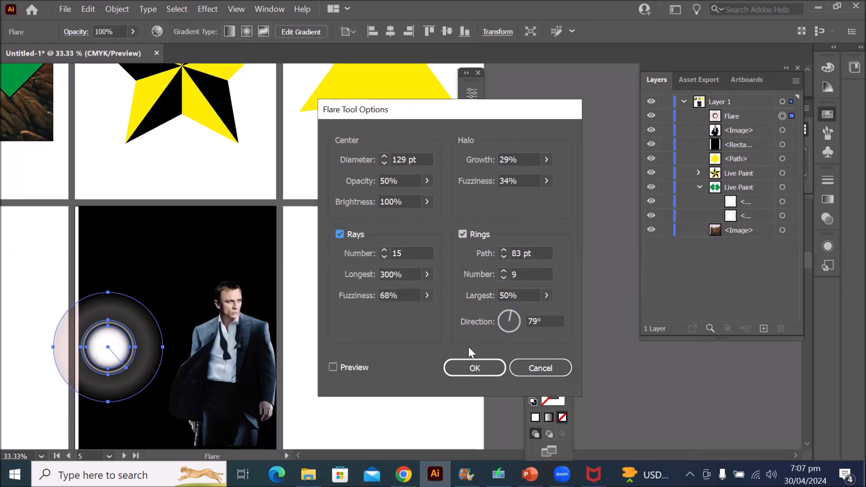
key("Return")
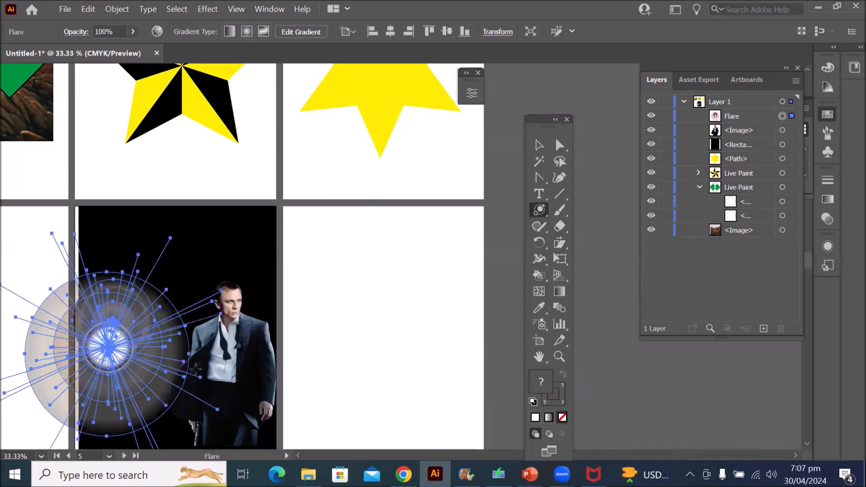
Move the rayed flare up and right so its bright centre sits on the black rectangle beside the actor's head
scroll(239, 349, "down", 1, "alt")
scroll(109, 434, "up", 1, "alt")
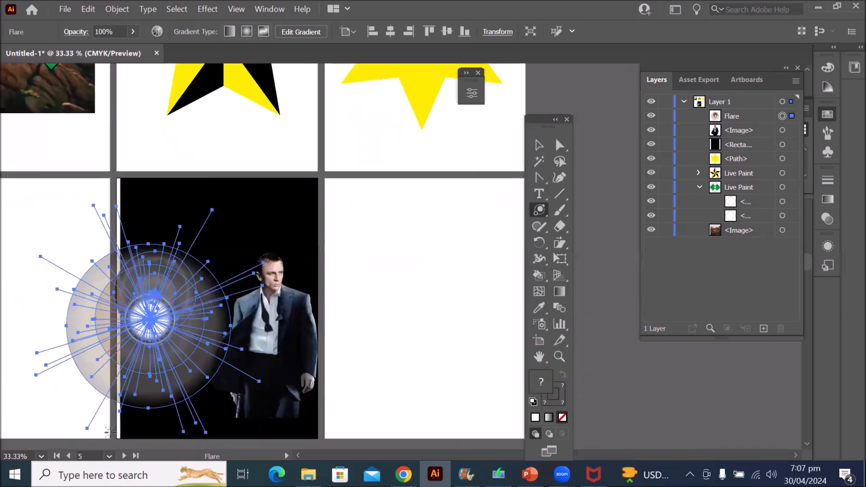
scroll(109, 434, "up", 1, "alt")
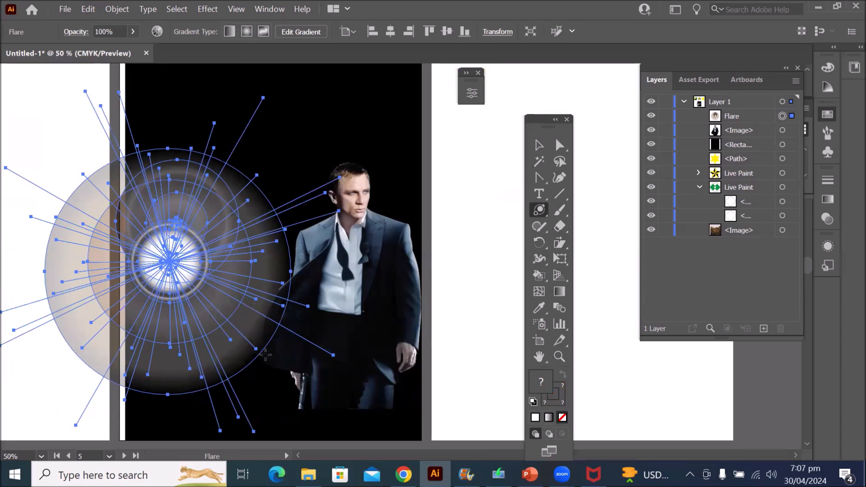
left_click(539, 144)
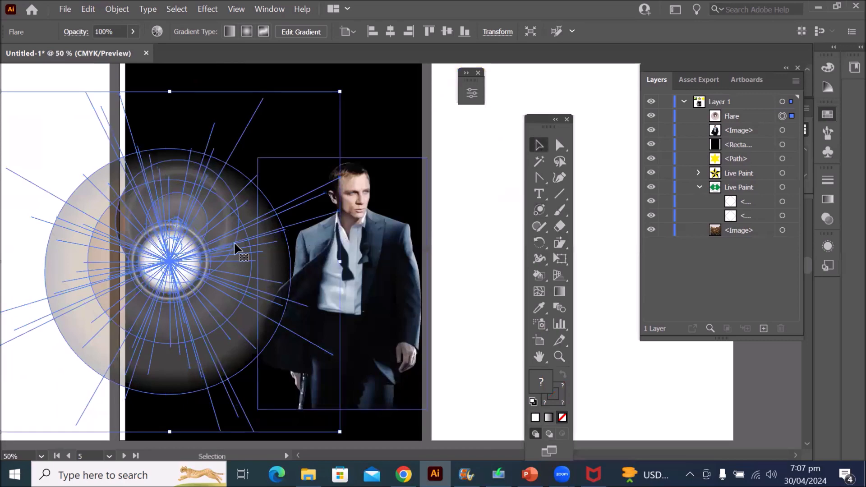
left_click_drag(167, 268, 243, 222)
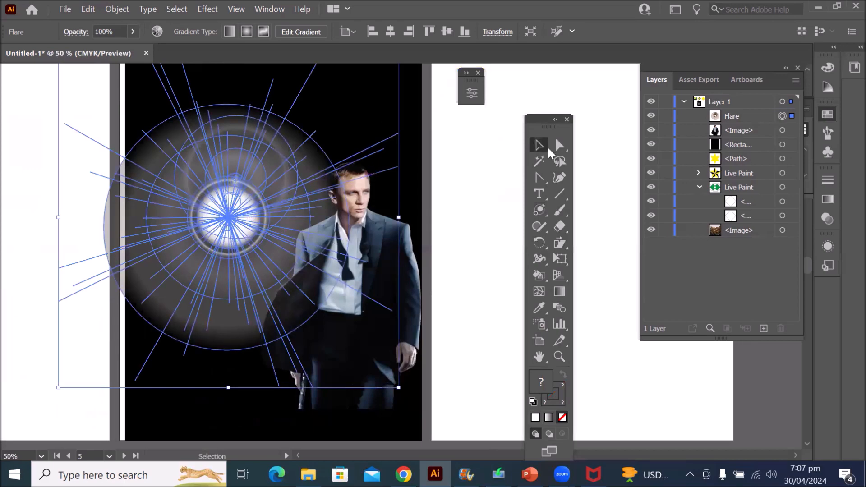
Flatten the small circle inside the flare's white centre by moving its right anchor point inward with Direct Selection
left_click(558, 144)
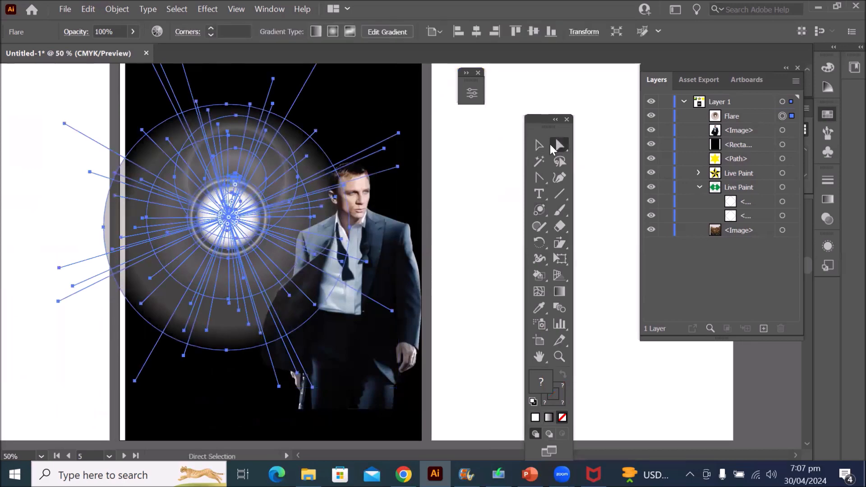
scroll(325, 129, "up", 2)
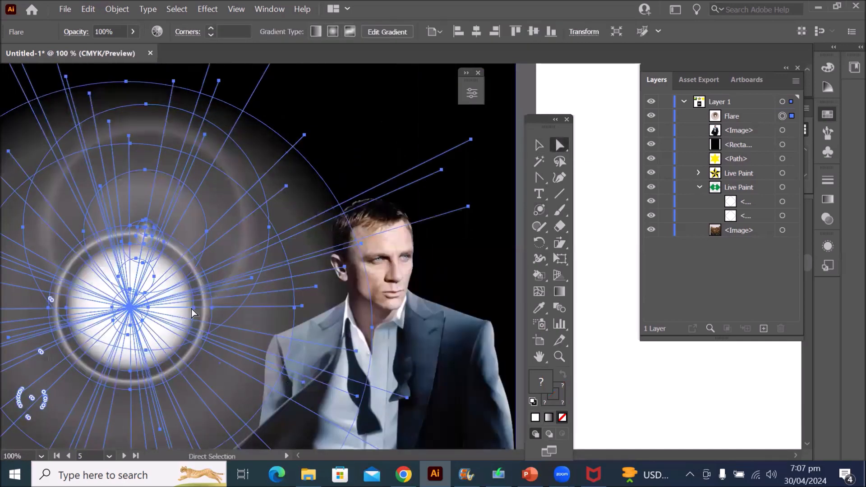
scroll(192, 296, "up", 4)
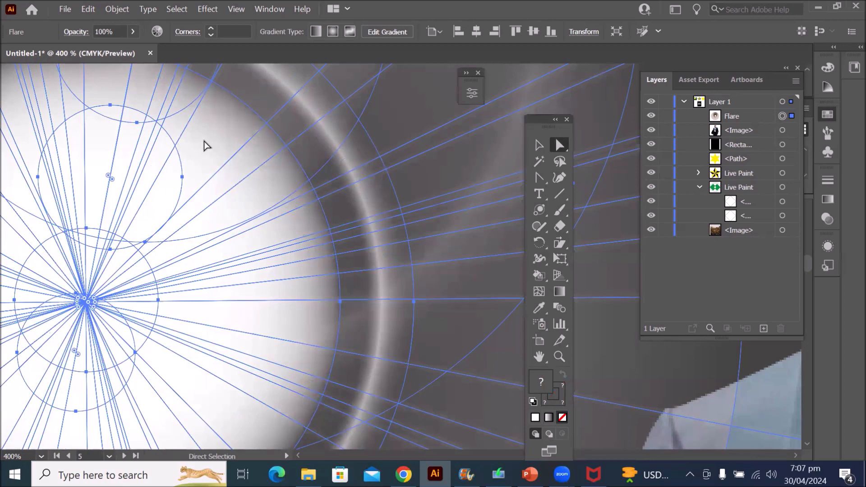
left_click(183, 178)
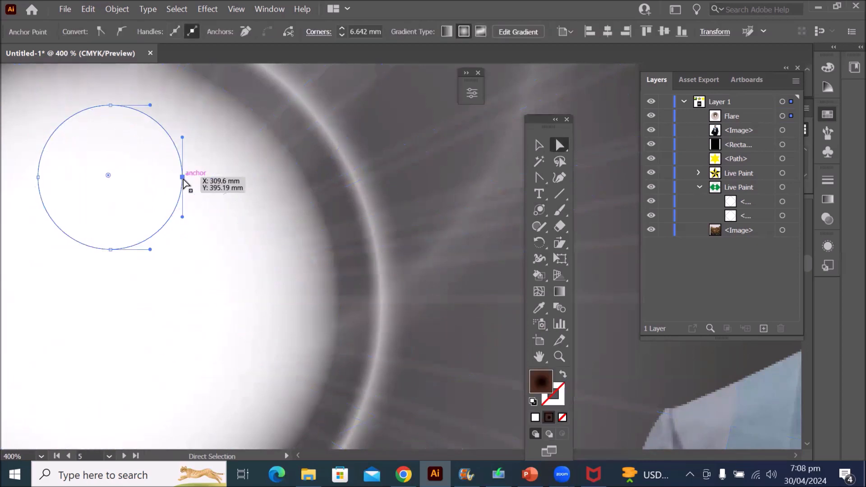
left_click_drag(183, 180, 152, 221)
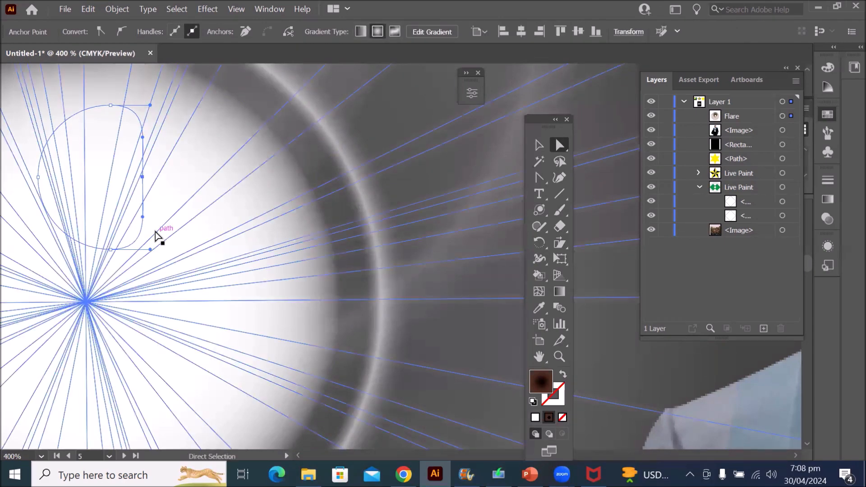
scroll(163, 234, "down", 2)
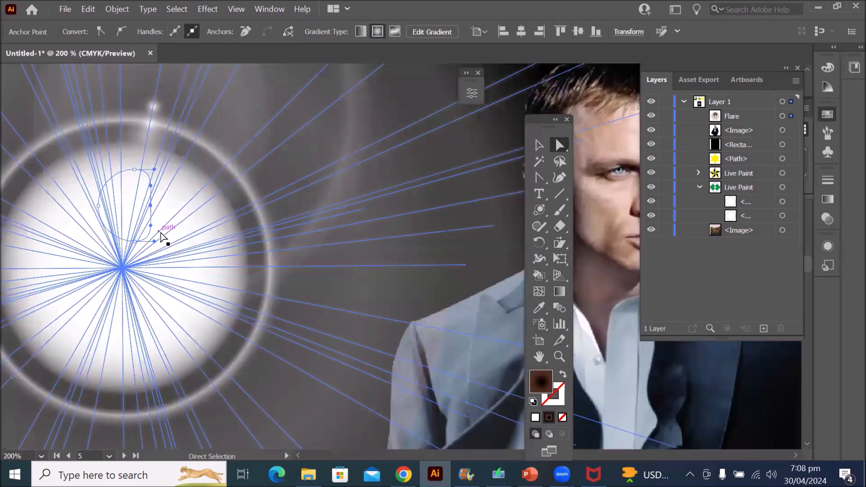
Reshape the bright halo ring around the flare's centre by pulling its right anchor point inward, close to the middle
left_click(247, 166)
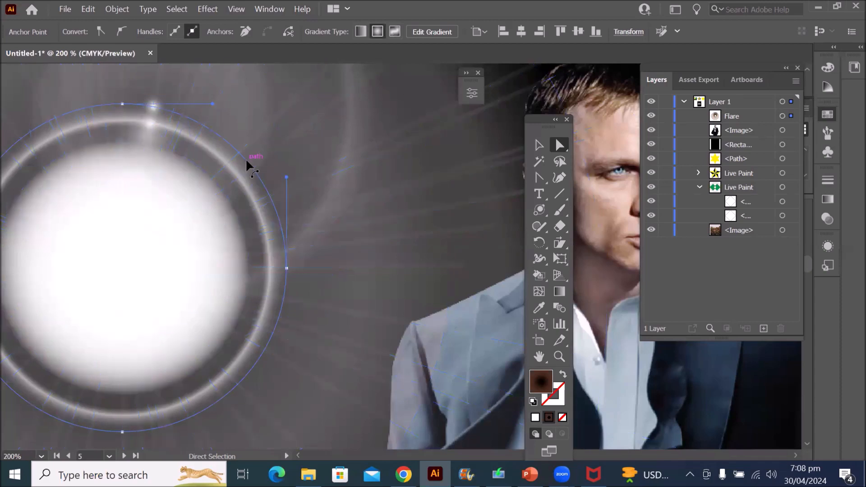
left_click_drag(286, 270, 229, 264)
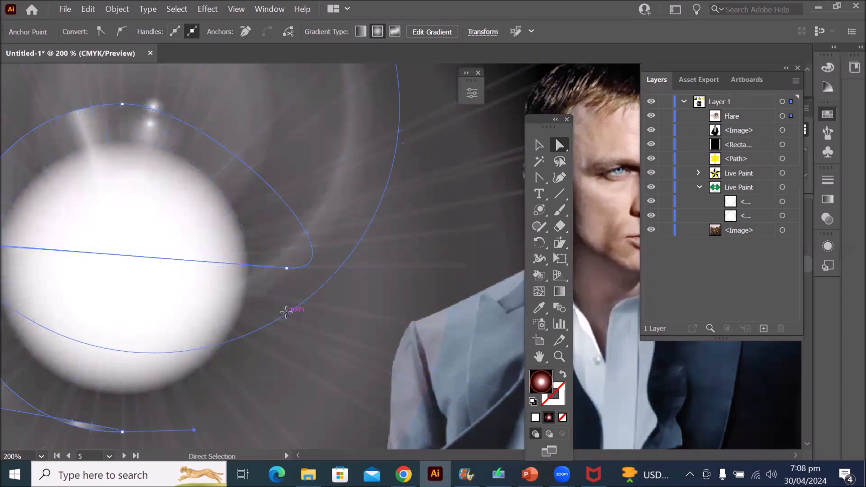
key("ctrl+z")
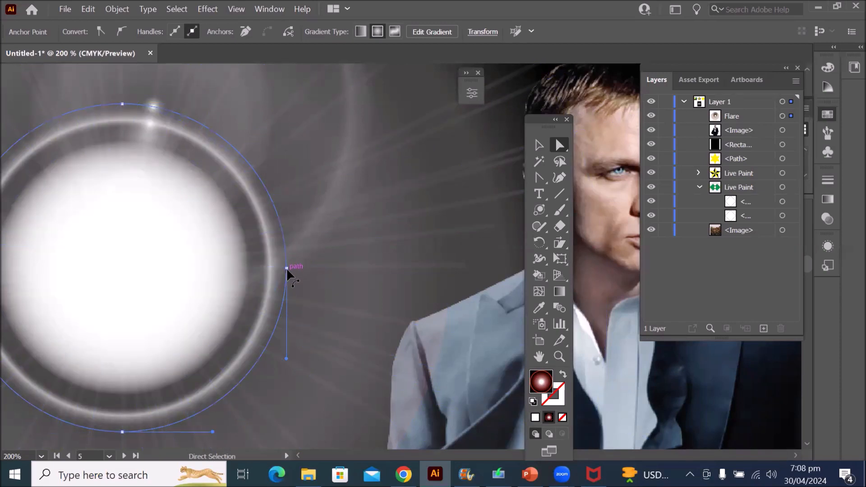
left_click(287, 268)
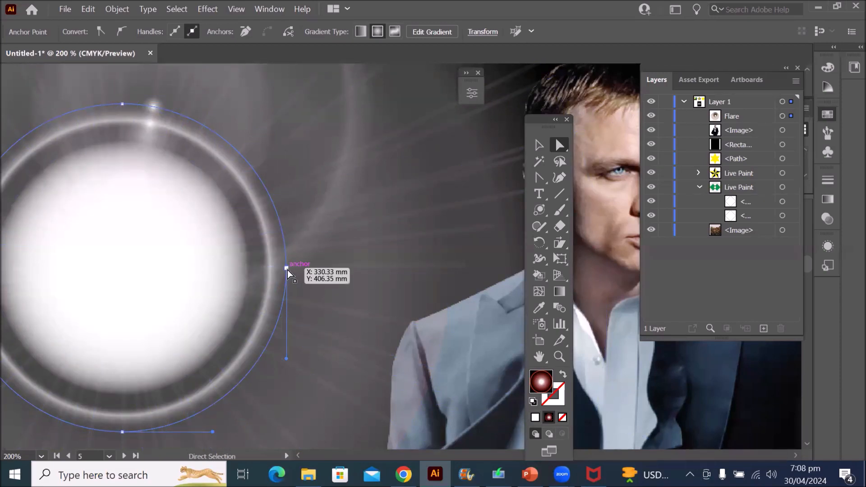
left_click_drag(287, 271, 141, 264)
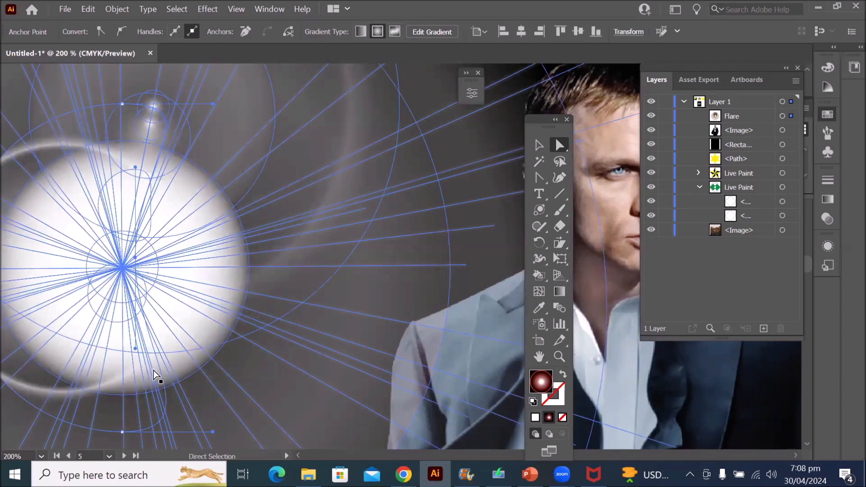
scroll(163, 328, "down", 3)
scroll(124, 350, "up", 3)
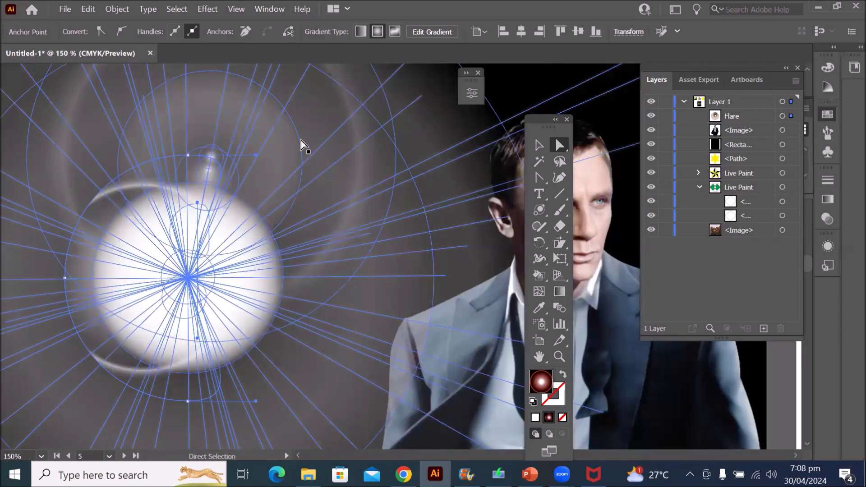
Stretch the ring above the flare's centre by pulling its right anchor point outward toward the actor
left_click(303, 164)
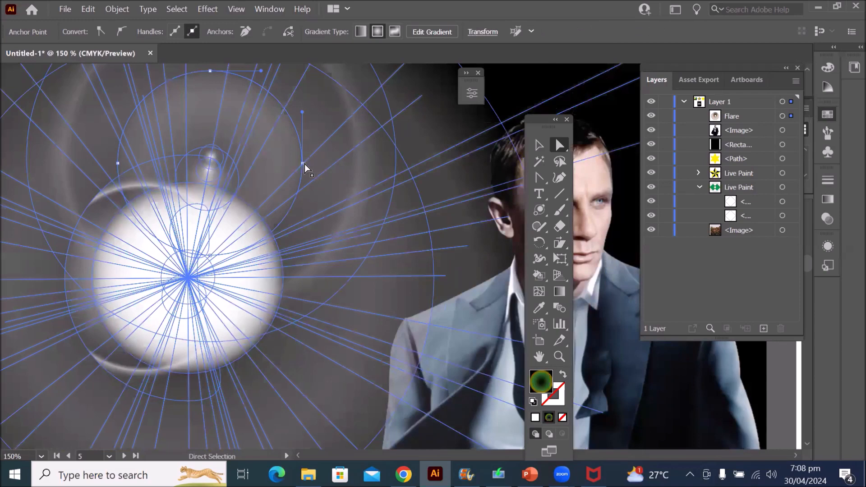
left_click_drag(303, 164, 384, 168)
scroll(383, 169, "down", 1)
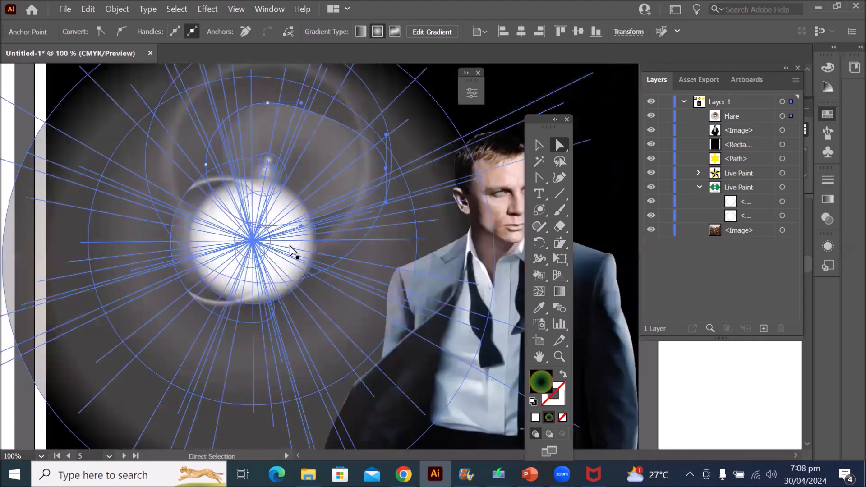
Stretch the flare's white centre into an egg shape by moving its right anchor point outward toward the actor
left_click(299, 272)
scroll(335, 298, "up", 1)
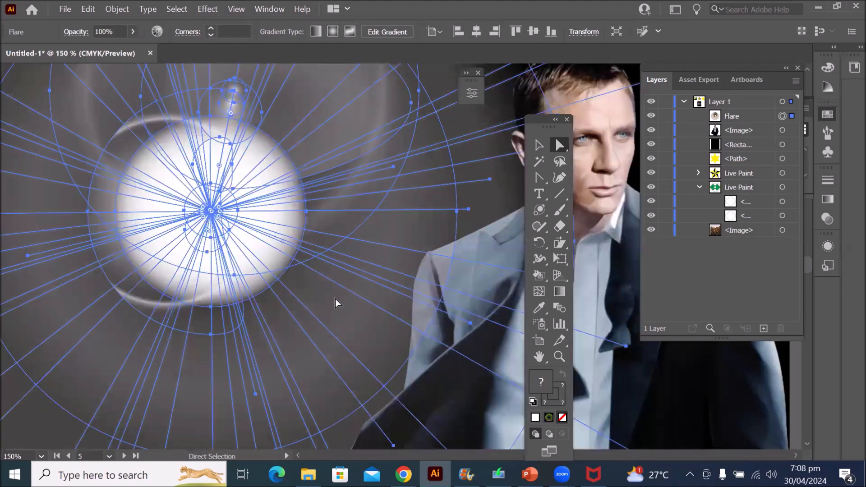
scroll(81, 131, "up", 1)
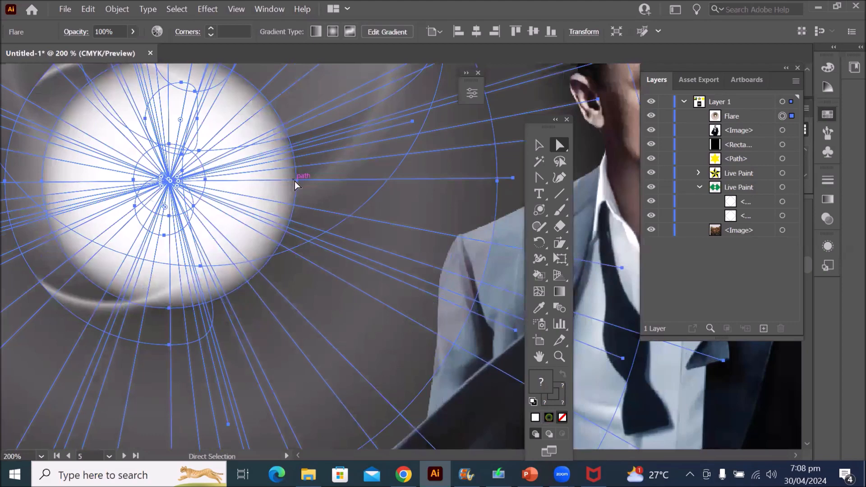
mouse_move(294, 185)
left_mouse_down()
mouse_move(269, 181)
mouse_move(287, 193)
left_mouse_up()
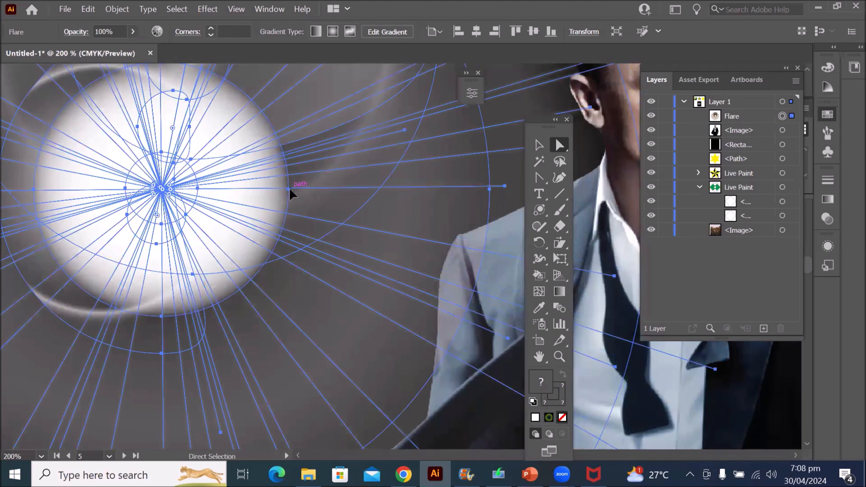
left_click_drag(291, 194, 184, 182)
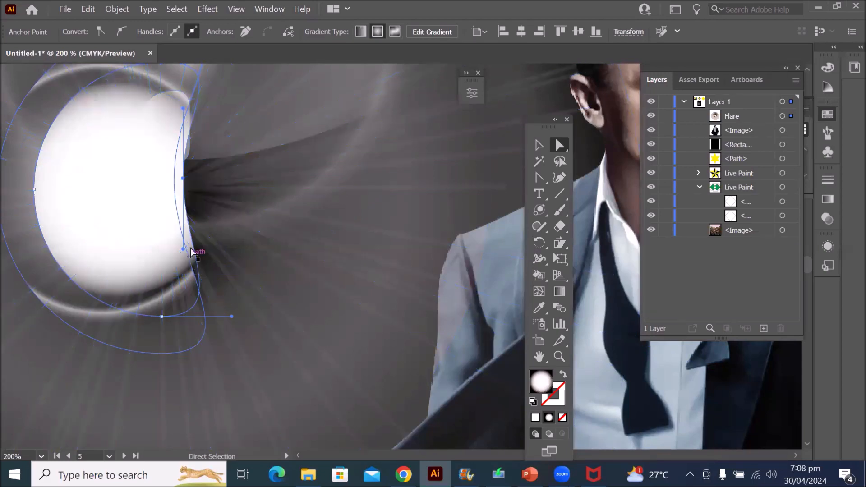
left_click_drag(188, 184, 391, 184)
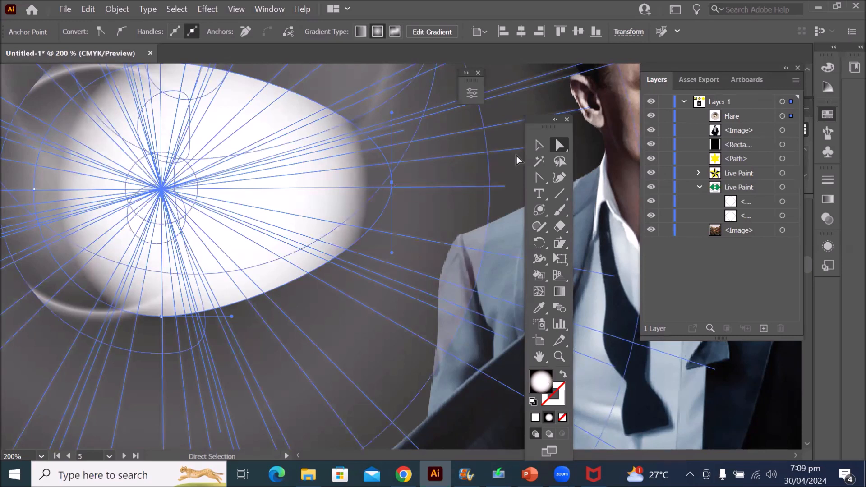
Rotate the stretched white centre about a quarter turn clockwise with the Selection tool and reduce its height from below
left_click(537, 147)
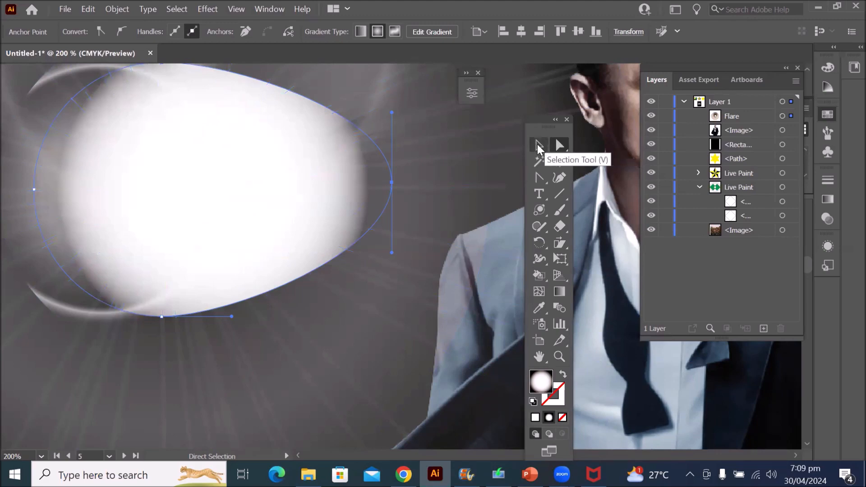
left_click(537, 144)
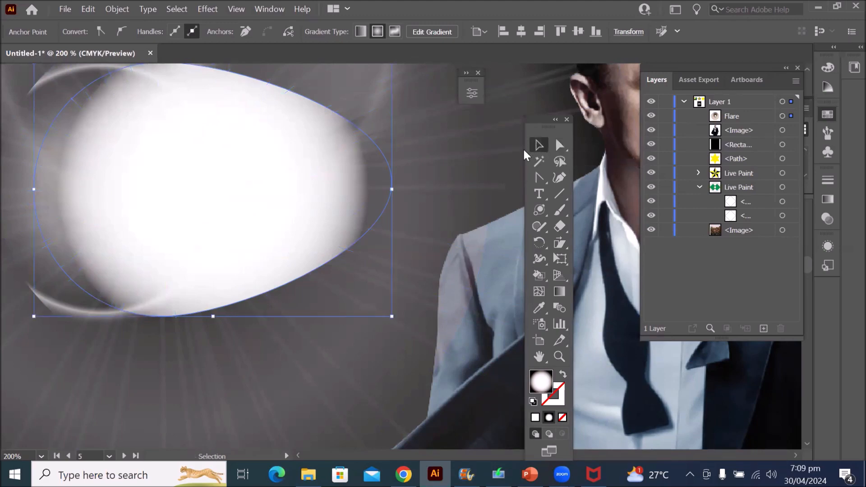
scroll(466, 228, "down", 2)
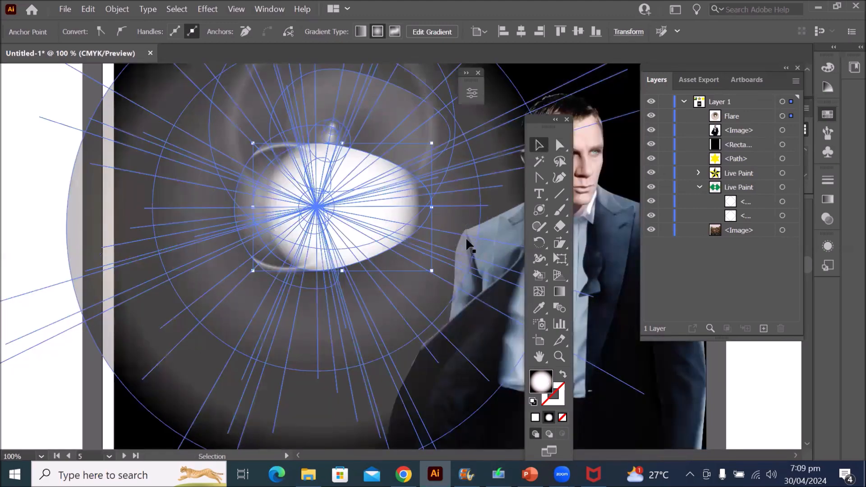
left_click_drag(434, 270, 264, 339)
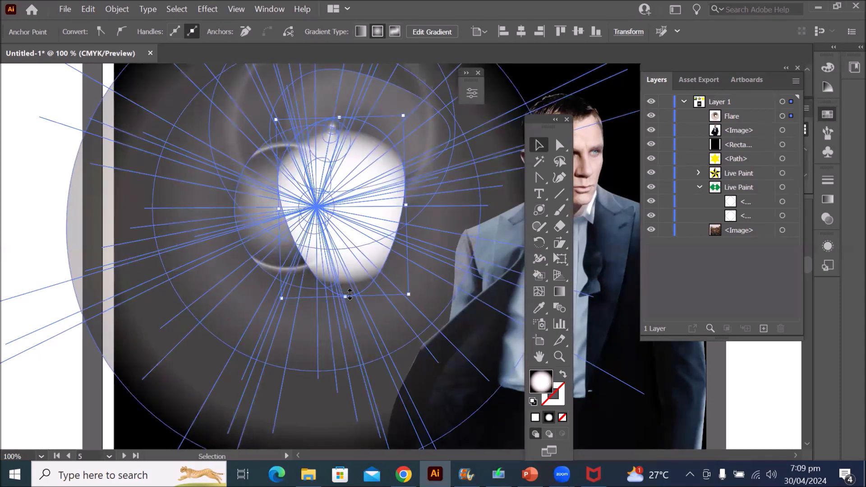
left_click_drag(349, 294, 378, 235)
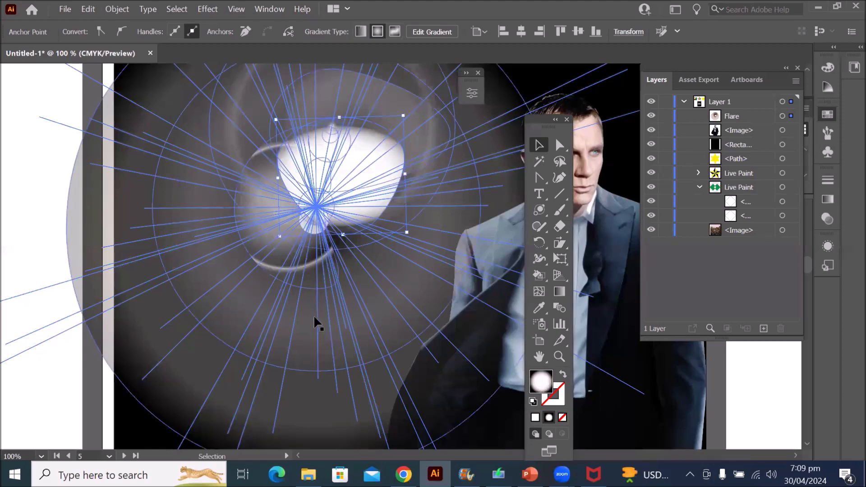
scroll(316, 325, "up", 1)
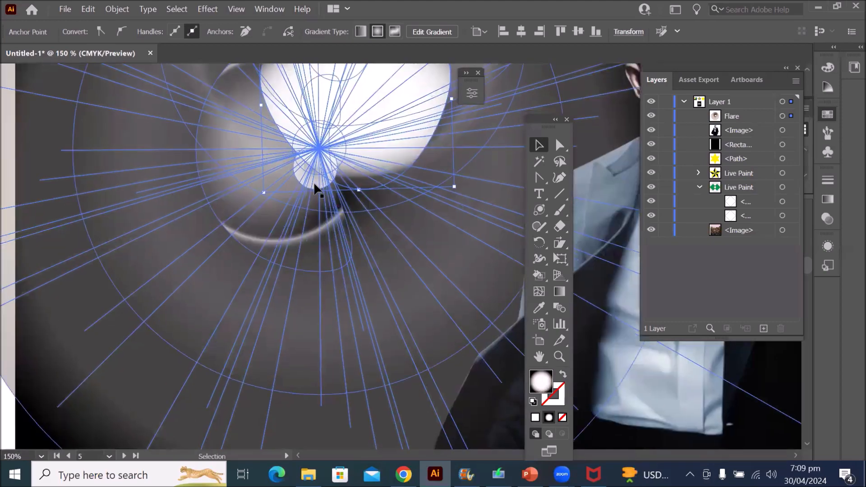
Stretch the small circle below the flare's white centre into a wide, slightly tilted ellipse and delete it
left_click(321, 188)
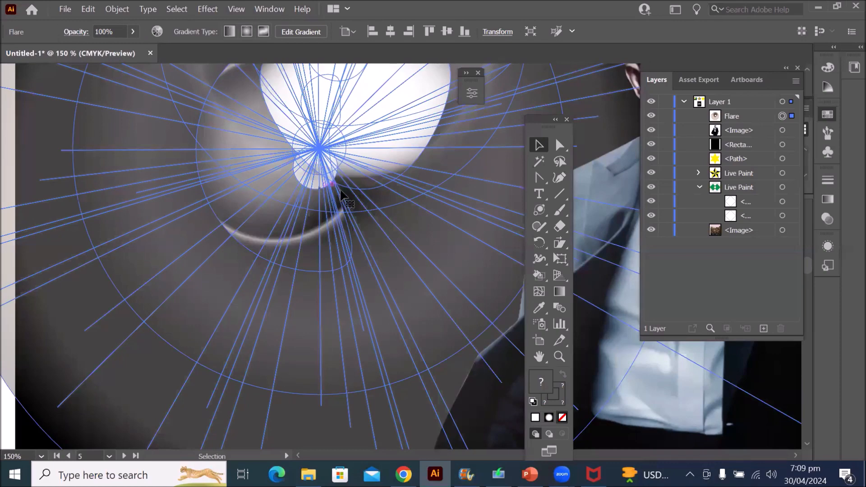
scroll(316, 194, "up", 2)
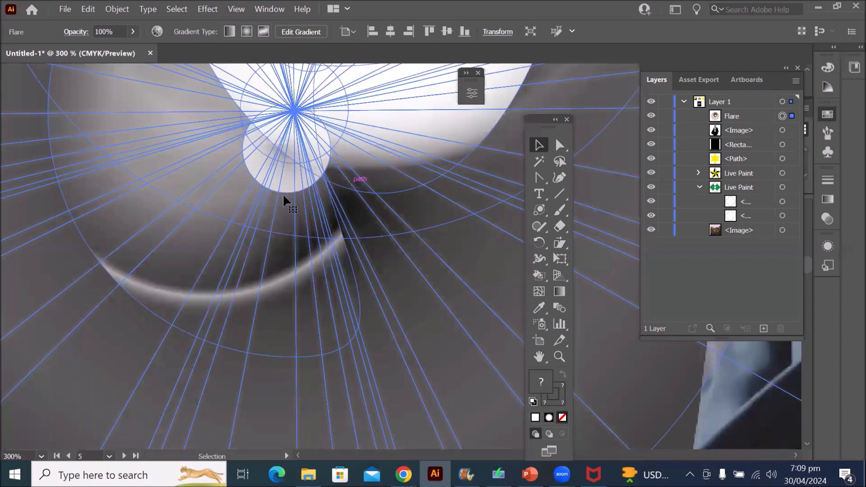
scroll(289, 195, "up", 1)
left_click(558, 145)
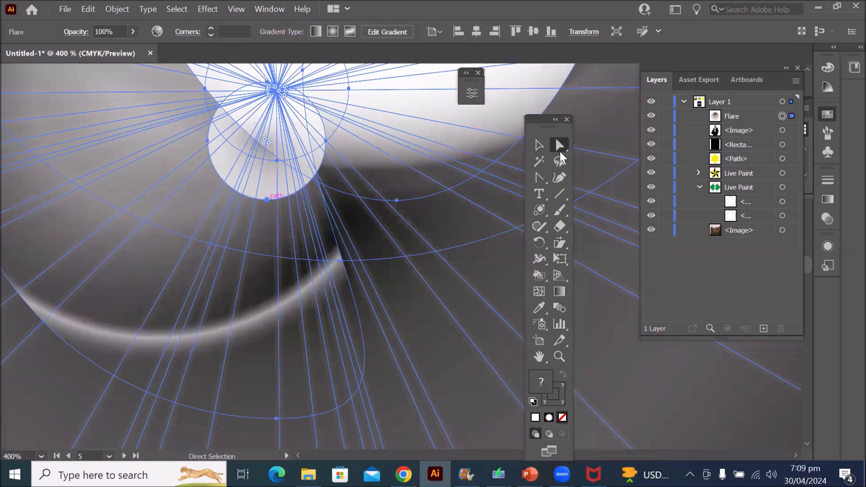
left_click(538, 145)
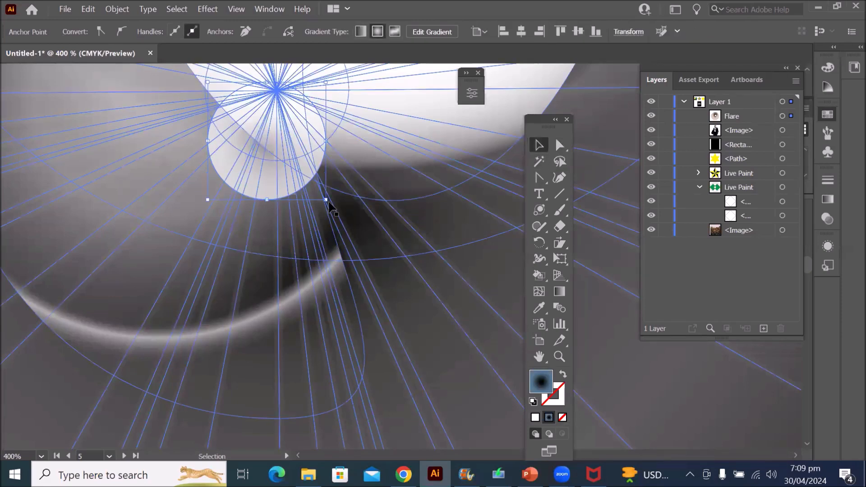
left_click_drag(326, 199, 342, 252)
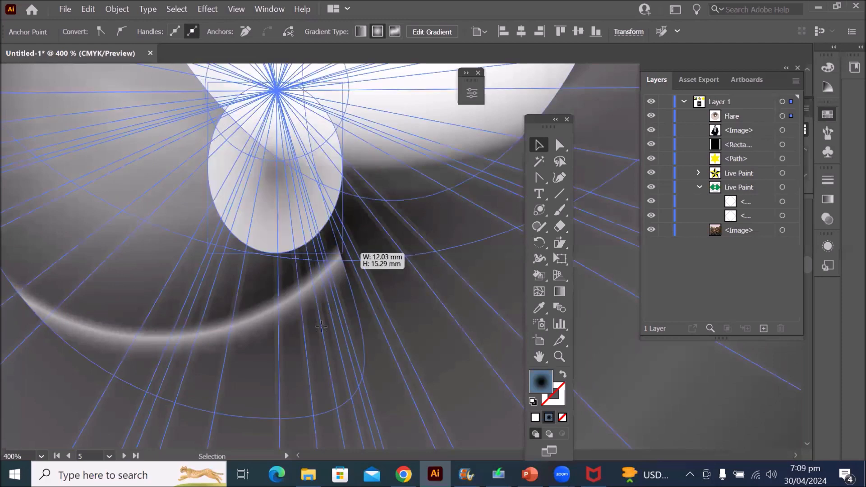
left_click_drag(304, 346, 91, 295)
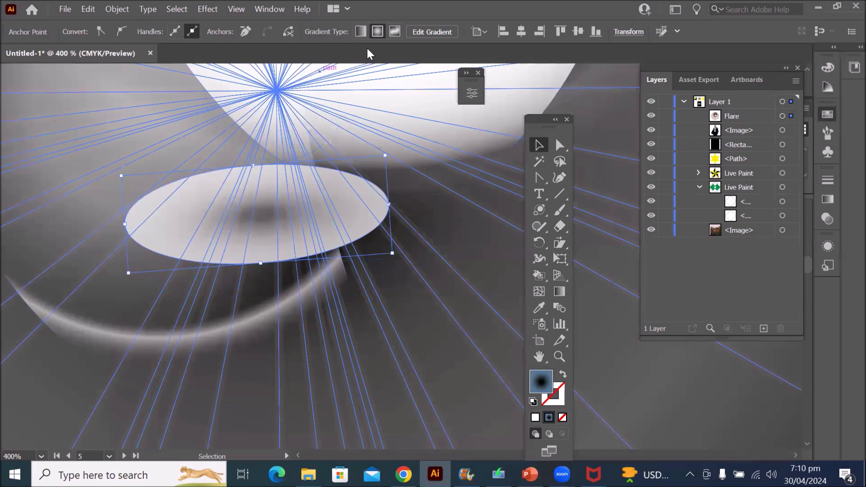
key("Delete")
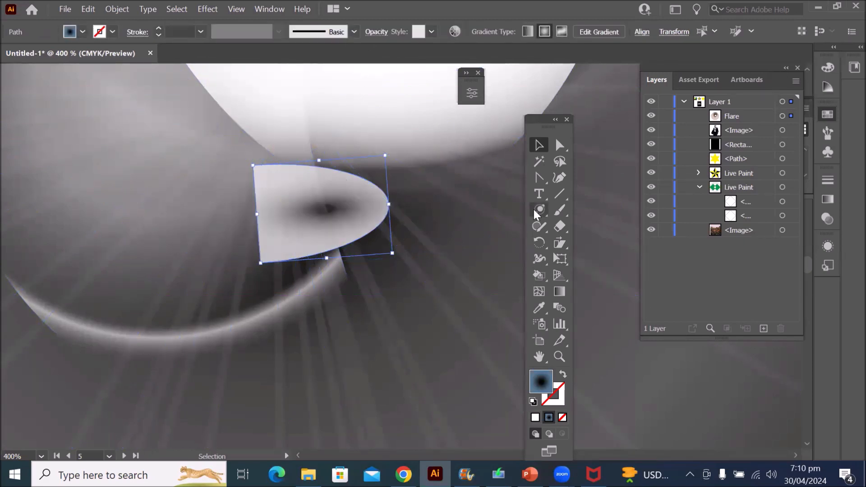
key("Delete")
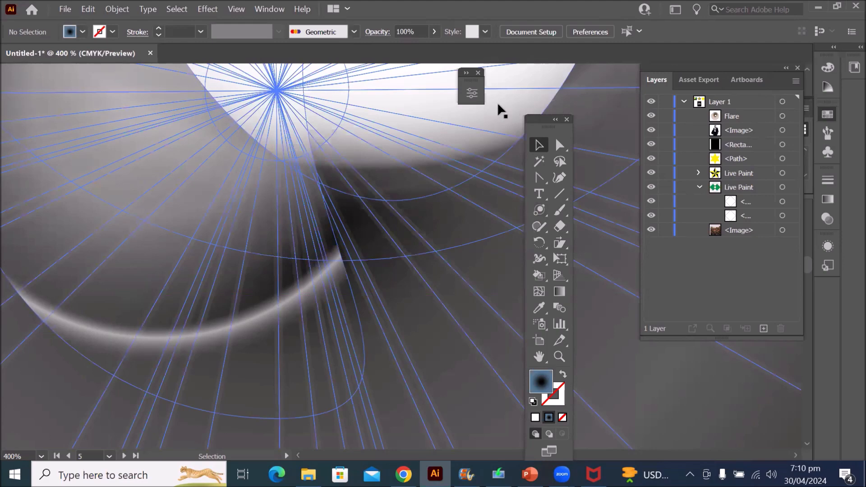
Select the dark ring segment between the flare's centre and the actor with the Direct Selection tool and delete the whole ring
scroll(520, 81, "down", 8)
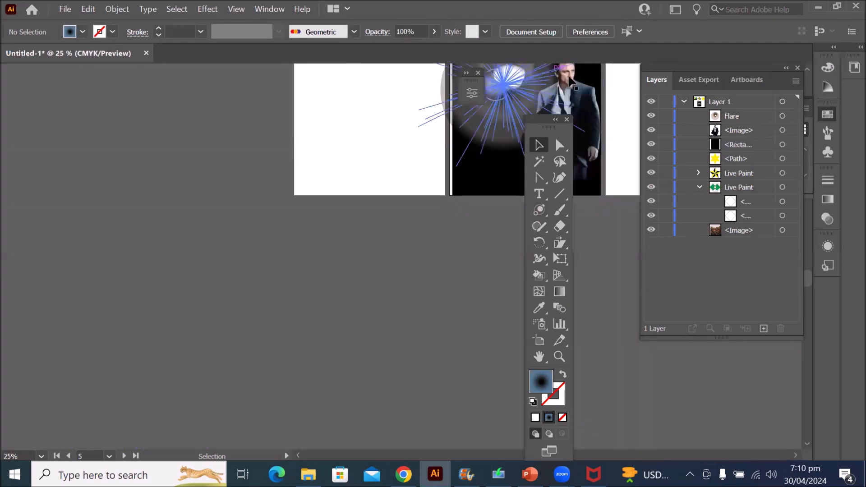
left_click_drag(493, 102, 175, 227)
scroll(175, 227, "up", 2)
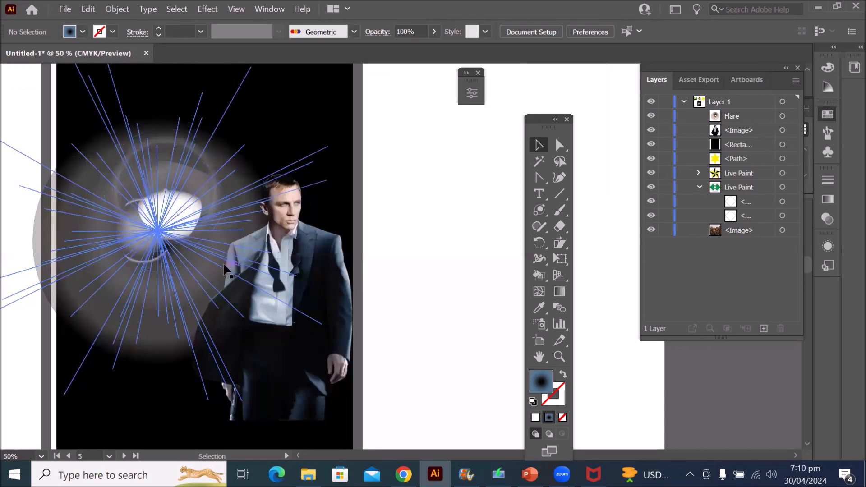
scroll(212, 259, "up", 2)
scroll(206, 251, "up", 1)
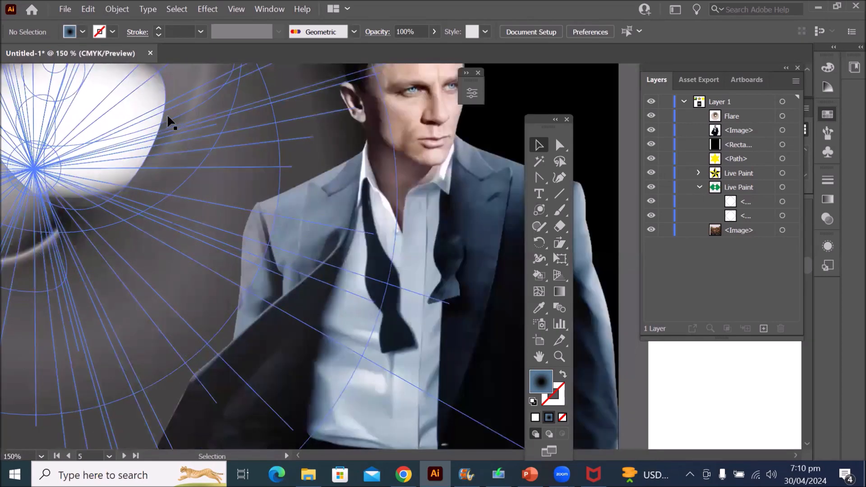
left_click(559, 145)
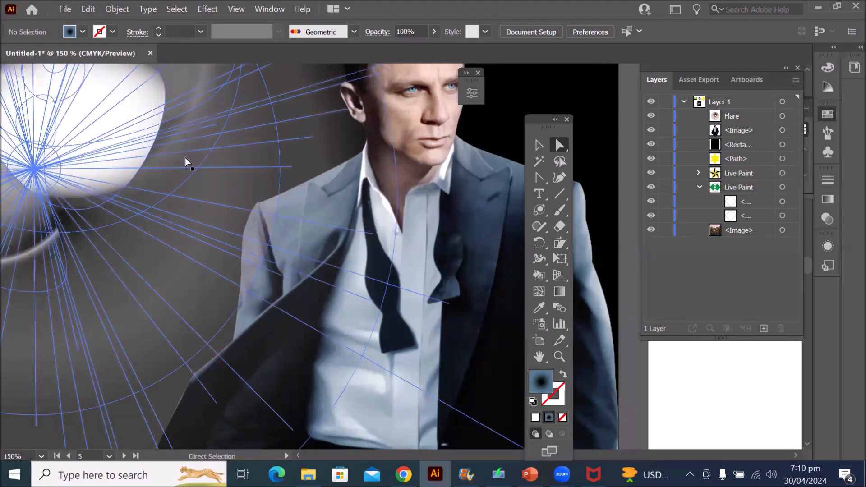
left_click(188, 176)
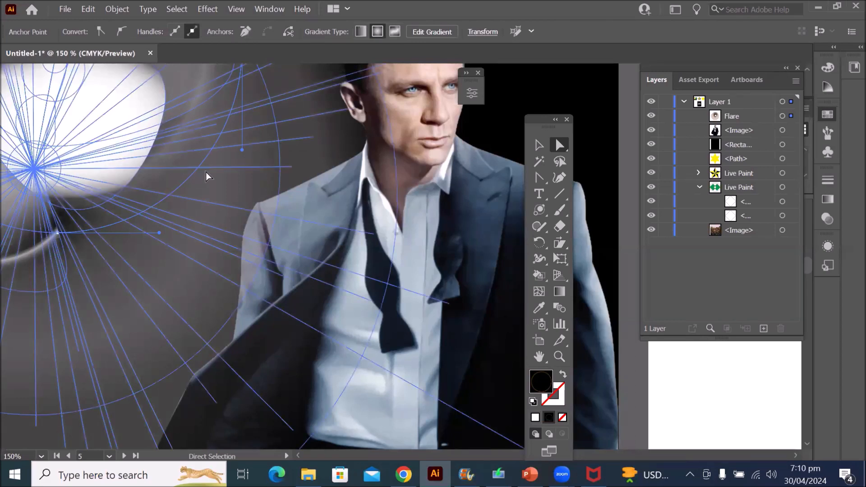
left_click(205, 172)
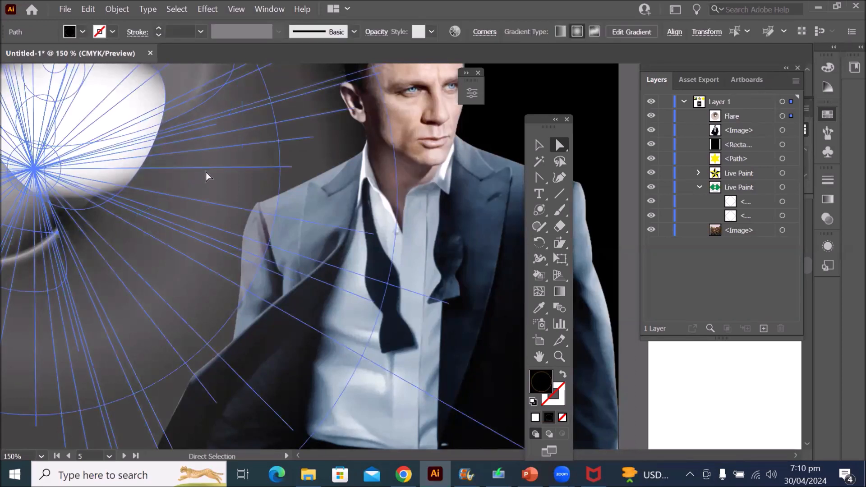
key("ctrl+shift+a")
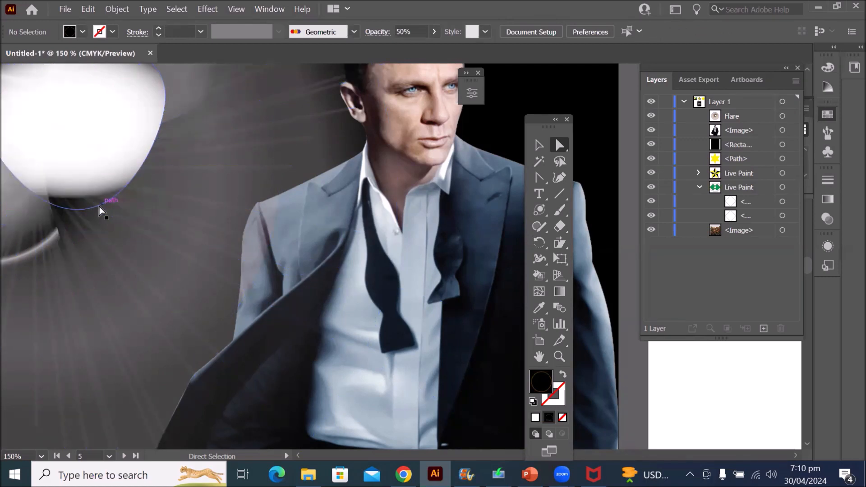
Select the flare's bright white centre shape and delete it entirely
left_click(99, 206)
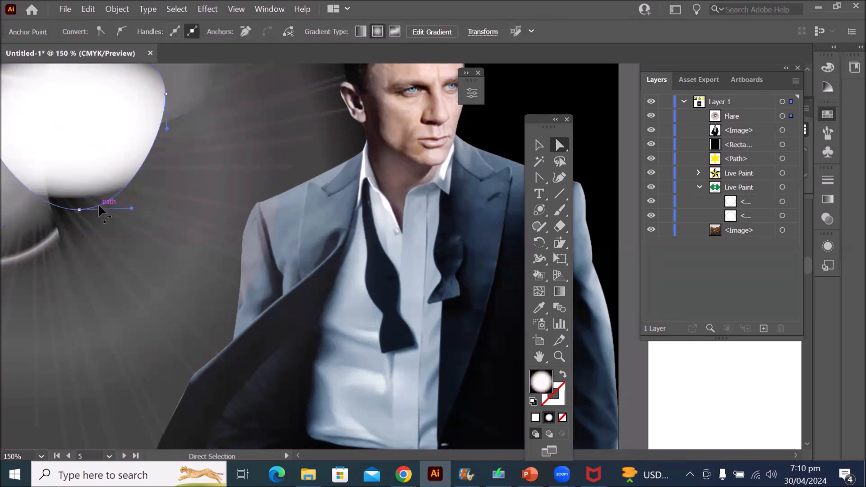
left_click(537, 145)
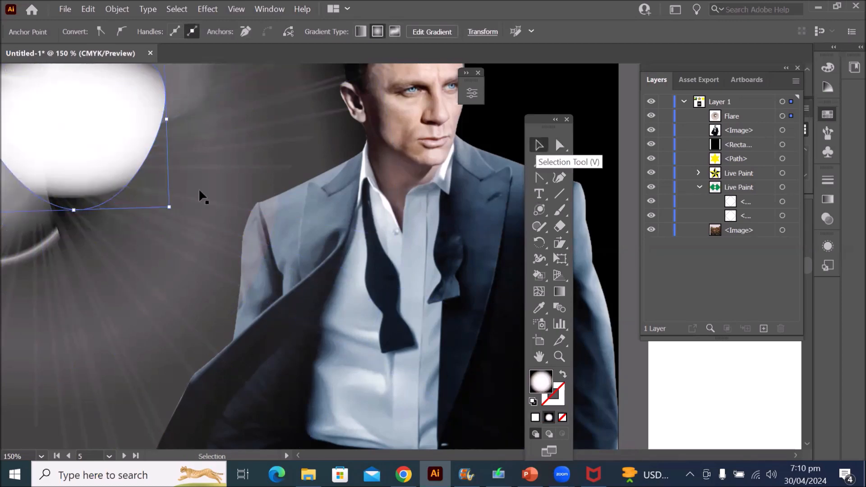
key("ctrl+minus")
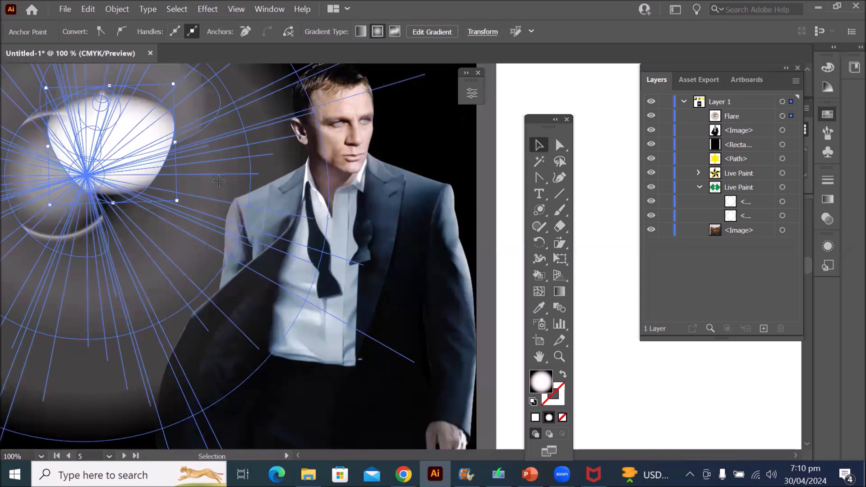
key("Delete")
key("Delete")
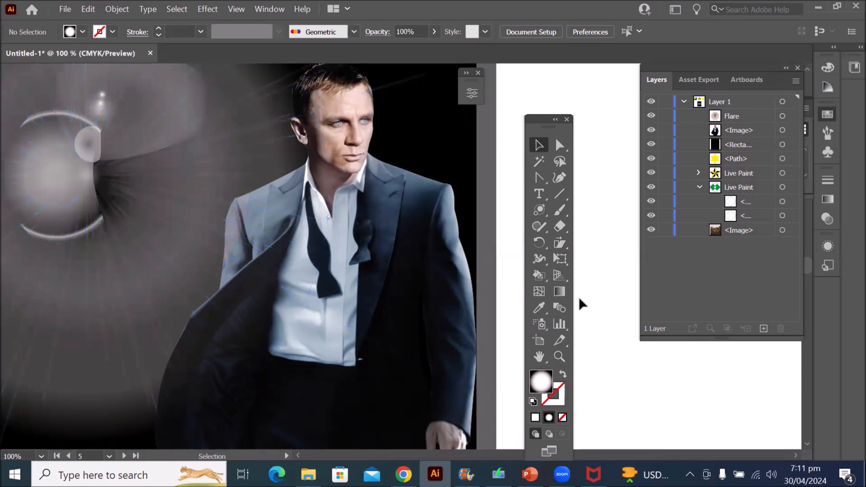
Accept the existing Flare tool options and draw a new flare on the blank artboard beside the actor's artboard
left_click(539, 212)
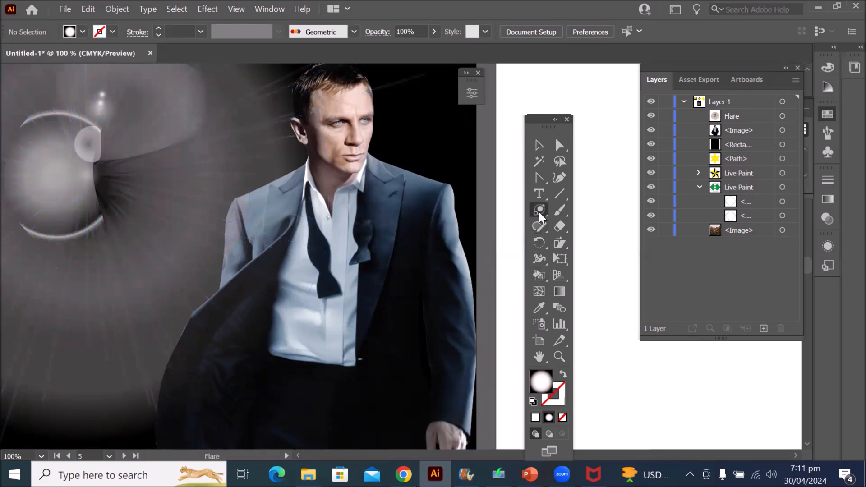
left_click(593, 294)
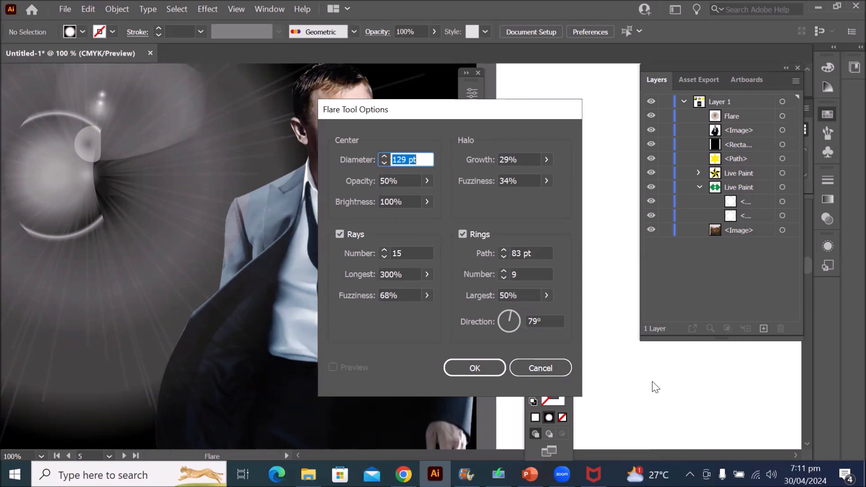
left_click(474, 369)
scroll(263, 292, "down", 5)
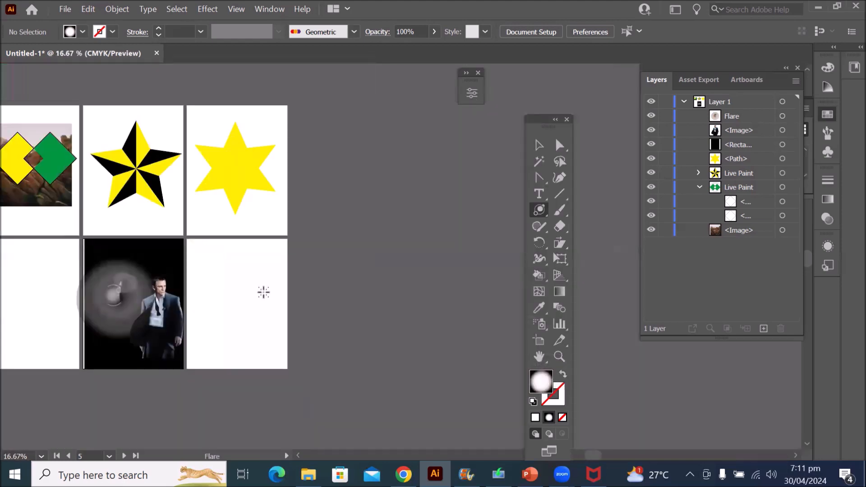
left_click_drag(218, 282, 244, 301)
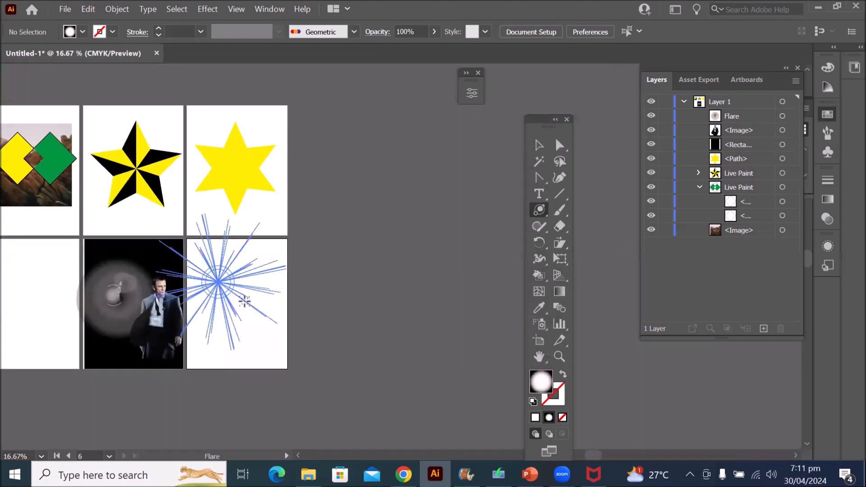
left_click(244, 302)
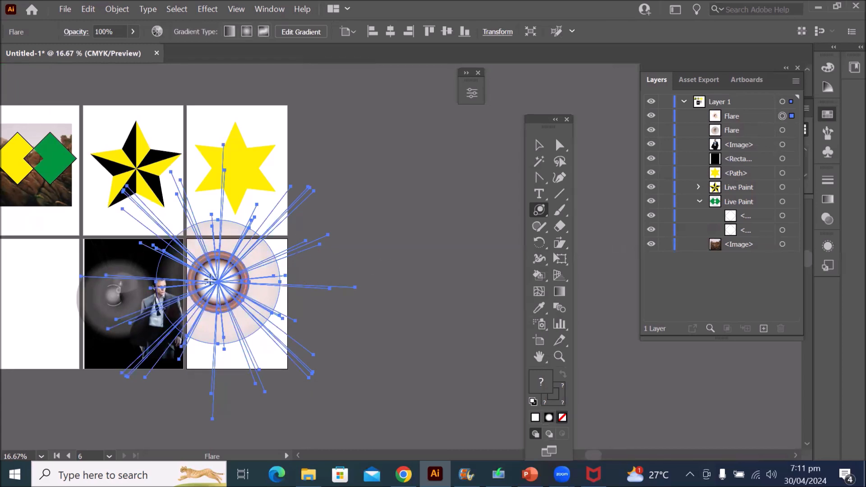
Move the new flare off the artboards onto the empty grey canvas beside them and deselect it
left_click(539, 145)
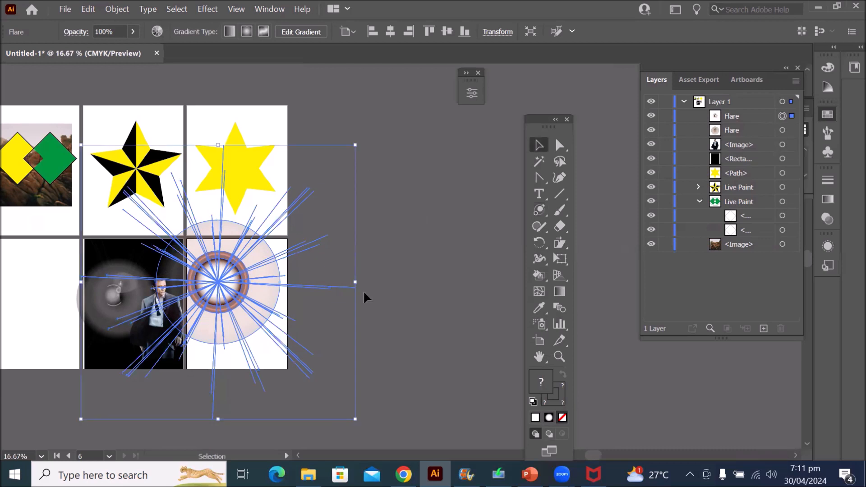
left_click_drag(260, 286, 460, 287)
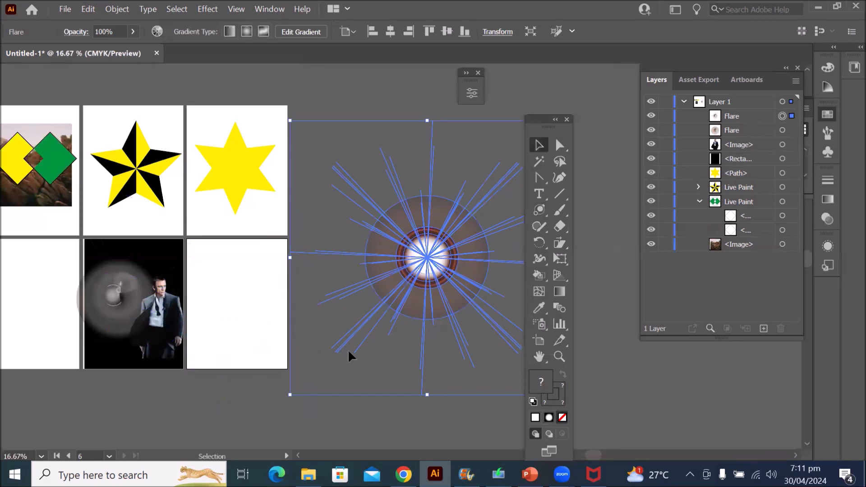
left_click(378, 418)
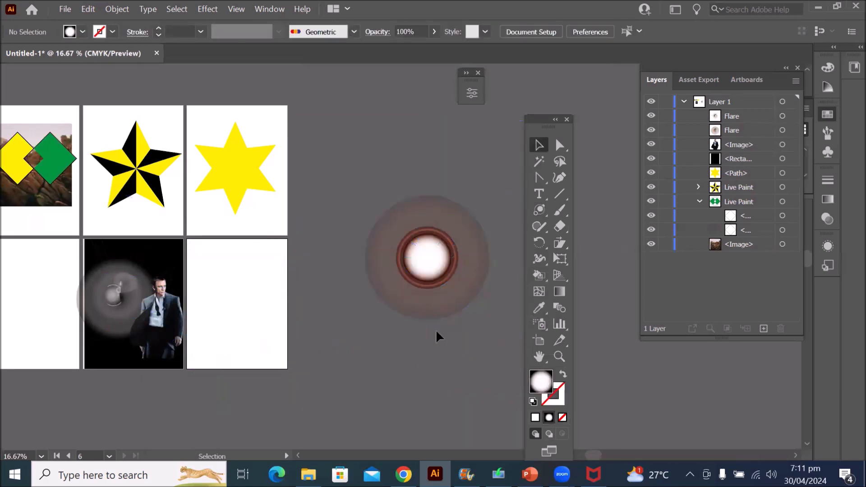
Move the new flare onto the black rectangle, beside the actor and below the old flare's centre
left_click_drag(422, 279, 155, 307)
key("ctrl+minus")
left_click(348, 309)
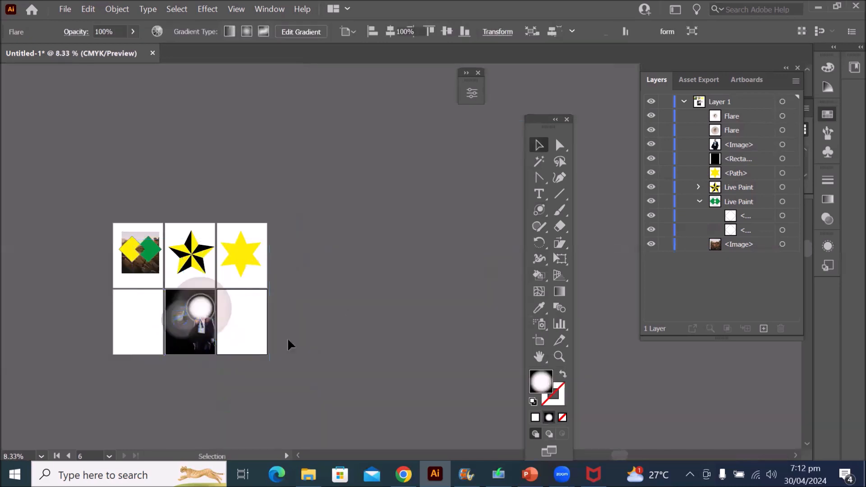
key("ctrl+plus")
key("ctrl+plus")
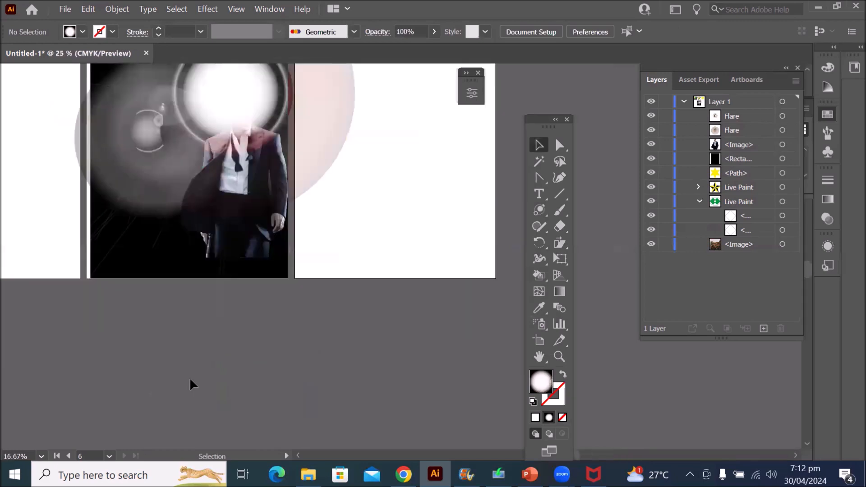
left_click_drag(219, 120, 149, 220)
left_click(341, 168)
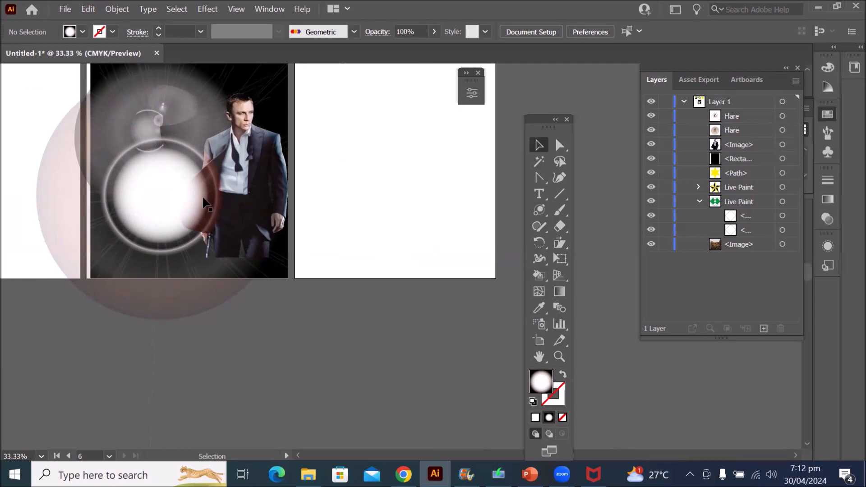
Shrink the new flare to fit within the black rectangle and move the old flare onto the grey canvas
left_click(156, 217)
scroll(156, 218, "down", 3, "alt")
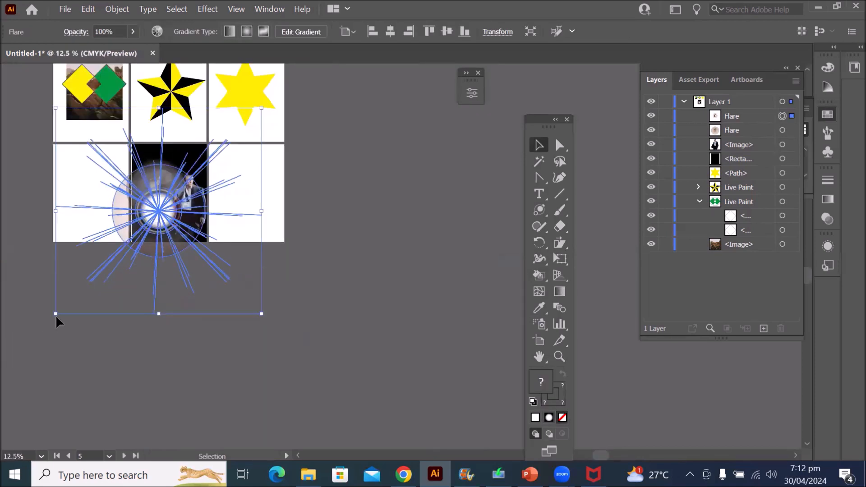
left_click_drag(58, 315, 132, 260)
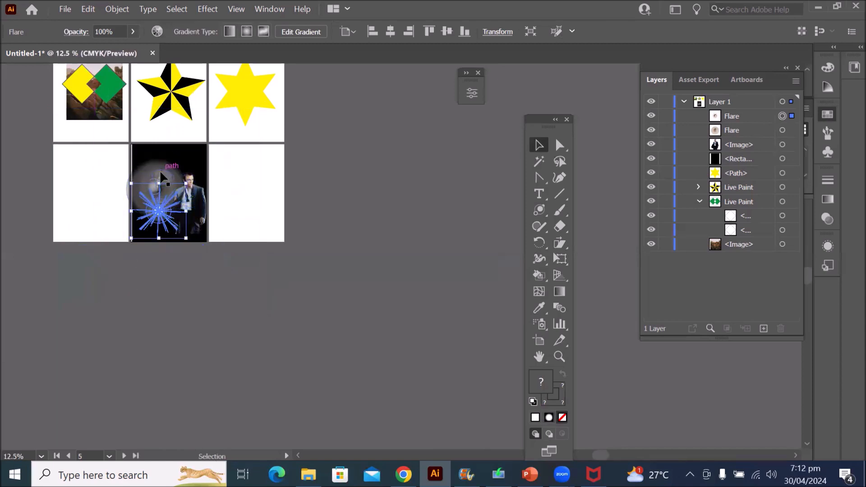
left_click_drag(159, 169, 423, 166)
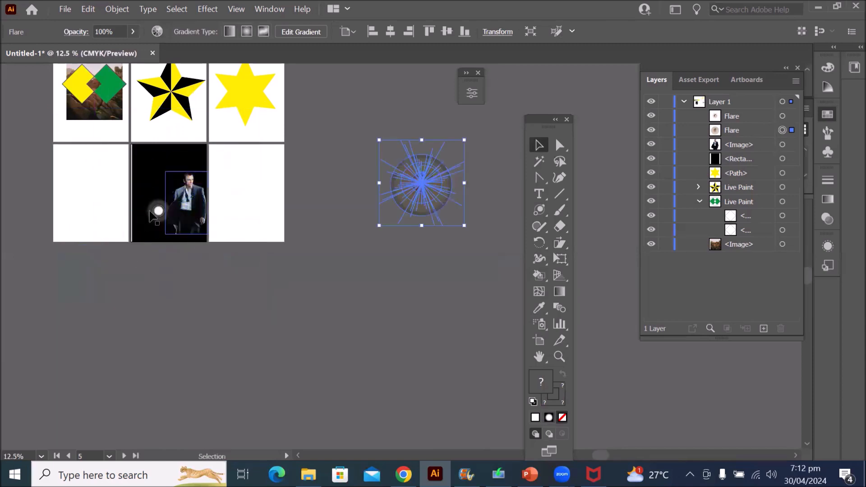
Move the small flare to the black rectangle's upper-left corner, placing copies in the upper-right corner and beside the actor
left_click_drag(157, 216, 152, 170)
scroll(187, 105, "up", 1)
scroll(187, 104, "up", 2)
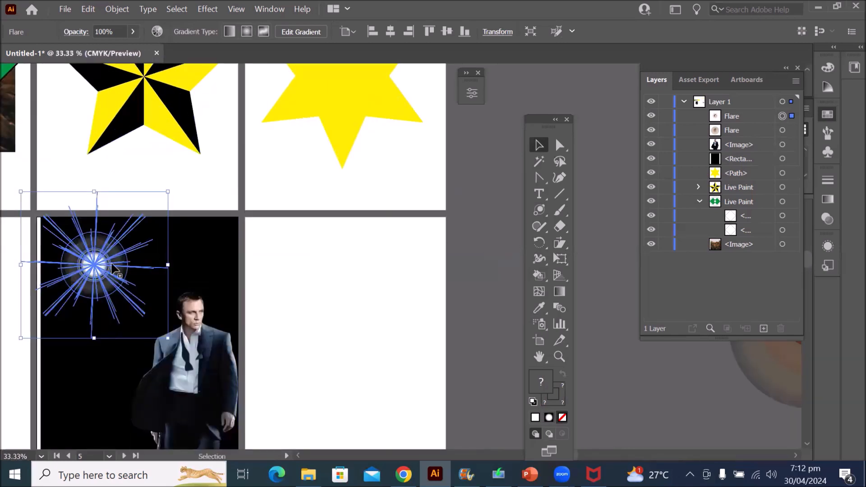
left_click_drag(107, 267, 94, 347)
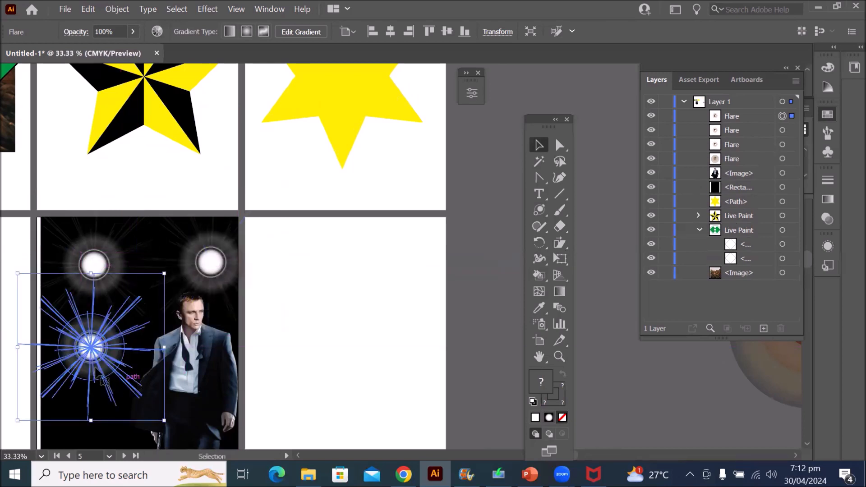
Duplicate the small flare to the black rectangle's lower-left corner and between the two upper flares, leaving nothing selected
scroll(131, 355, "down", 1)
scroll(209, 434, "up", 1)
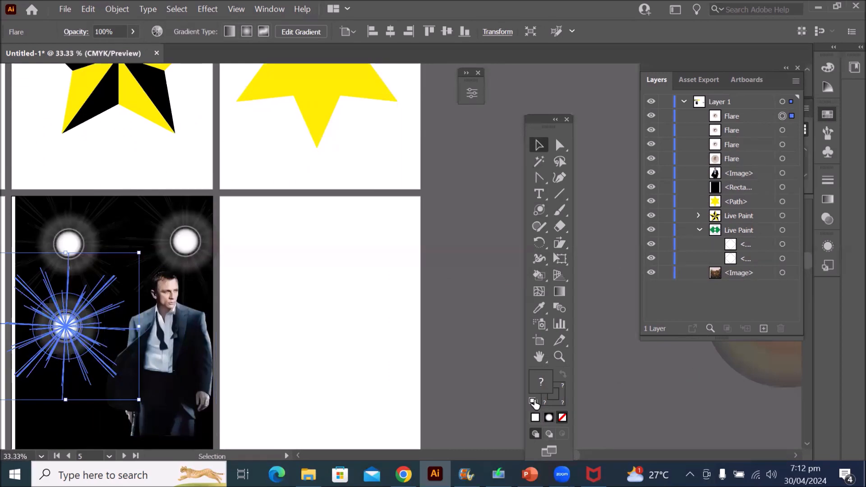
left_click_drag(372, 342, 463, 223)
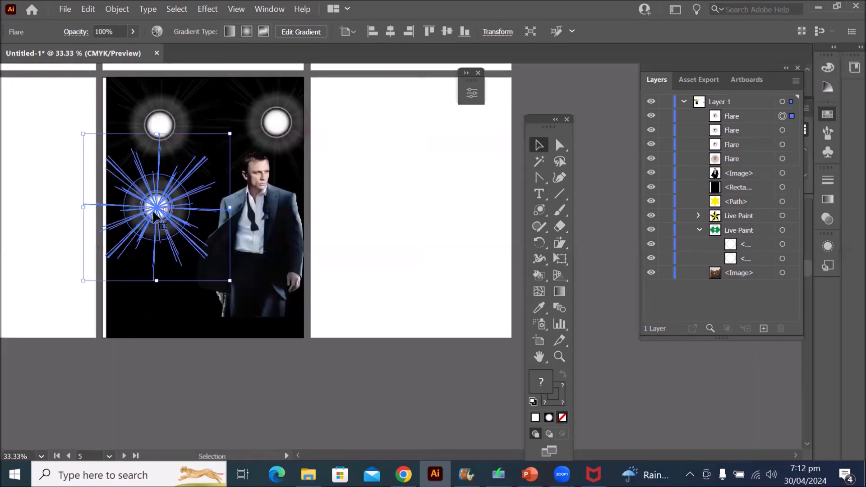
left_click_drag(154, 212, 152, 293)
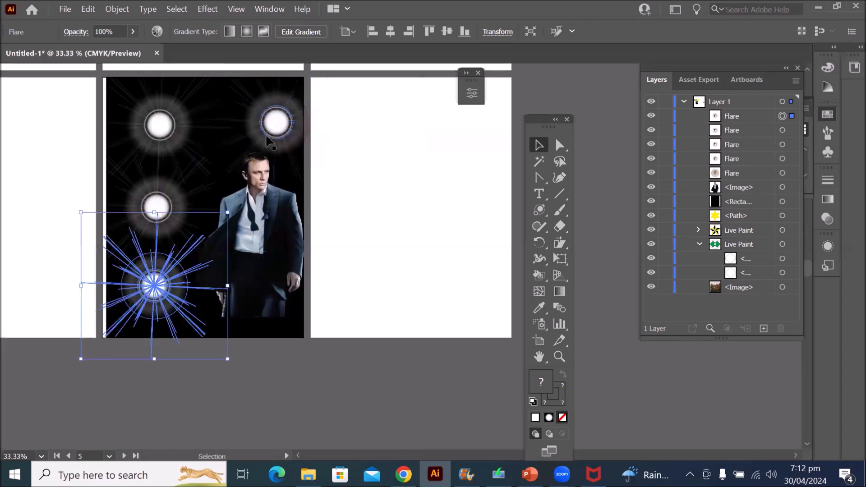
left_click_drag(278, 124, 221, 121)
left_click(407, 188)
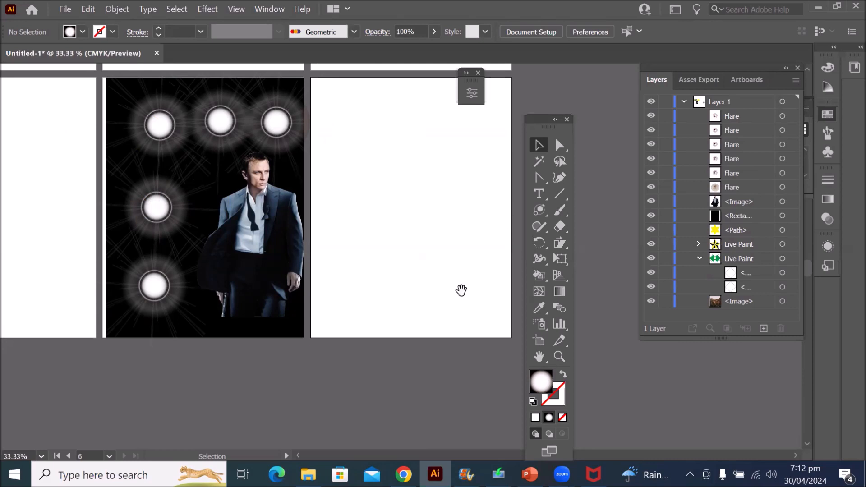
Move the floating toolbar off the old flare to the empty canvas between it and the artboards
left_click_drag(458, 280, 307, 312)
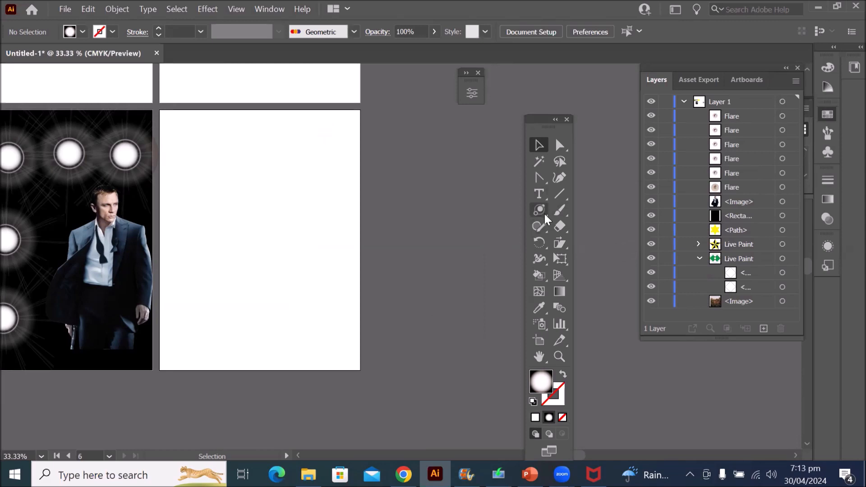
scroll(263, 257, "down", 2)
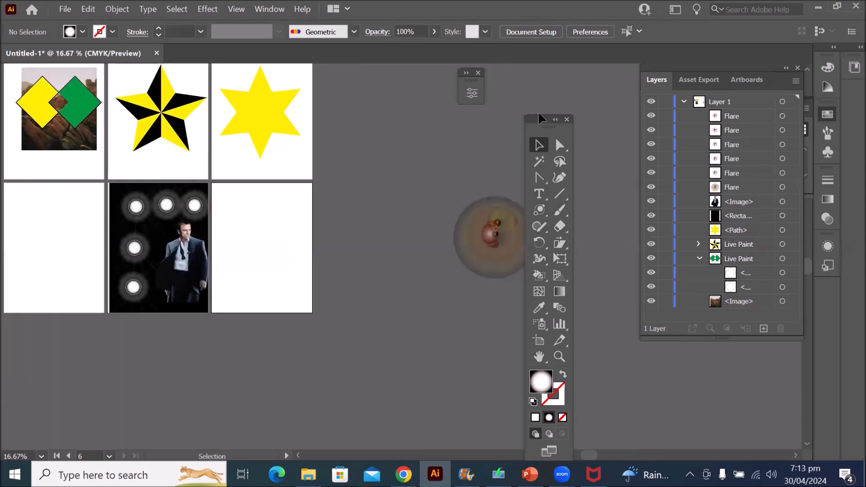
left_click_drag(539, 120, 400, 82)
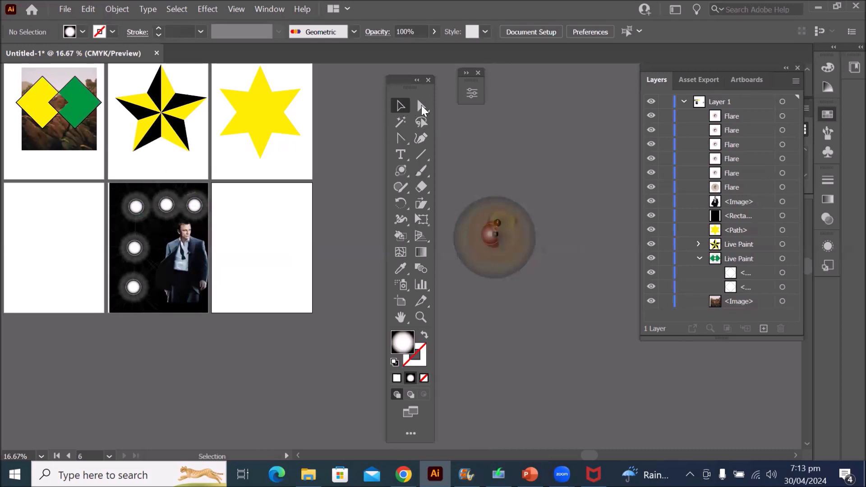
left_click(424, 107)
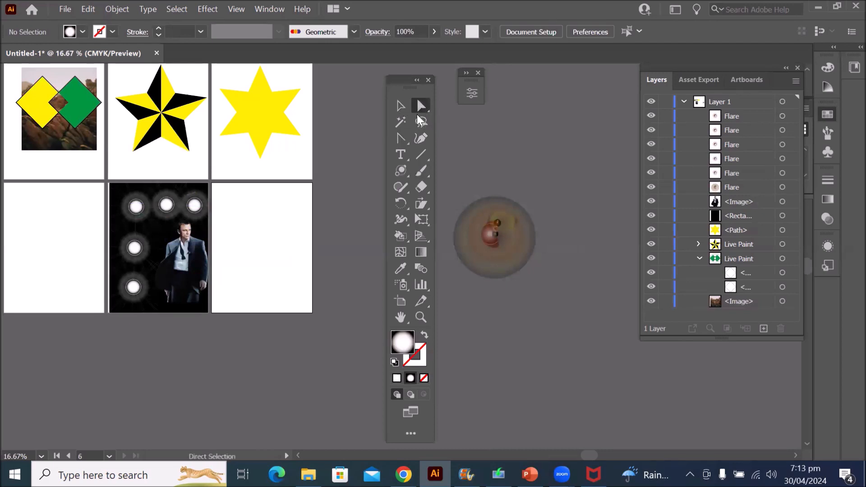
left_click(422, 123)
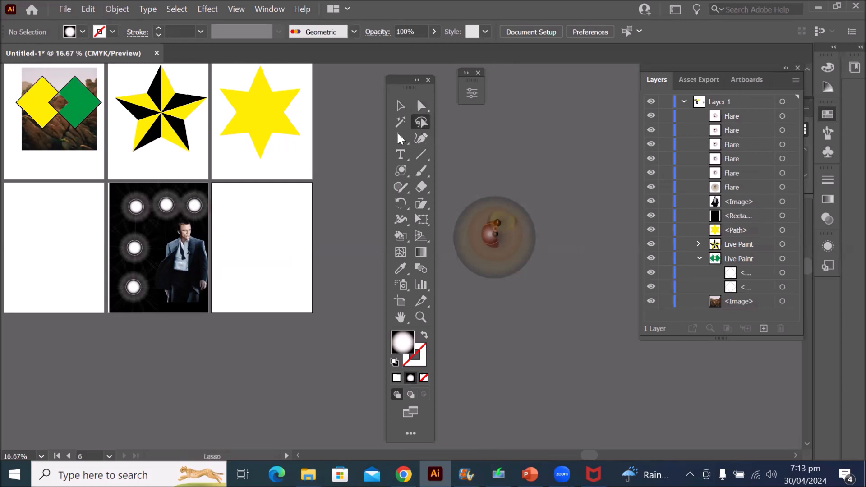
left_click(397, 139)
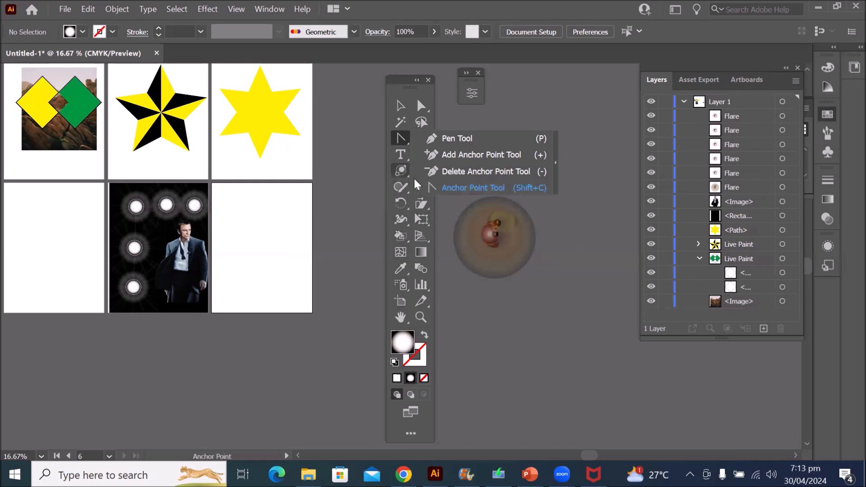
left_click(399, 168)
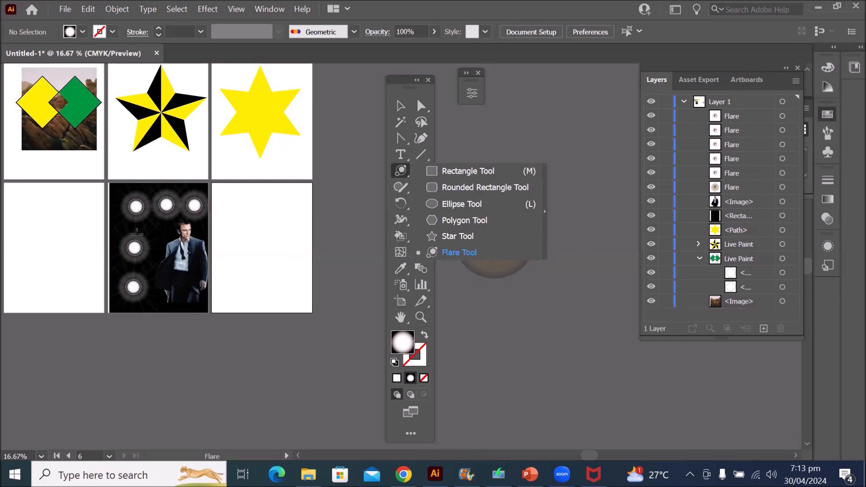
Select the flare in the black rectangle's upper-left corner and expand its properties beside the toolbar
scroll(137, 234, "up", 2)
left_click(400, 105)
left_click(134, 179)
left_click(134, 178)
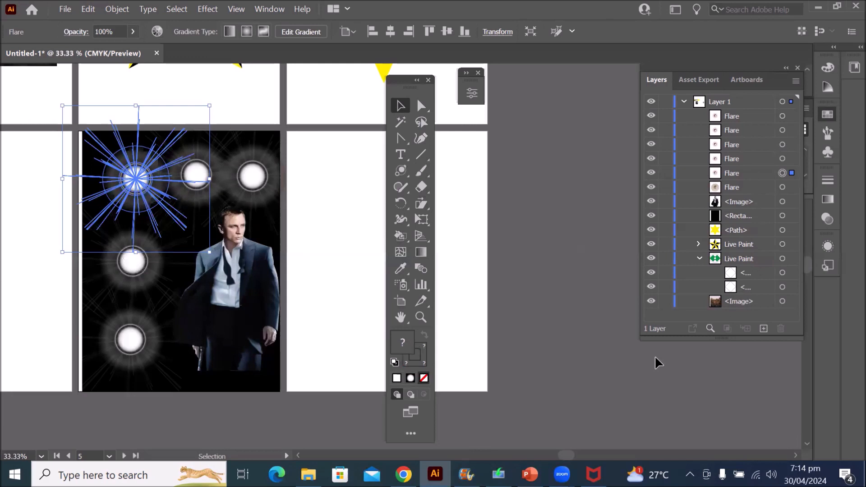
left_click(469, 80)
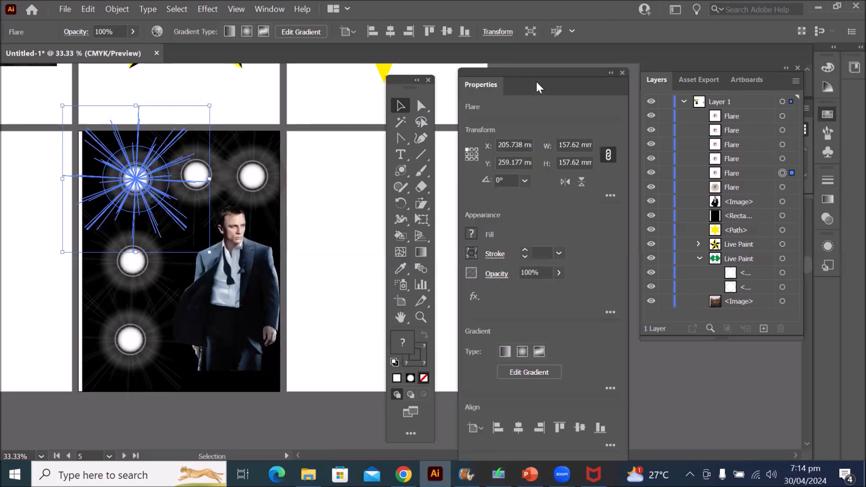
left_click_drag(540, 76, 565, 77)
scroll(74, 193, "up", 2)
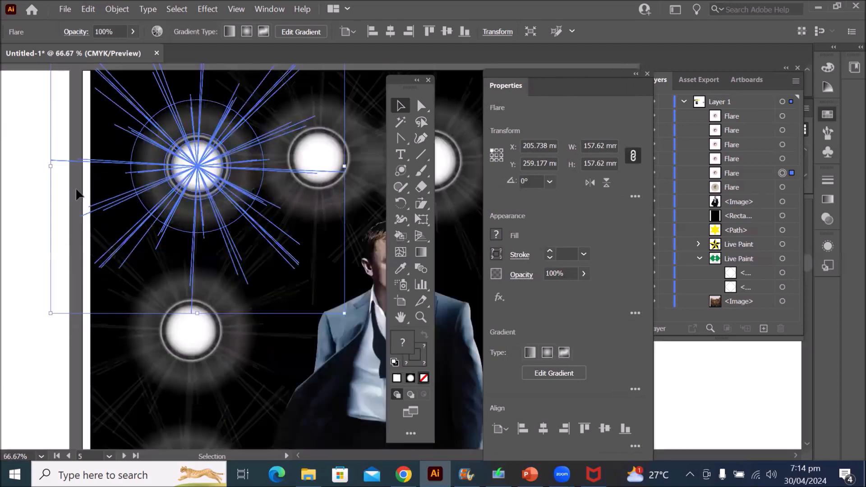
Look at the upper-left flare's fill swatches and reposition the flare near the black rectangle's upper-left corner
left_click(496, 233)
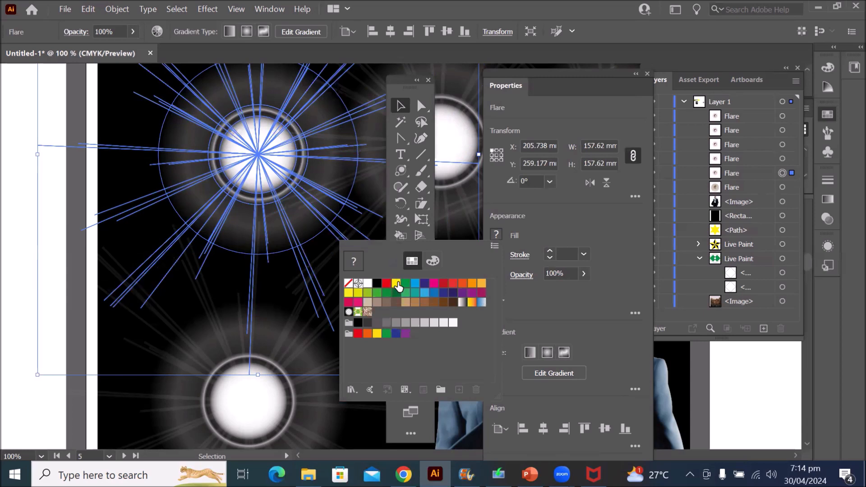
left_click(524, 229)
left_click_drag(286, 193, 232, 250)
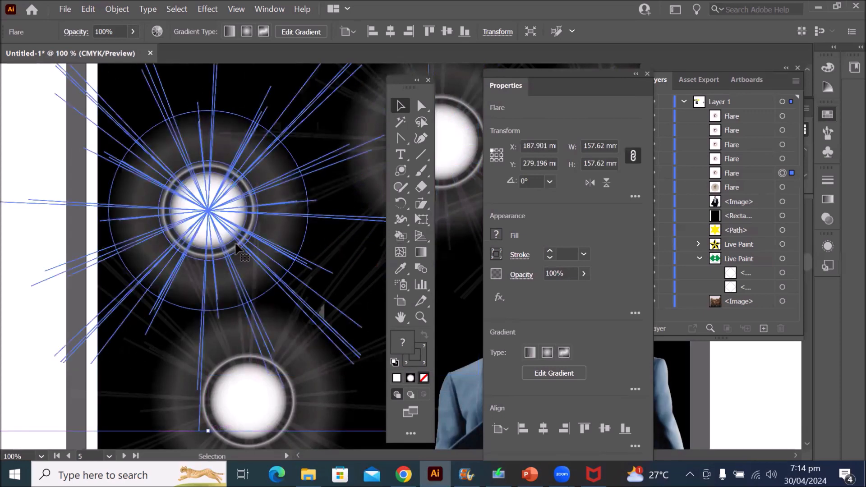
left_click(496, 235)
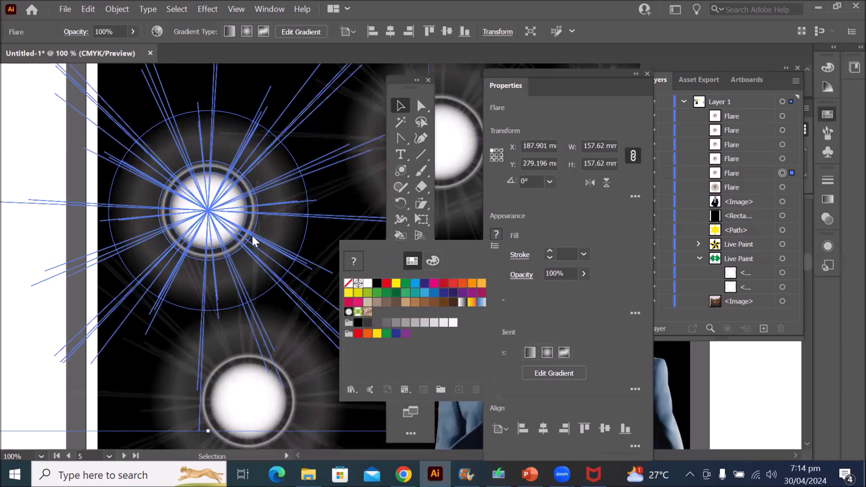
left_click(134, 361)
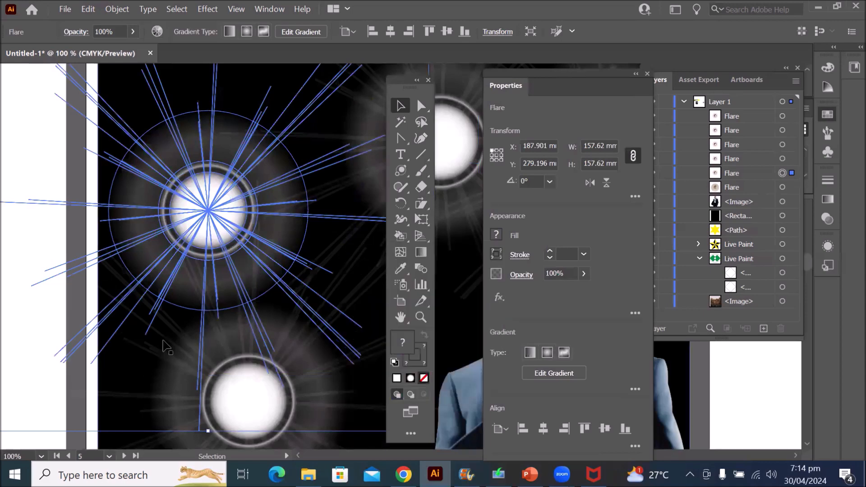
scroll(163, 341, "down", 3)
left_click_drag(177, 300, 187, 283)
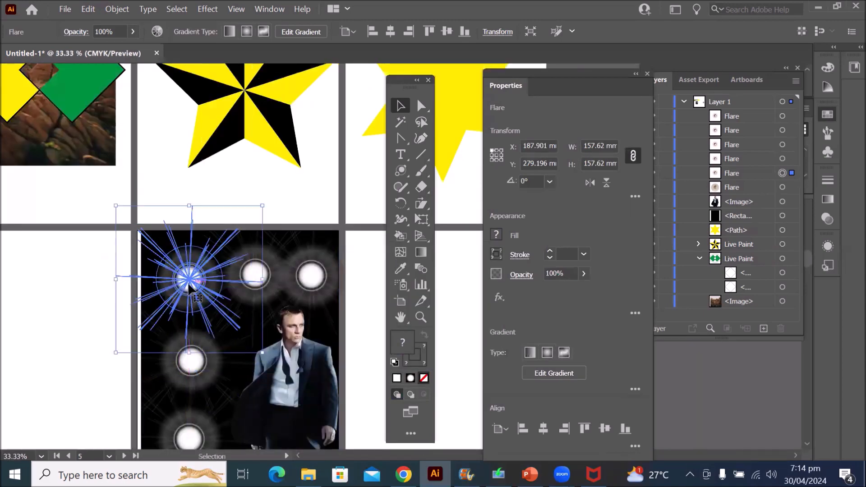
Select only the unfilled circle outline around the upper-left flare's white centre and show its bounding box
left_click(420, 108)
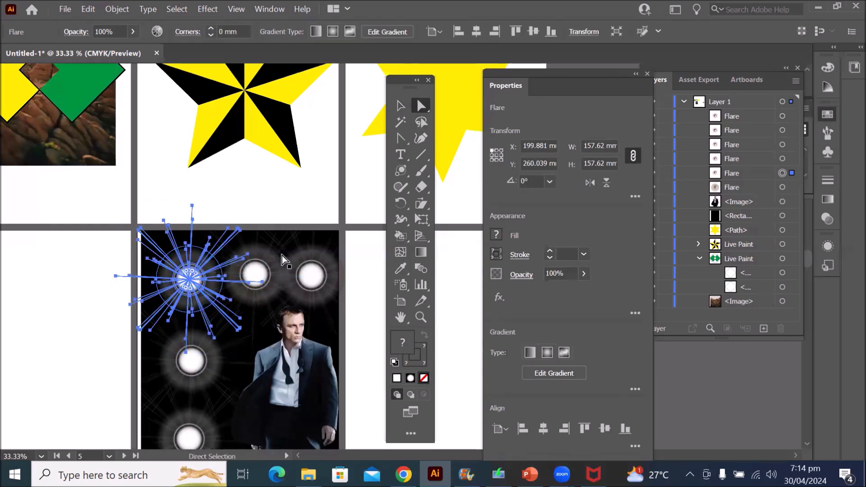
scroll(203, 293, "up", 1)
scroll(203, 293, "up", 3)
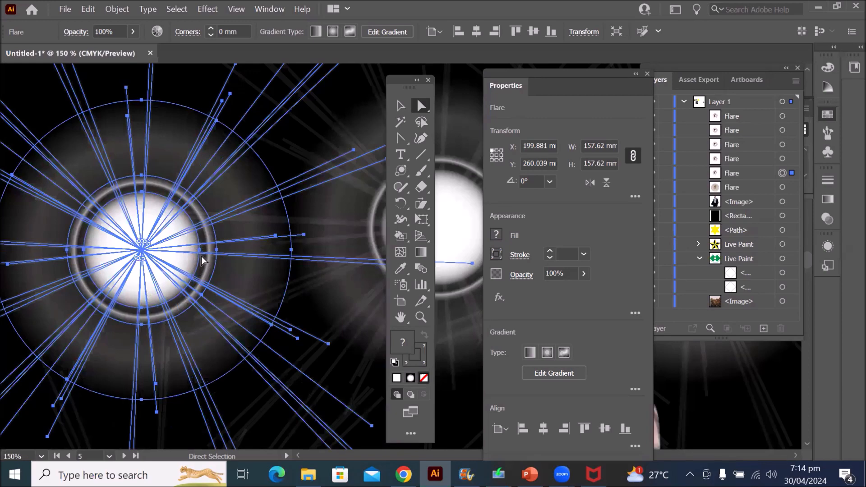
left_click(404, 105)
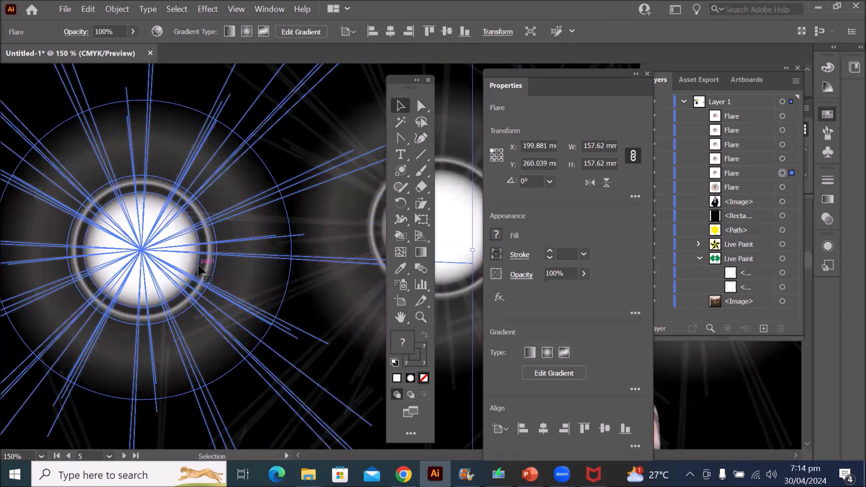
left_click(422, 105)
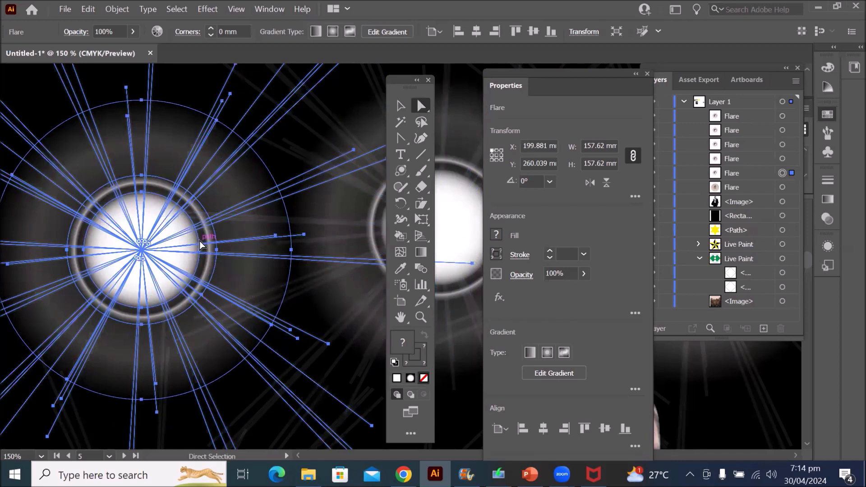
left_click(145, 197)
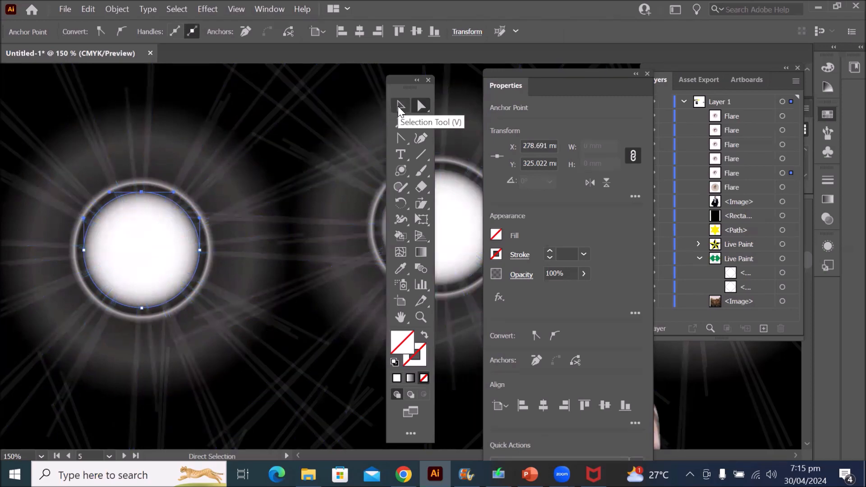
left_click(400, 108)
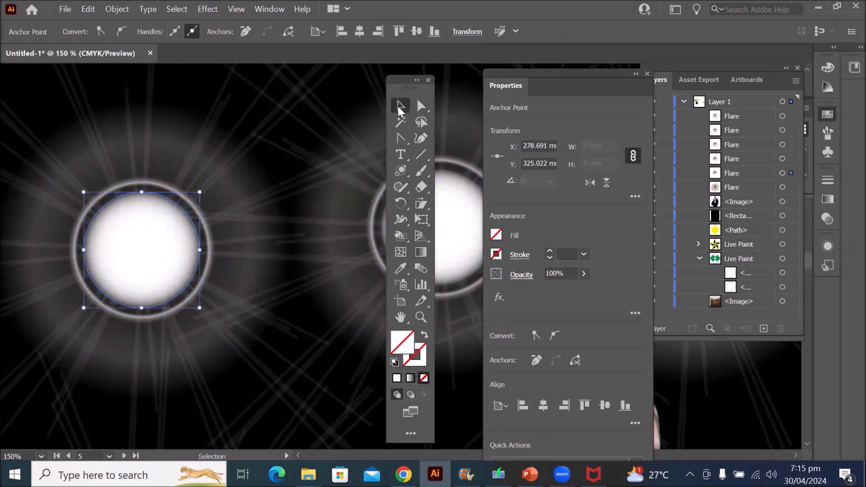
Look at the fill swatches for the unfilled circle and enlarge the circle up and to the right
left_click(496, 234)
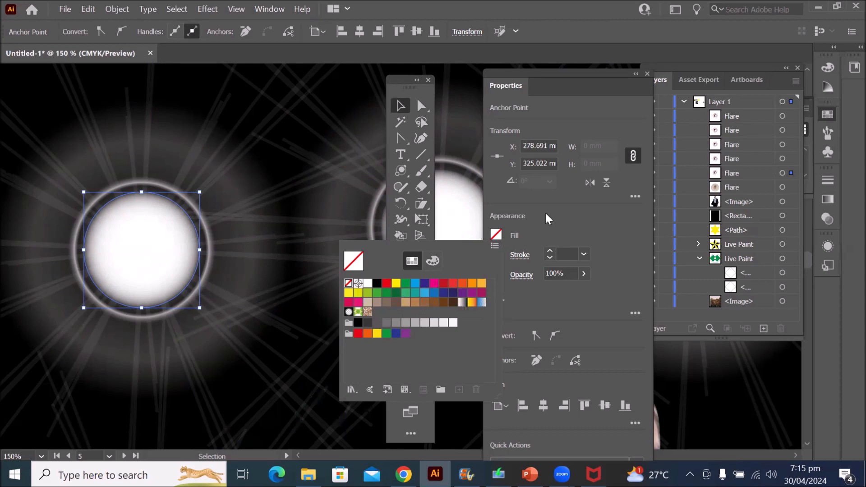
left_click(547, 232)
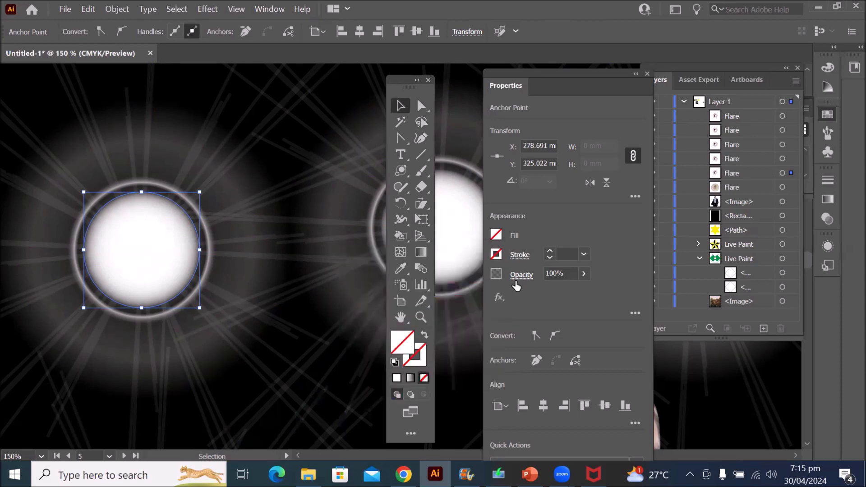
left_click(496, 235)
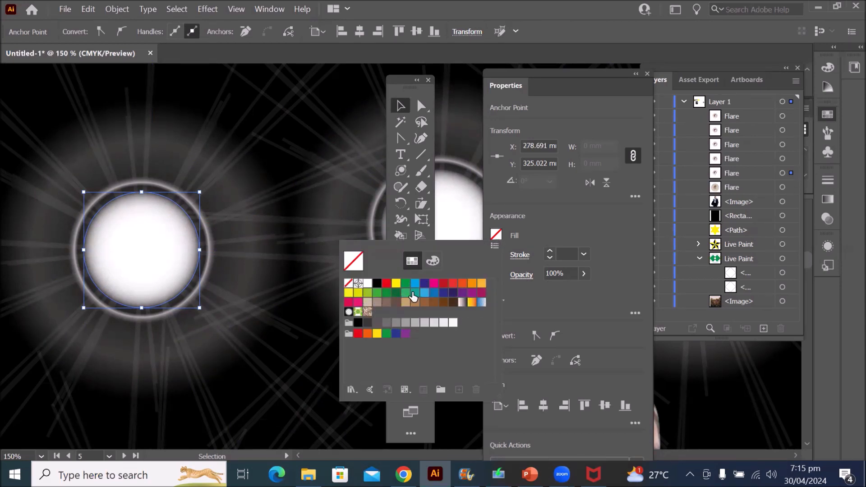
left_click(199, 193)
left_click_drag(199, 190, 296, 118)
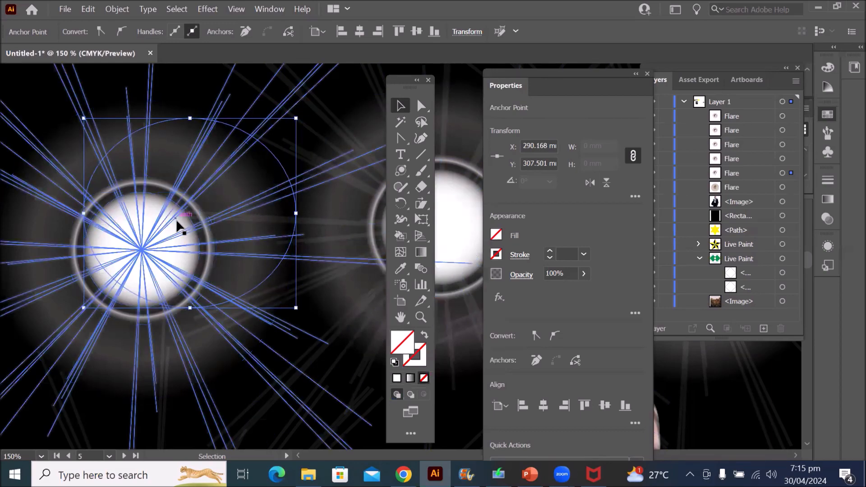
Select only the gradient-filled centre circle of the upper-left flare by the anchor point on its right edge
scroll(174, 244, "up", 5)
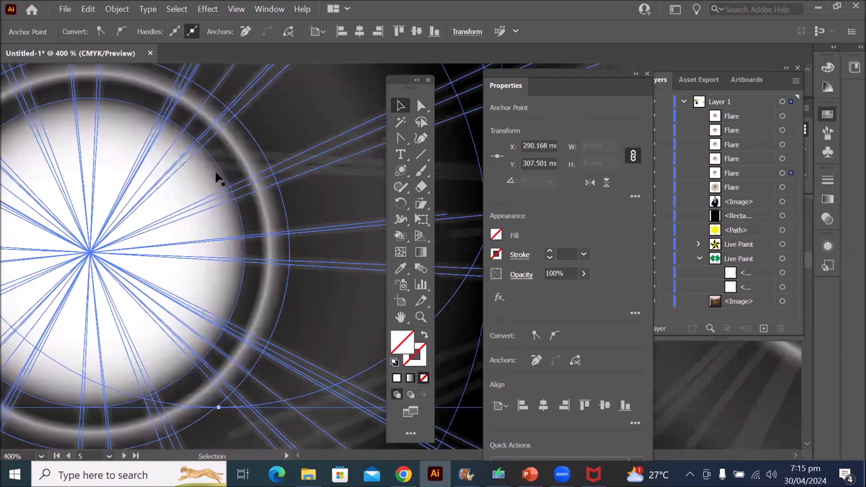
left_click(215, 170)
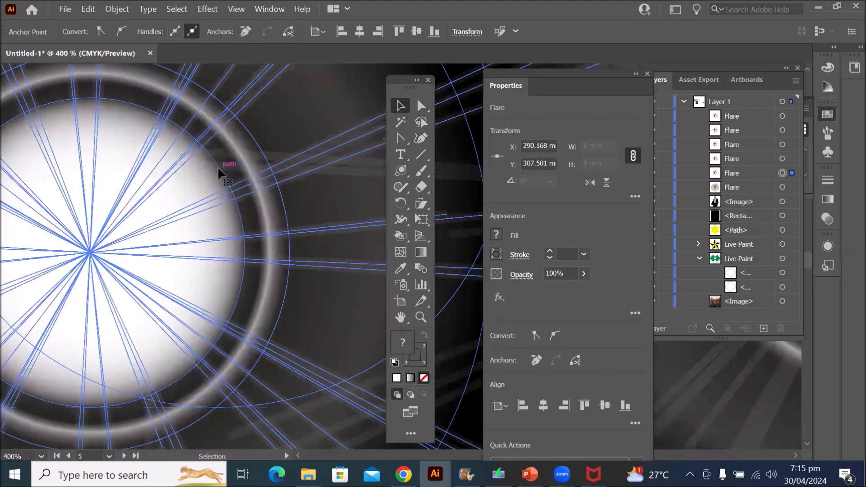
left_click(420, 106)
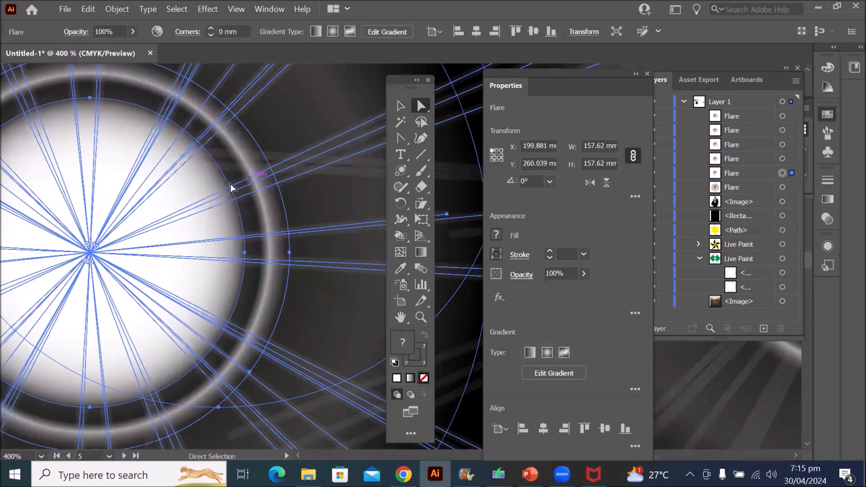
left_click(245, 254)
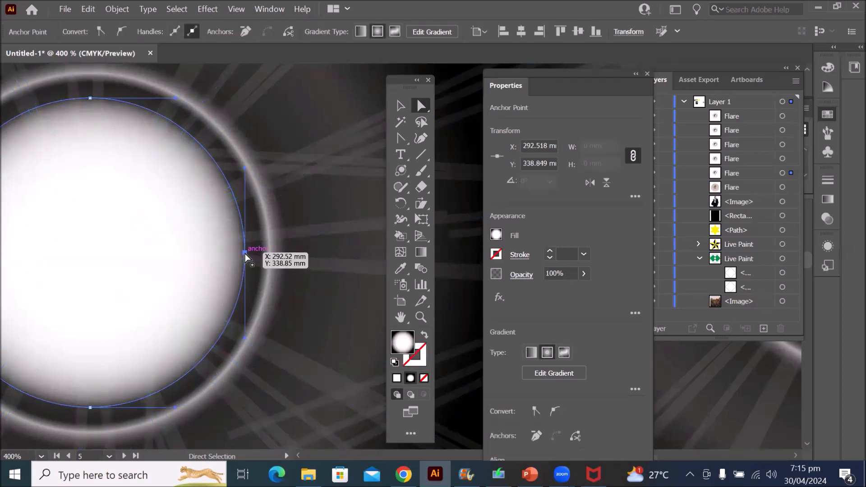
Examine the fill swatches available for the flare's gradient-filled centre circle
left_click(497, 235)
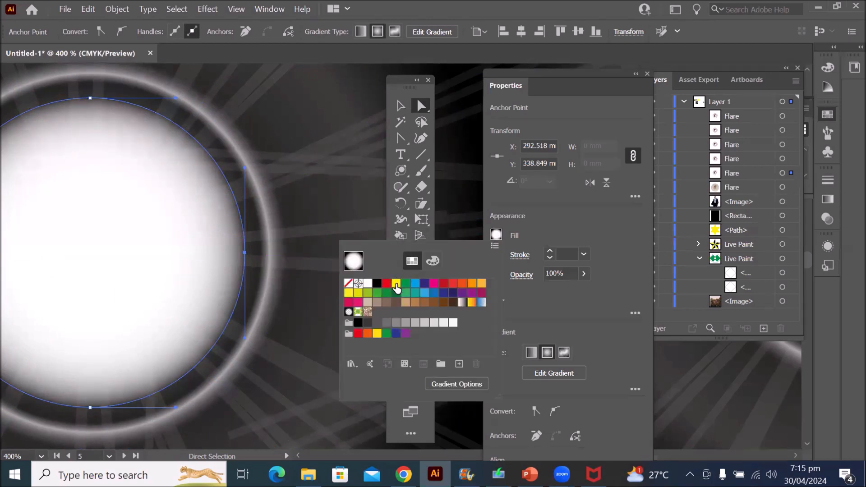
left_click(524, 235)
left_click(496, 234)
left_click(543, 224)
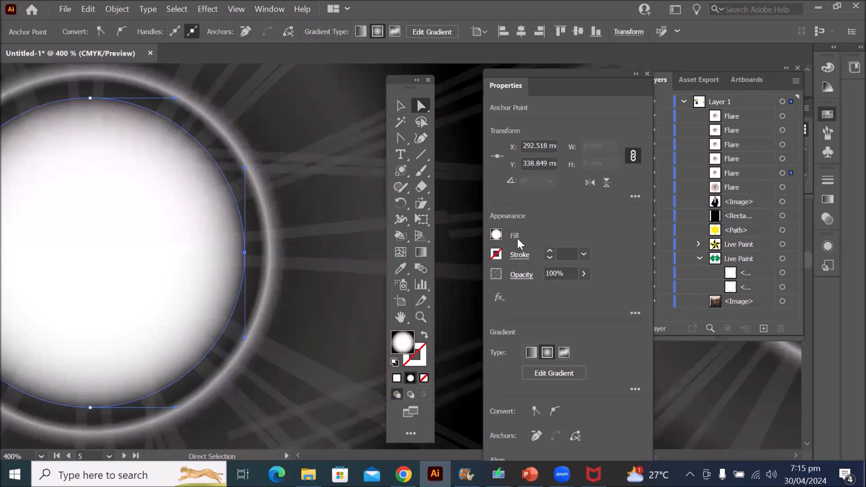
Try to give the flare's gradient-filled centre circle a 5 pt stroke
left_click(519, 255)
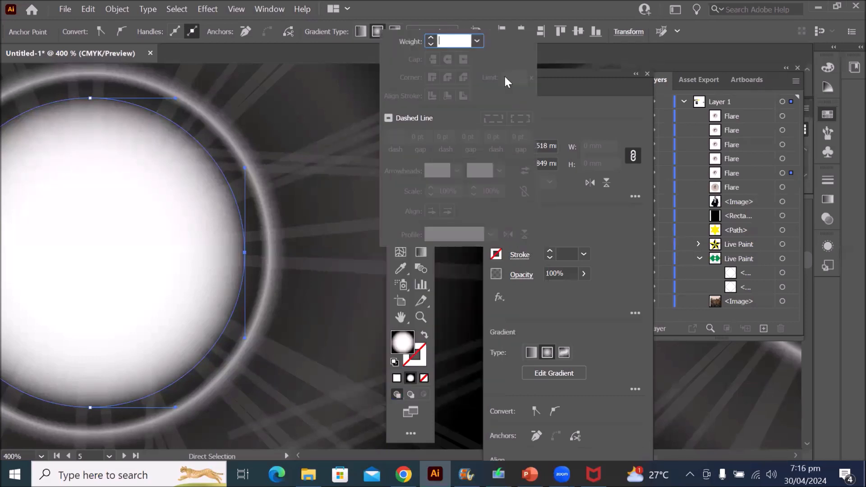
left_click(477, 40)
left_click(493, 159)
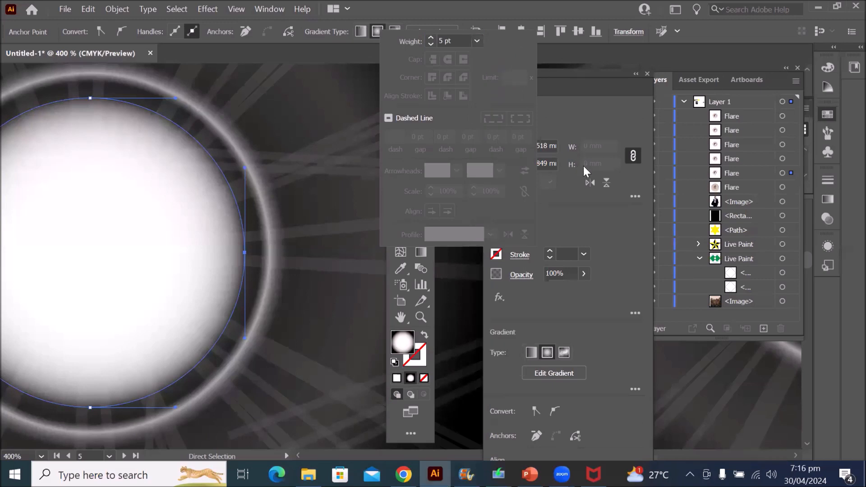
left_click(612, 240)
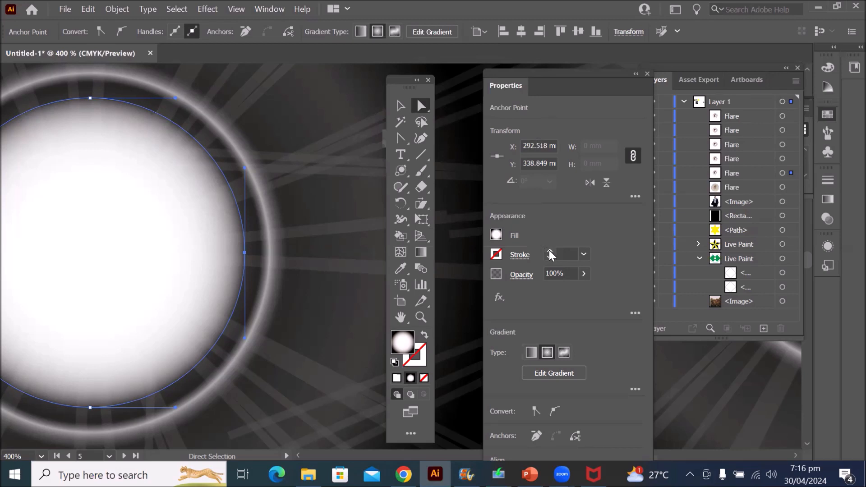
Look at the fill swatches and reselect only the upper-left flare's centre circle by the anchor point on its right edge
left_click(495, 234)
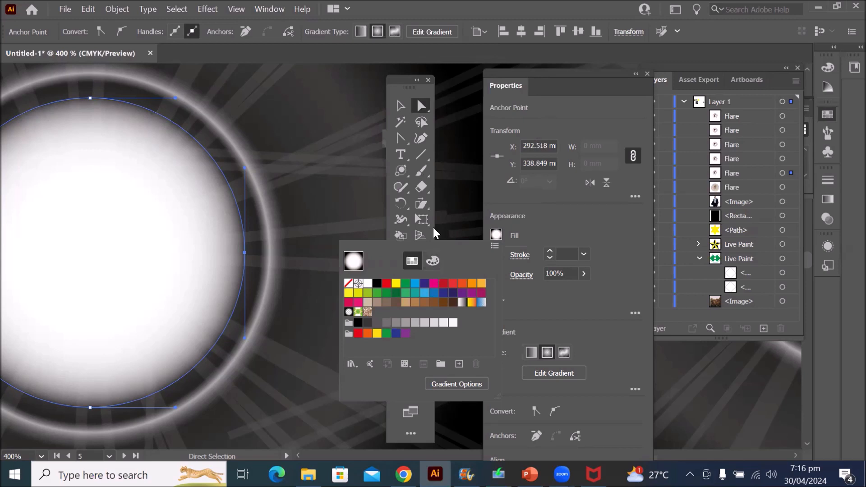
left_click(246, 256)
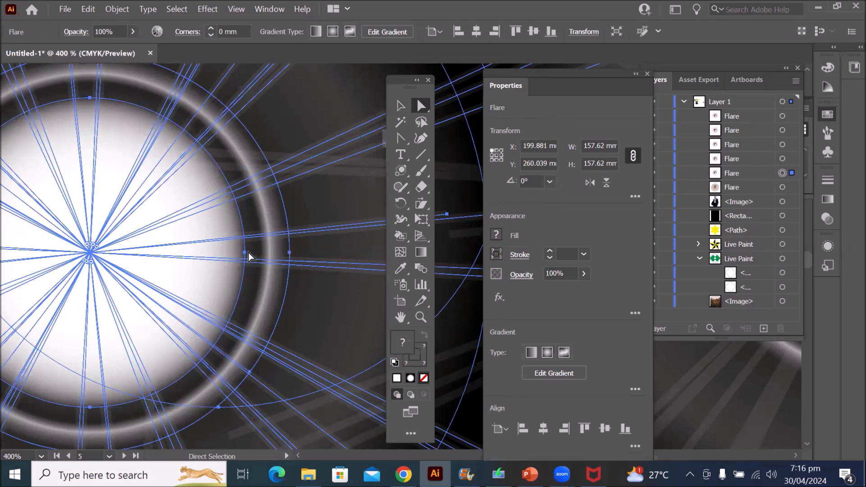
left_click(400, 106)
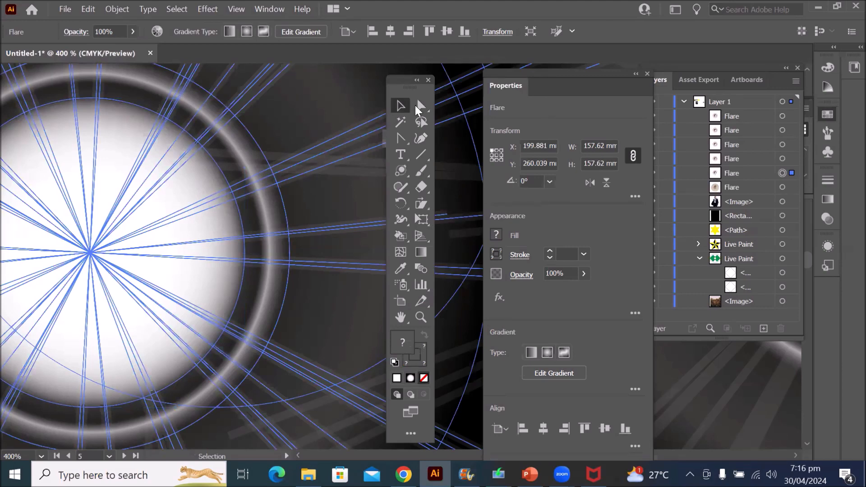
key("a")
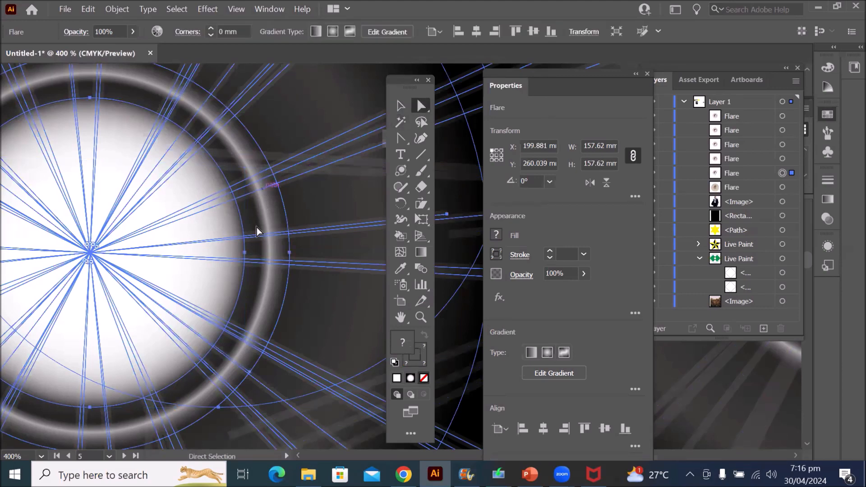
left_click(245, 254)
mouse_move(245, 253)
left_mouse_down()
mouse_move(195, 252)
mouse_move(244, 254)
left_mouse_up()
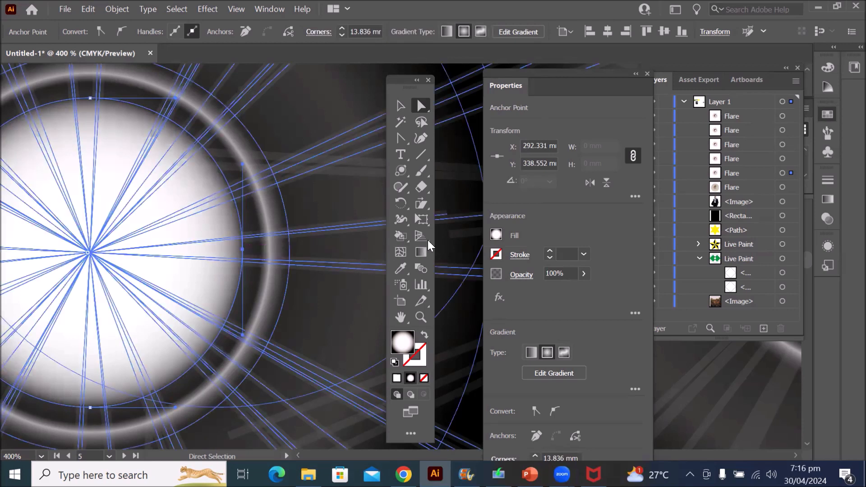
Try to recolour the centre circle's fill with a CMYK blue of C 77.25, M 42, Y 0, K 0
left_click(496, 238)
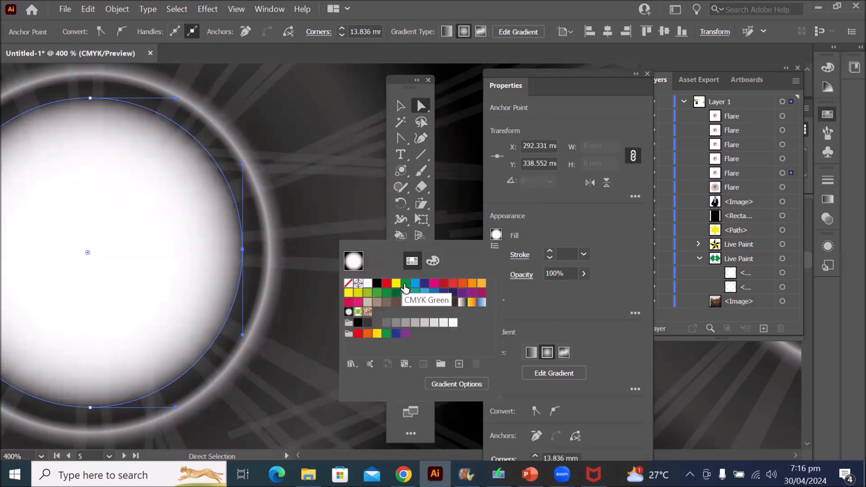
left_click(432, 261)
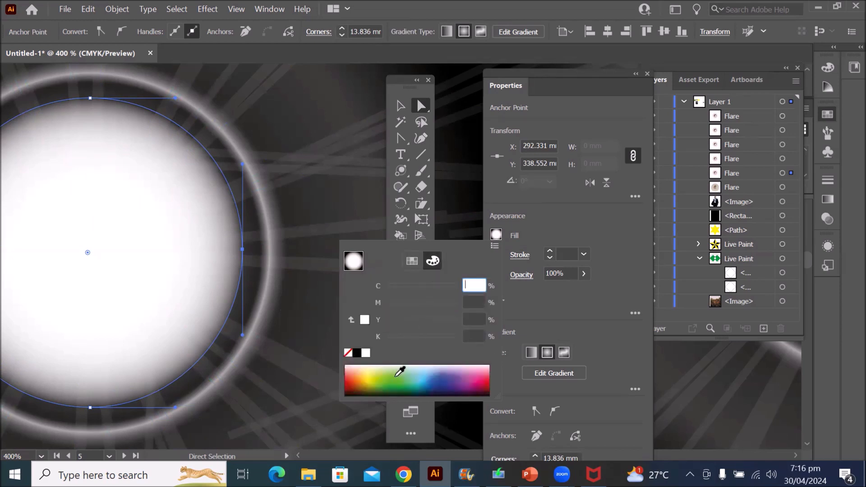
left_click(404, 367)
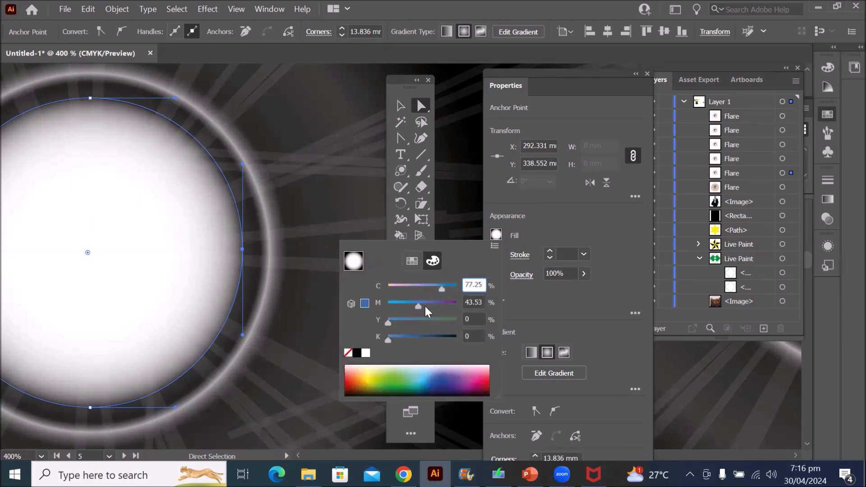
left_click_drag(440, 307, 418, 309)
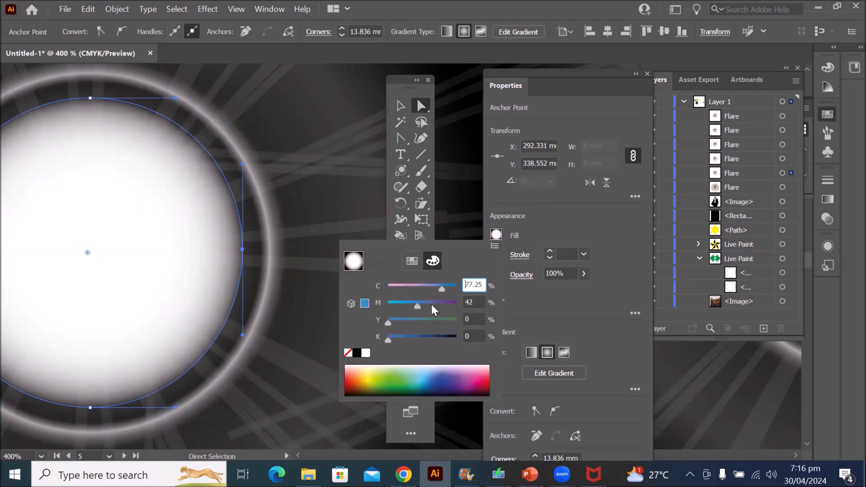
left_click(588, 217)
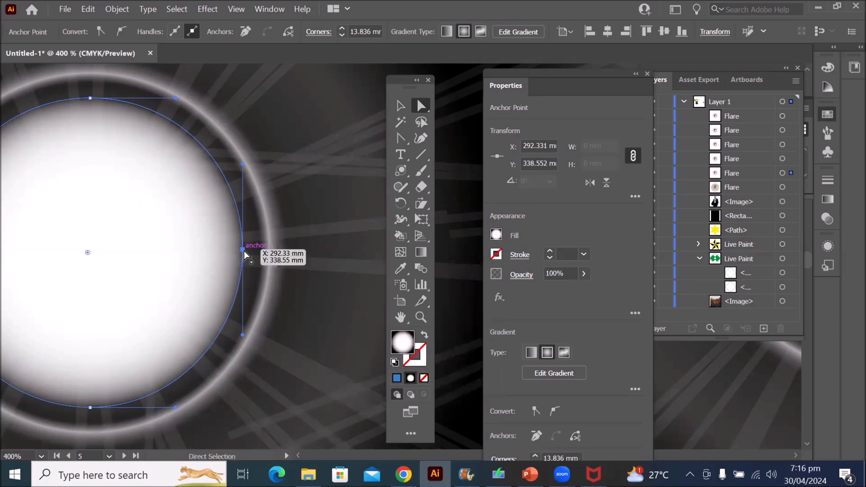
Pull the right-edge anchor point of the upper-left flare's centre circle inward to flatten that side
left_click_drag(243, 250, 170, 249)
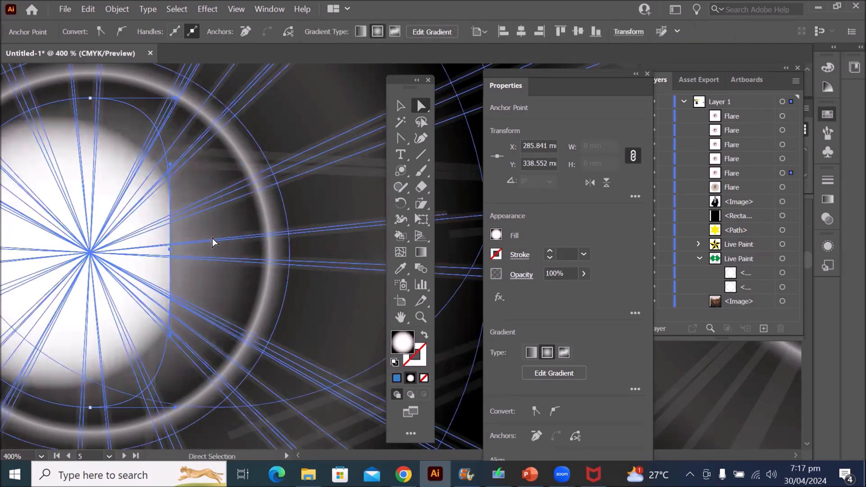
scroll(113, 239, "down", 10)
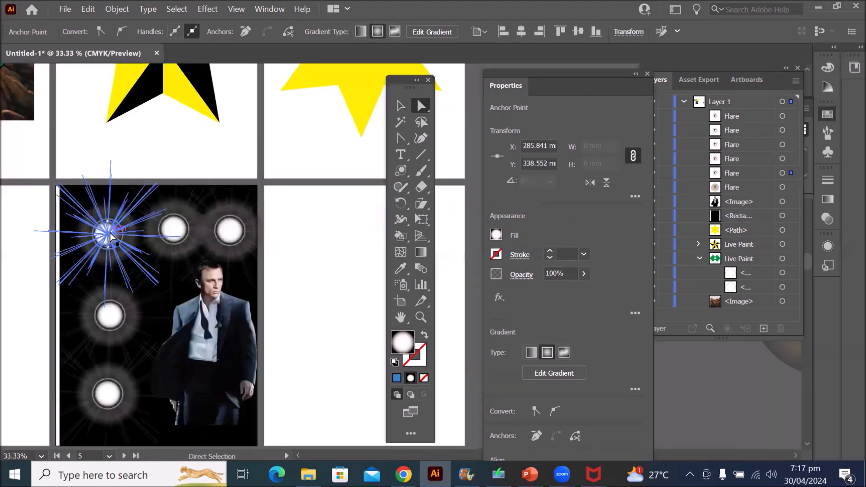
scroll(131, 259, "up", 2)
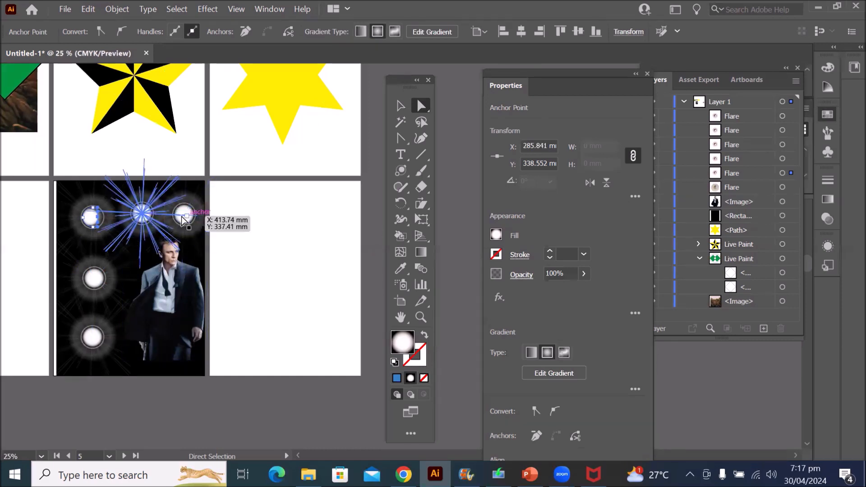
Stretch two rays of the top-middle flare out past the black artboard's right edge, and move that flare onto the blank artboard beside it
left_click_drag(182, 220, 281, 221)
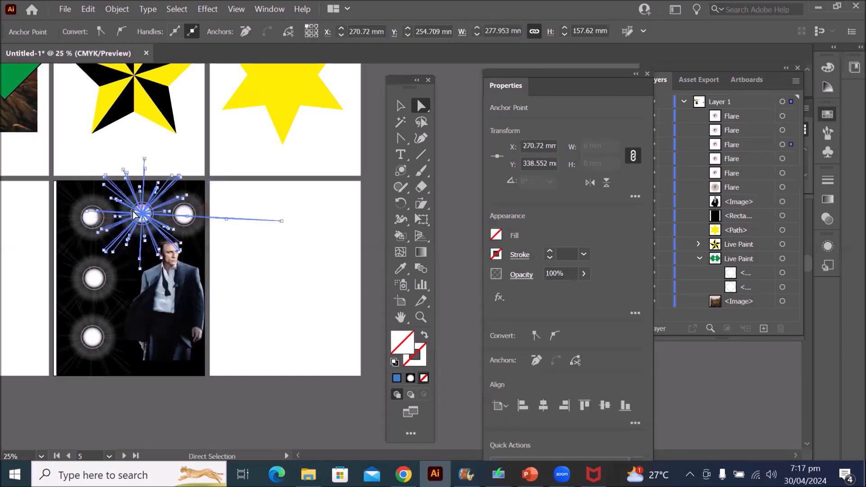
left_click_drag(134, 215, 237, 263)
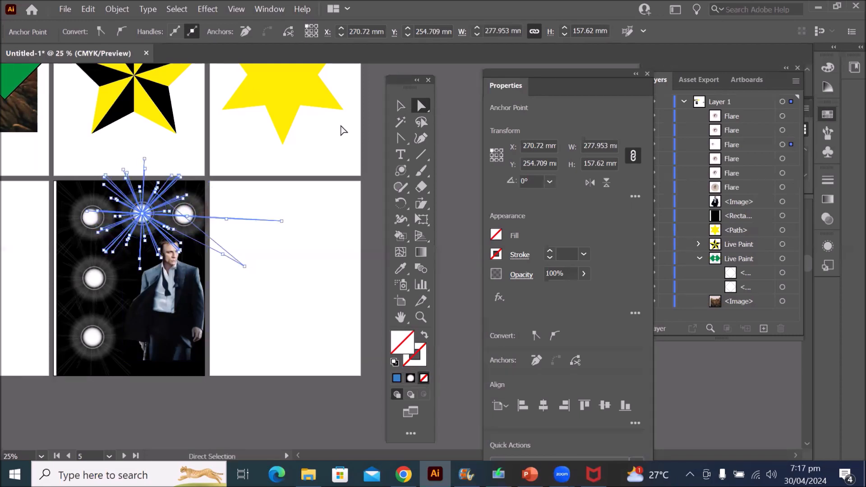
key("v")
left_click_drag(141, 216, 290, 237)
scroll(331, 220, "up", 3)
scroll(258, 240, "up", 4)
scroll(239, 299, "down", 1)
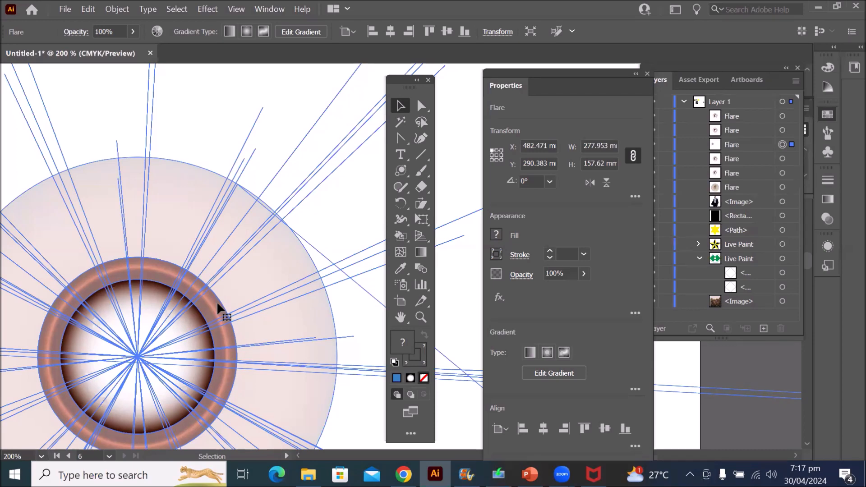
scroll(189, 186, "down", 5)
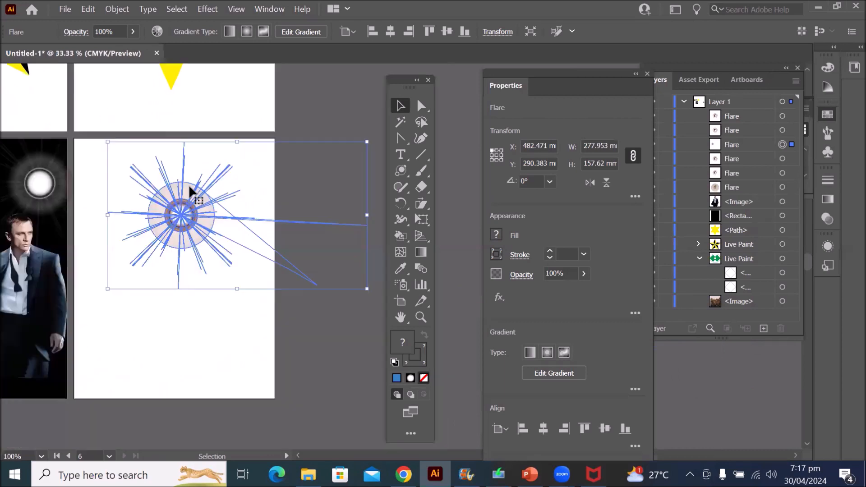
Draw an unfilled rectangle about 58 × 48 mm on the blank artboard and select only its upper-right corner anchor
scroll(196, 395, "up", 3)
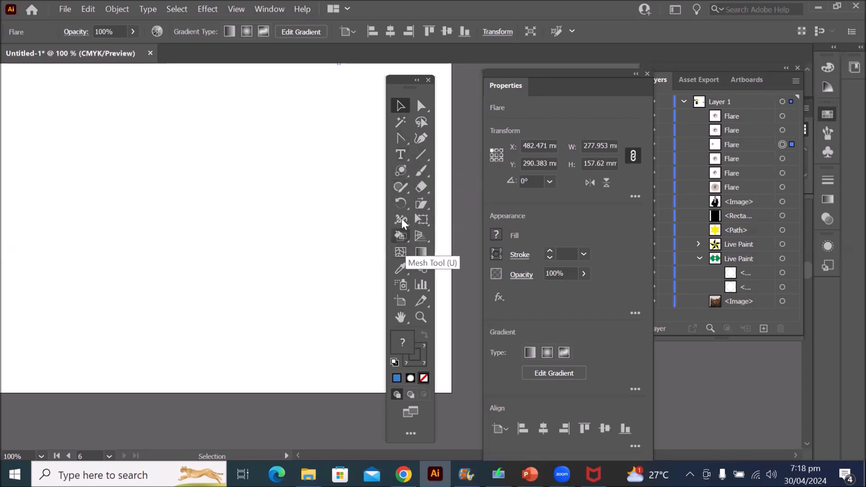
left_click_drag(399, 171, 441, 172)
left_click_drag(112, 151, 276, 287)
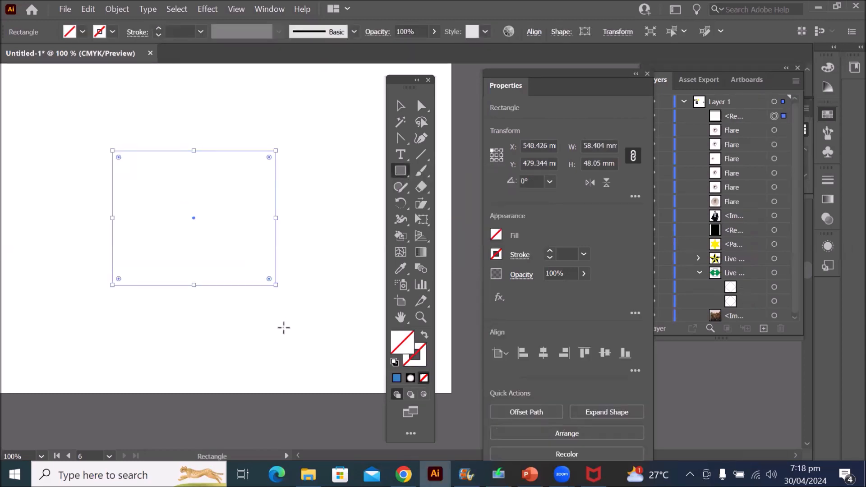
left_click(421, 105)
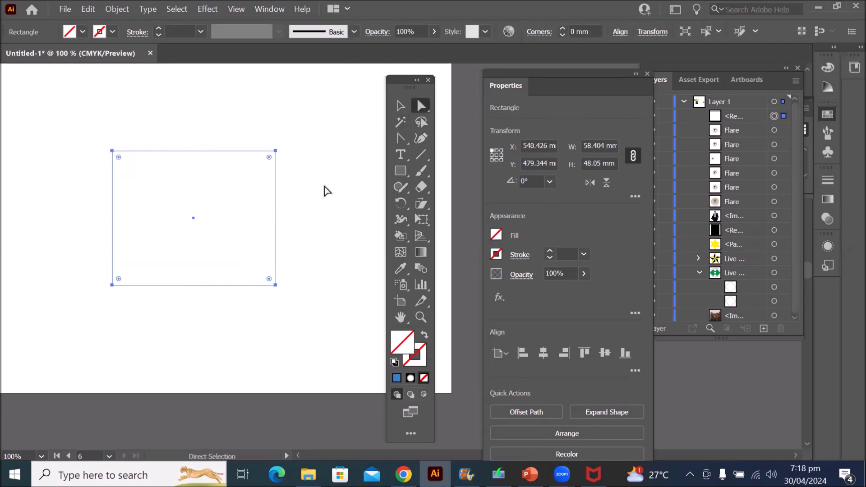
left_click(276, 150)
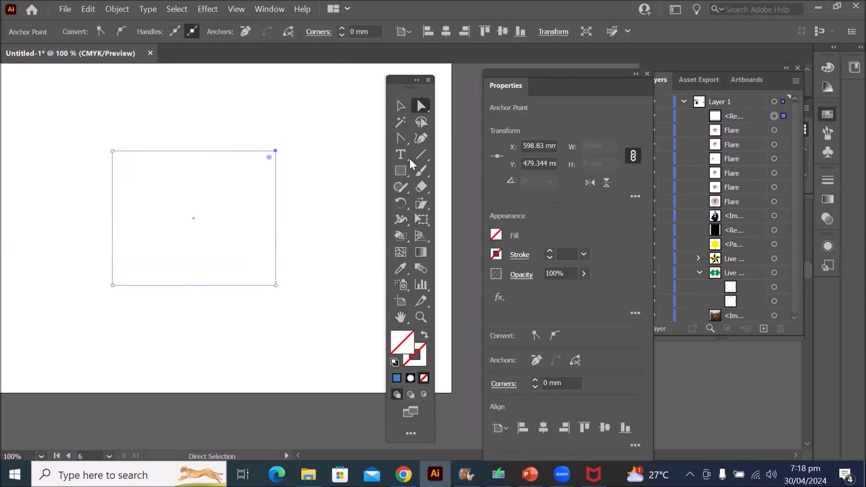
Add an anchor point near the middle of each of the rectangle's four sides
left_click(402, 138)
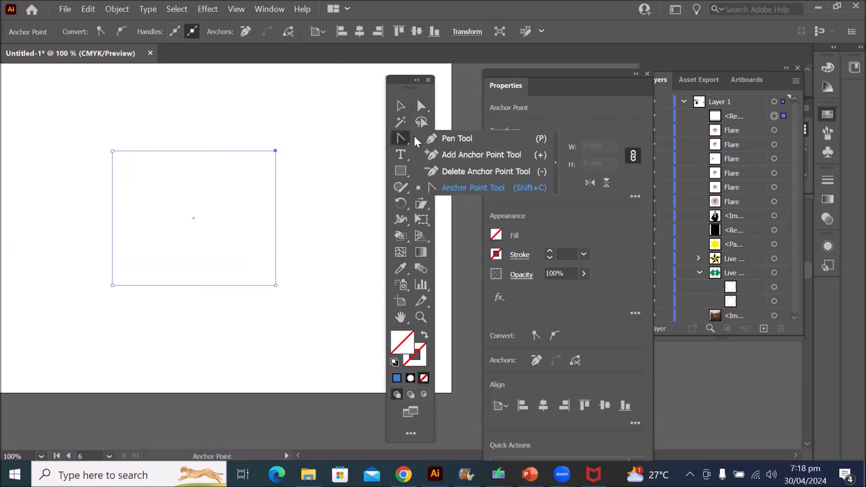
left_click(467, 154)
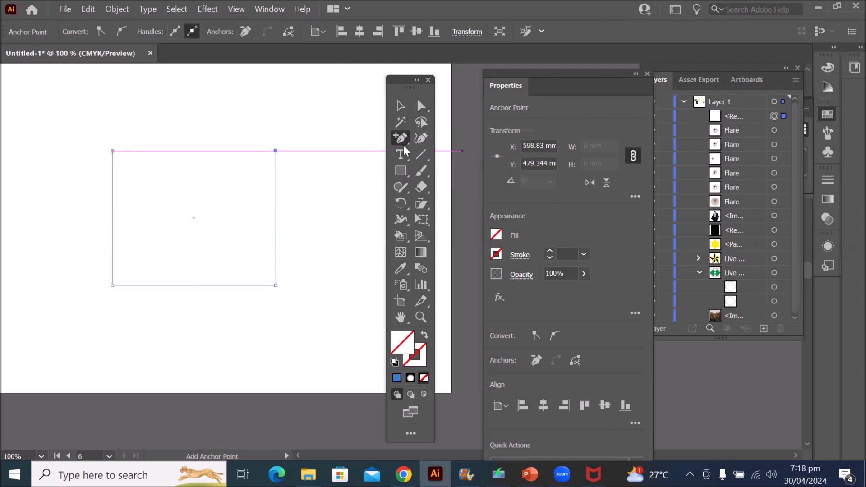
left_click(191, 152)
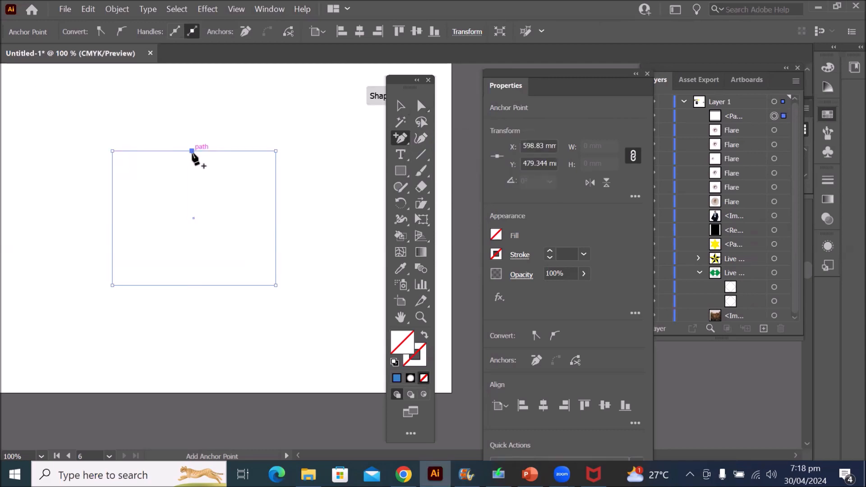
left_click(276, 218)
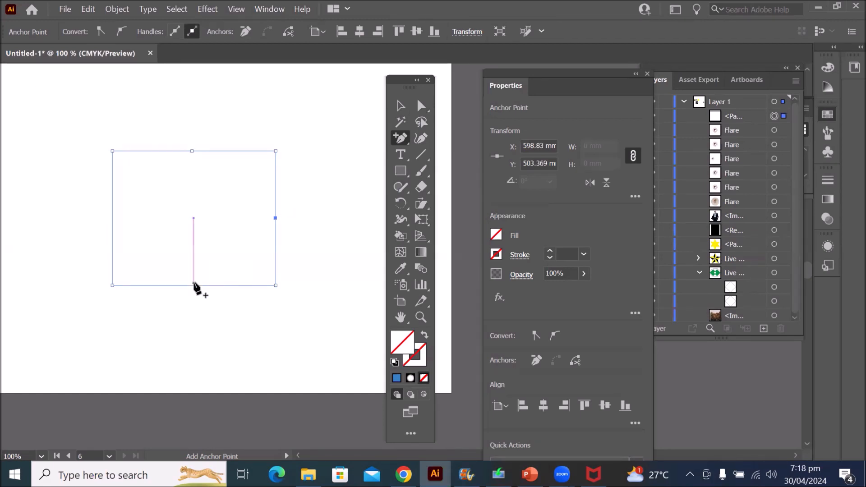
left_click(196, 285)
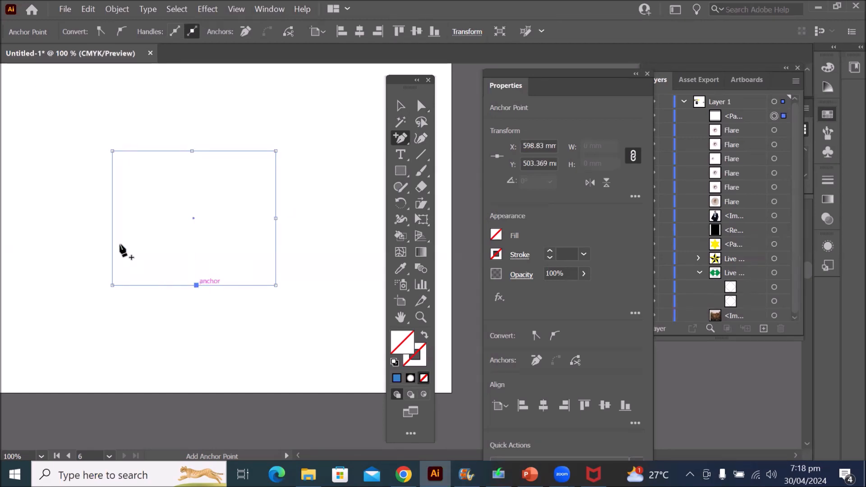
left_click(112, 213)
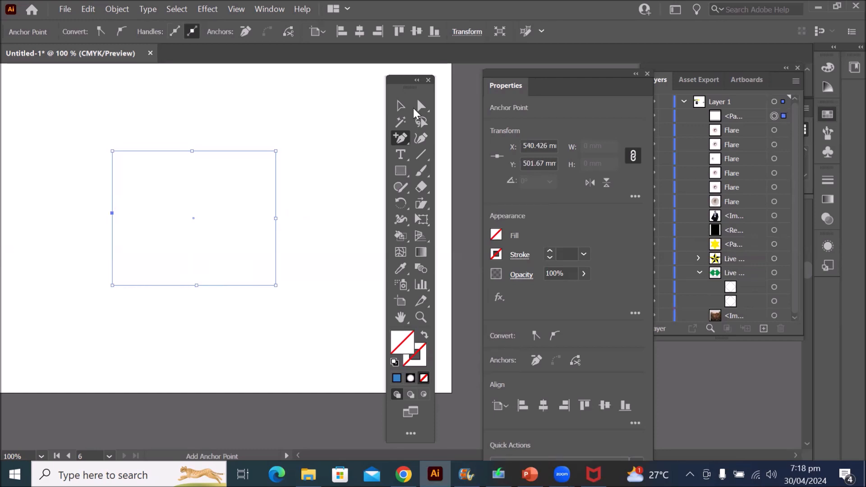
Pull the rectangle's top-middle anchor down together with the upper-right corner, and give the outline a 6 pt stroke
left_click(422, 106)
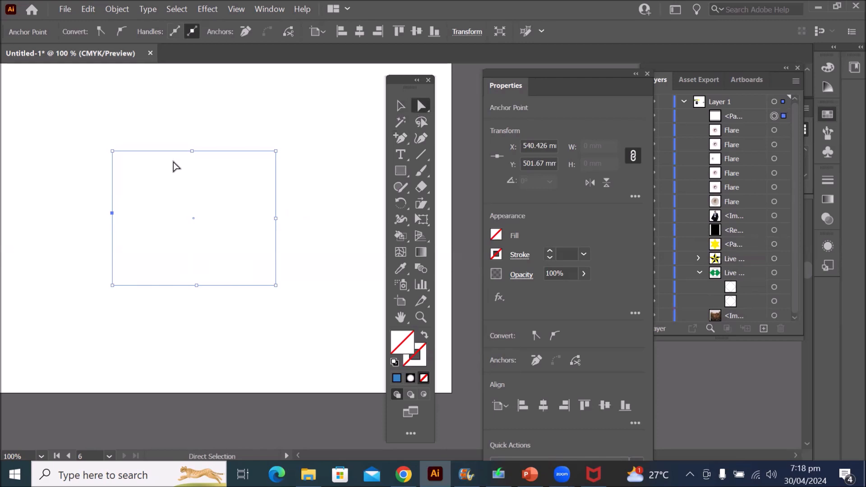
left_click_drag(192, 154, 197, 191)
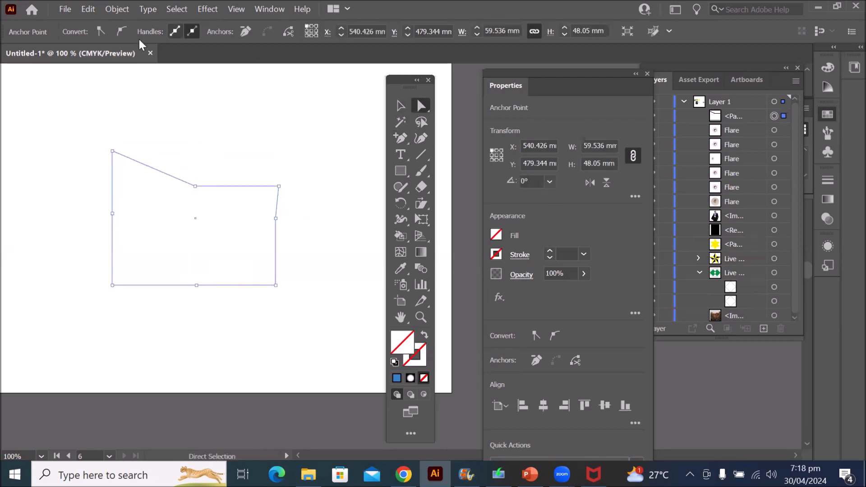
left_click(550, 252)
left_click(550, 251)
left_click(549, 251)
left_click(550, 251)
left_click(549, 251)
left_click(549, 251)
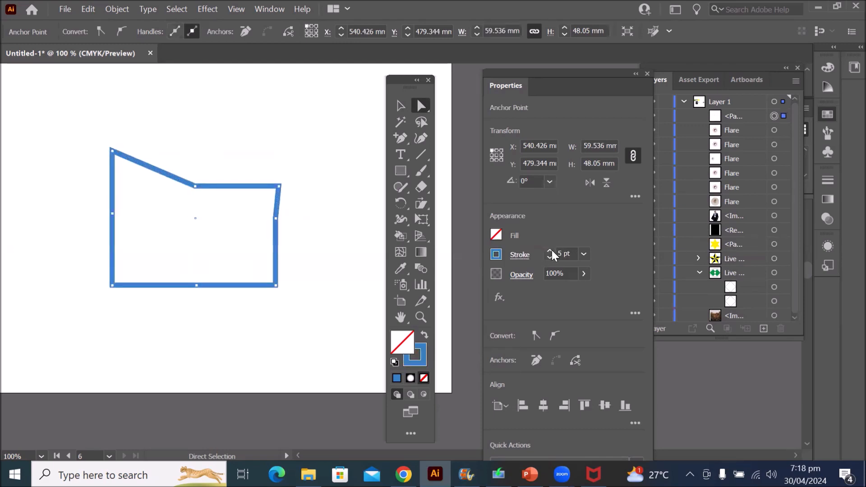
left_click(550, 251)
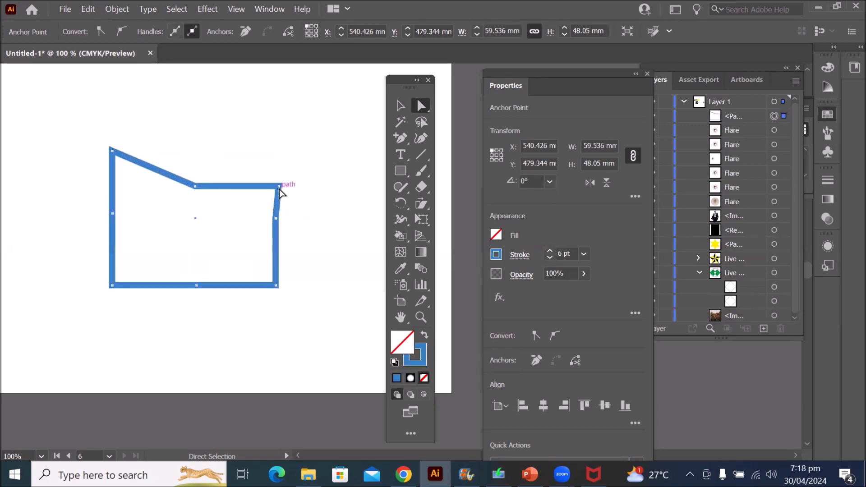
Raise the outline's upper-right corner level with the upper-left one, and pull the right, left and top midpoint anchors inward
left_click_drag(279, 187, 275, 152)
left_click_drag(276, 219, 240, 219)
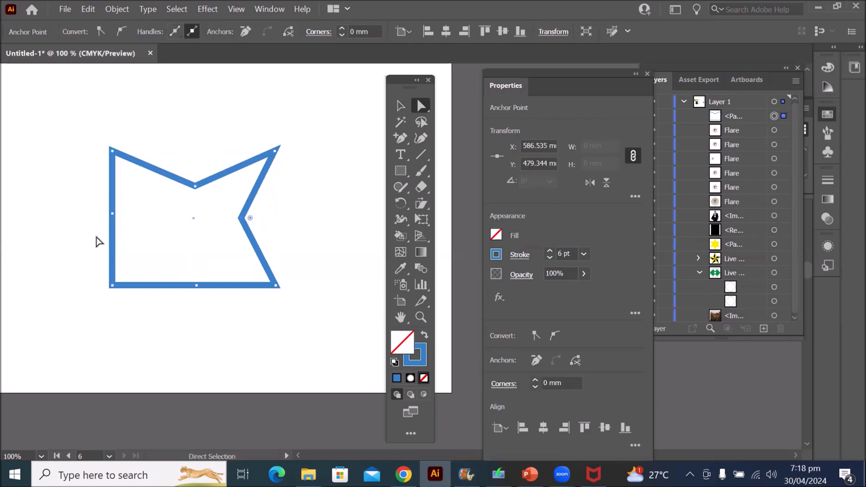
left_click_drag(121, 218, 141, 285)
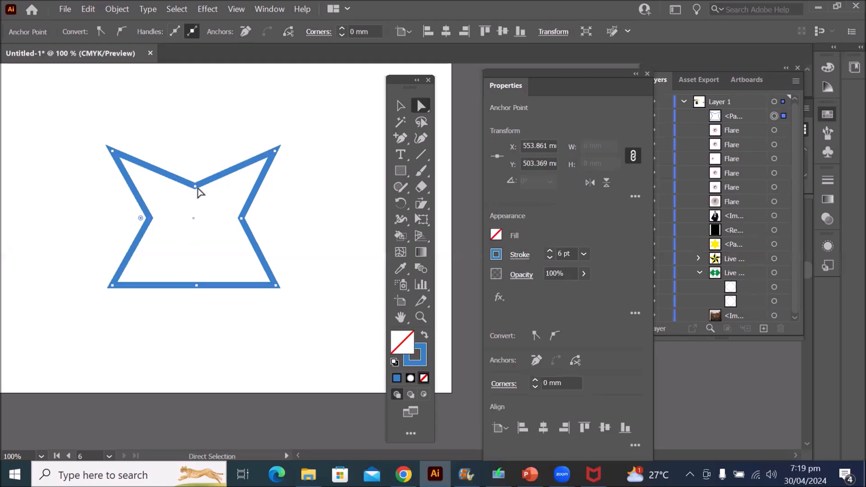
left_click_drag(195, 185, 194, 220)
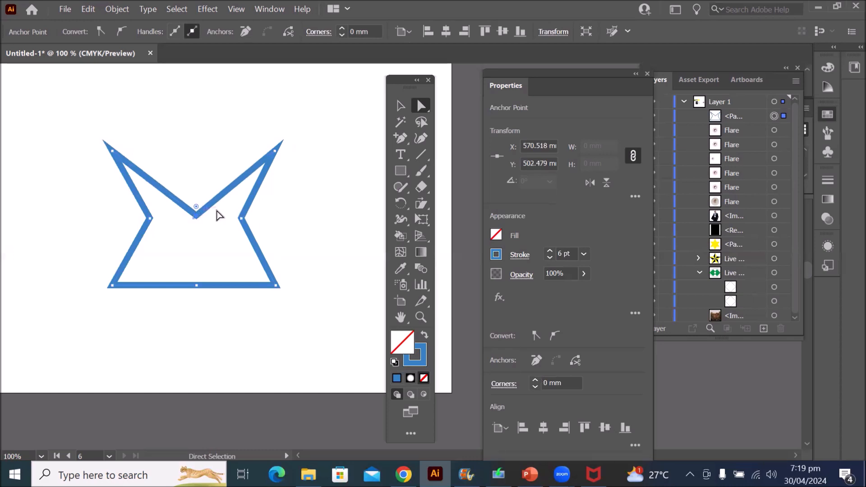
Delete the midpoint anchors on the outline's top, right, left and bottom sides with the Delete Anchor Point tool
left_click(406, 137)
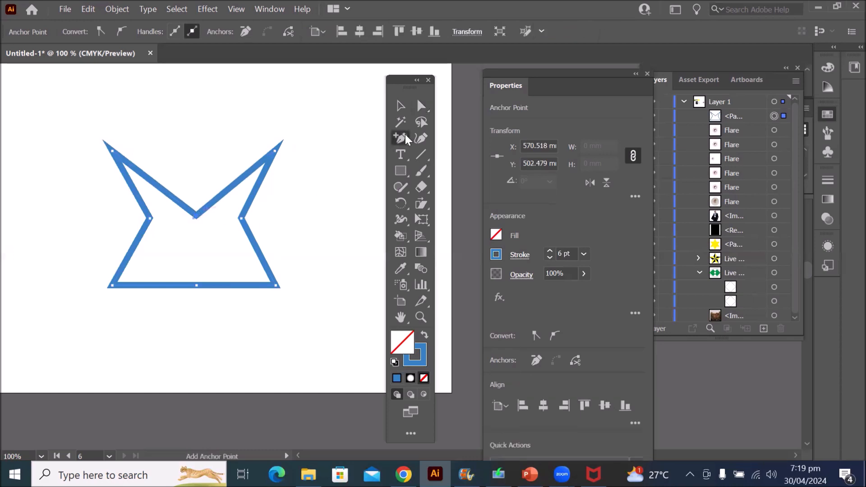
left_click(405, 134)
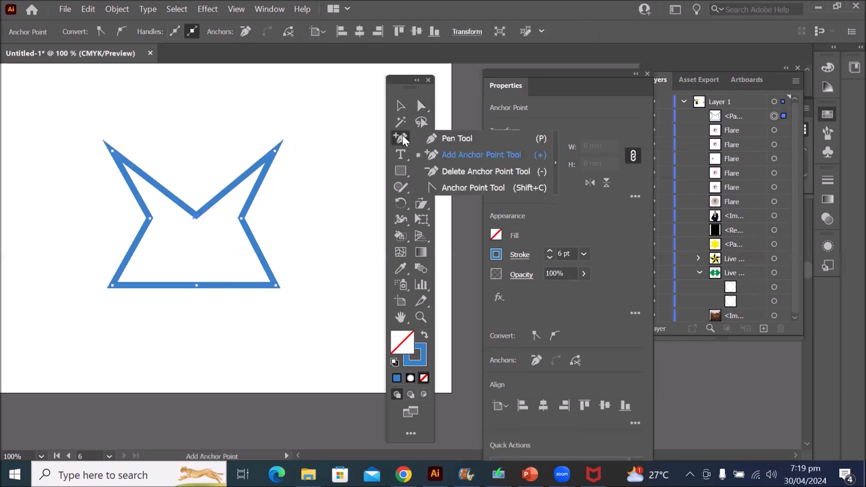
left_click(450, 174)
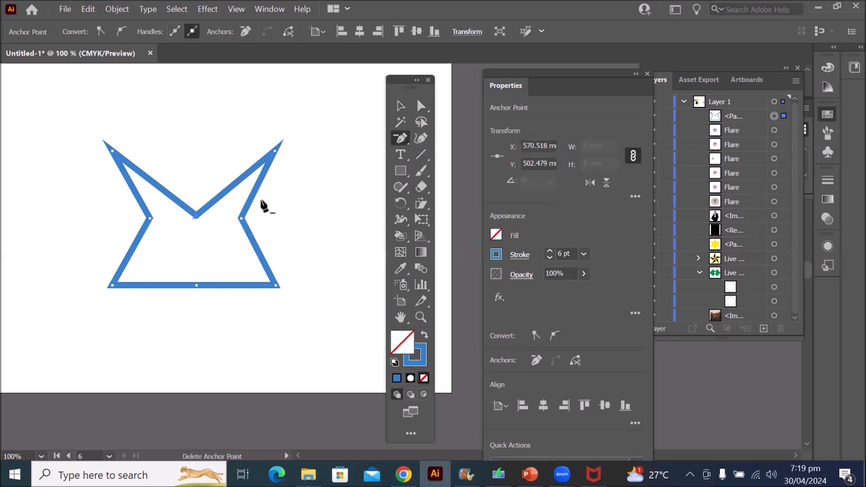
left_click(195, 216)
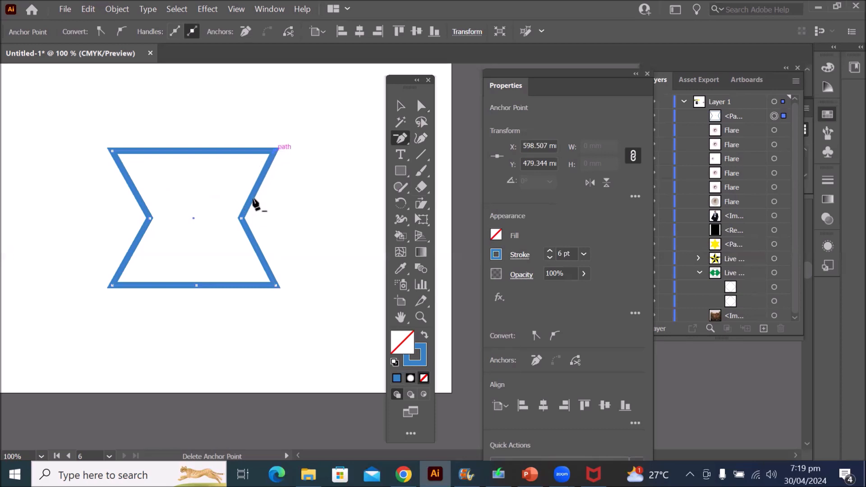
left_click(241, 219)
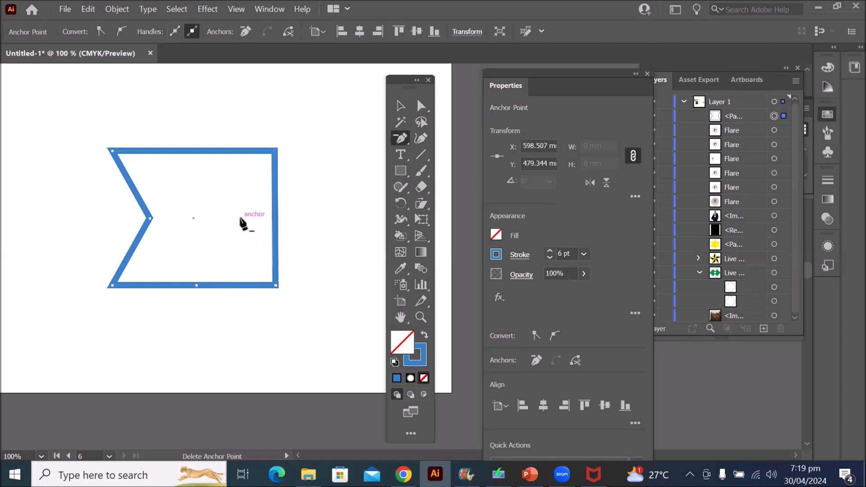
left_click(150, 220)
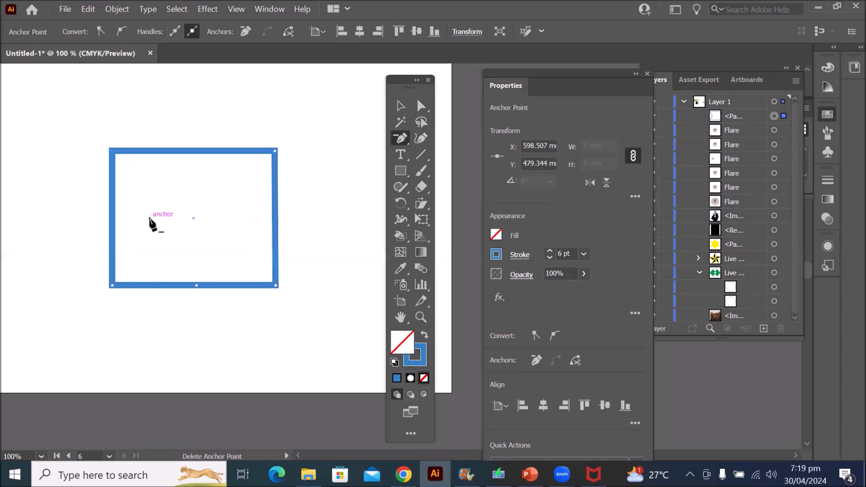
left_click(196, 285)
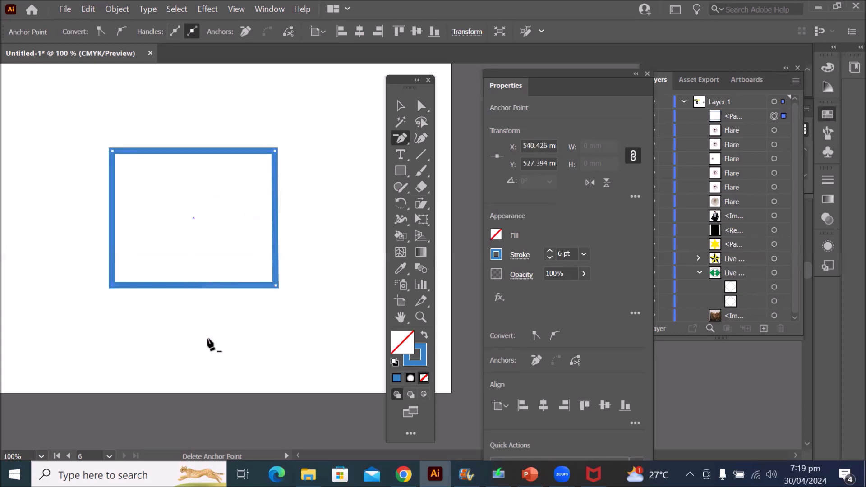
Delete the rectangle's four corner anchors one by one, starting at the lower-right, to remove the path entirely
left_click(276, 286)
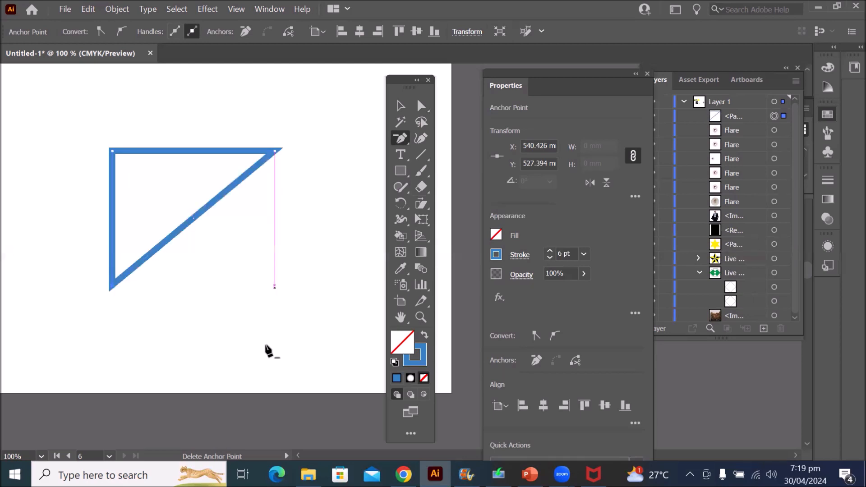
left_click(275, 151)
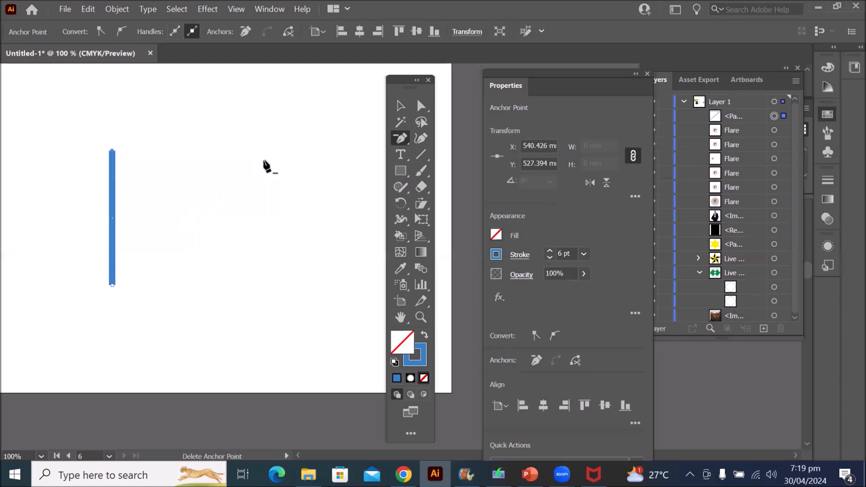
left_click(112, 152)
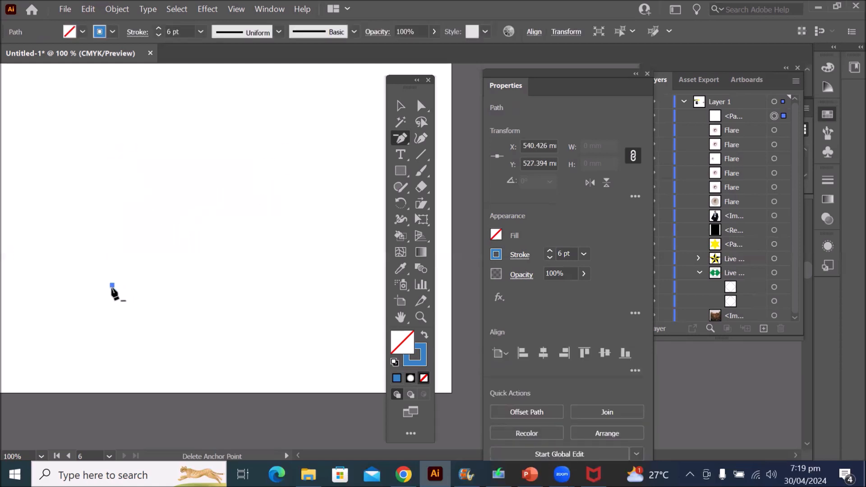
left_click(112, 286)
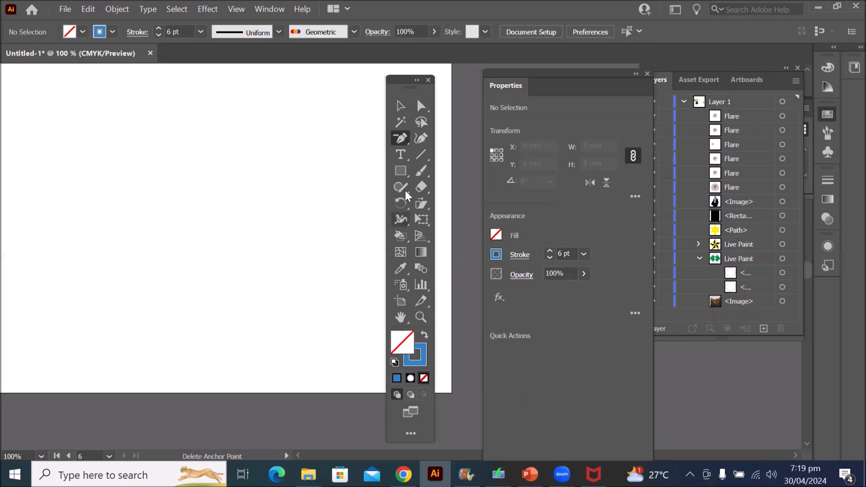
Draw a star about 56.5 mm across in the upper-left part of the blank artboard with the Star tool
left_click_drag(400, 170, 403, 175)
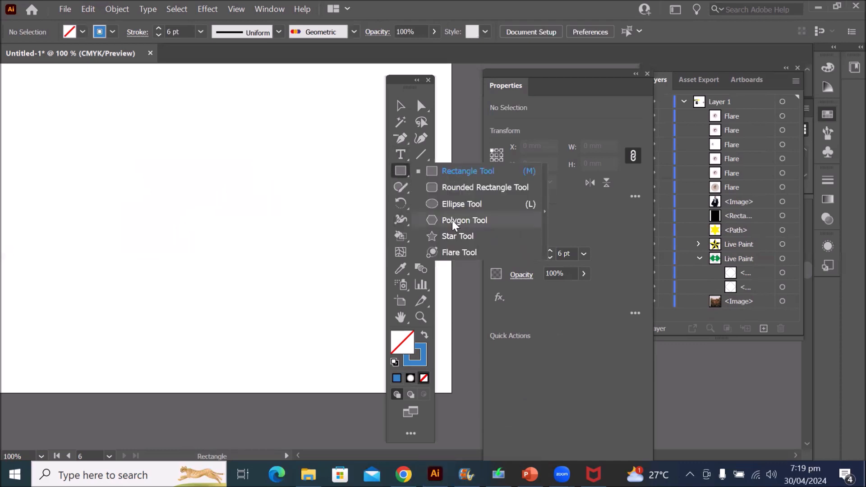
left_click(450, 237)
left_click_drag(149, 147, 211, 201)
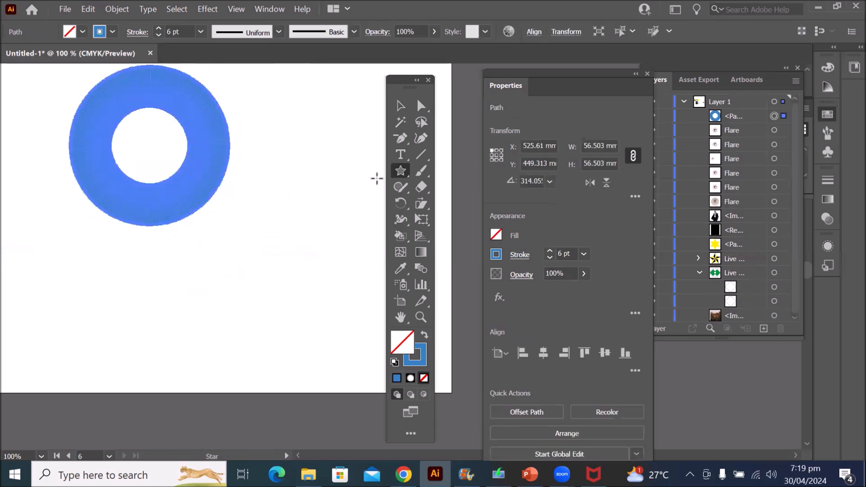
Create a 5-point star with radii 28.252 mm and 14.126 mm, centred below and to the right of the ring-like star
left_click(242, 248)
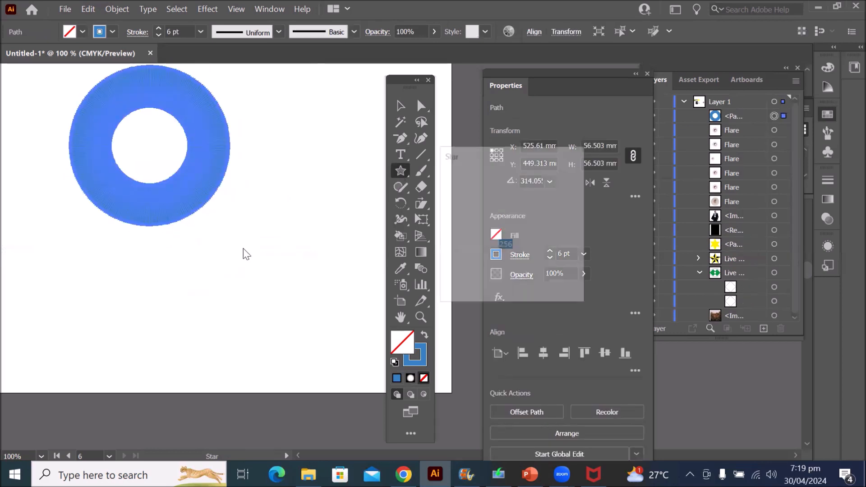
left_click_drag(519, 242, 483, 255)
type("5")
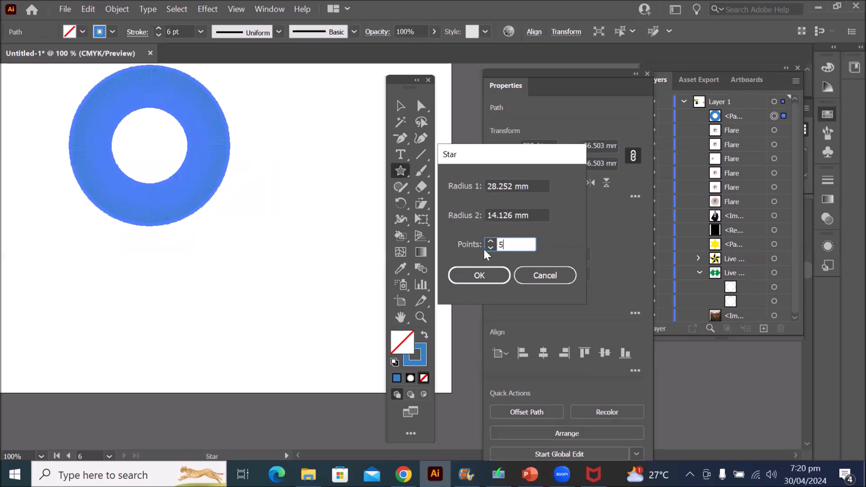
left_click(487, 279)
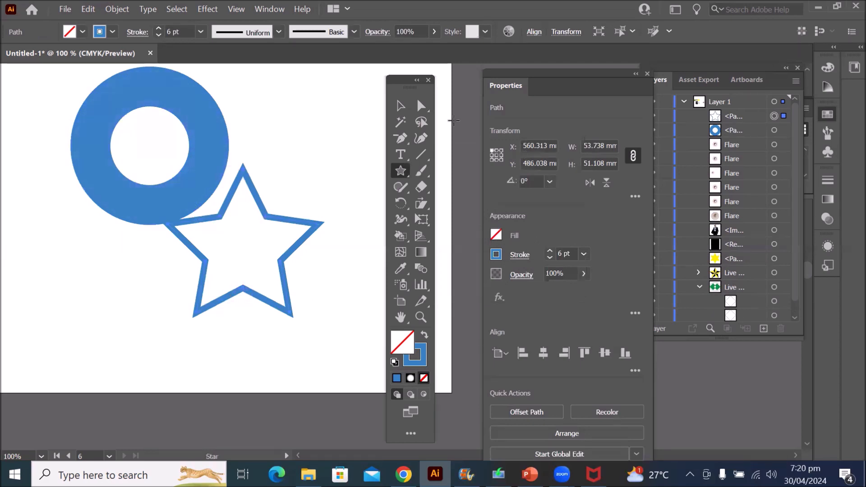
Delete the ring-like star from the artboard, keeping only the five-pointed one
left_click(399, 107)
left_click(94, 138)
key("Delete")
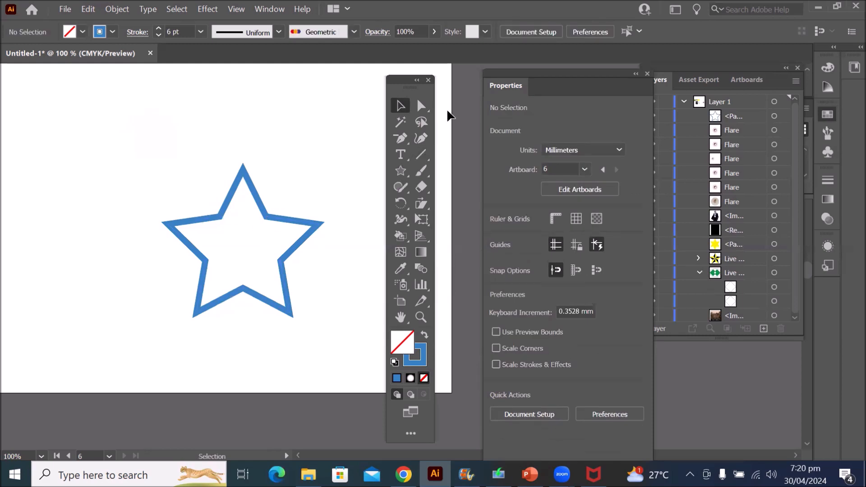
Add an anchor point midway along each of the two edges of the star's top ray
left_click(422, 104)
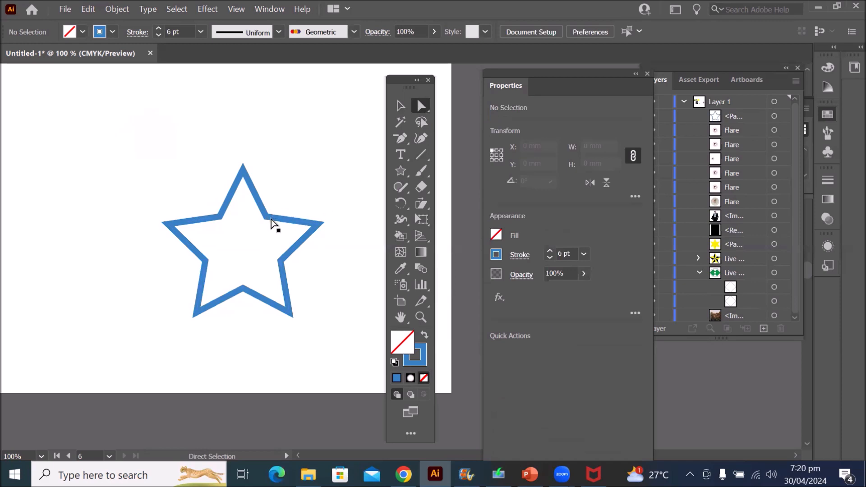
left_click(221, 220)
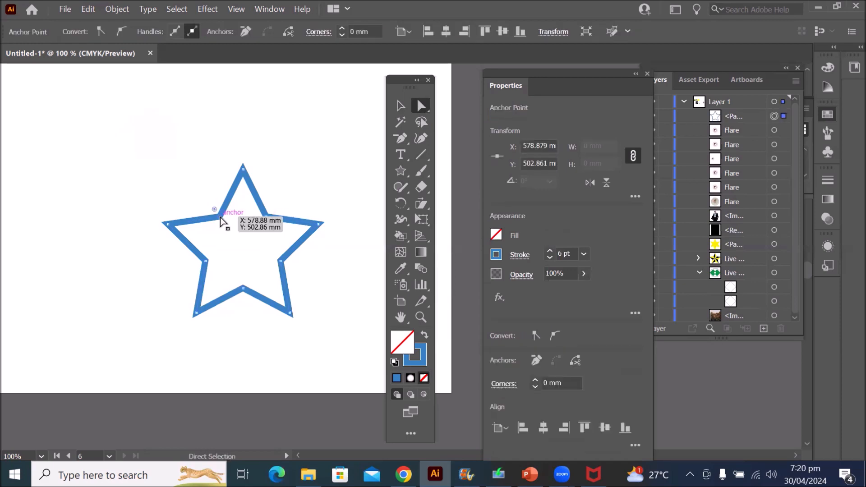
left_click(267, 219)
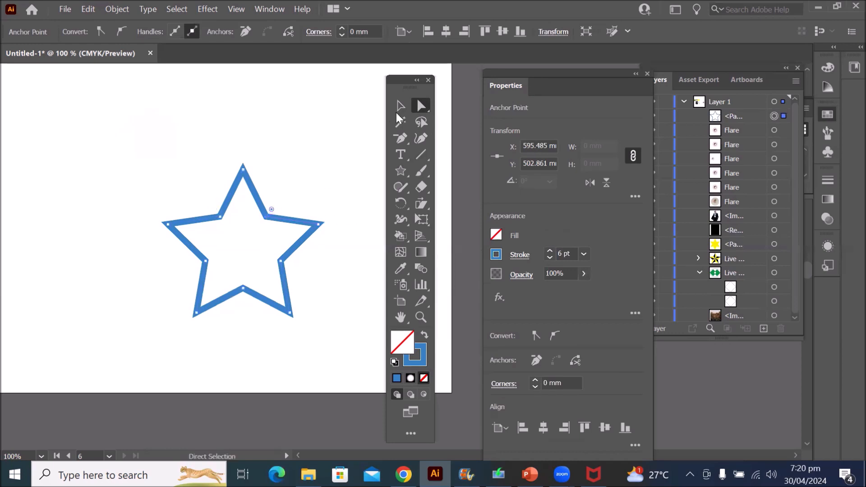
left_click(400, 138)
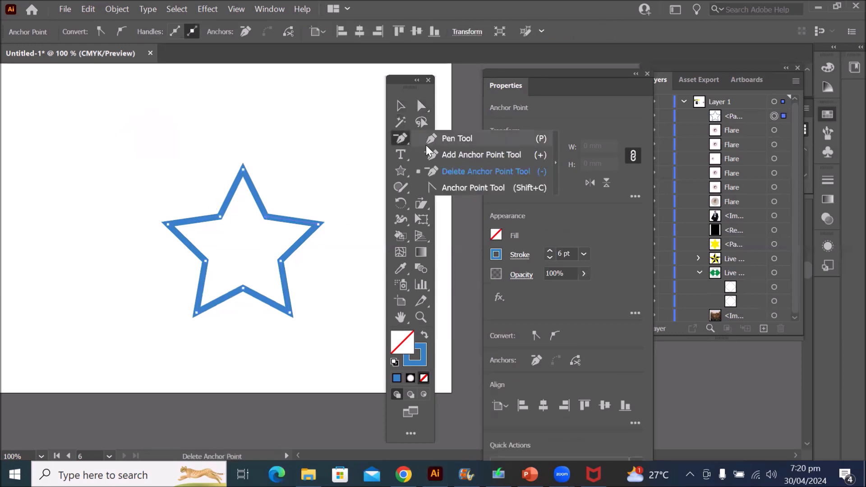
left_click(470, 155)
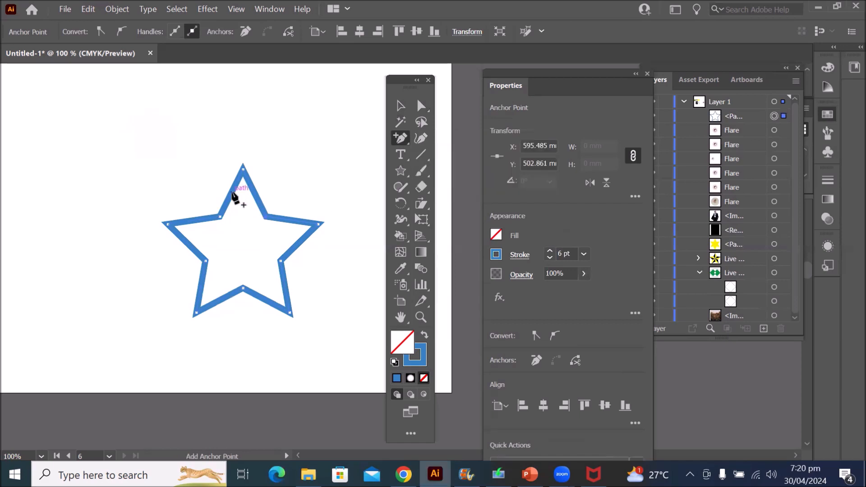
left_click(256, 195)
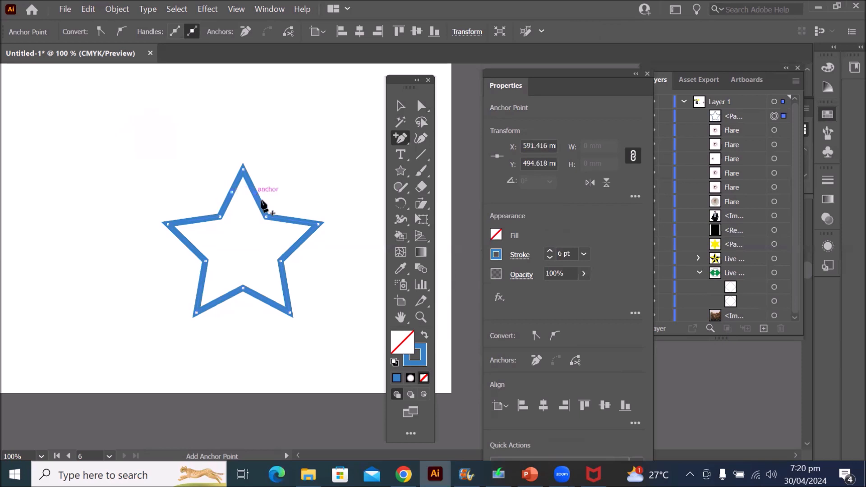
Pull the two new anchors on the star's top ray outward to opposite sides to widen the ray
left_click(419, 107)
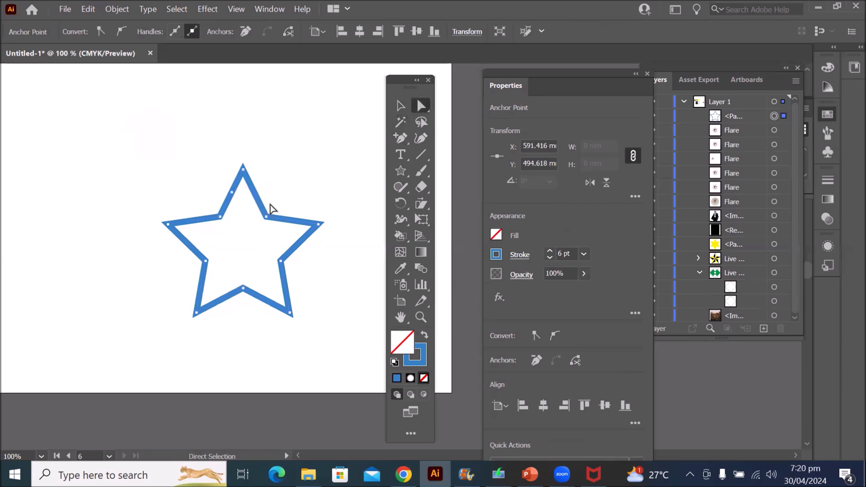
left_click(258, 197)
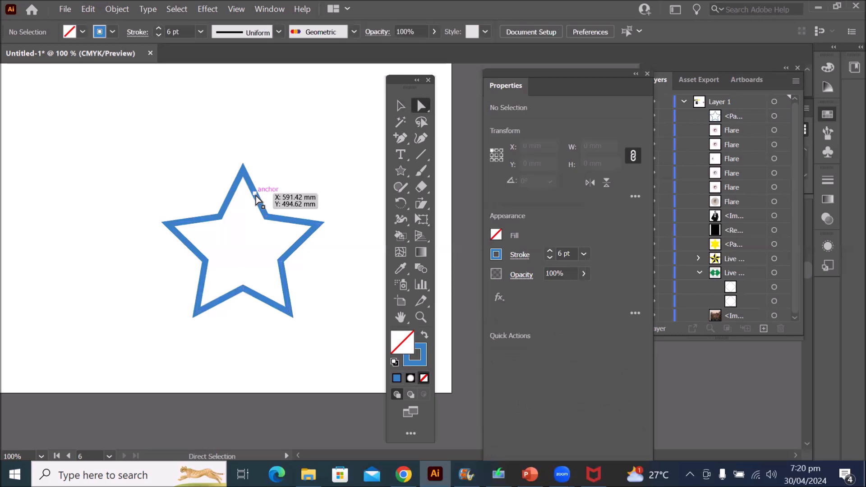
left_click_drag(256, 194, 197, 185)
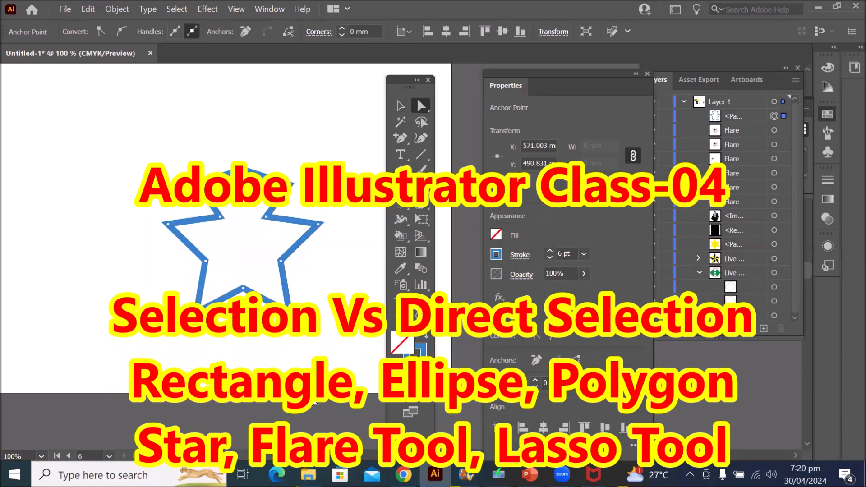
key("minus")
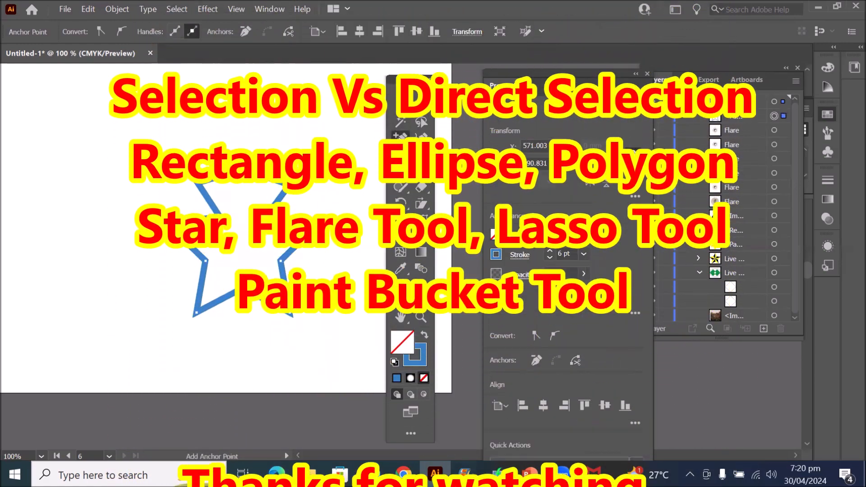